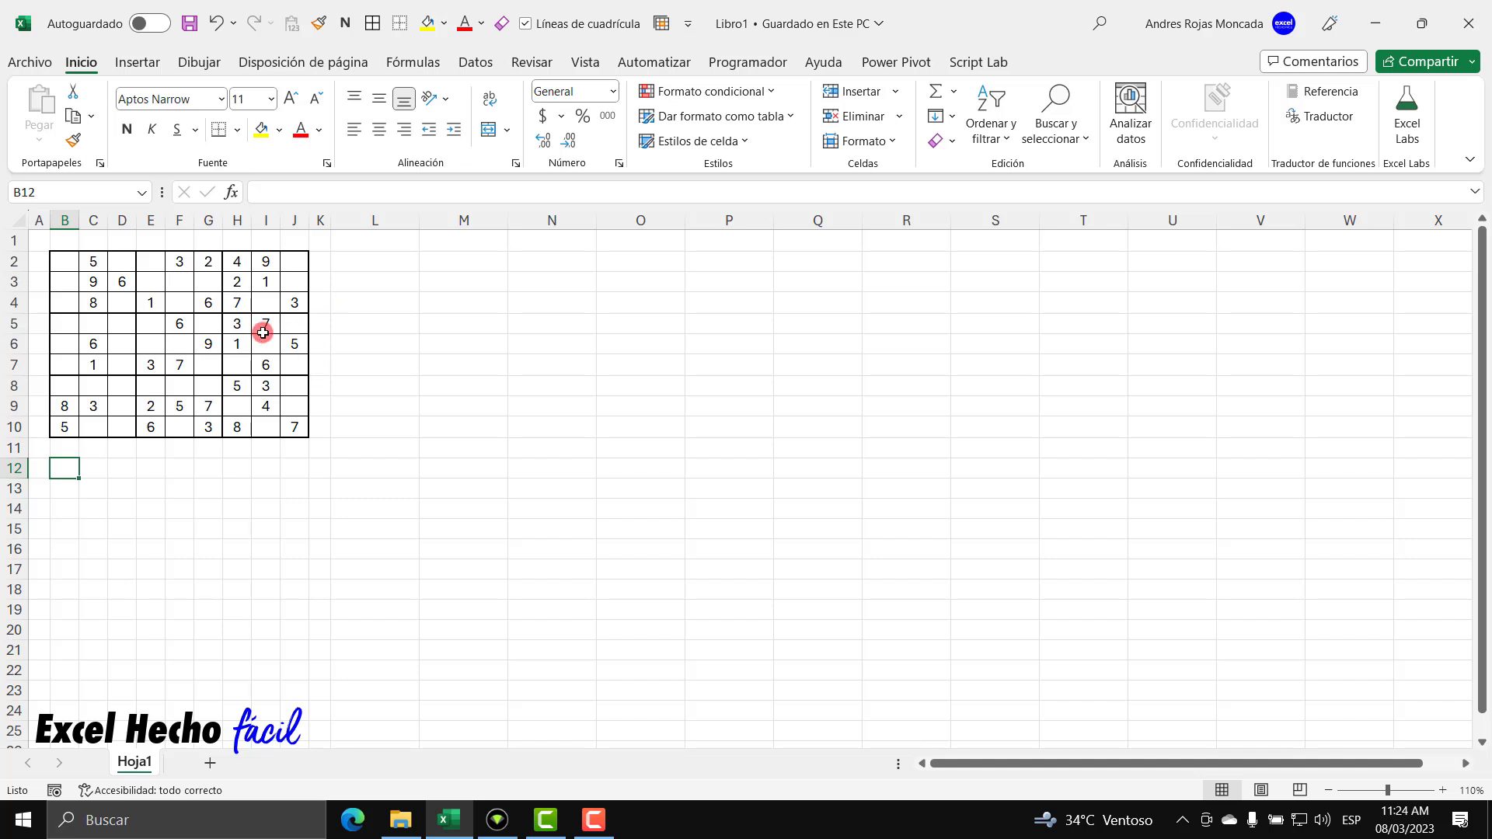
Examine the sudoku grid in B2:J10, including its first row, its columns B to F and the first 3x3 block
{"action": "mouse_move", "coordinate": [65, 262]}
{"action": "left_mouse_down"}
{"action": "mouse_move", "coordinate": [137, 261]}
{"action": "mouse_move", "coordinate": [287, 315]}
{"action": "mouse_move", "coordinate": [284, 424]}
{"action": "left_mouse_up"}
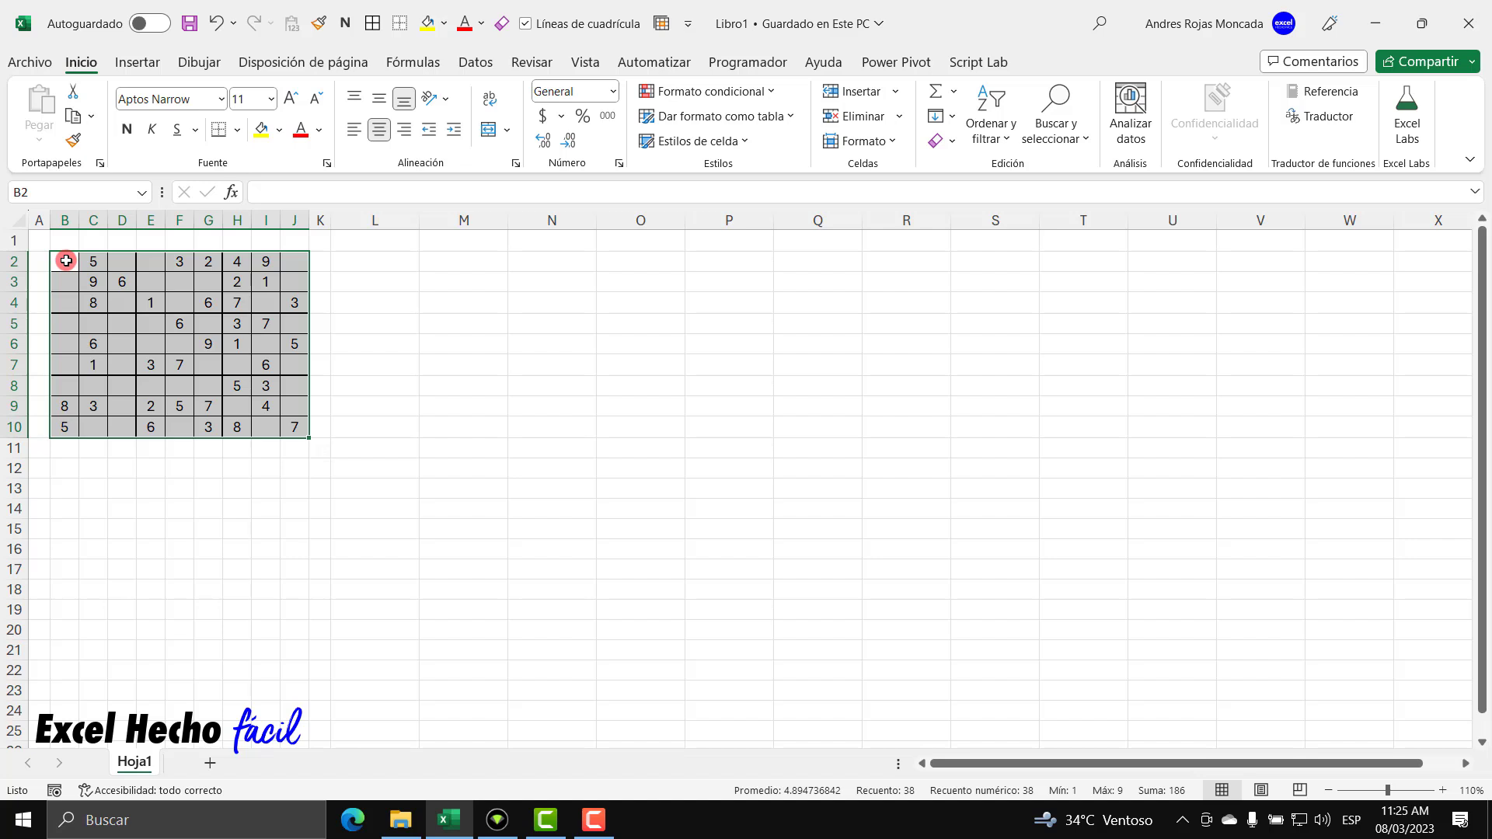
{"action": "left_click_drag", "start_coordinate": [66, 262], "coordinate": [61, 421]}
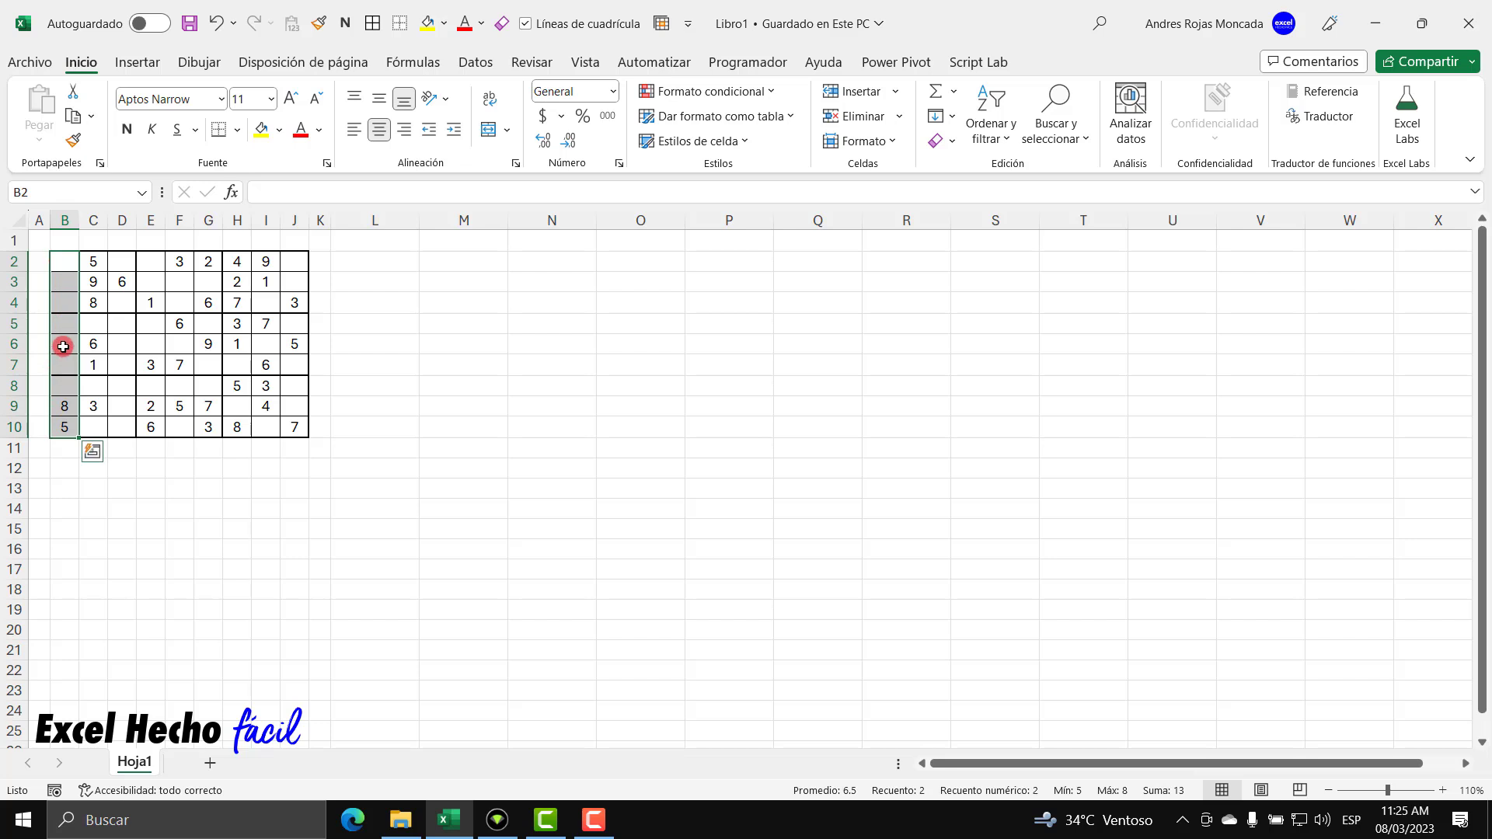
{"action": "left_click_drag", "start_coordinate": [64, 267], "coordinate": [294, 263]}
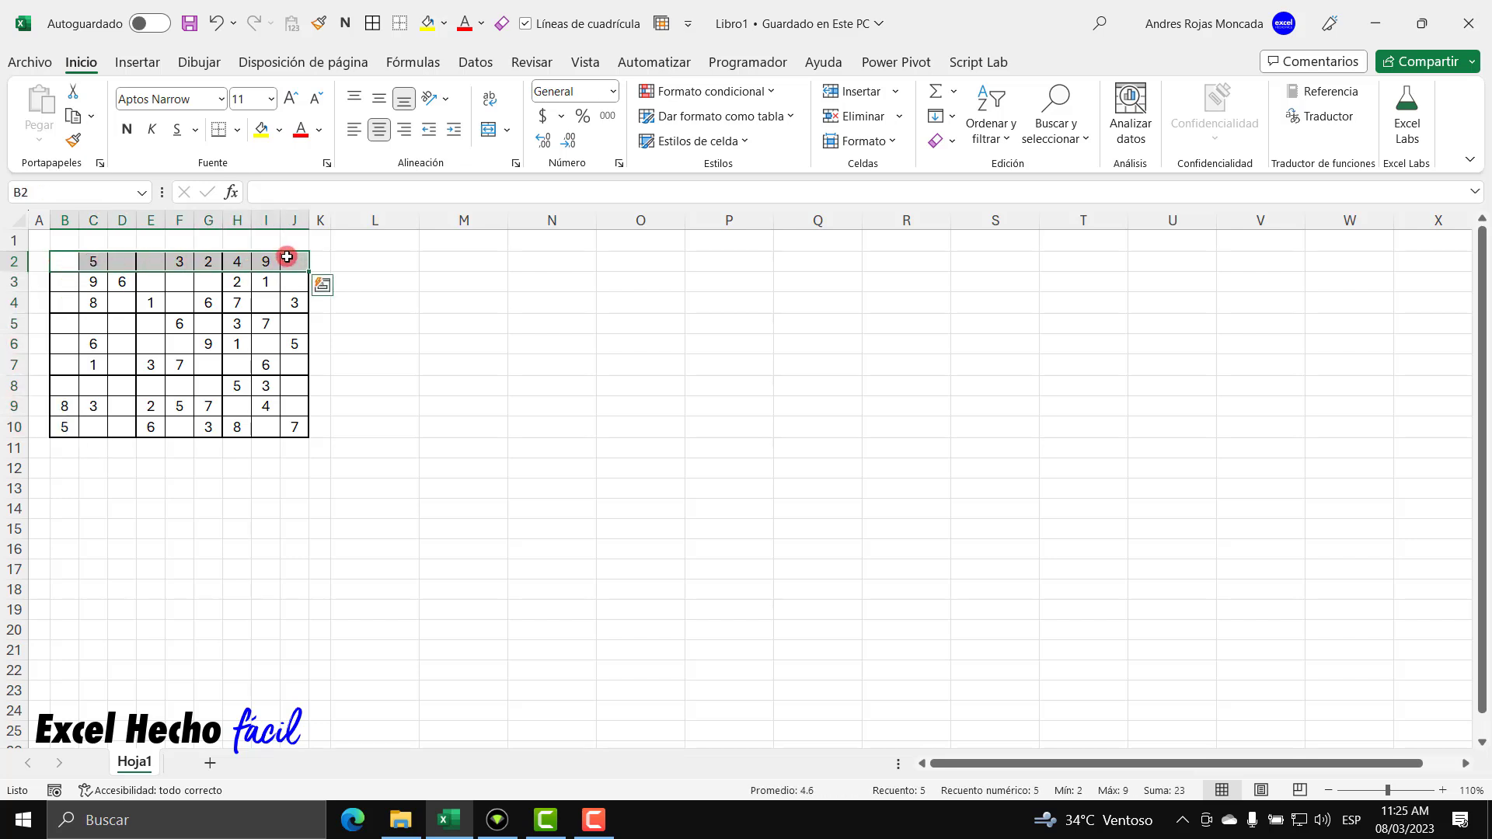
{"action": "left_click_drag", "start_coordinate": [66, 261], "coordinate": [62, 428]}
{"action": "left_click_drag", "start_coordinate": [64, 263], "coordinate": [128, 305]}
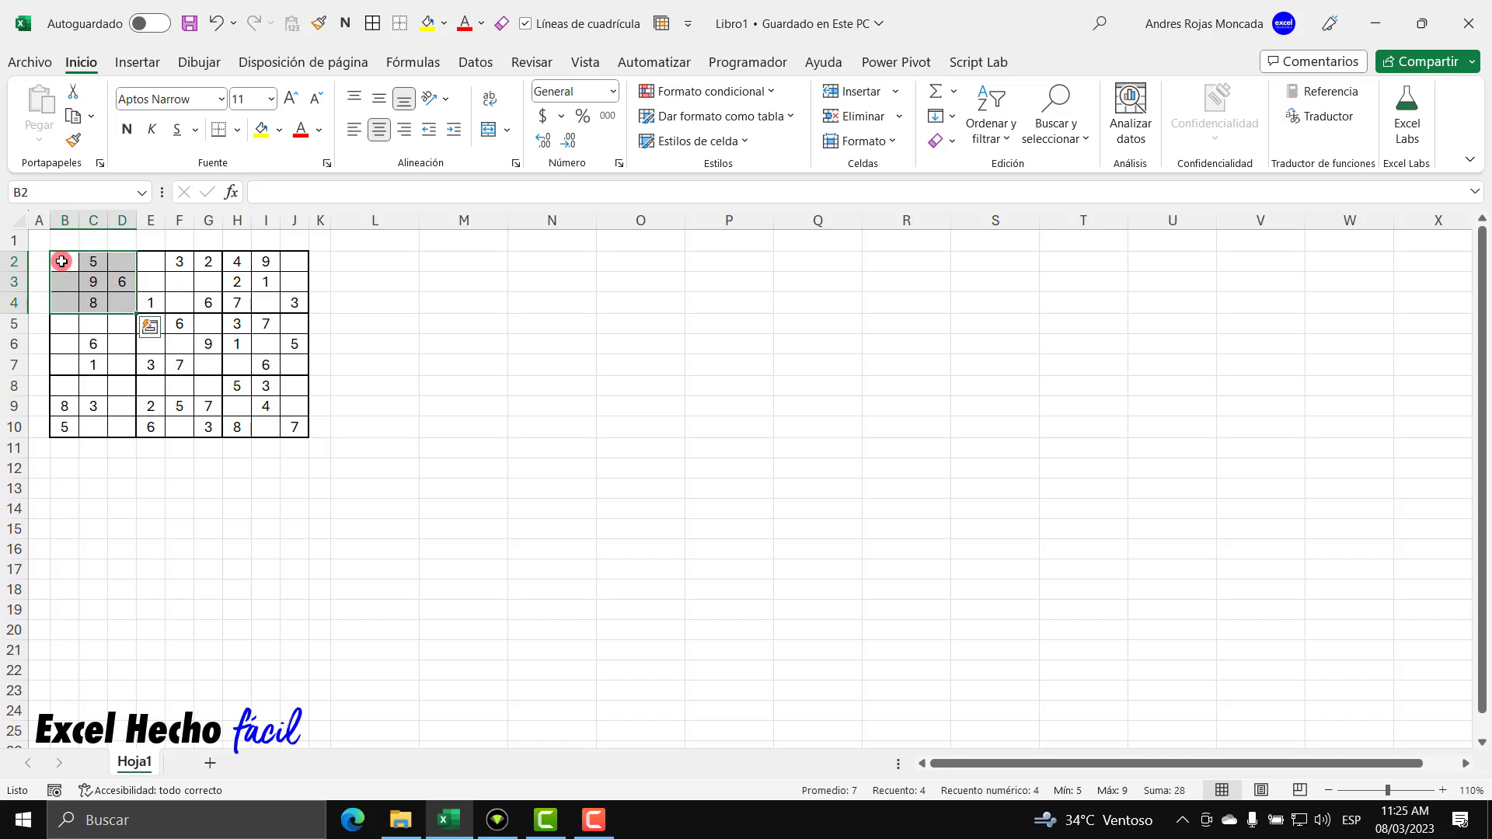
{"action": "left_click_drag", "start_coordinate": [62, 261], "coordinate": [57, 428]}
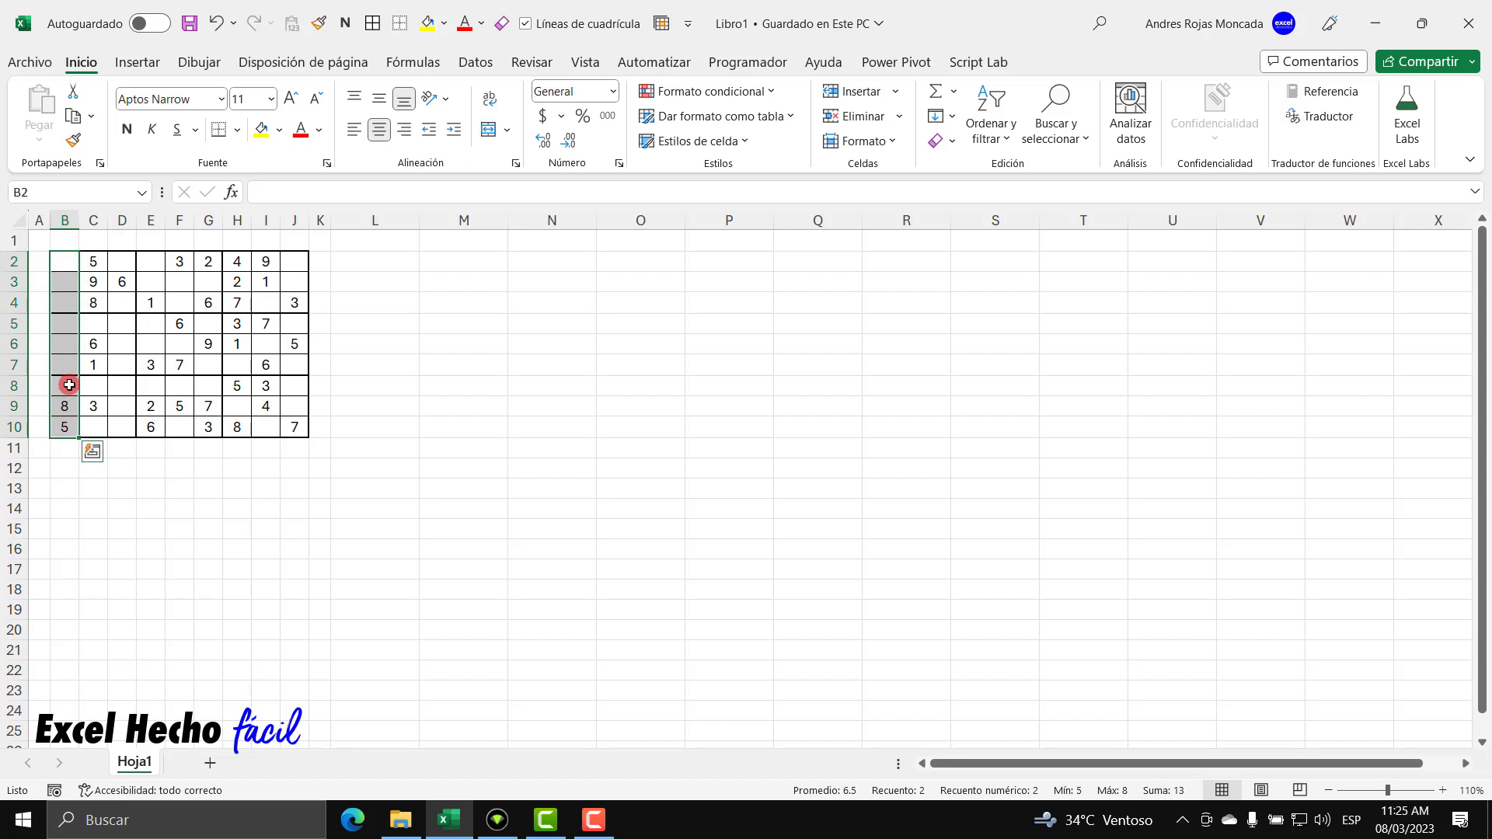
{"action": "left_click_drag", "start_coordinate": [90, 262], "coordinate": [91, 428]}
{"action": "left_click_drag", "start_coordinate": [122, 265], "coordinate": [150, 426]}
{"action": "left_click_drag", "start_coordinate": [178, 265], "coordinate": [173, 427]}
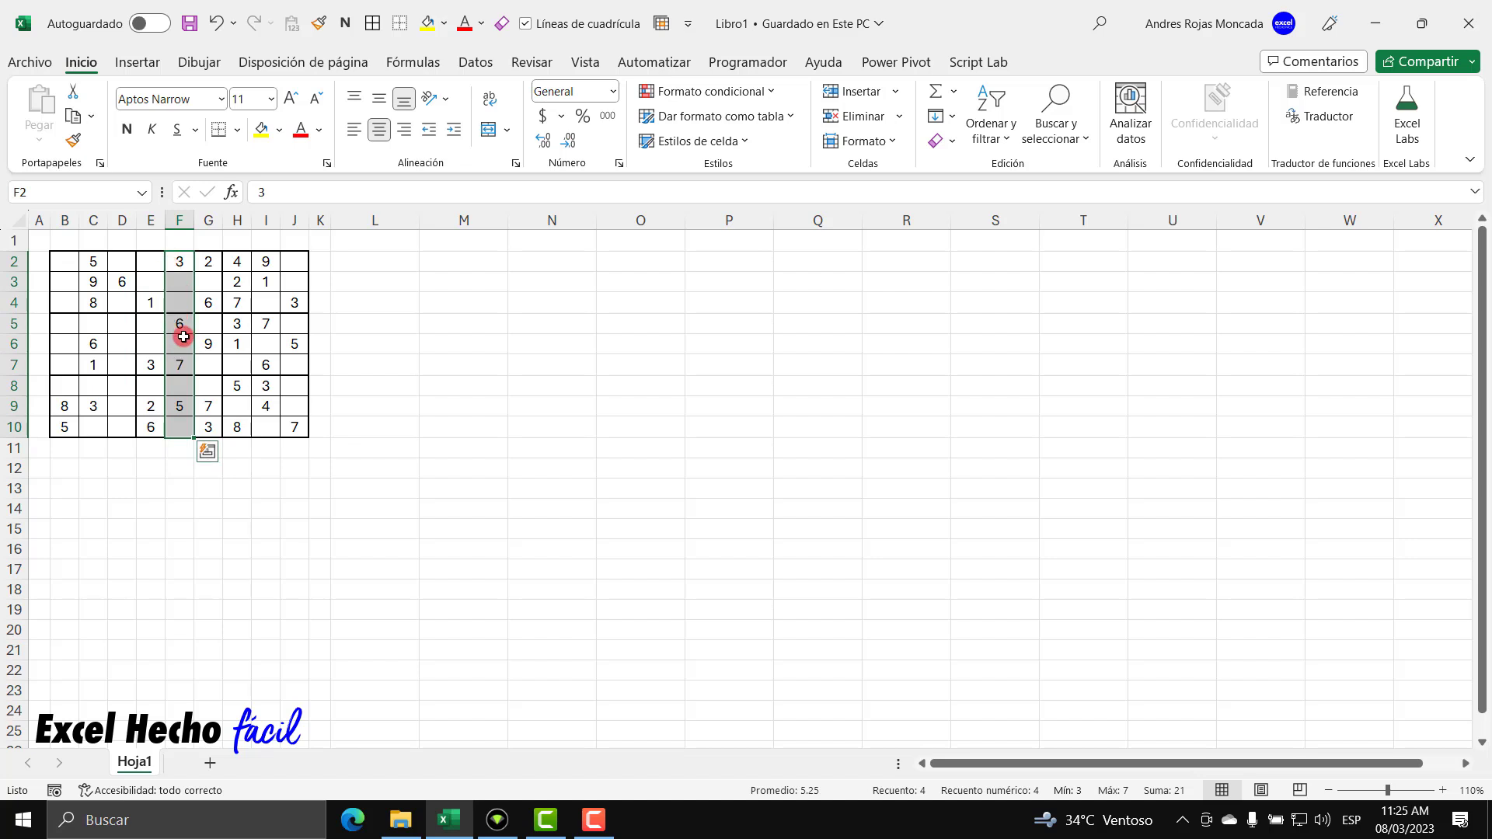
Examine the remaining rows and columns of the sudoku grid and go through all of its 3x3 blocks
{"action": "left_click_drag", "start_coordinate": [67, 263], "coordinate": [303, 383]}
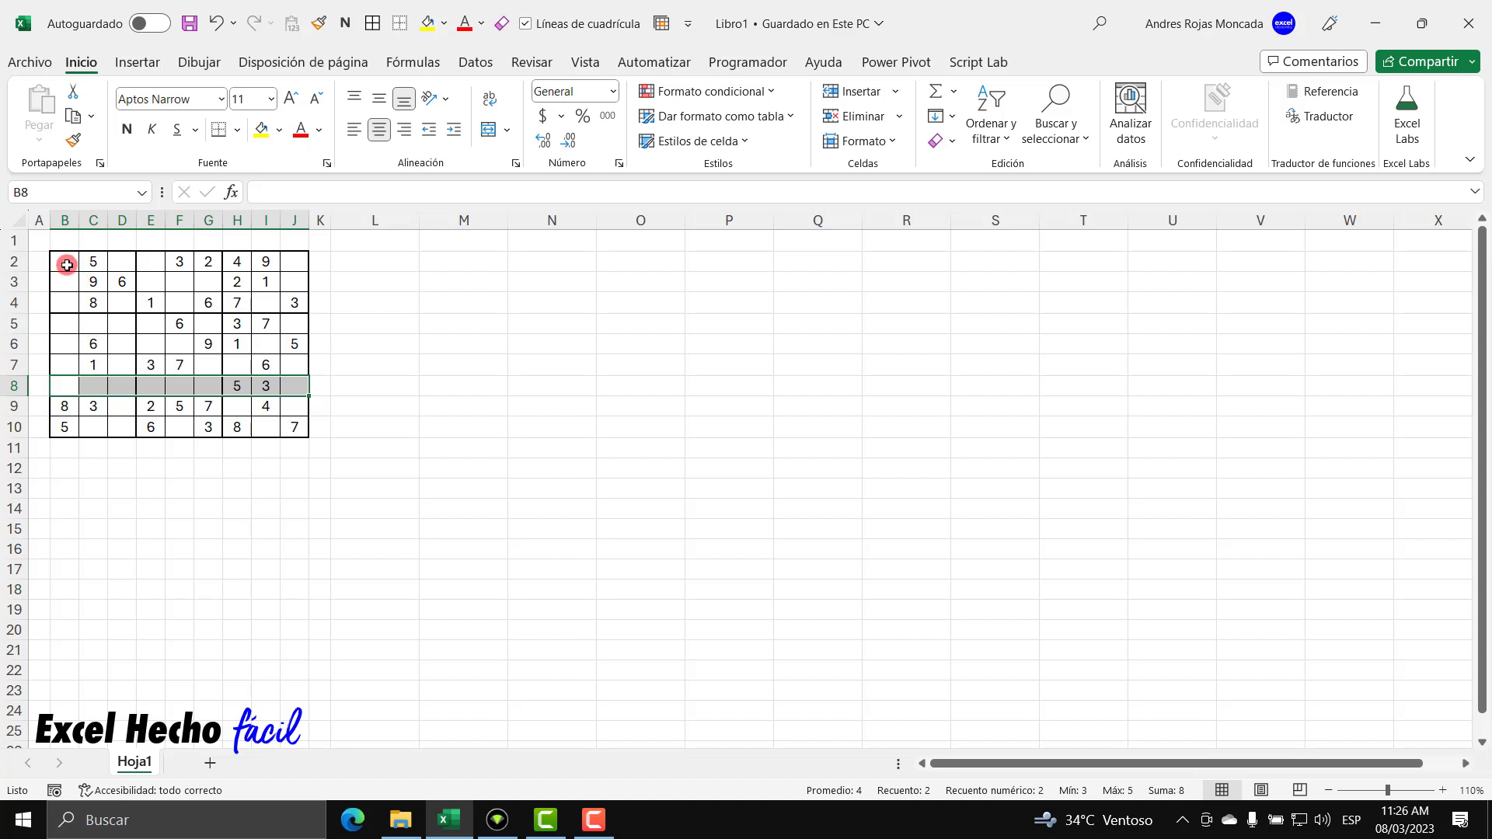
{"action": "left_click_drag", "start_coordinate": [70, 267], "coordinate": [301, 299]}
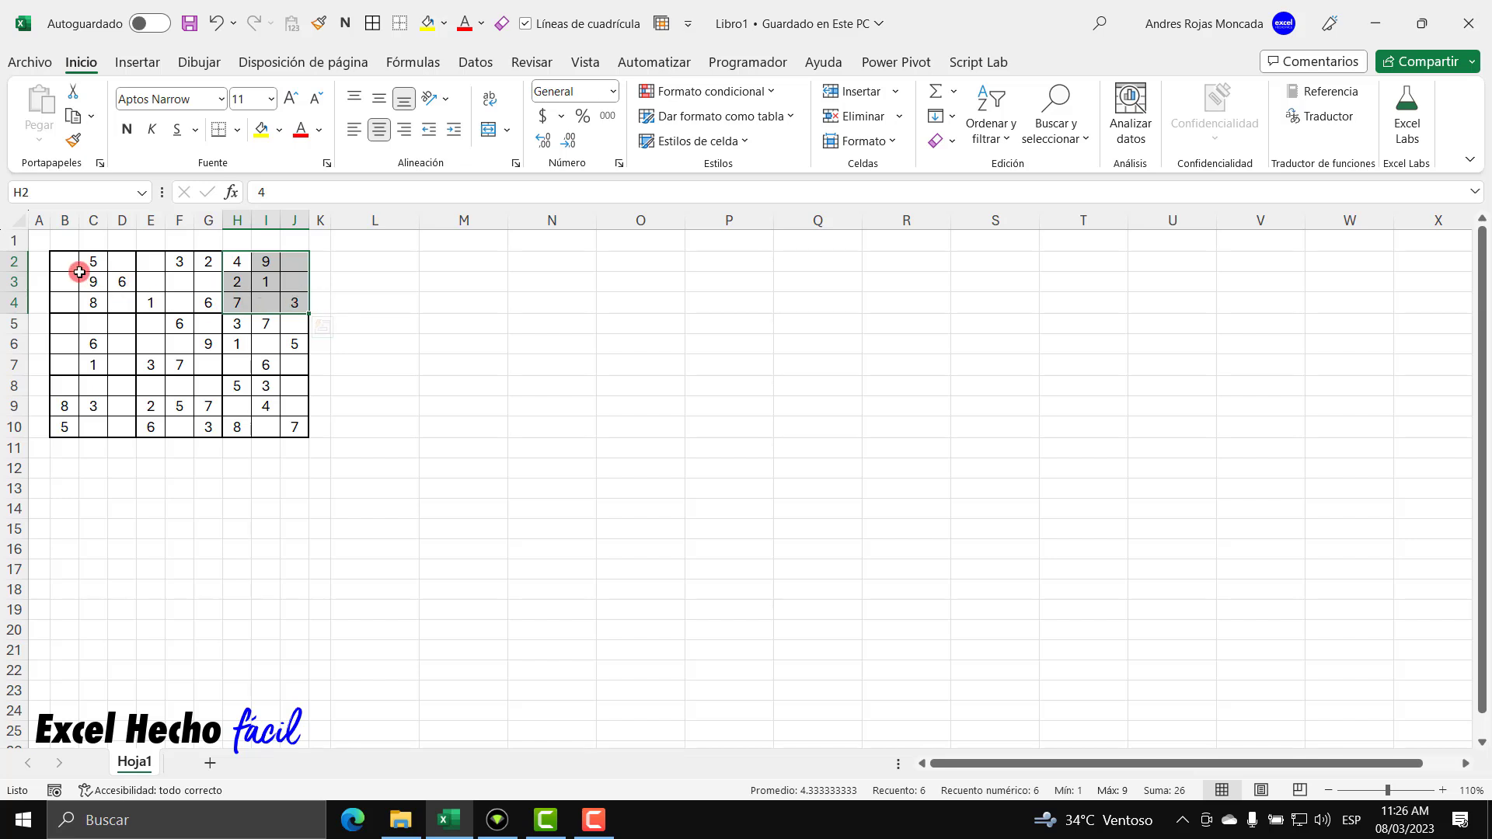
{"action": "left_click_drag", "start_coordinate": [66, 264], "coordinate": [65, 425]}
{"action": "left_click_drag", "start_coordinate": [92, 263], "coordinate": [118, 428]}
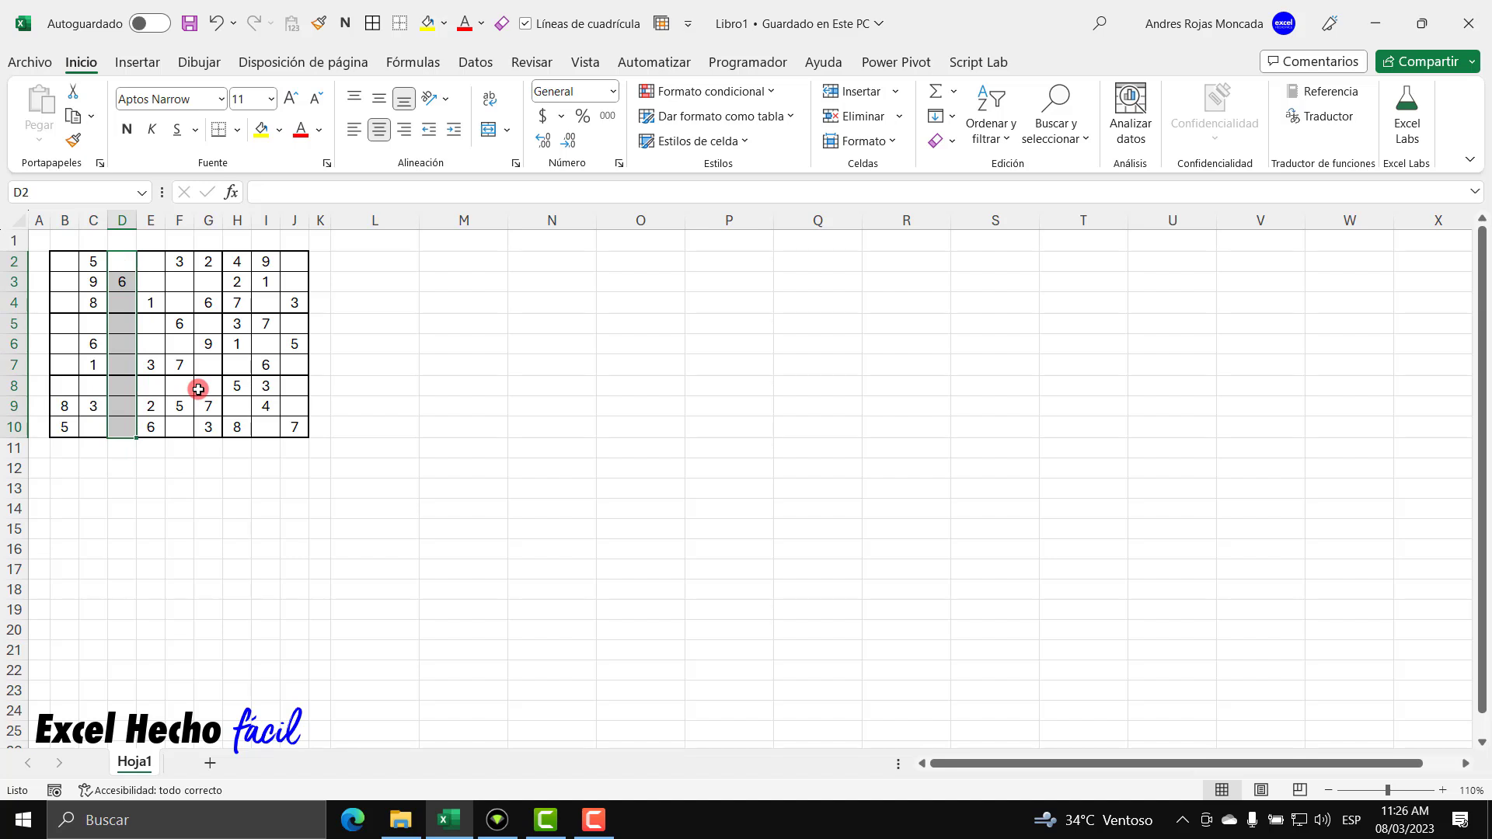
{"action": "left_click_drag", "start_coordinate": [63, 266], "coordinate": [289, 348]}
{"action": "left_click_drag", "start_coordinate": [292, 361], "coordinate": [58, 359]}
{"action": "left_click_drag", "start_coordinate": [57, 259], "coordinate": [295, 294]}
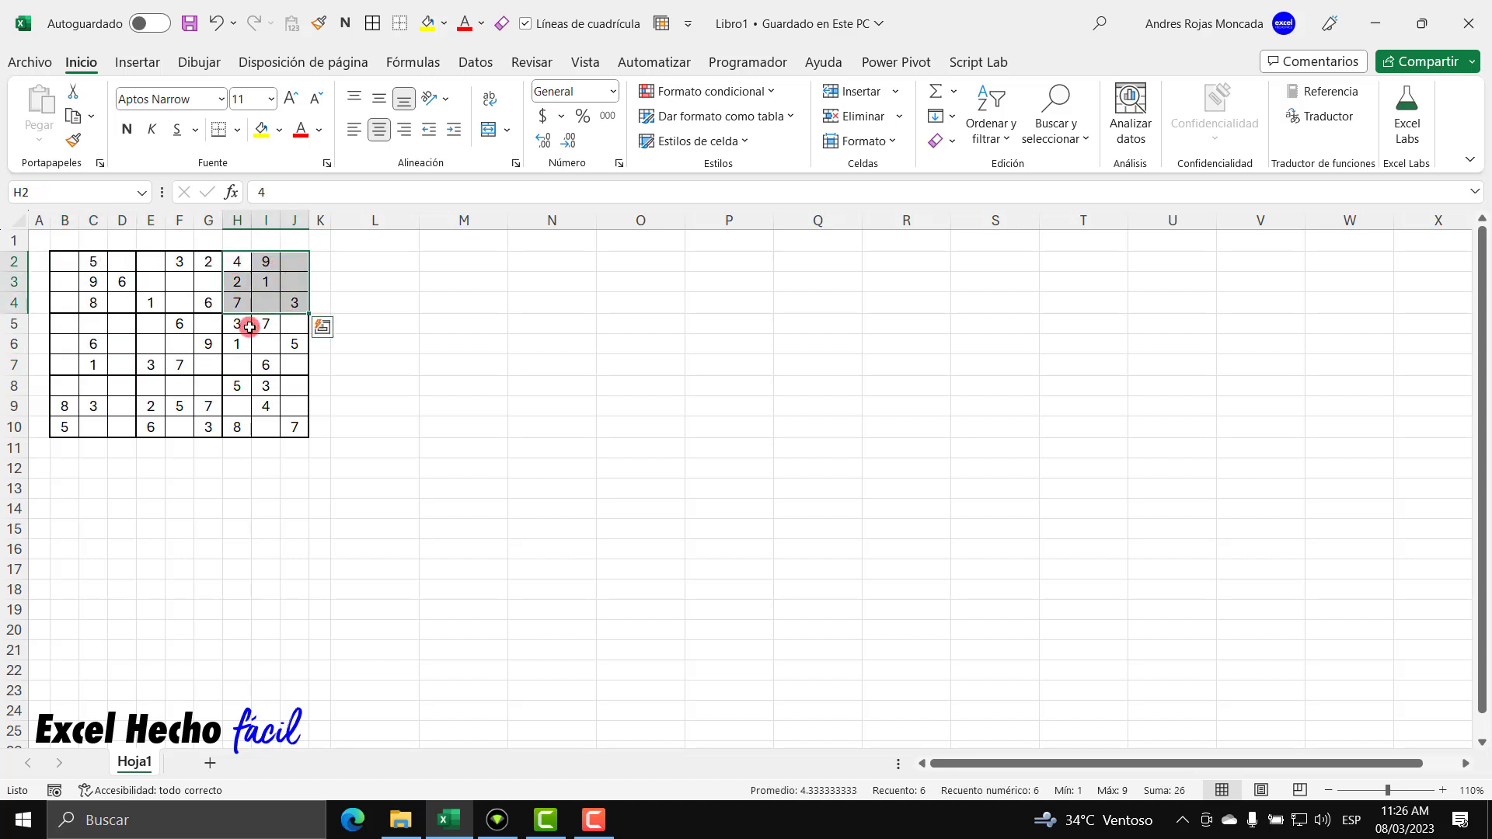
{"action": "left_click_drag", "start_coordinate": [57, 319], "coordinate": [288, 363]}
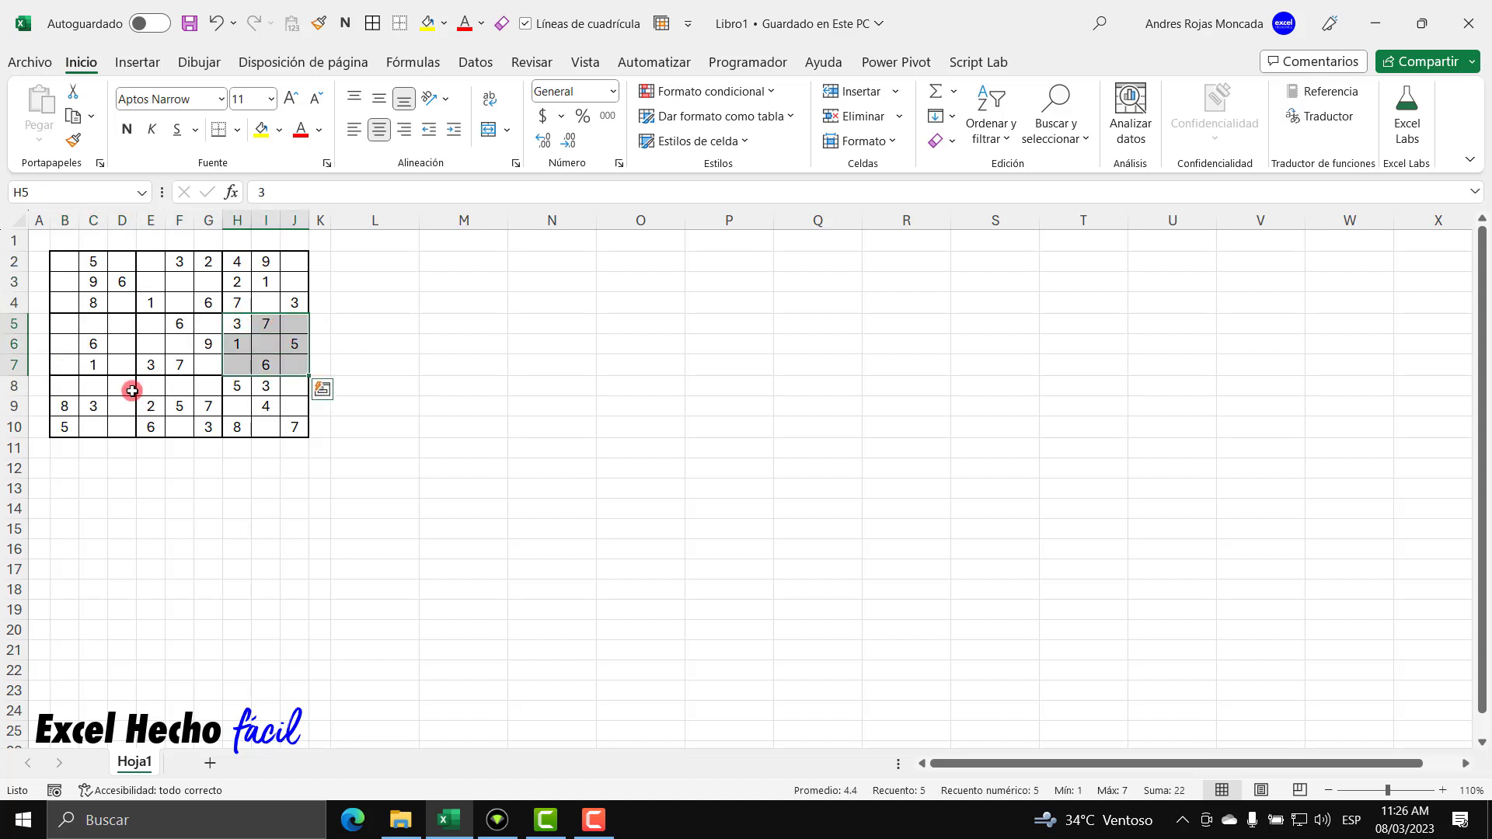
{"action": "left_click_drag", "start_coordinate": [66, 386], "coordinate": [286, 426]}
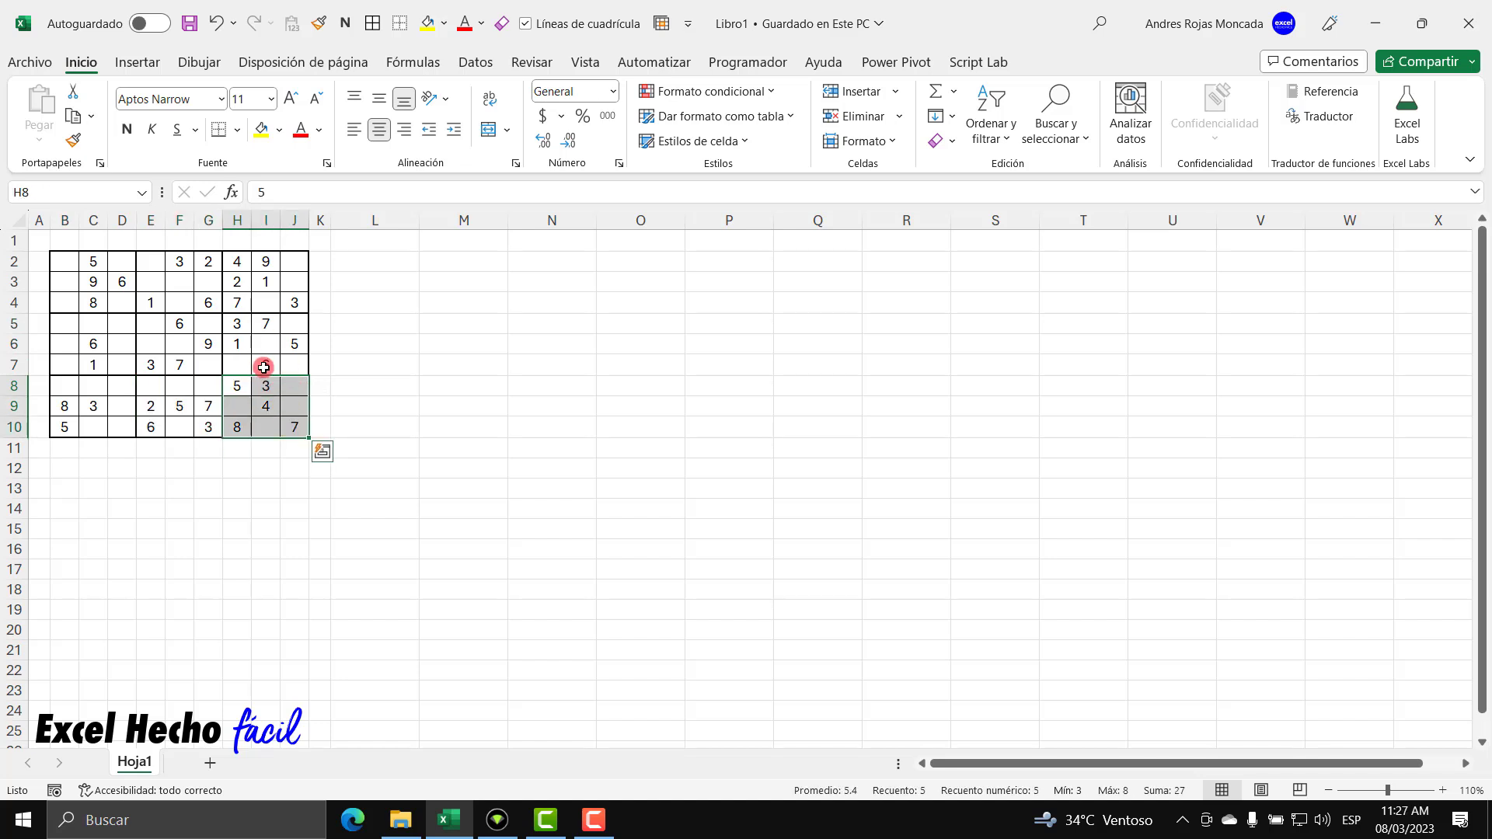
{"action": "left_click", "coordinate": [62, 468]}
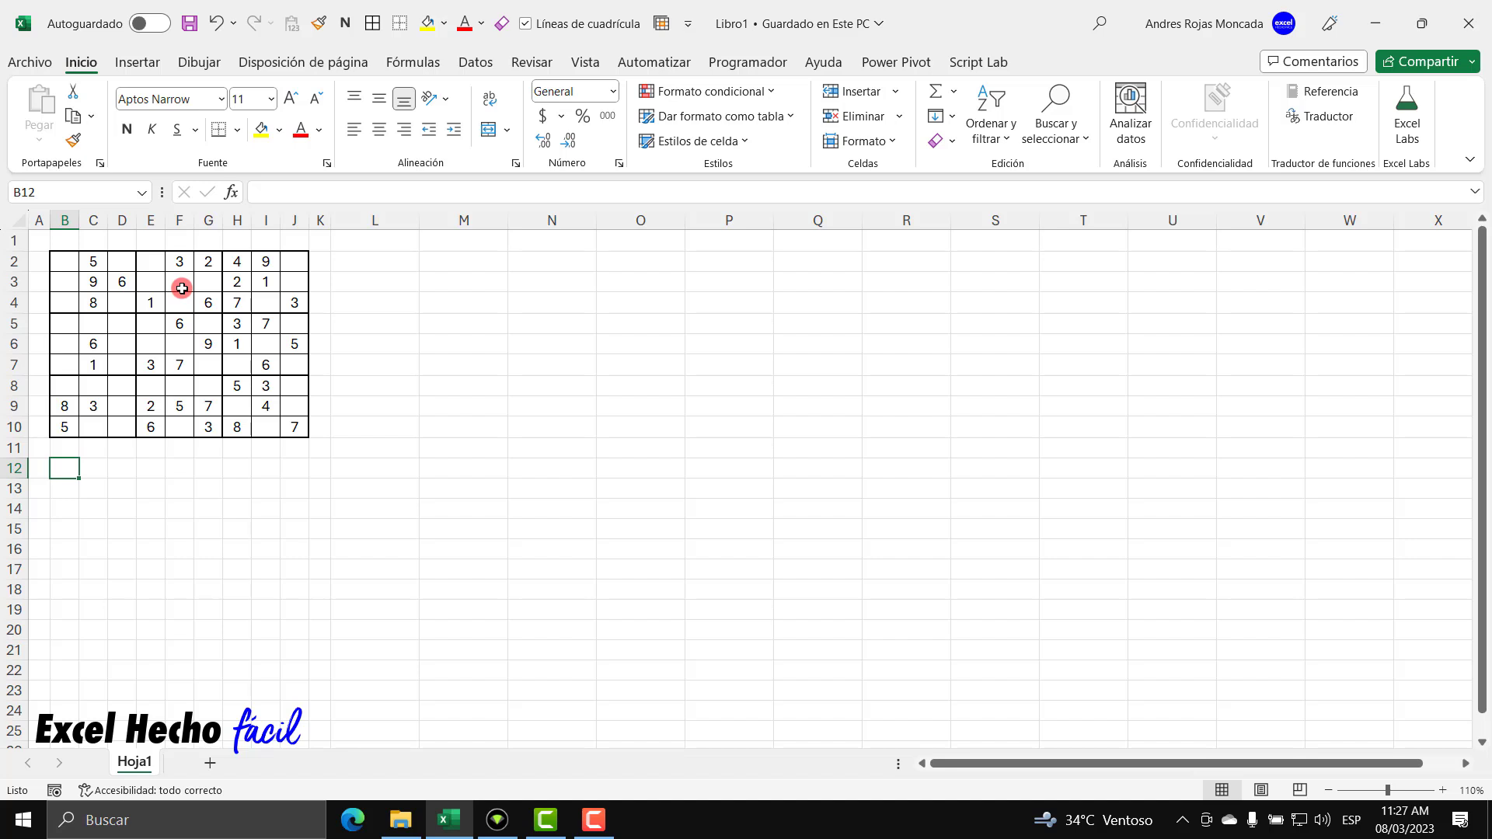
Select only the blank cells within B2:J10 using Go To Special and format them with a light green fill and bold font
{"action": "left_click", "coordinate": [66, 268]}
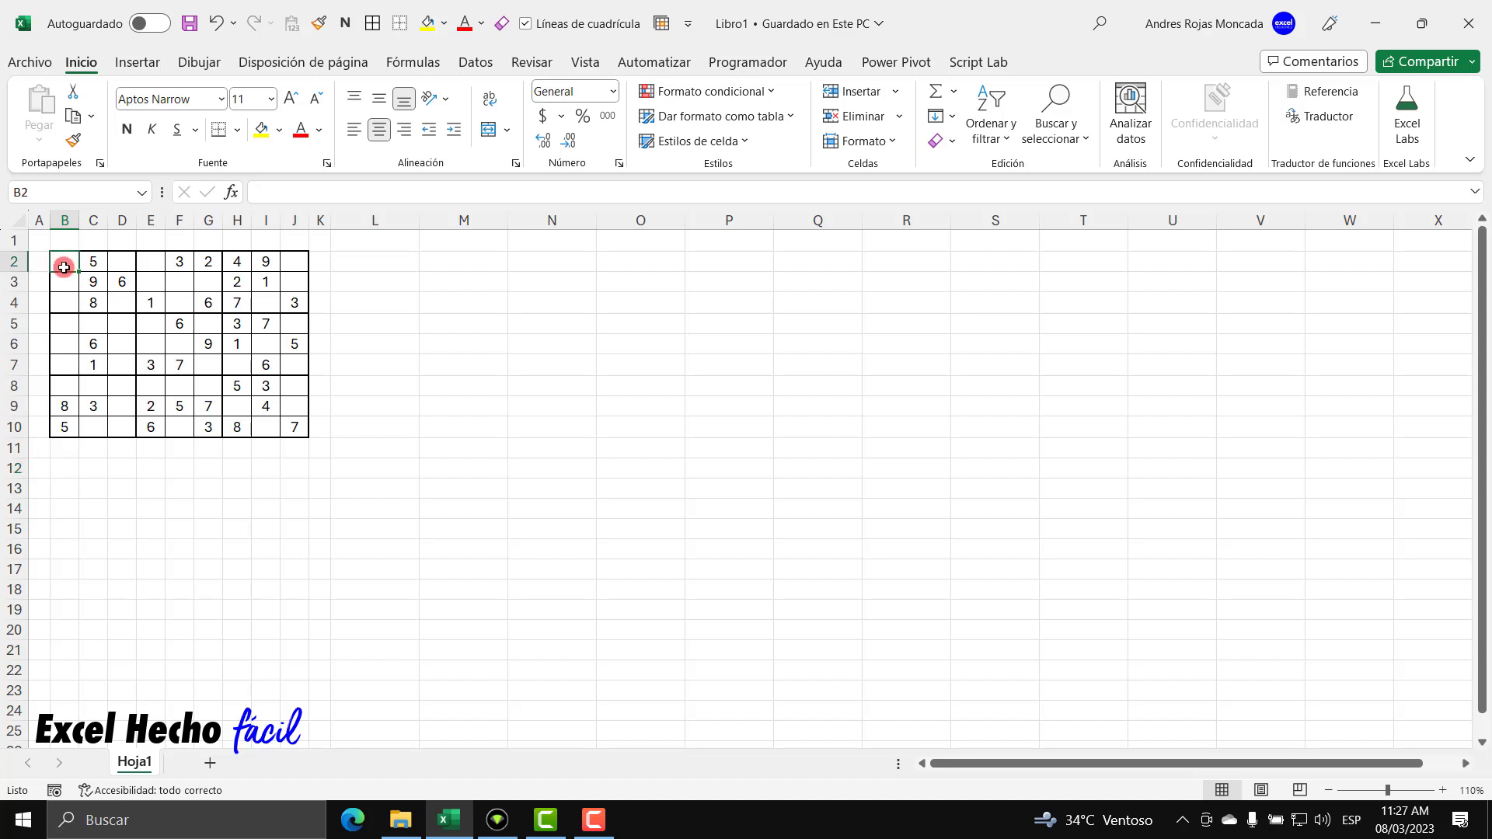
{"action": "left_click_drag", "start_coordinate": [65, 271], "coordinate": [292, 427]}
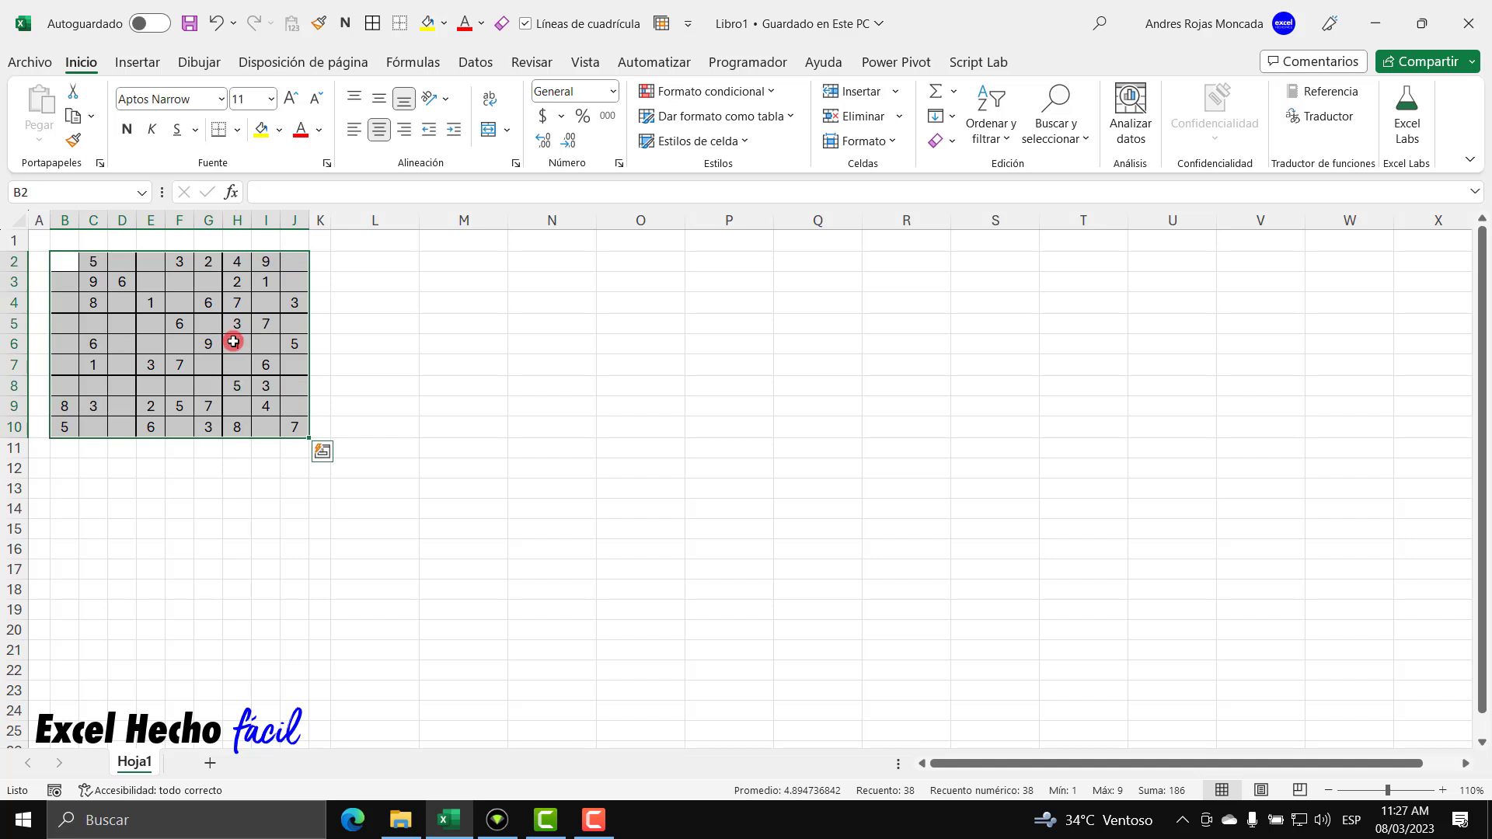
{"action": "key", "text": "F5"}
{"action": "left_click_drag", "start_coordinate": [203, 324], "coordinate": [458, 276]}
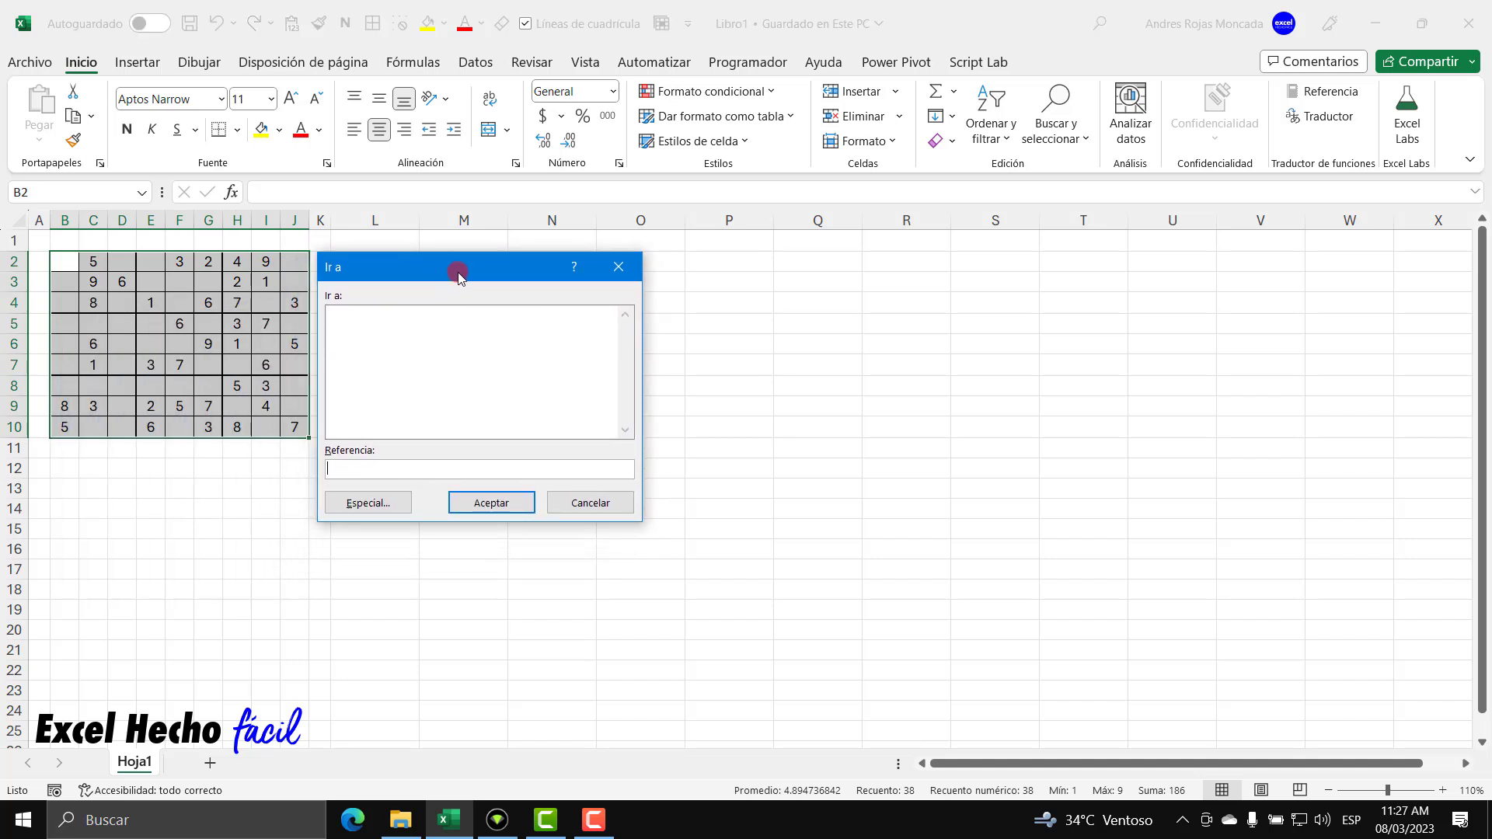
{"action": "left_click", "coordinate": [384, 502]}
{"action": "left_click", "coordinate": [289, 421]}
{"action": "left_click", "coordinate": [555, 541]}
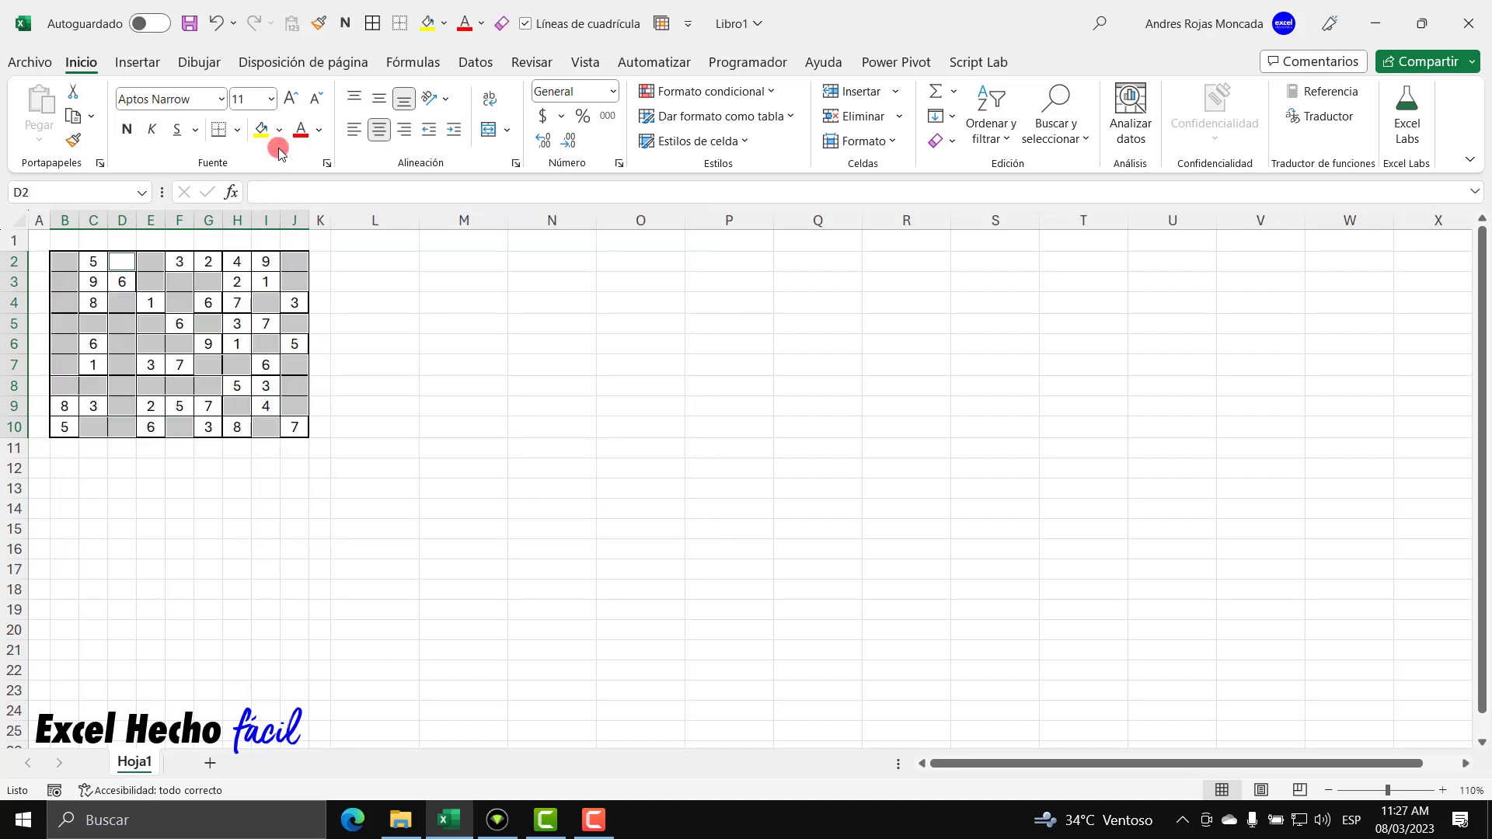
{"action": "left_click", "coordinate": [279, 130]}
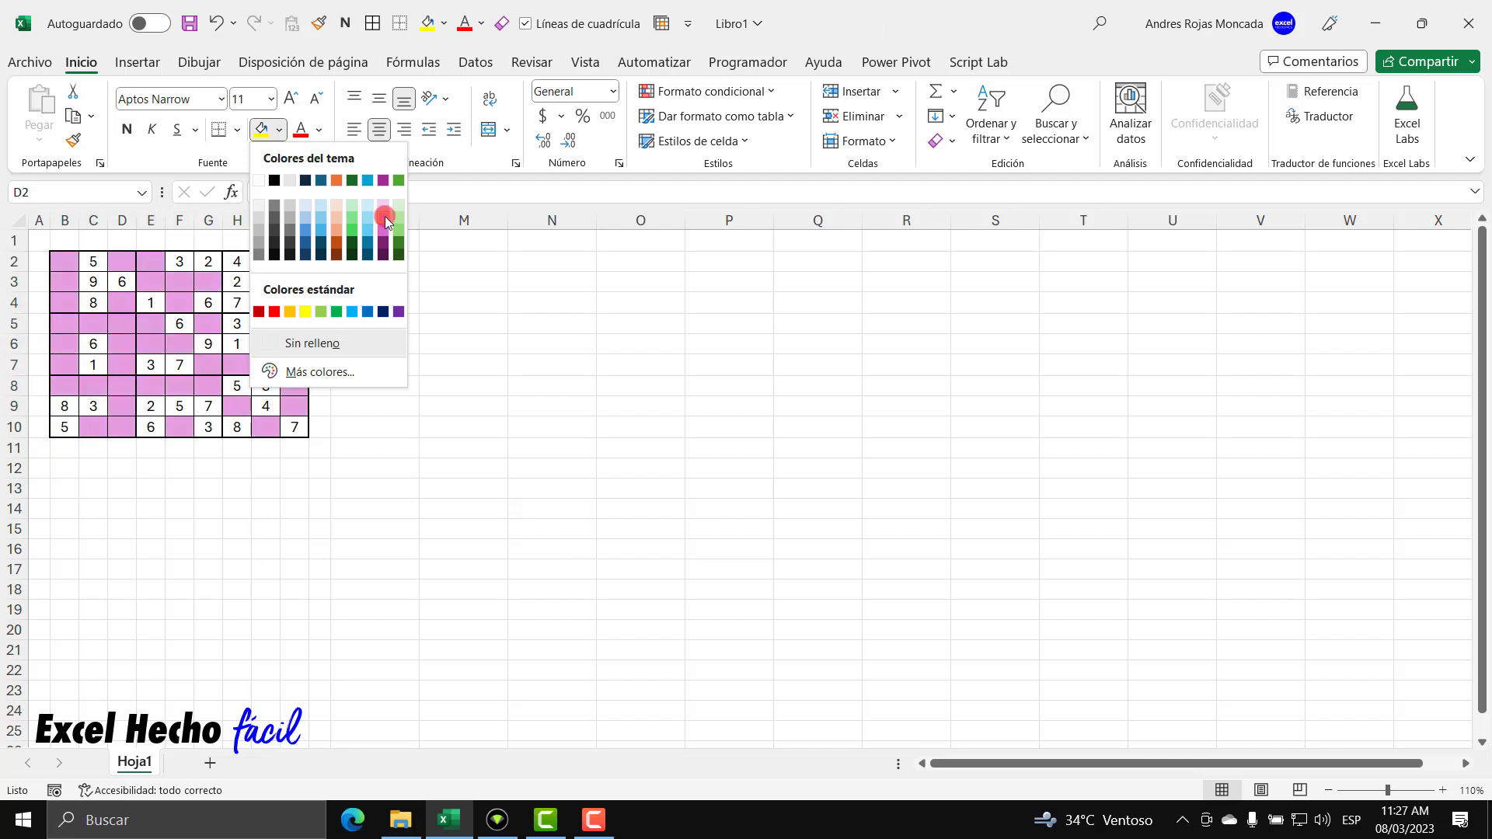
{"action": "left_click", "coordinate": [351, 217]}
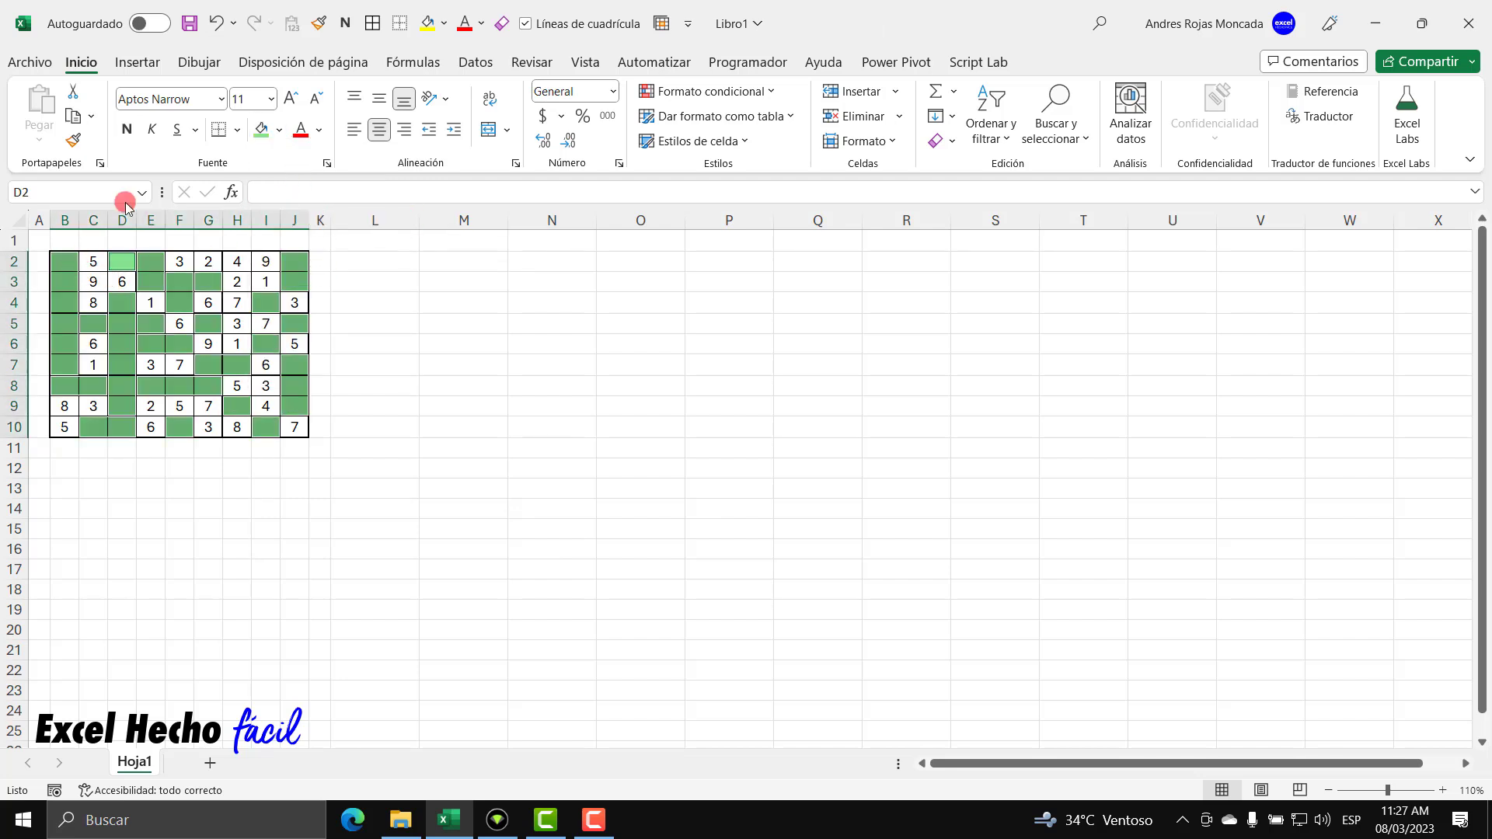
{"action": "left_click", "coordinate": [128, 130]}
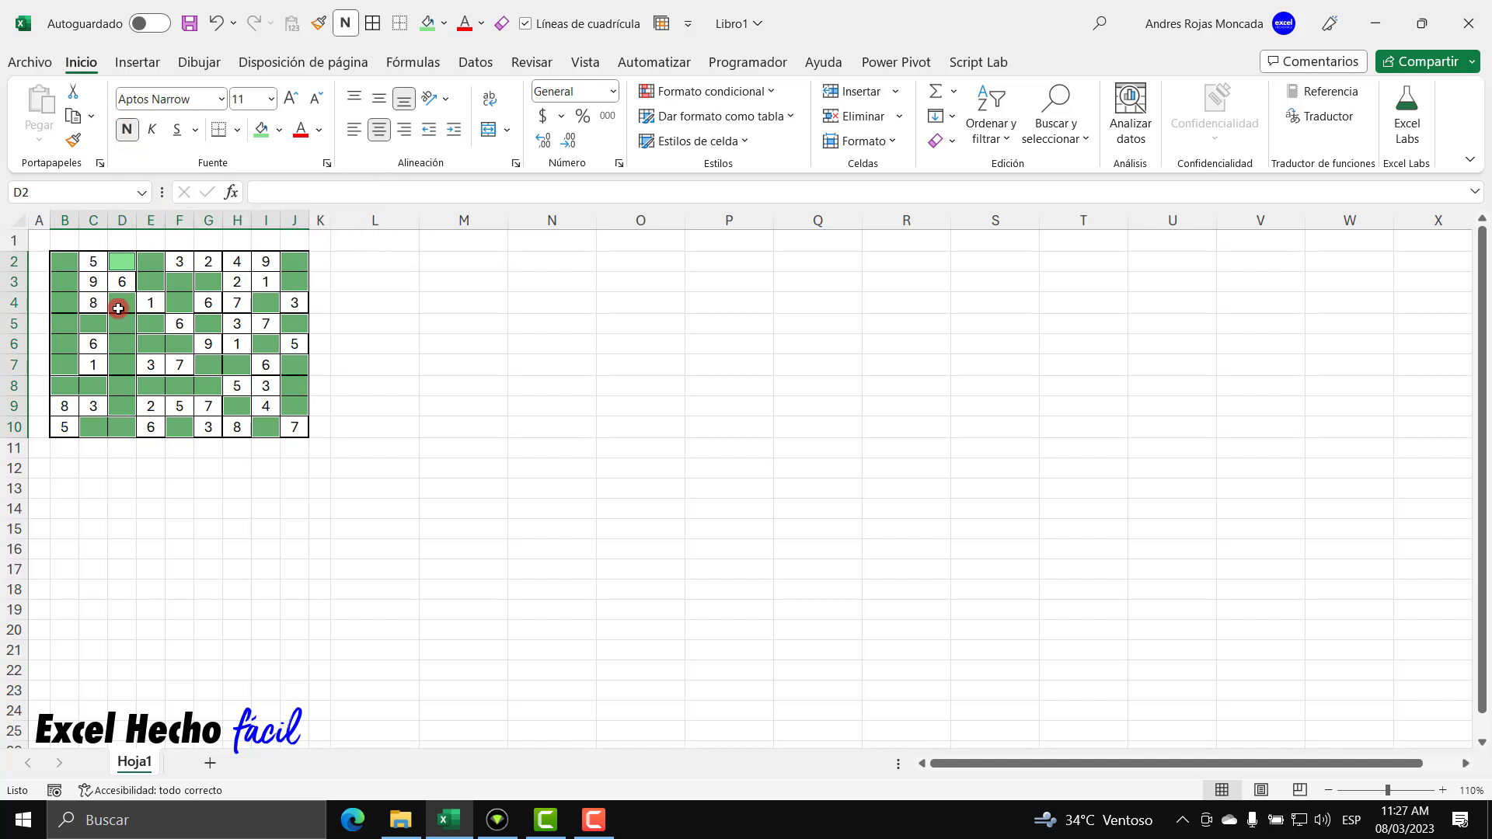
Try 2 in cell B2 and check it against the numbers in its 3x3 block, column and row
{"action": "left_click", "coordinate": [62, 262]}
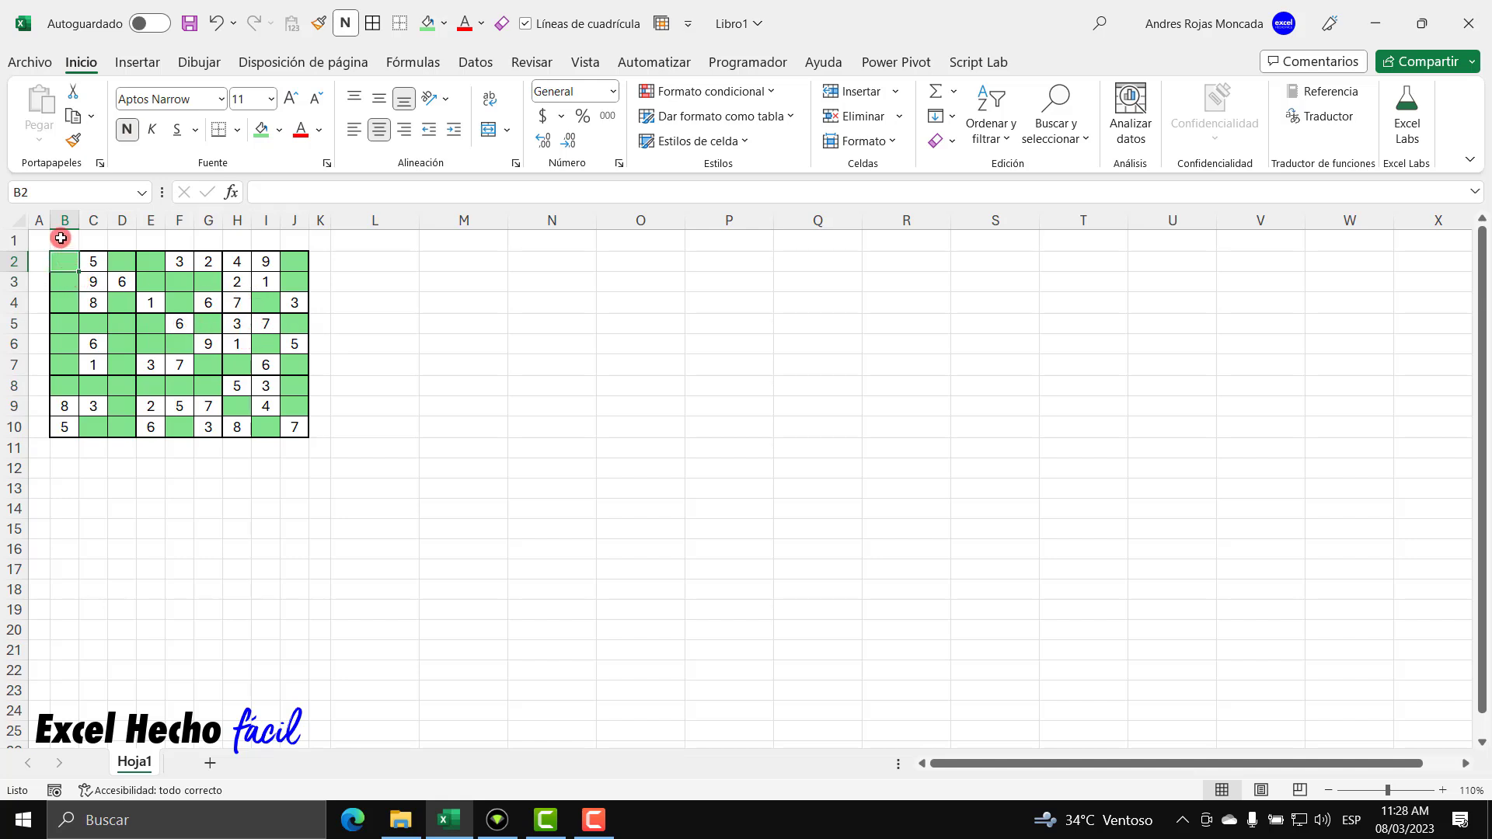
{"action": "type", "text": "2"}
{"action": "key", "text": "ctrl+Return"}
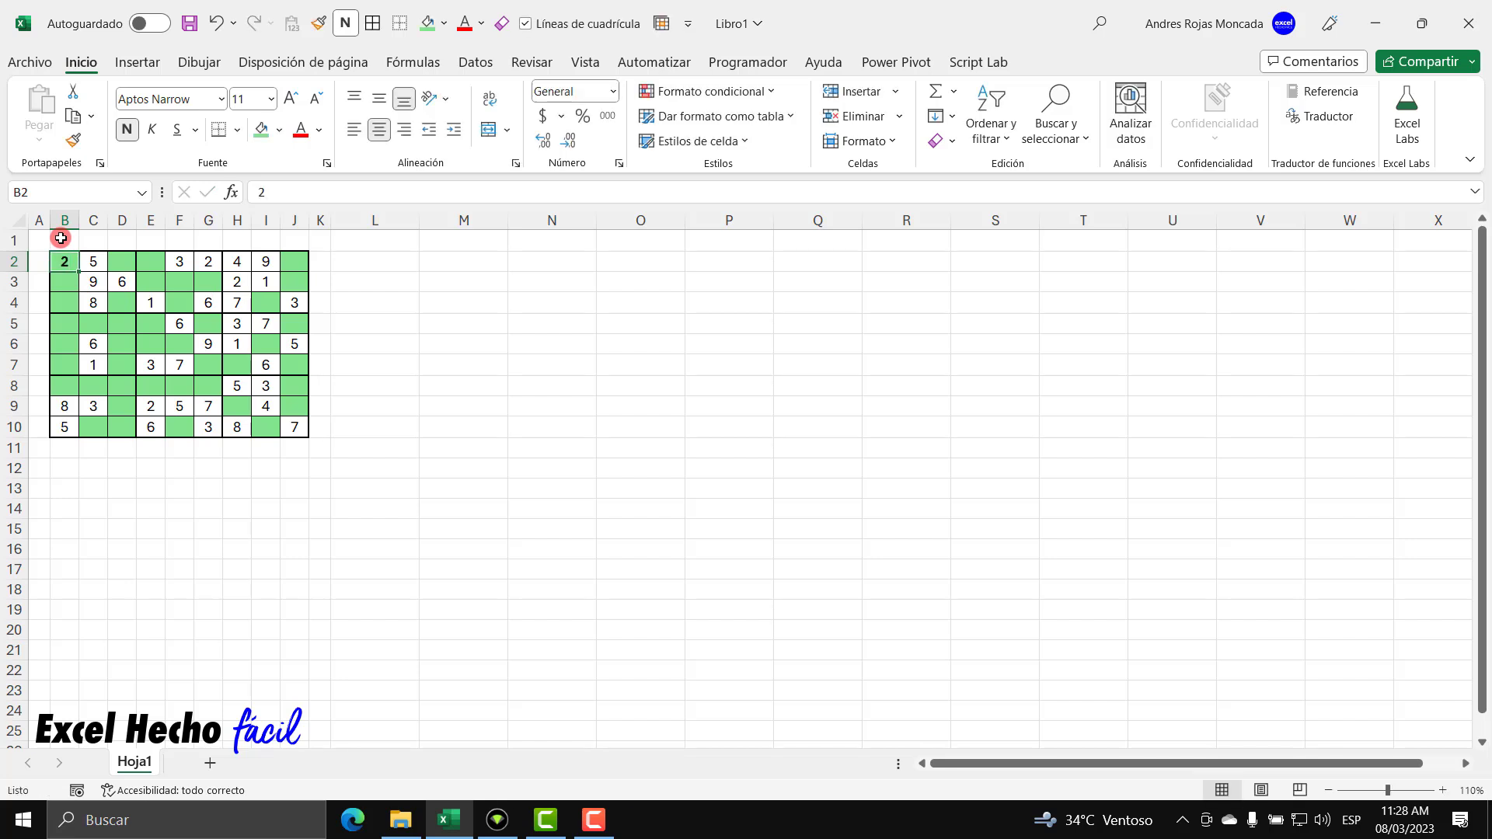
{"action": "left_click_drag", "start_coordinate": [58, 262], "coordinate": [122, 302]}
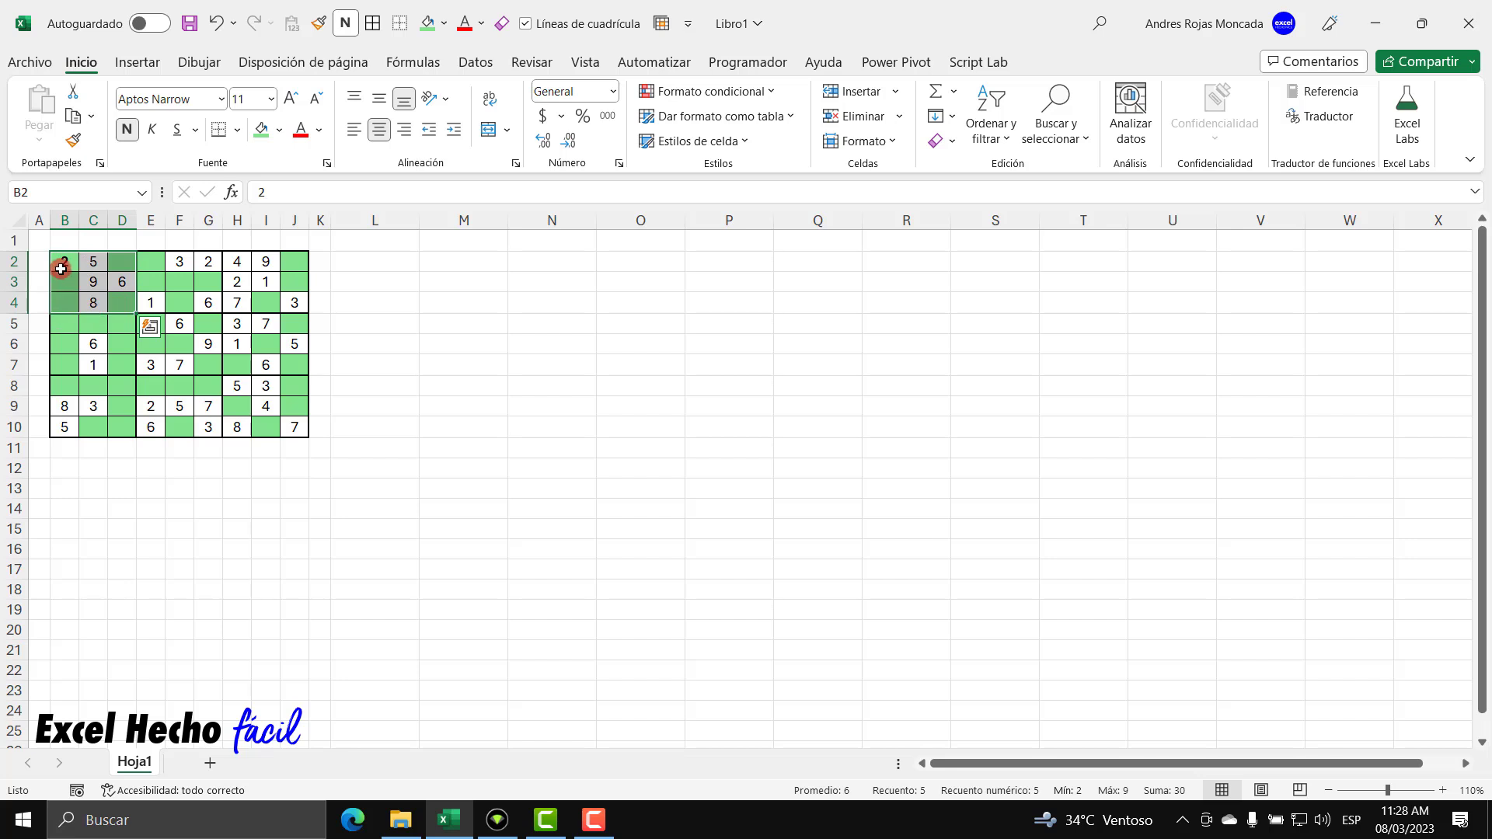
{"action": "left_click_drag", "start_coordinate": [61, 269], "coordinate": [67, 433]}
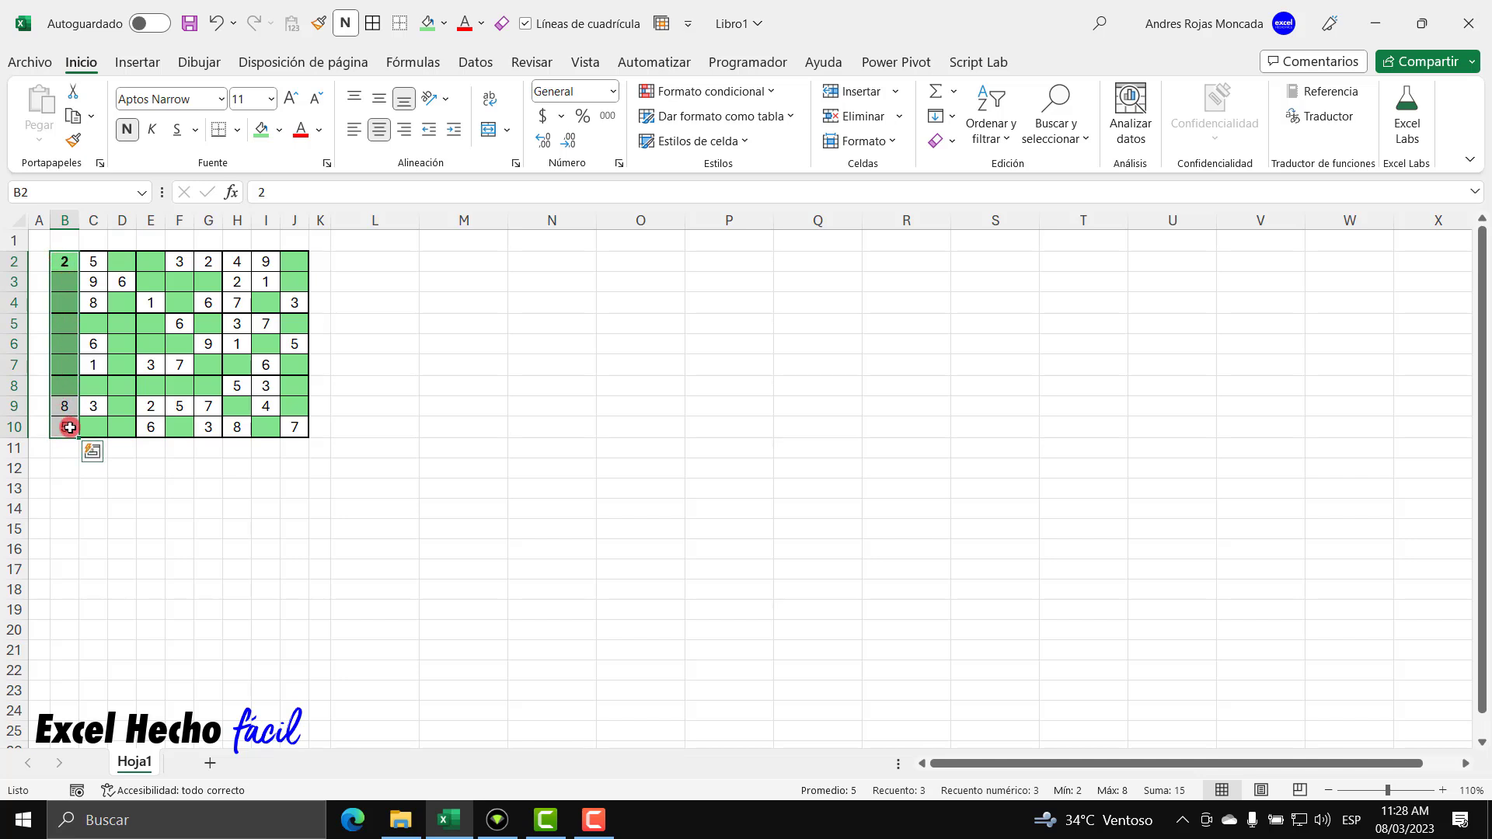
{"action": "left_click_drag", "start_coordinate": [62, 262], "coordinate": [297, 265]}
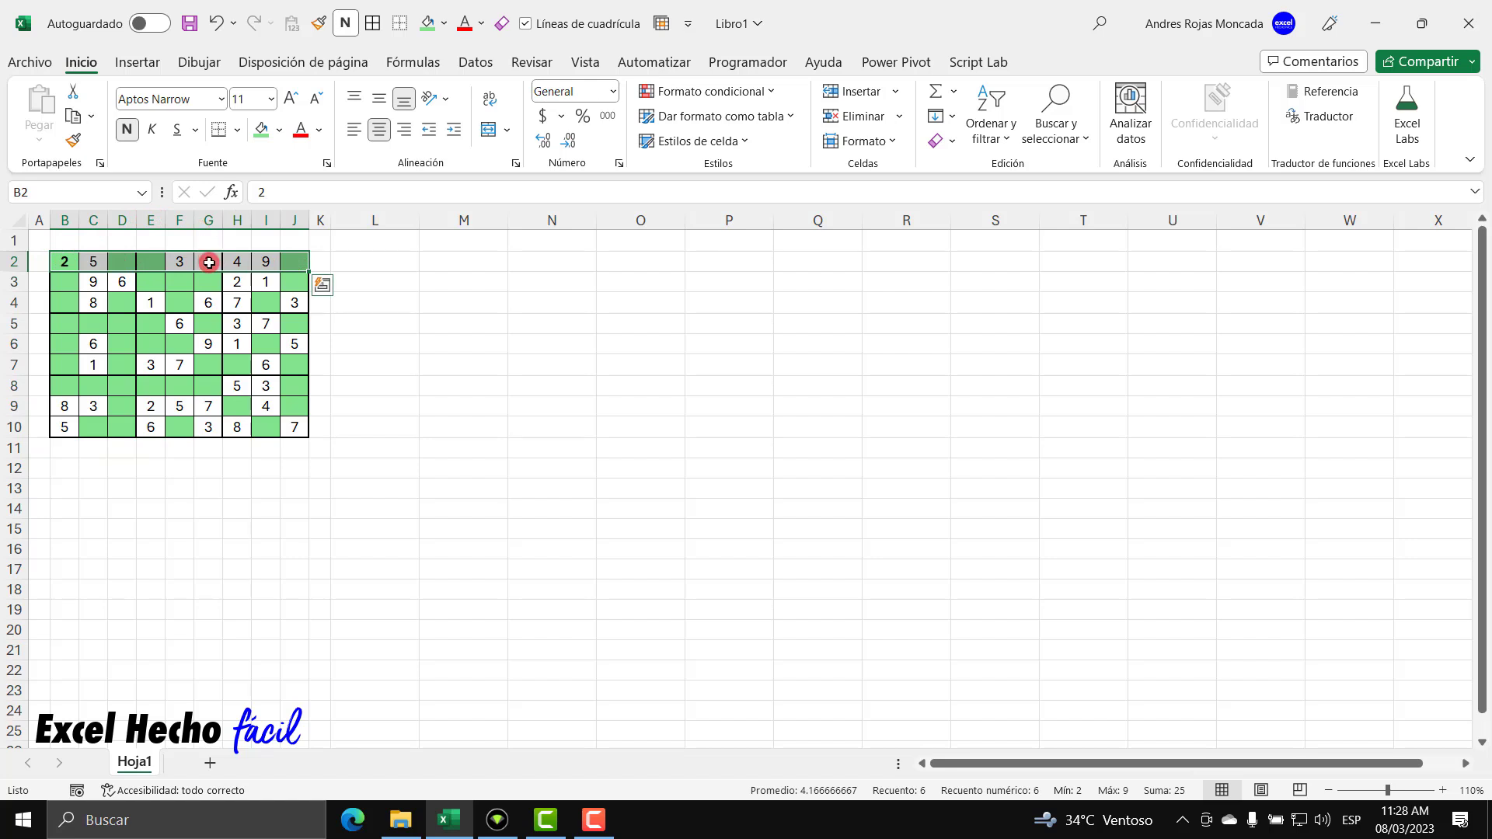
{"action": "left_click", "coordinate": [209, 263]}
{"action": "left_click", "coordinate": [60, 261]}
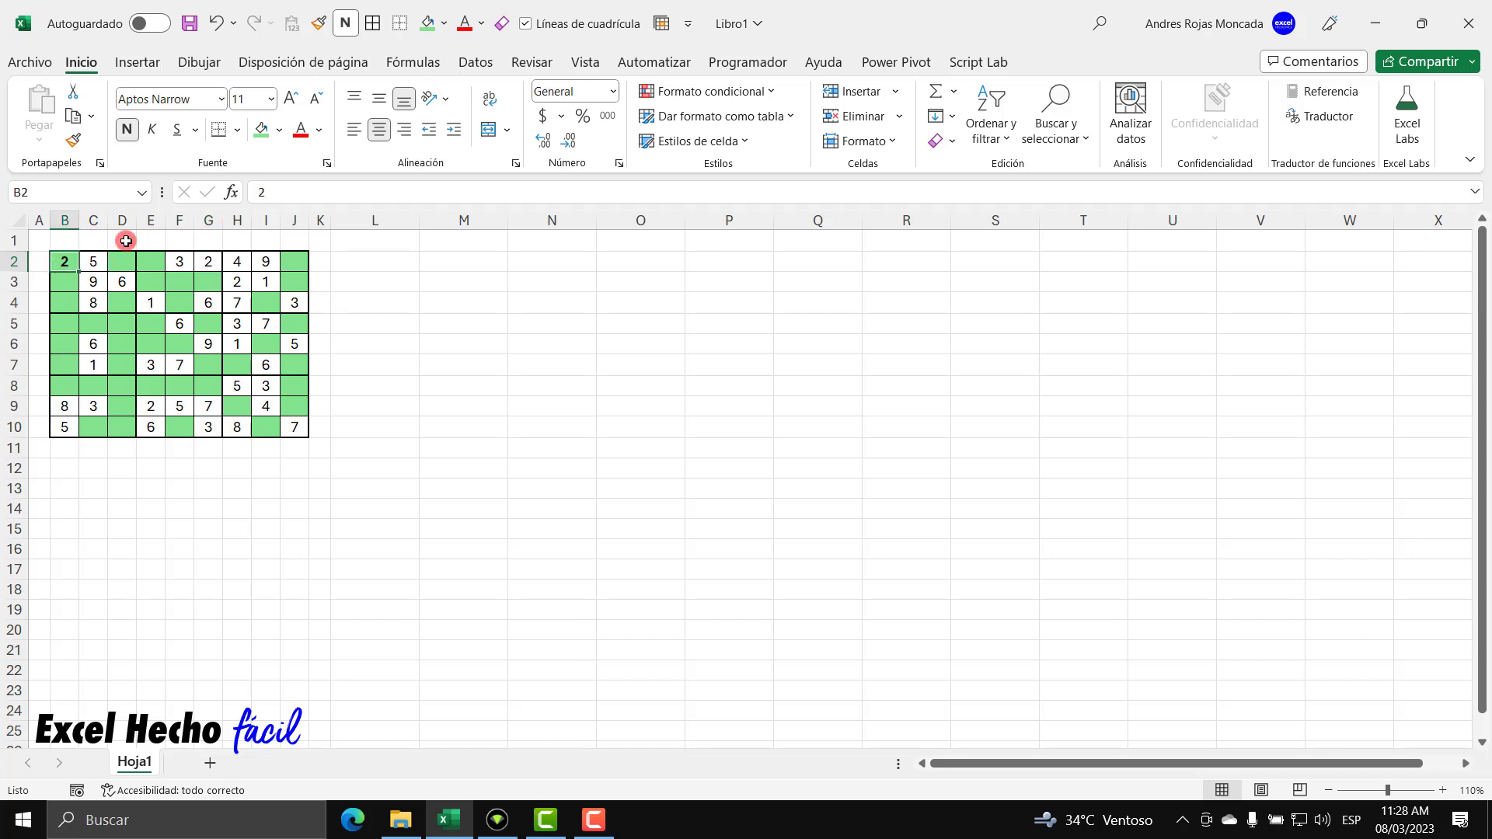
Try 1 in cell B2 instead, check it against its 3x3 block, column and row, and clear the cell
{"action": "key", "text": "Delete"}
{"action": "type", "text": "1"}
{"action": "key", "text": "Return"}
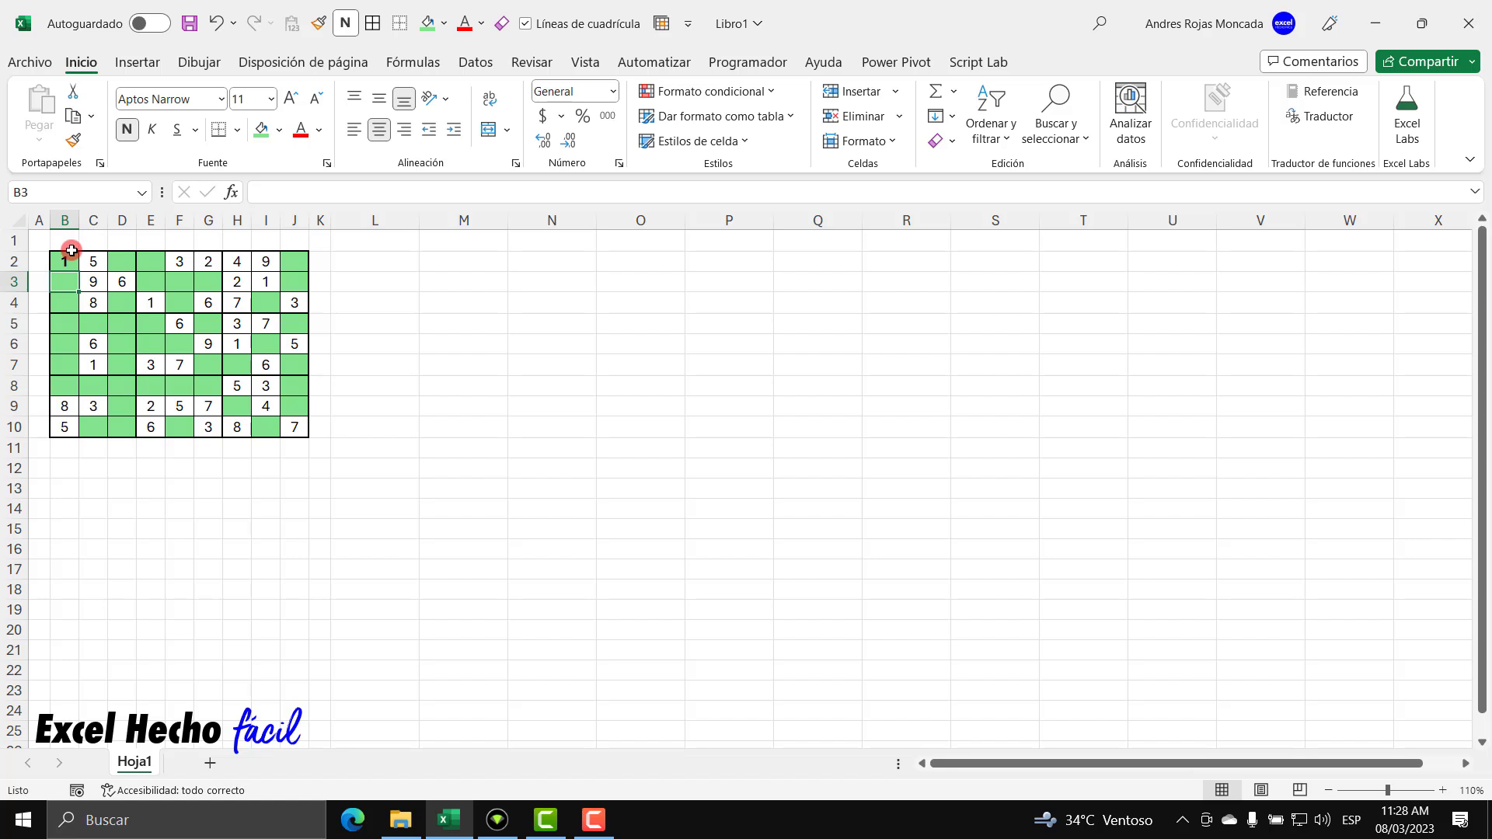
{"action": "left_click_drag", "start_coordinate": [70, 254], "coordinate": [120, 302]}
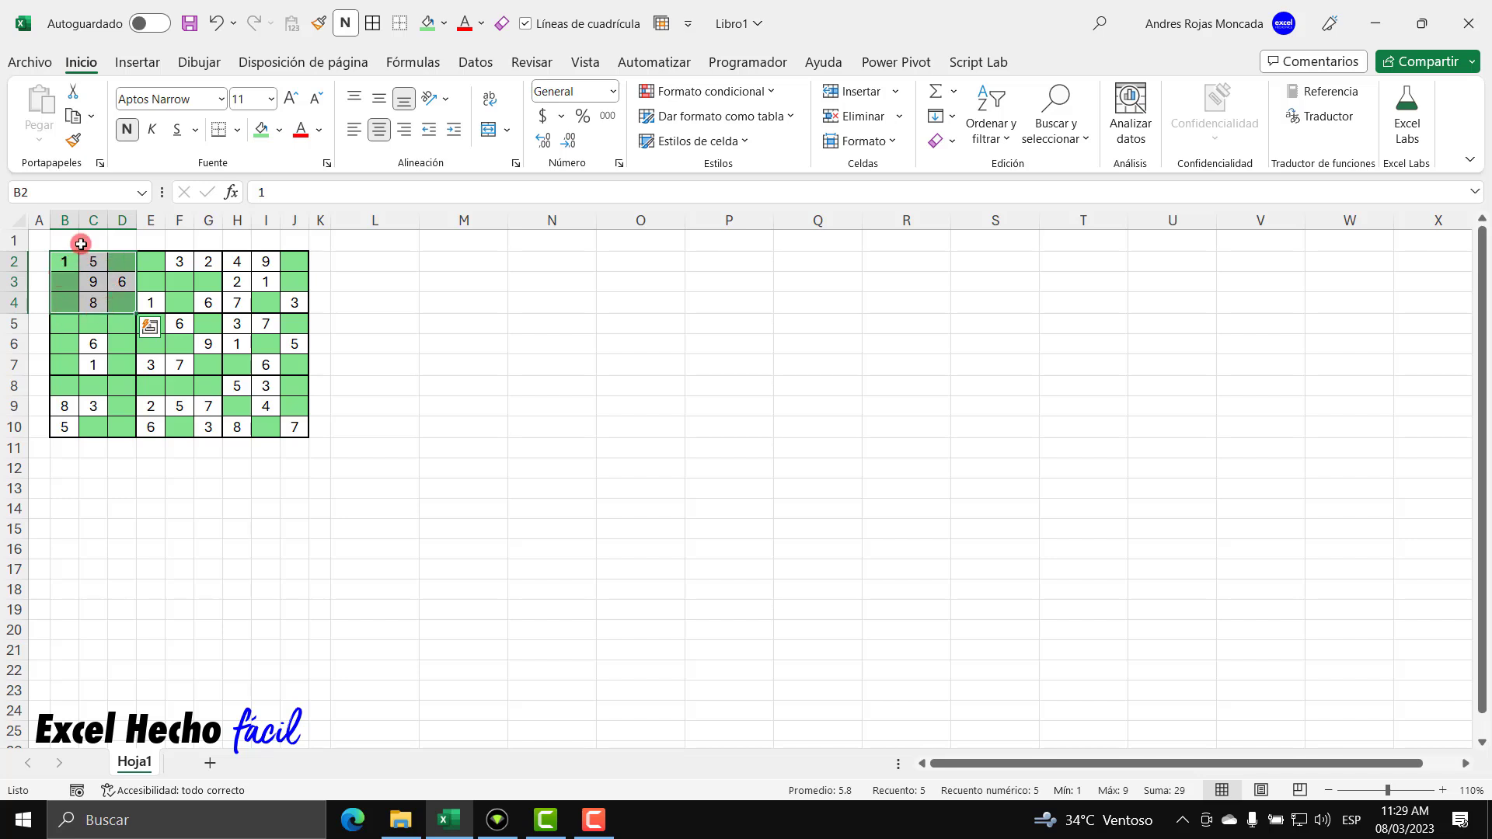
{"action": "left_click_drag", "start_coordinate": [65, 260], "coordinate": [49, 420]}
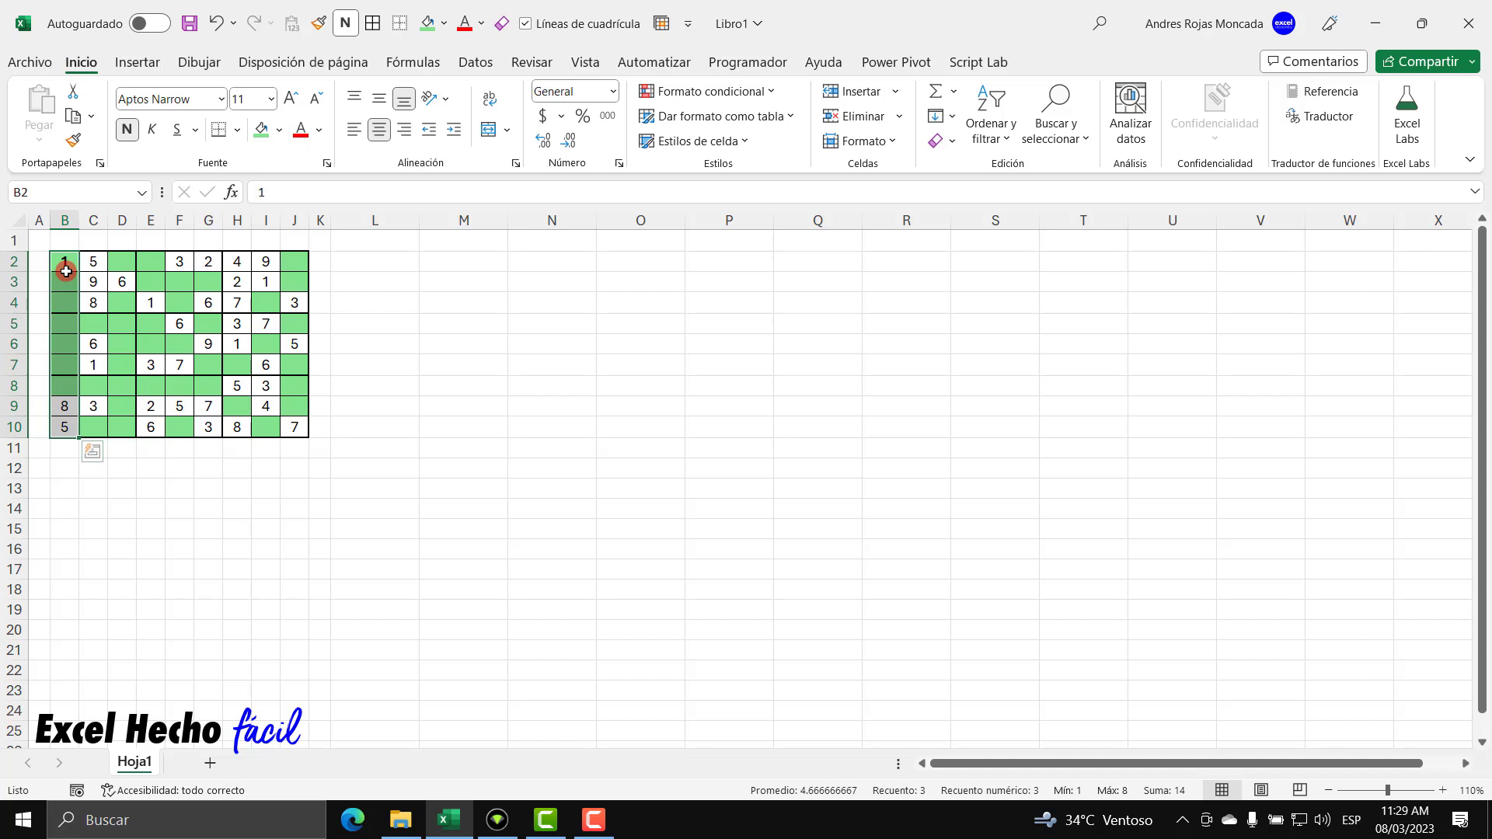
{"action": "left_click_drag", "start_coordinate": [64, 259], "coordinate": [289, 257]}
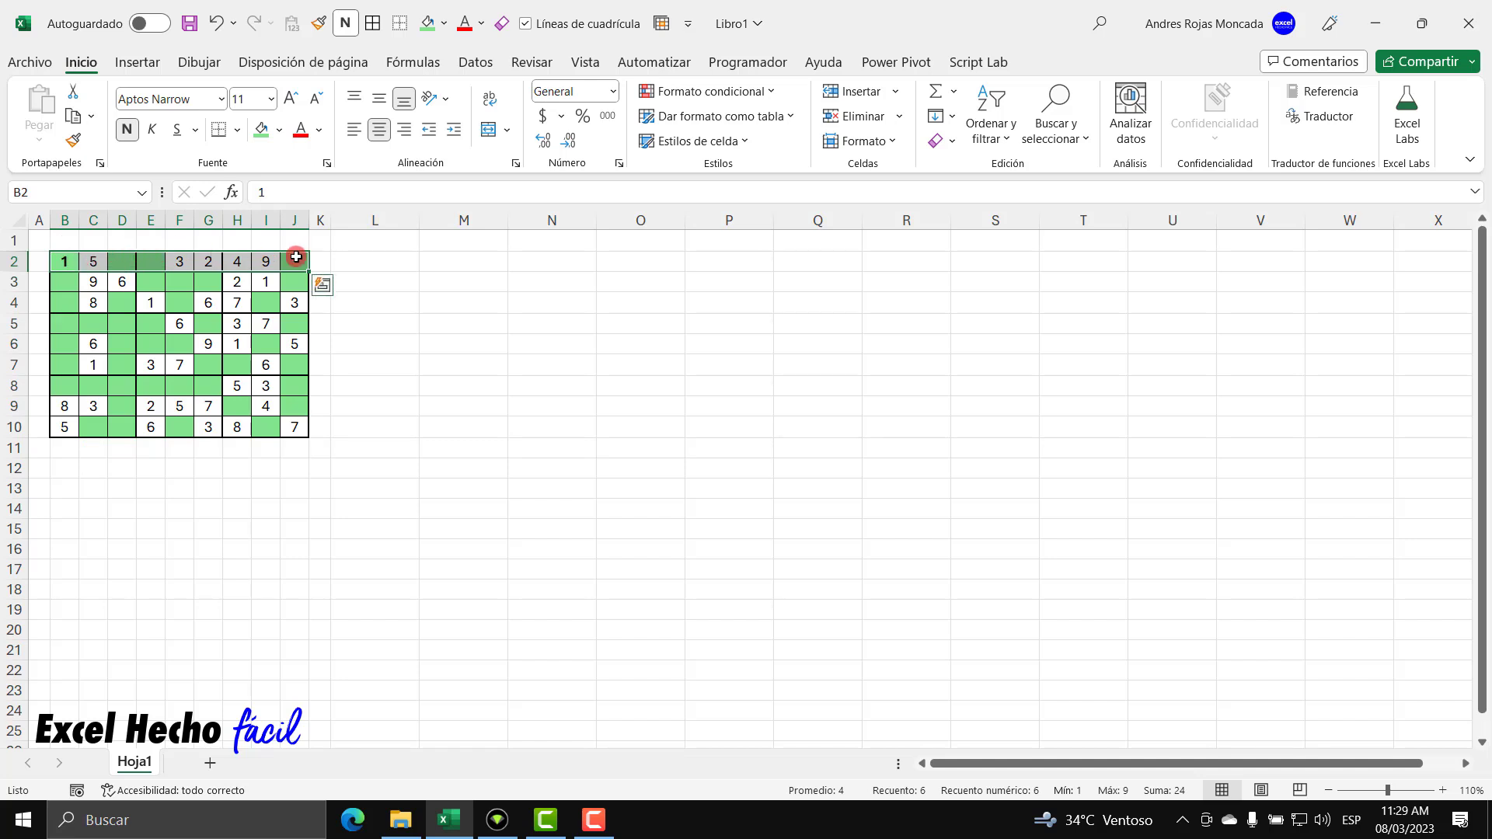
{"action": "left_click", "coordinate": [62, 260]}
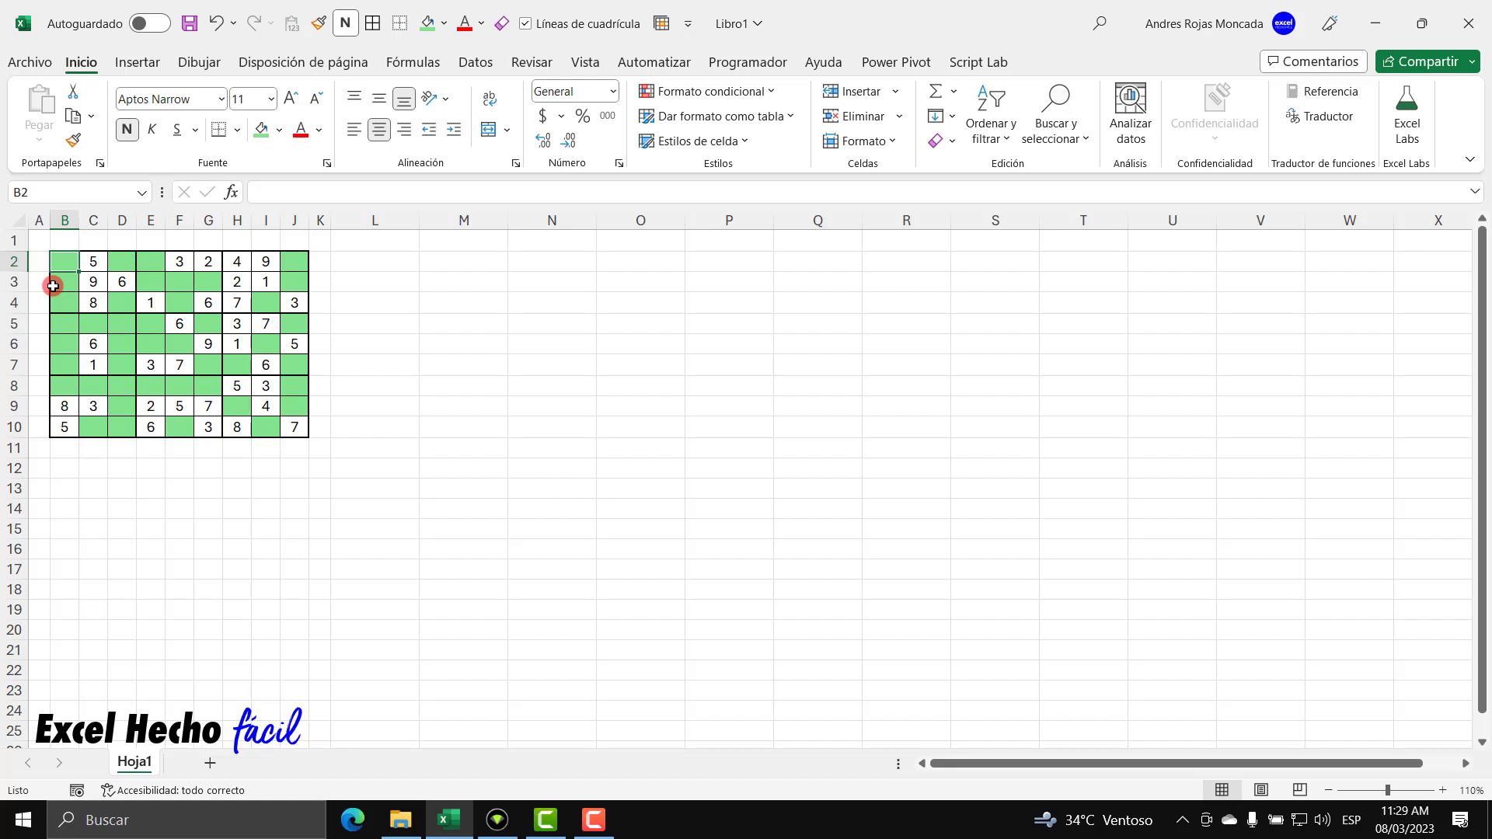
Examine the blank and given cells in rows 2 and 3 of the sudoku grid
{"action": "left_click", "coordinate": [126, 265]}
{"action": "left_click", "coordinate": [161, 263]}
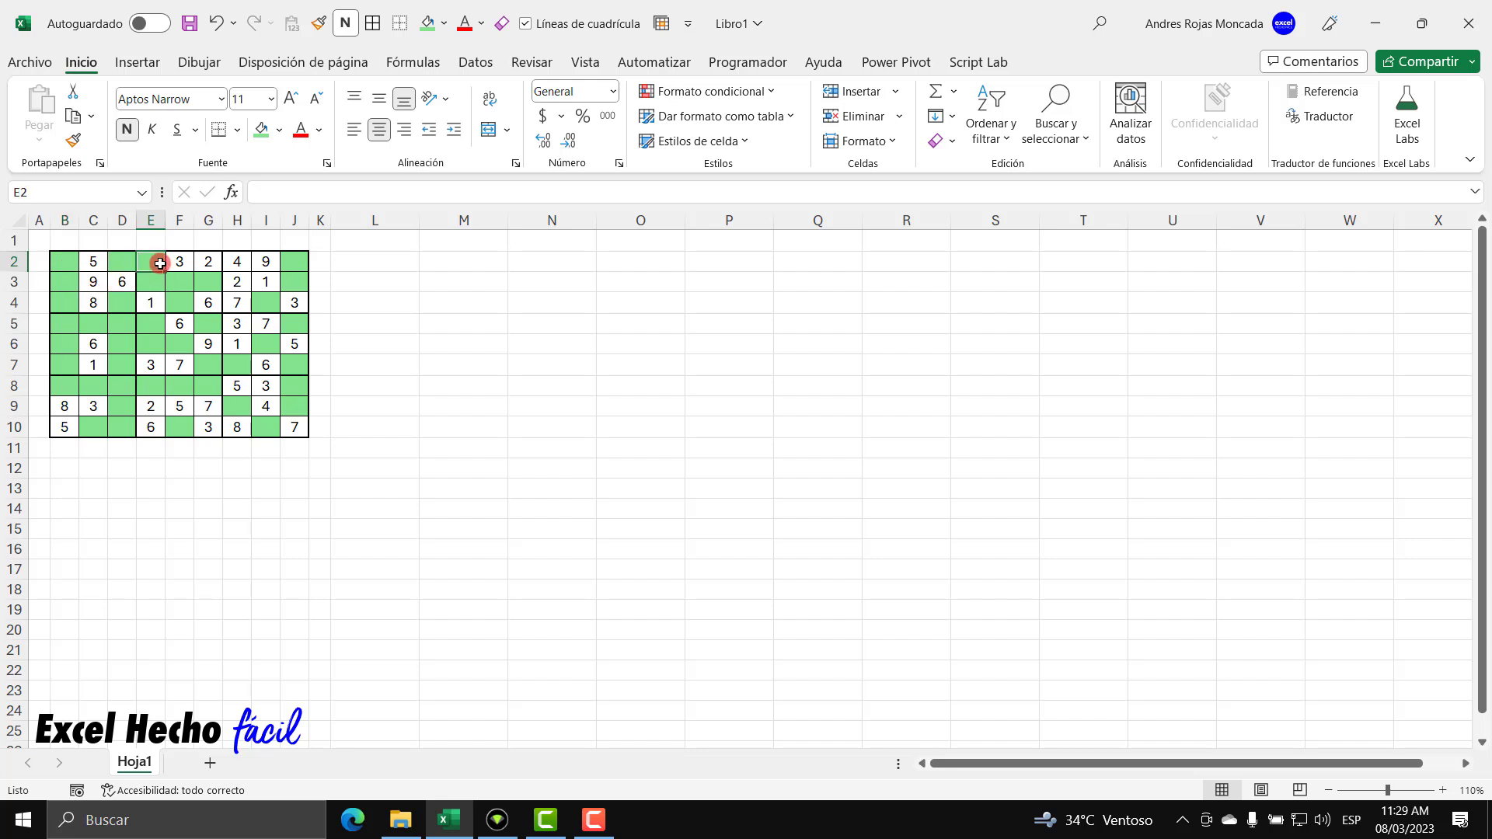
{"action": "left_click", "coordinate": [295, 261]}
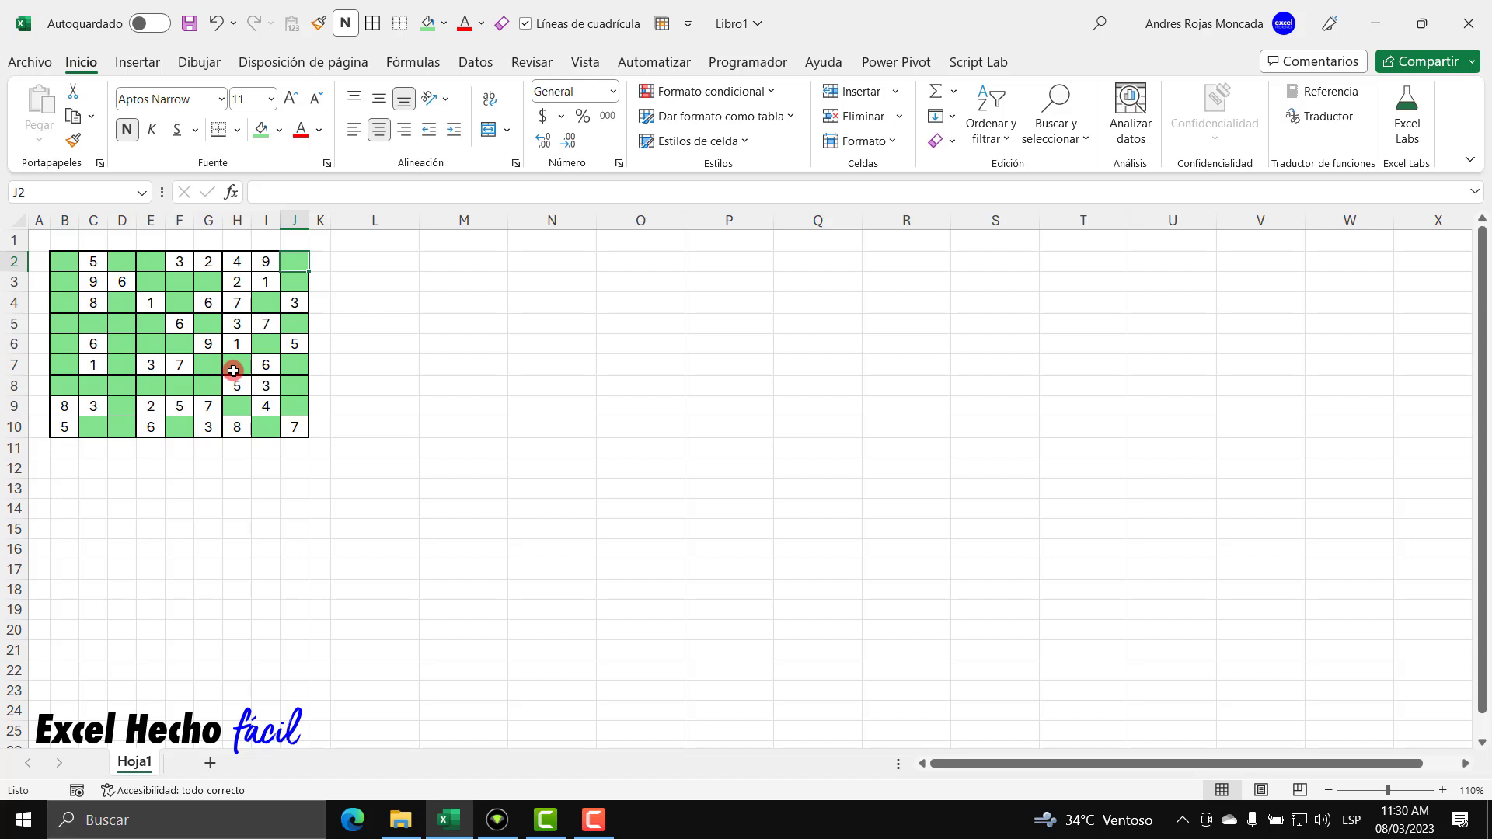
{"action": "left_click", "coordinate": [62, 468]}
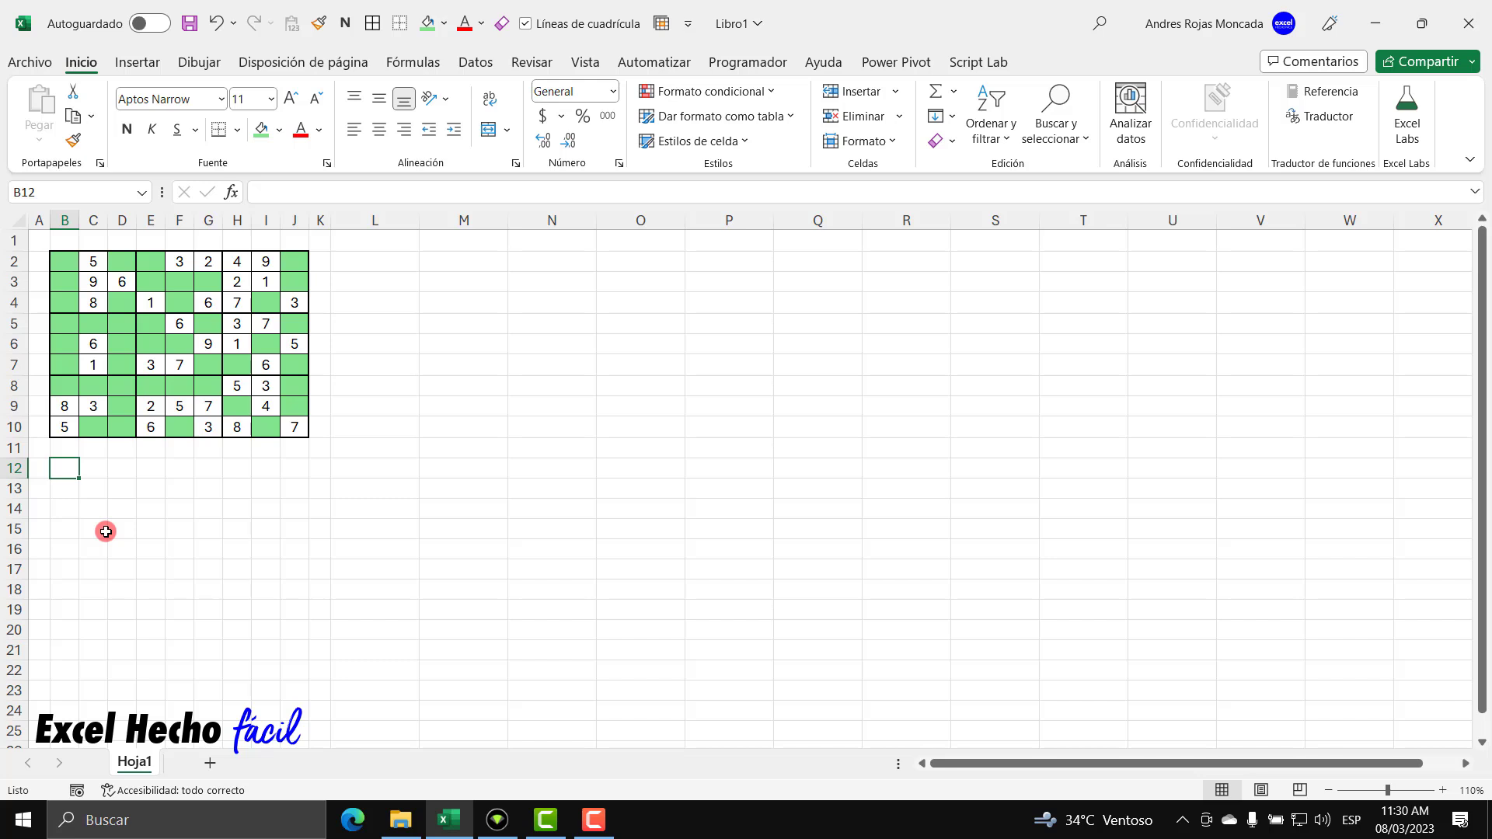
{"action": "left_click", "coordinate": [63, 262]}
{"action": "left_click", "coordinate": [122, 265]}
{"action": "left_click", "coordinate": [124, 282]}
{"action": "left_click", "coordinate": [93, 284]}
{"action": "left_click", "coordinate": [187, 287]}
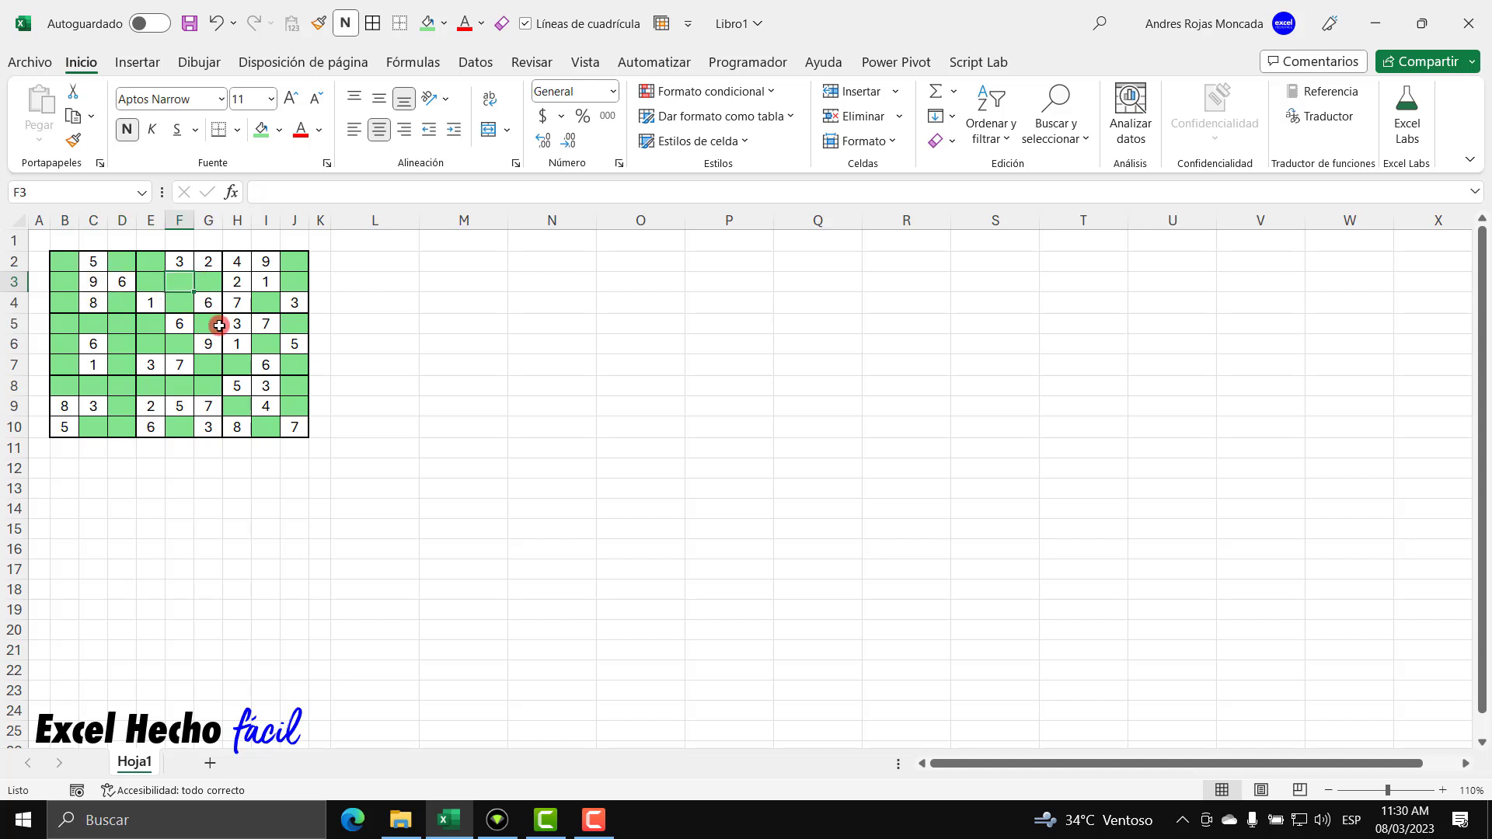
Check the 3x3 block, row and column that constrain cell B2 in the sudoku
{"action": "left_click_drag", "start_coordinate": [56, 263], "coordinate": [119, 300]}
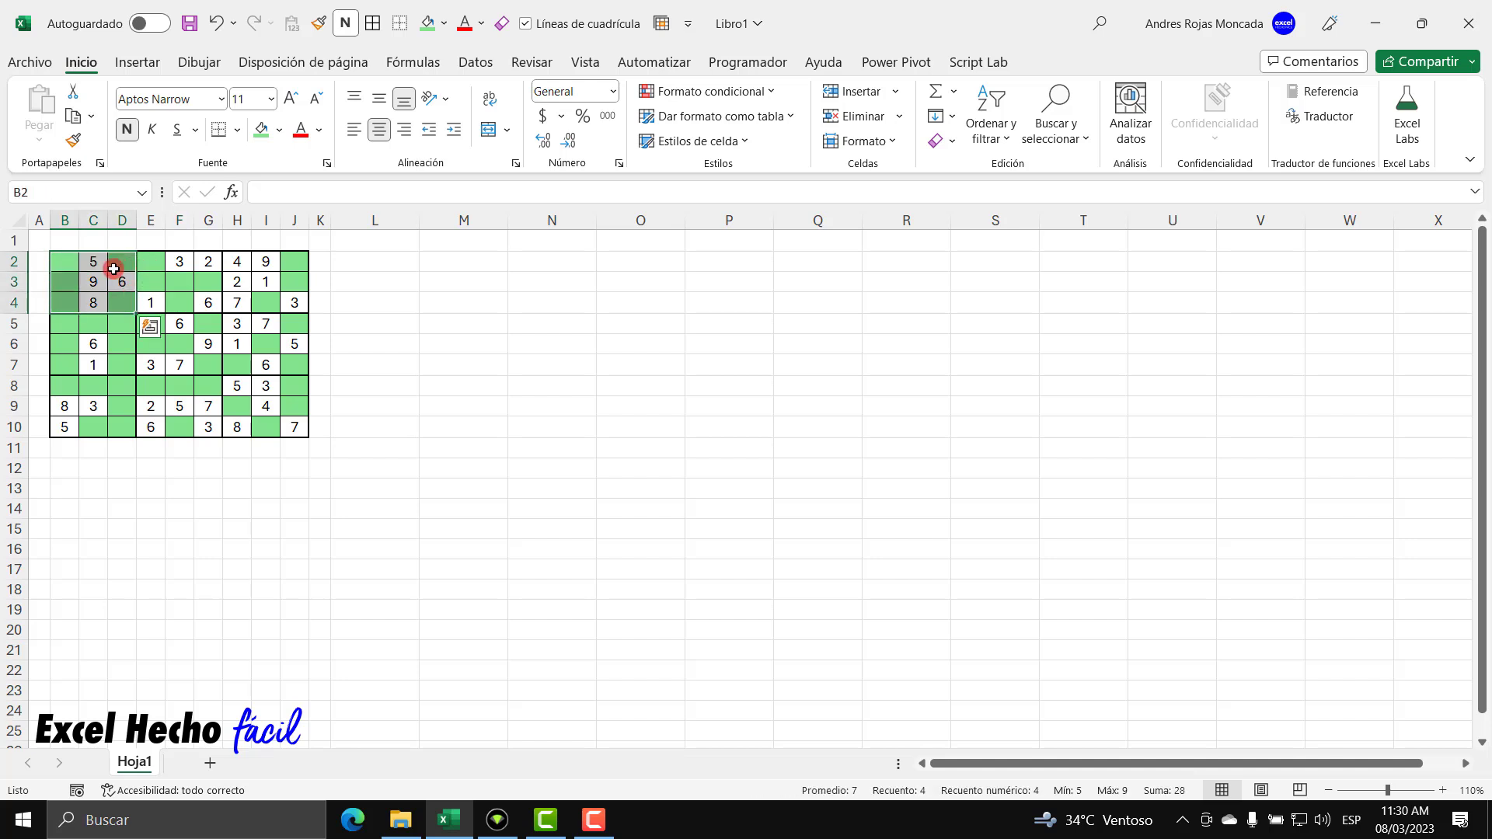
{"action": "left_click_drag", "start_coordinate": [60, 262], "coordinate": [293, 264]}
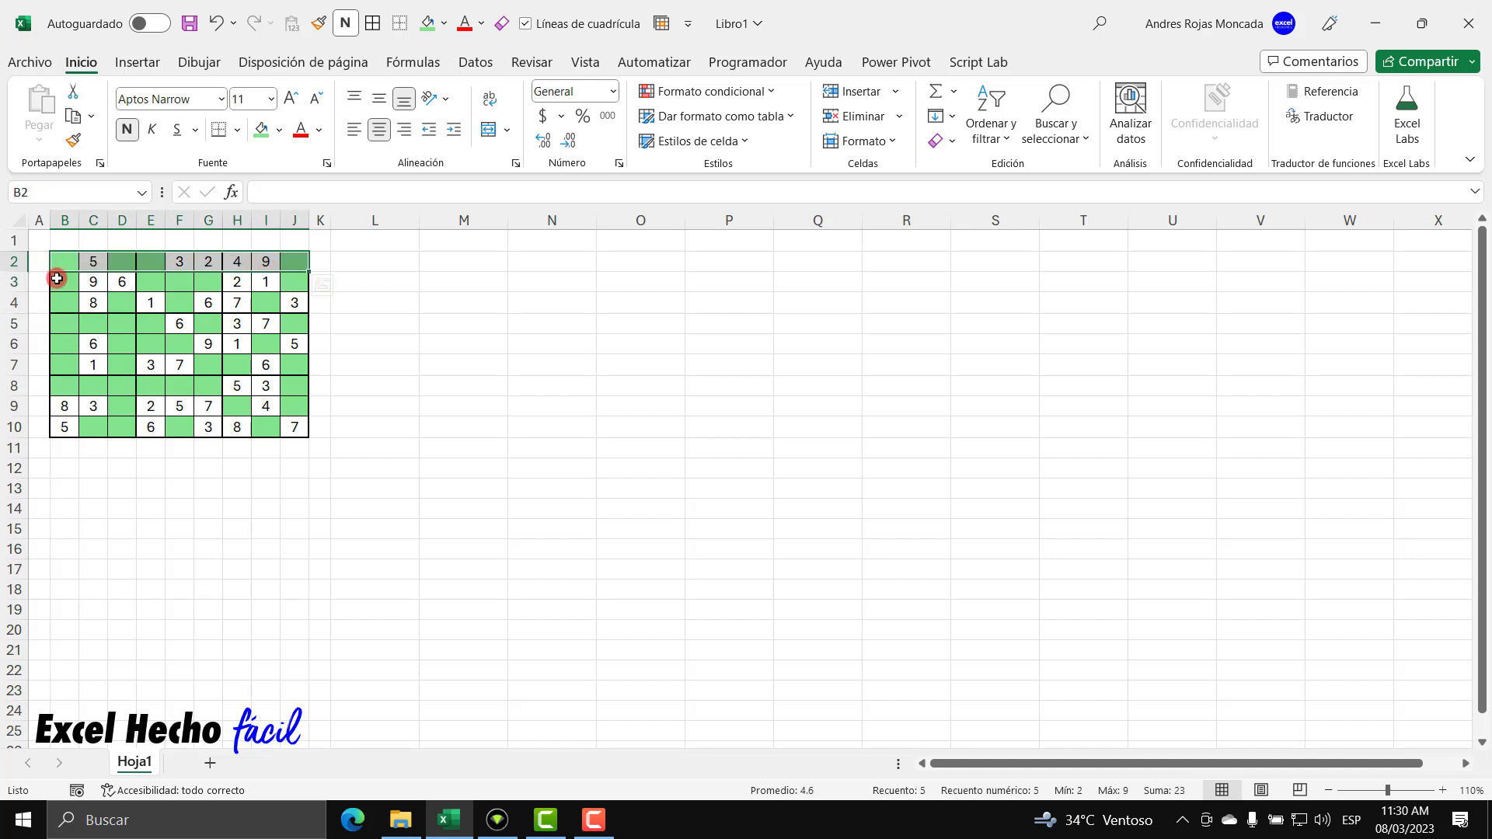
{"action": "left_click_drag", "start_coordinate": [60, 261], "coordinate": [65, 428]}
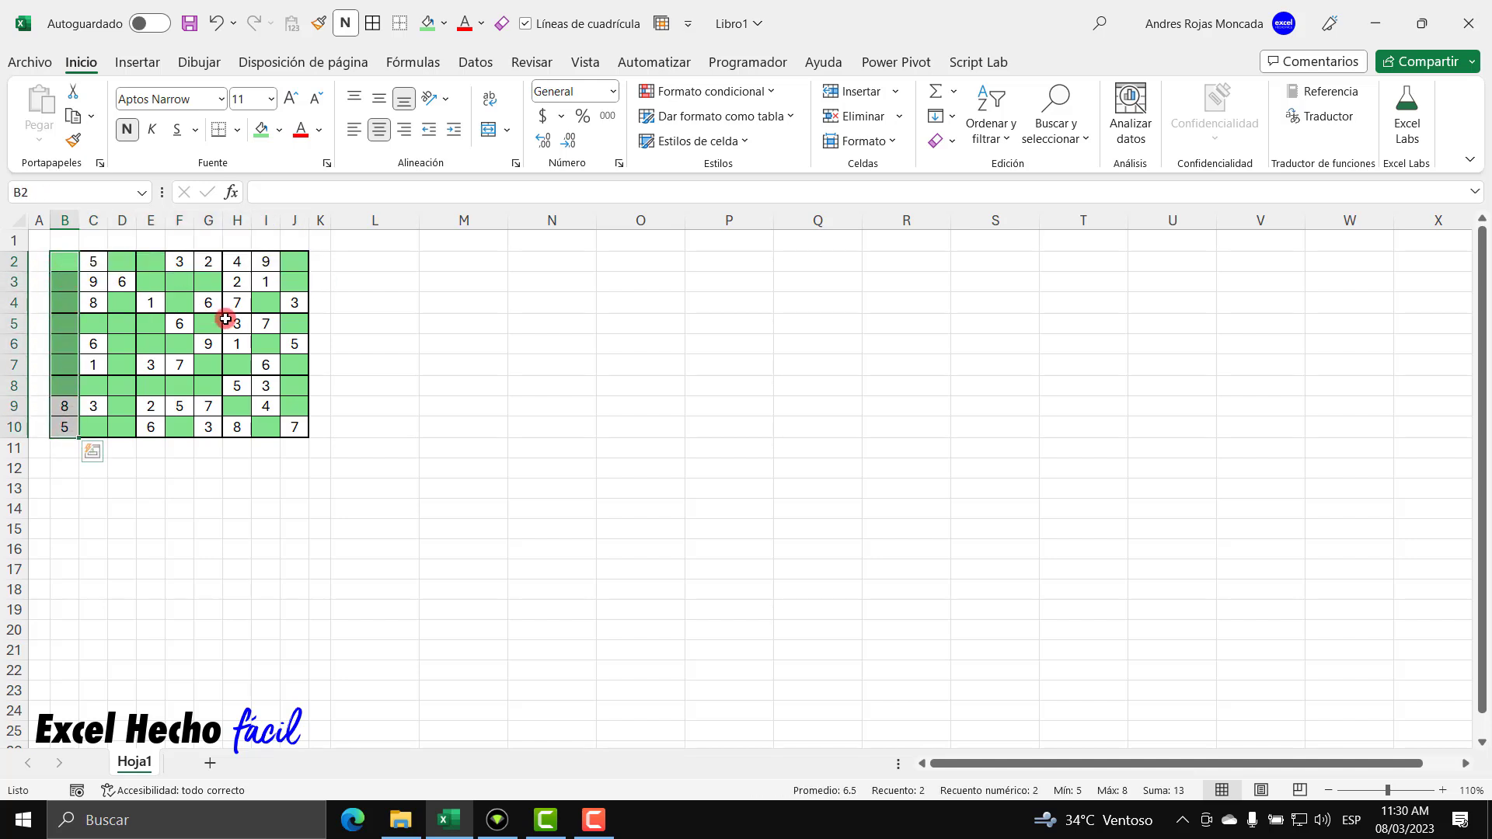
Enter a legend below the sudoku in B12:C13: N for "No Valido" and V for "Valido"
{"action": "left_click", "coordinate": [63, 466]}
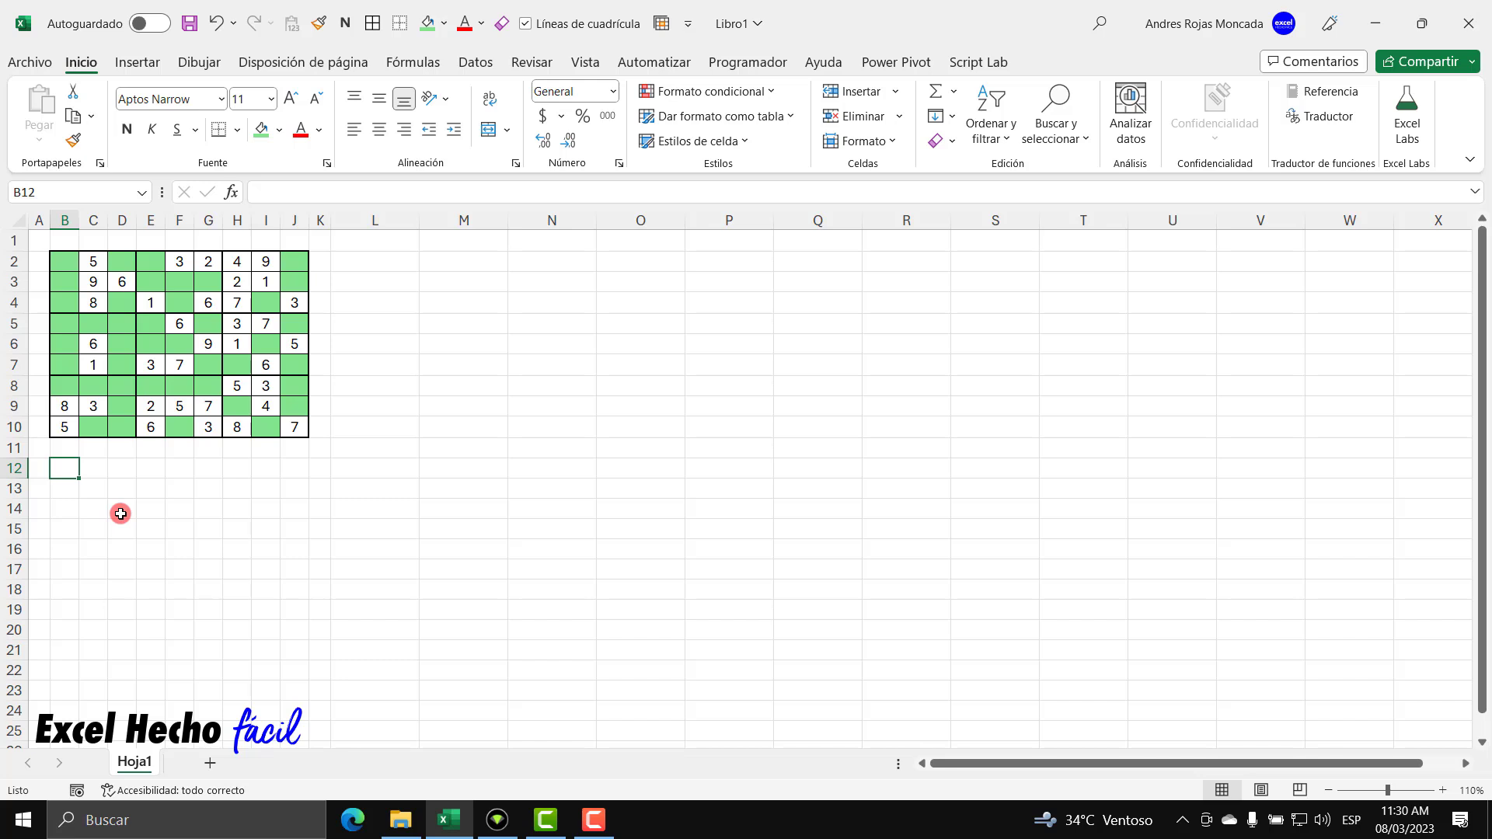
{"action": "type", "text": "N"}
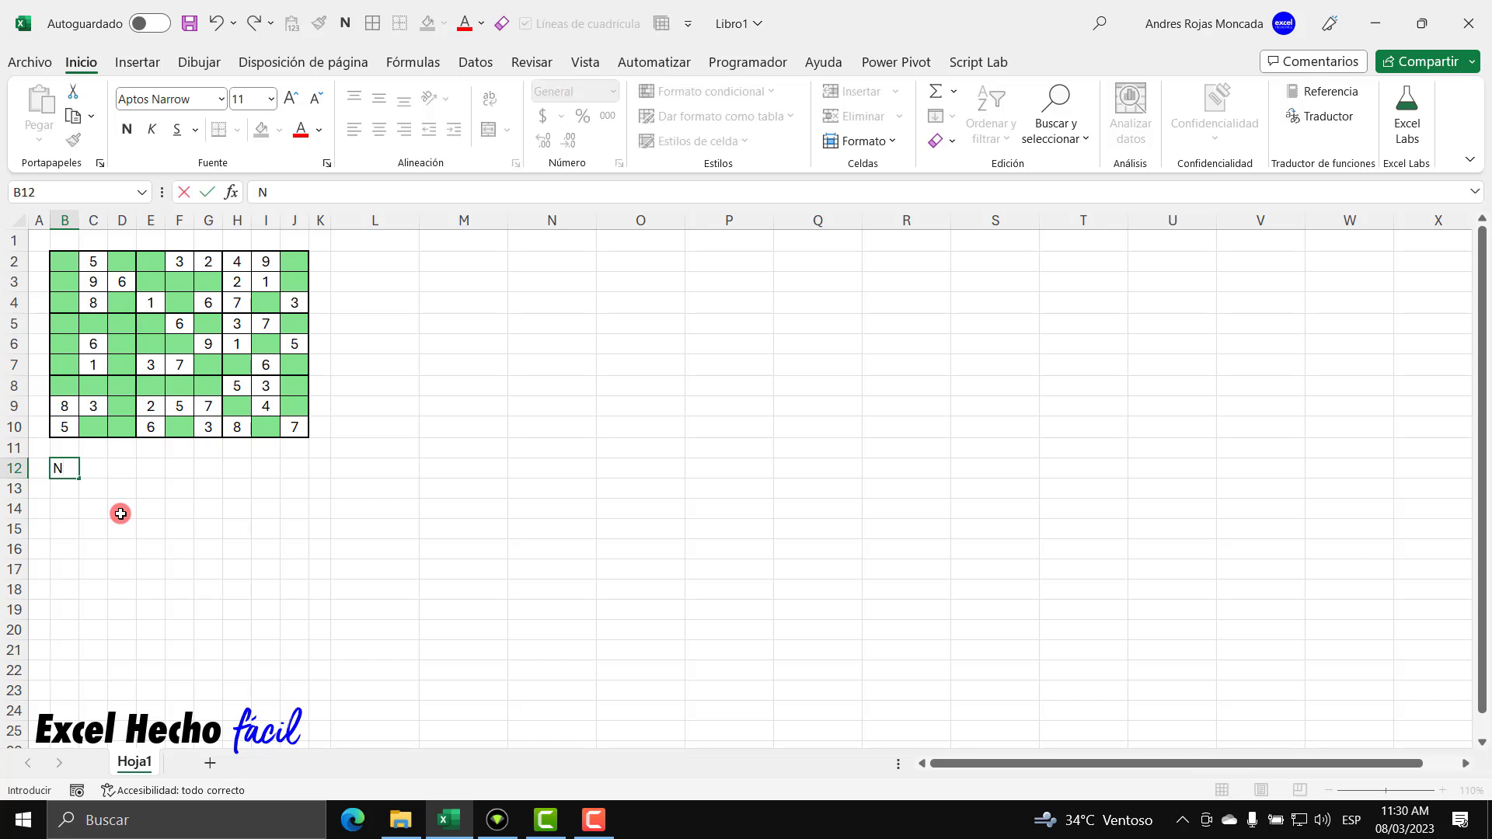
{"action": "key", "text": "Return"}
{"action": "type", "text": "V"}
{"action": "key", "text": "Tab"}
{"action": "key", "text": "Up"}
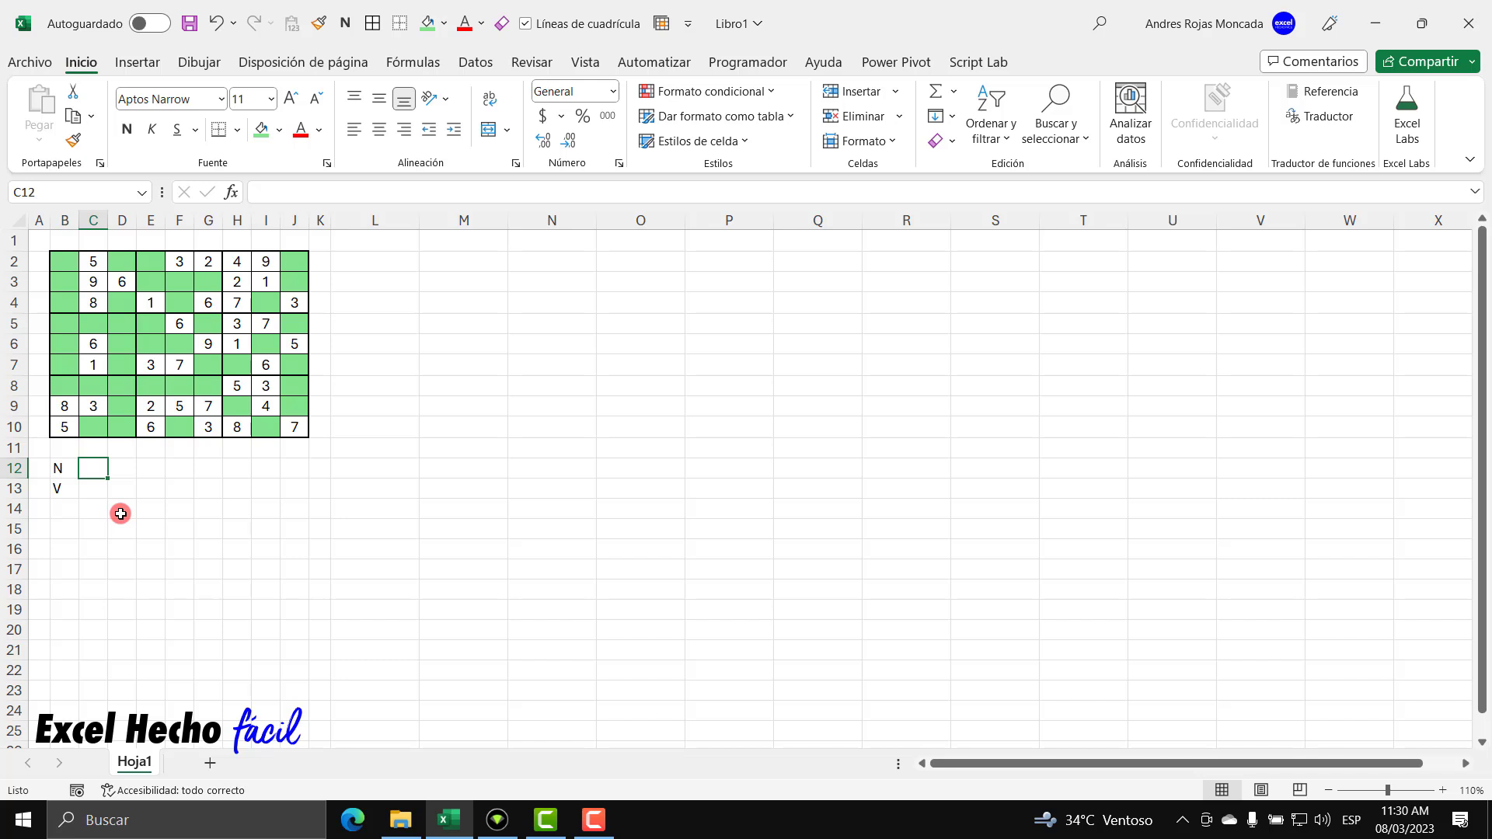
{"action": "type", "text": "No Valido"}
{"action": "key", "text": "Return"}
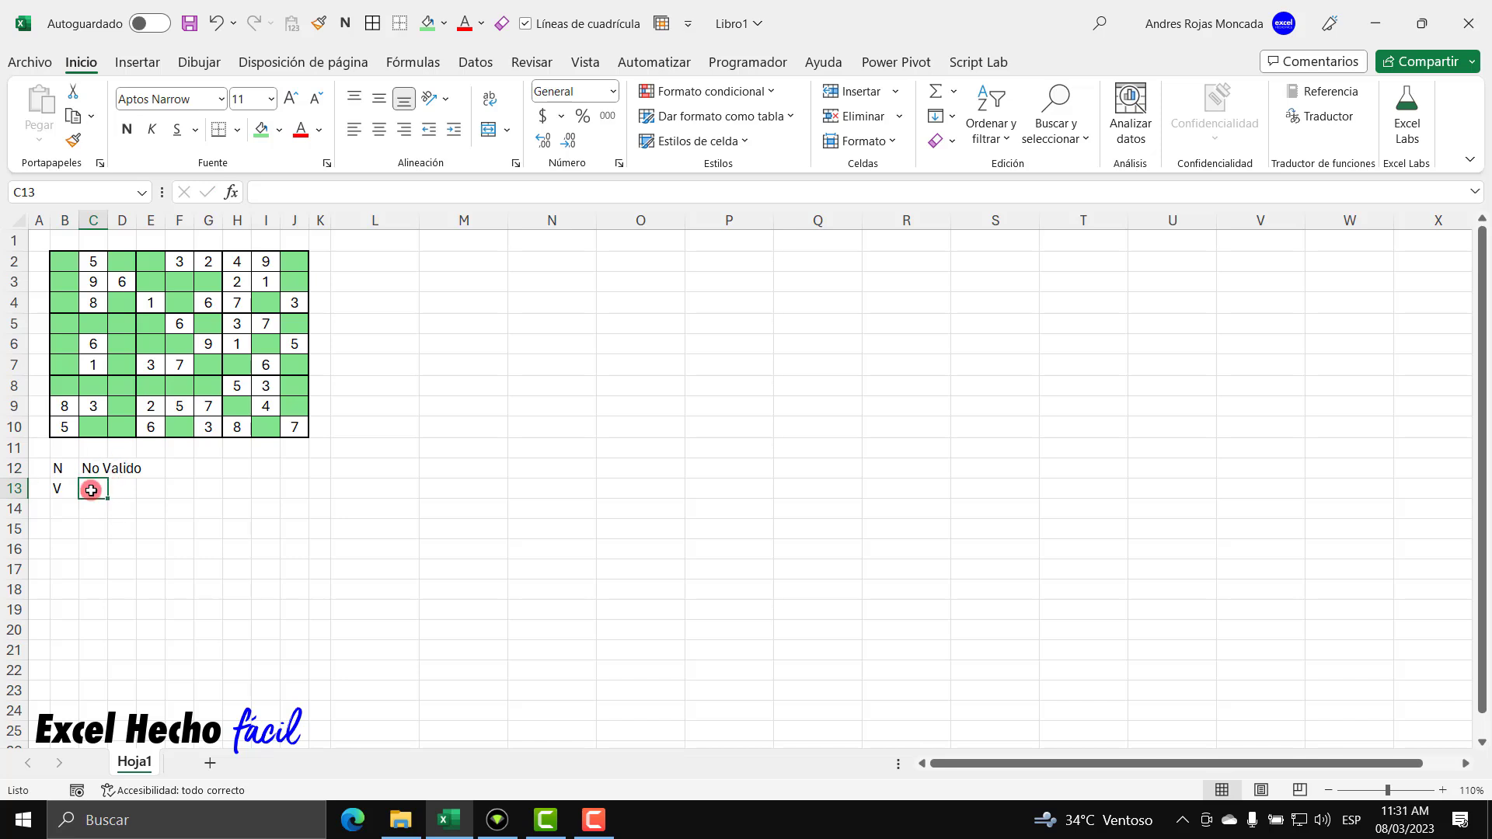
{"action": "type", "text": "Valido"}
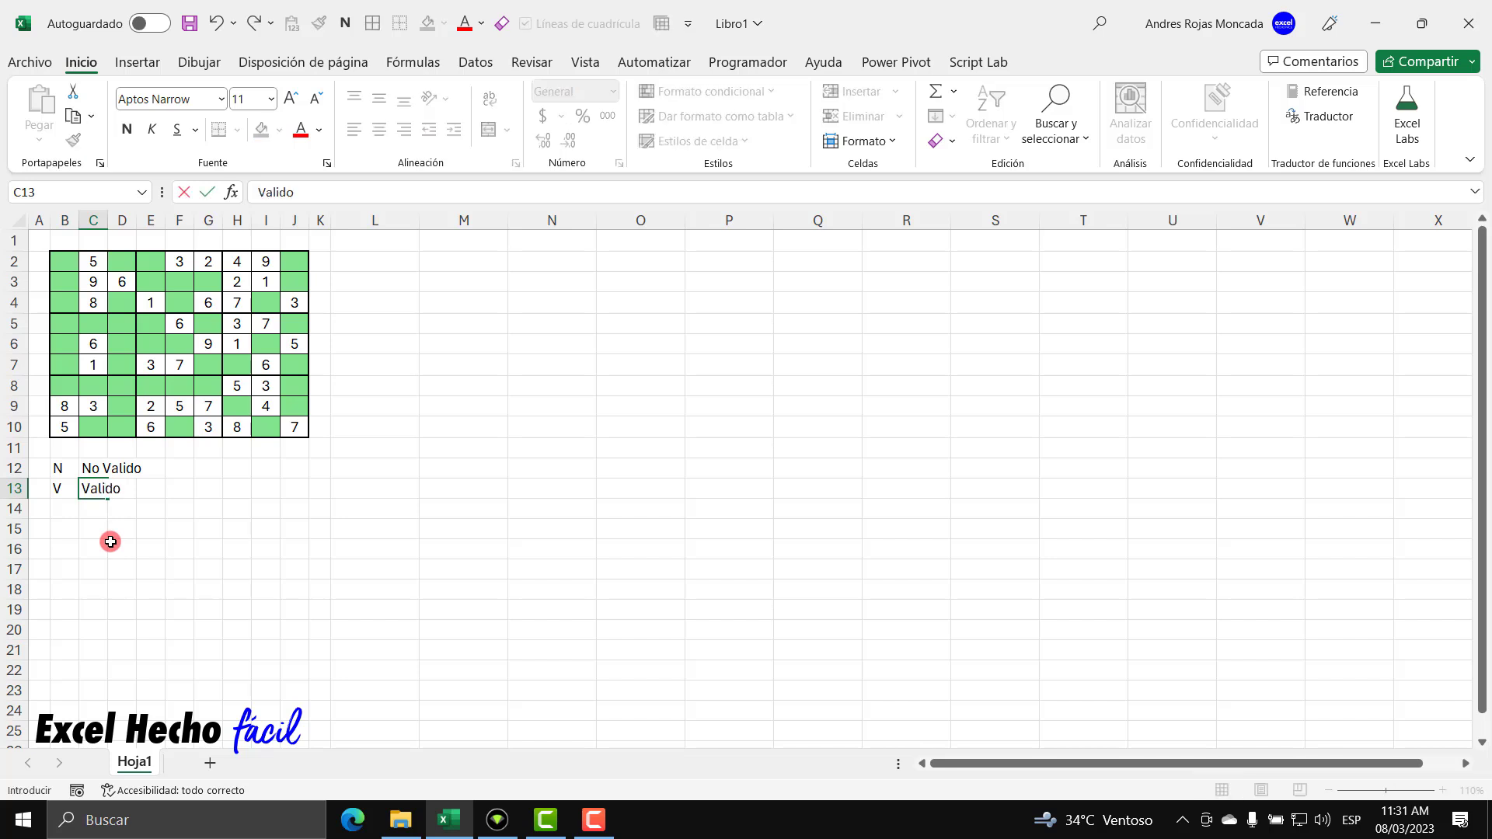
{"action": "key", "text": "Return"}
Make the legend letters in B12:B13 bold
{"action": "left_click_drag", "start_coordinate": [56, 469], "coordinate": [61, 483]}
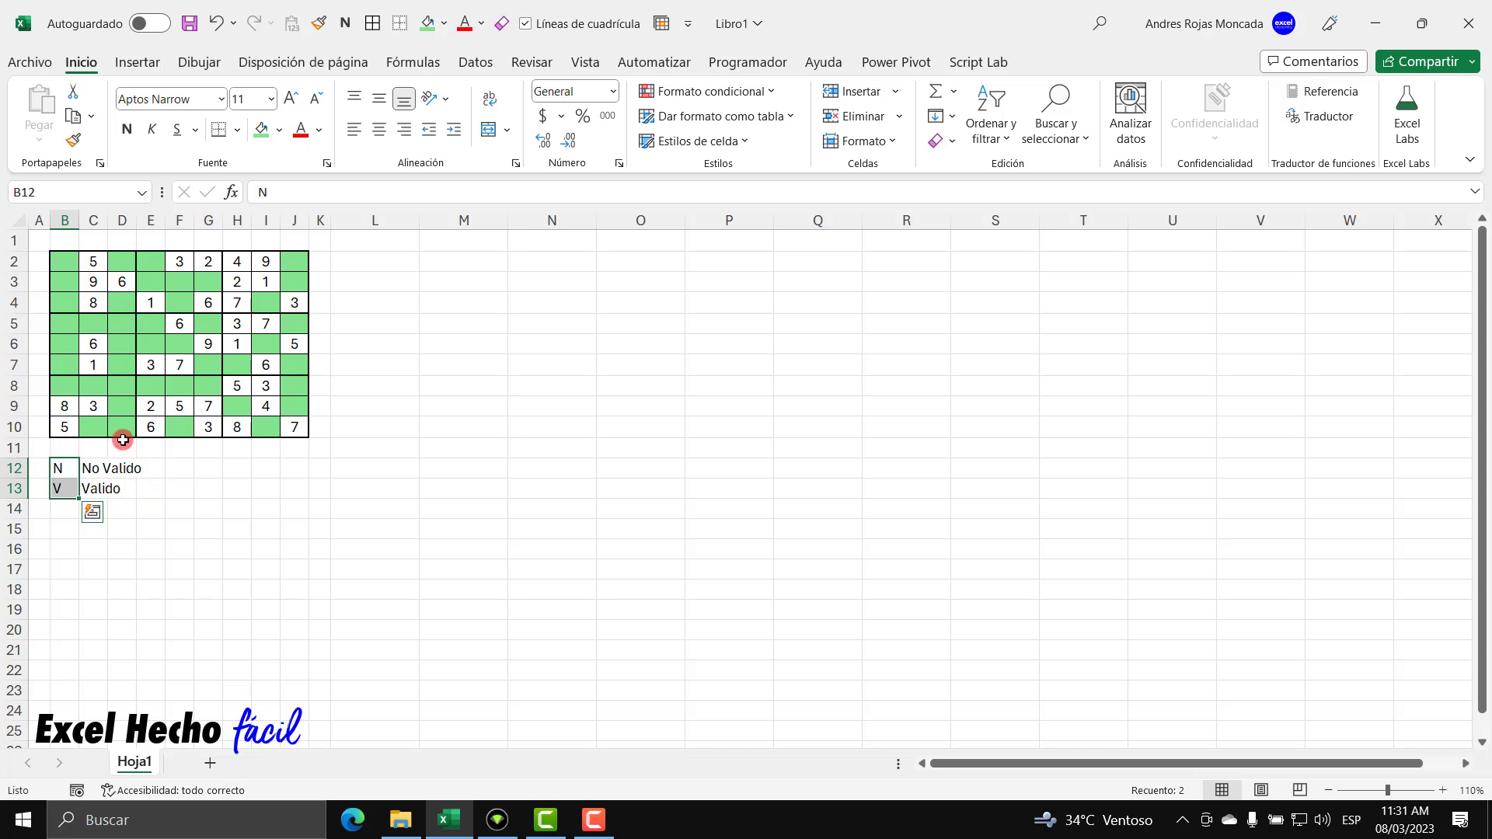
{"action": "left_click", "coordinate": [127, 129]}
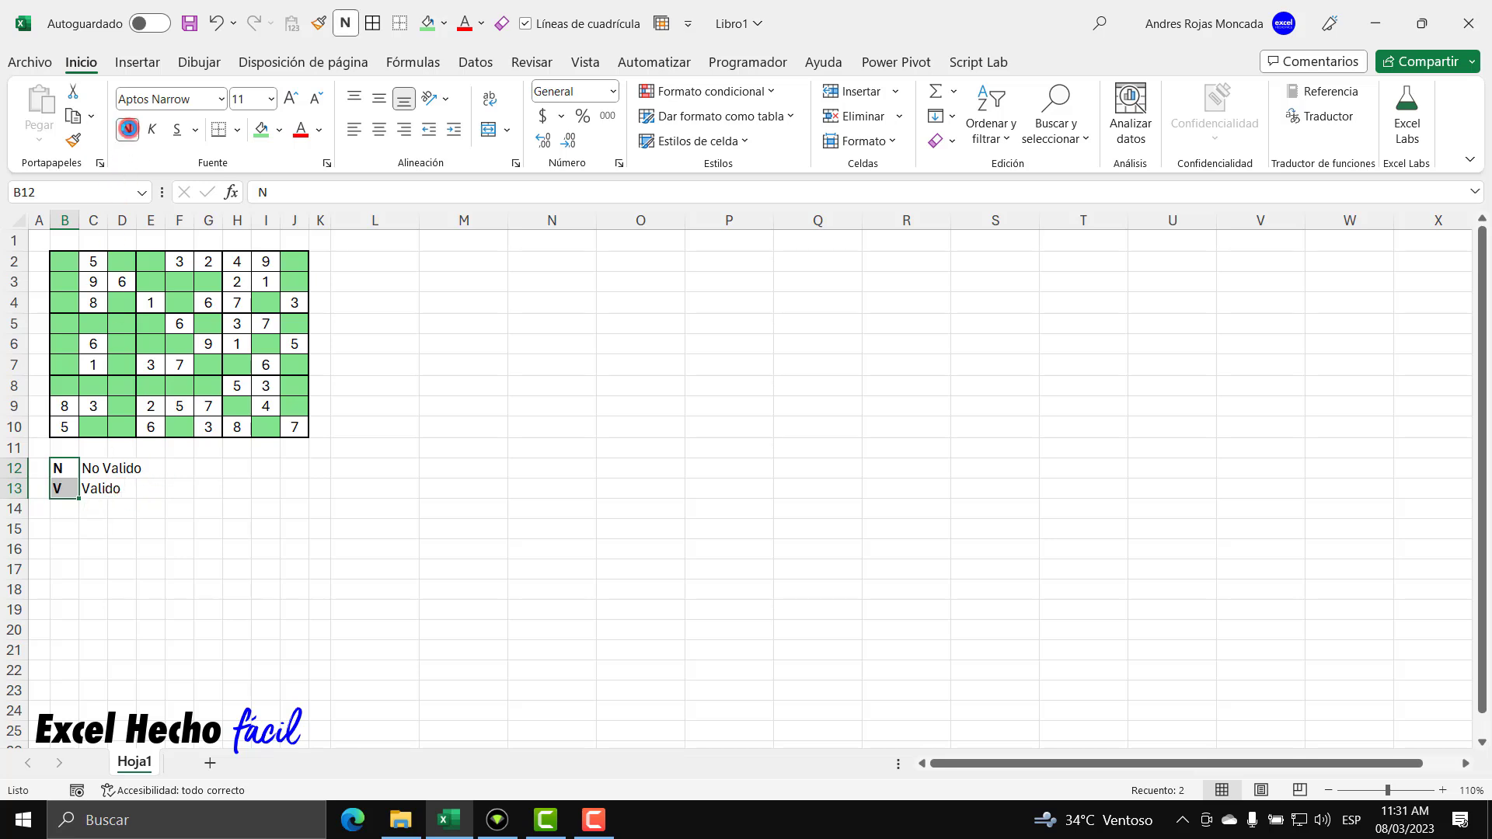
{"action": "left_click", "coordinate": [370, 240]}
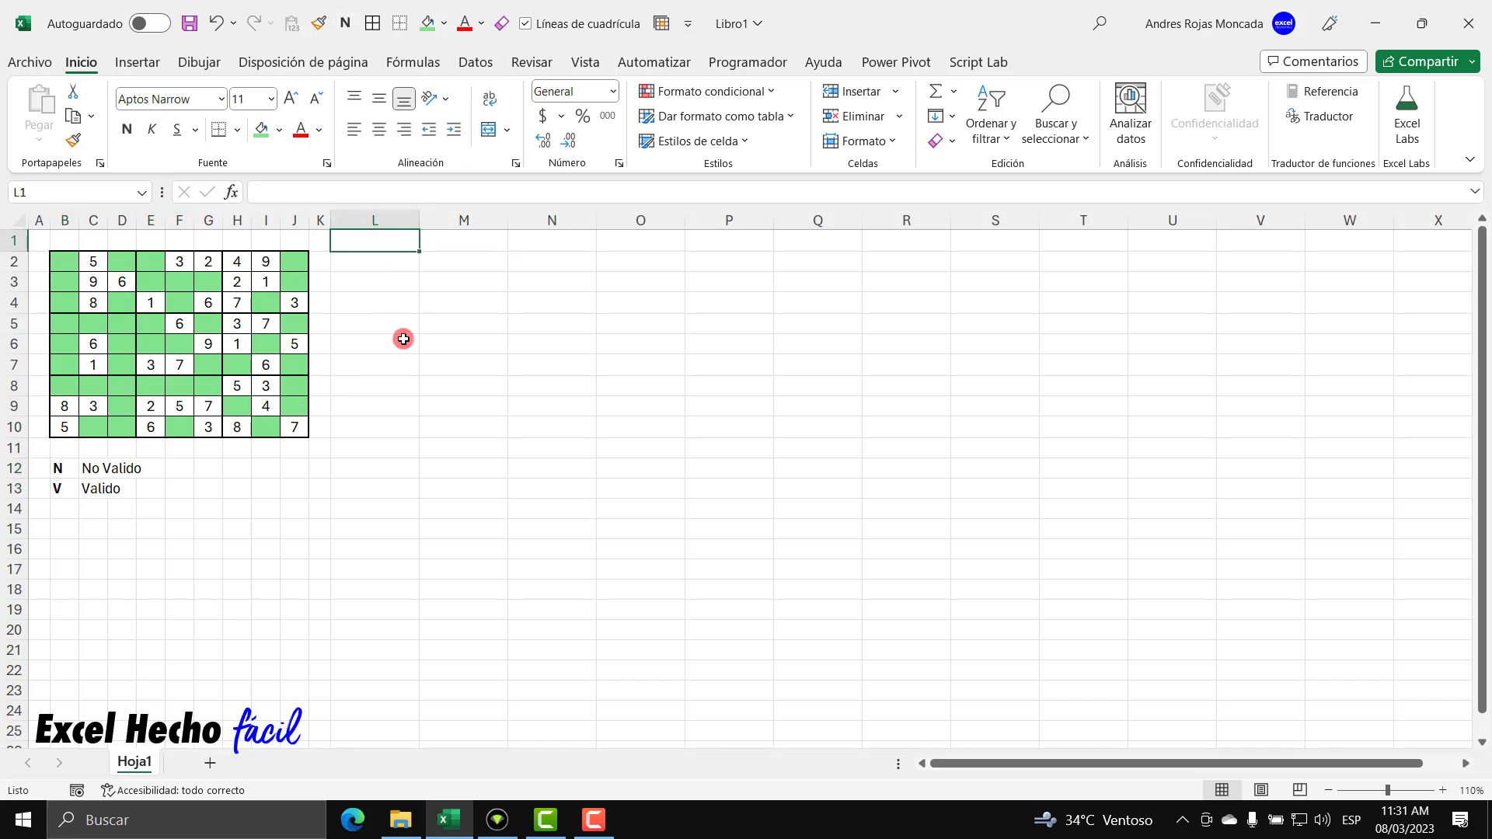
Examine how the sudoku range B2:J10 divides into its 3x3 blocks, rows and columns
{"action": "left_click_drag", "start_coordinate": [61, 261], "coordinate": [288, 425]}
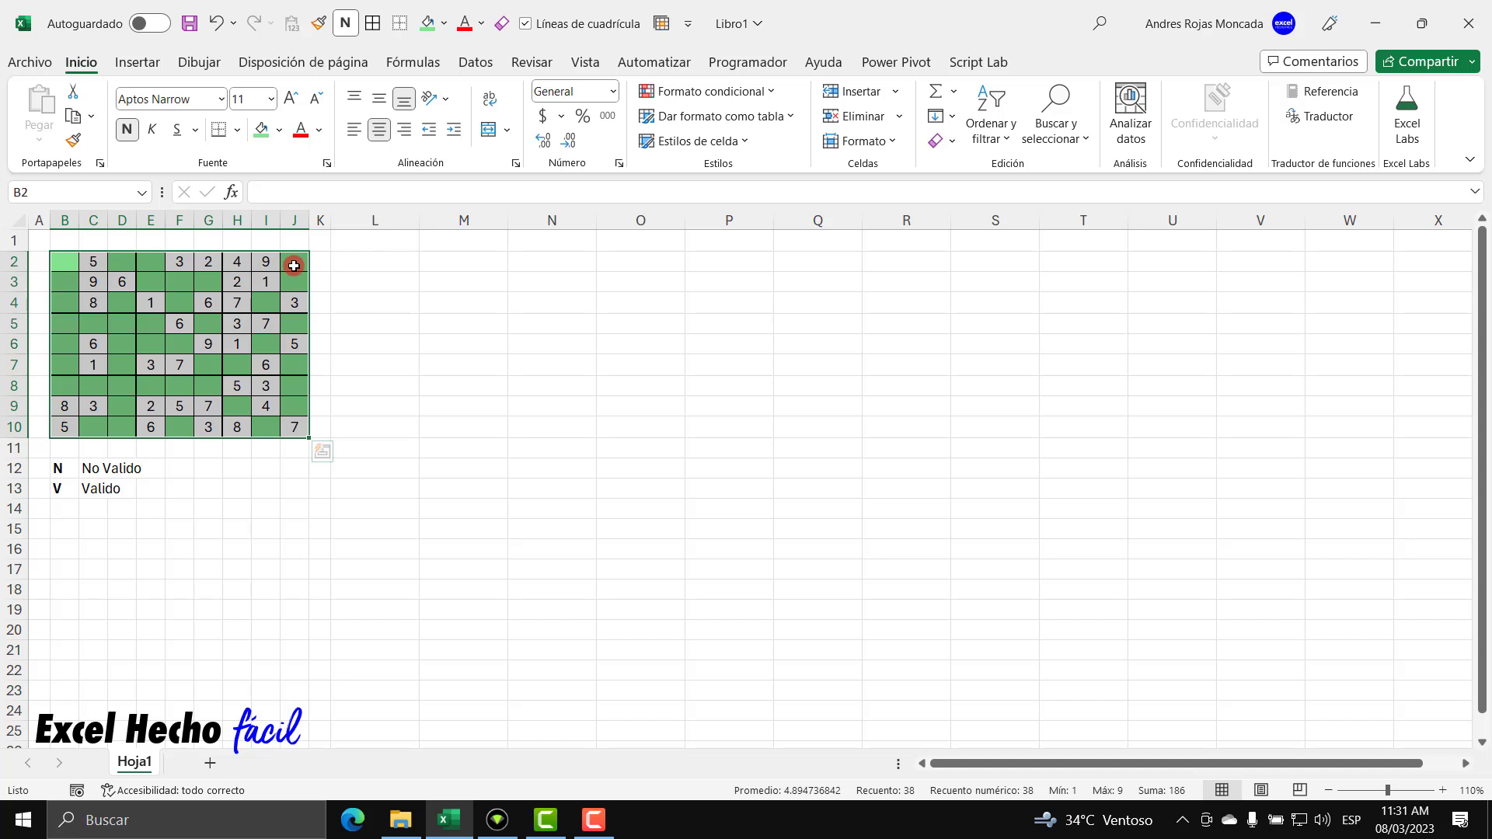
{"action": "left_click_drag", "start_coordinate": [68, 264], "coordinate": [302, 291]}
{"action": "left_click_drag", "start_coordinate": [58, 322], "coordinate": [292, 362]}
{"action": "left_click_drag", "start_coordinate": [77, 384], "coordinate": [297, 426]}
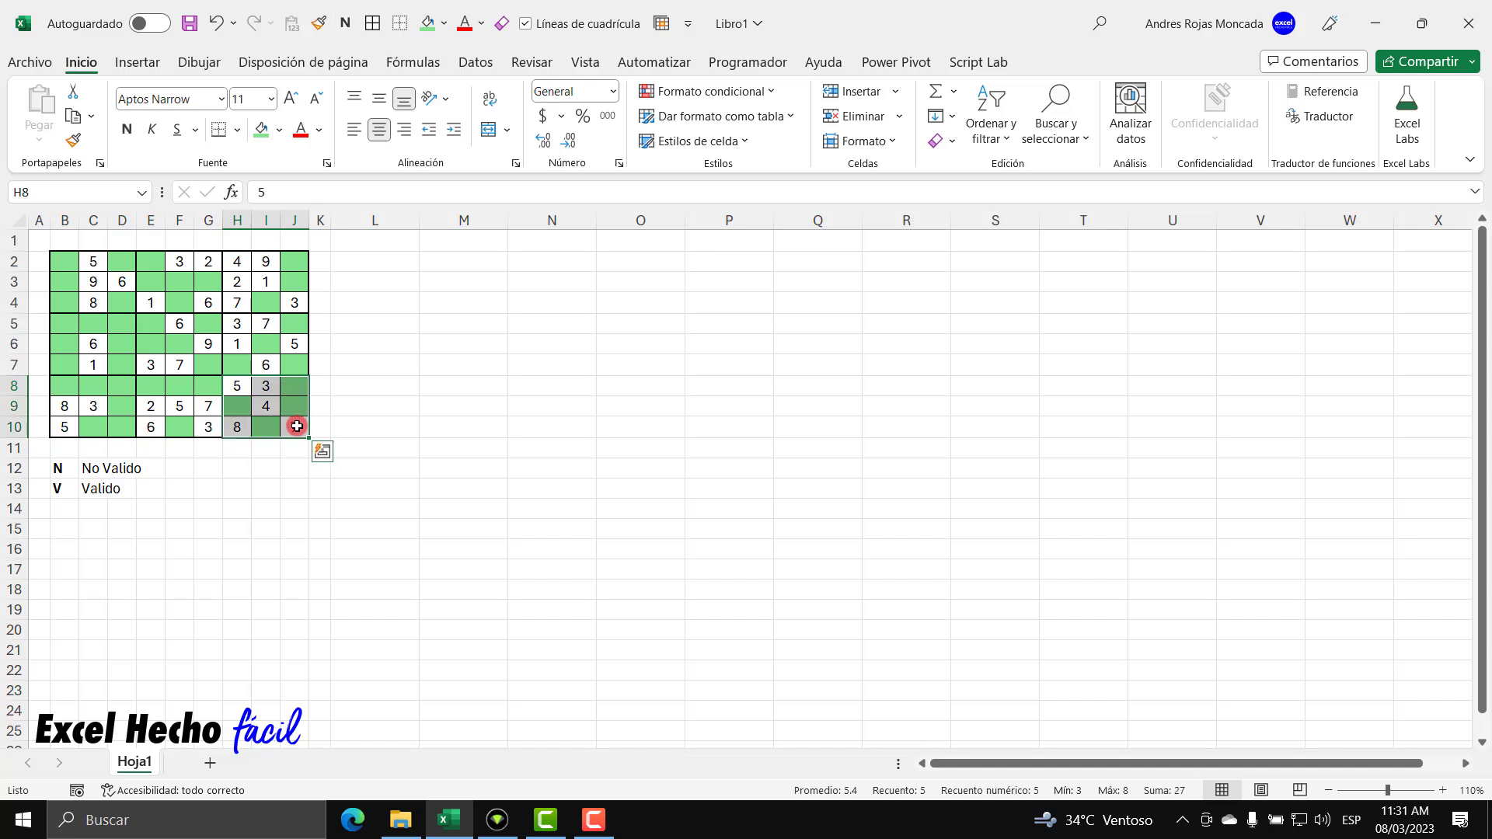
{"action": "left_click_drag", "start_coordinate": [54, 261], "coordinate": [296, 285]}
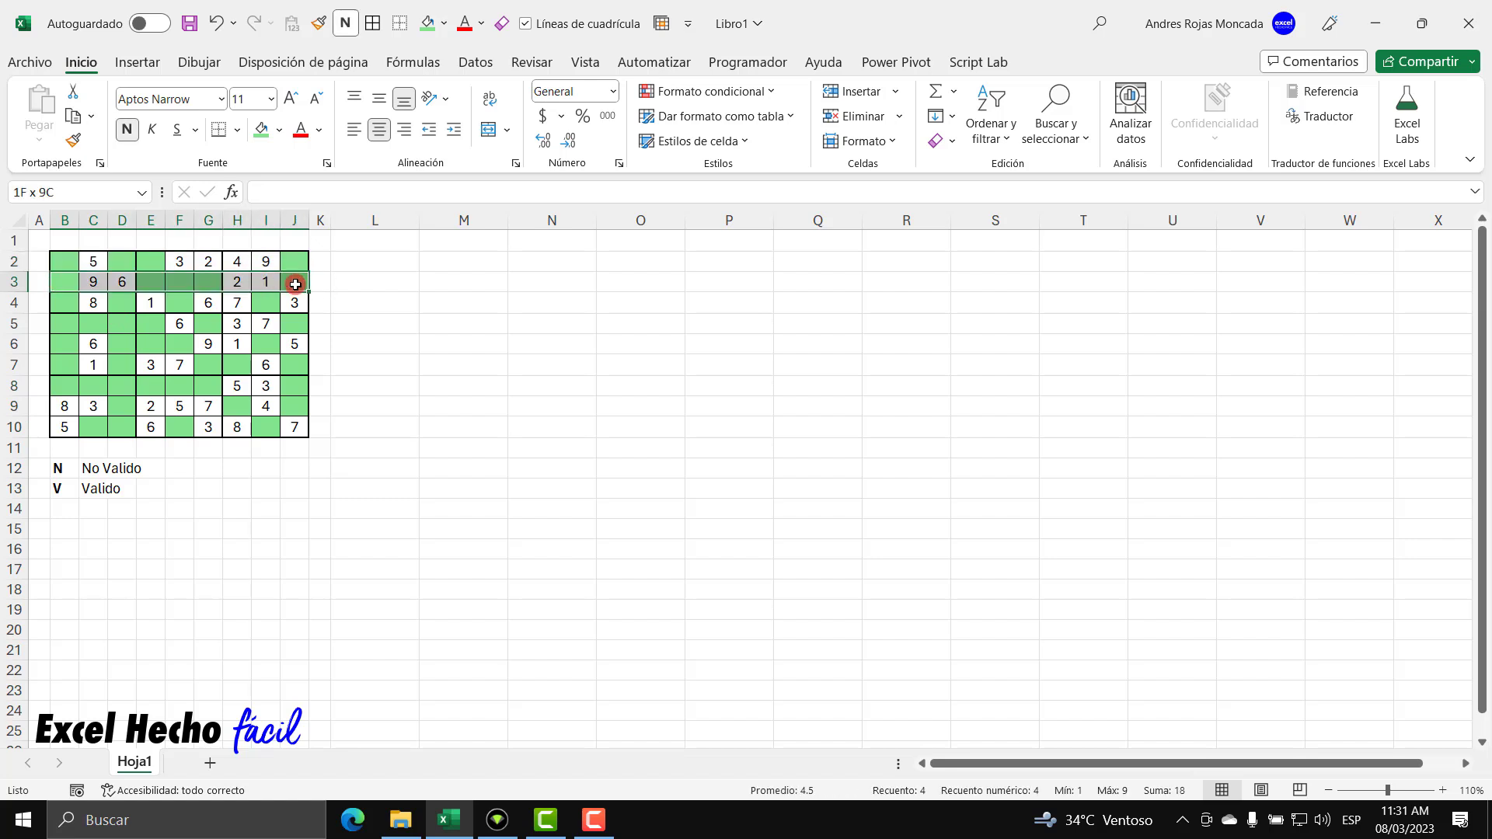
{"action": "left_click_drag", "start_coordinate": [74, 303], "coordinate": [293, 304]}
{"action": "left_click_drag", "start_coordinate": [77, 330], "coordinate": [295, 435]}
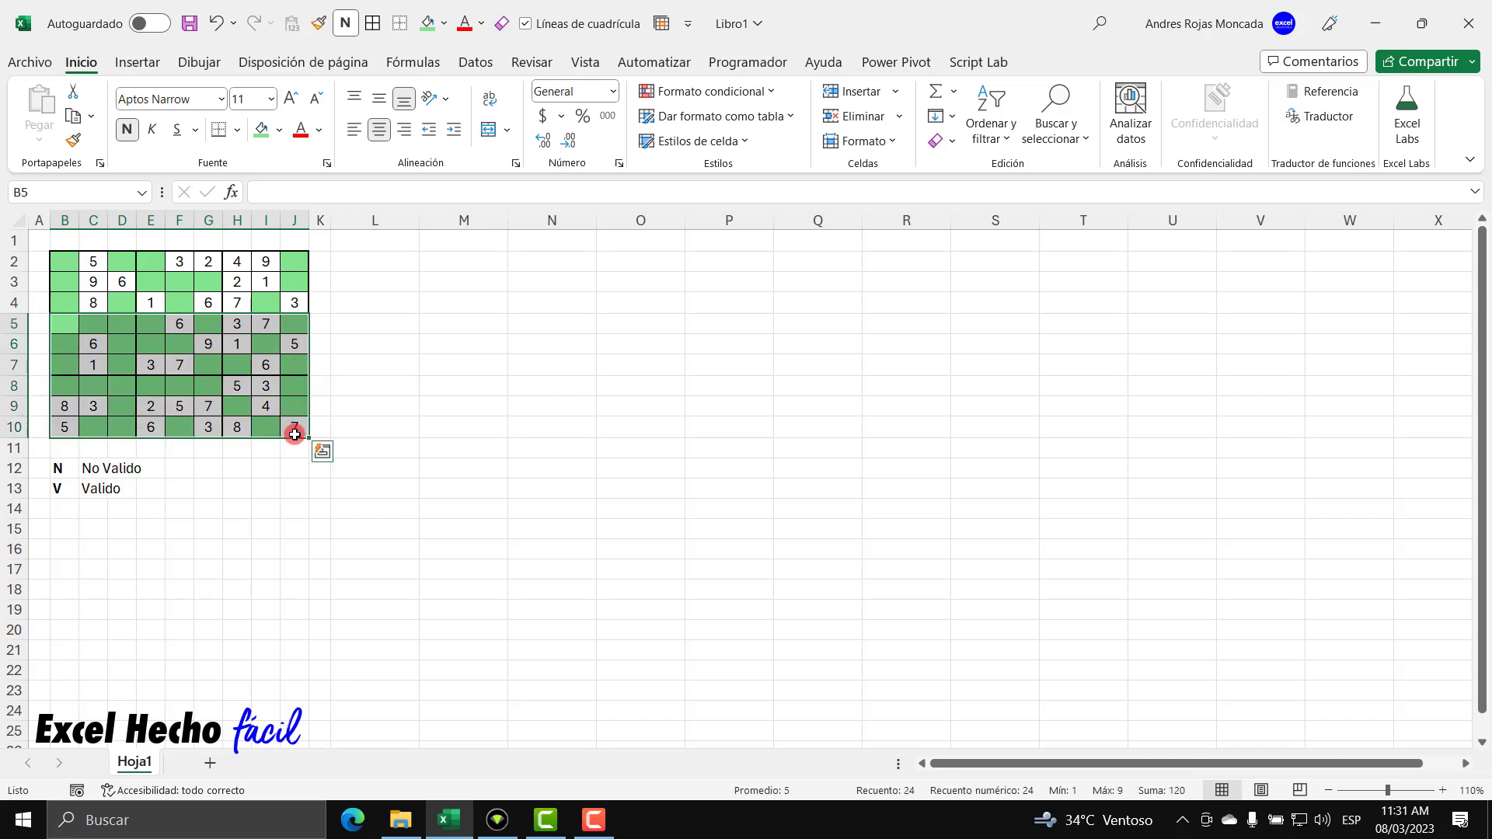
{"action": "left_click_drag", "start_coordinate": [66, 263], "coordinate": [305, 426]}
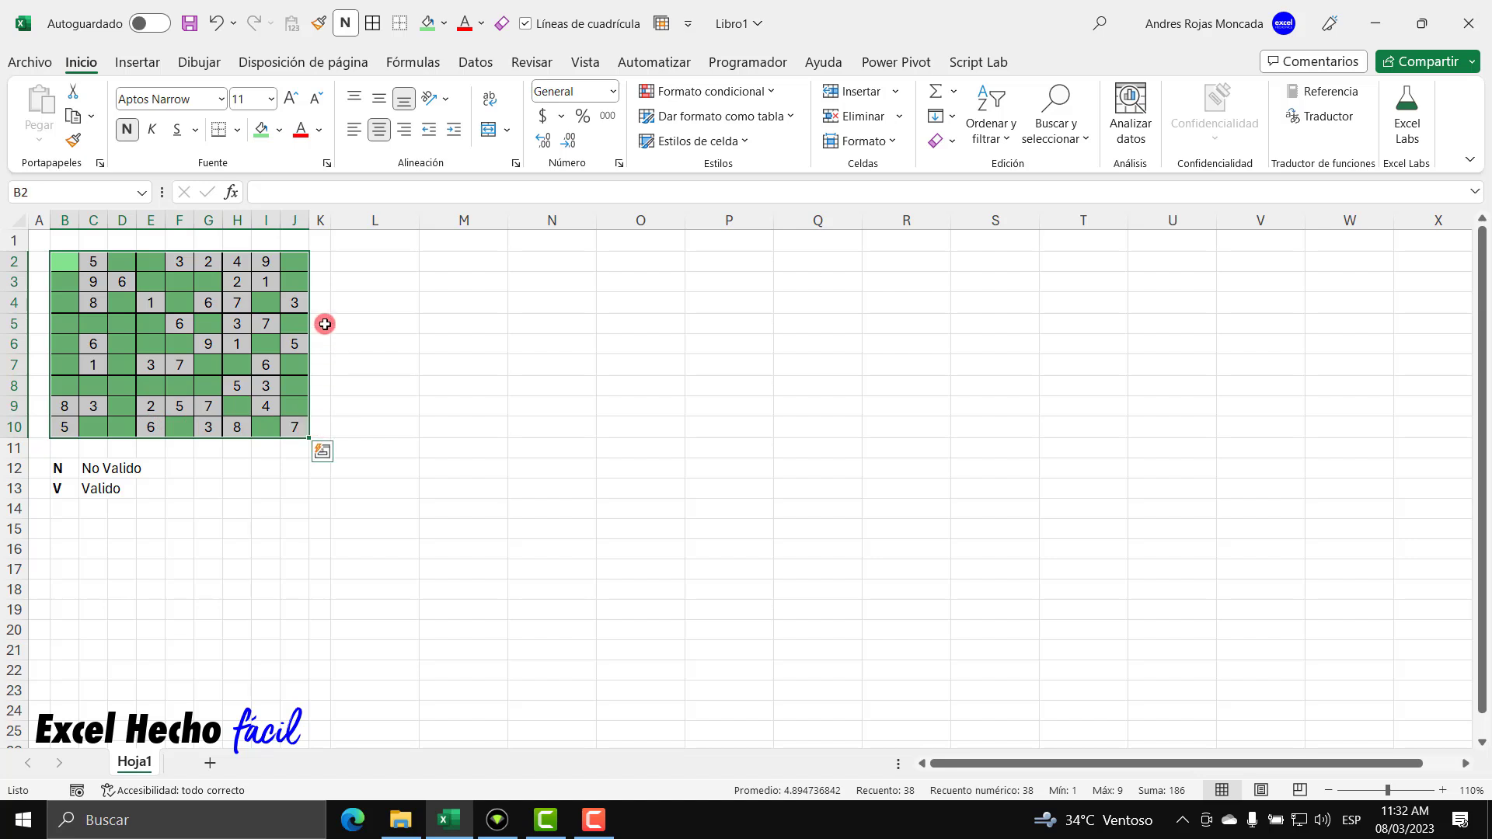
{"action": "left_click_drag", "start_coordinate": [208, 261], "coordinate": [204, 429]}
{"action": "left_click_drag", "start_coordinate": [64, 345], "coordinate": [291, 347]}
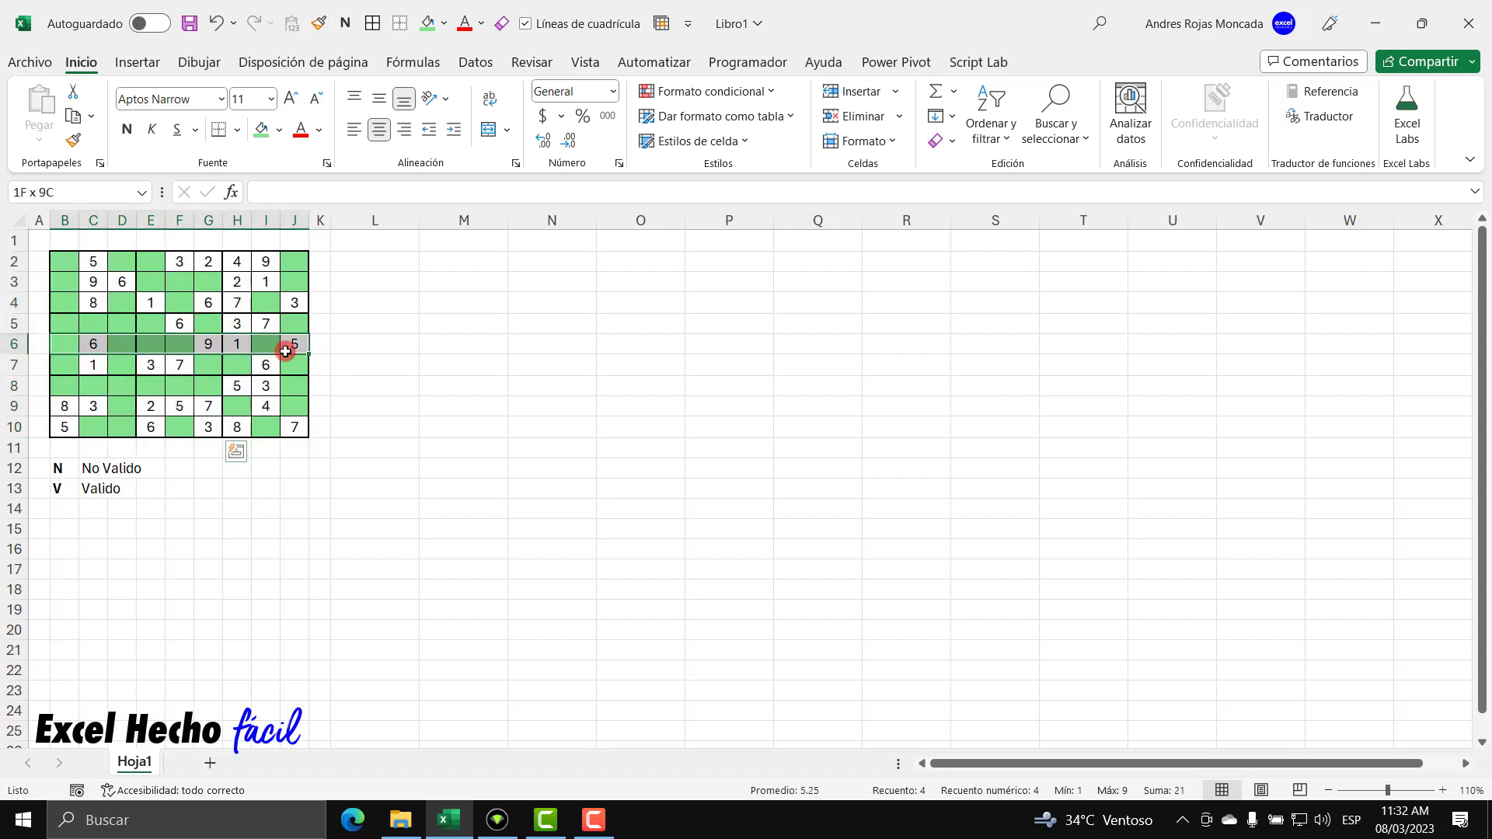
Enter the header "Celdas" in cell L1 and make it bold
{"action": "left_click", "coordinate": [374, 241]}
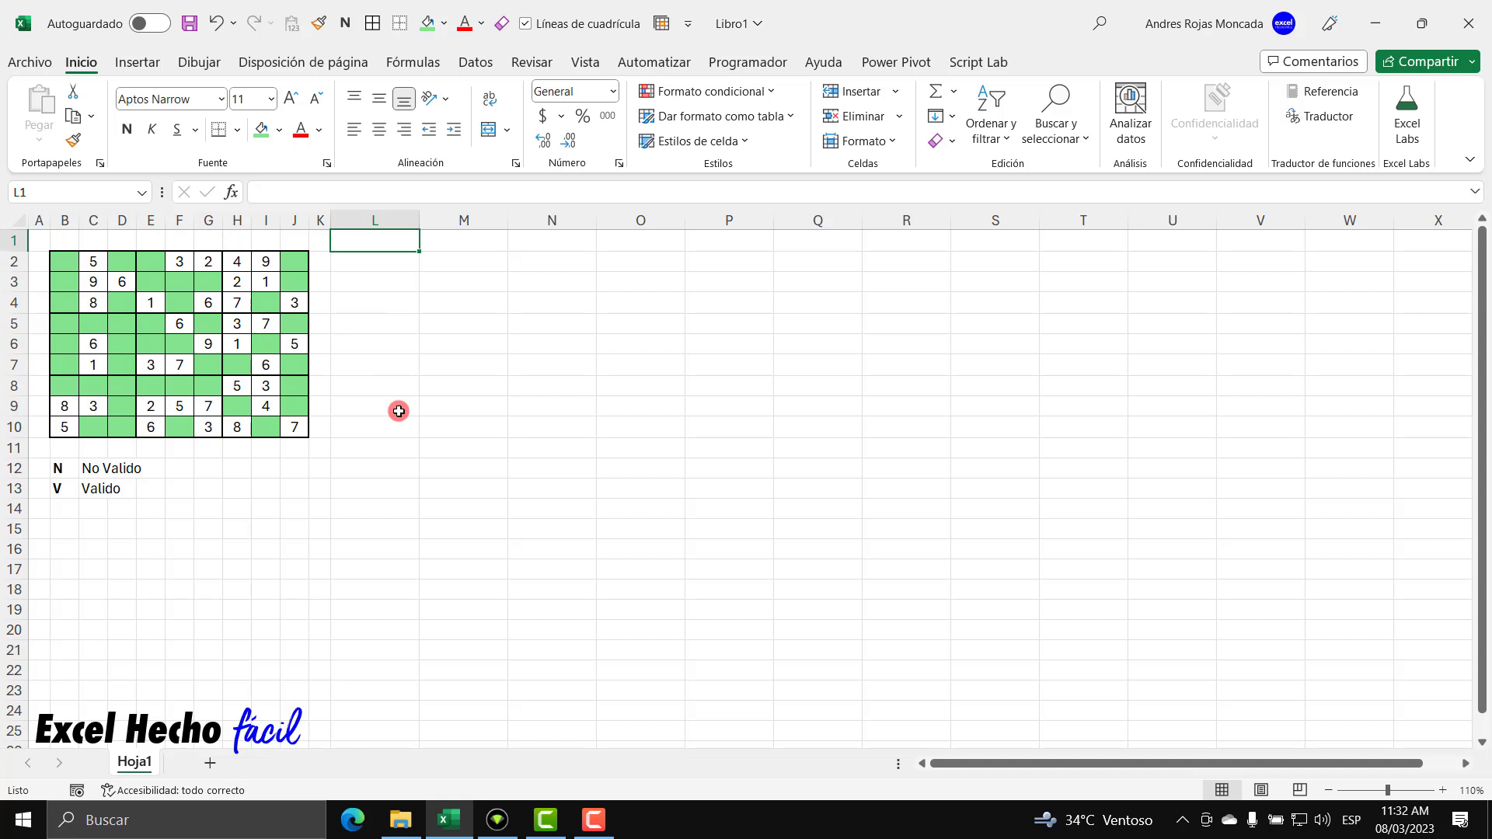
{"action": "type", "text": "Celdas"}
{"action": "key", "text": "Return"}
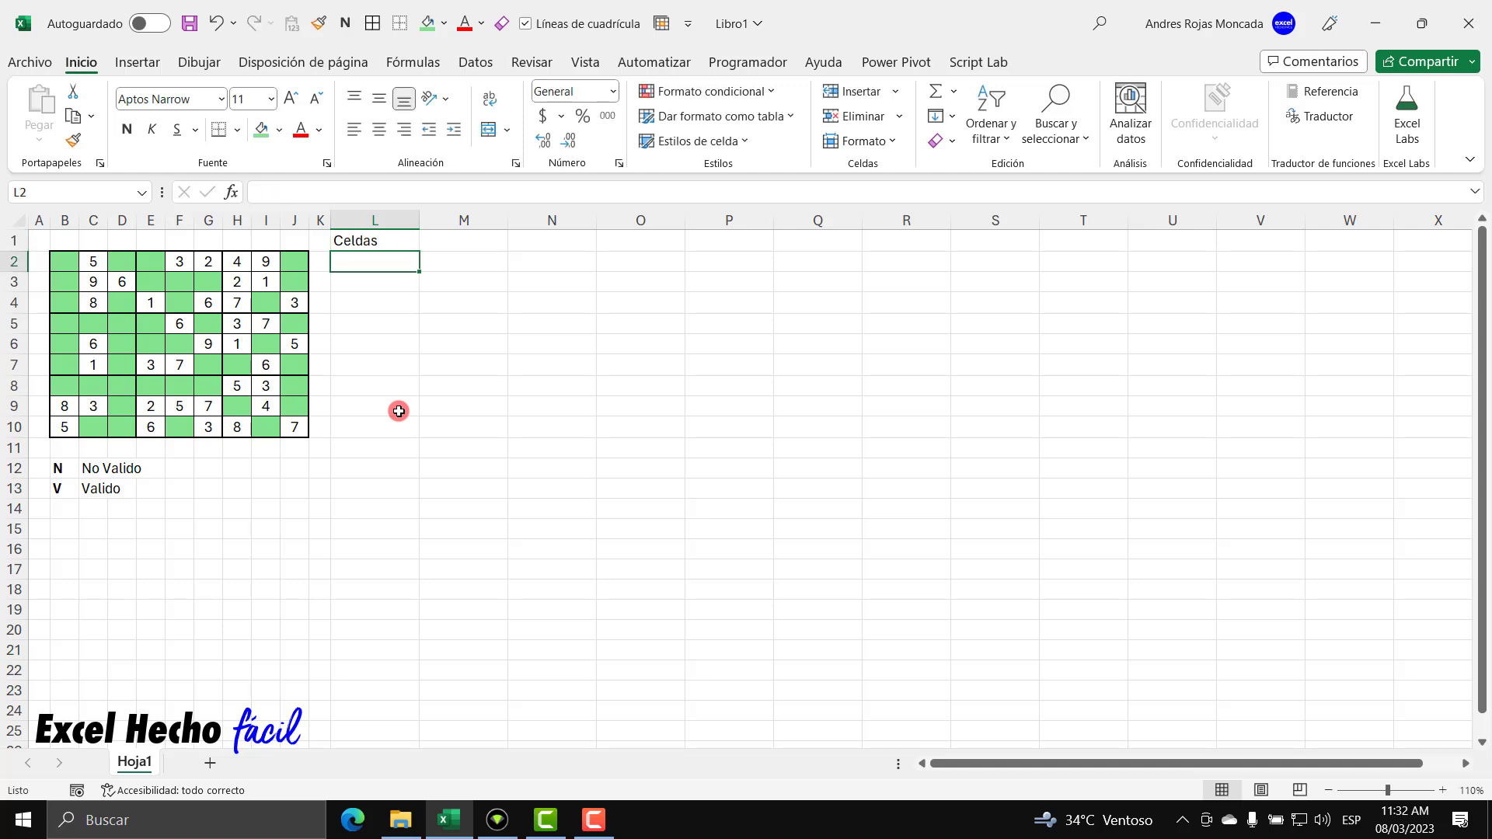
{"action": "left_click", "coordinate": [376, 243]}
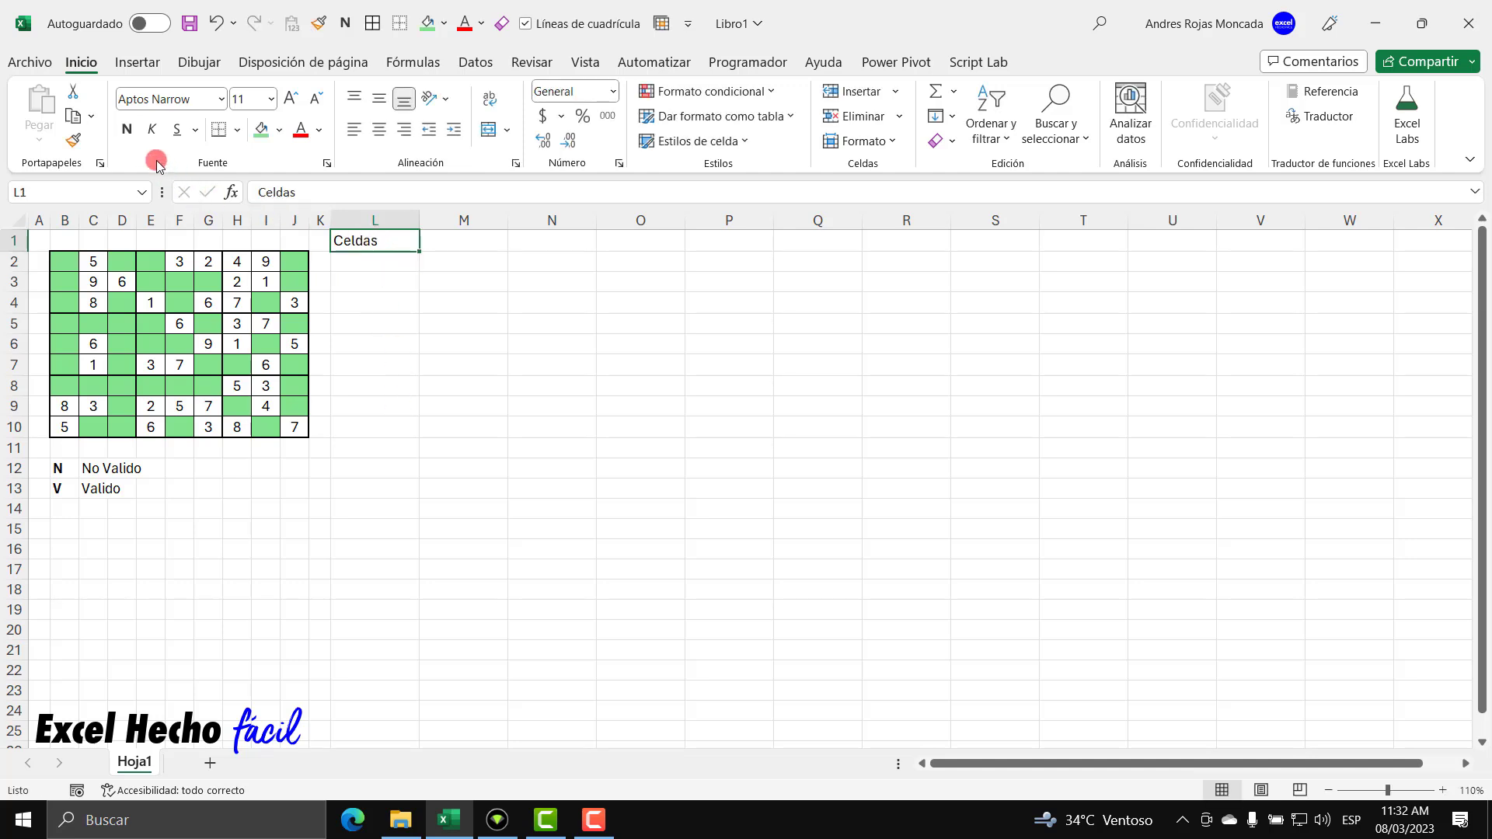
{"action": "left_click", "coordinate": [127, 130]}
Start a LET formula in L2 that assigns the range B2:J10 to the name _sudoku
{"action": "left_click", "coordinate": [365, 256]}
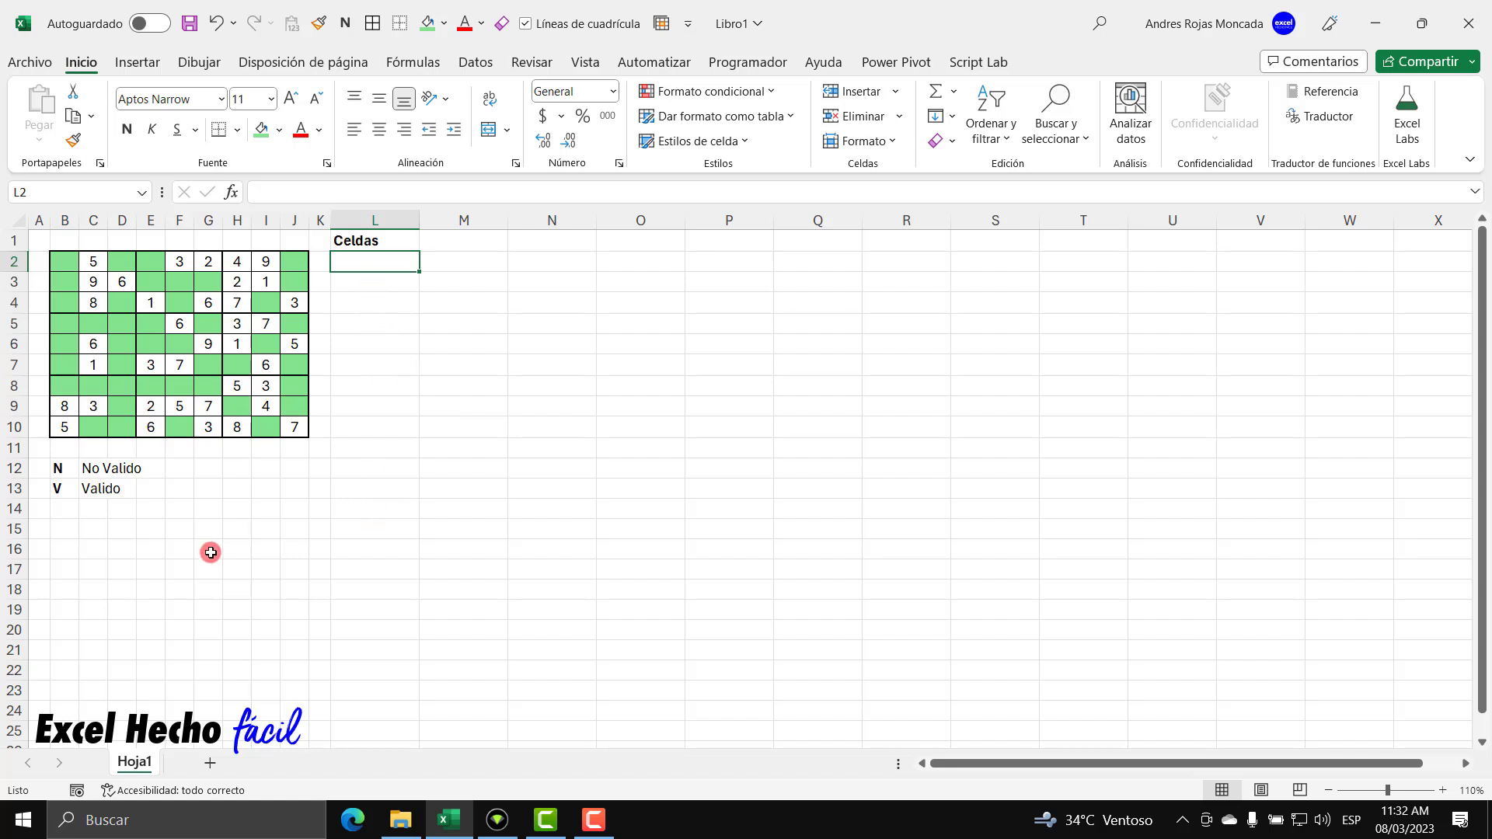
{"action": "type", "text": "=let"}
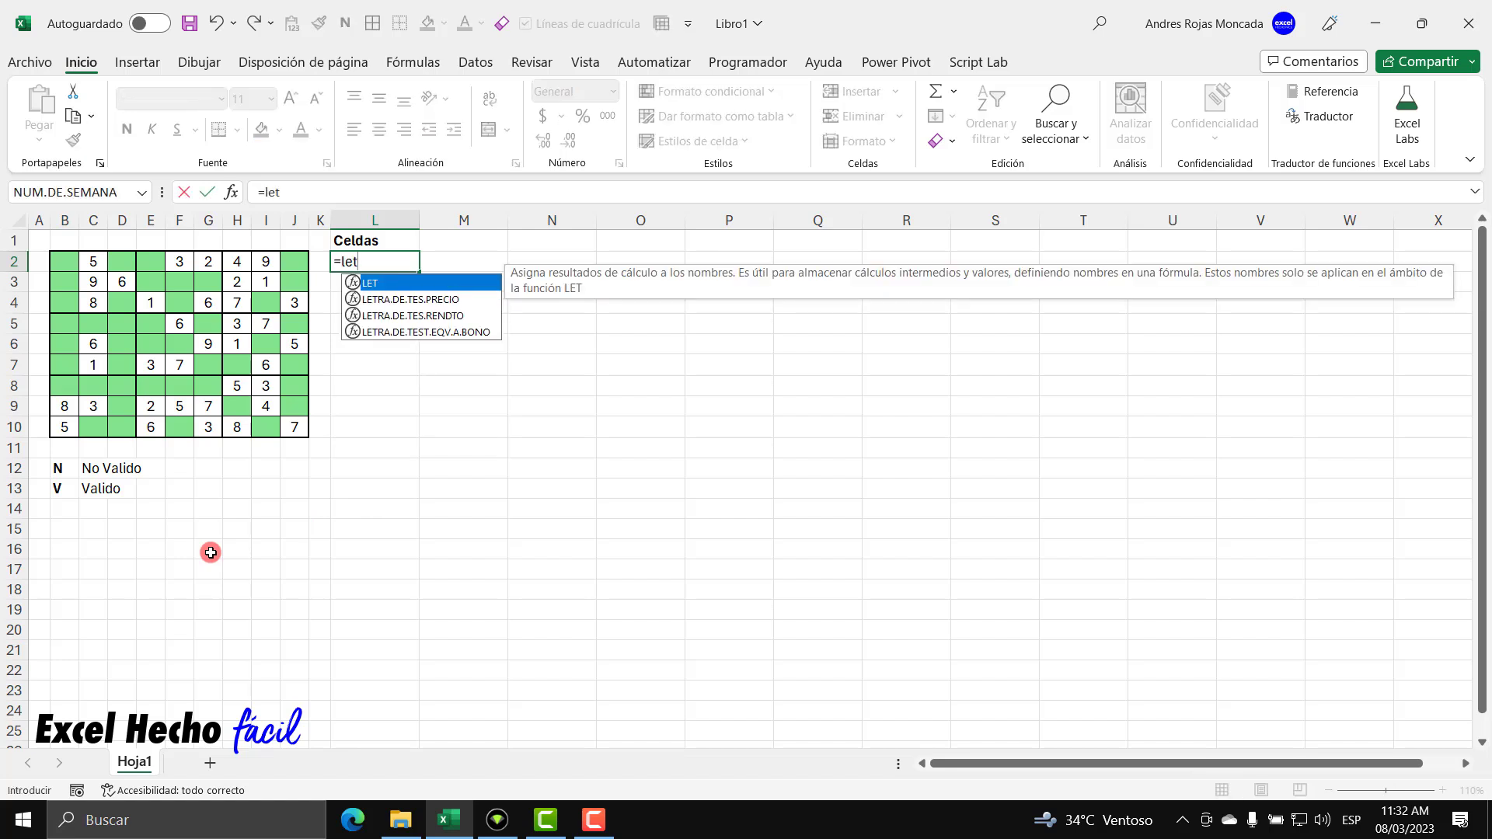
{"action": "key", "text": "Tab"}
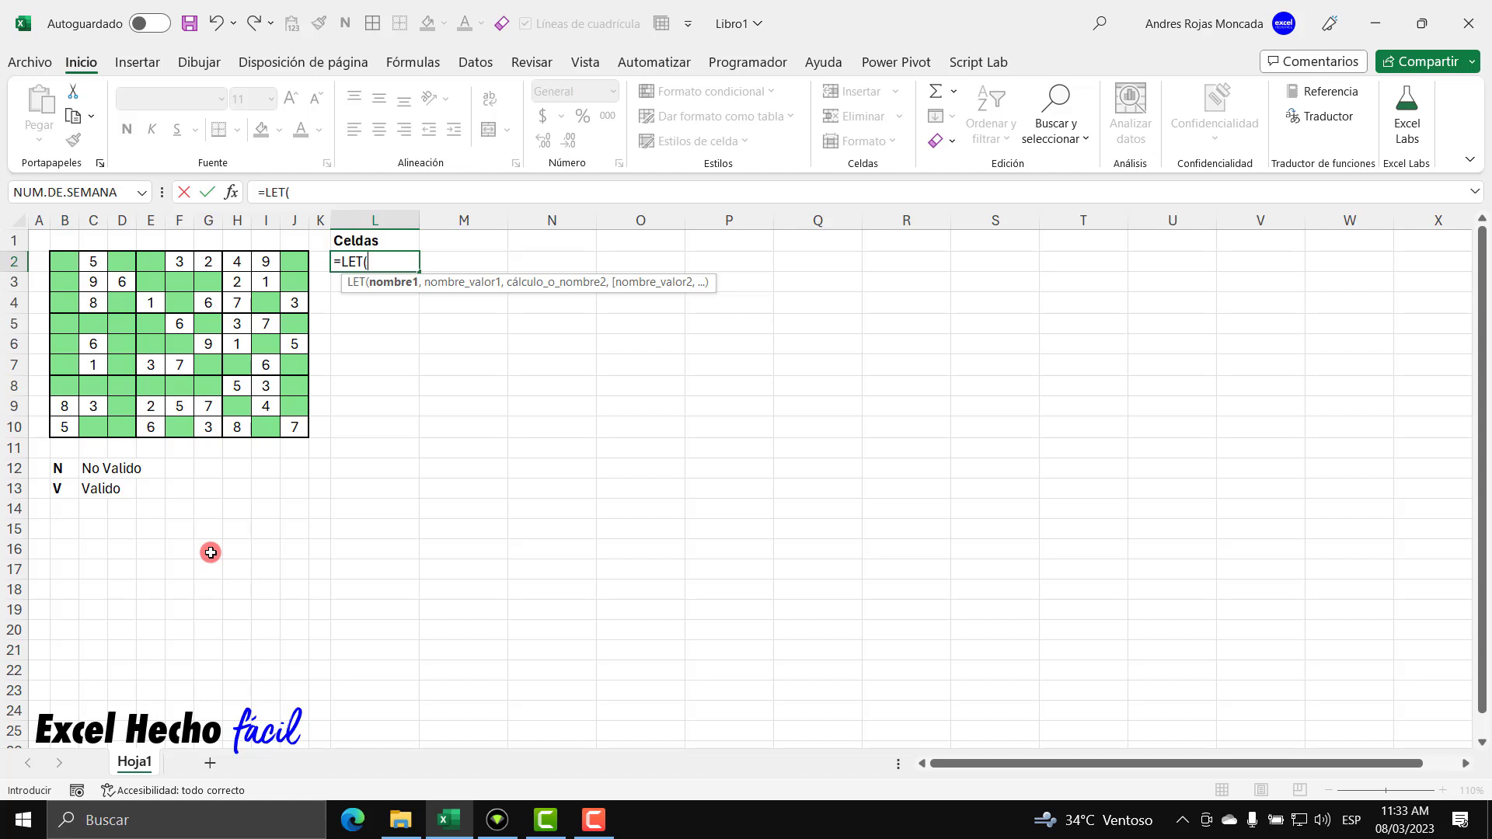
{"action": "type", "text": "_sudoku,"}
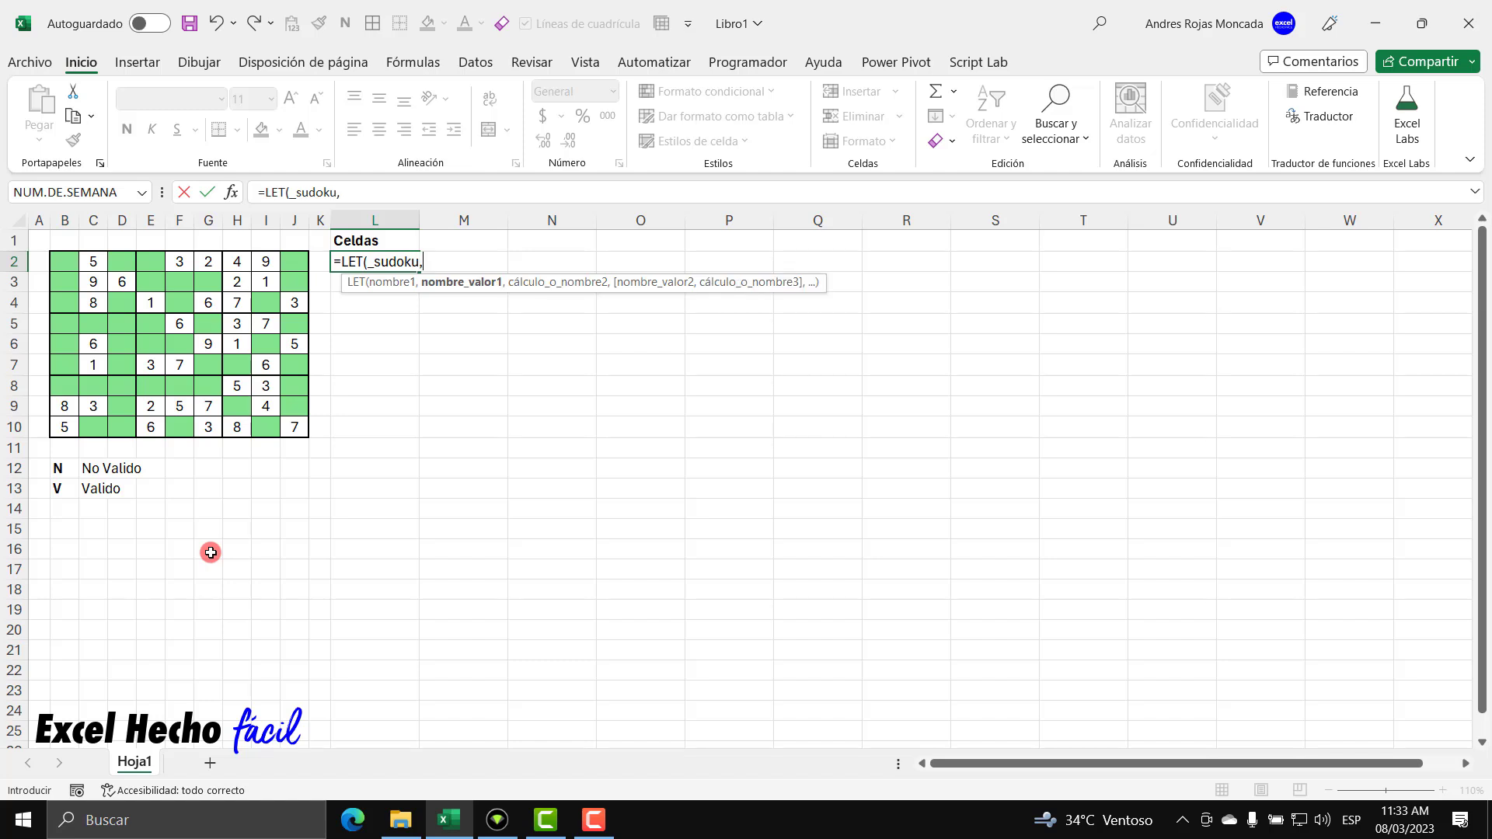
{"action": "left_click_drag", "start_coordinate": [66, 265], "coordinate": [293, 426]}
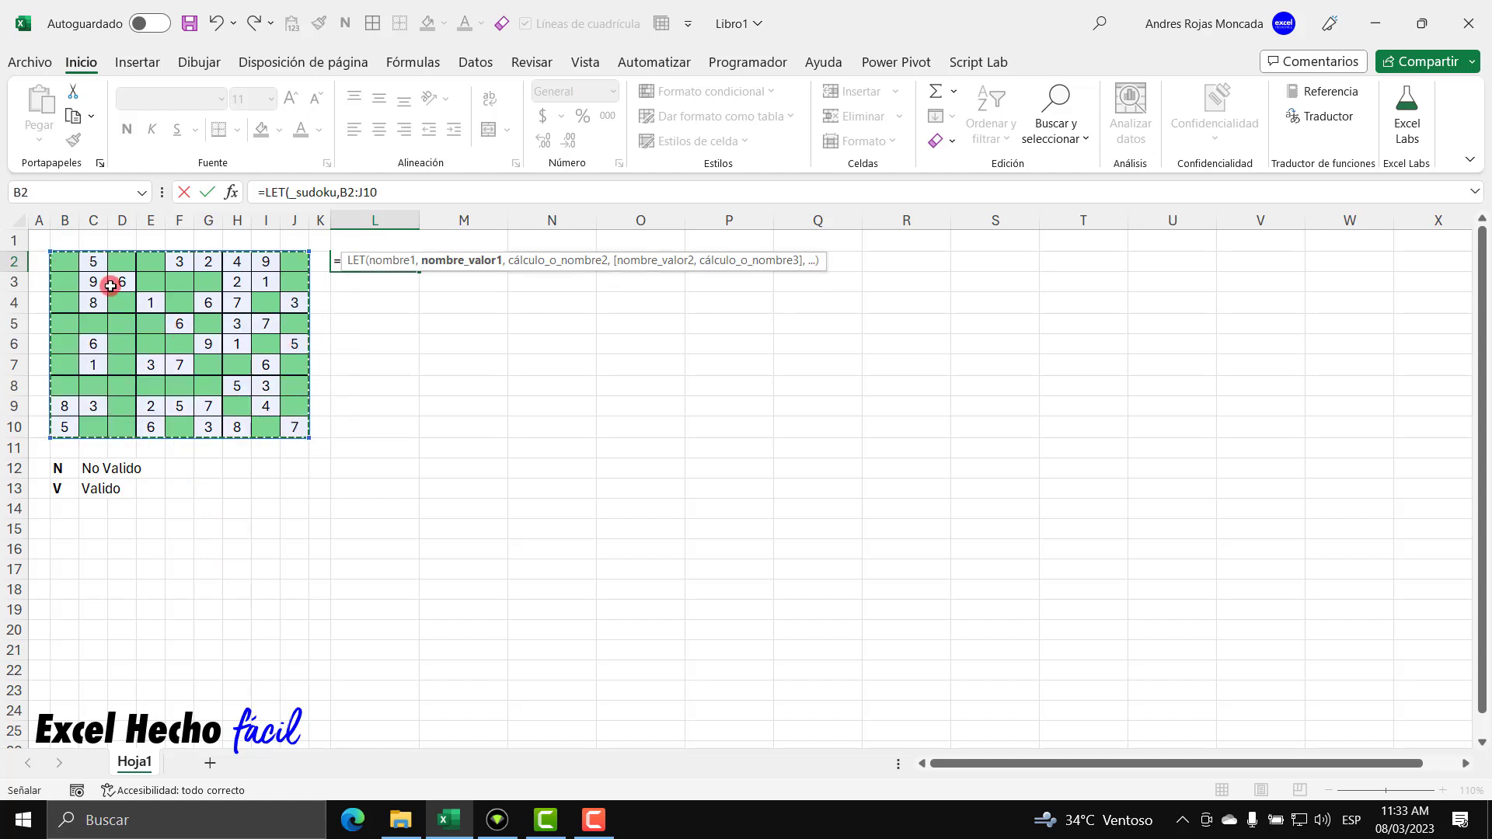
{"action": "left_click_drag", "start_coordinate": [507, 261], "coordinate": [527, 401]}
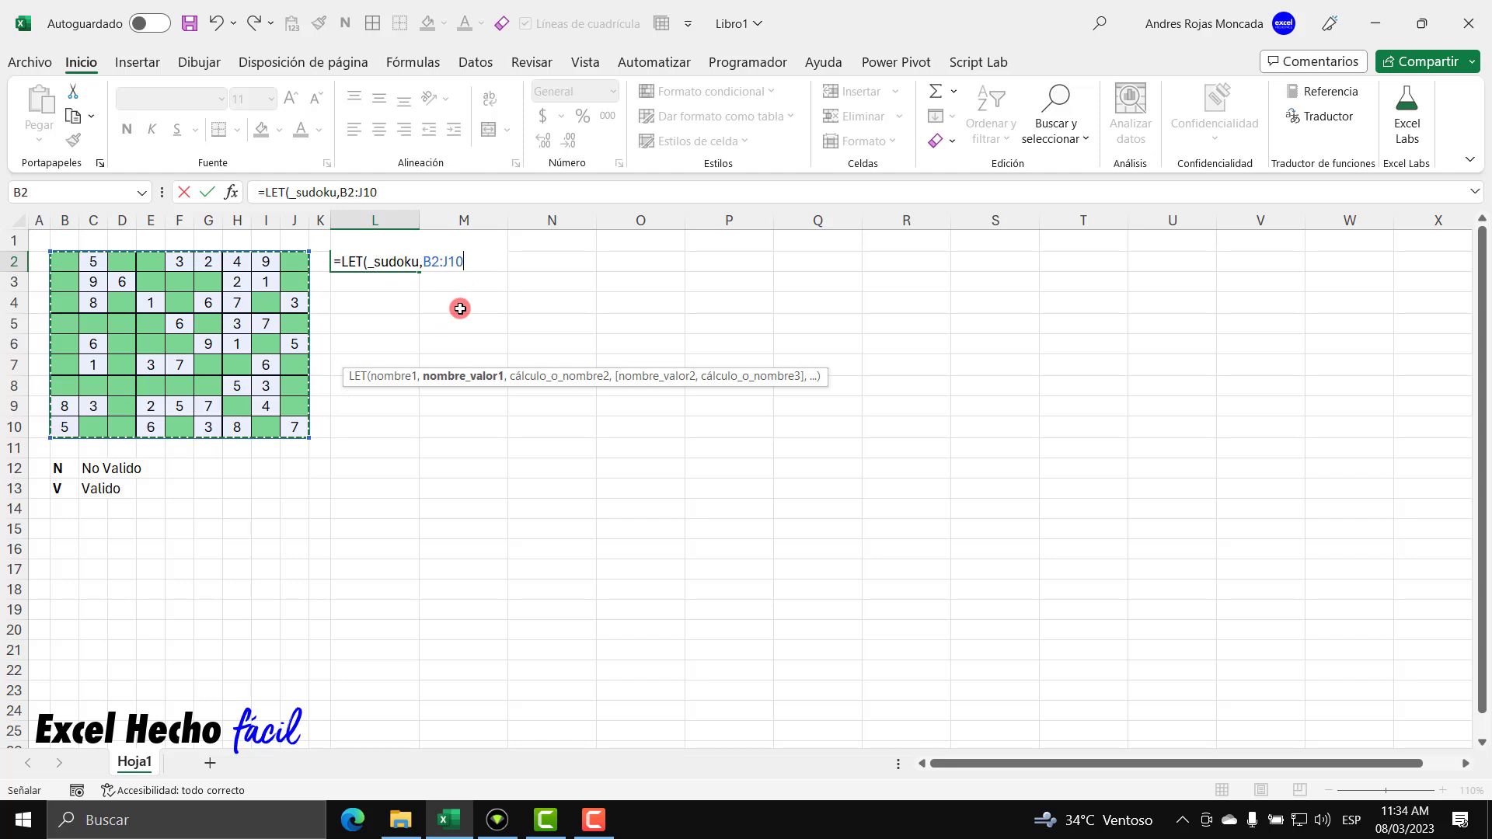
{"action": "left_click_drag", "start_coordinate": [440, 255], "coordinate": [425, 256]}
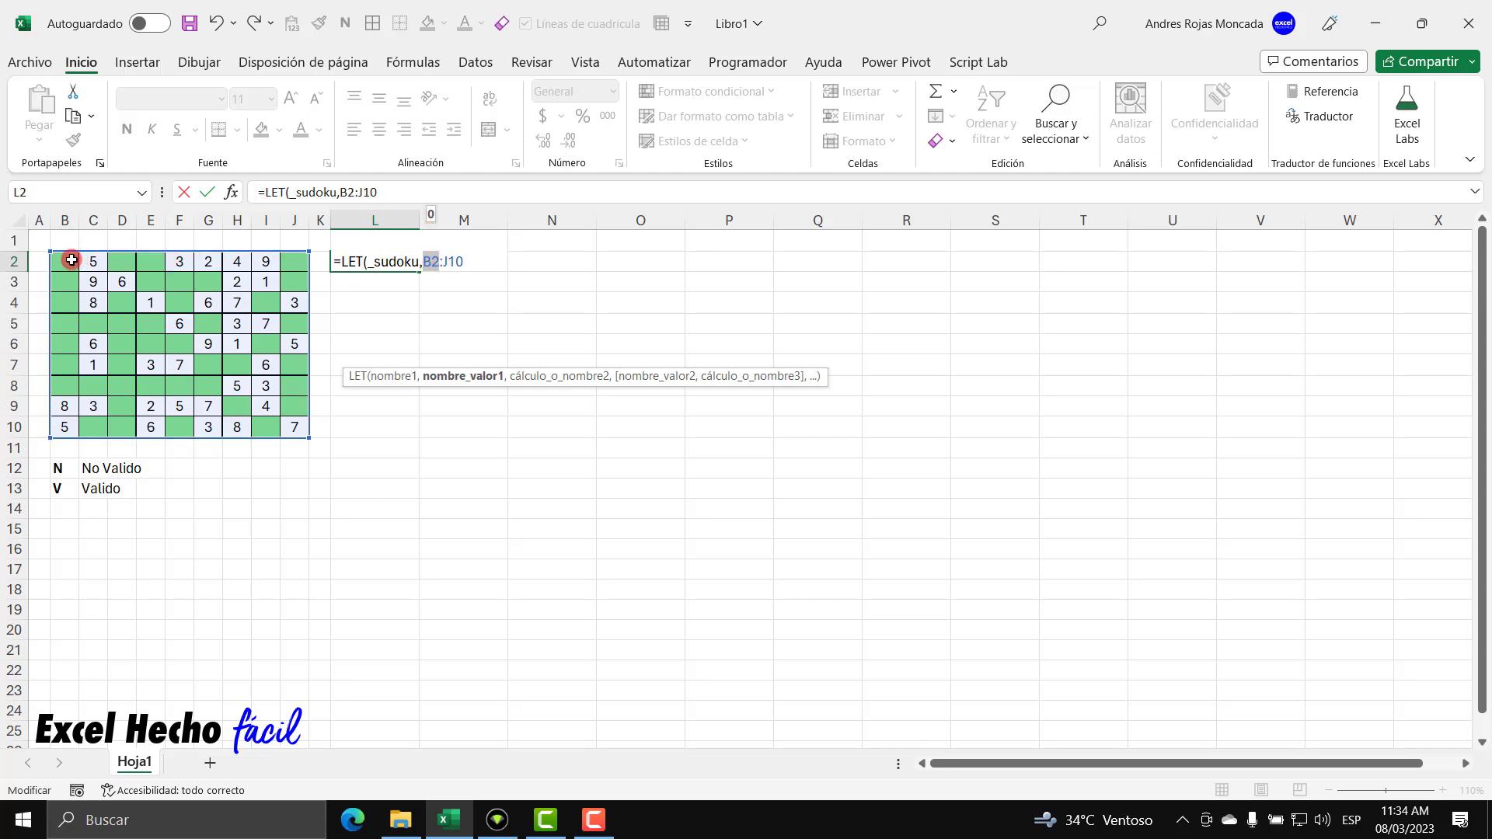
{"action": "left_click_drag", "start_coordinate": [444, 261], "coordinate": [467, 262]}
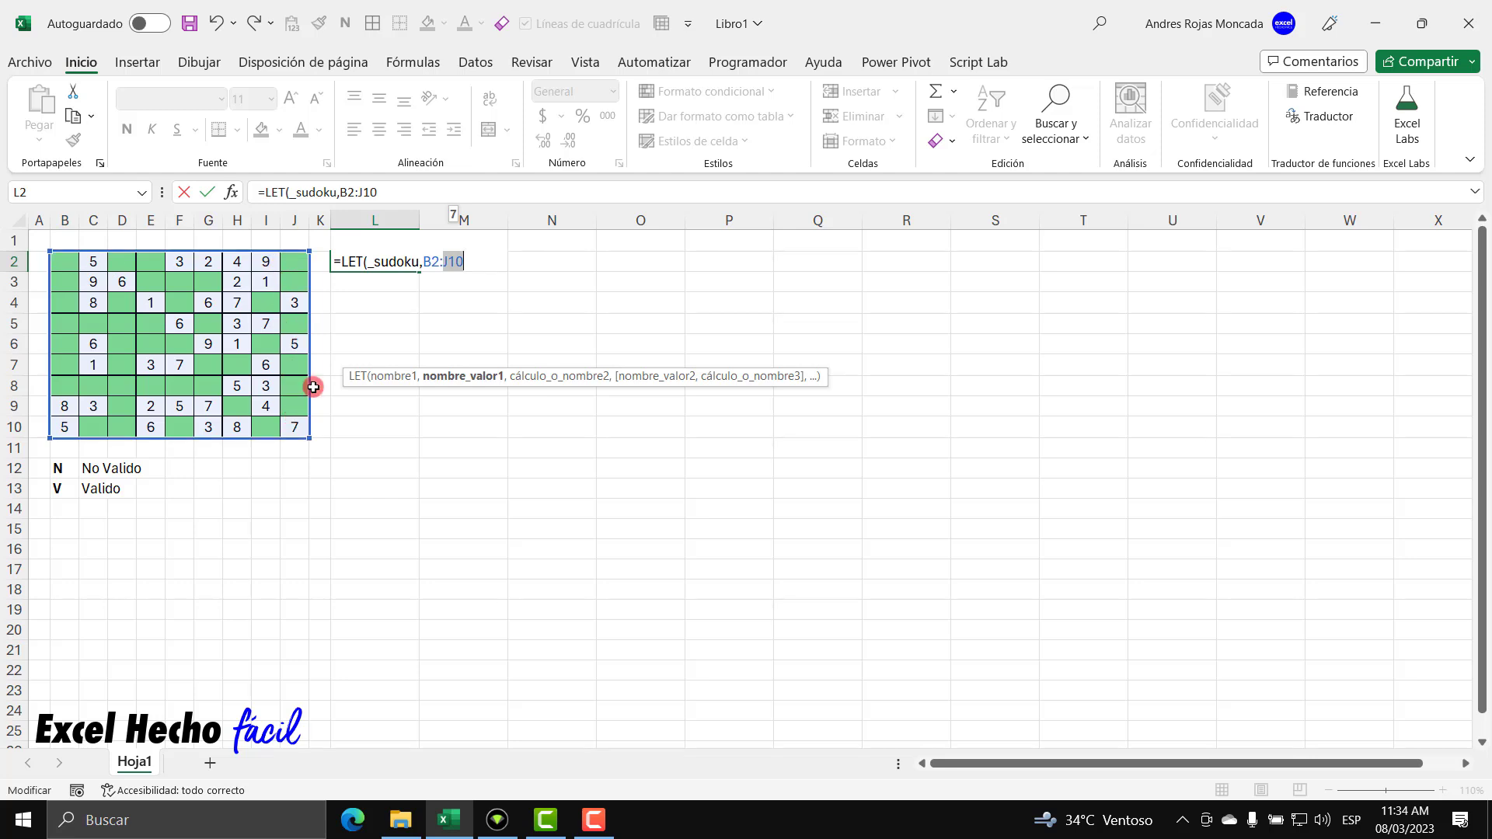
{"action": "left_click", "coordinate": [442, 261]}
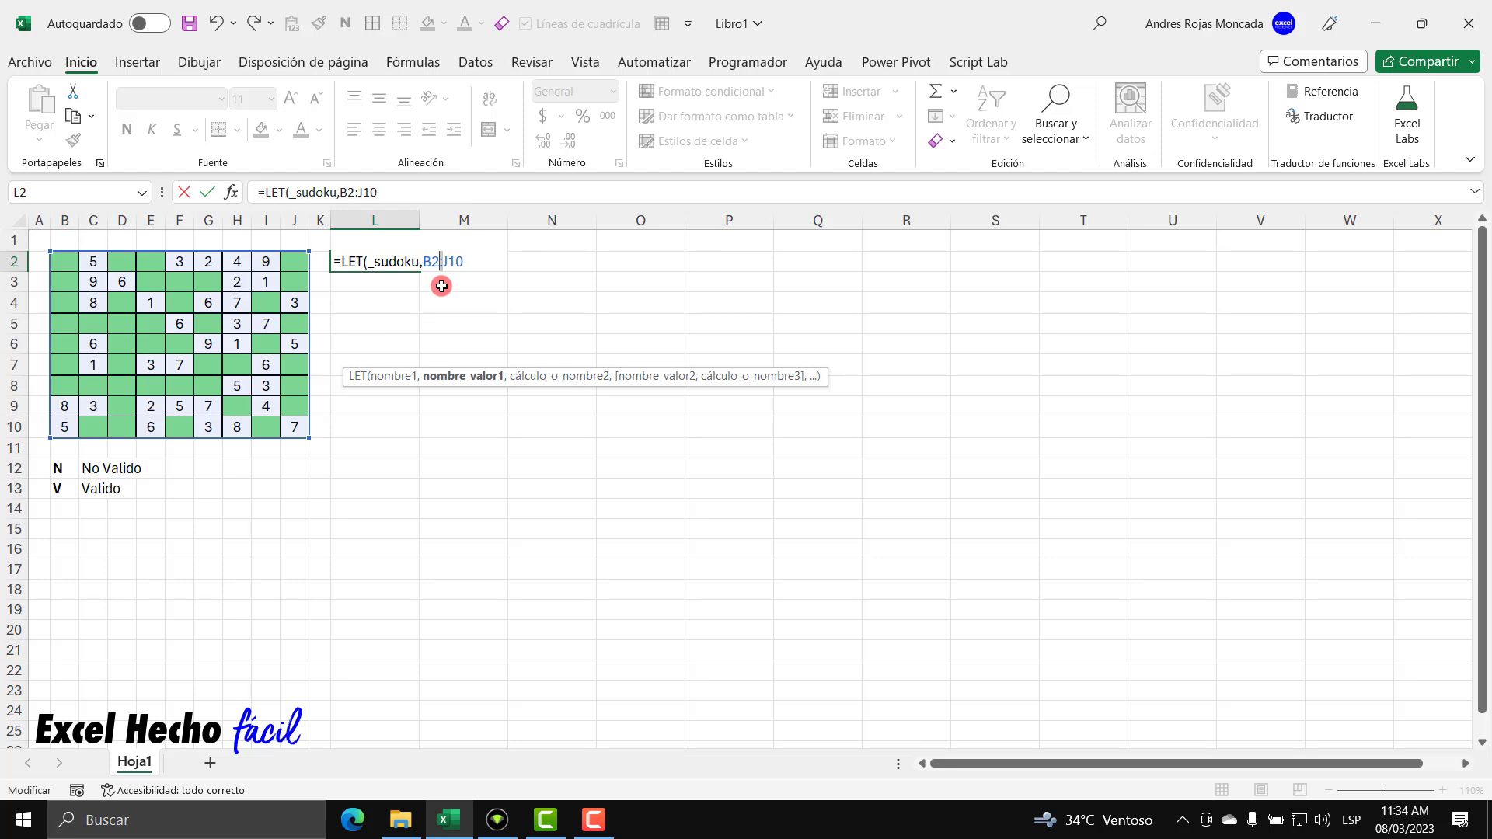
{"action": "key", "text": "End"}
{"action": "type", "text": ","}
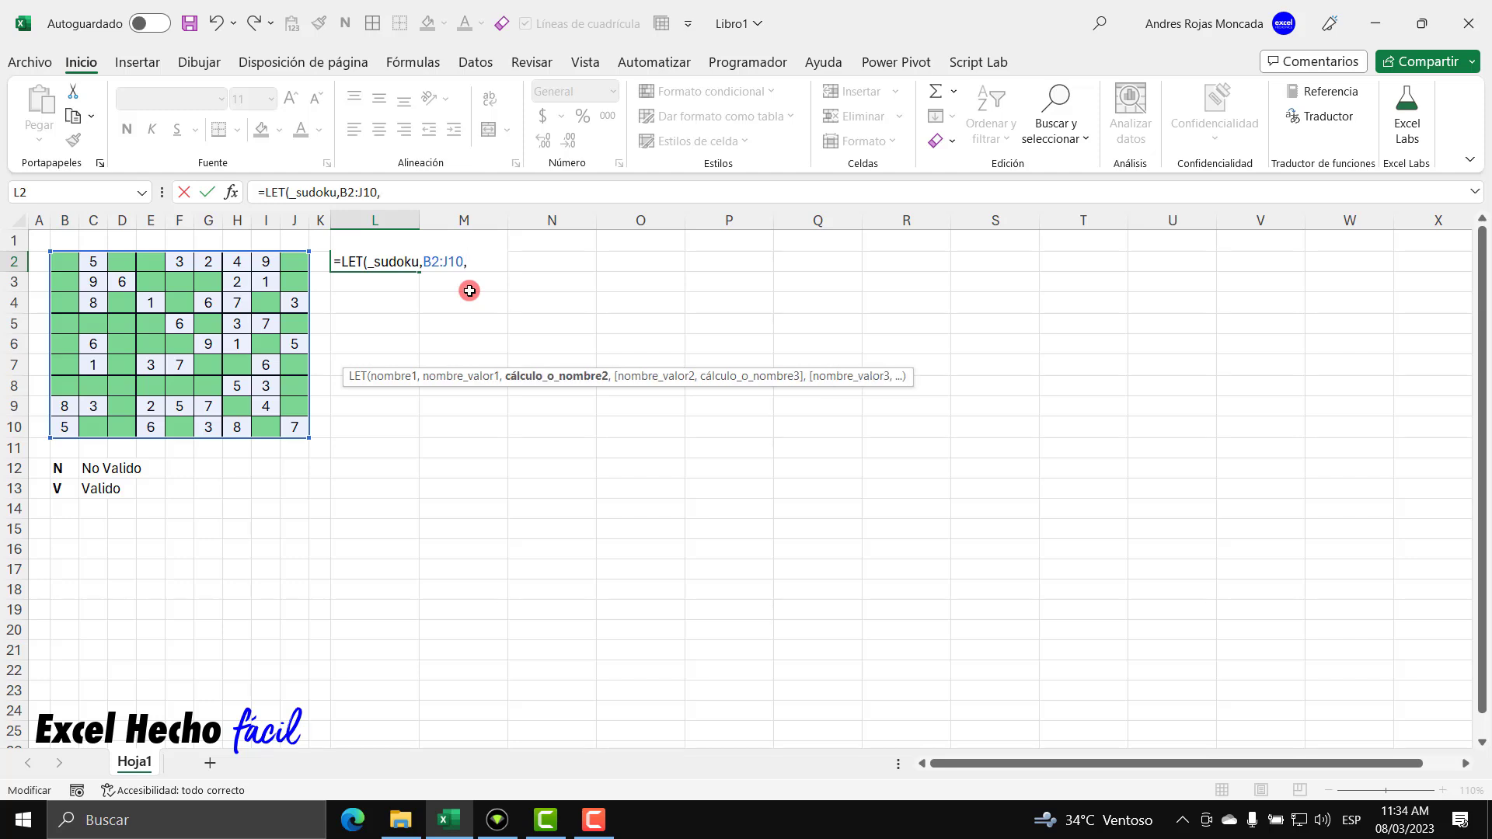
Add the name _dir on a new line of the LET formula and begin its value with MAP over _sudoku
{"action": "key", "text": "alt+Return"}
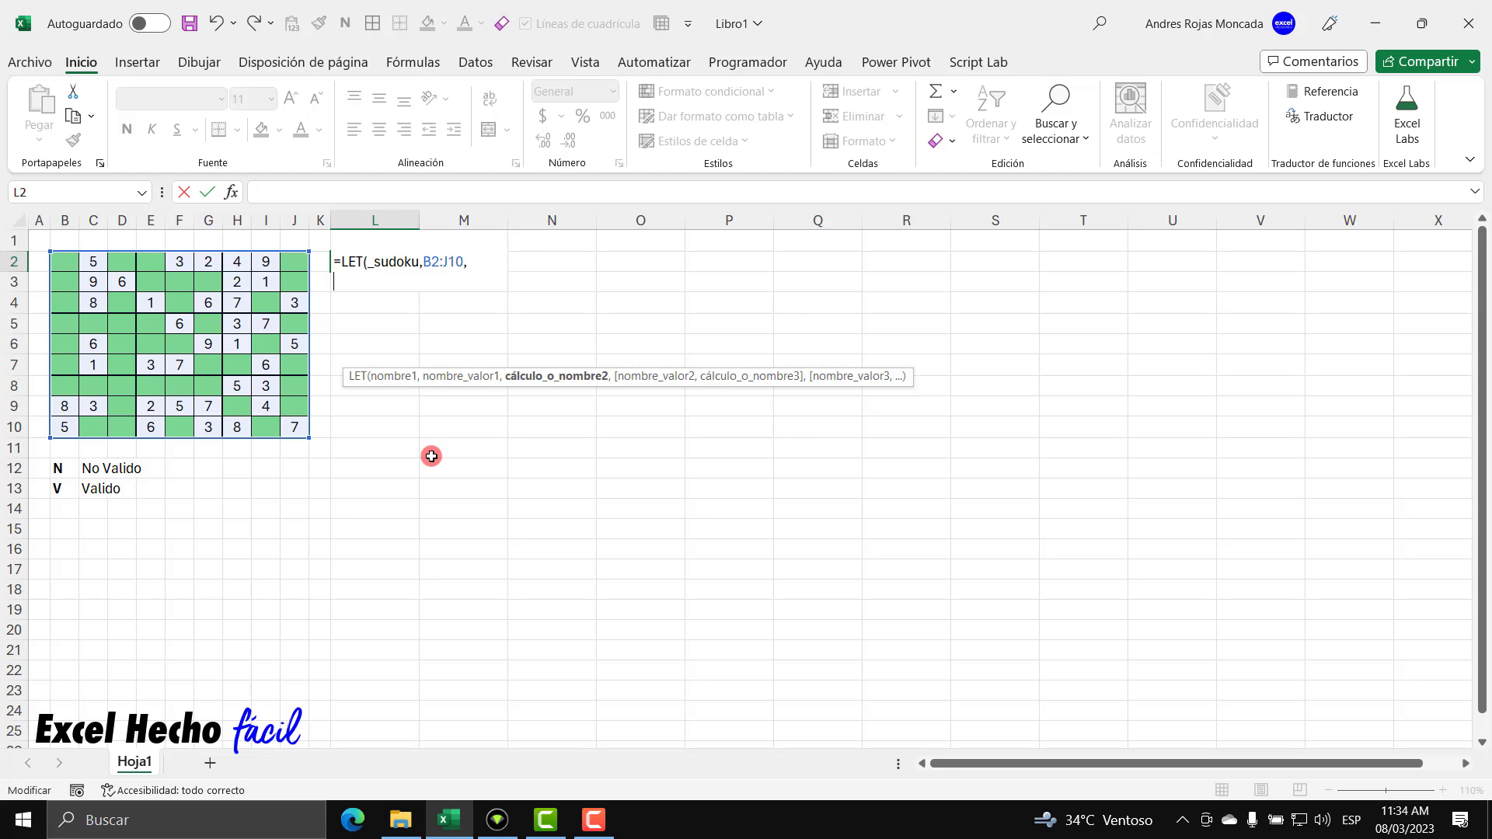
{"action": "type", "text": "_"}
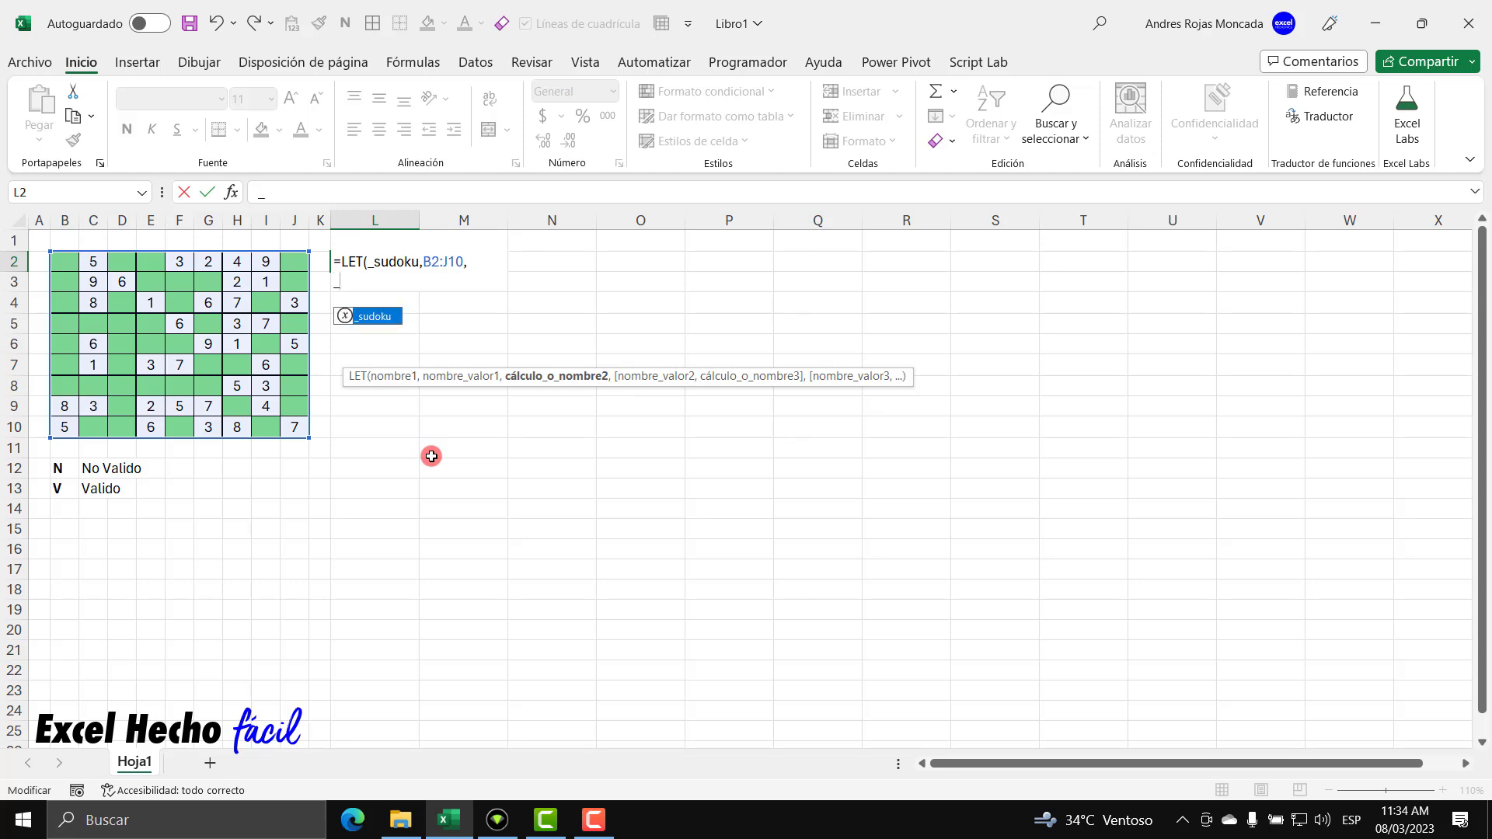
{"action": "type", "text": "dir,"}
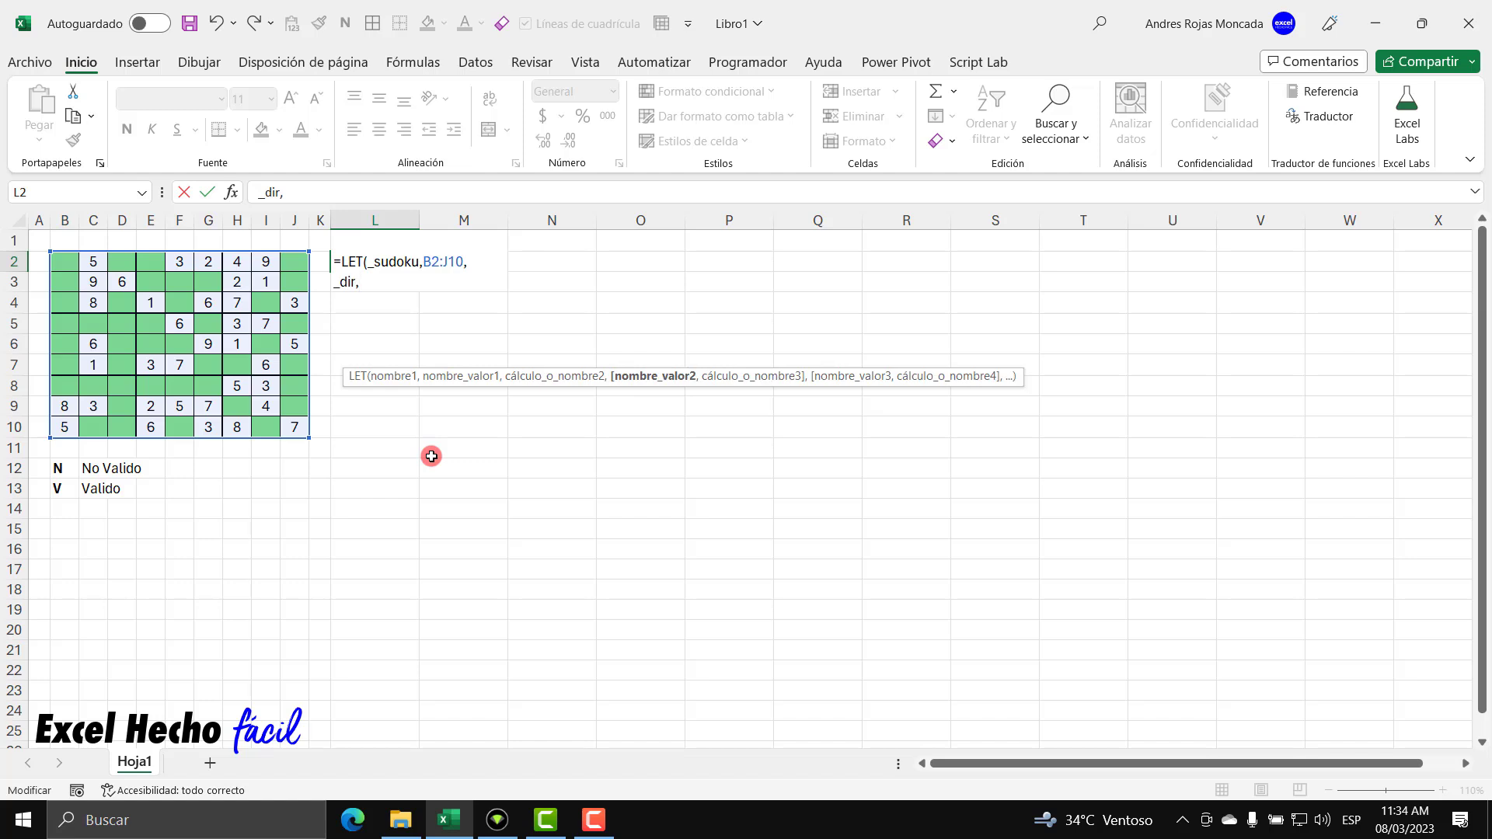
{"action": "type", "text": "map"}
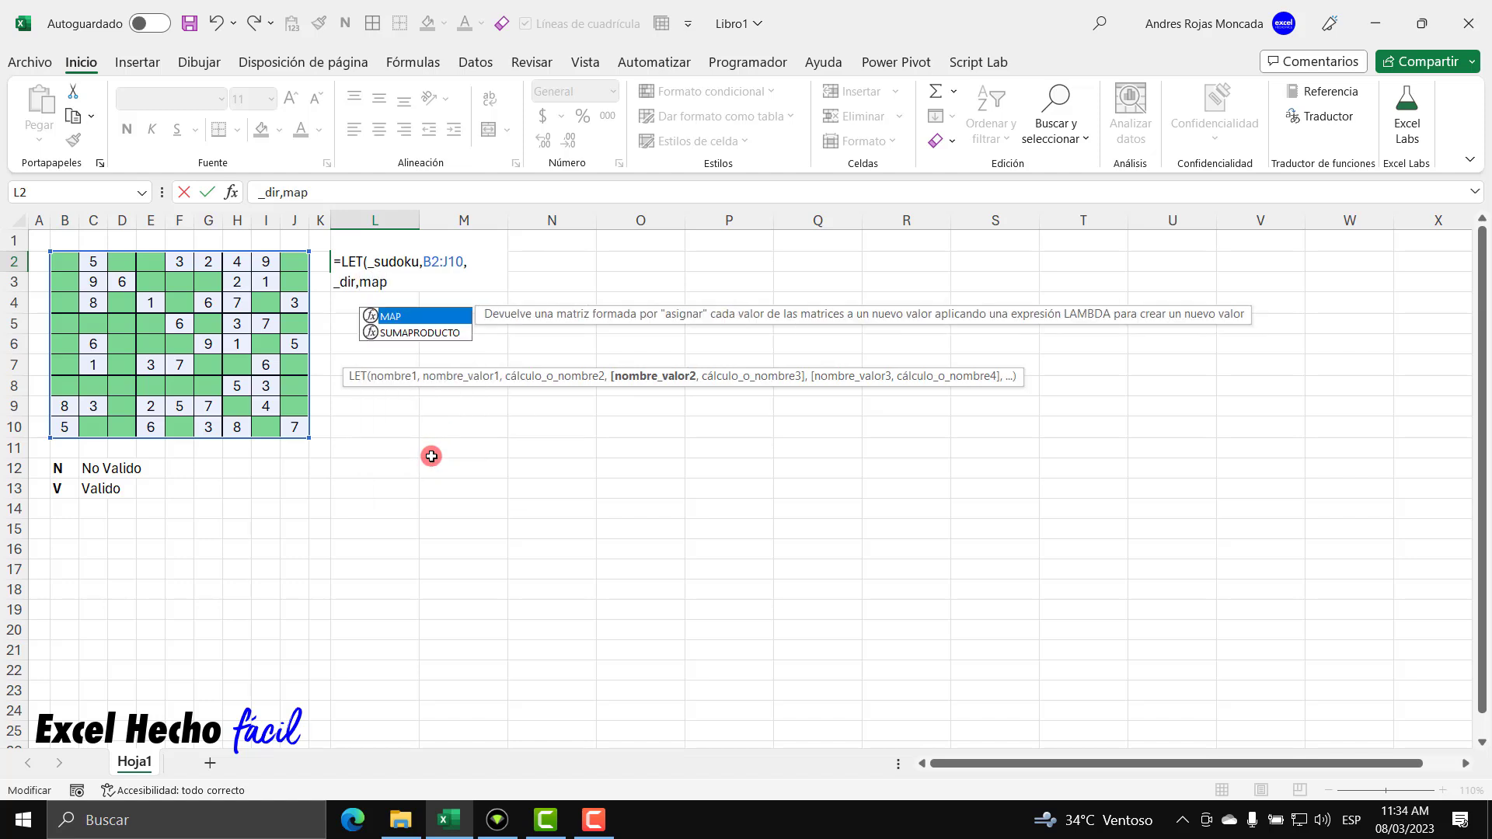
{"action": "key", "text": "Tab"}
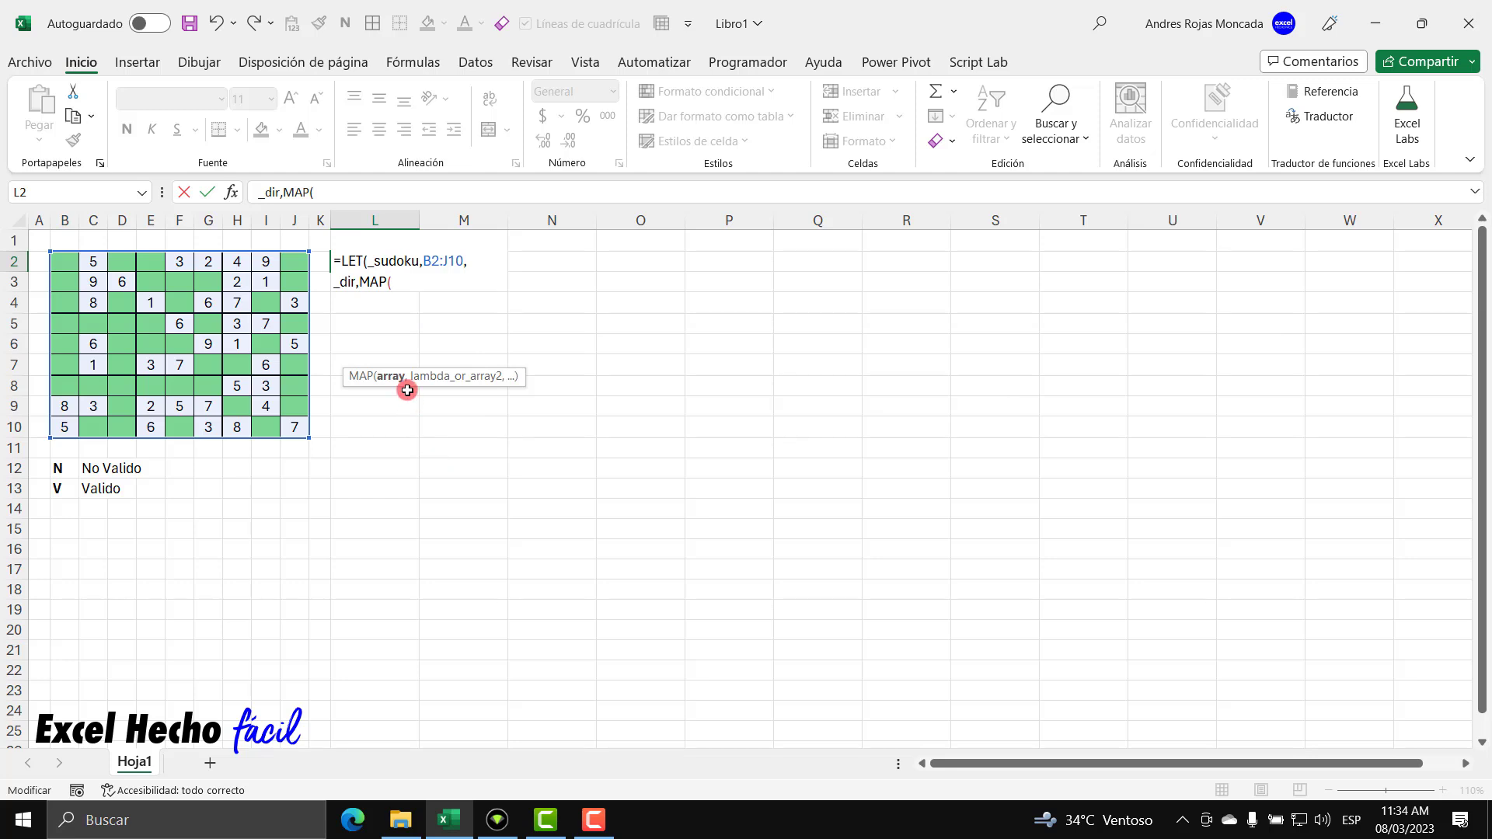
{"action": "type", "text": "_su"}
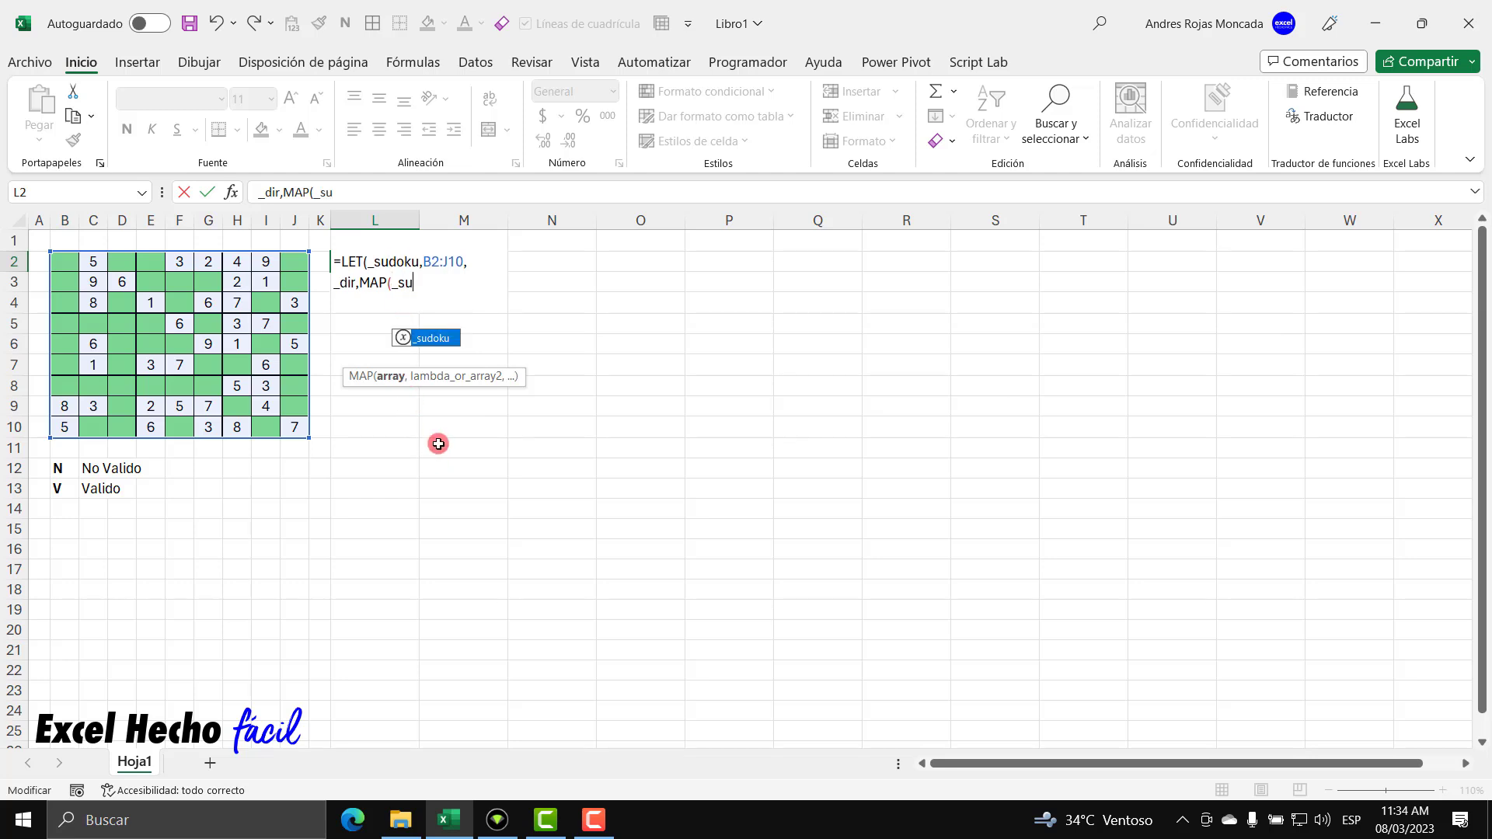
{"action": "key", "text": "Tab"}
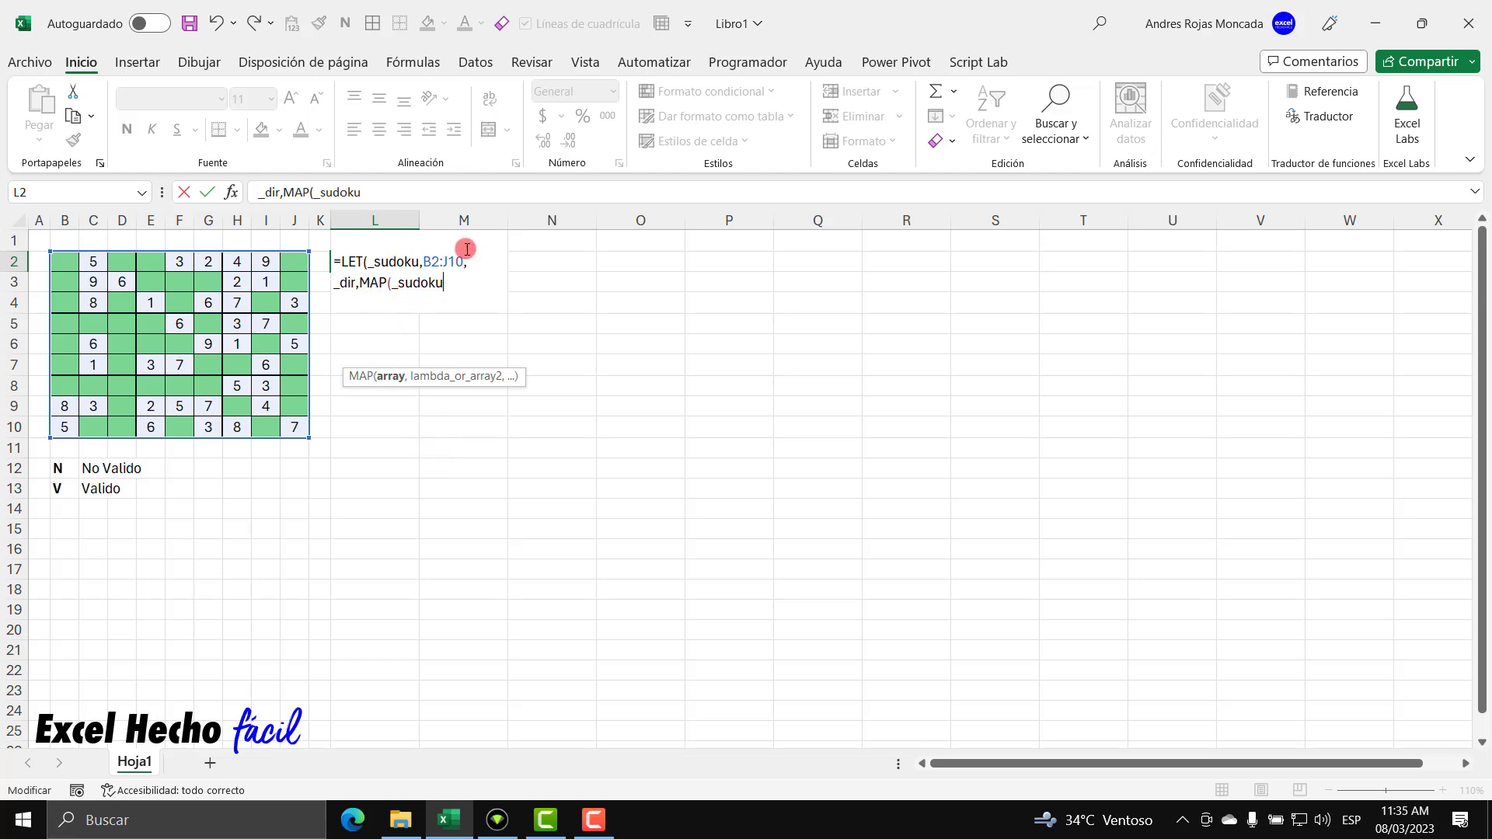
Give the MAP function a LAMBDA with the parameter _celda
{"action": "type", "text": ",lam"}
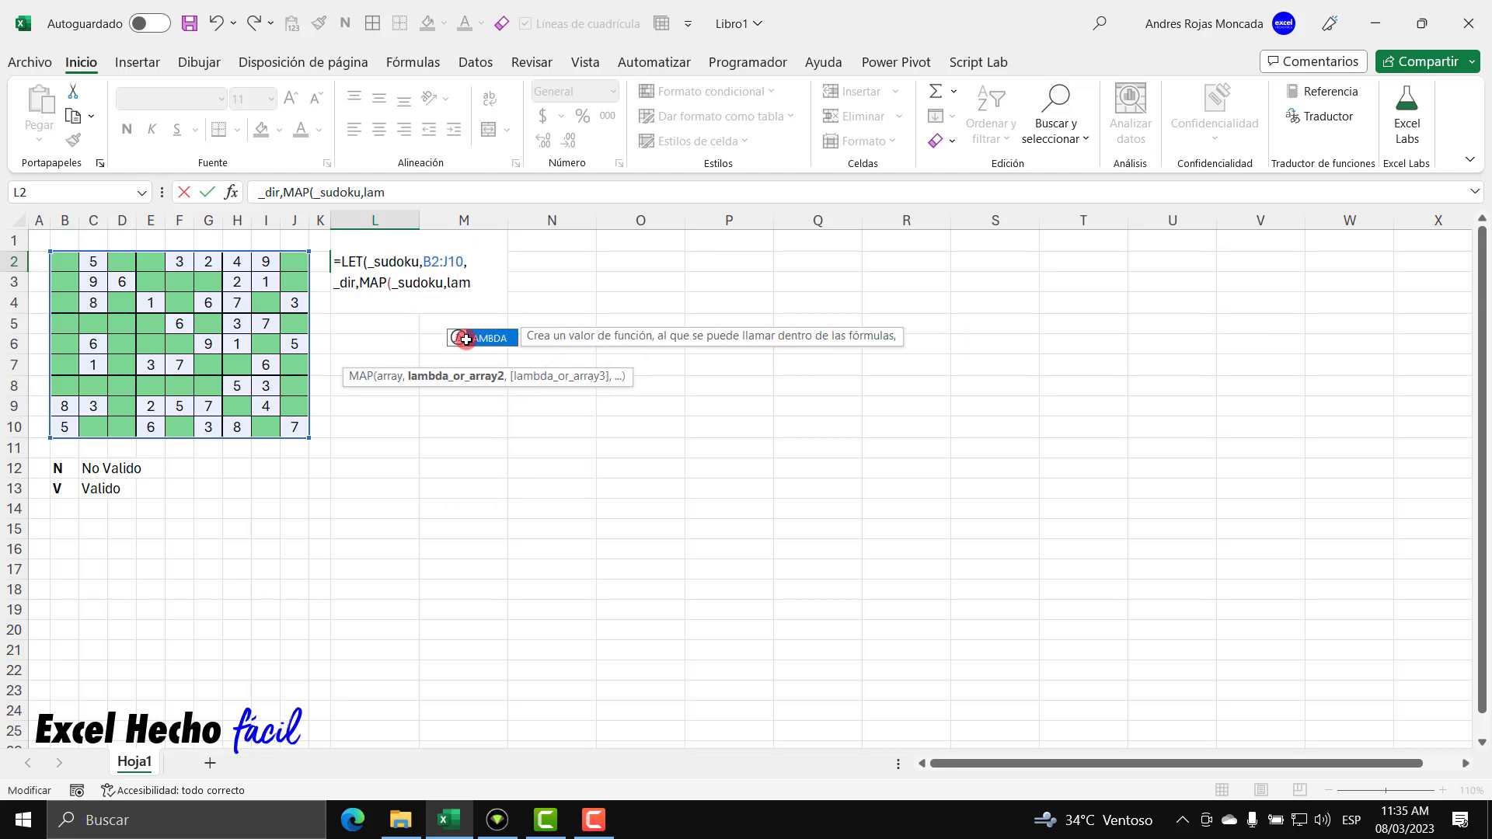
{"action": "key", "text": "Tab"}
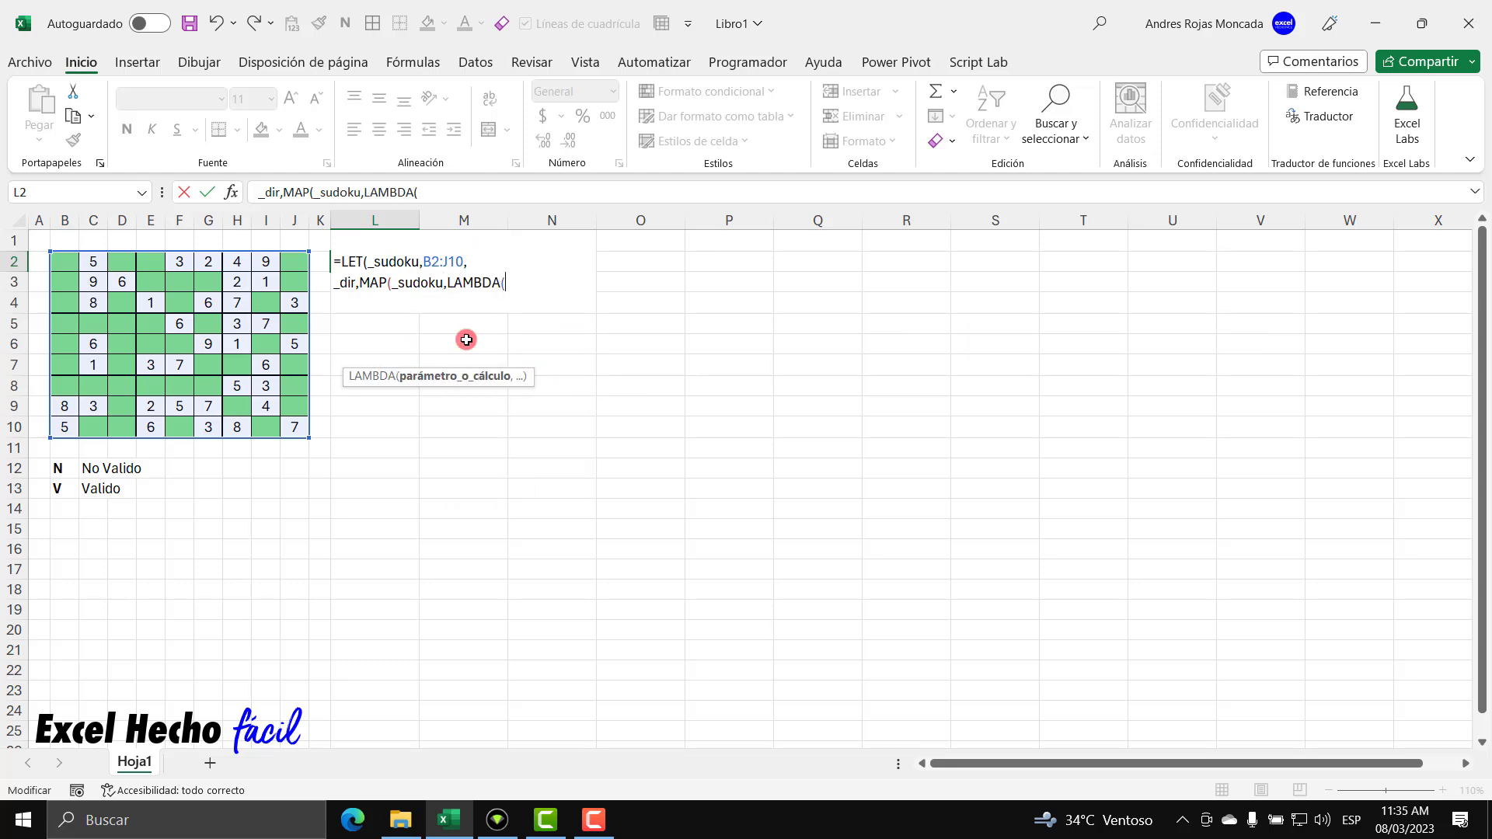
{"action": "type", "text": "_celda"}
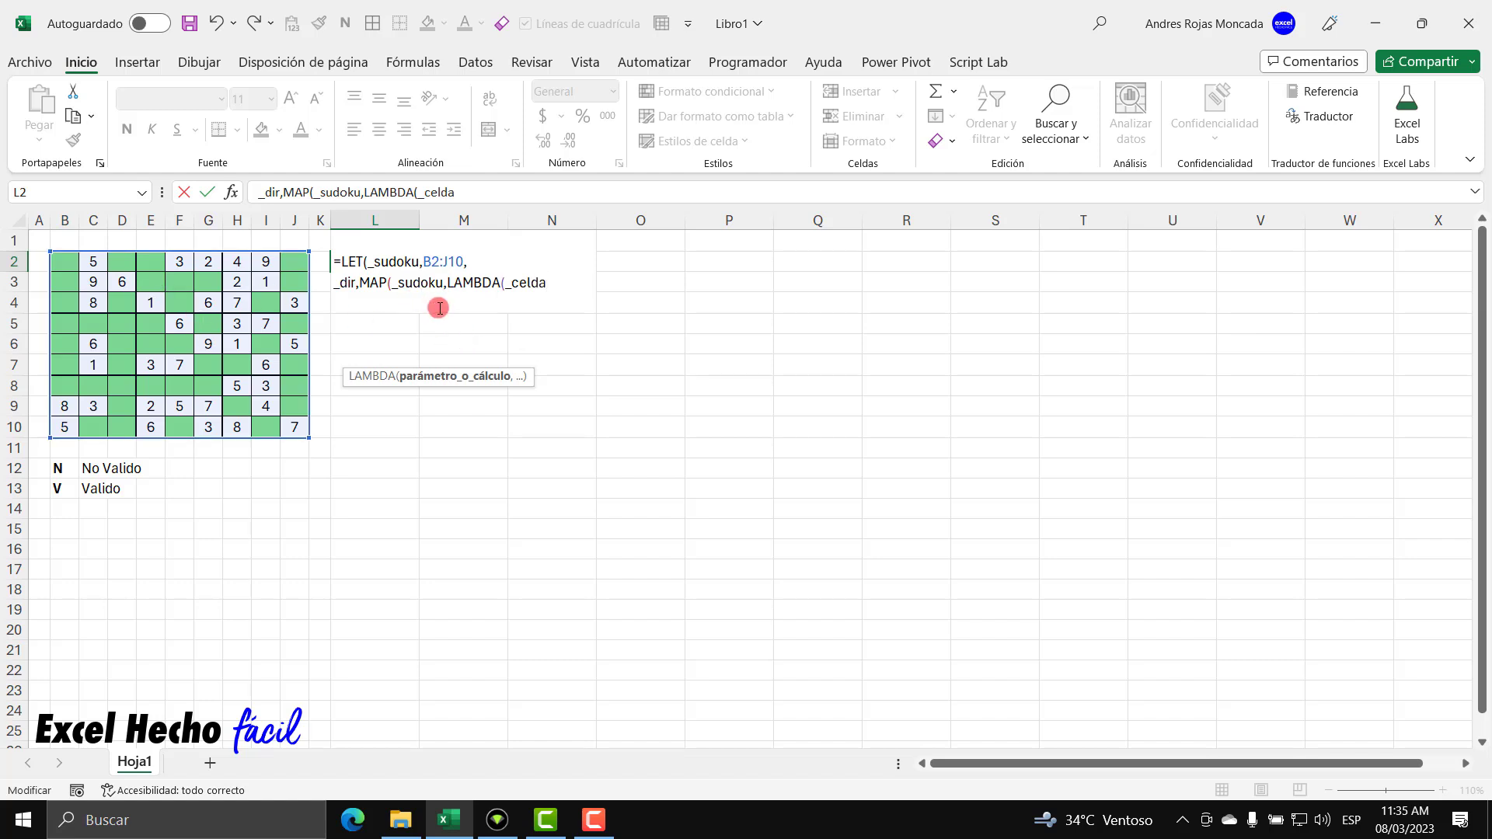
{"action": "type", "text": ","}
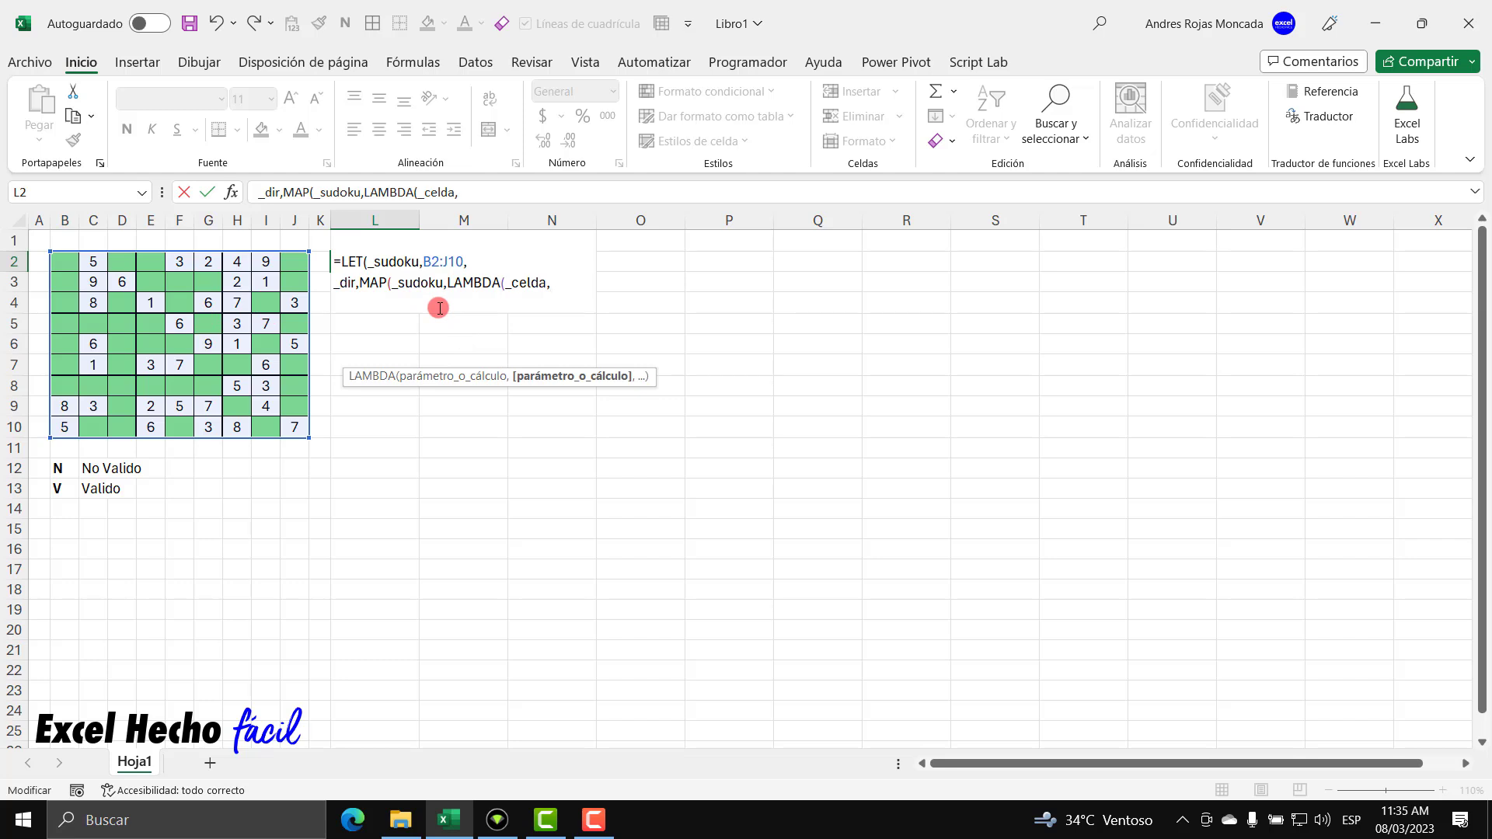
Make the LAMBDA calculate CELDA("direccion",_celda) and close the definition of _dir
{"action": "type", "text": "celda"}
{"action": "key", "text": "Tab"}
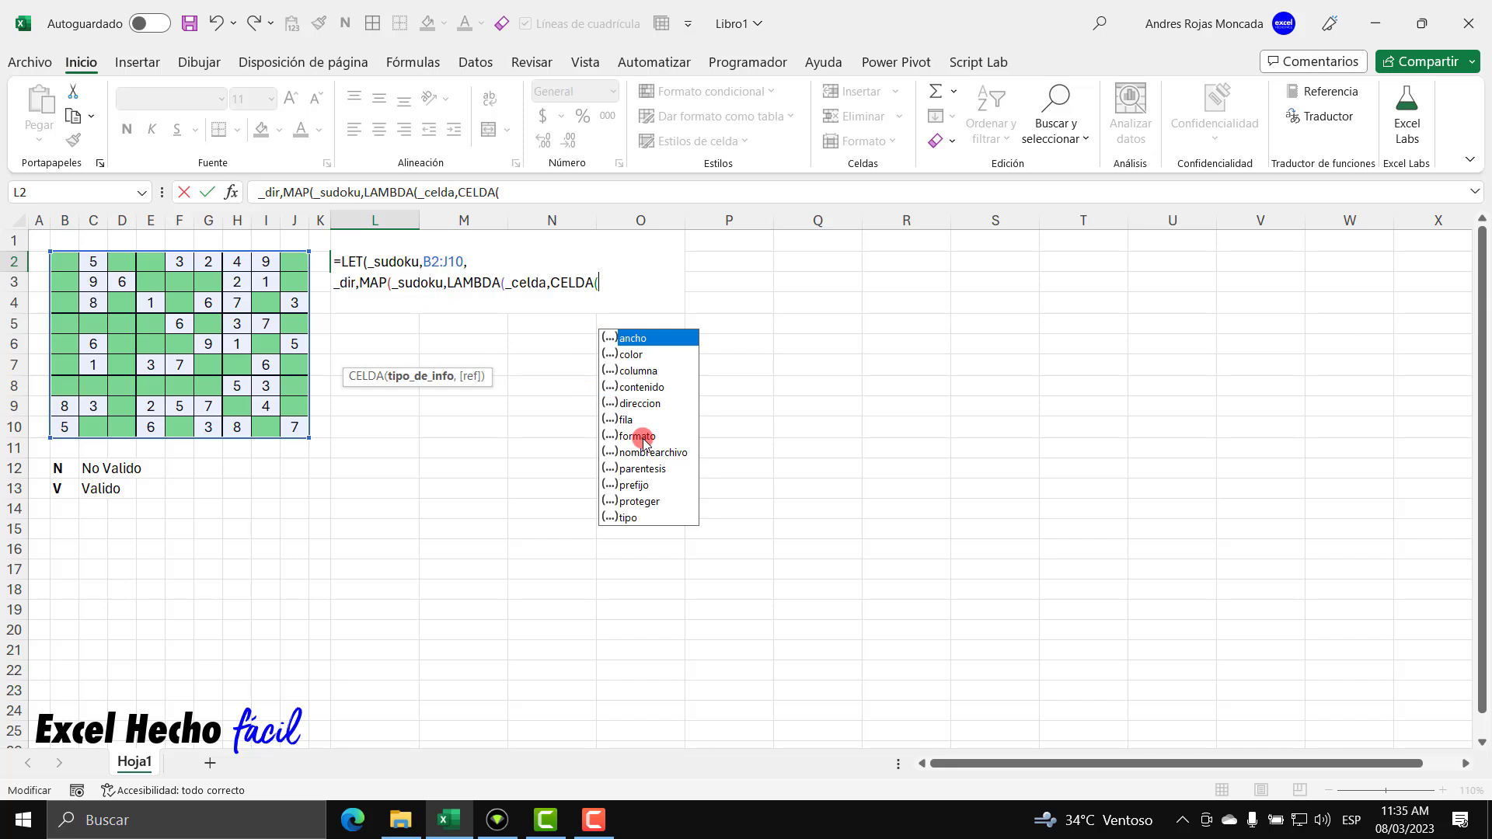
{"action": "double_click", "coordinate": [641, 404]}
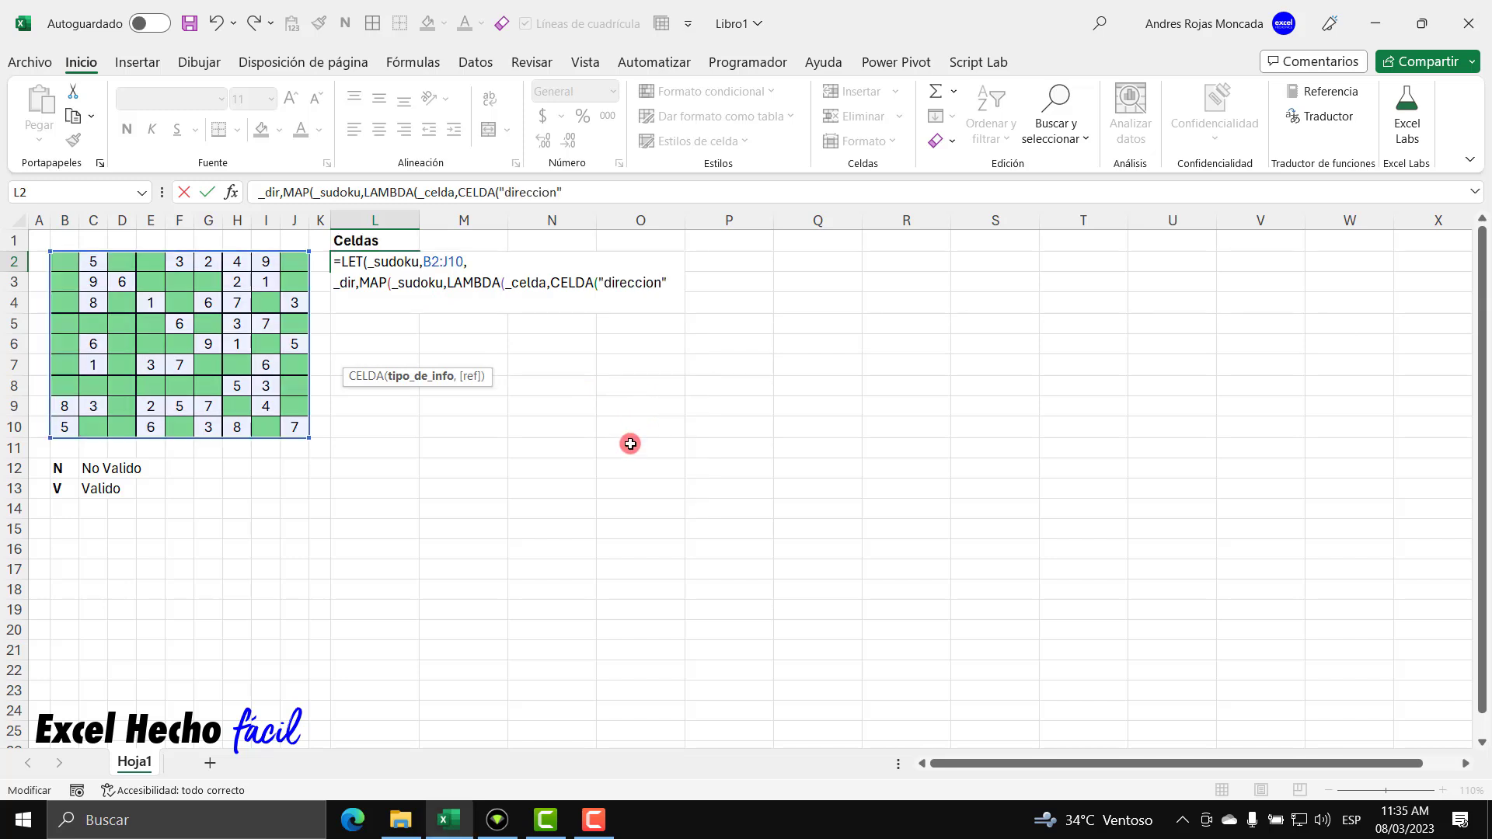
{"action": "type", "text": ","}
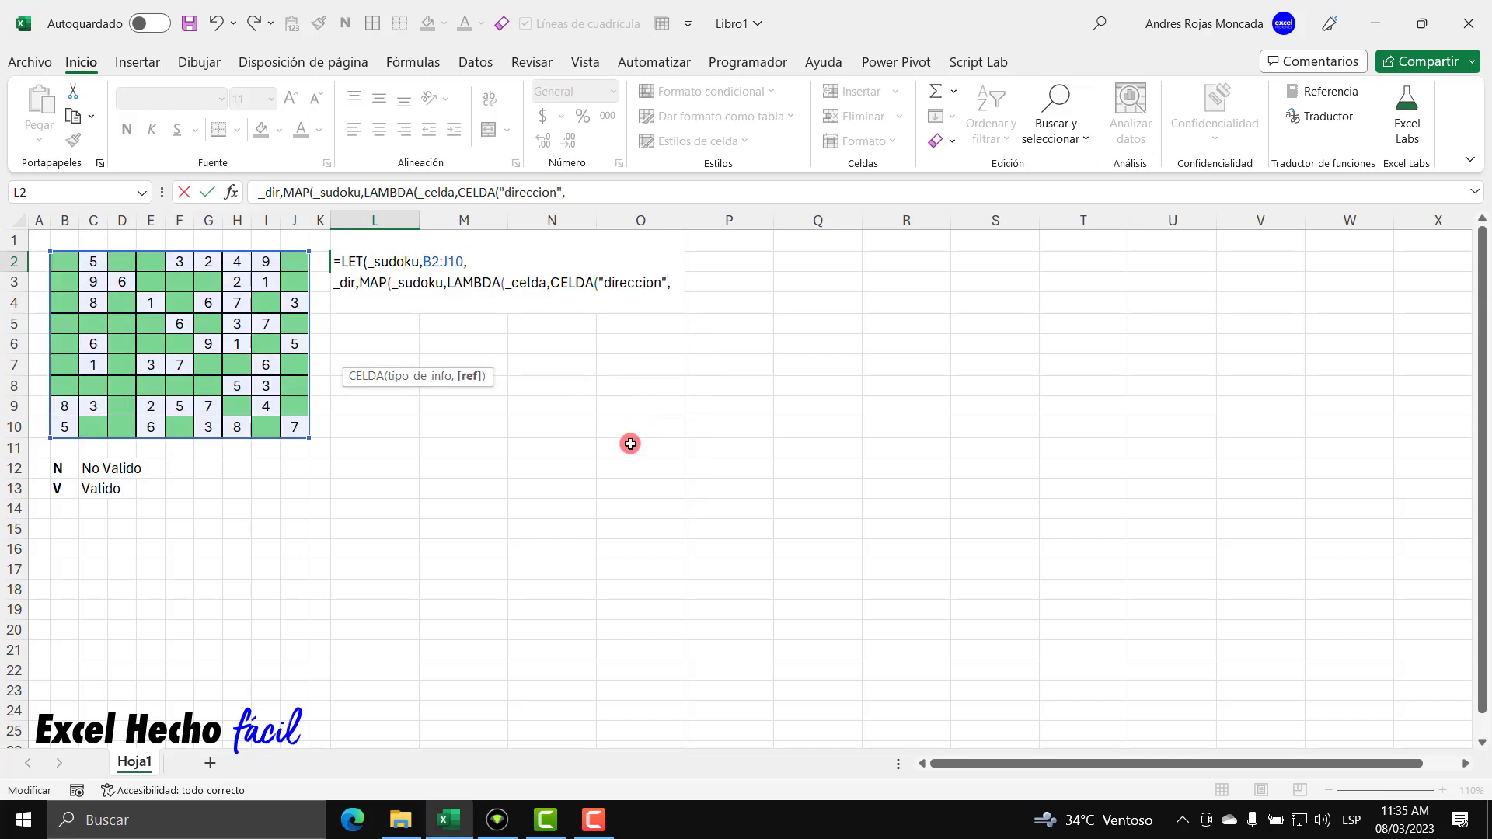
{"action": "type", "text": "_"}
{"action": "key", "text": "Tab"}
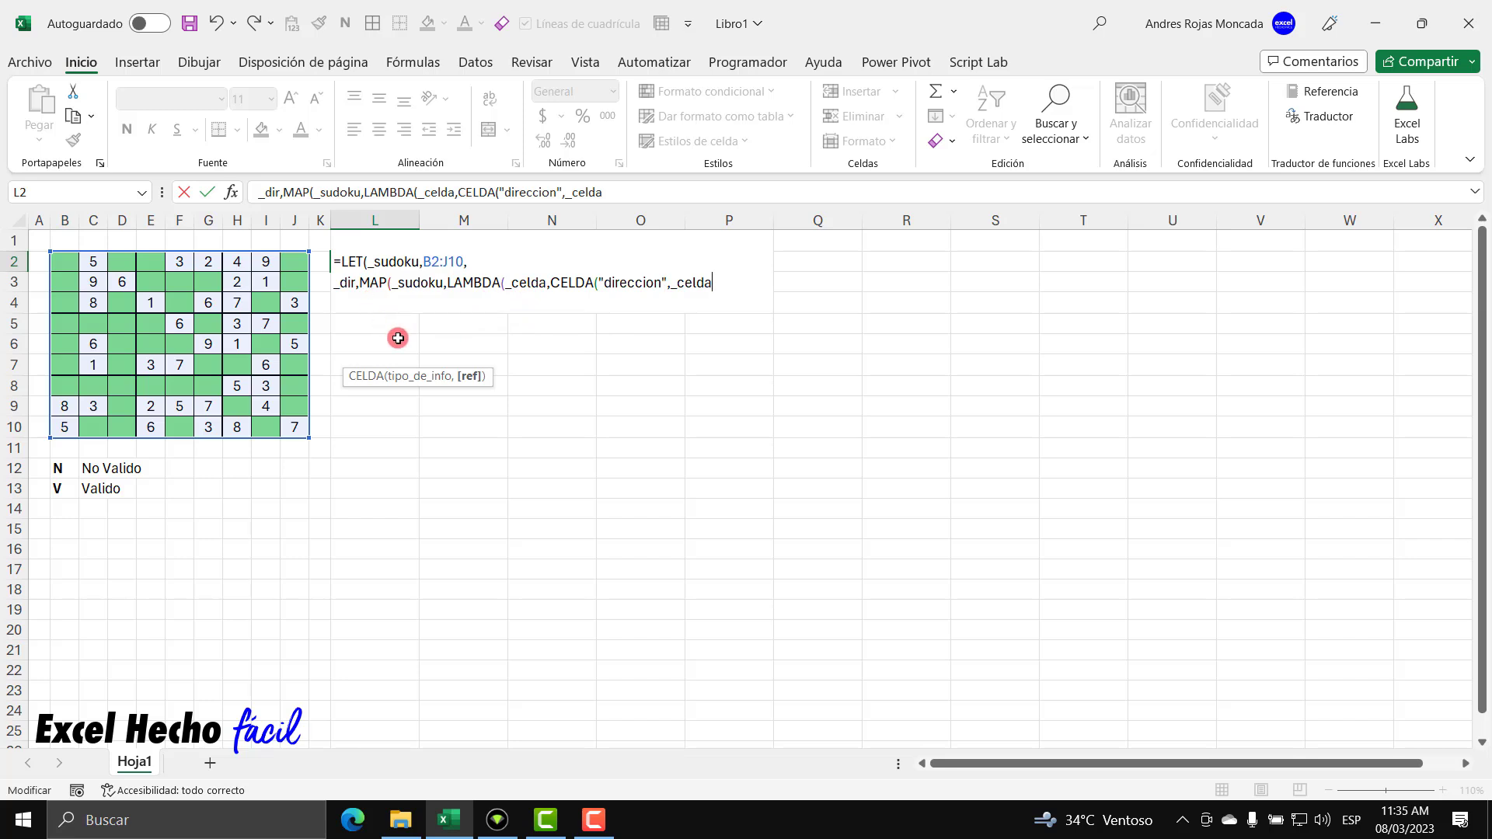
{"action": "type", "text": ")"}
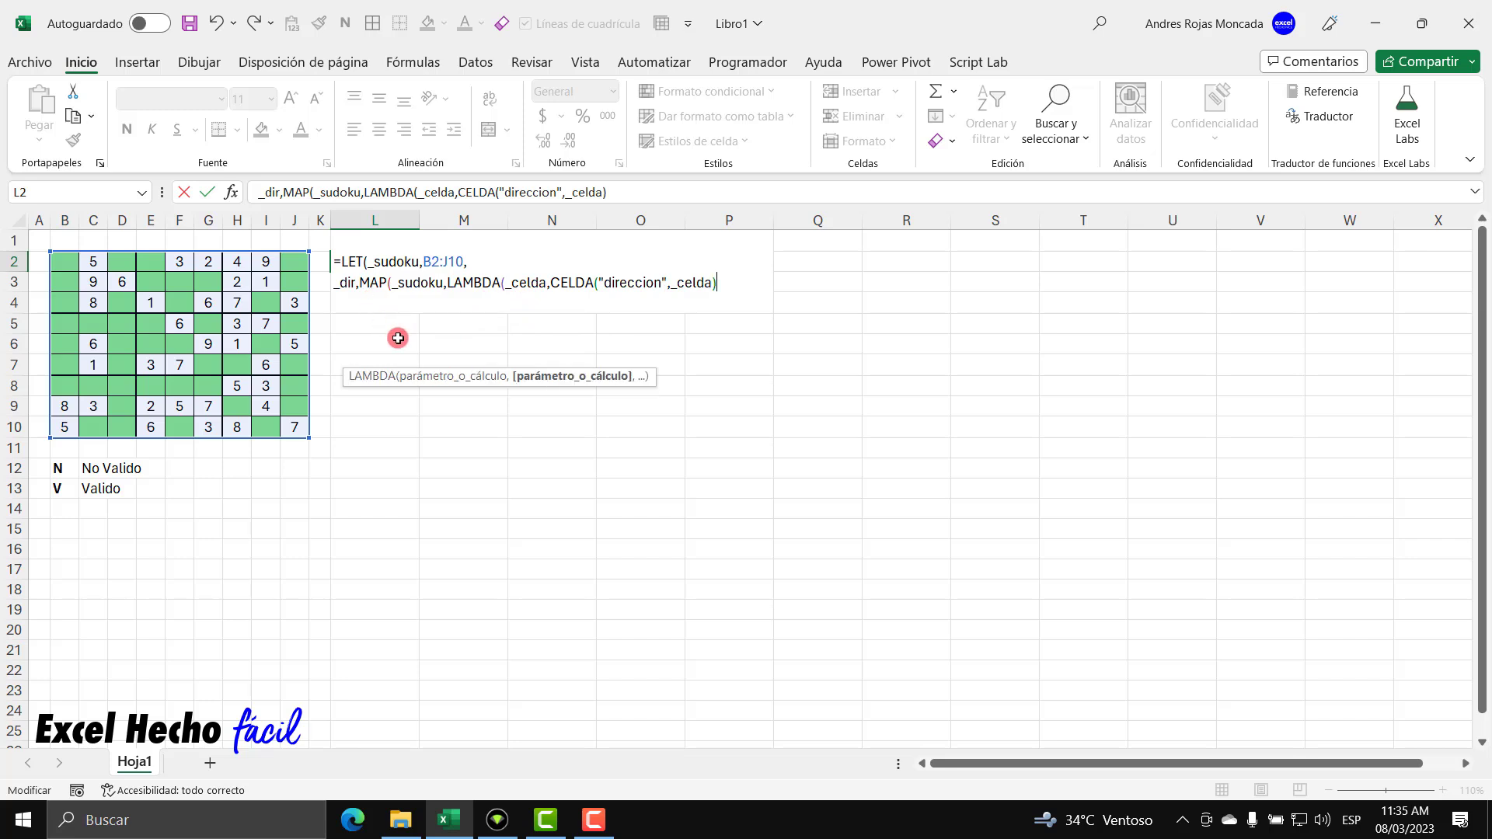
{"action": "type", "text": ")"}
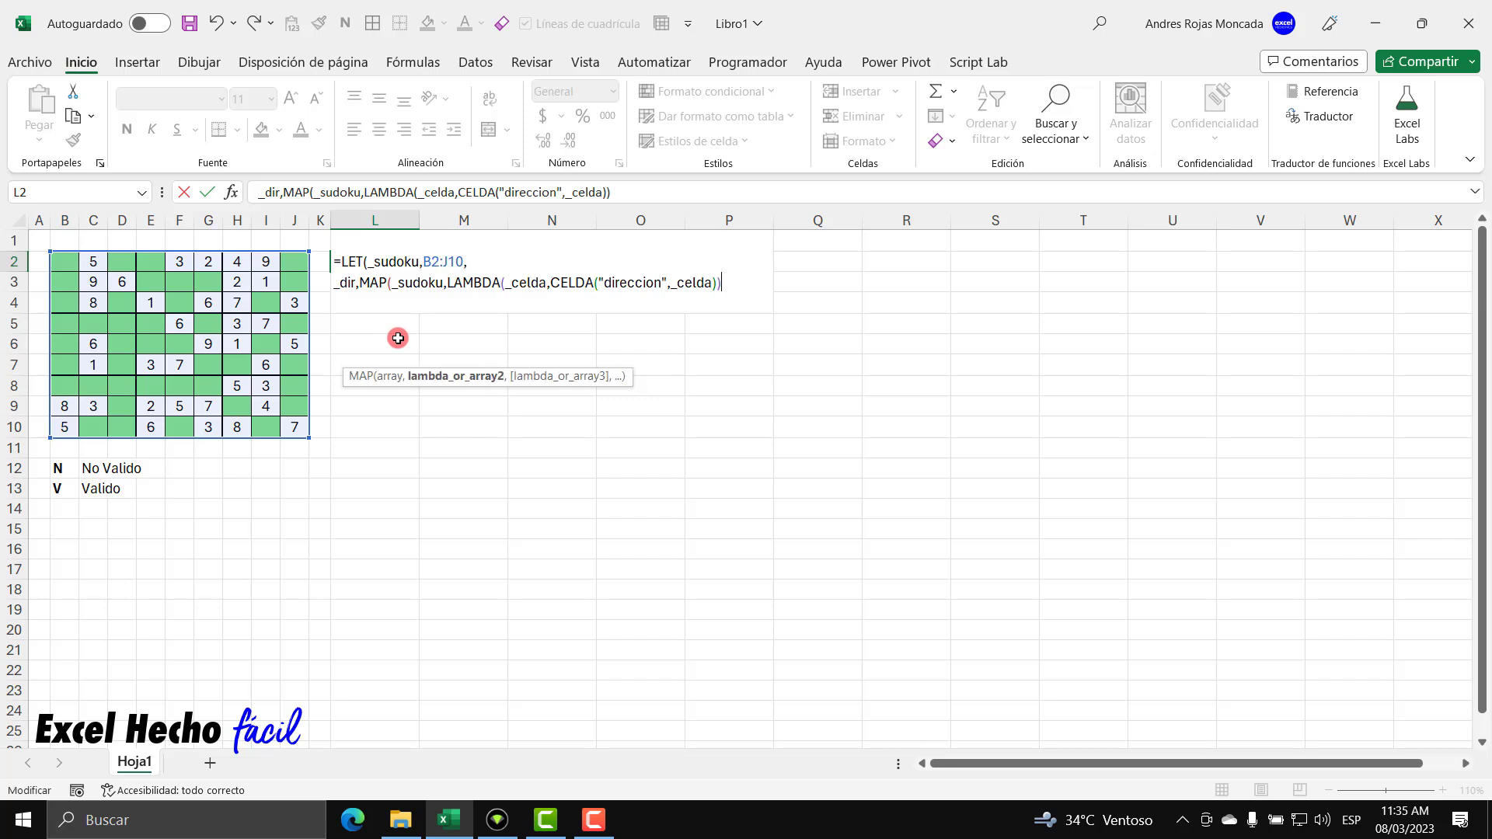
{"action": "type", "text": "),"}
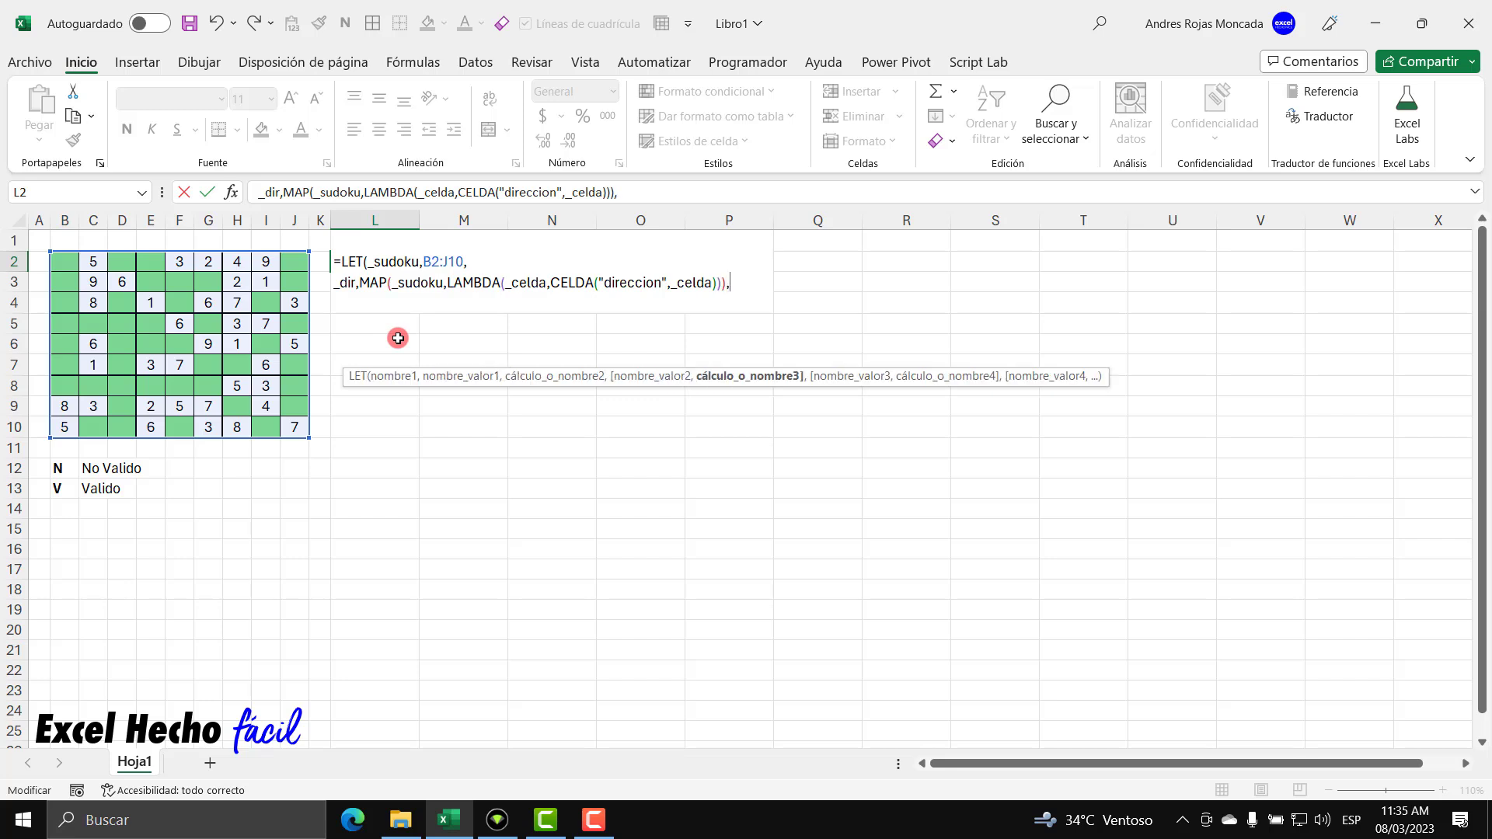
Return _dir as the LET result on a new line and enter the formula in L2
{"action": "key", "text": "alt+Return"}
{"action": "type", "text": "_"}
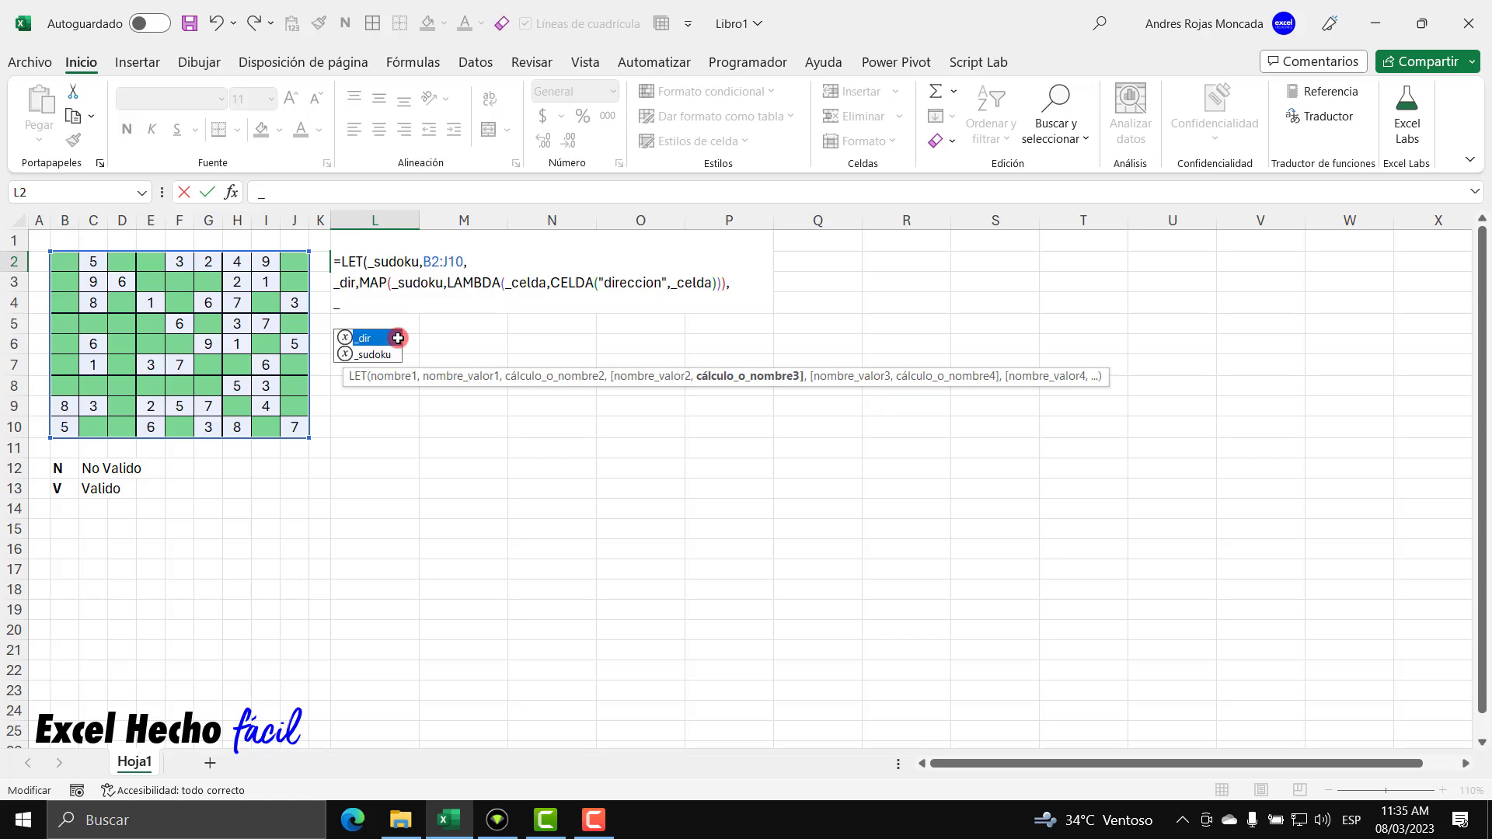
{"action": "double_click", "coordinate": [398, 338]}
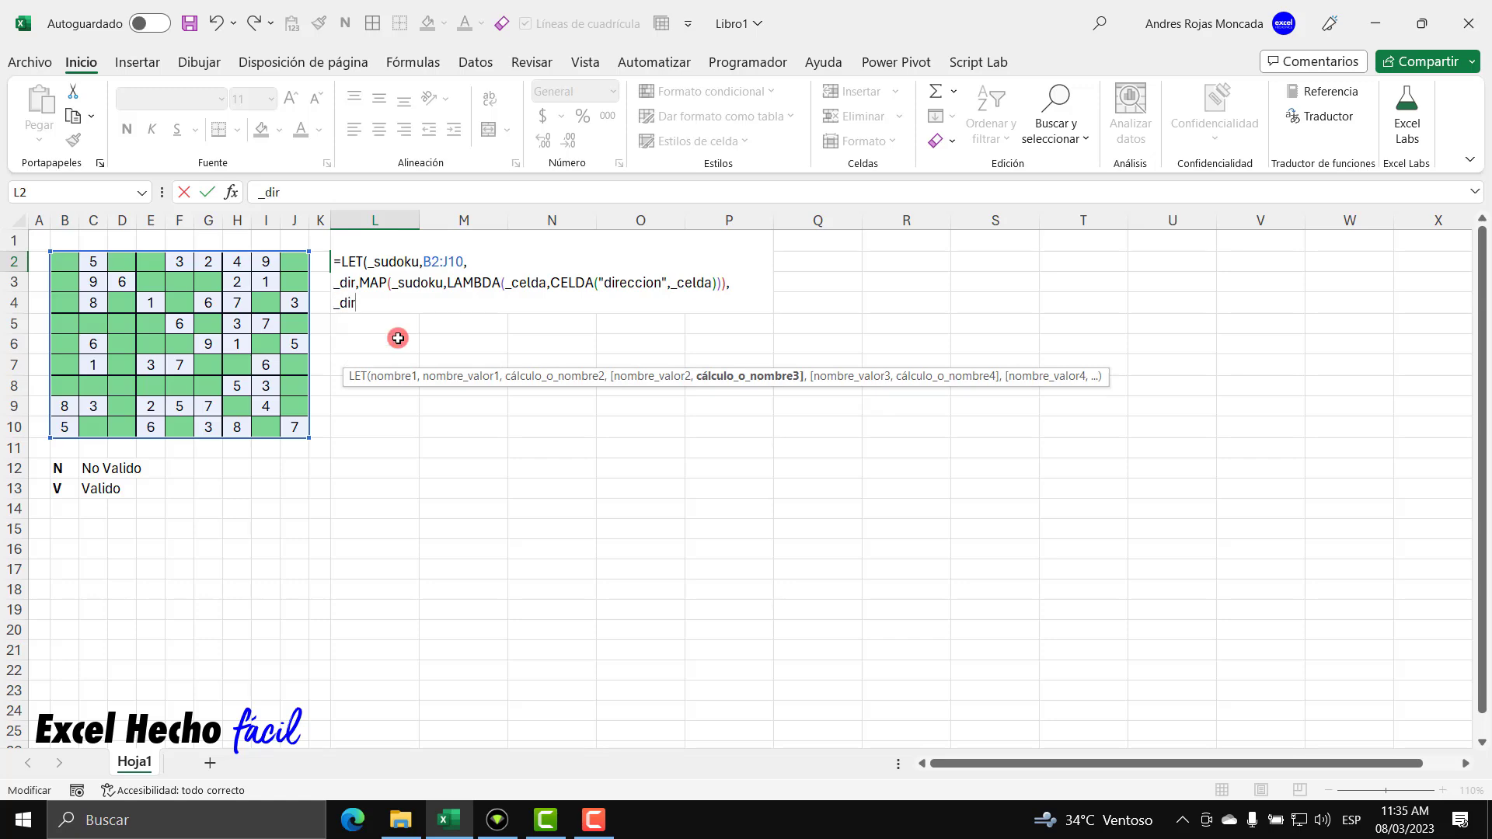
{"action": "key", "text": "Return"}
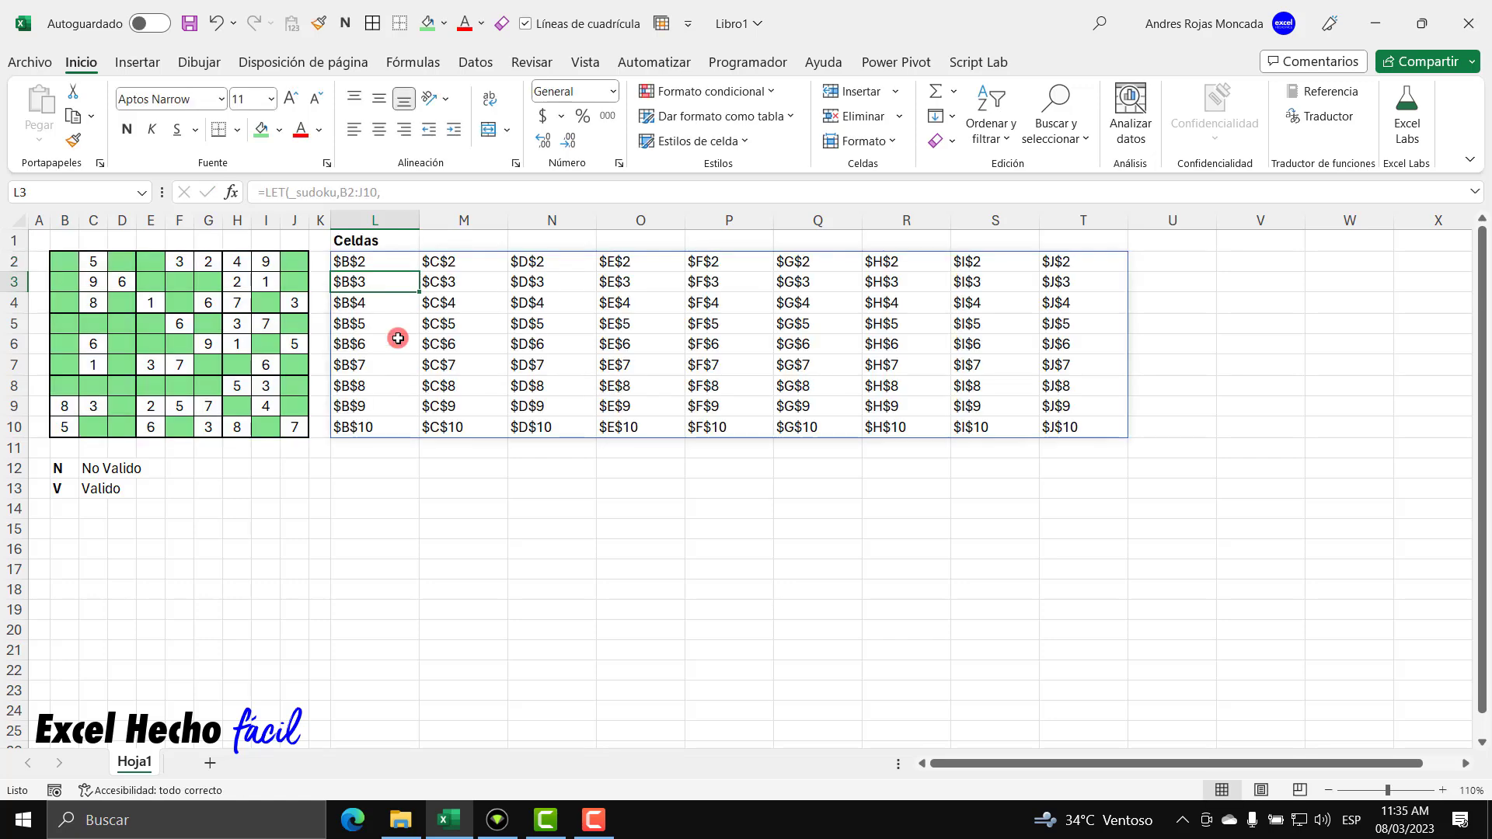
Compare the spilled address matrix starting at L2 with the sudoku range B2:J10
{"action": "left_click", "coordinate": [379, 264]}
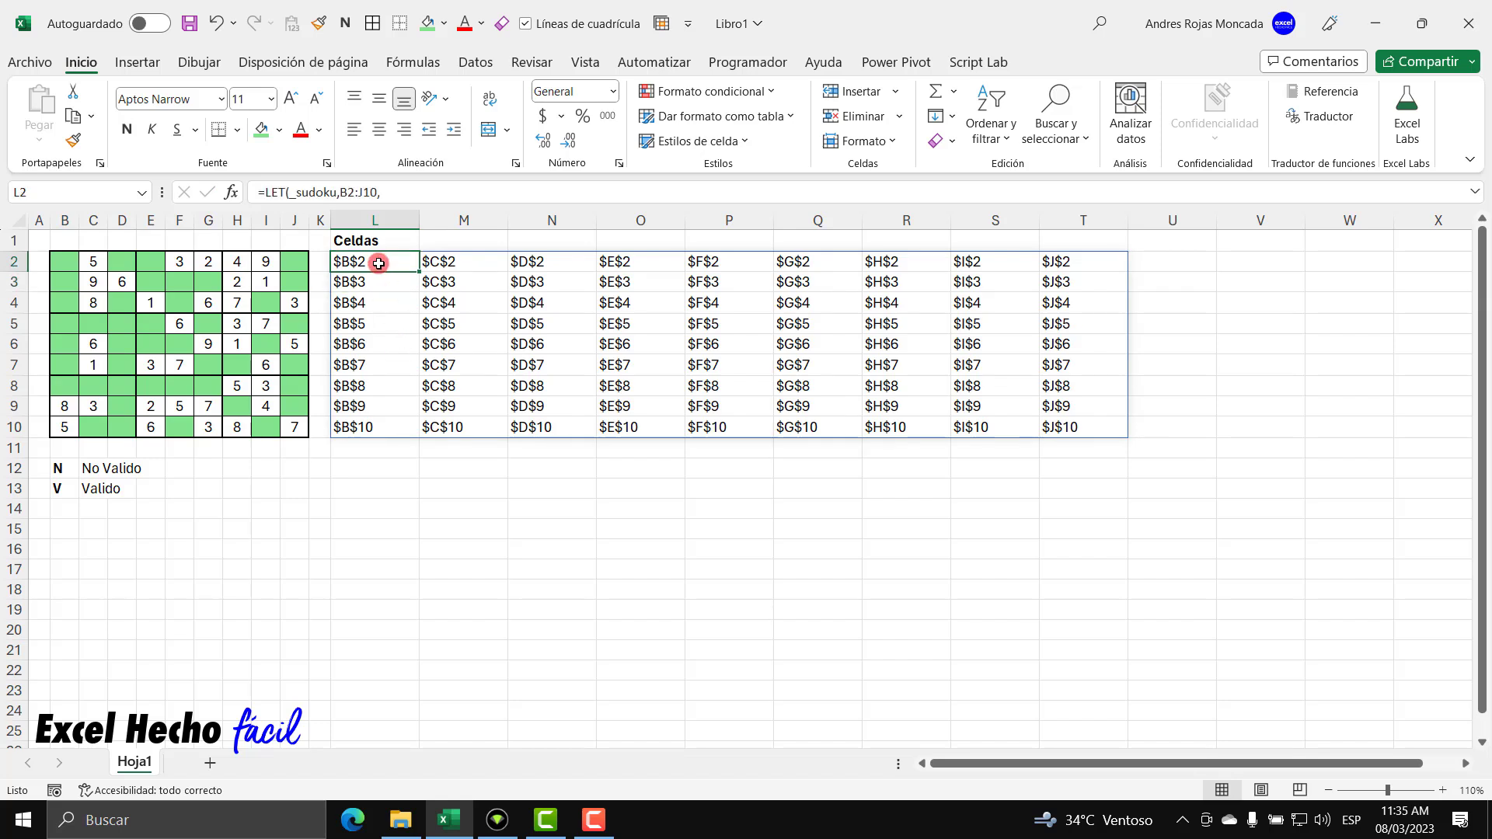
{"action": "left_click", "coordinate": [1079, 427]}
{"action": "mouse_move", "coordinate": [365, 267]}
{"action": "left_mouse_down"}
{"action": "mouse_move", "coordinate": [799, 273]}
{"action": "mouse_move", "coordinate": [1093, 390]}
{"action": "mouse_move", "coordinate": [1089, 420]}
{"action": "left_mouse_up"}
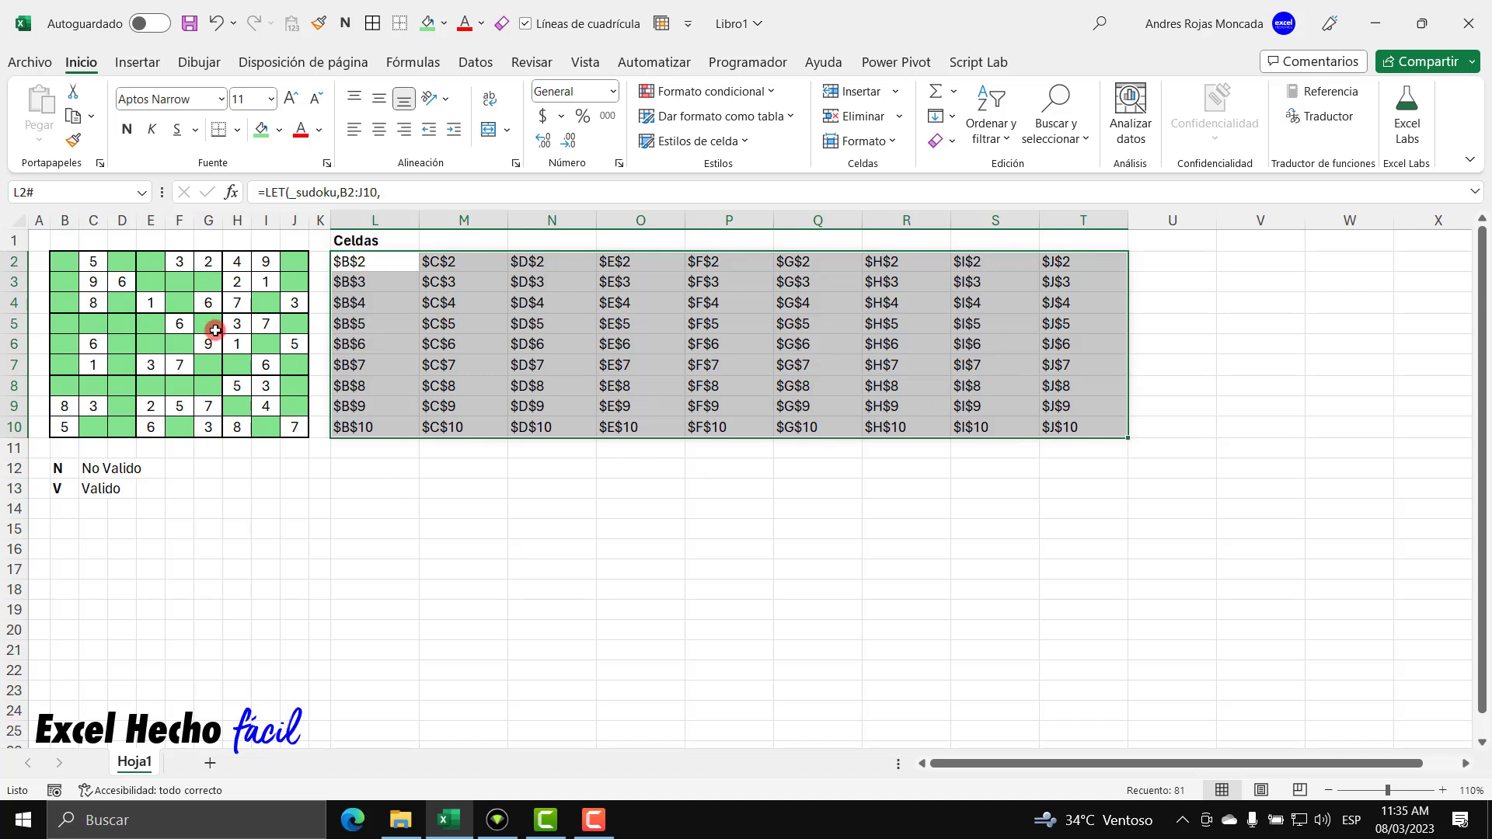
{"action": "left_click", "coordinate": [361, 265]}
{"action": "left_click_drag", "start_coordinate": [54, 264], "coordinate": [294, 417]}
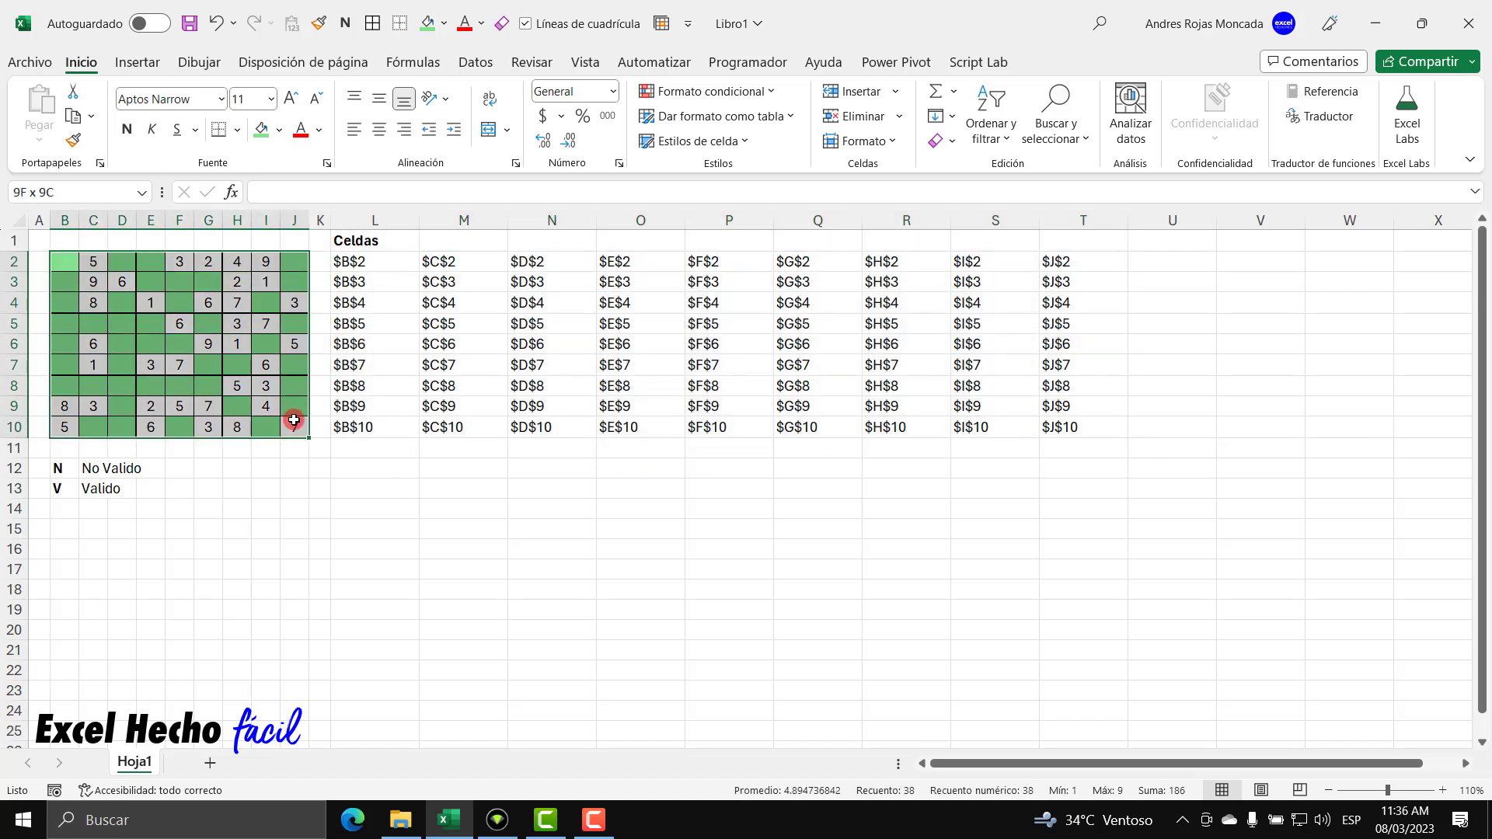
Reopen the LET formula in L2 and remove the final _dir result together with its closing parenthesis
{"action": "left_click", "coordinate": [367, 257]}
{"action": "key", "text": "F2"}
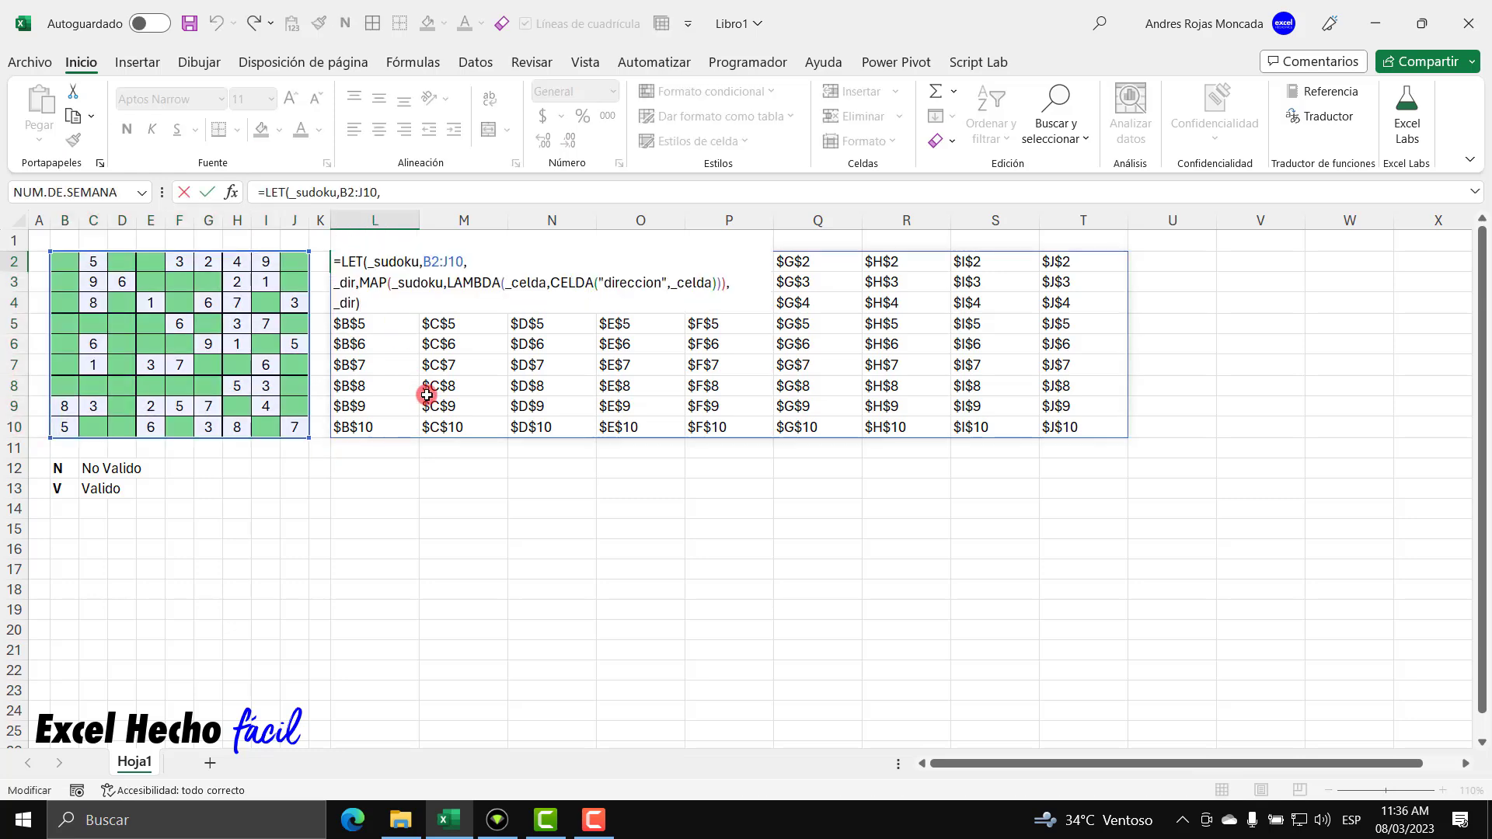
{"action": "key", "text": "BackSpace"}
{"action": "key", "text": "BackSpace"}
{"action": "key", "text": "BackSpace"}
{"action": "key", "text": "BackSpace"}
{"action": "key", "text": "BackSpace"}
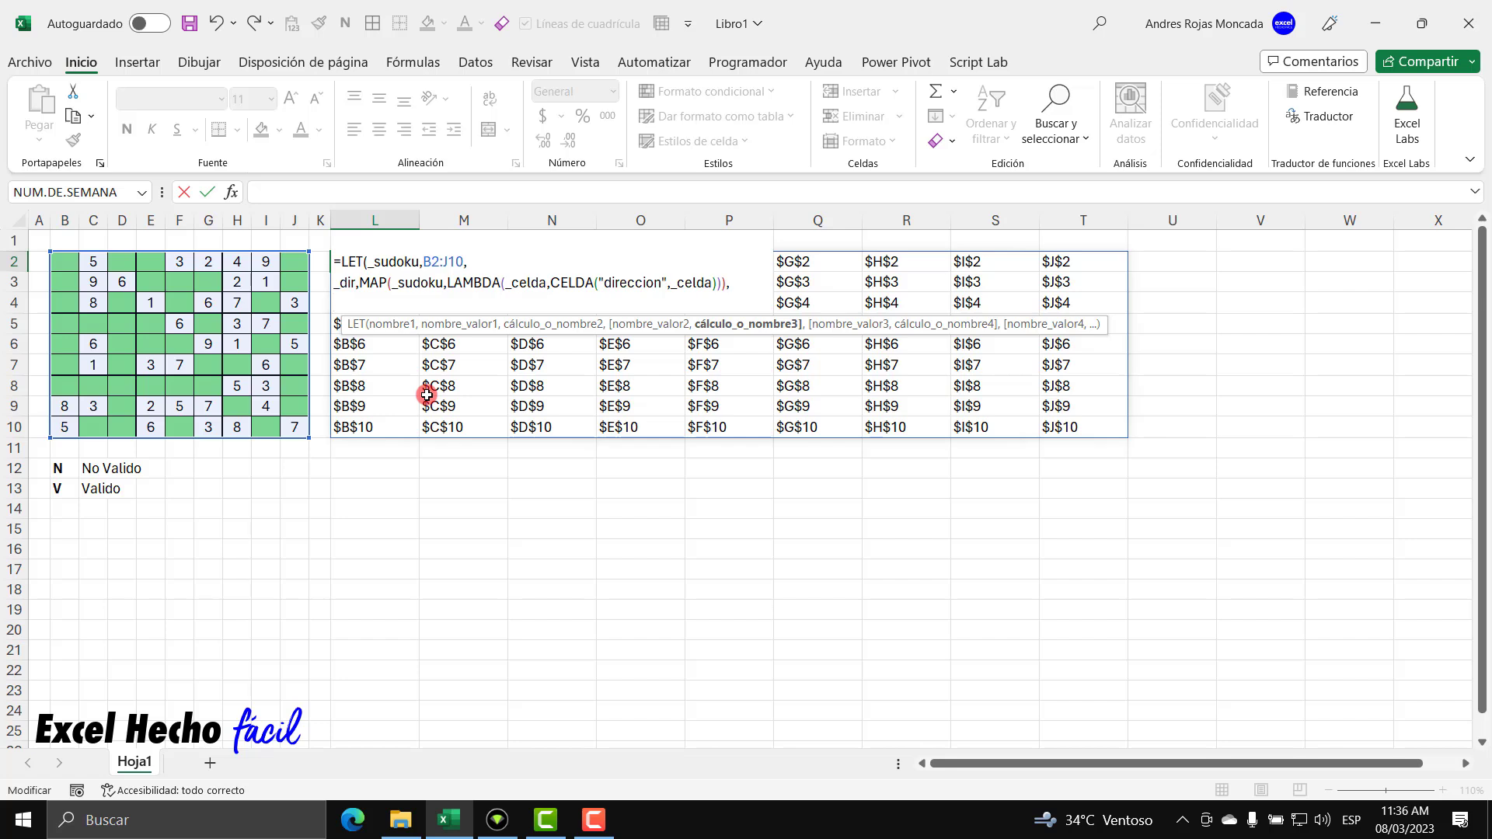
Define the name _ajustar in the LET formula as ENCOL(_dir)
{"action": "type", "text": "_aju"}
{"action": "key", "text": "BackSpace"}
{"action": "type", "text": "justar,"}
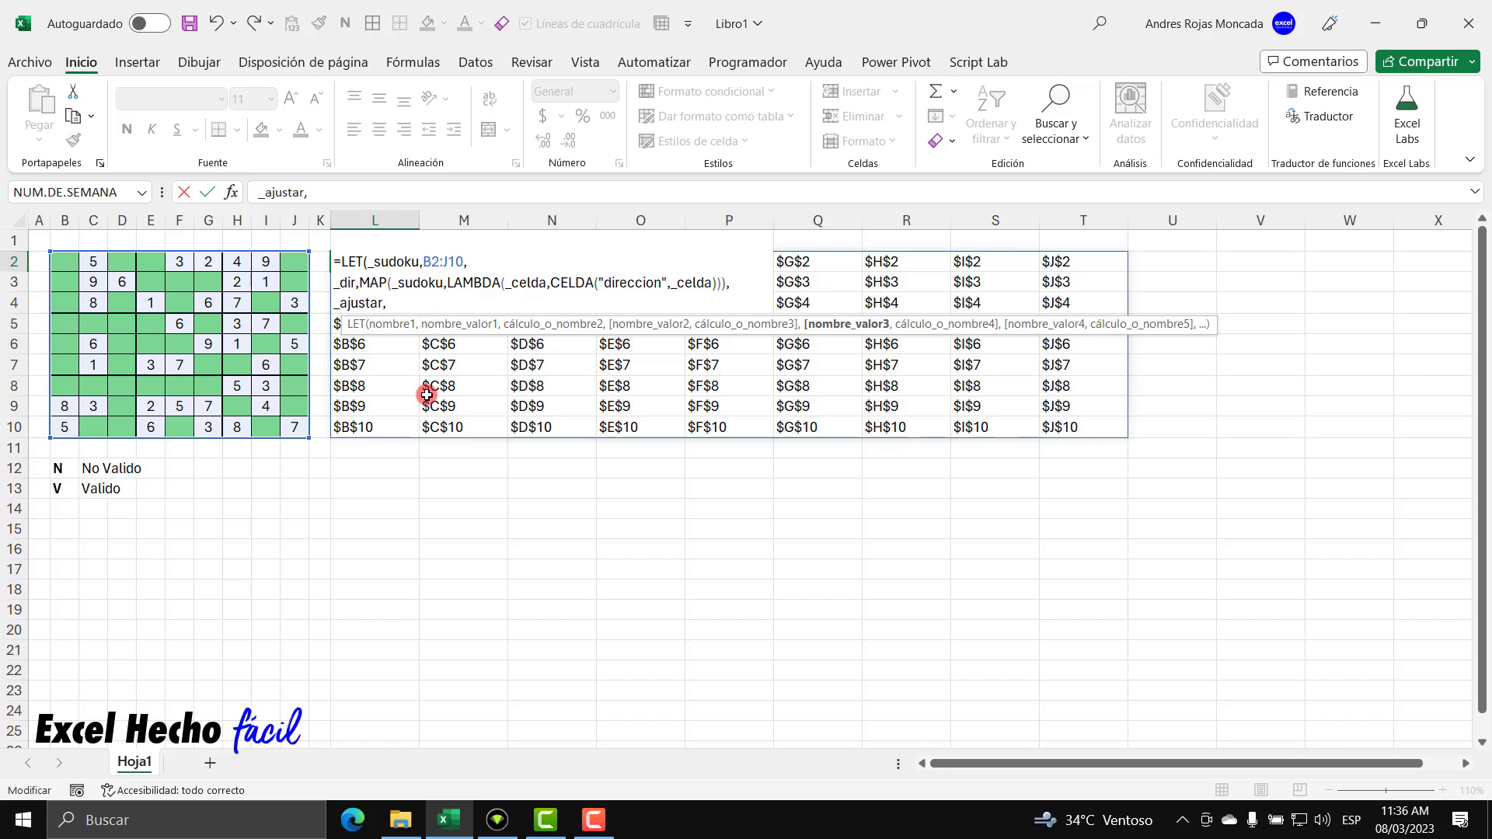
{"action": "type", "text": "ENCOL("}
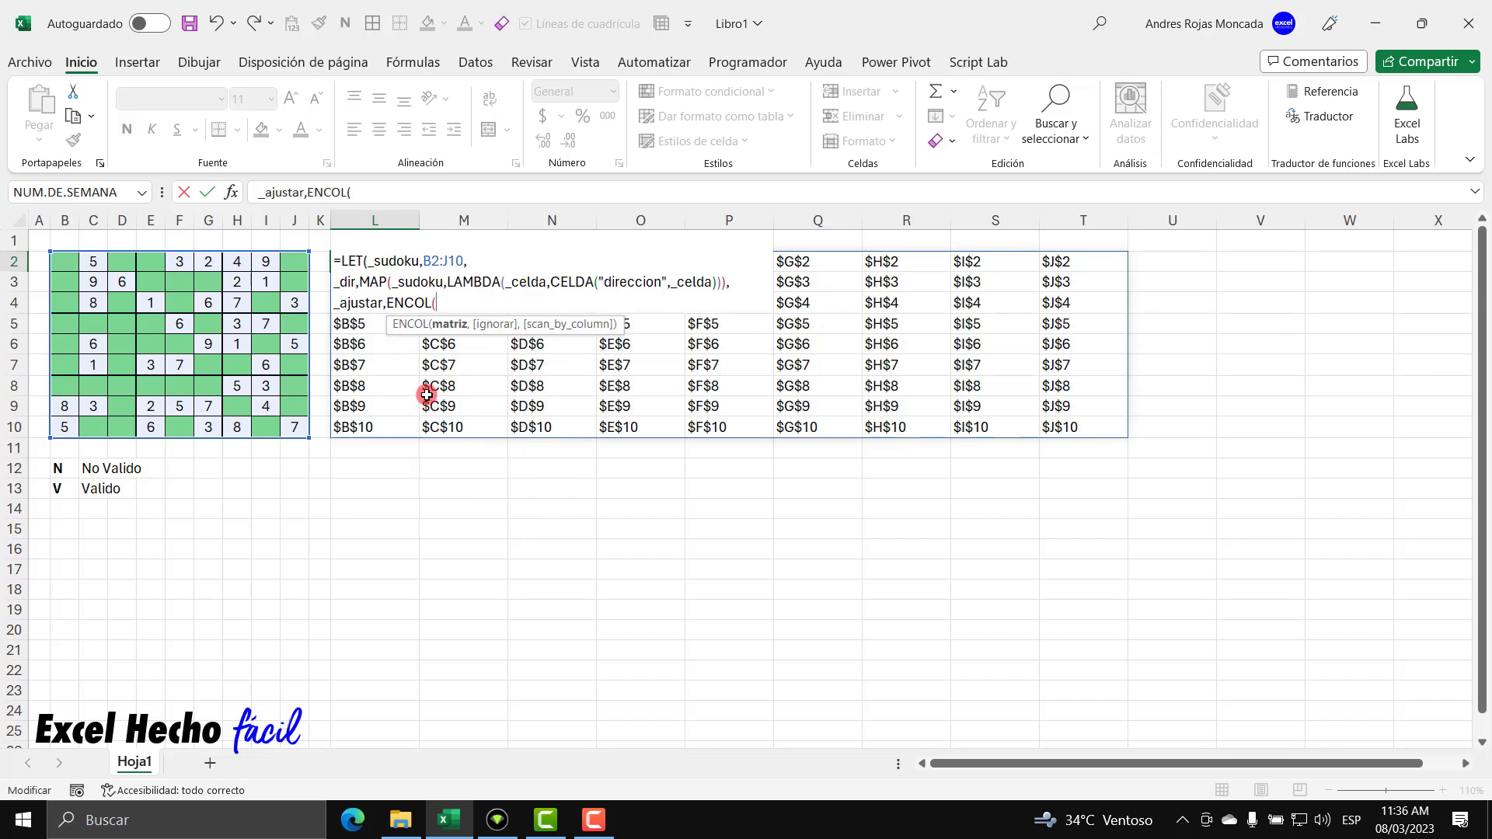
{"action": "type", "text": "("}
{"action": "key", "text": "BackSpace"}
{"action": "type", "text": "_dir))"}
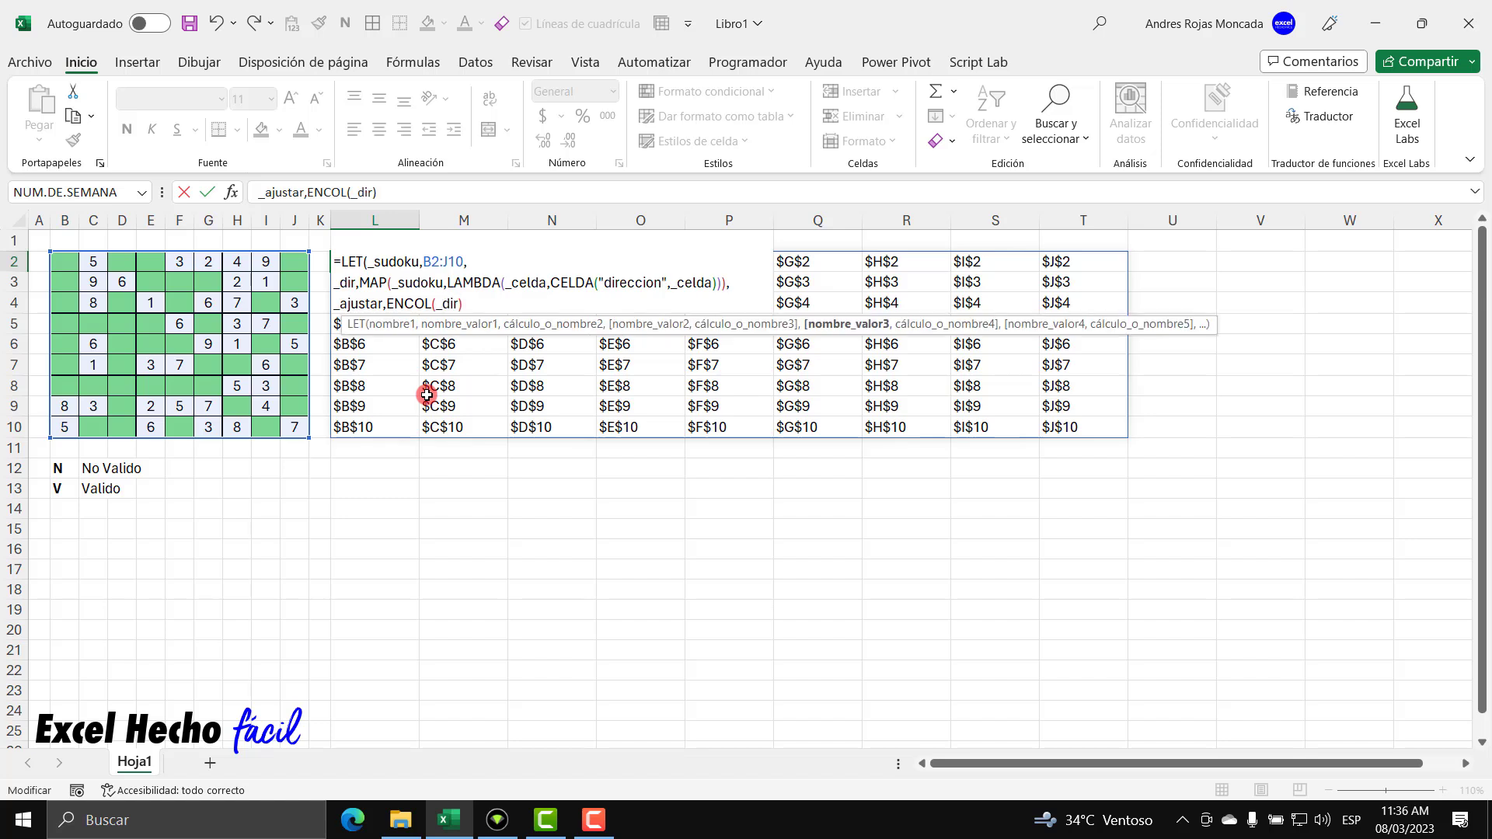
{"action": "key", "text": "BackSpace"}
Return _ajustar as the LET result and enter the formula in L2
{"action": "type", "text": ",_"}
{"action": "key", "text": "Tab"}
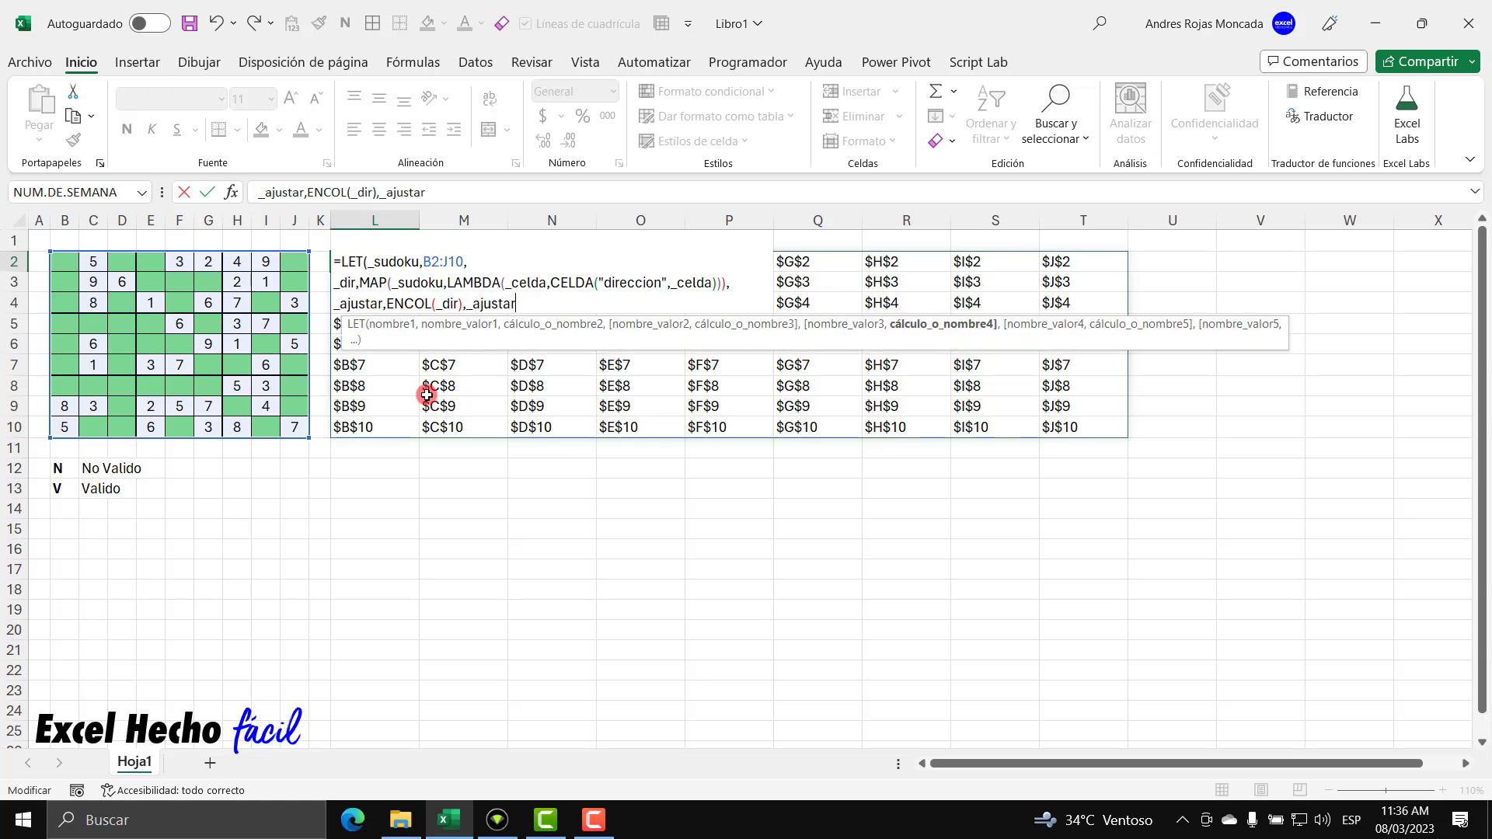
{"action": "type", "text": ")"}
{"action": "key", "text": "Return"}
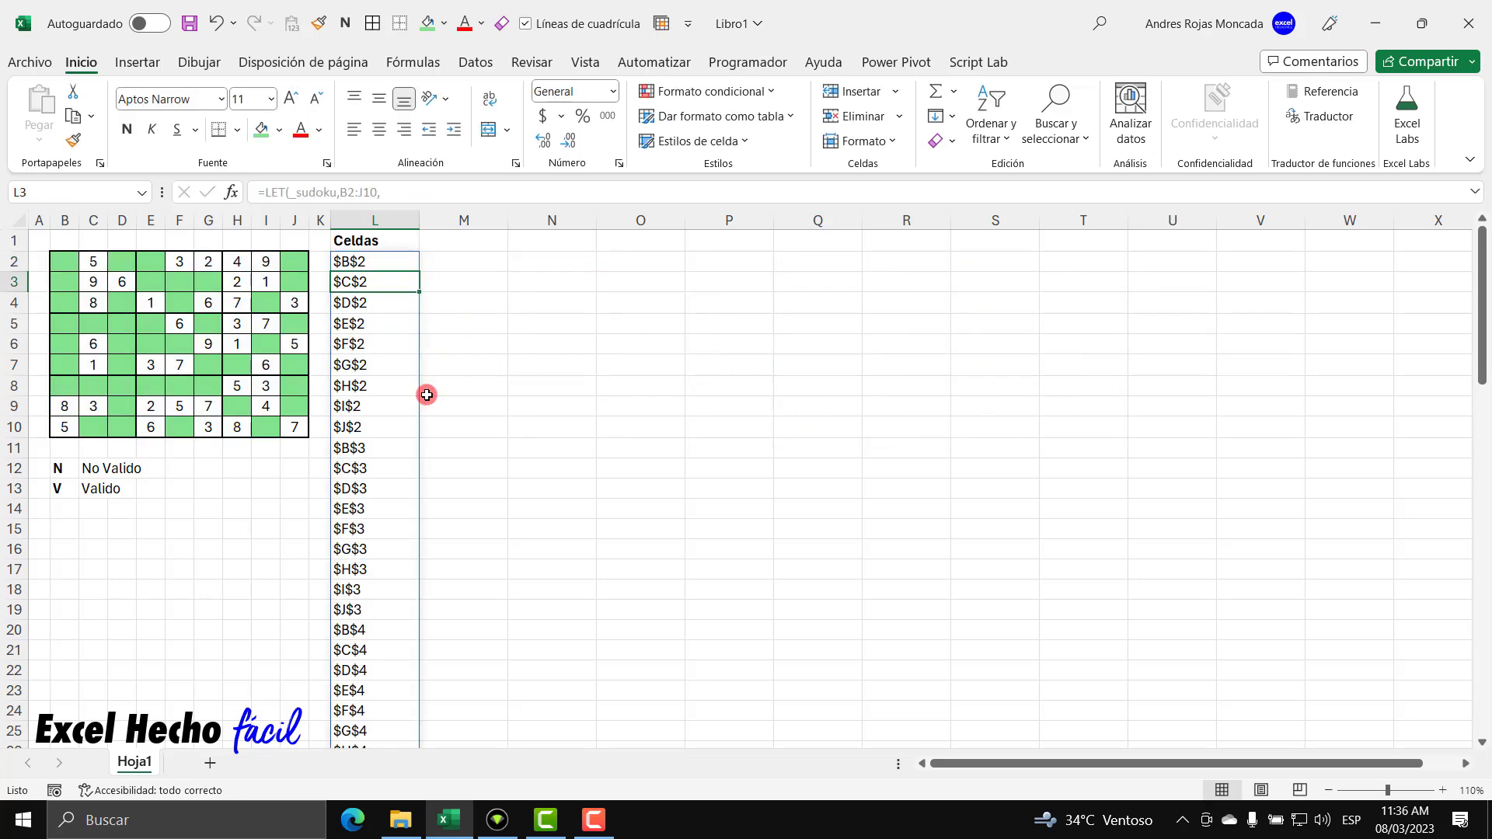
Examine the single-column list of cell addresses under the Celdas header from L2 to its last row
{"action": "left_click", "coordinate": [384, 262]}
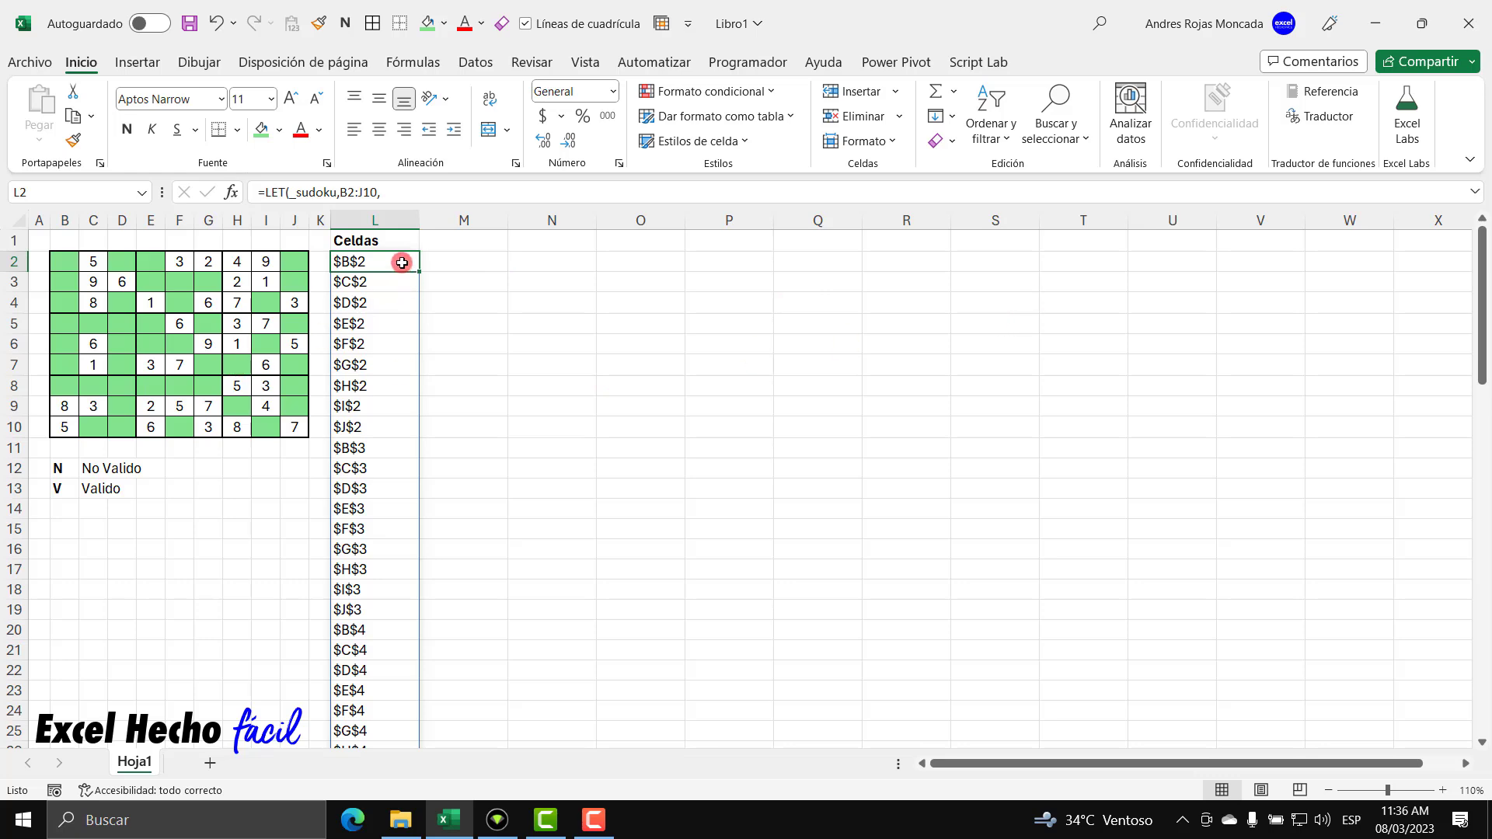
{"action": "key", "text": "ctrl+Down"}
{"action": "key", "text": "ctrl+Up"}
{"action": "key", "text": "Down"}
{"action": "key", "text": "ctrl+shift+Down"}
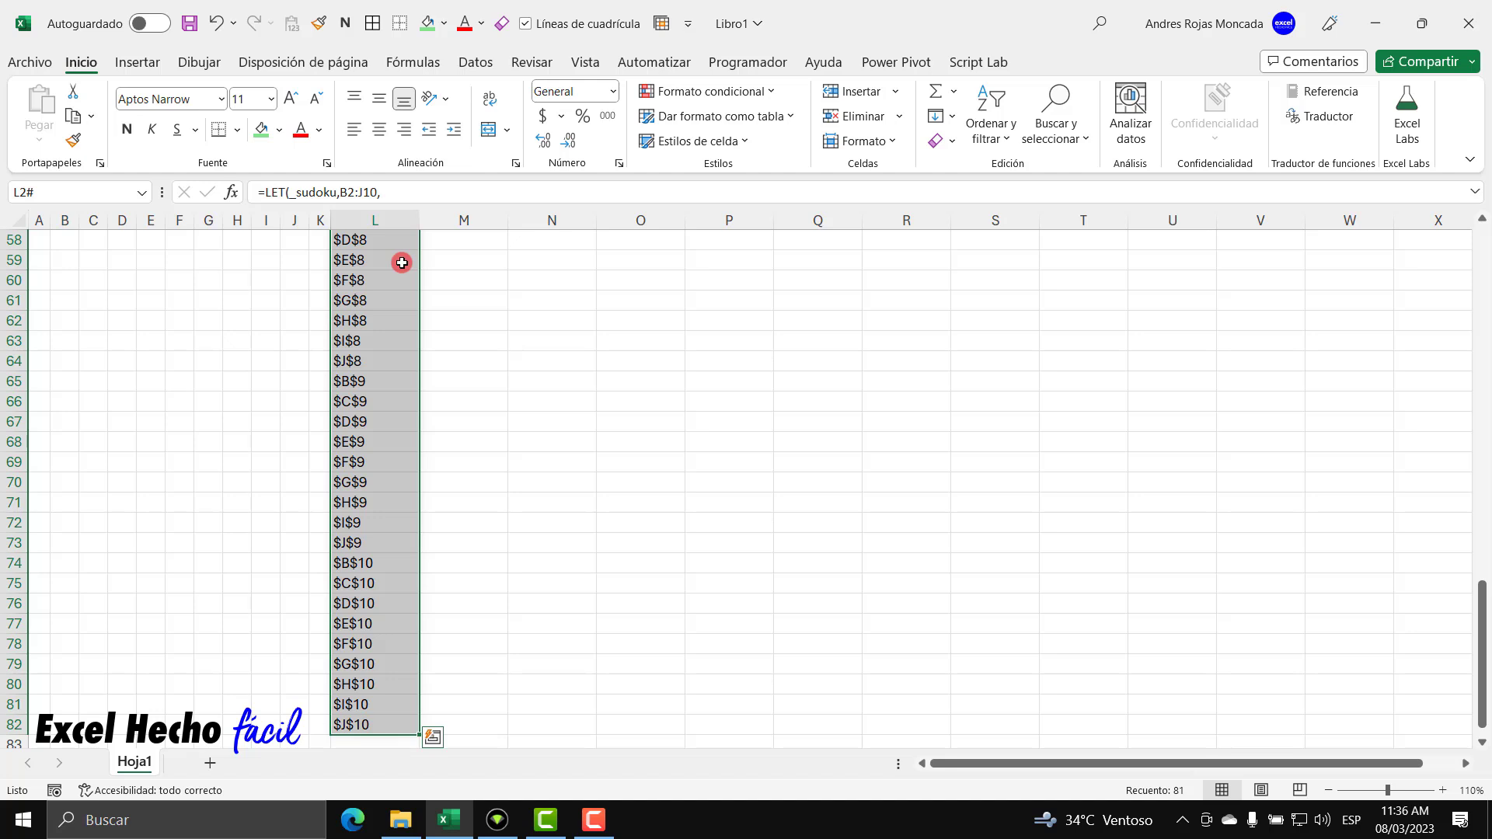
{"action": "key", "text": "ctrl+Up"}
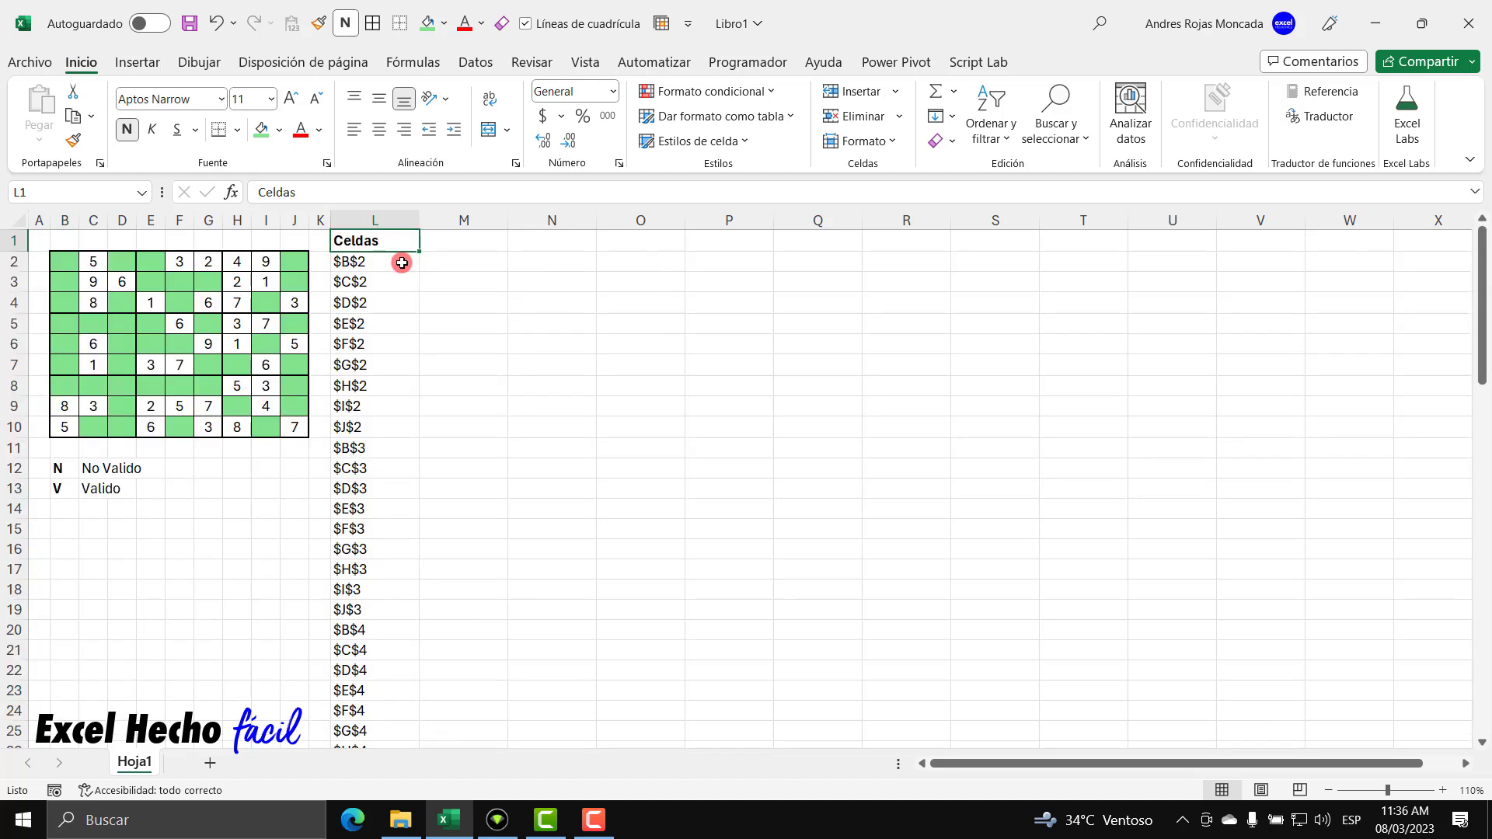
{"action": "left_click", "coordinate": [401, 263]}
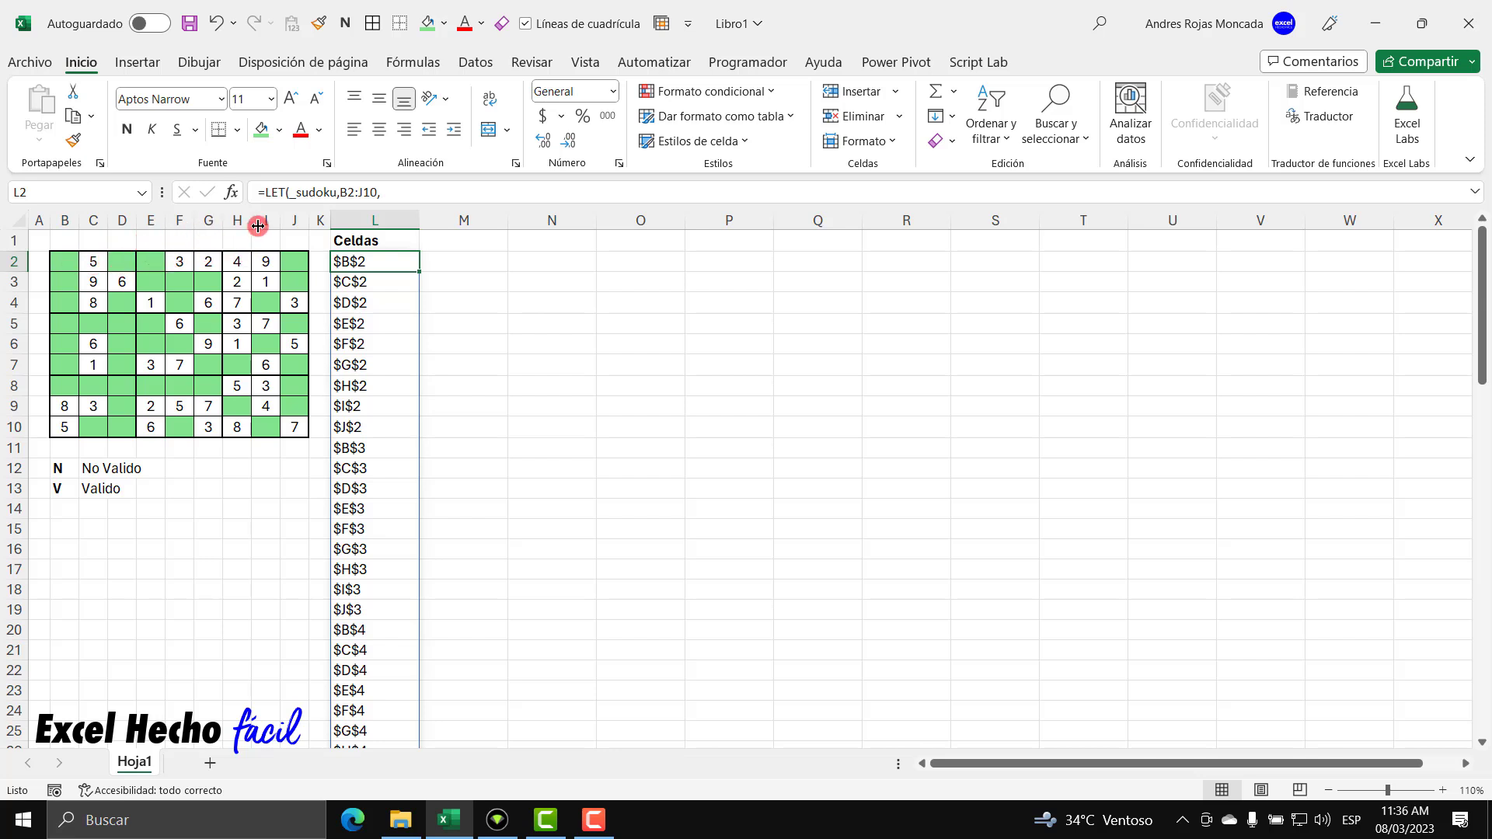
Reopen the LET formula in L2 and remove the final _ajustar result together with its closing parenthesis
{"action": "left_click_drag", "start_coordinate": [378, 279], "coordinate": [380, 425]}
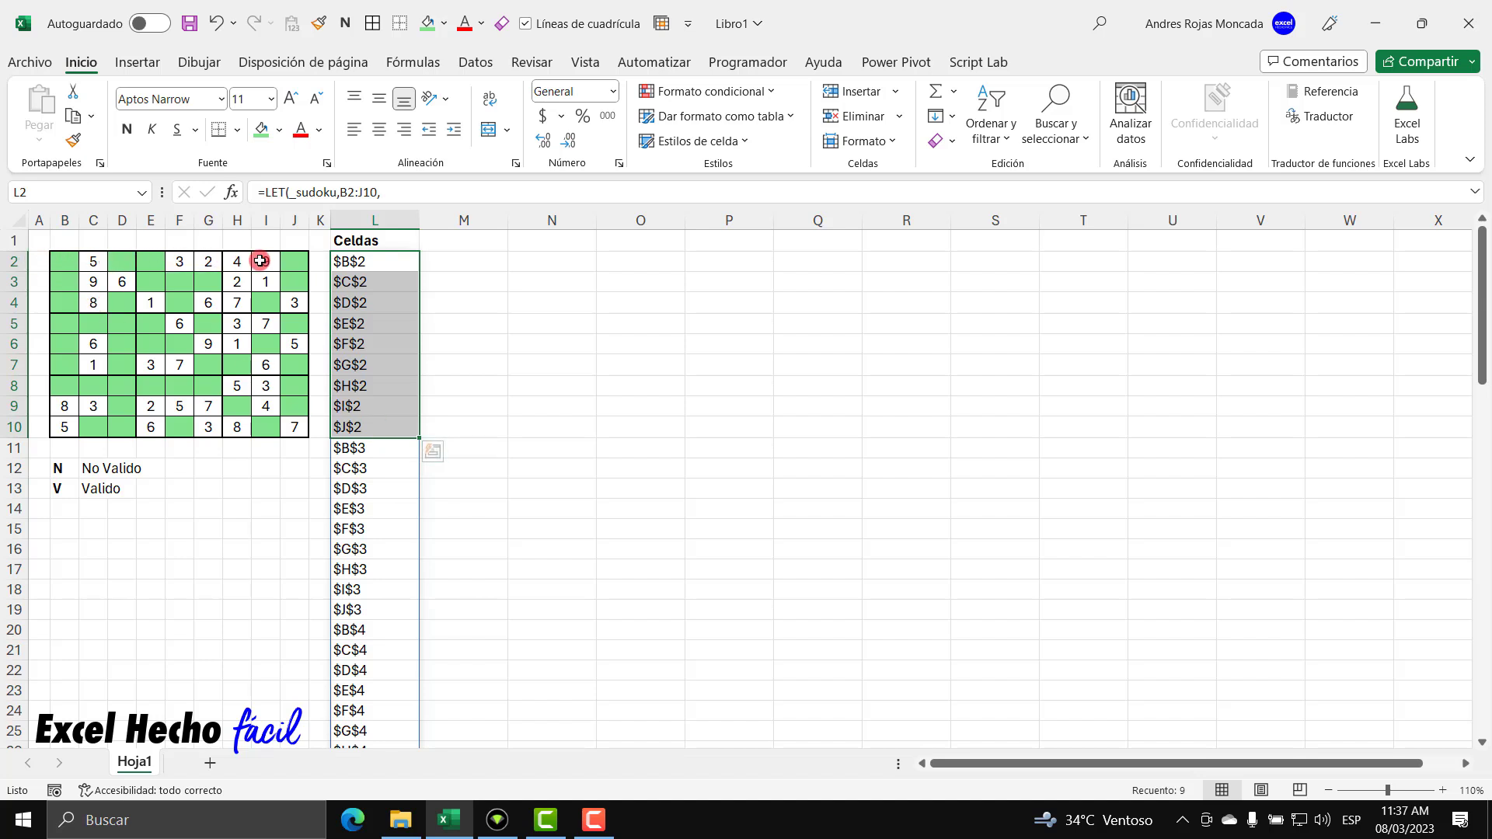
{"action": "left_click_drag", "start_coordinate": [383, 447], "coordinate": [376, 608]}
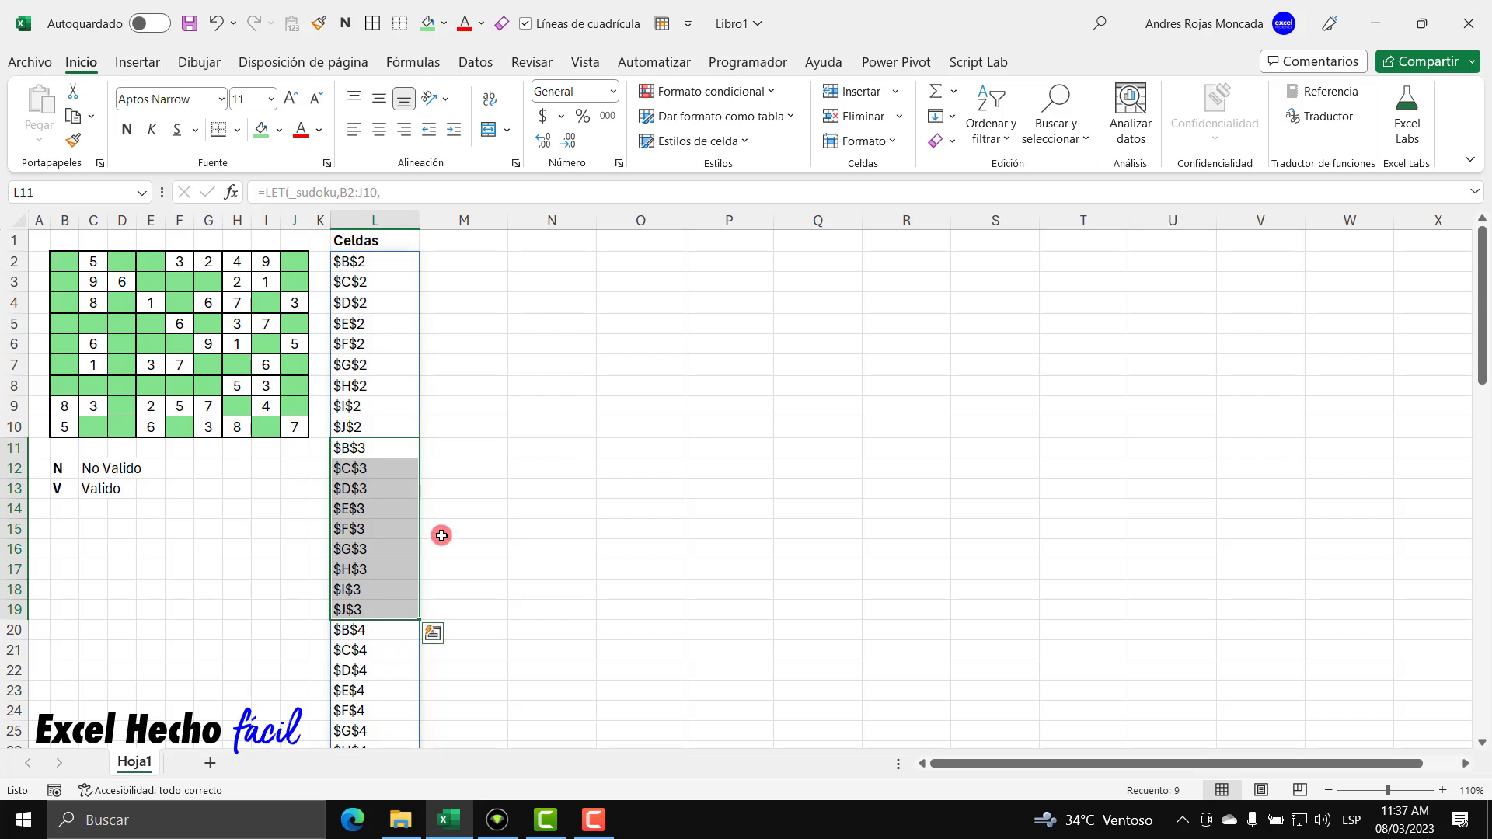
{"action": "left_click", "coordinate": [360, 266]}
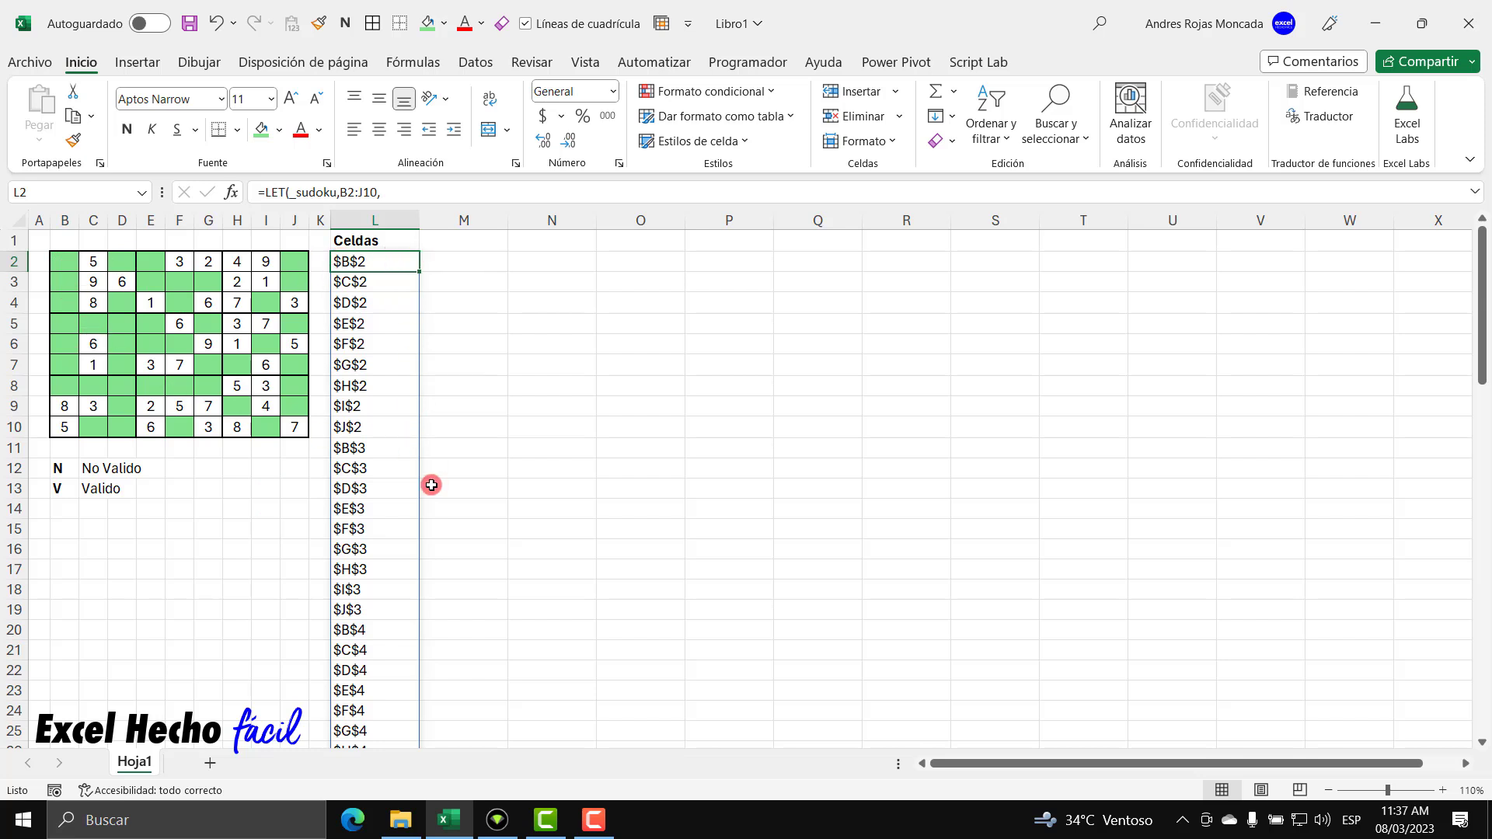
{"action": "key", "text": "F2"}
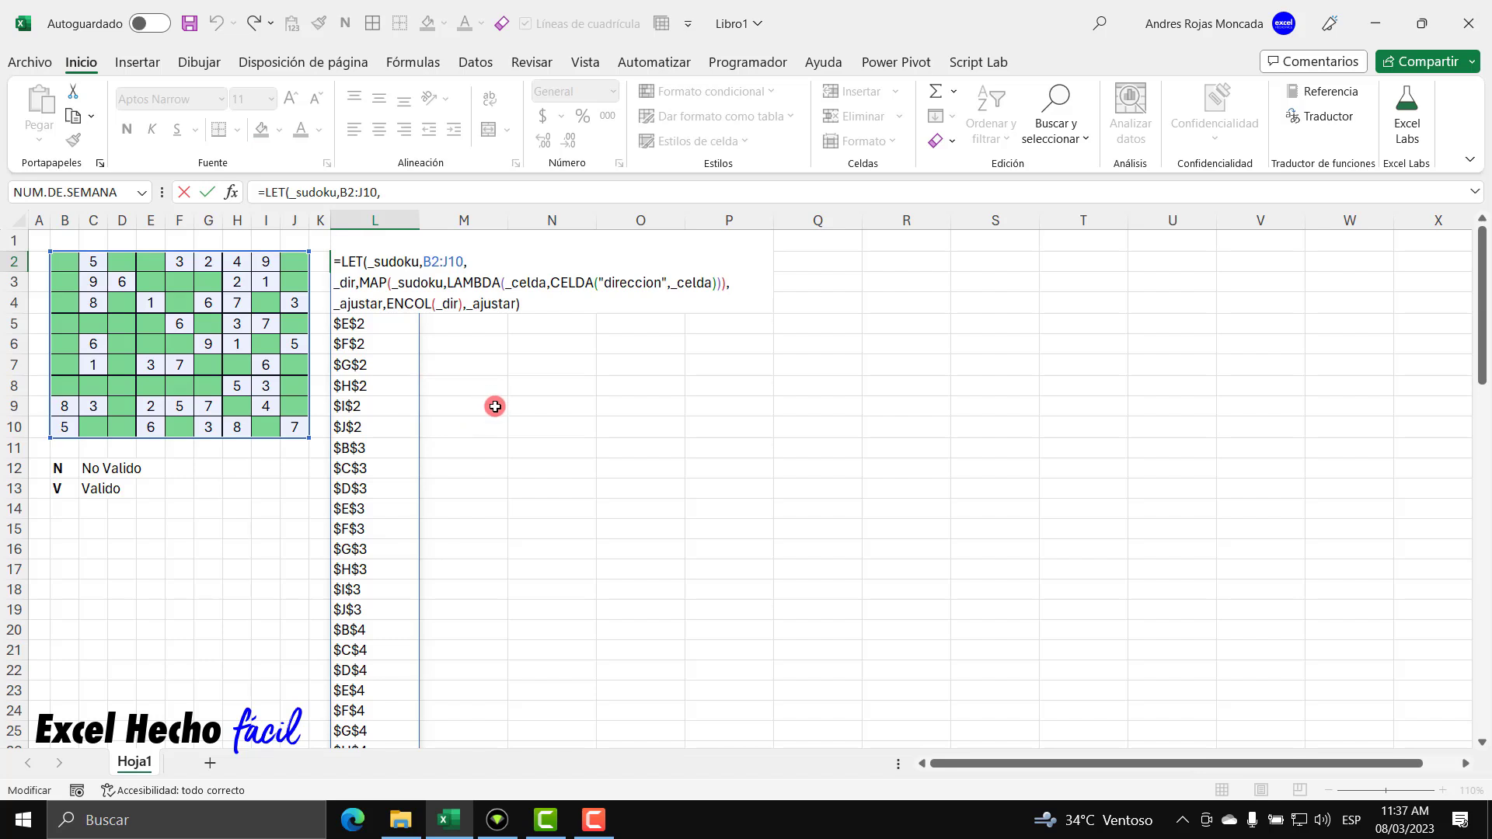
{"action": "key", "text": "BackSpace"}
{"action": "key", "text": "BackSpace"}
{"action": "key", "text": "BackSpace"}
{"action": "key", "text": "BackSpace"}
{"action": "key", "text": "BackSpace"}
{"action": "key", "text": "BackSpace"}
{"action": "key", "text": "BackSpace"}
{"action": "key", "text": "BackSpace"}
{"action": "key", "text": "BackSpace"}
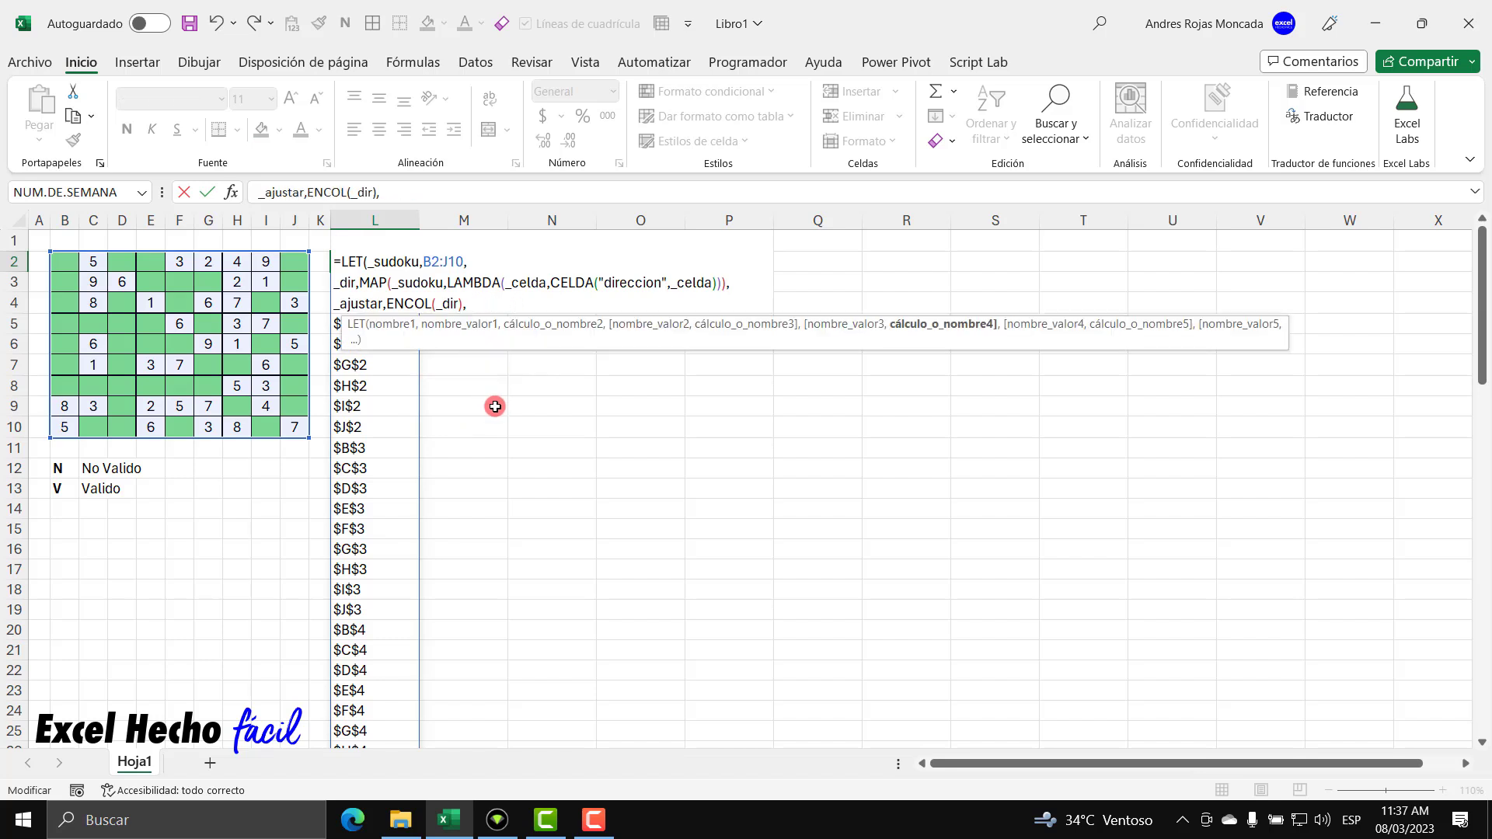
On a new line, return SUSTITUIR(_ajustar,"$","") as the LET result to strip the dollar signs, and enter the formula in L2
{"action": "key", "text": "alt+Return"}
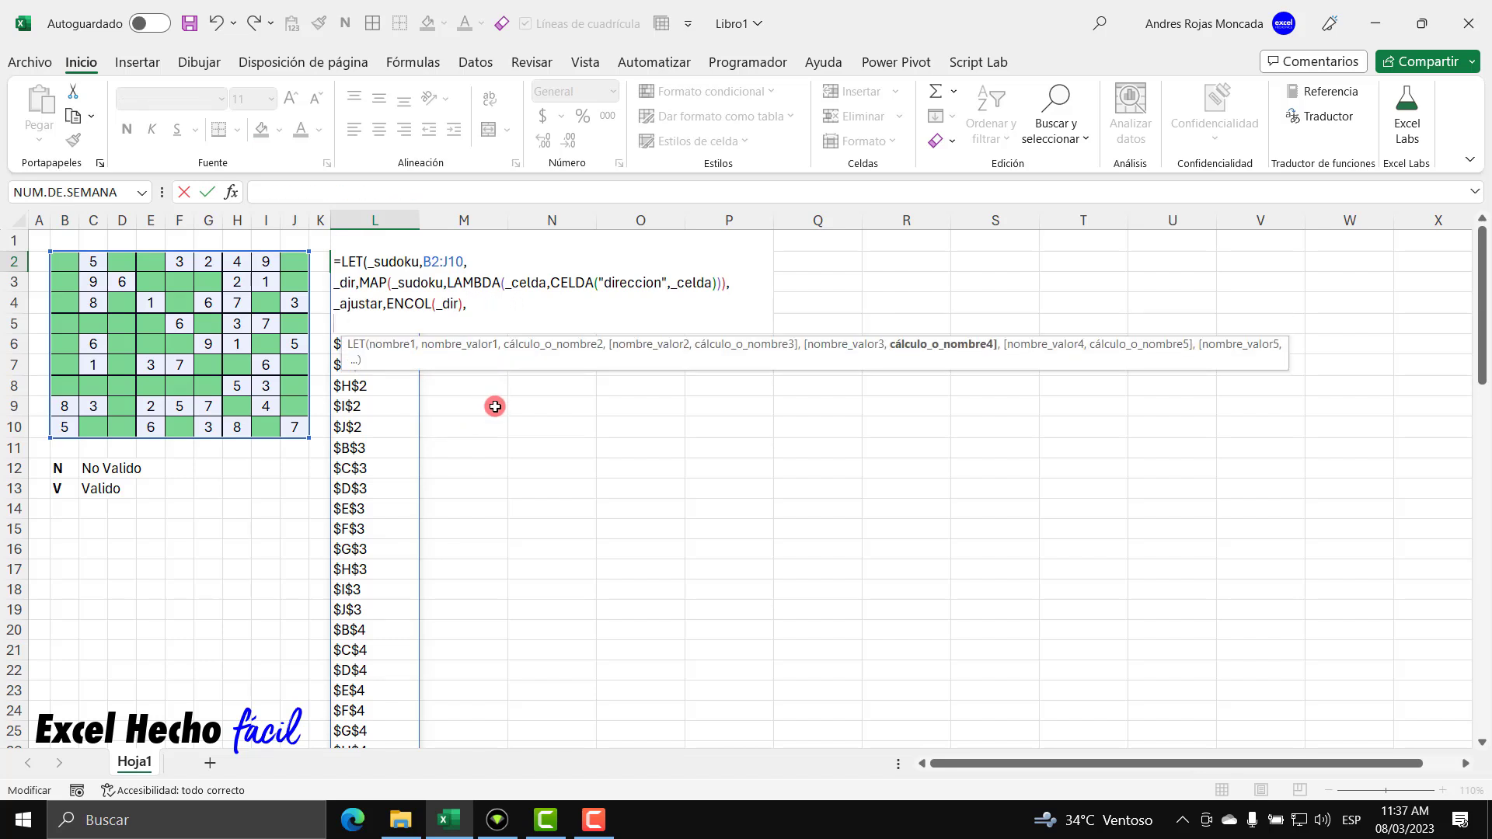
{"action": "type", "text": "SUS"}
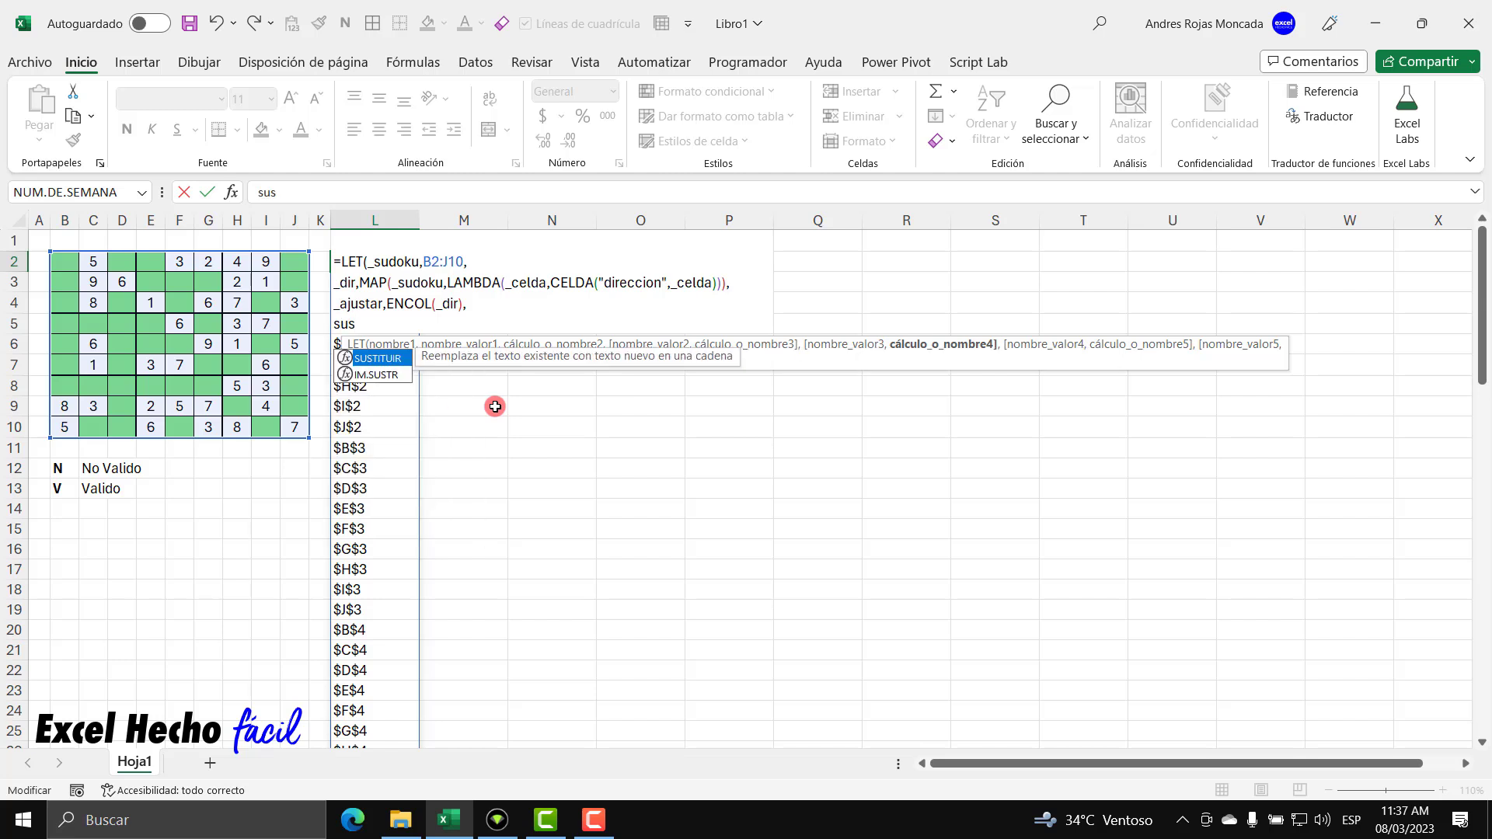
{"action": "key", "text": "Tab"}
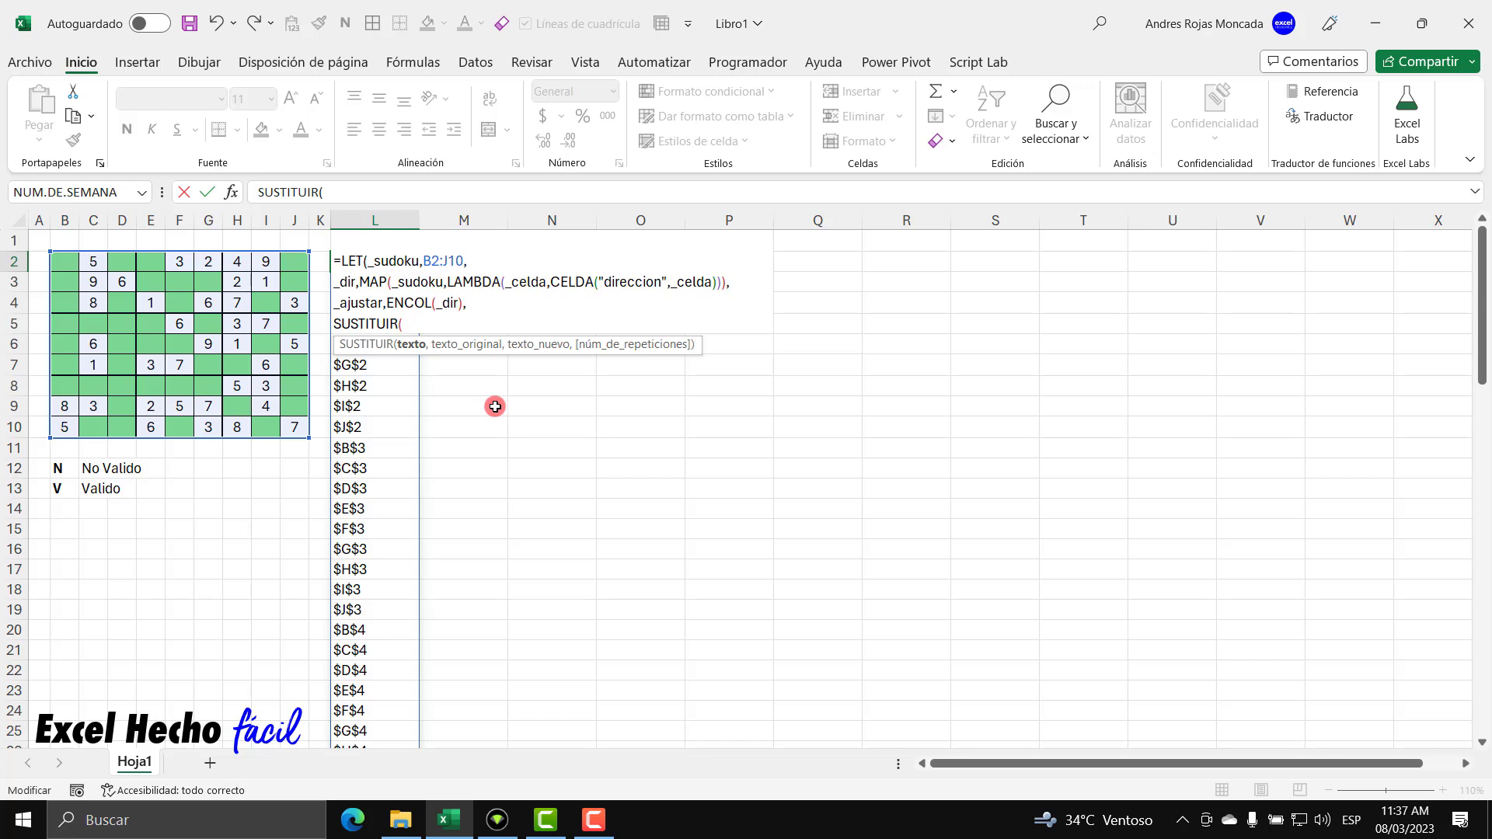
{"action": "type", "text": "_ajustar,"}
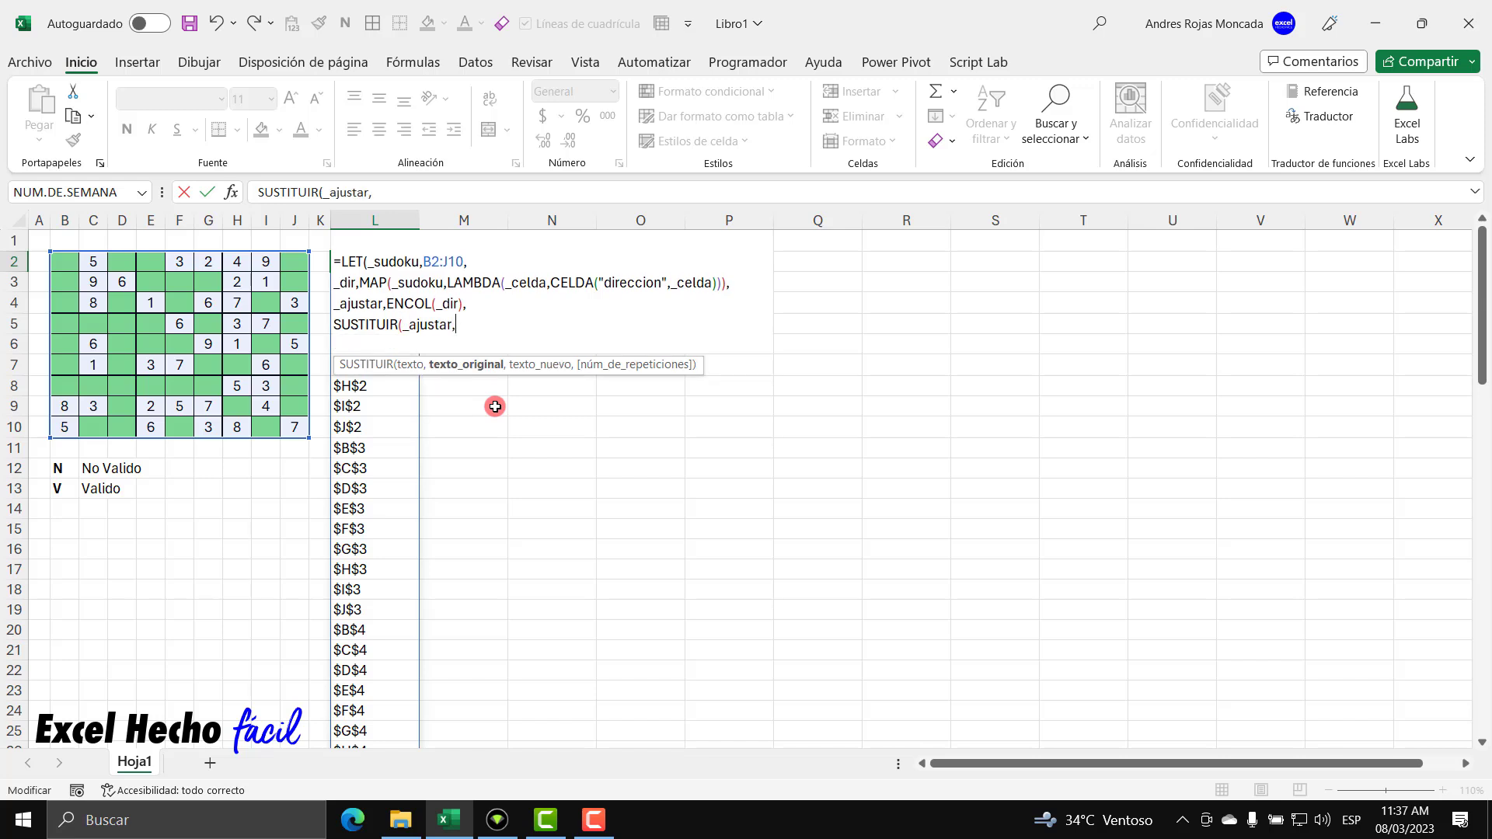
{"action": "left_click", "coordinate": [413, 364]}
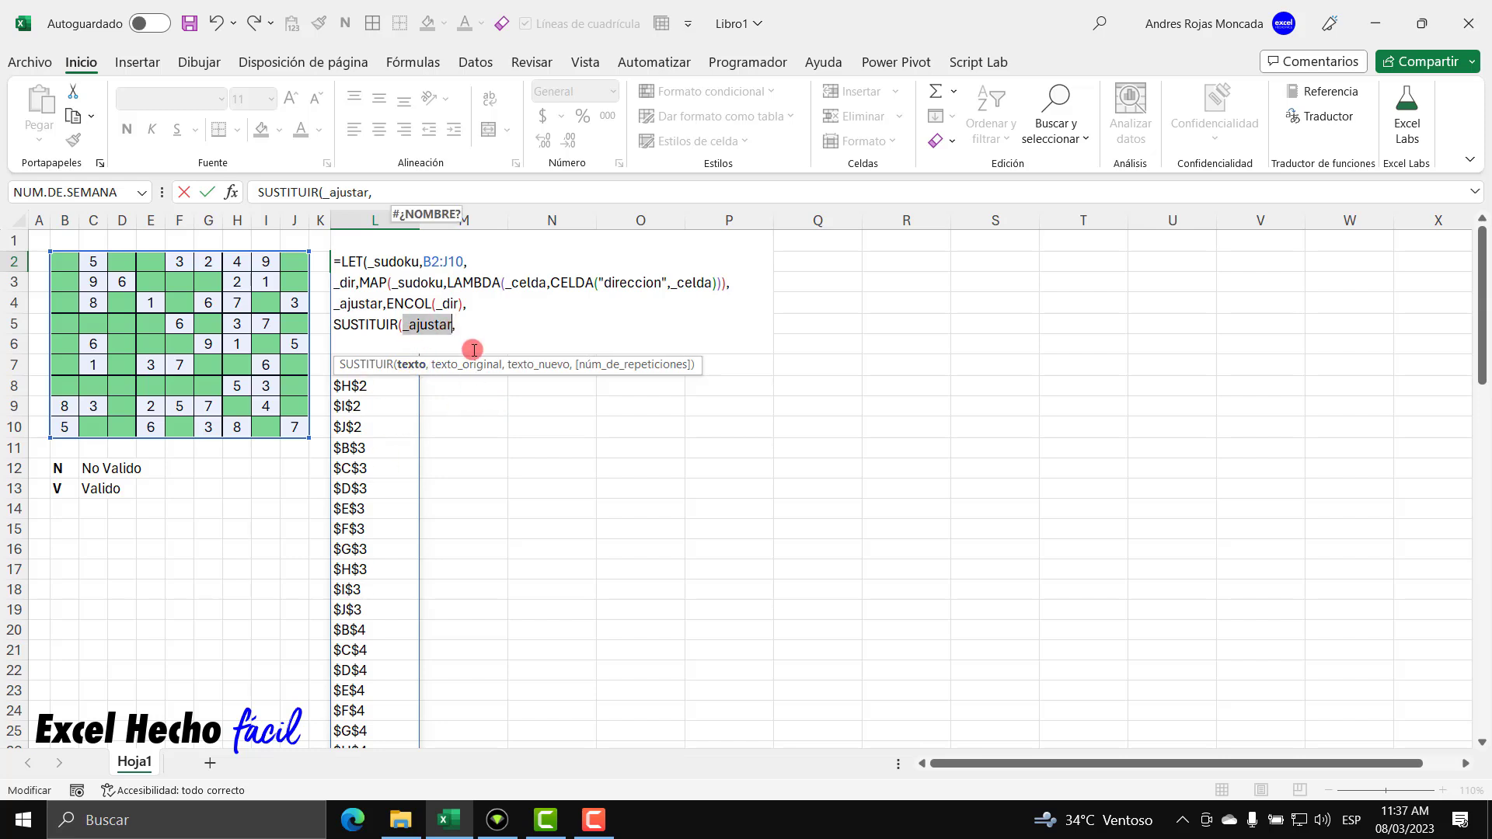
{"action": "left_click", "coordinate": [457, 326]}
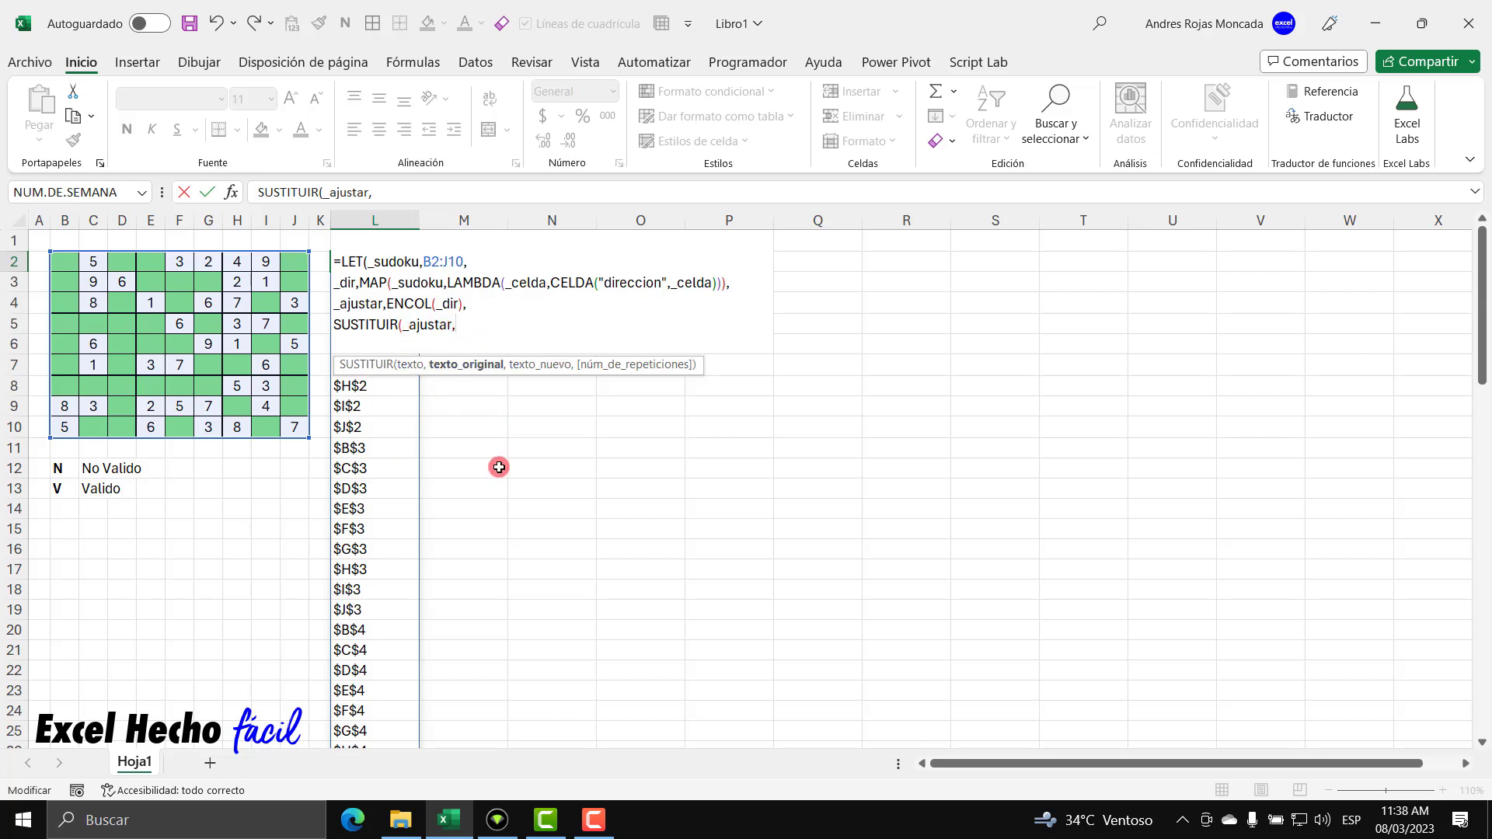
{"action": "type", "text": "\"$\",\"\""}
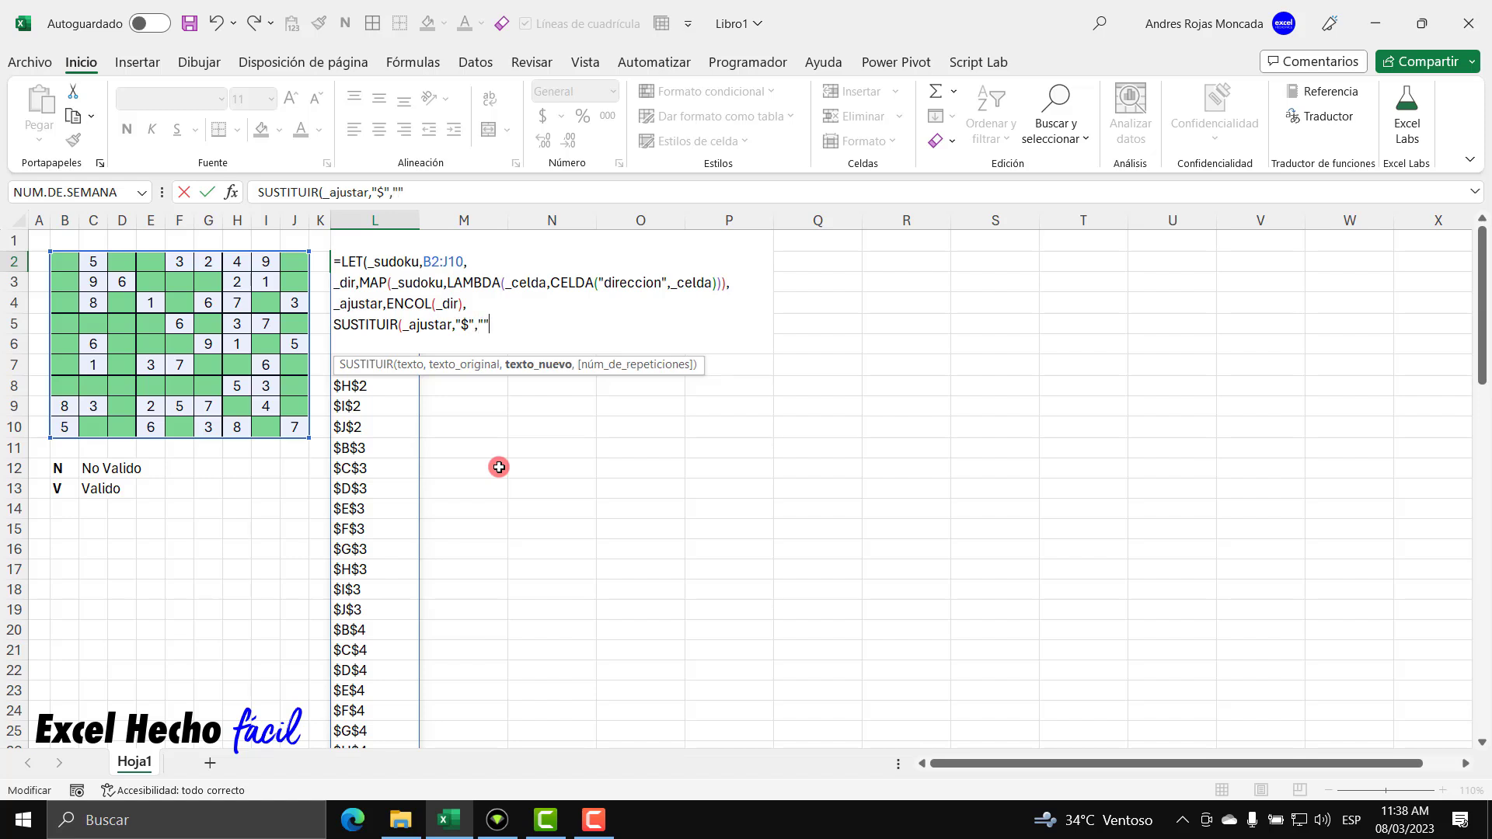
{"action": "type", "text": "))"}
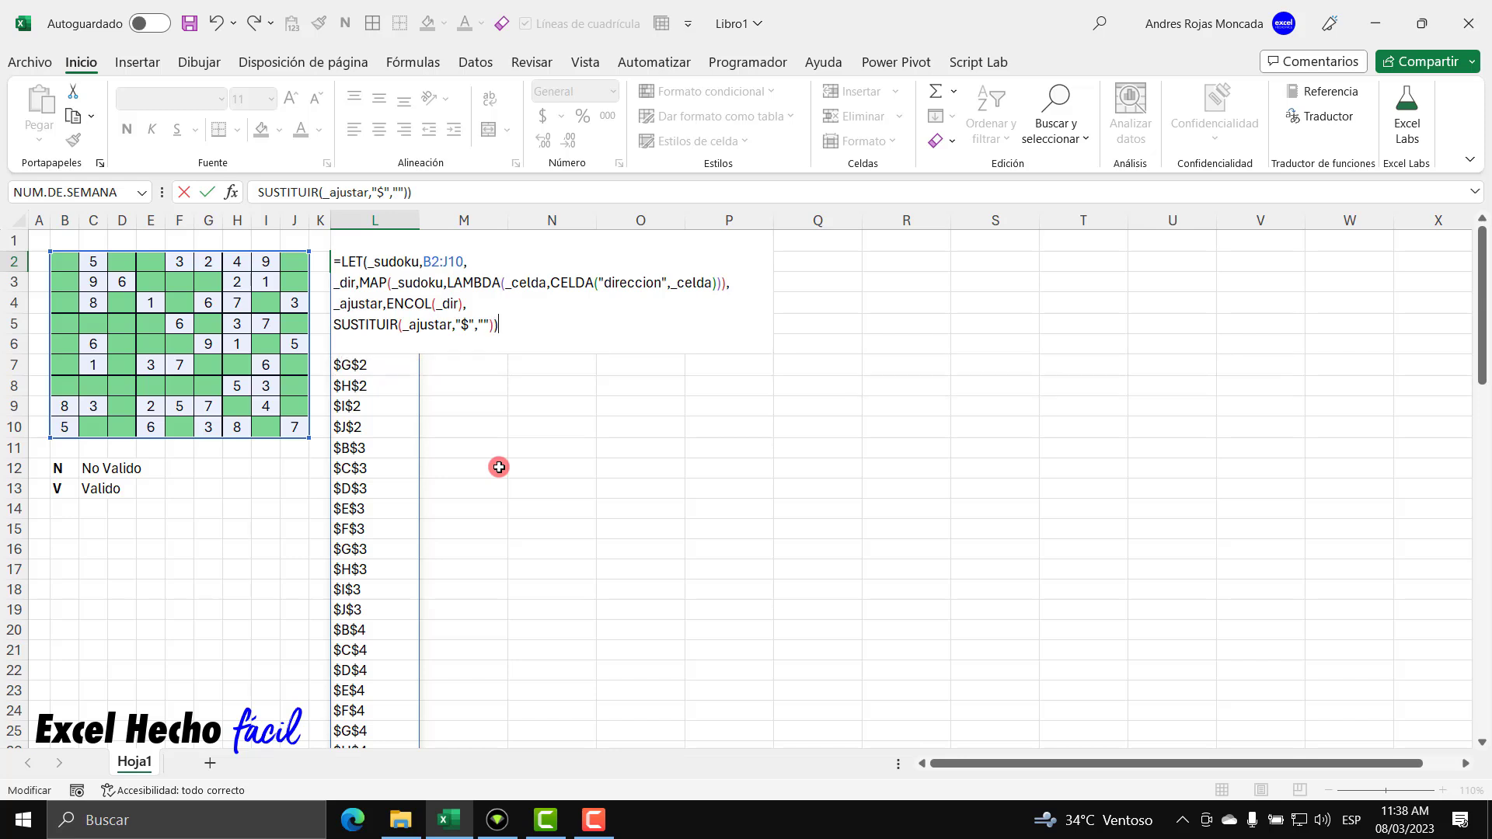
{"action": "key", "text": "Return"}
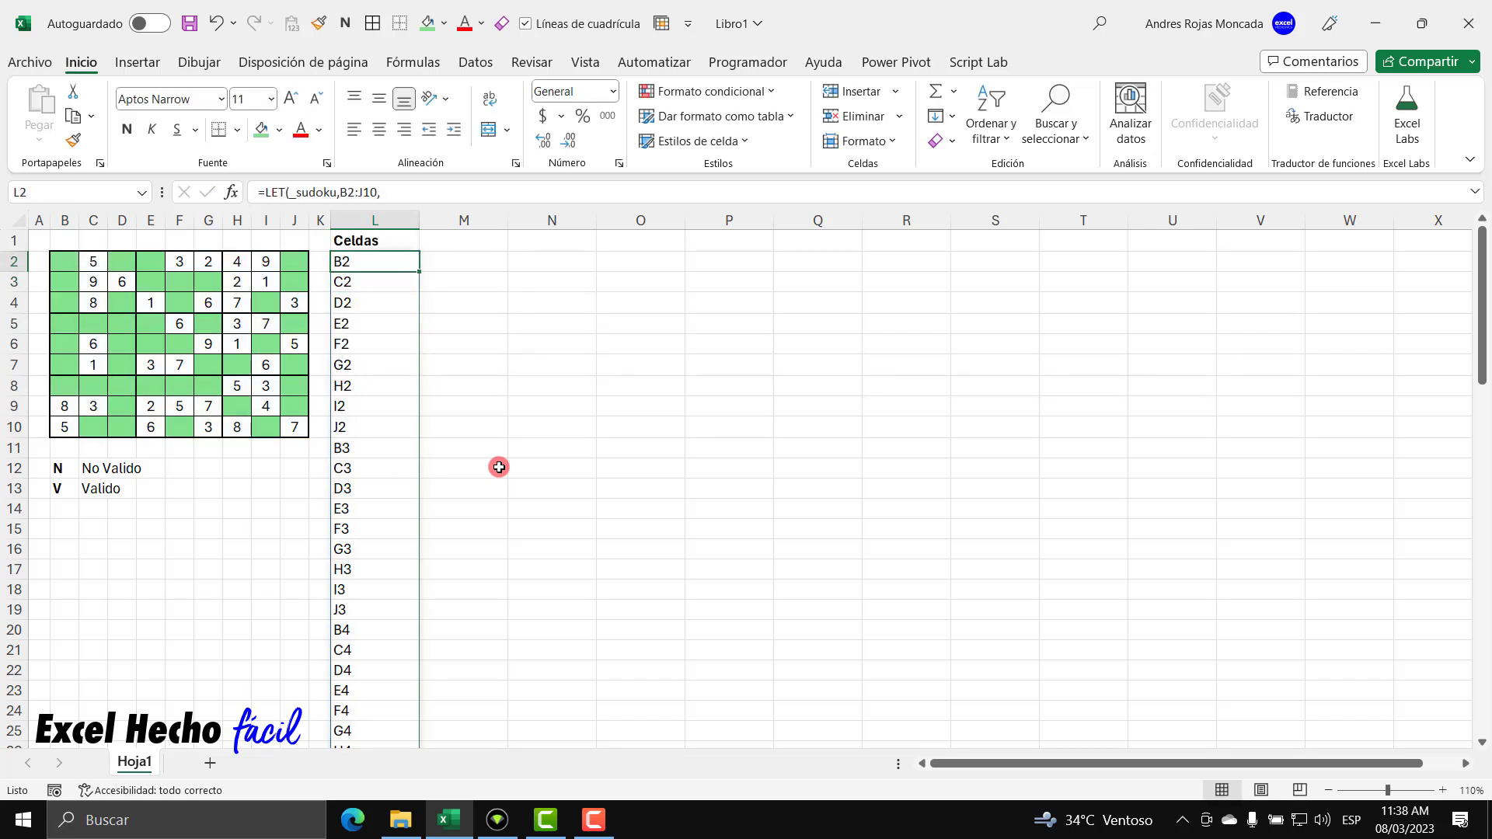
Examine the cell addresses without dollar signs listed under the Celdas header in column L
{"action": "key", "text": "ctrl+Down"}
{"action": "key", "text": "ctrl+Up"}
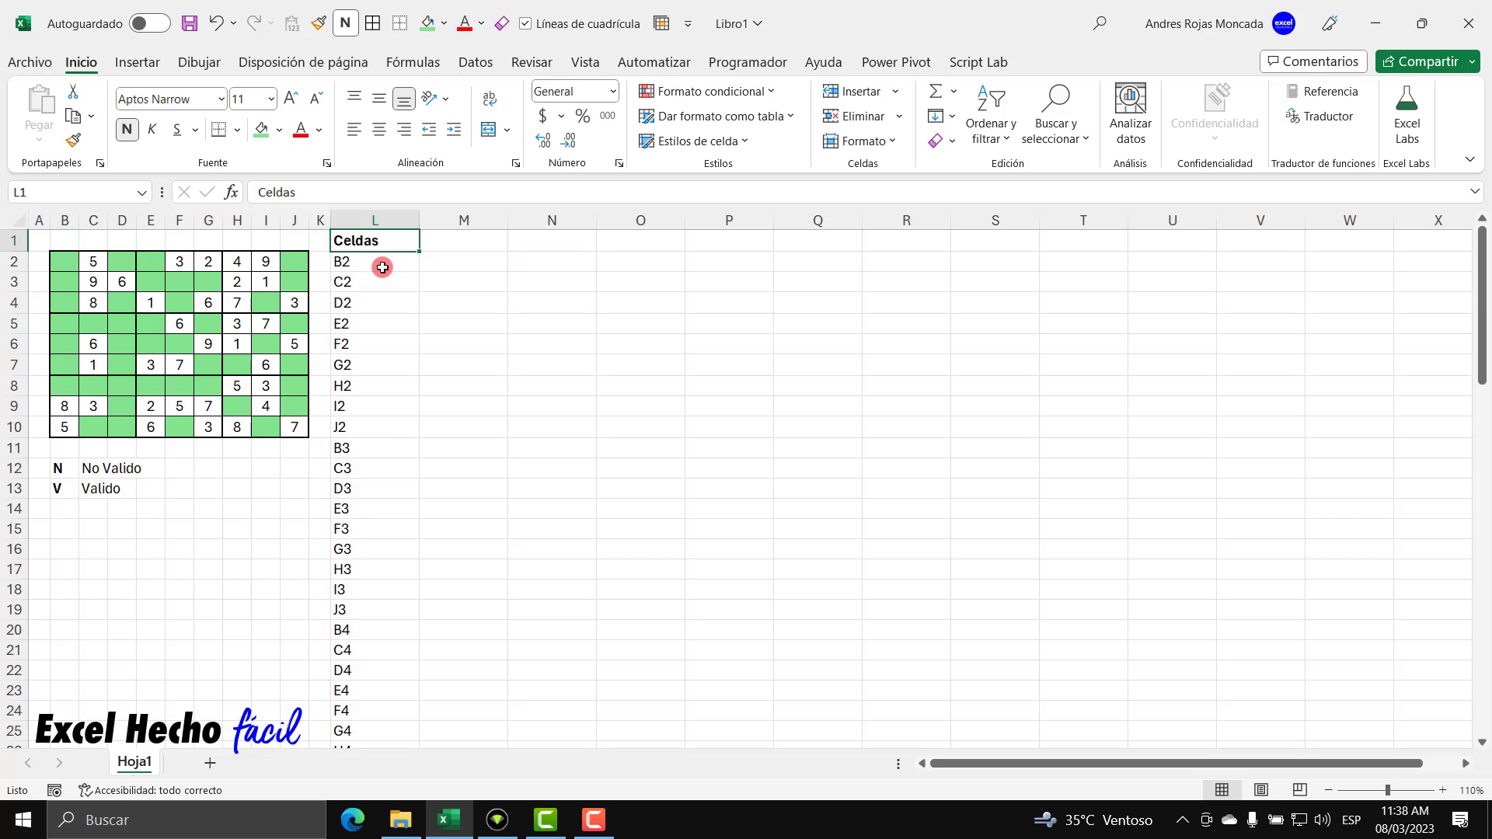
{"action": "left_click", "coordinate": [437, 242]}
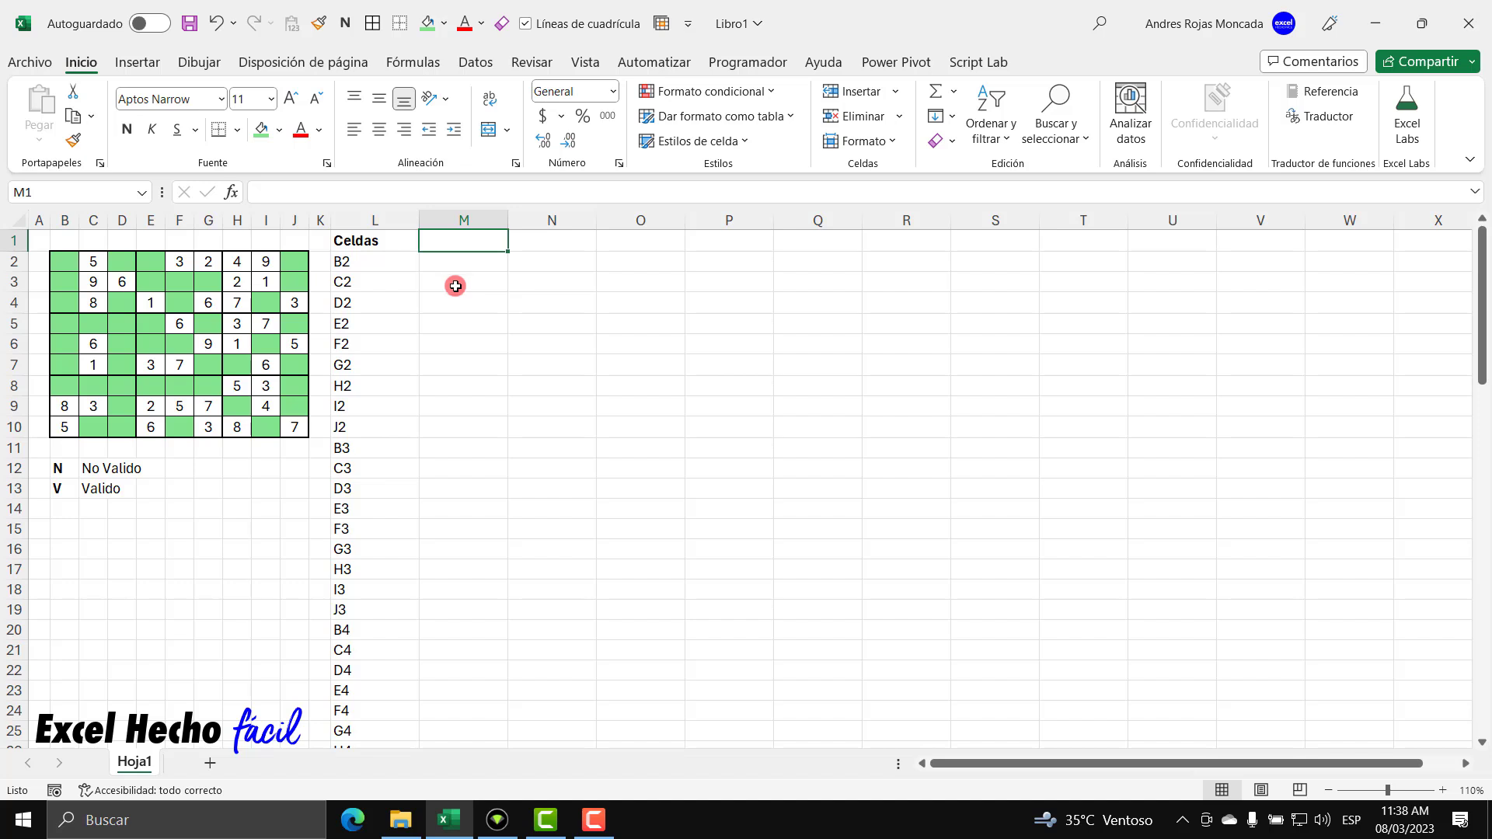
{"action": "left_click", "coordinate": [379, 265]}
{"action": "left_click", "coordinate": [375, 278]}
{"action": "left_click", "coordinate": [376, 300]}
{"action": "left_click", "coordinate": [377, 319]}
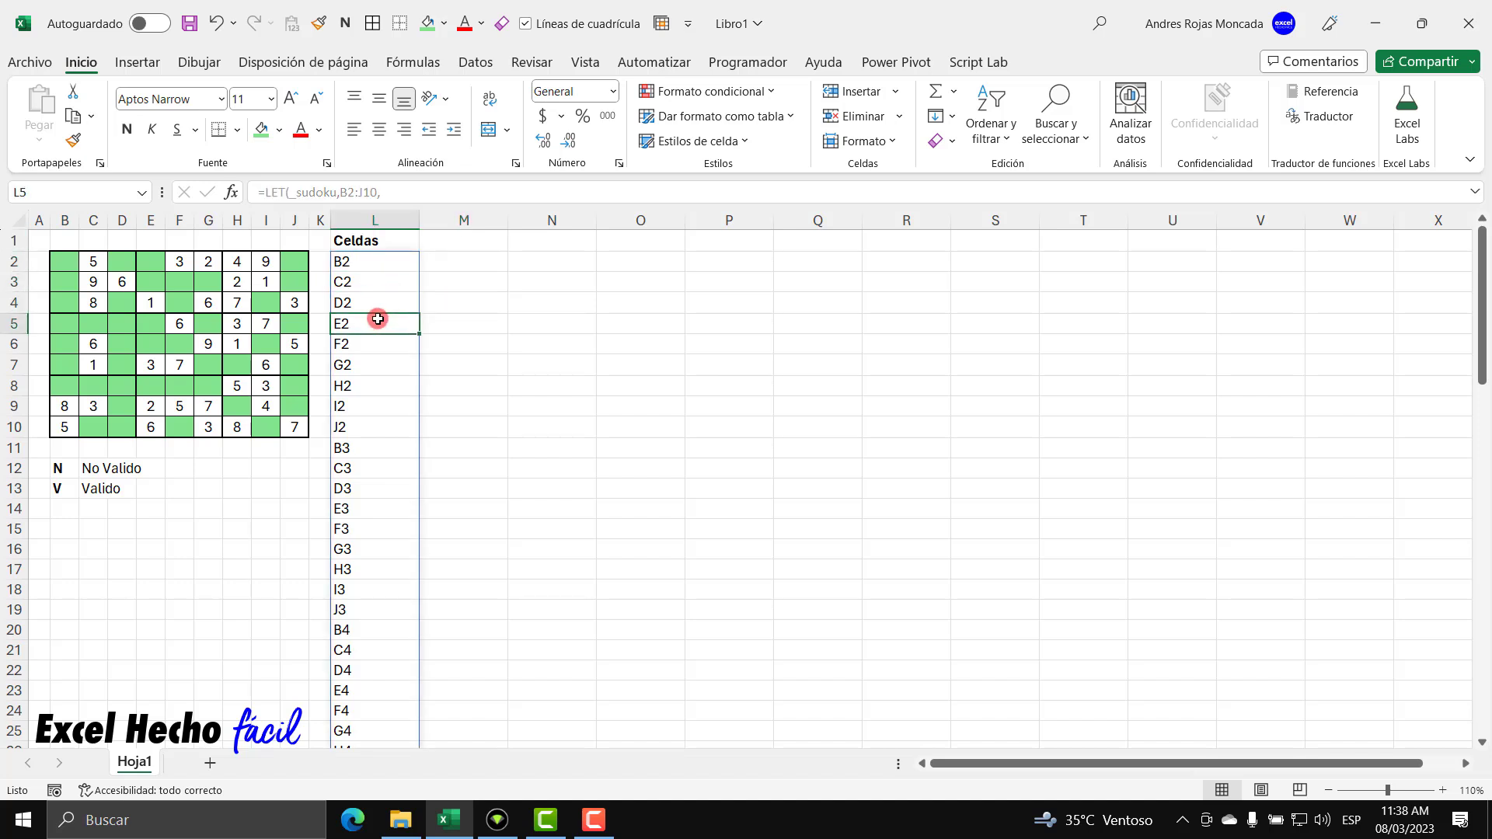
{"action": "left_click", "coordinate": [383, 283]}
{"action": "left_click", "coordinate": [389, 303]}
{"action": "left_click", "coordinate": [391, 322]}
Examine the row, column and 3x3 block that belong to grid cells B2 and F6, and compare with the Celdas list
{"action": "left_click_drag", "start_coordinate": [64, 262], "coordinate": [299, 263]}
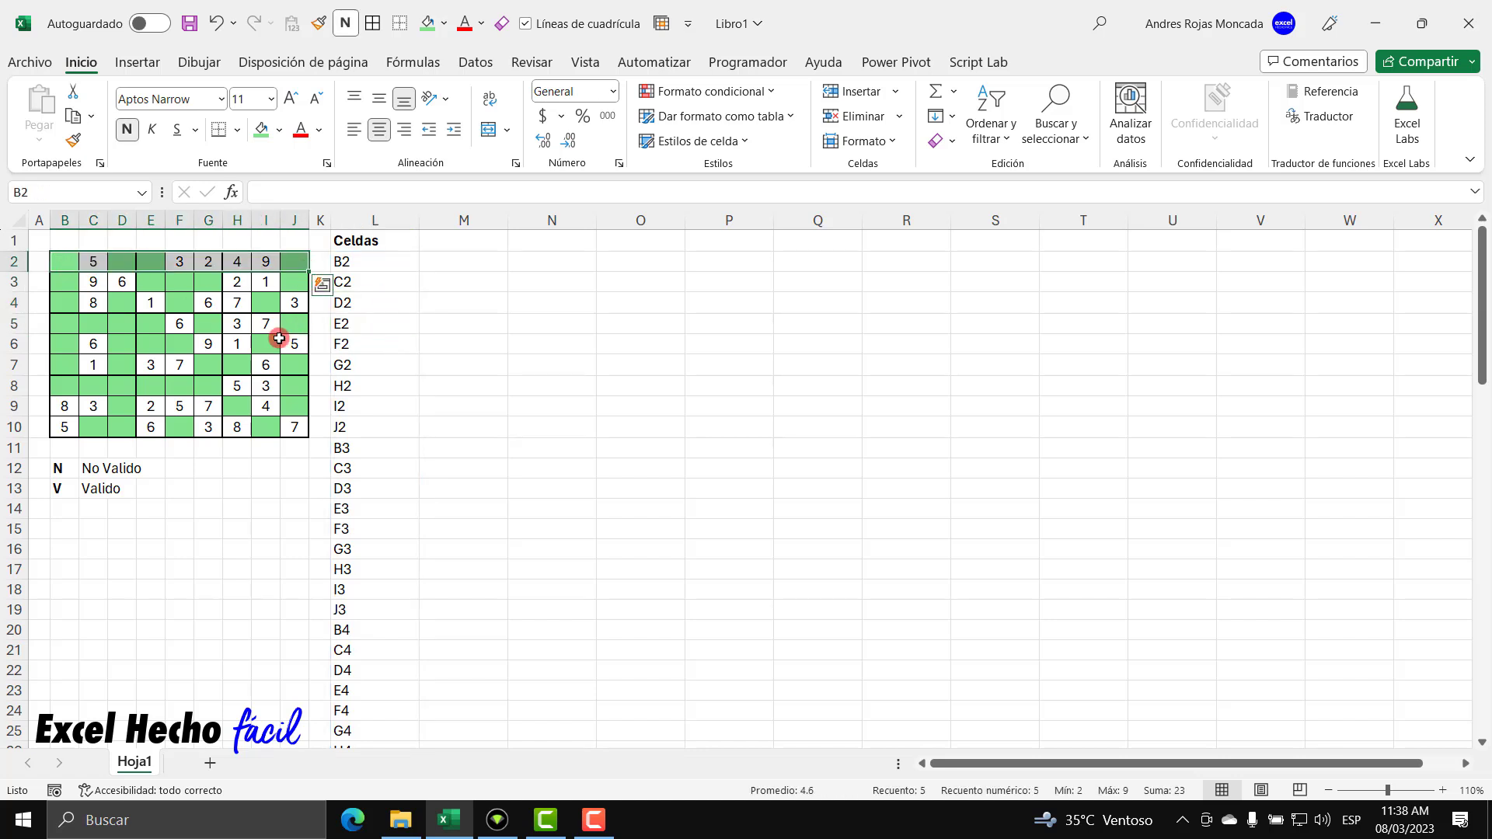
{"action": "left_click_drag", "start_coordinate": [64, 262], "coordinate": [67, 406]}
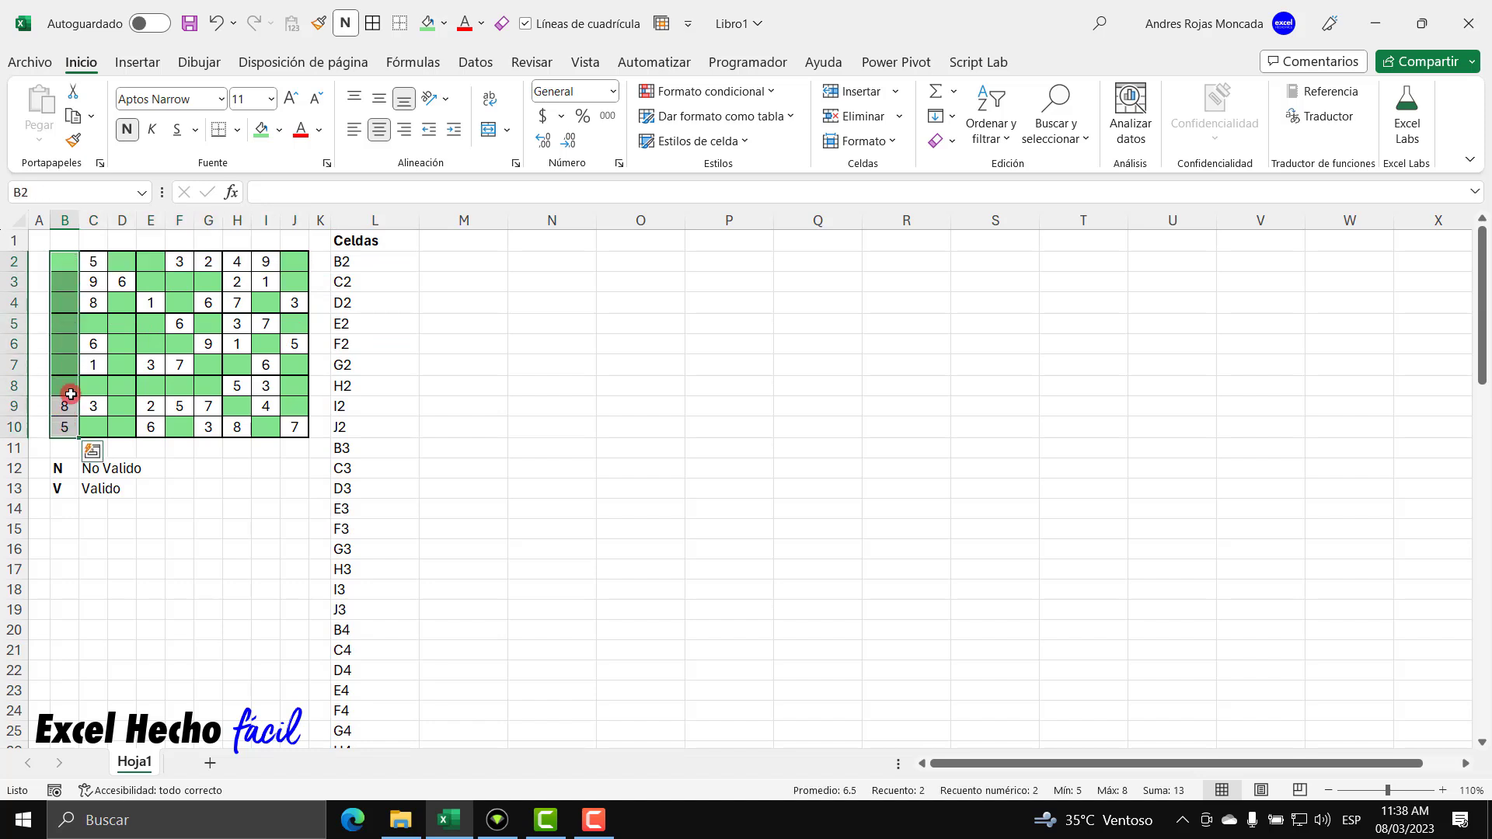
{"action": "left_click_drag", "start_coordinate": [66, 262], "coordinate": [124, 305]}
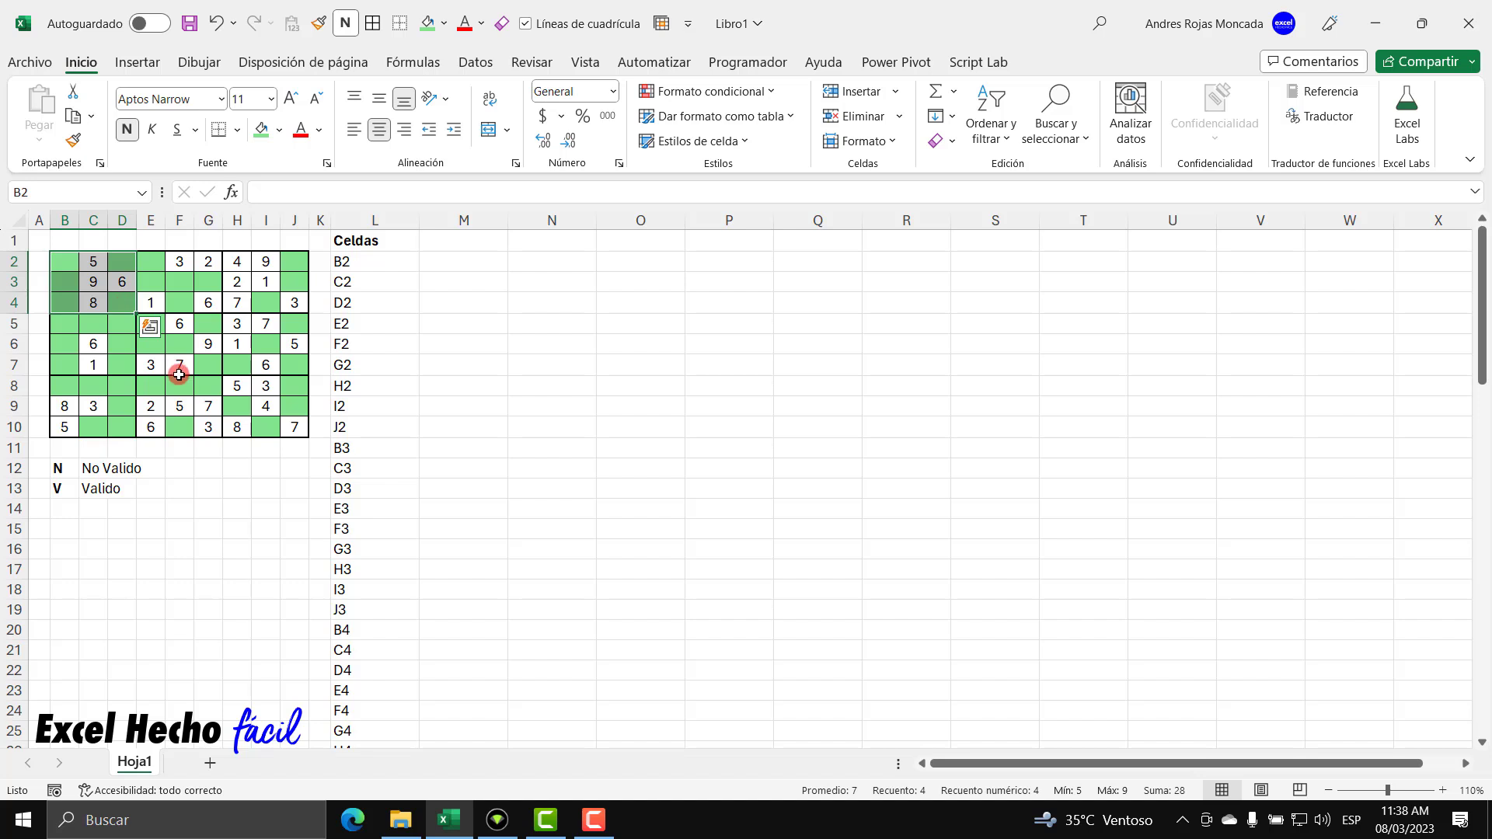
{"action": "left_click", "coordinate": [173, 349]}
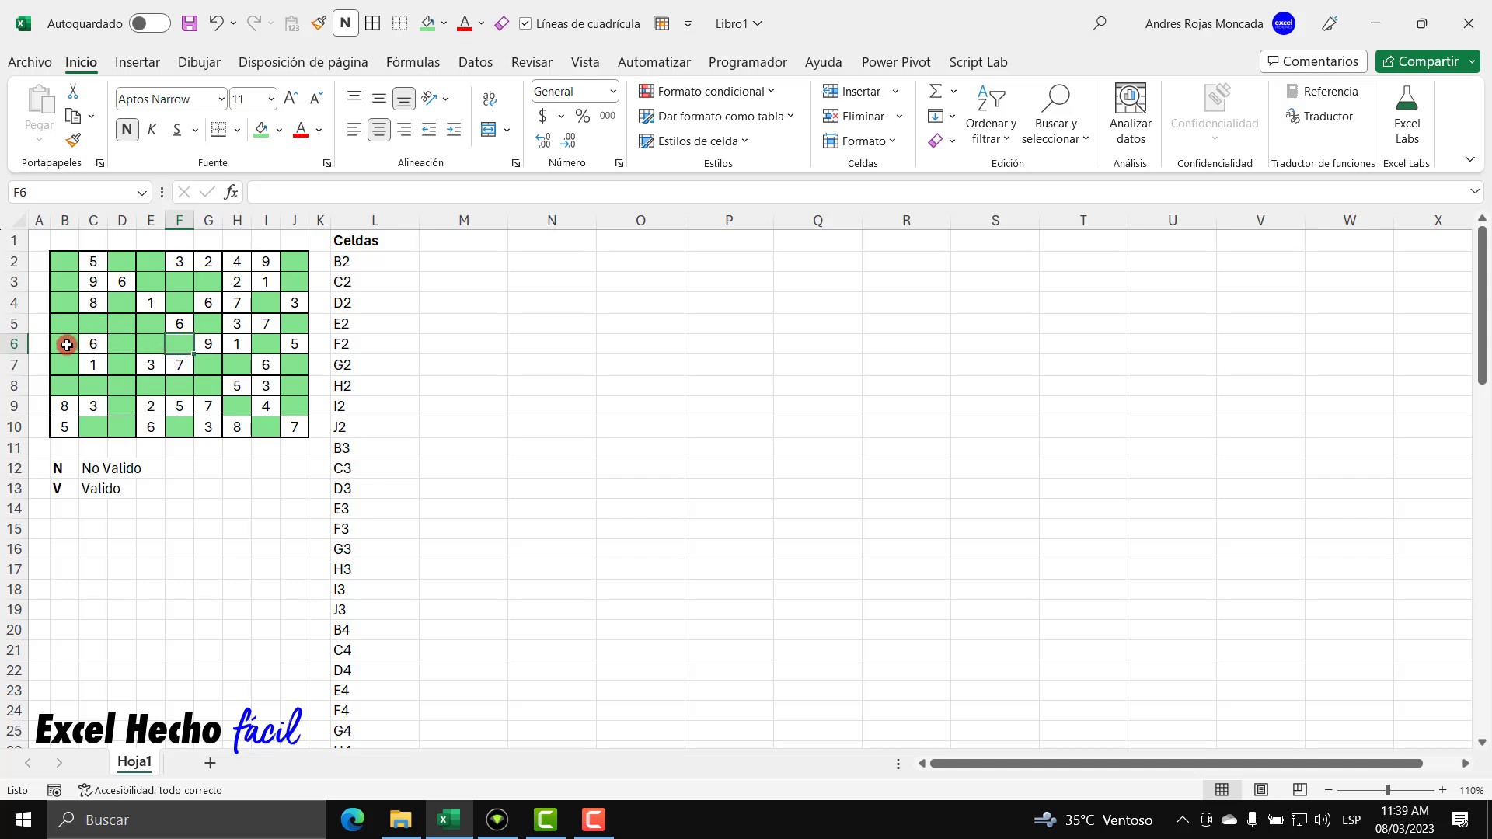
{"action": "left_click_drag", "start_coordinate": [67, 345], "coordinate": [299, 345]}
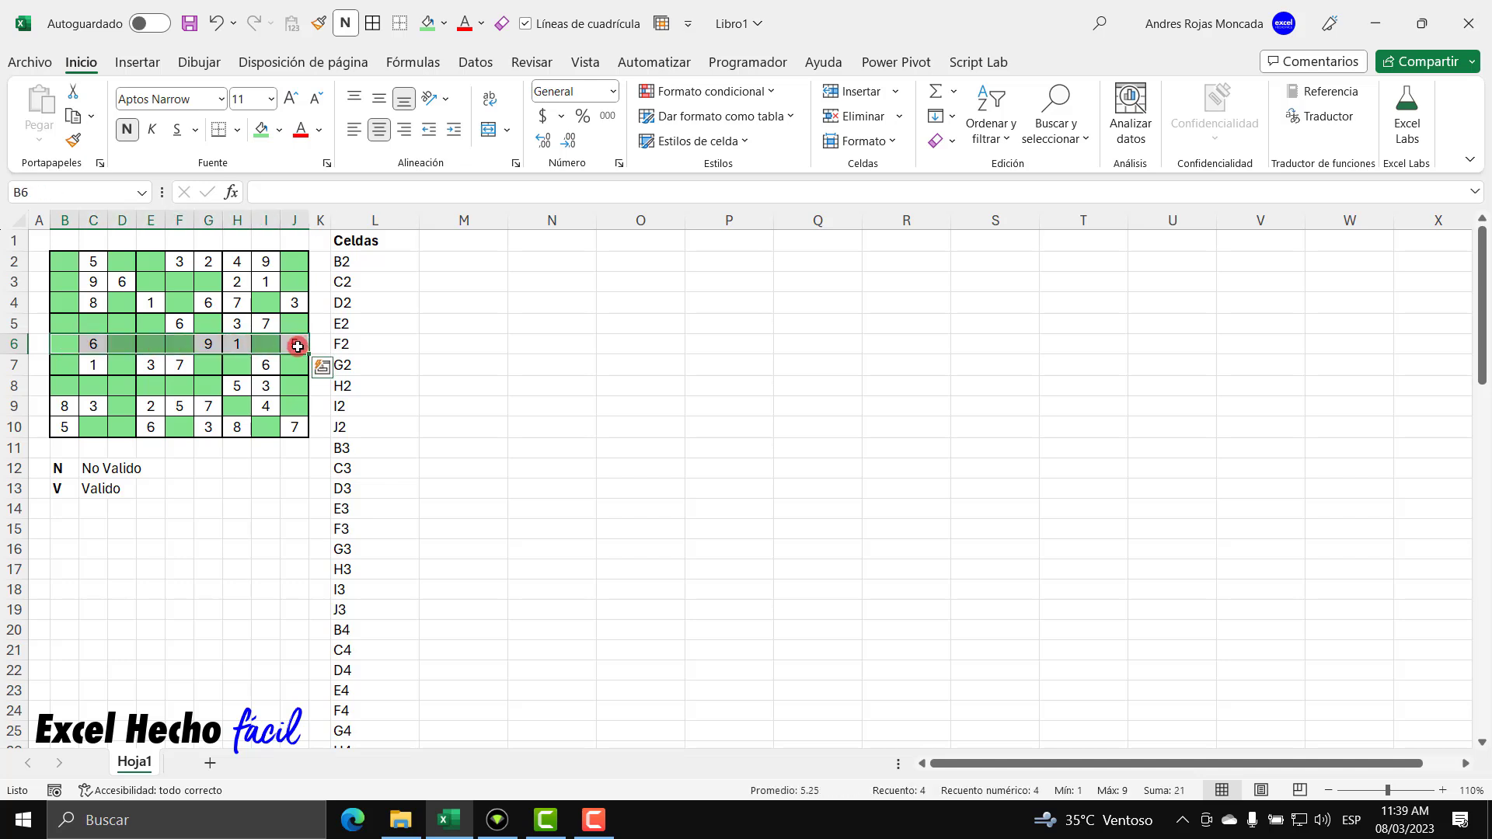
{"action": "left_click_drag", "start_coordinate": [182, 263], "coordinate": [182, 432]}
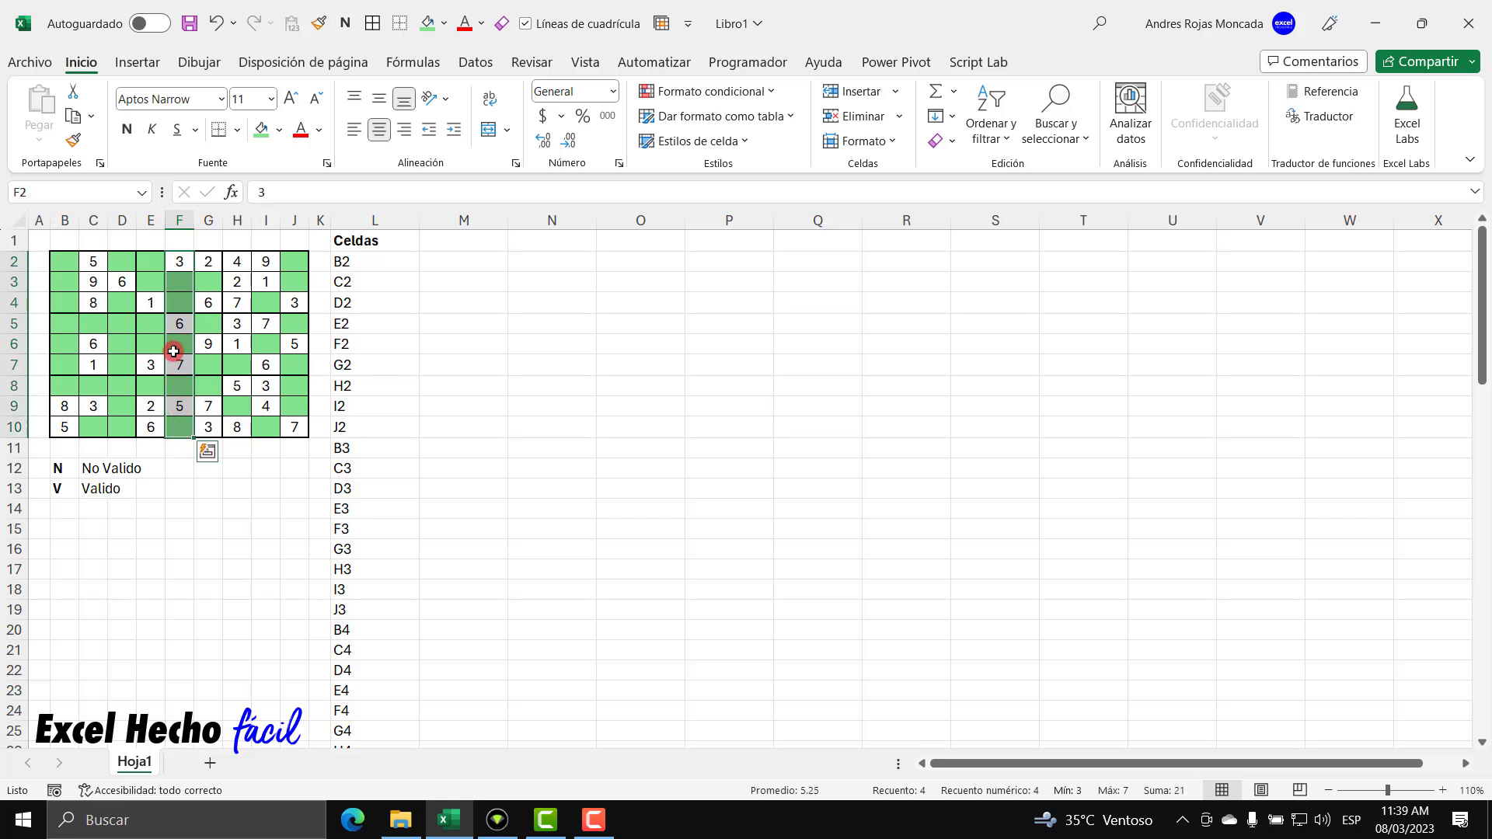
{"action": "left_click_drag", "start_coordinate": [155, 323], "coordinate": [200, 359]}
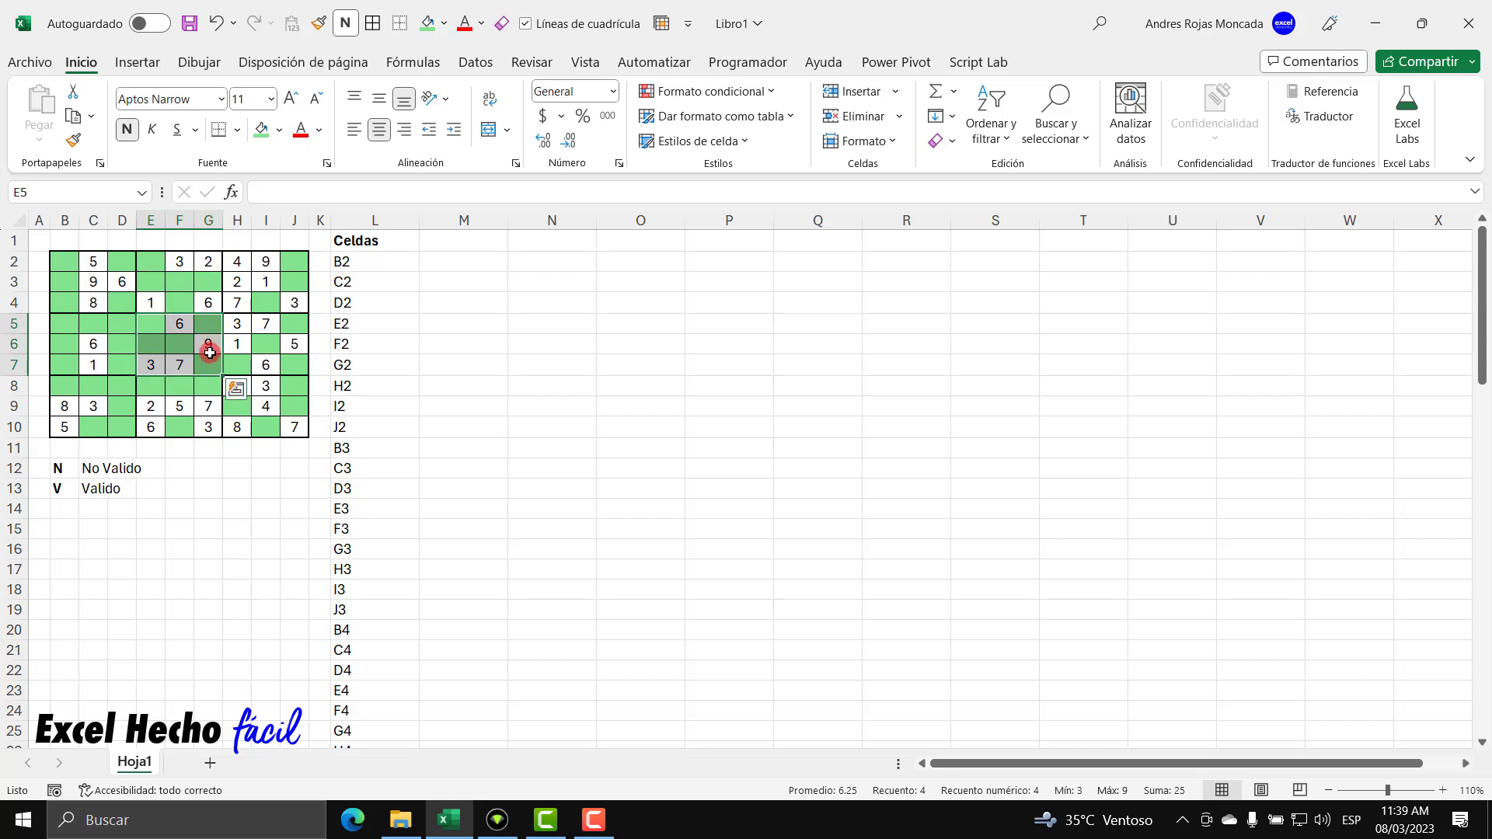
{"action": "left_click", "coordinate": [425, 240]}
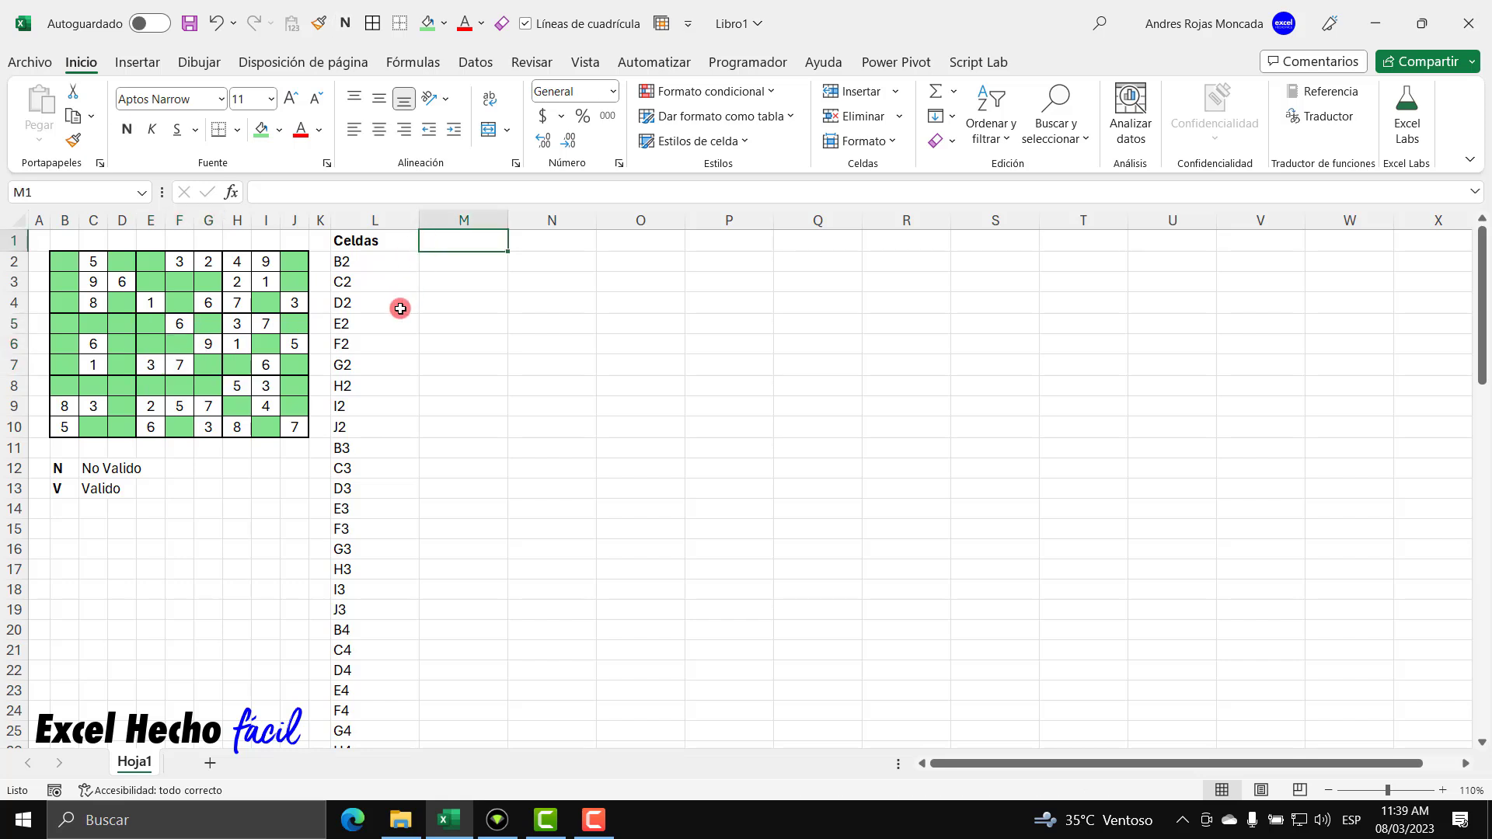
{"action": "left_click_drag", "start_coordinate": [388, 259], "coordinate": [378, 471]}
{"action": "left_click", "coordinate": [455, 242]}
{"action": "type", "text": "=let"}
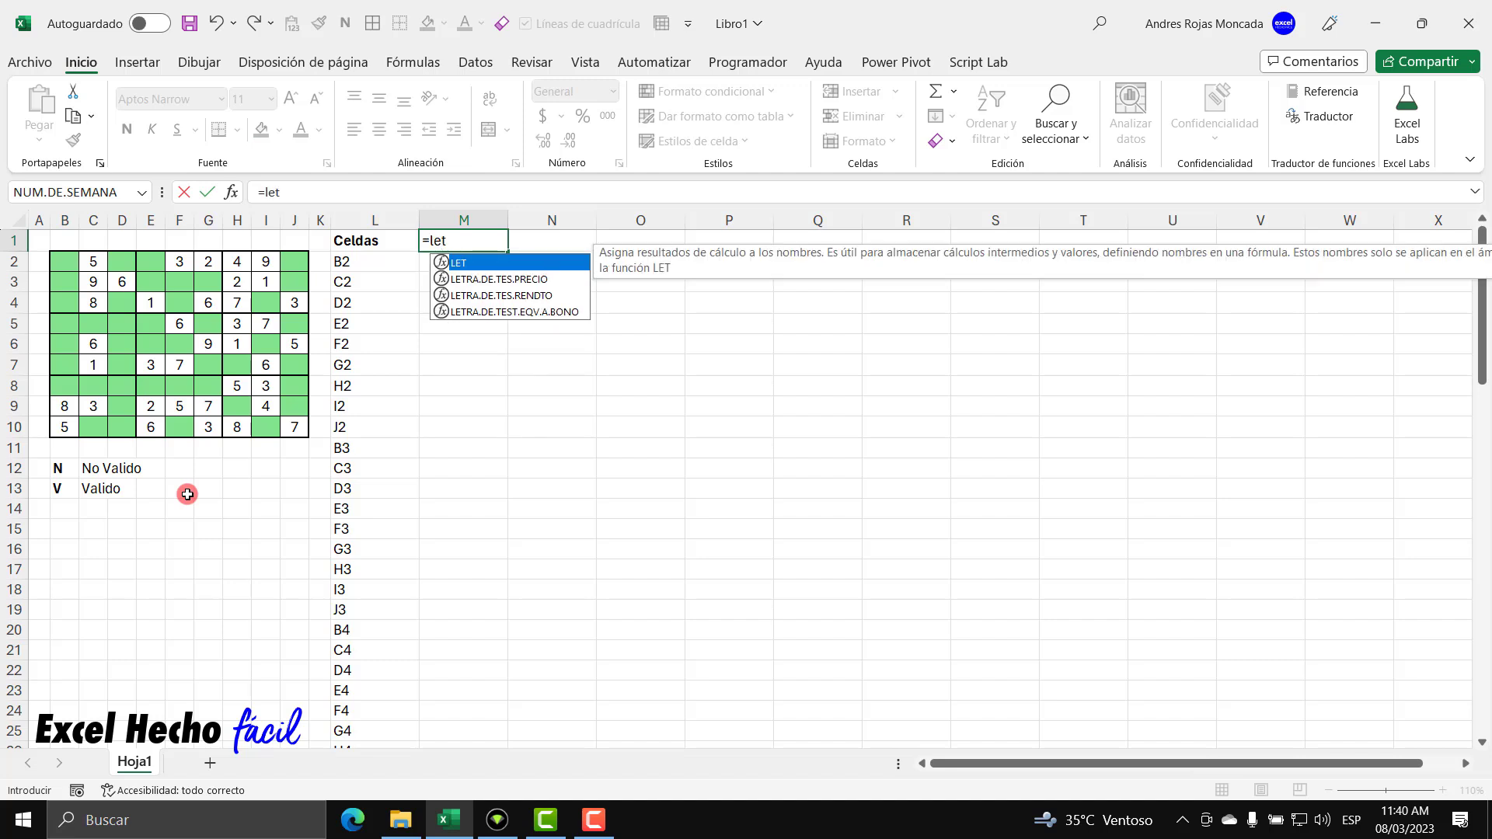
{"action": "key", "text": "Escape"}
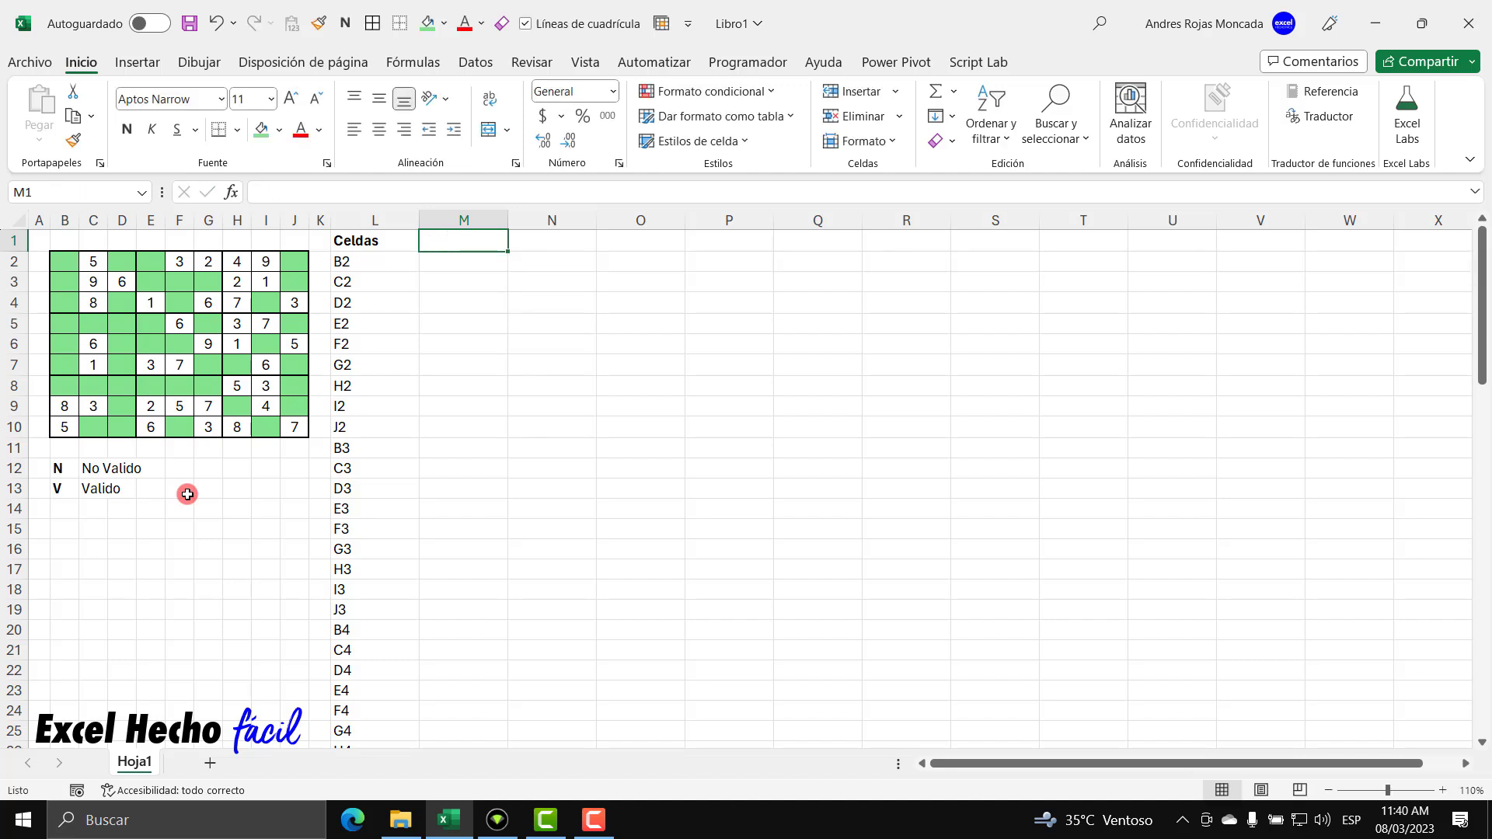
Enter the header Fila in M1 and copy the formatting of the Celdas header onto it
{"action": "type", "text": "Fila"}
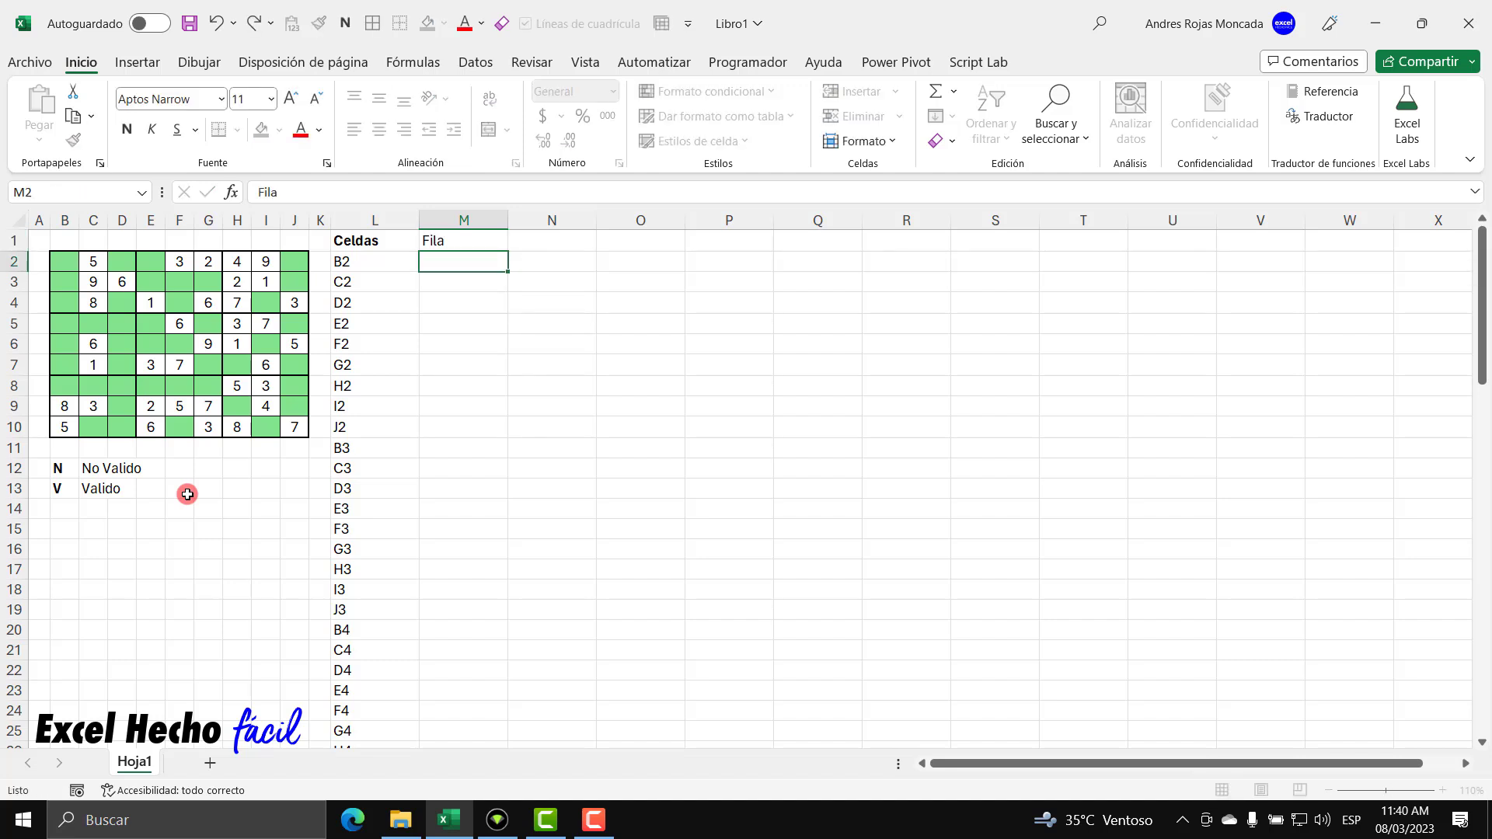
{"action": "key", "text": "Return"}
{"action": "left_click", "coordinate": [395, 242]}
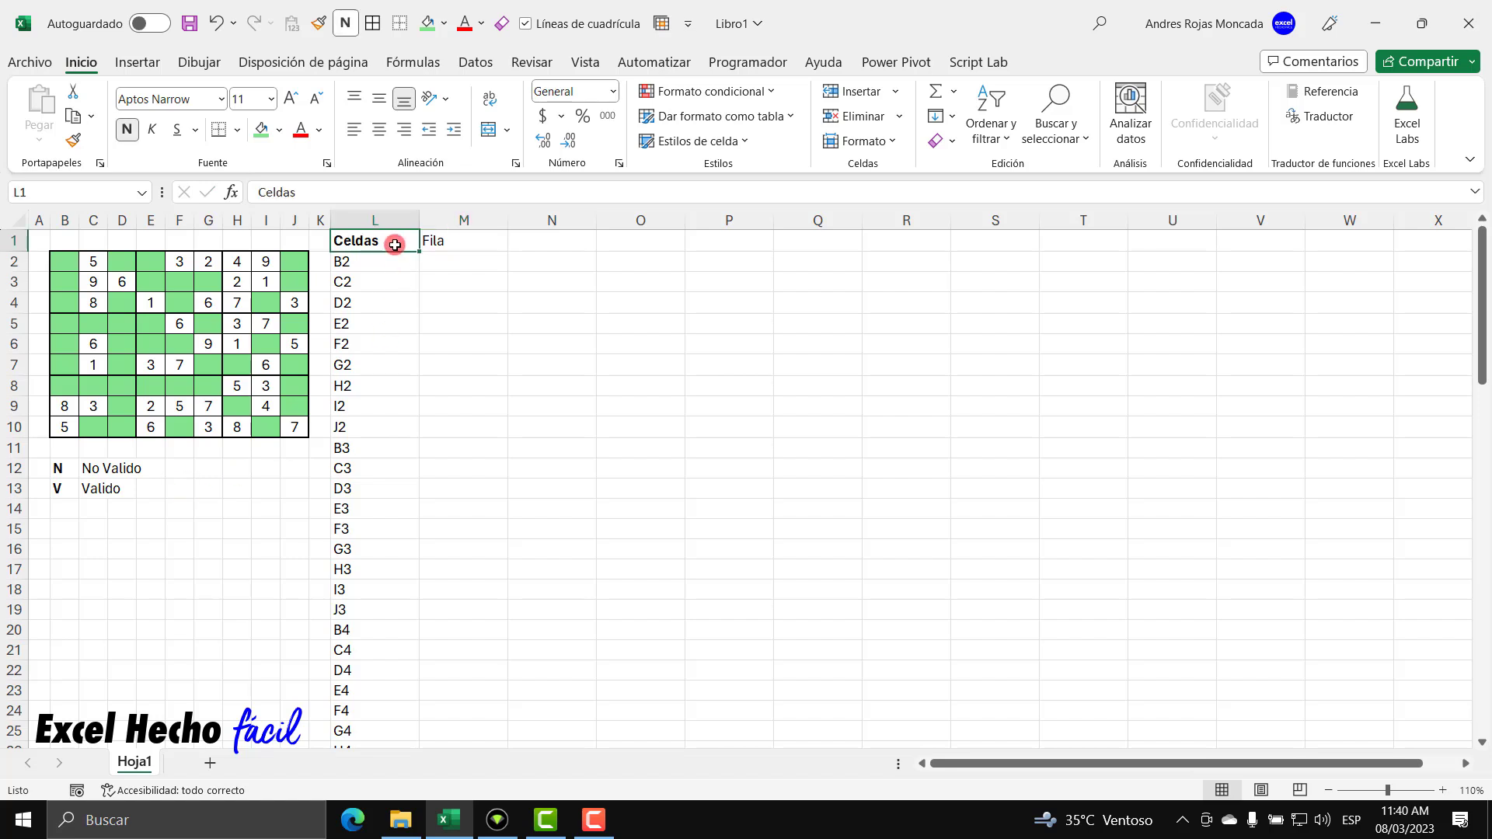
{"action": "left_click", "coordinate": [74, 140]}
{"action": "left_click", "coordinate": [440, 241]}
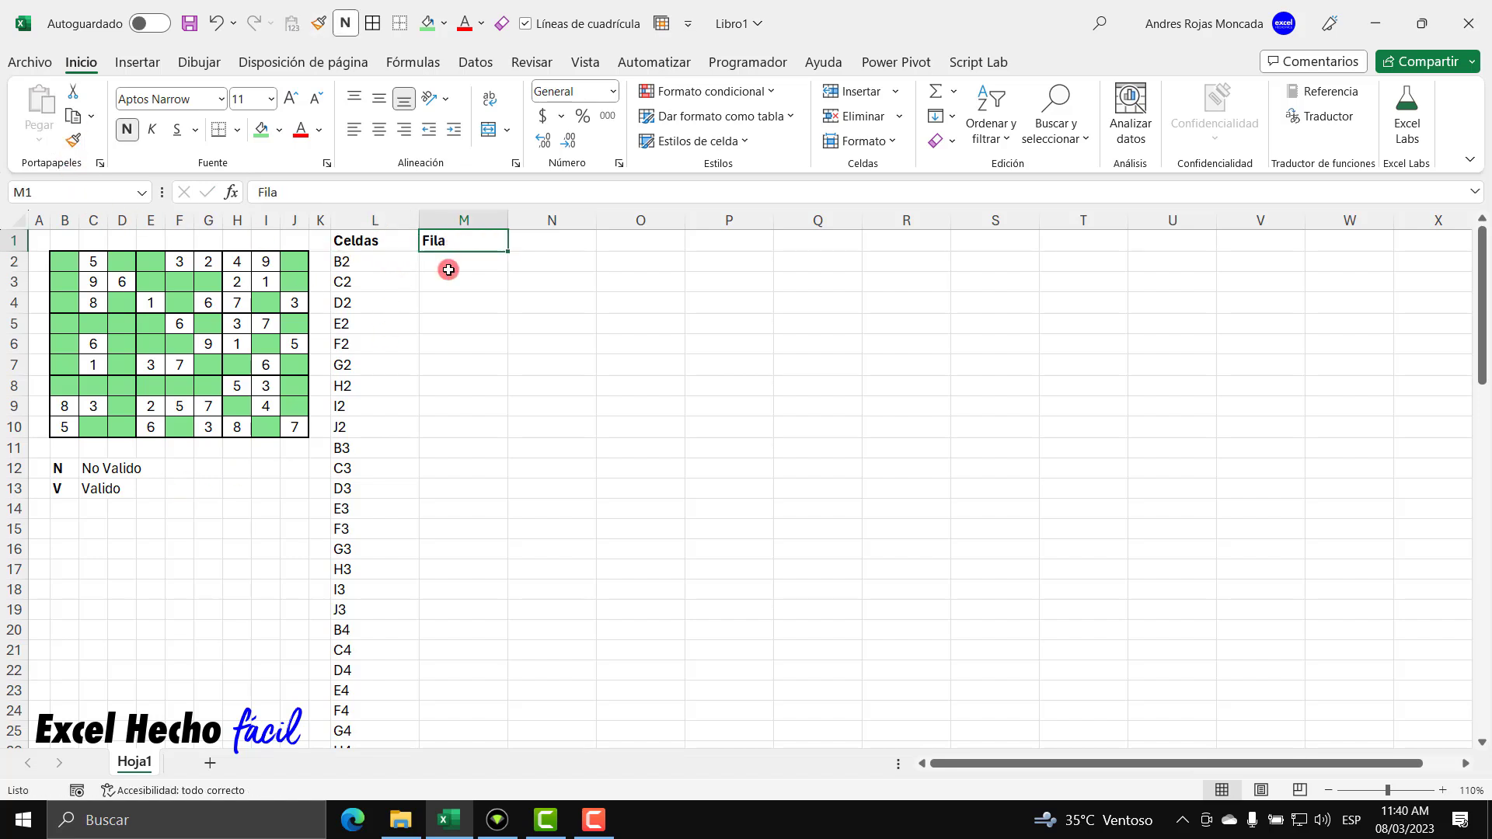
Start a LET formula in M2 that declares the name _numfil
{"action": "left_click", "coordinate": [445, 268]}
{"action": "type", "text": "="}
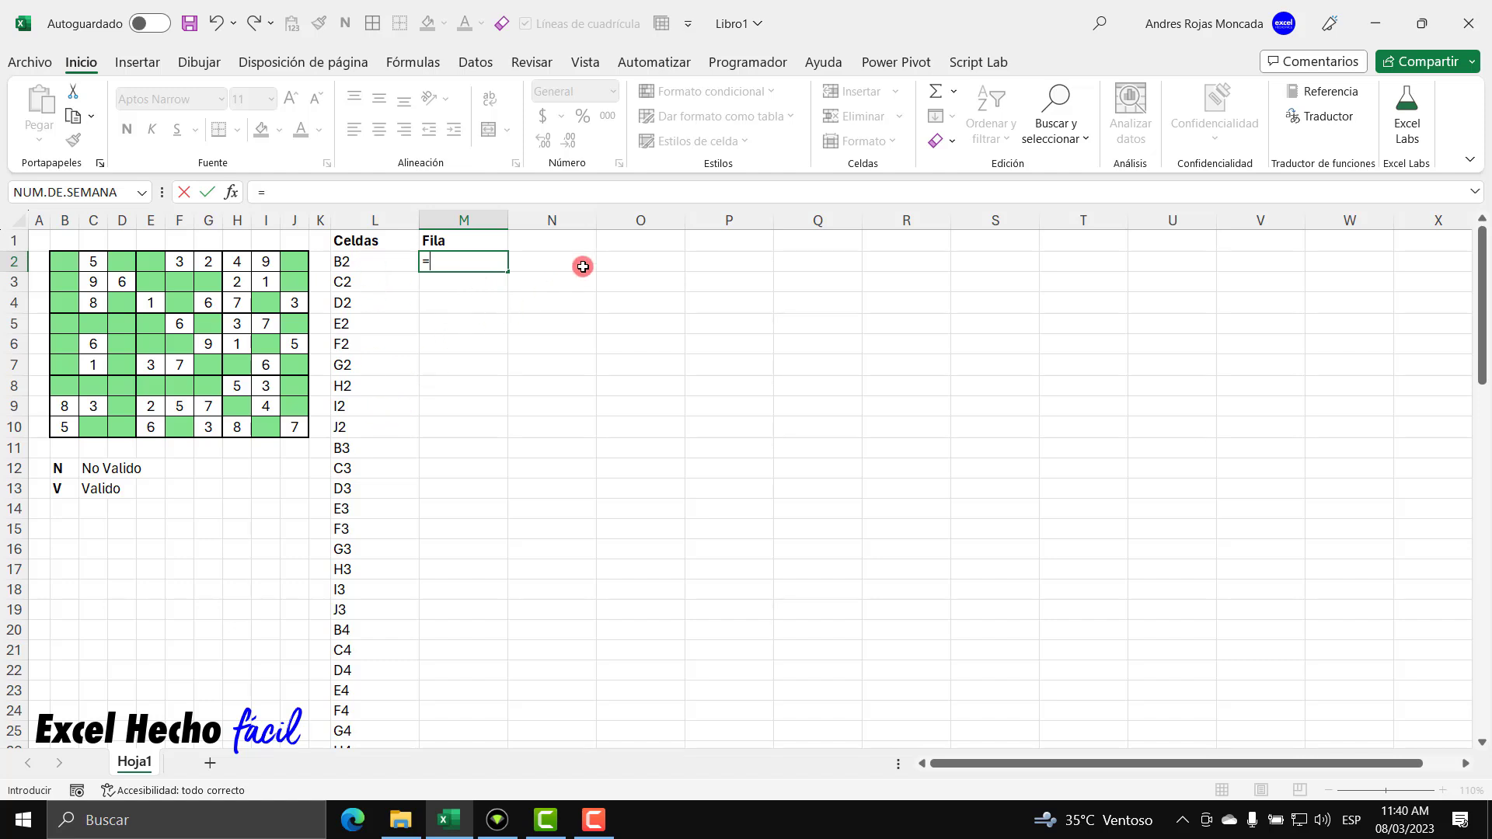
{"action": "type", "text": "let"}
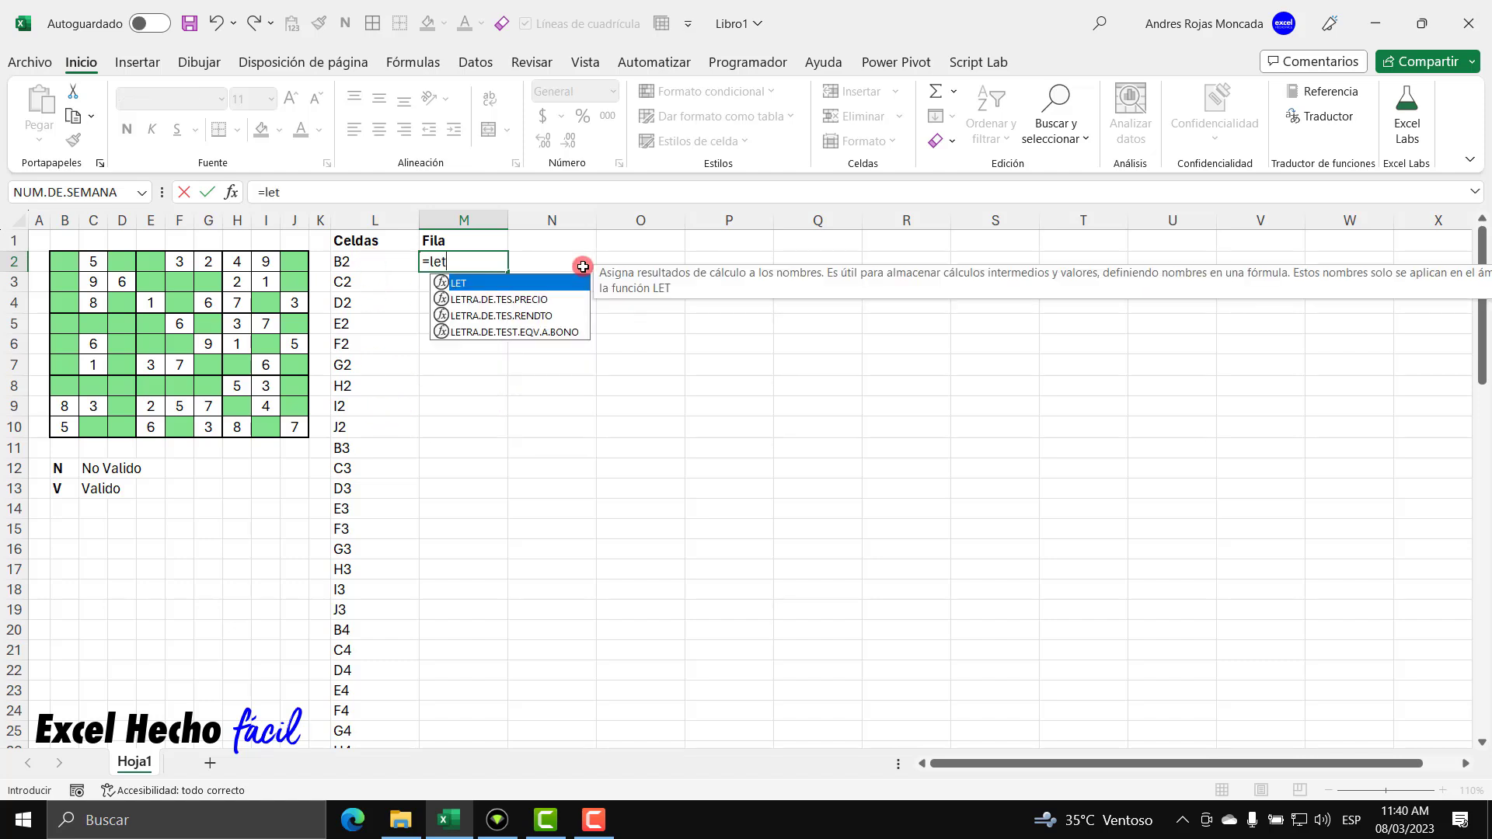
{"action": "key", "text": "Tab"}
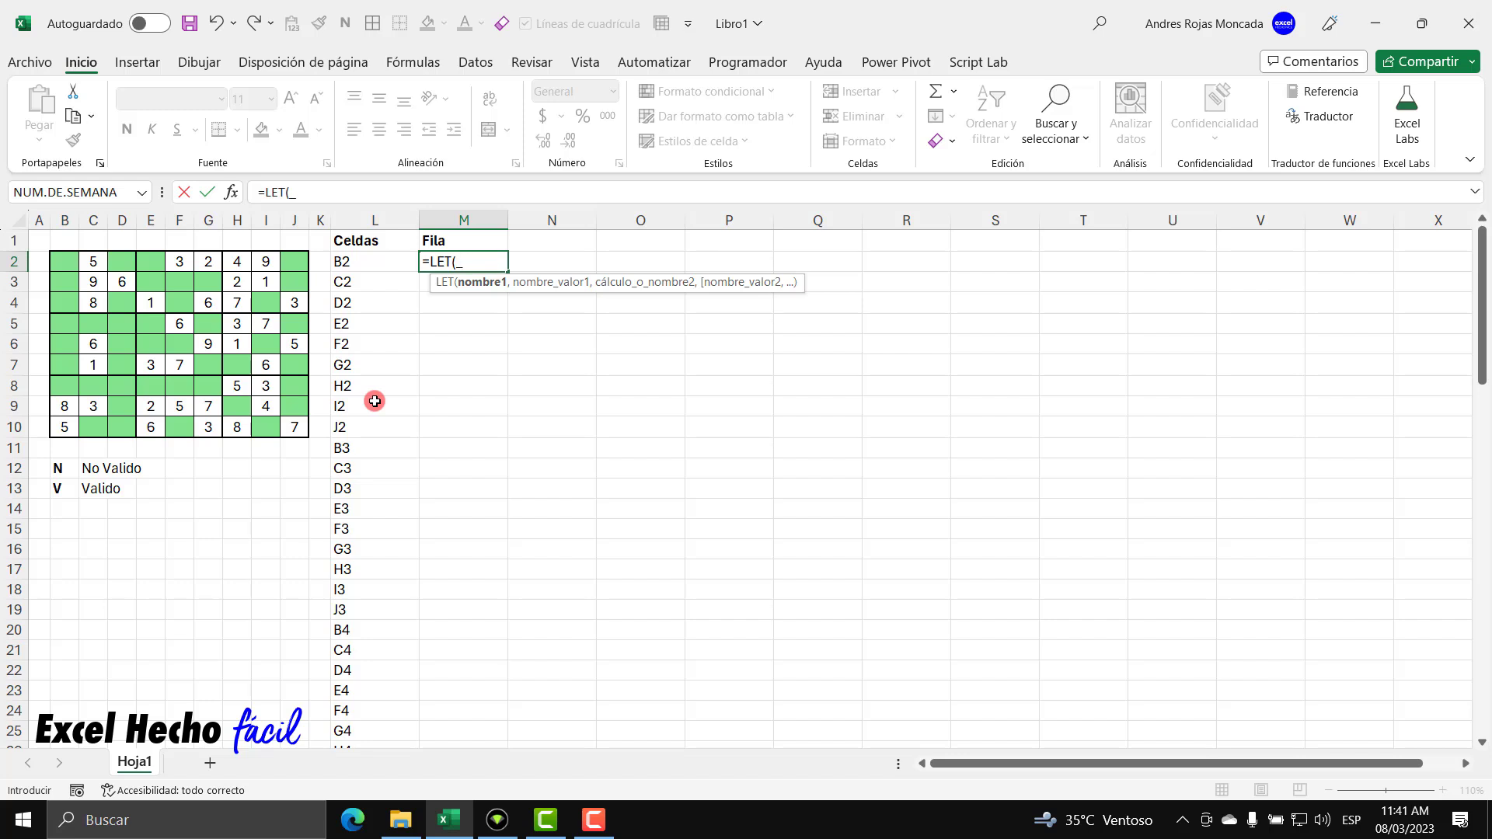
{"action": "type", "text": "numfil,"}
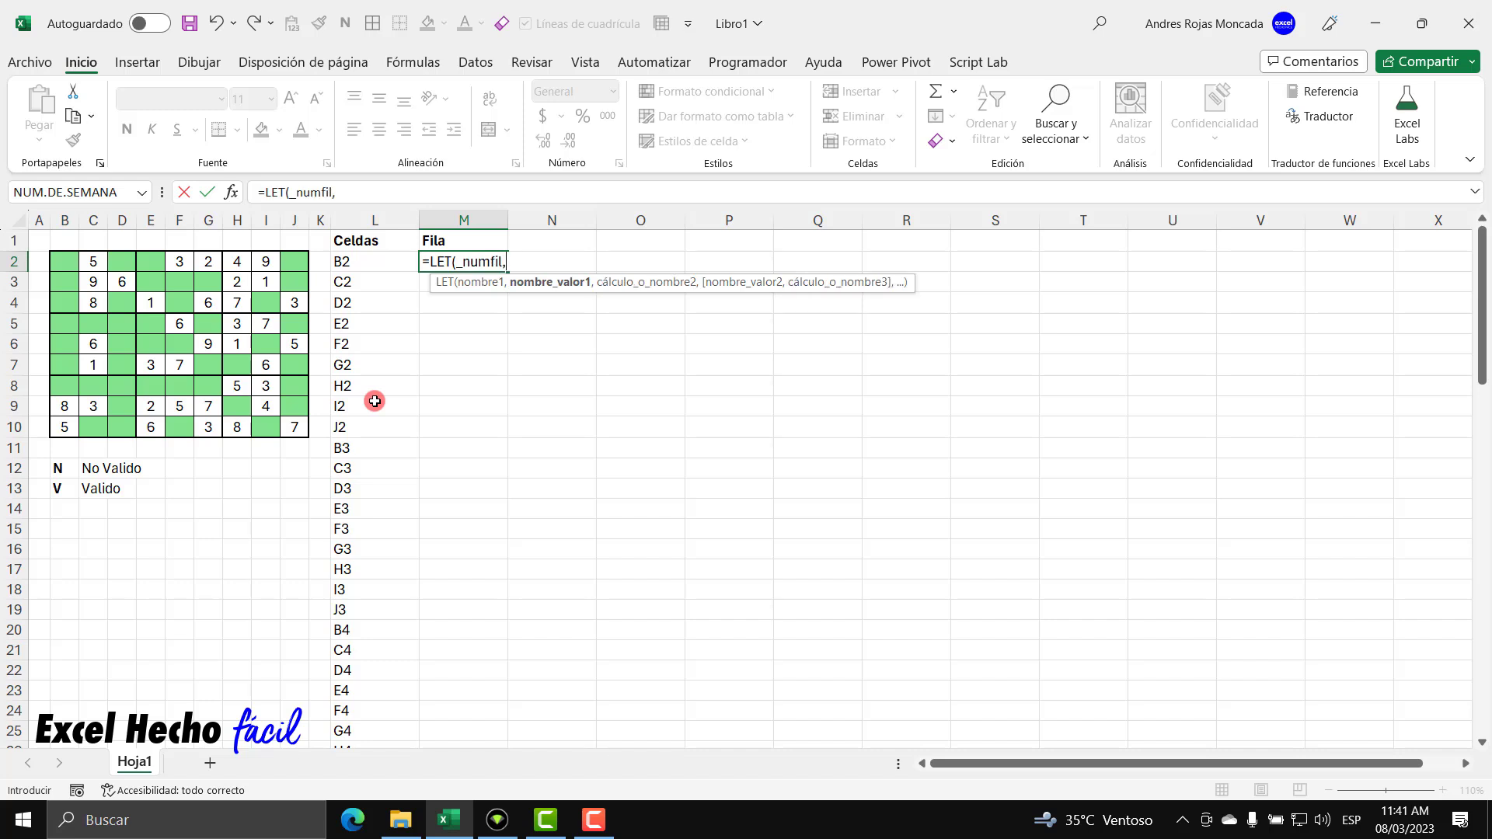
Assign REEMPLAZAR(L2#,1,1,"") to _numfil to strip the column letter from every address in the Celdas list
{"action": "type", "text": "ree"}
{"action": "key", "text": "Tab"}
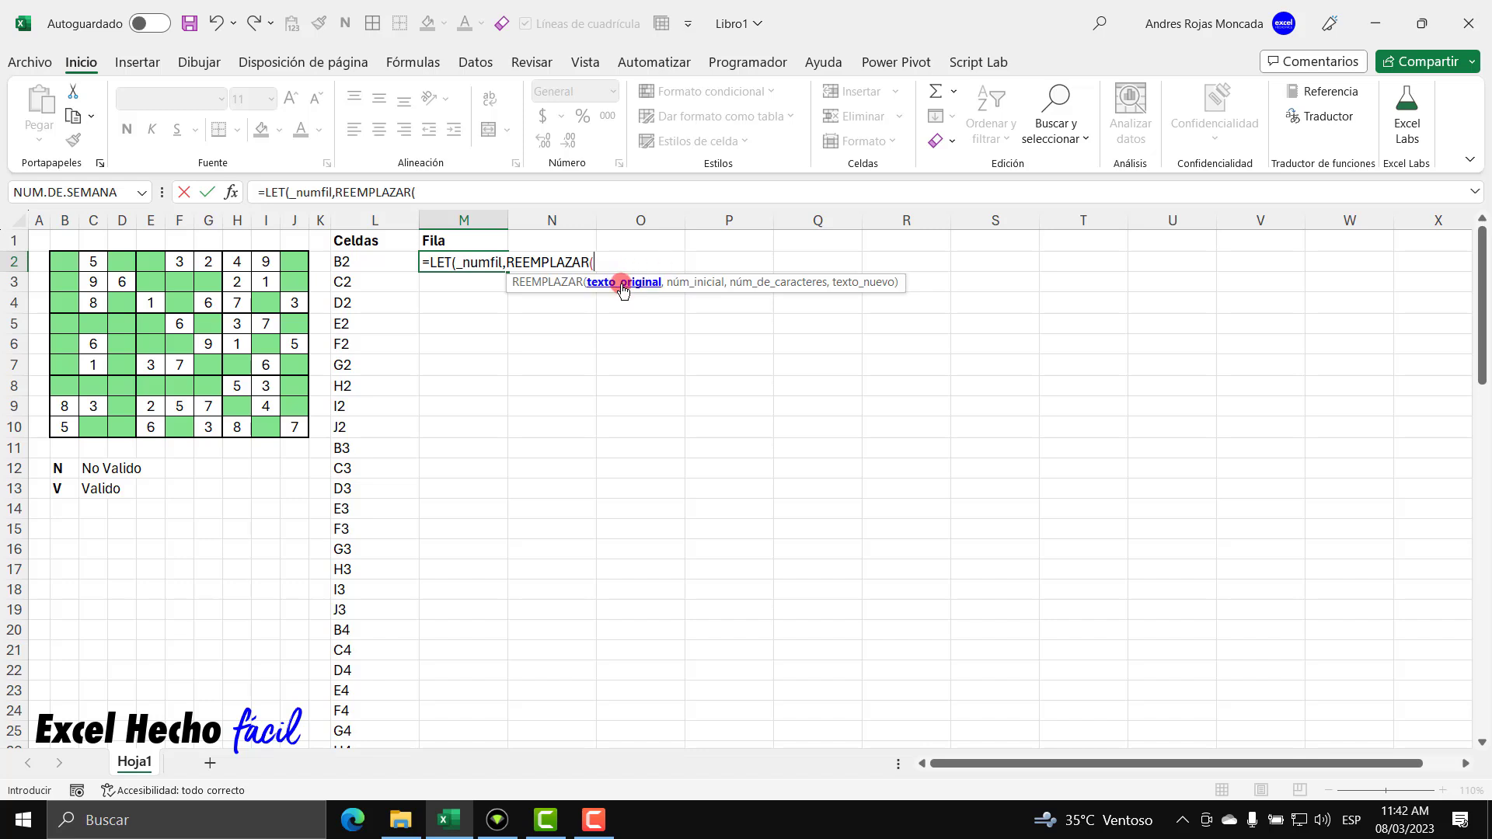
{"action": "left_click", "coordinate": [367, 265]}
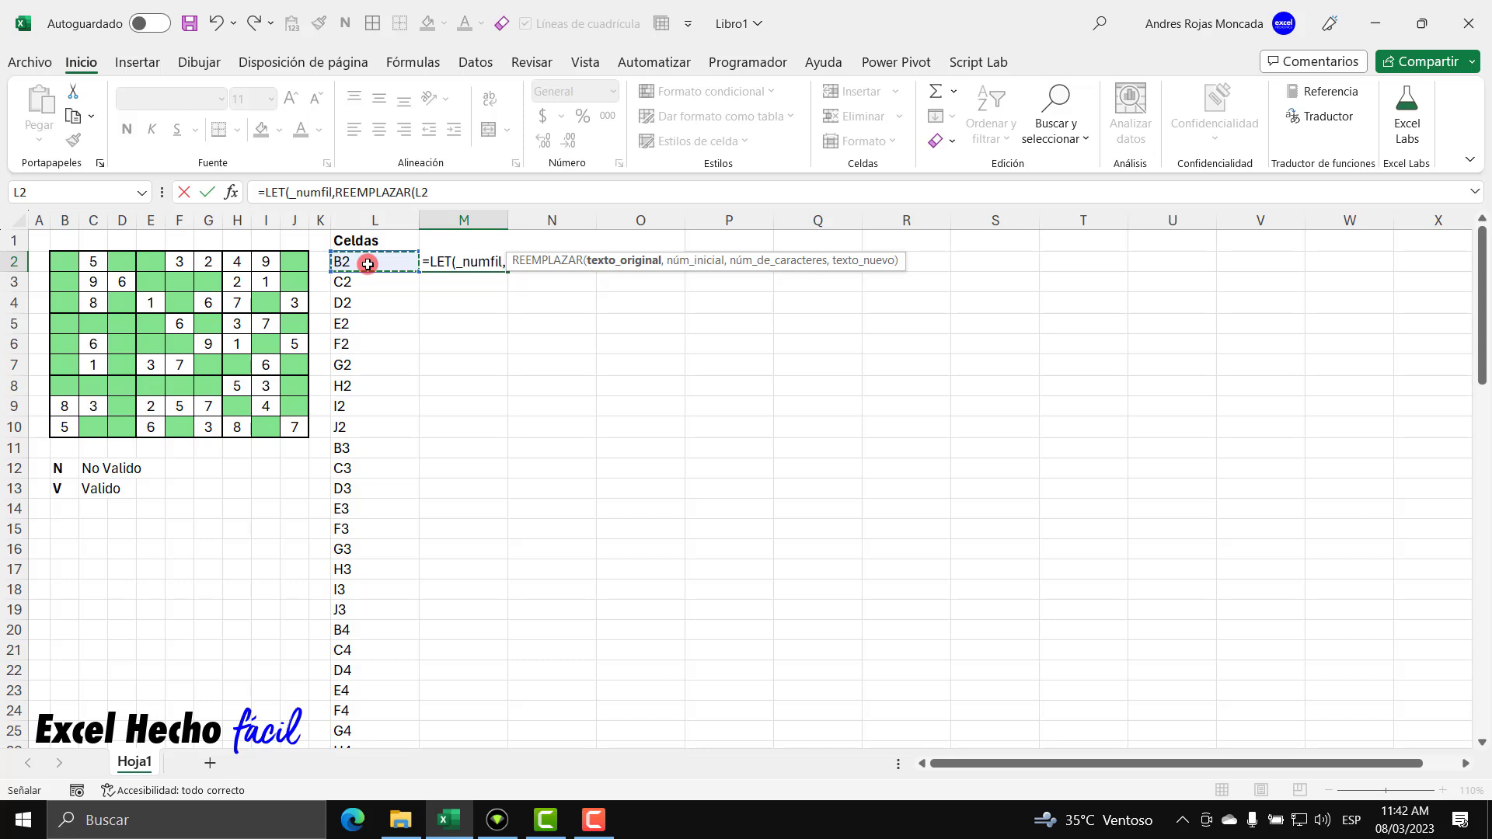
{"action": "type", "text": "#"}
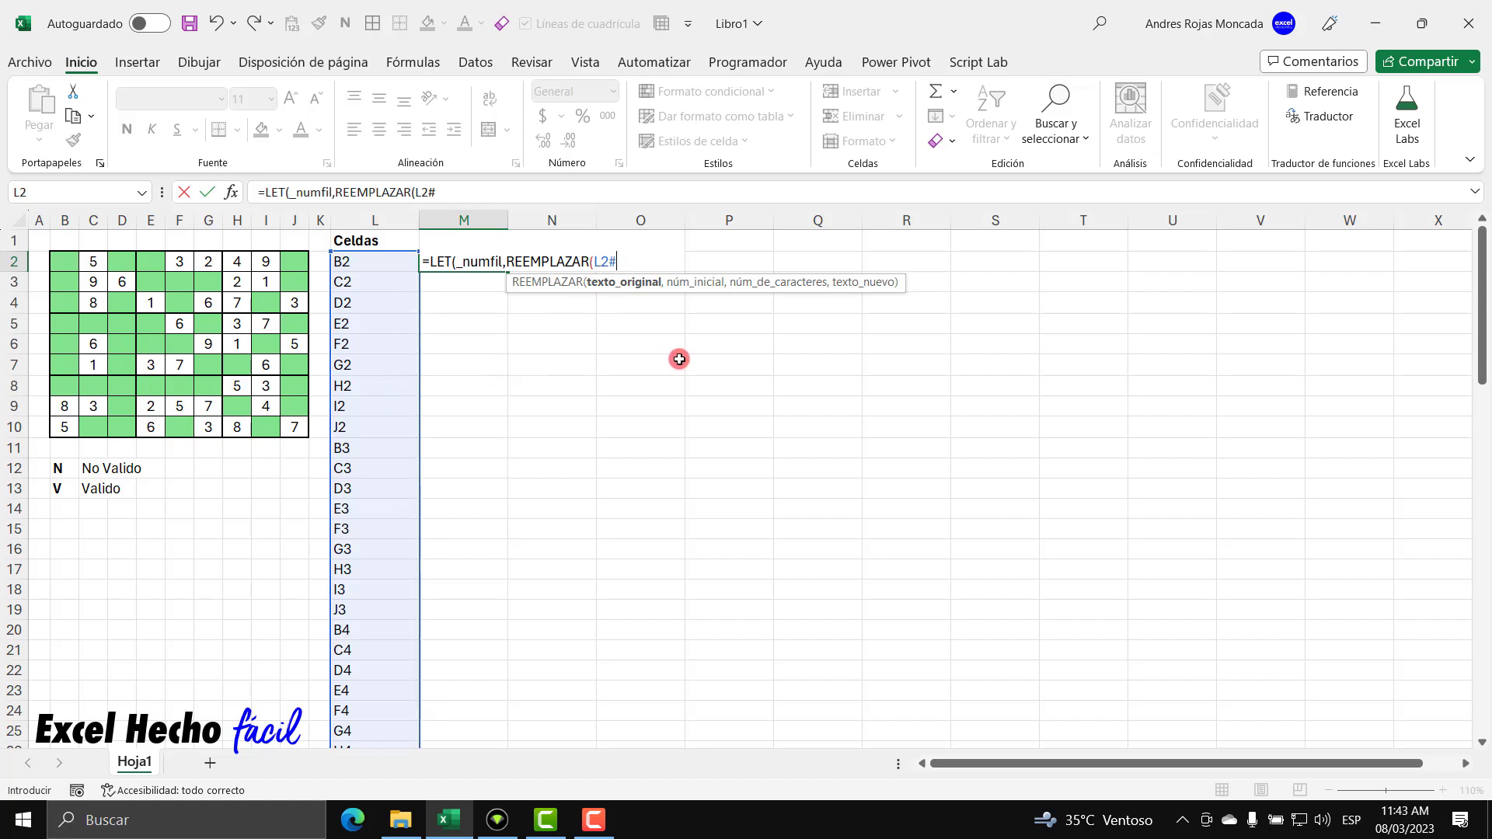
{"action": "type", "text": ","}
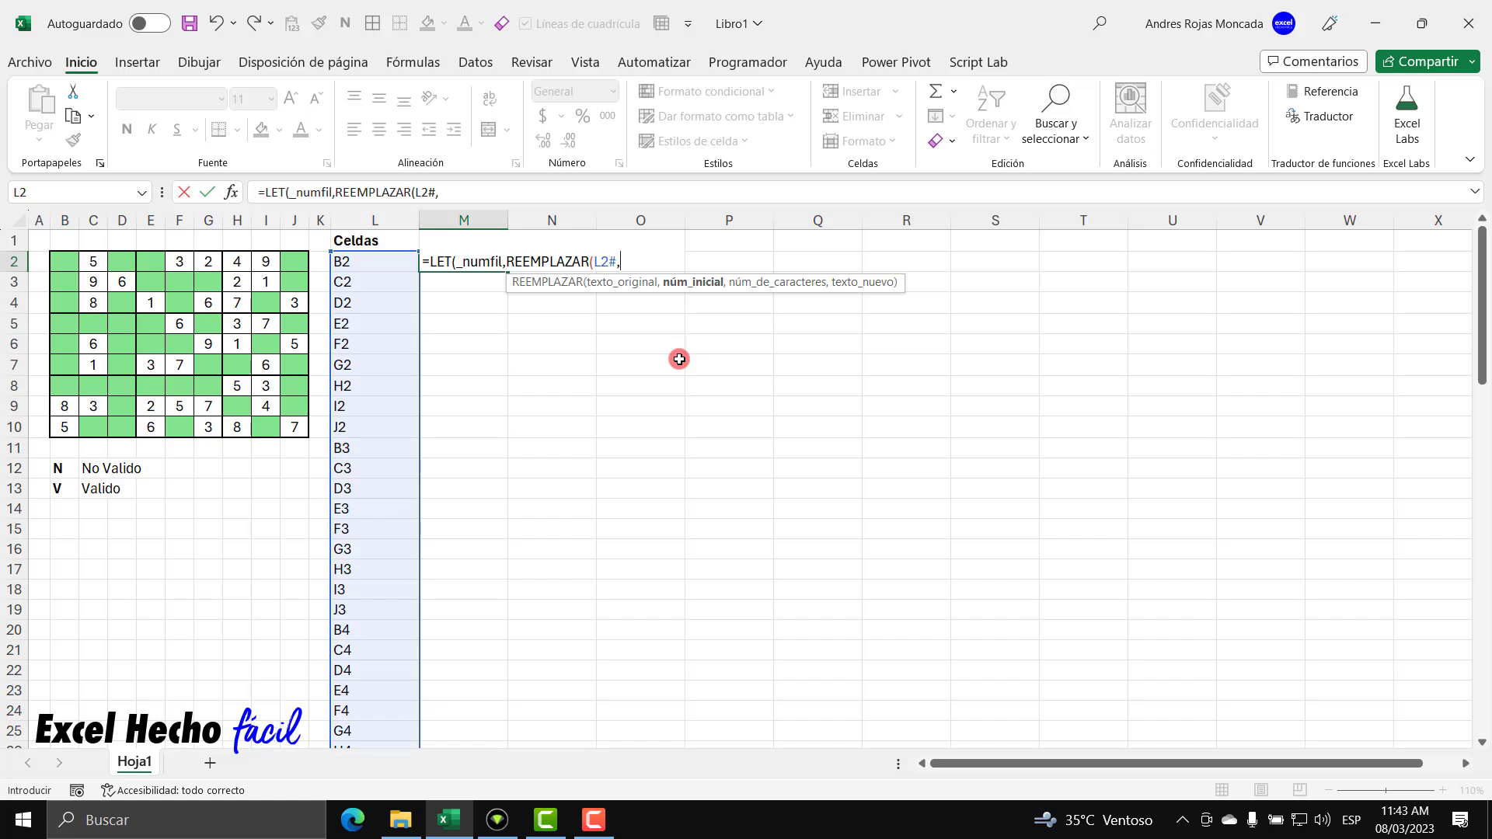
{"action": "type", "text": "1,1"}
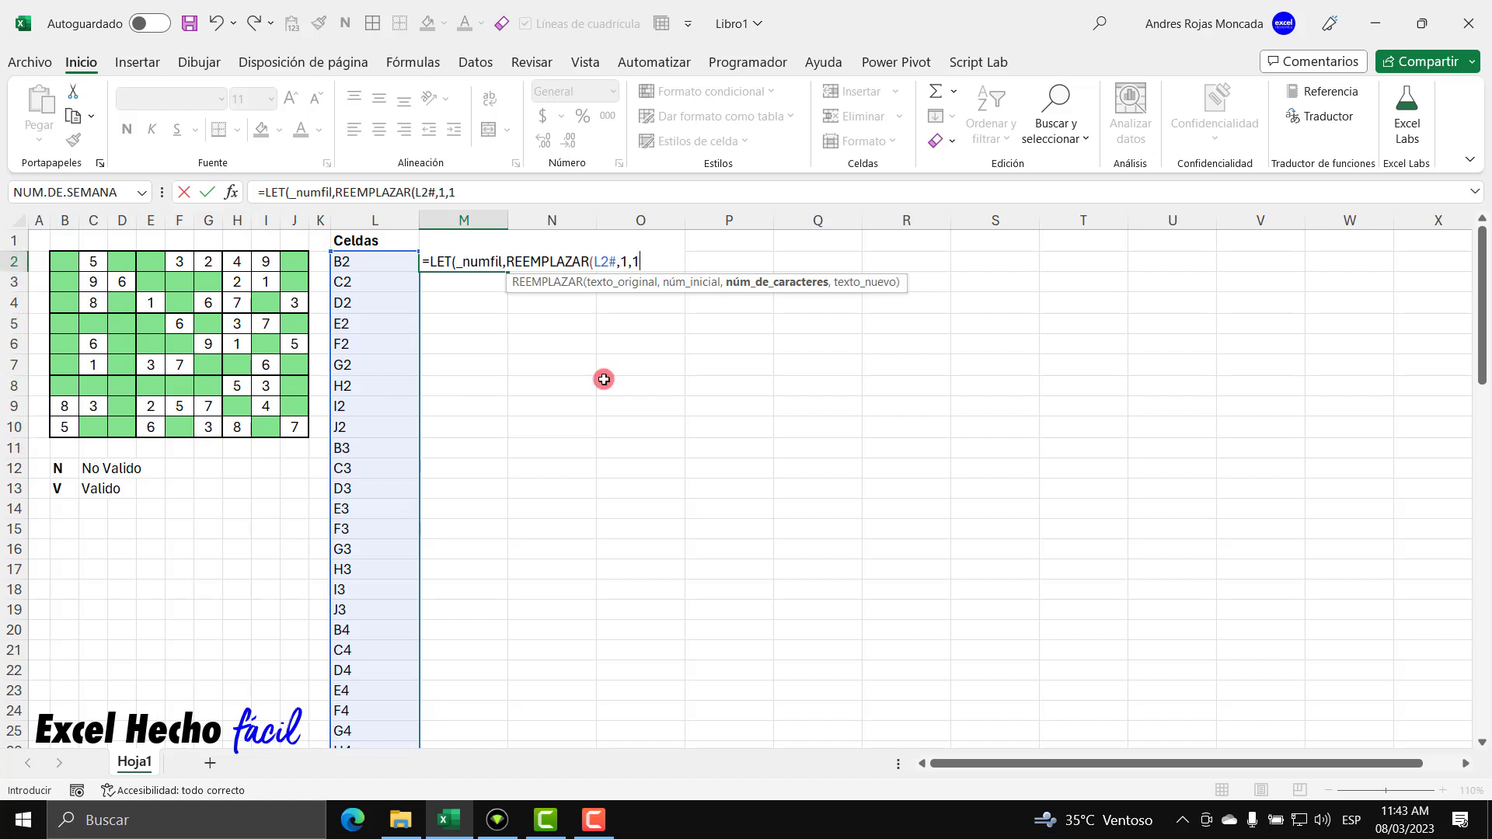
{"action": "type", "text": ","}
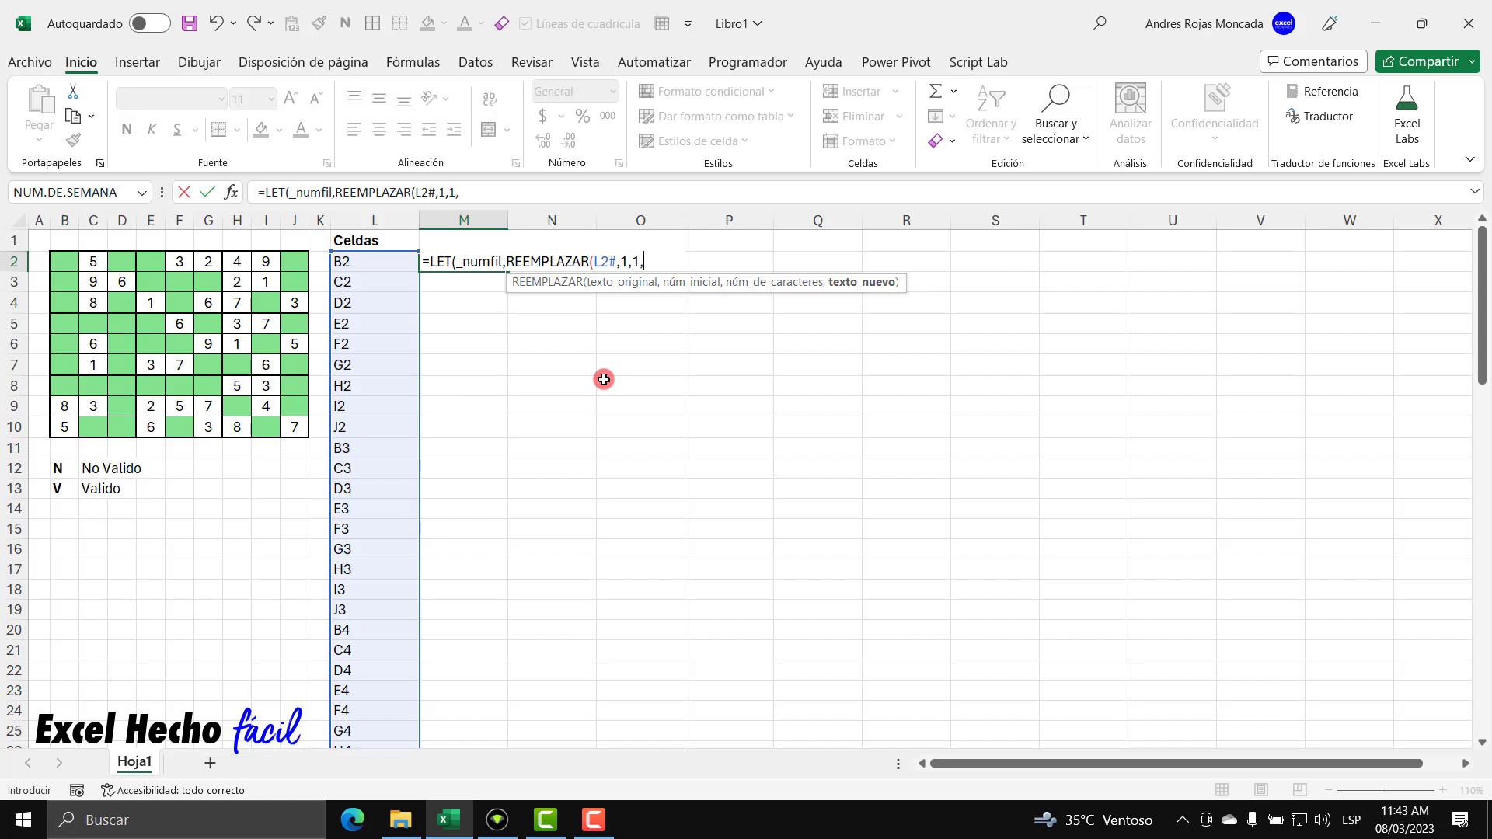
{"action": "type", "text": "\"\")"}
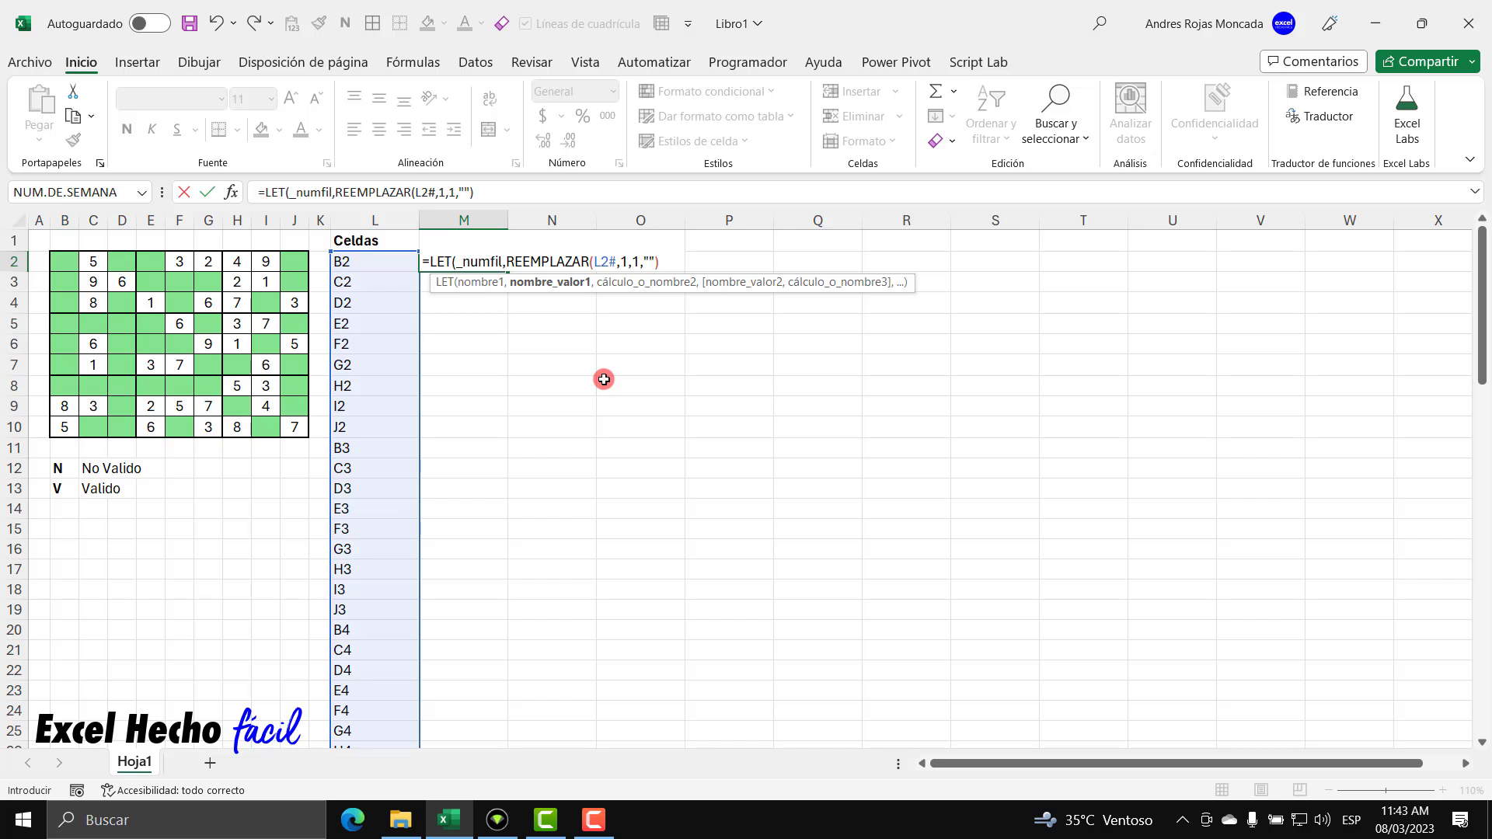
Return _numfil as the LET result, enter the formula and check the row numbers down the Fila column
{"action": "type", "text": ",_numfil"}
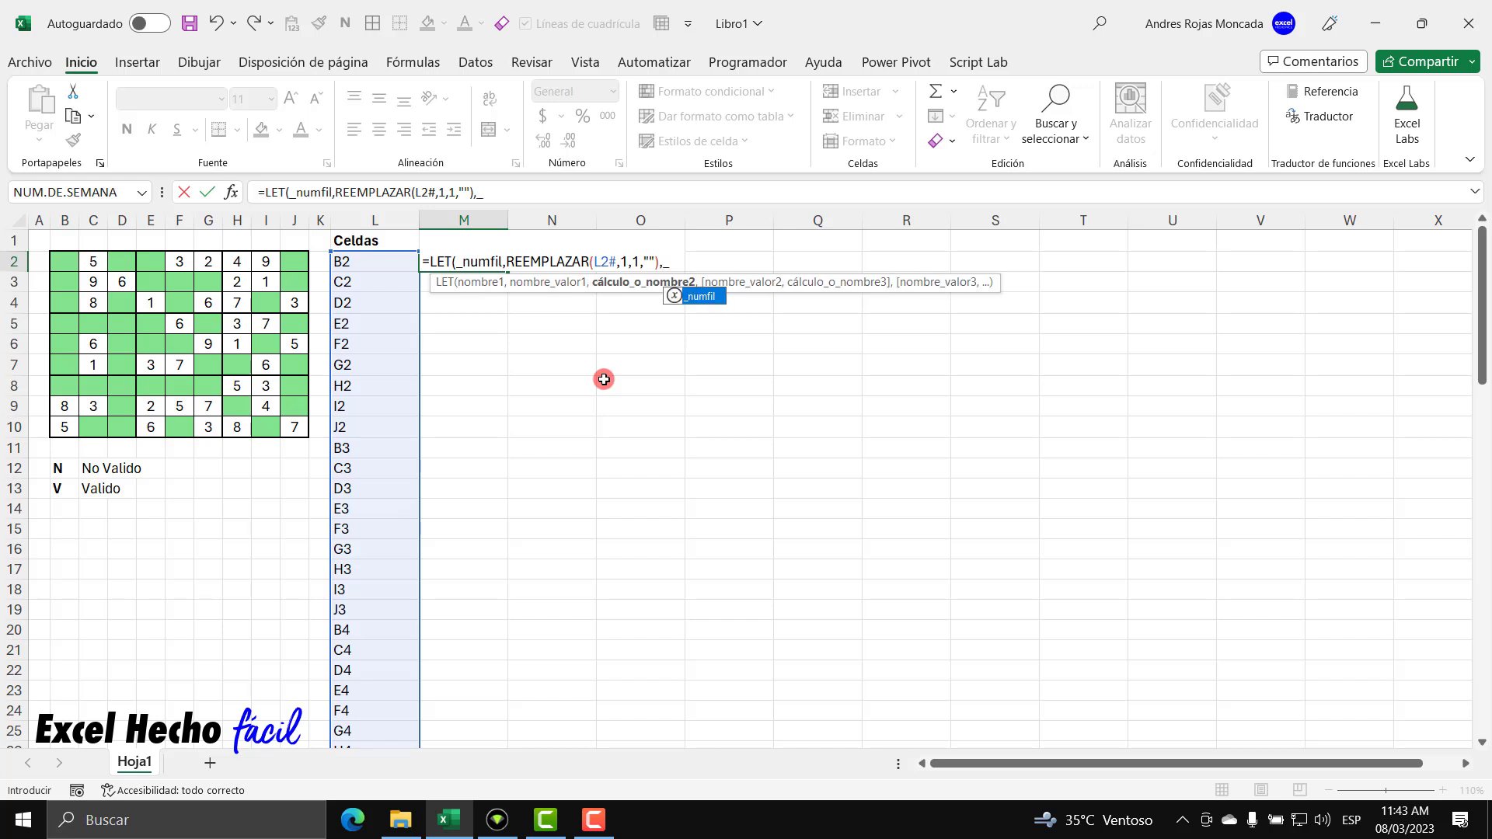
{"action": "type", "text": ")"}
{"action": "key", "text": "Return"}
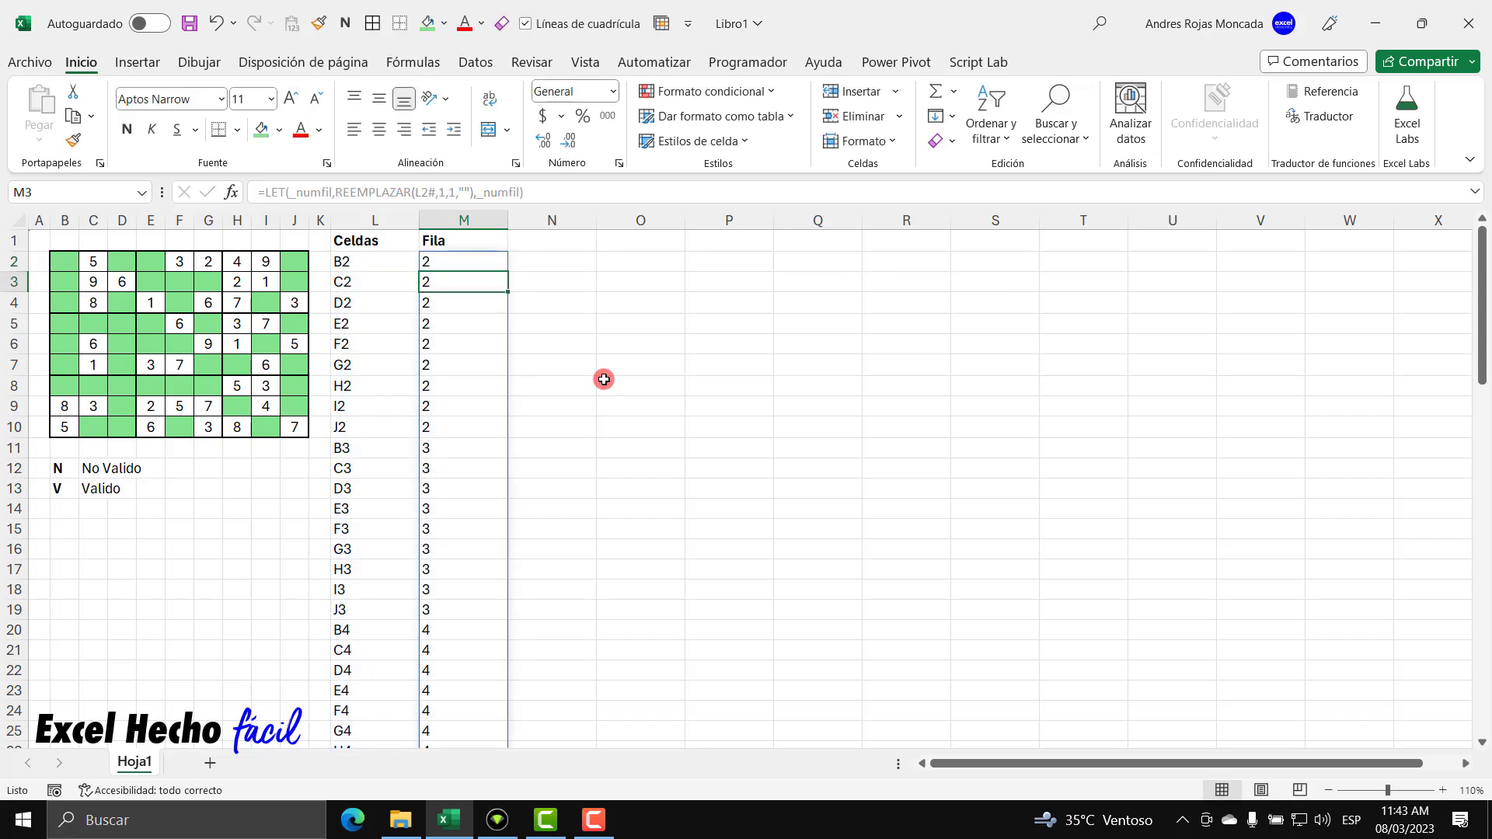
{"action": "left_click_drag", "start_coordinate": [476, 263], "coordinate": [477, 494]}
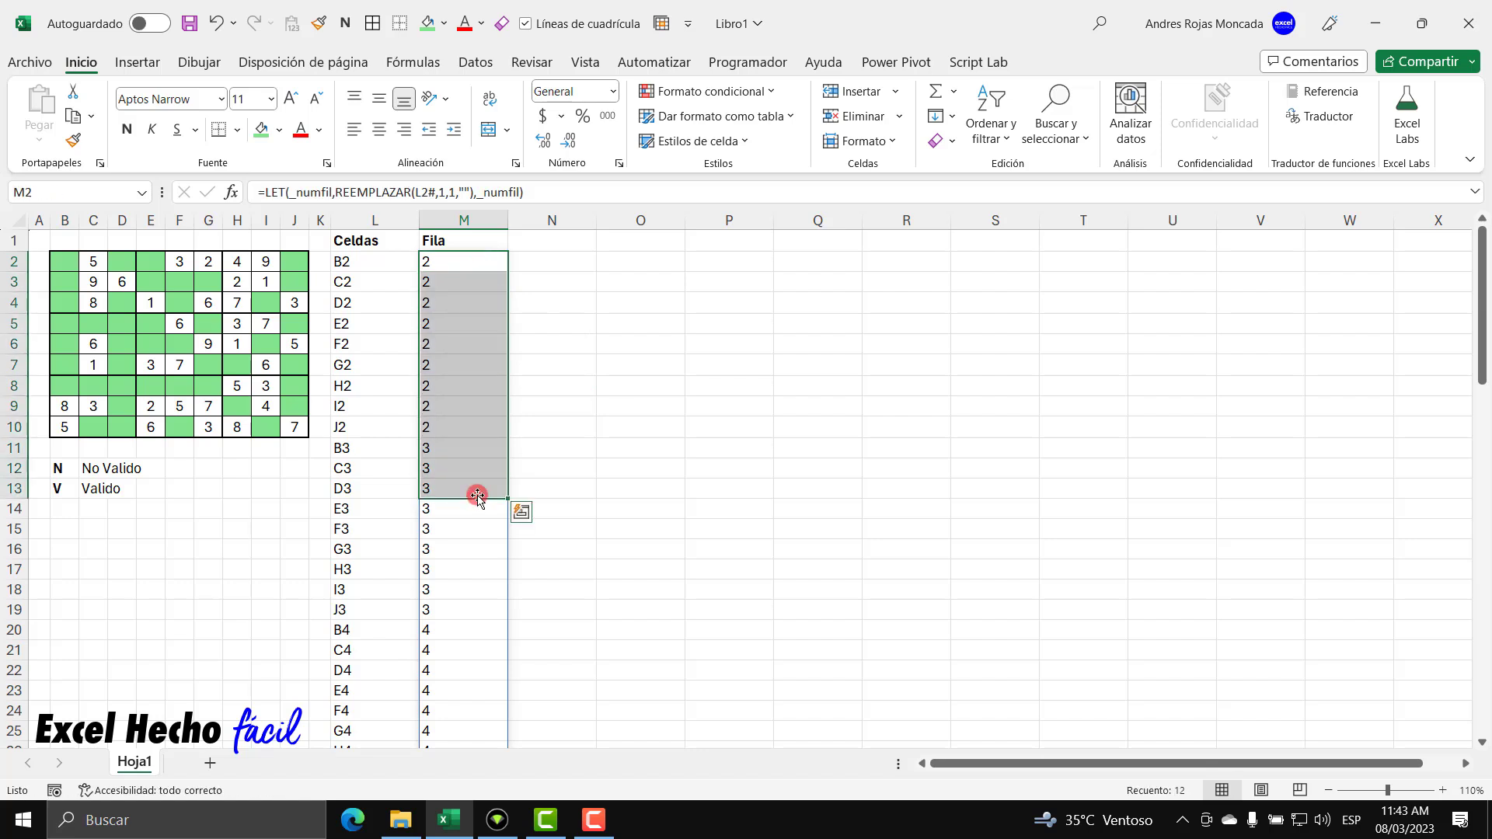
{"action": "left_click", "coordinate": [477, 490]}
{"action": "key", "text": "ctrl+Down"}
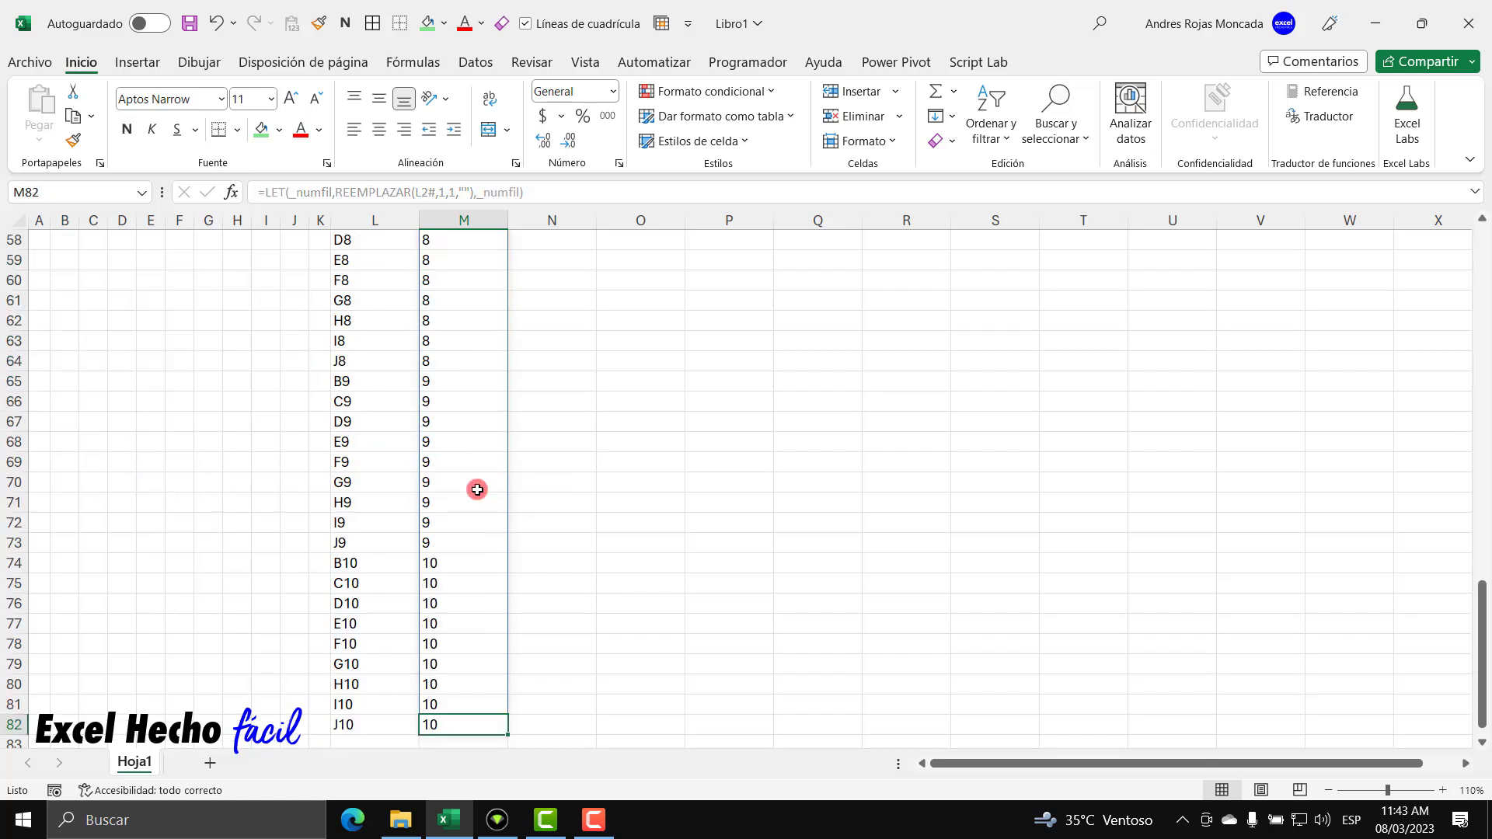
{"action": "key", "text": "ctrl+Up"}
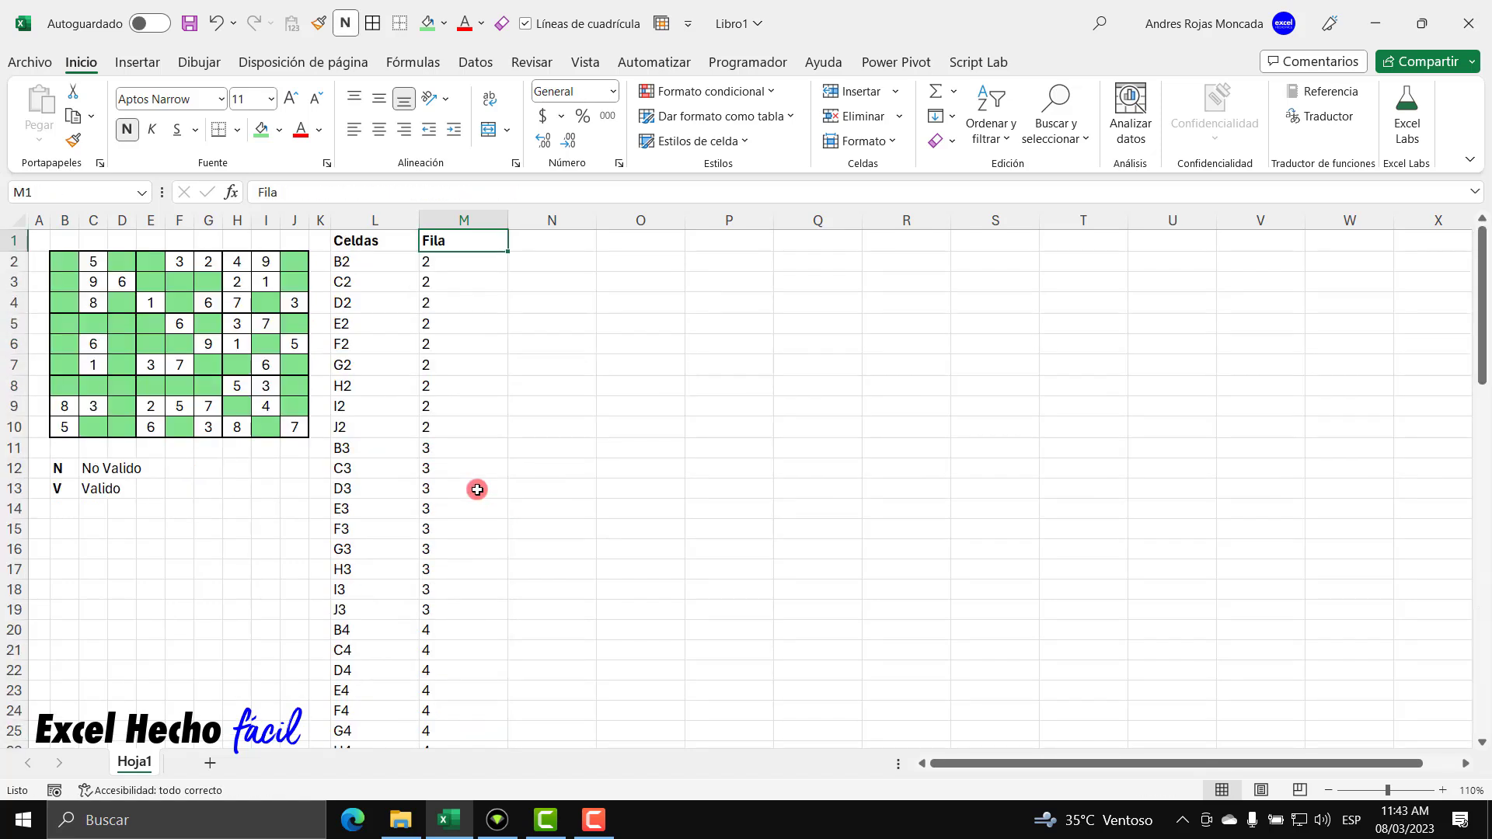
Reopen the M2 formula, remove the final _numfil result and closing parenthesis, and start a new line after the comma
{"action": "left_click", "coordinate": [461, 261]}
{"action": "key", "text": "F2"}
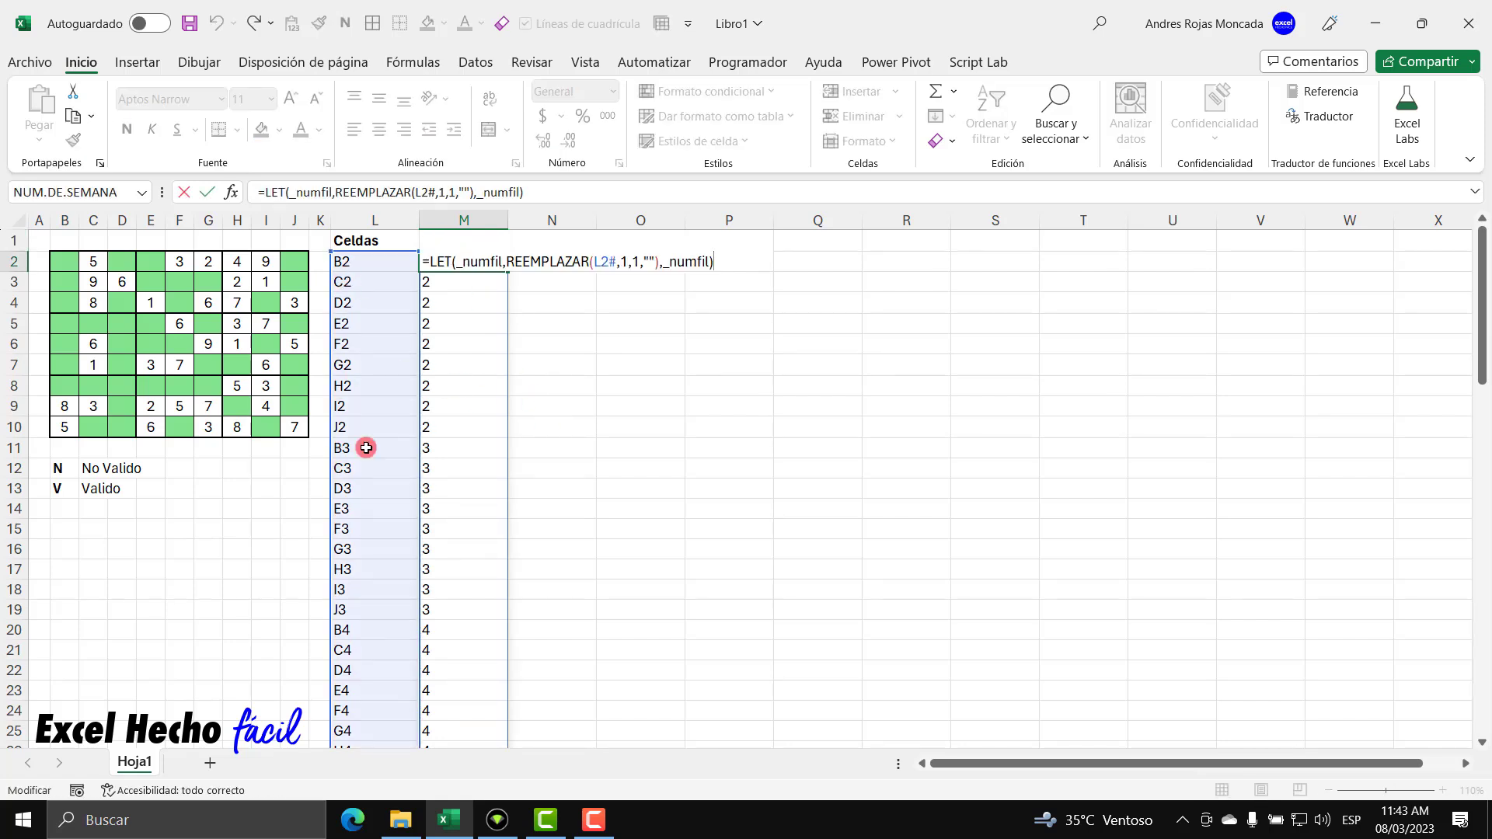
{"action": "key", "text": "BackSpace"}
{"action": "key", "text": "BackSpace"}
{"action": "key", "text": "BackSpace"}
{"action": "key", "text": "BackSpace"}
{"action": "key", "text": "BackSpace"}
{"action": "key", "text": "BackSpace"}
{"action": "key", "text": "BackSpace"}
{"action": "key", "text": "BackSpace"}
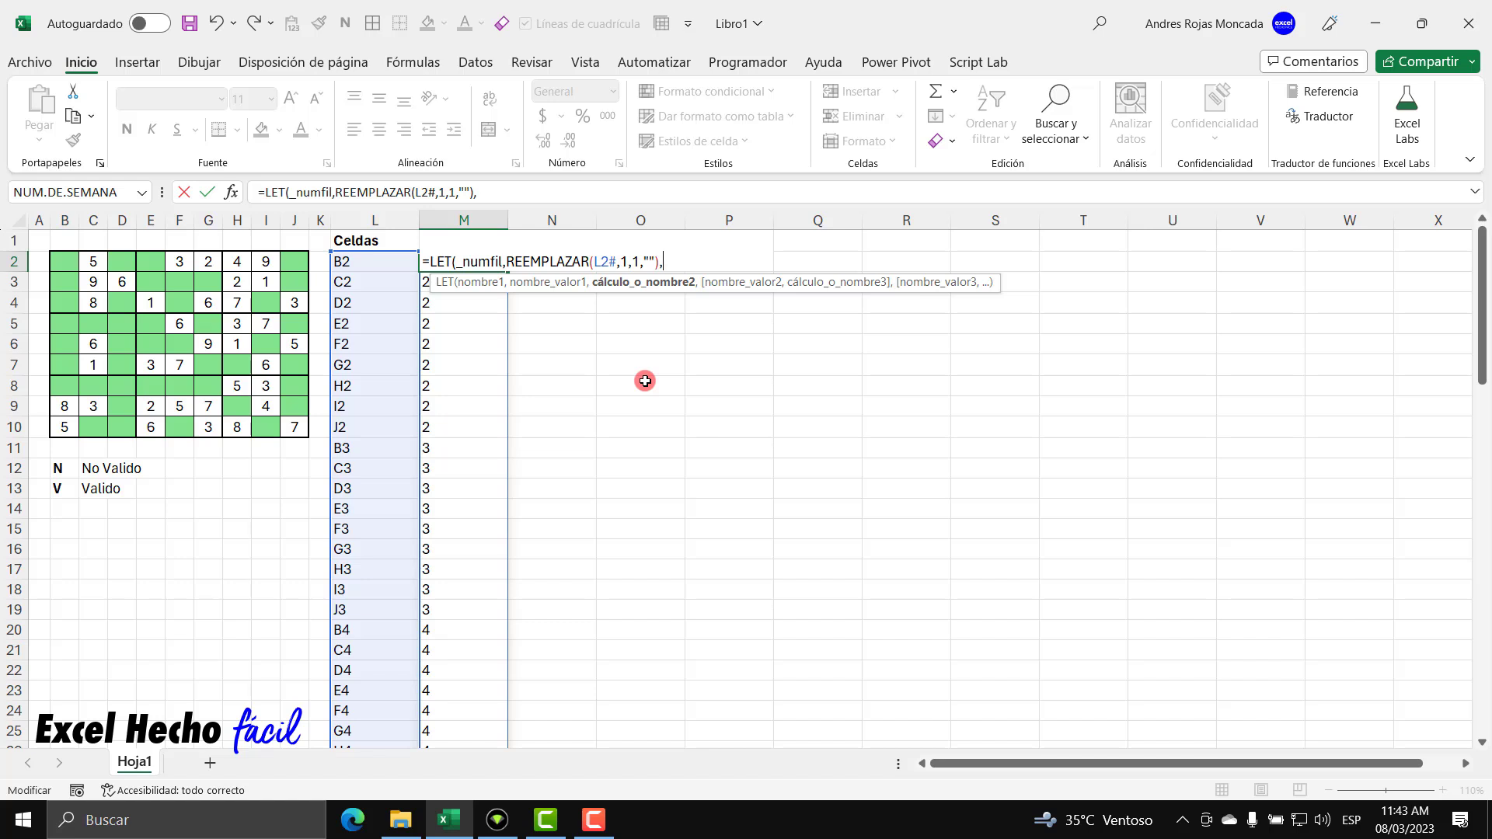
{"action": "key", "text": "alt+Return"}
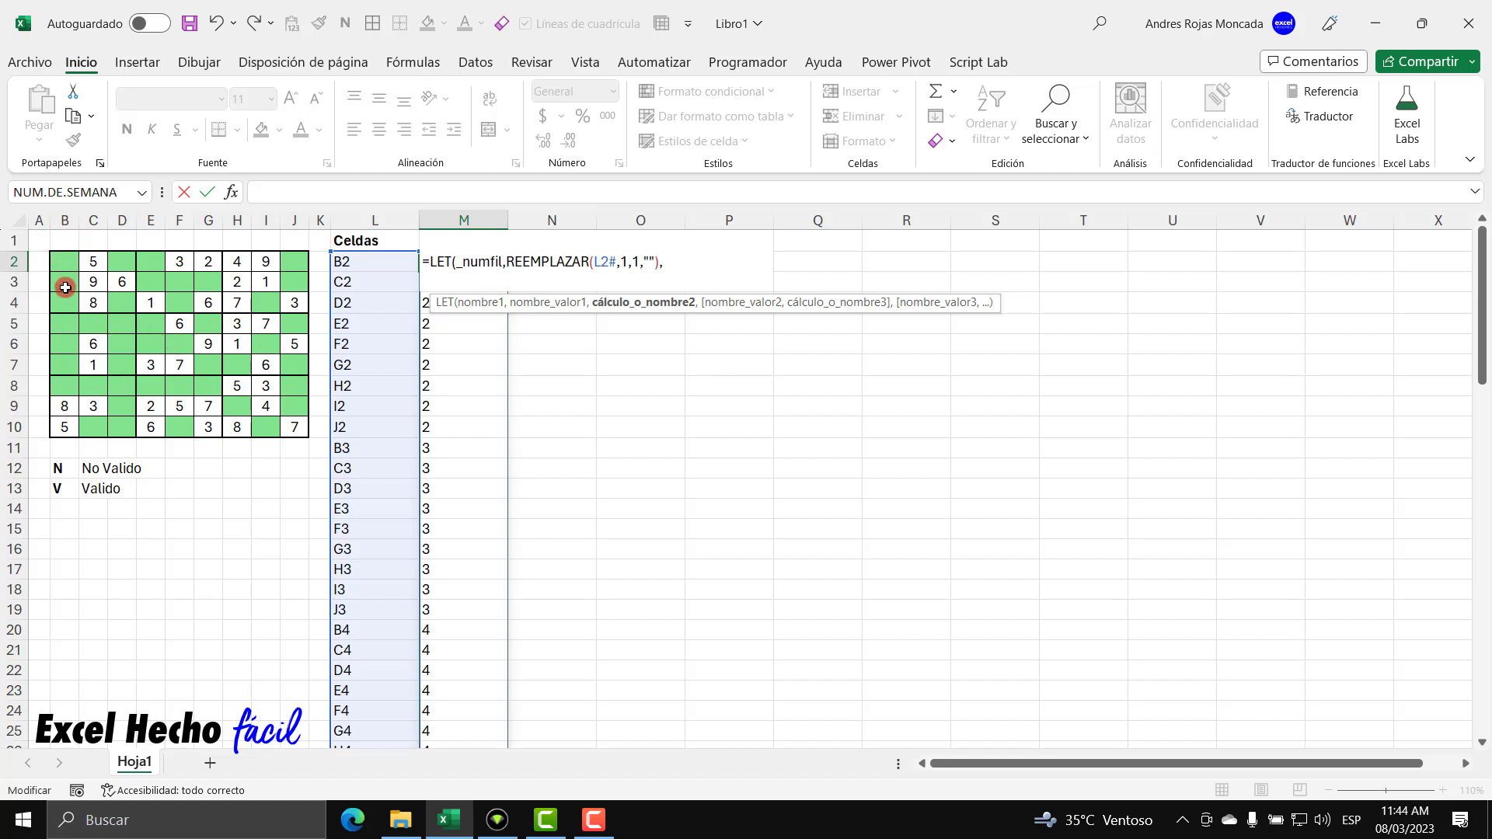
Return "B"&_numfil&":J"&_numfil as the LET result to build each cell's row range, and enter the formula
{"action": "type", "text": "\"B\"&"}
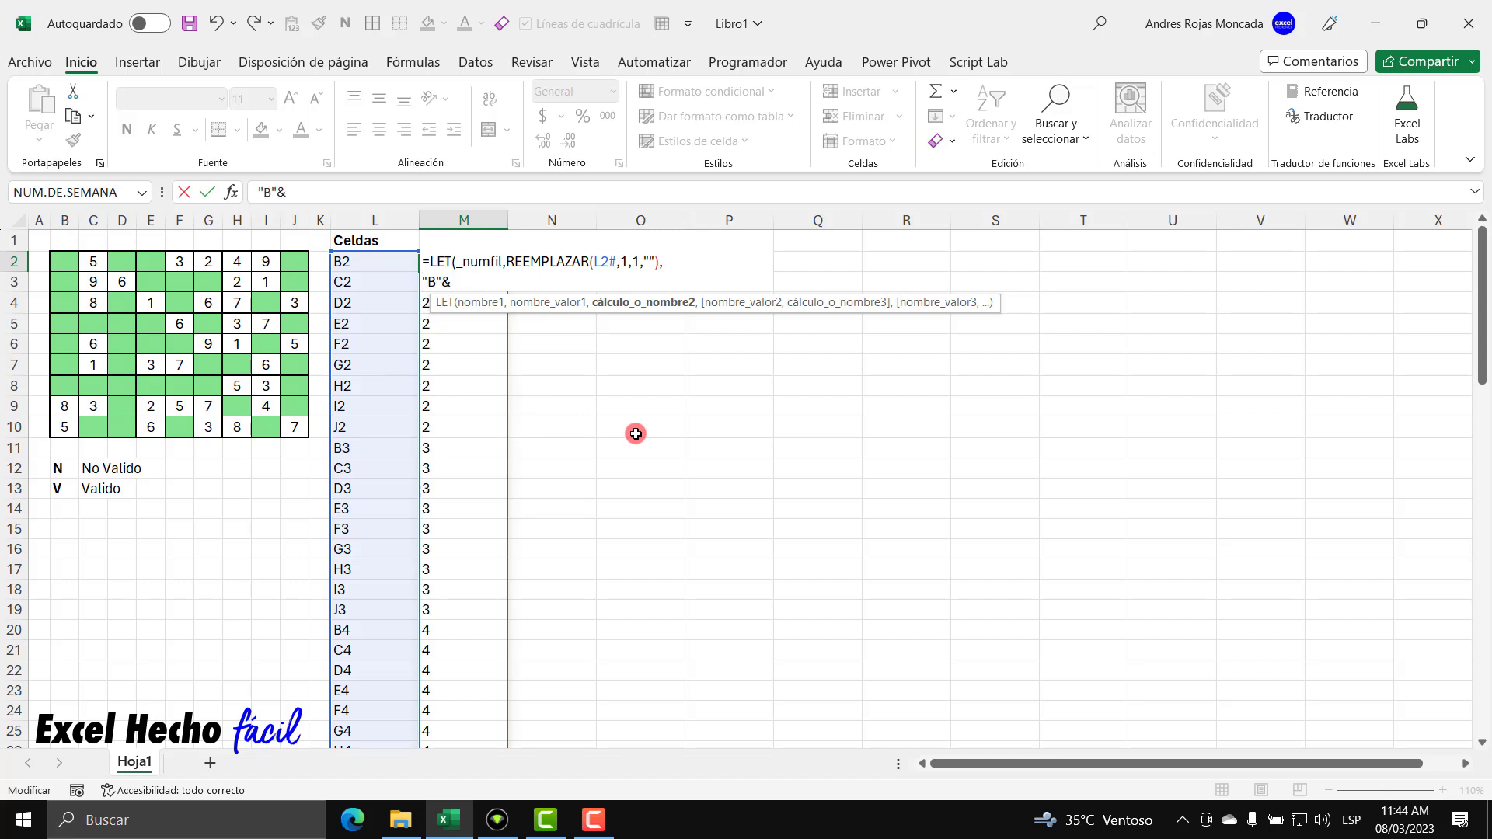
{"action": "type", "text": "_numfil&\":"}
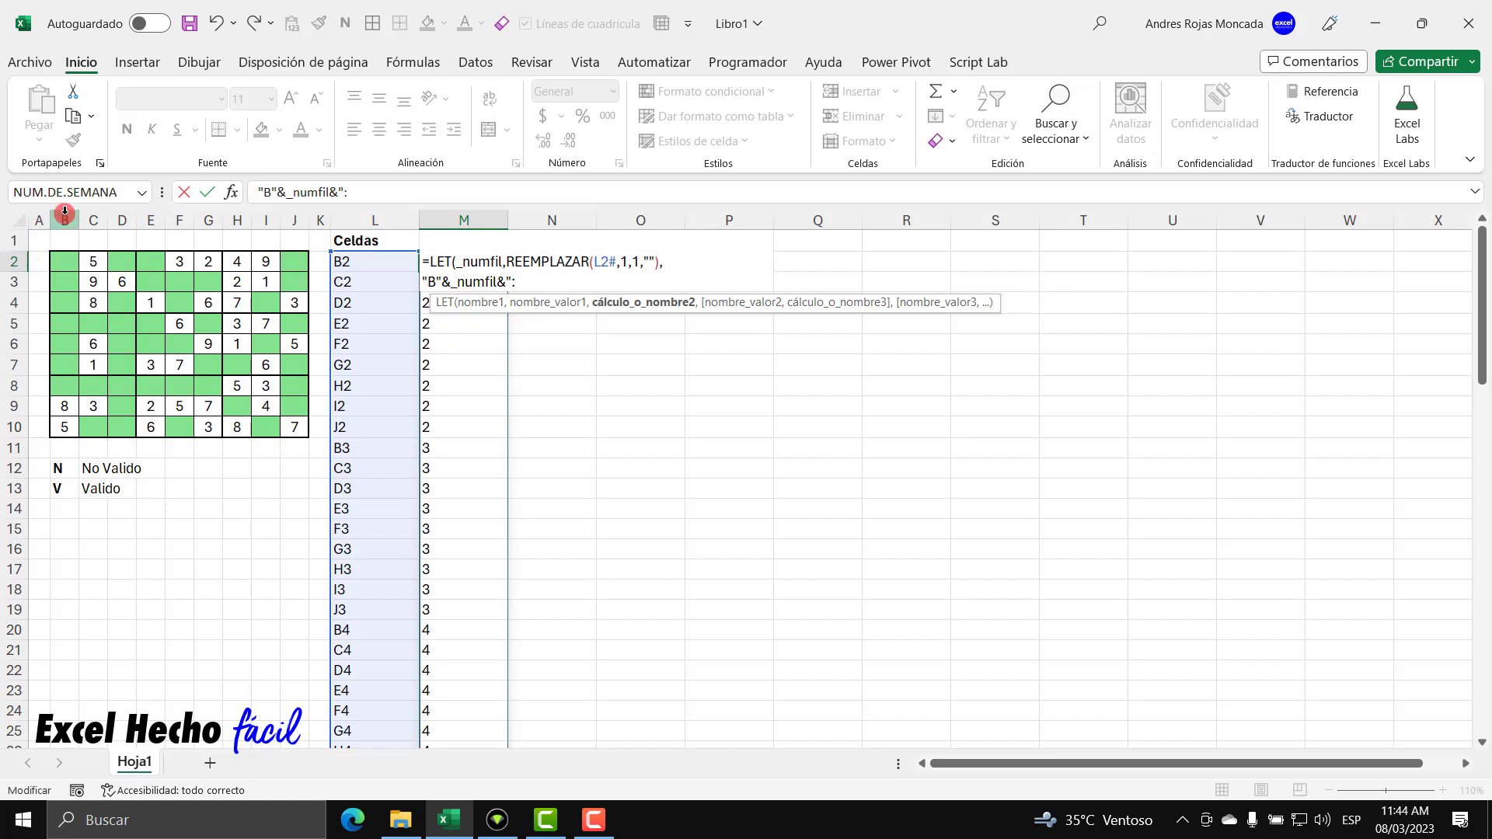
{"action": "type", "text": "J\"&"}
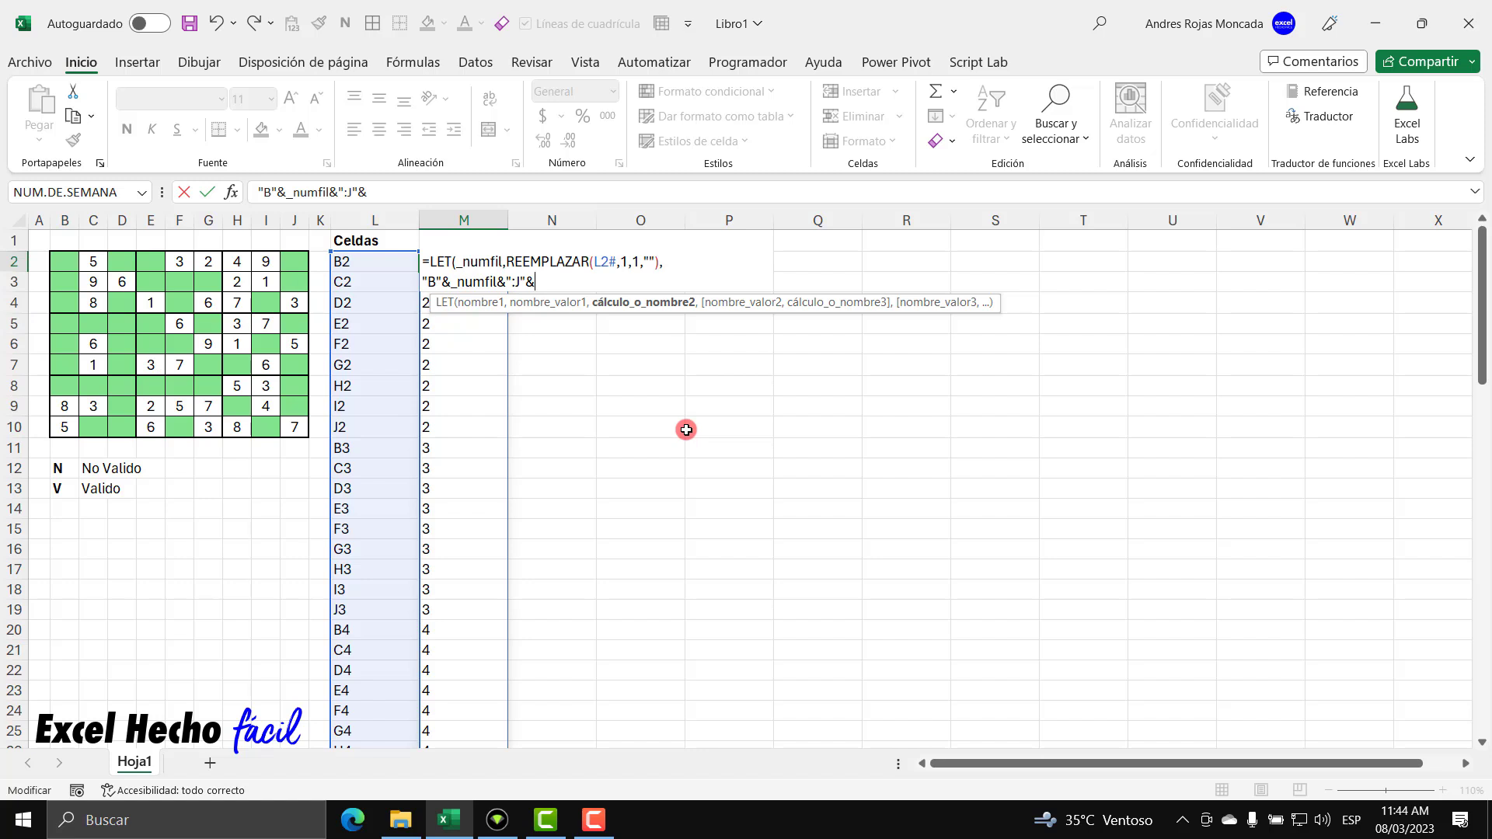
{"action": "type", "text": "_numfil)"}
{"action": "key", "text": "Return"}
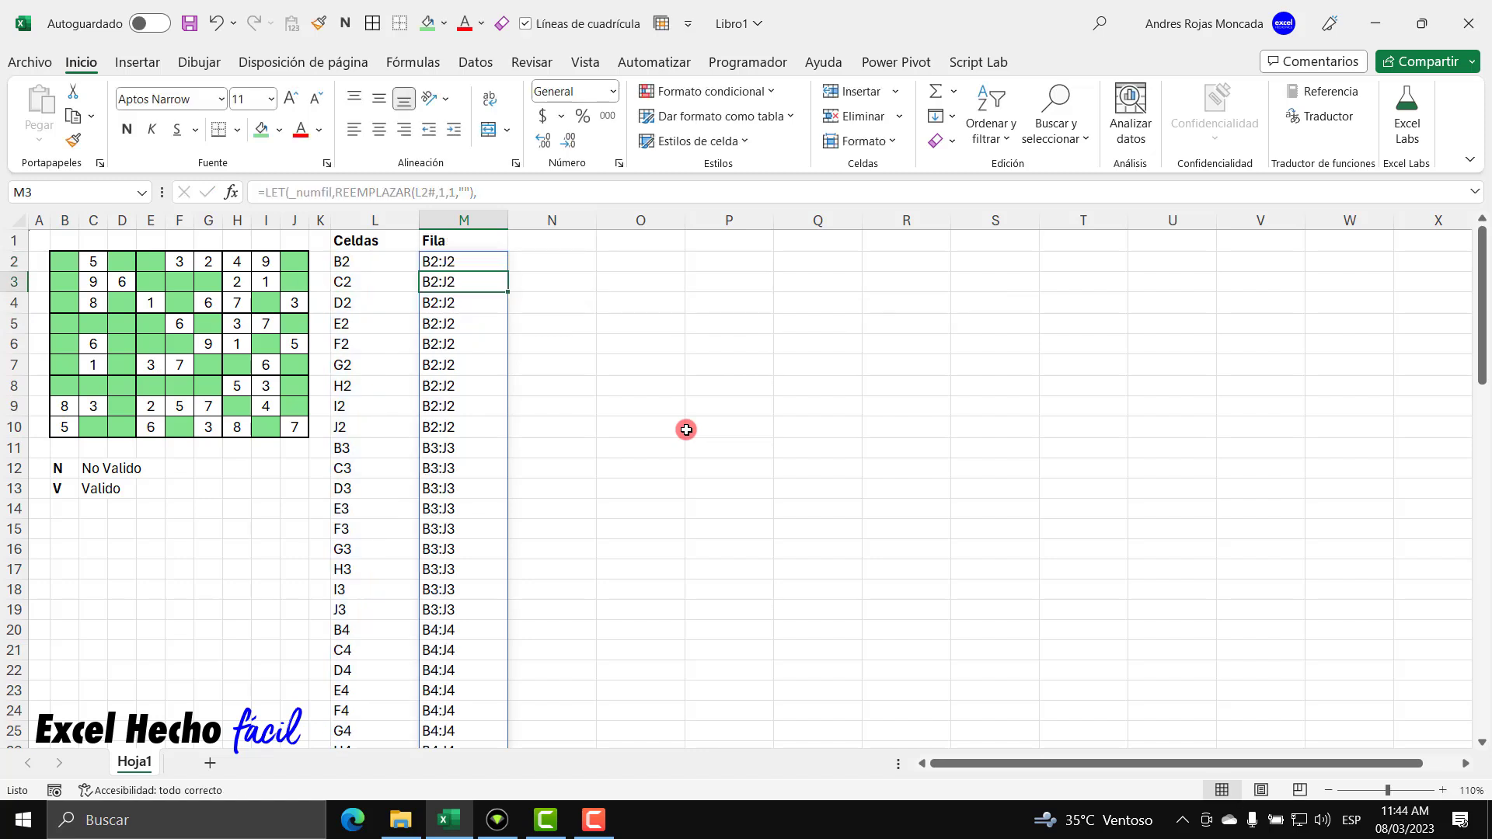
Compare the Fila ranges for addresses such as C3 and D4 with their rows in the sudoku grid and the Celdas list
{"action": "left_click", "coordinate": [463, 262]}
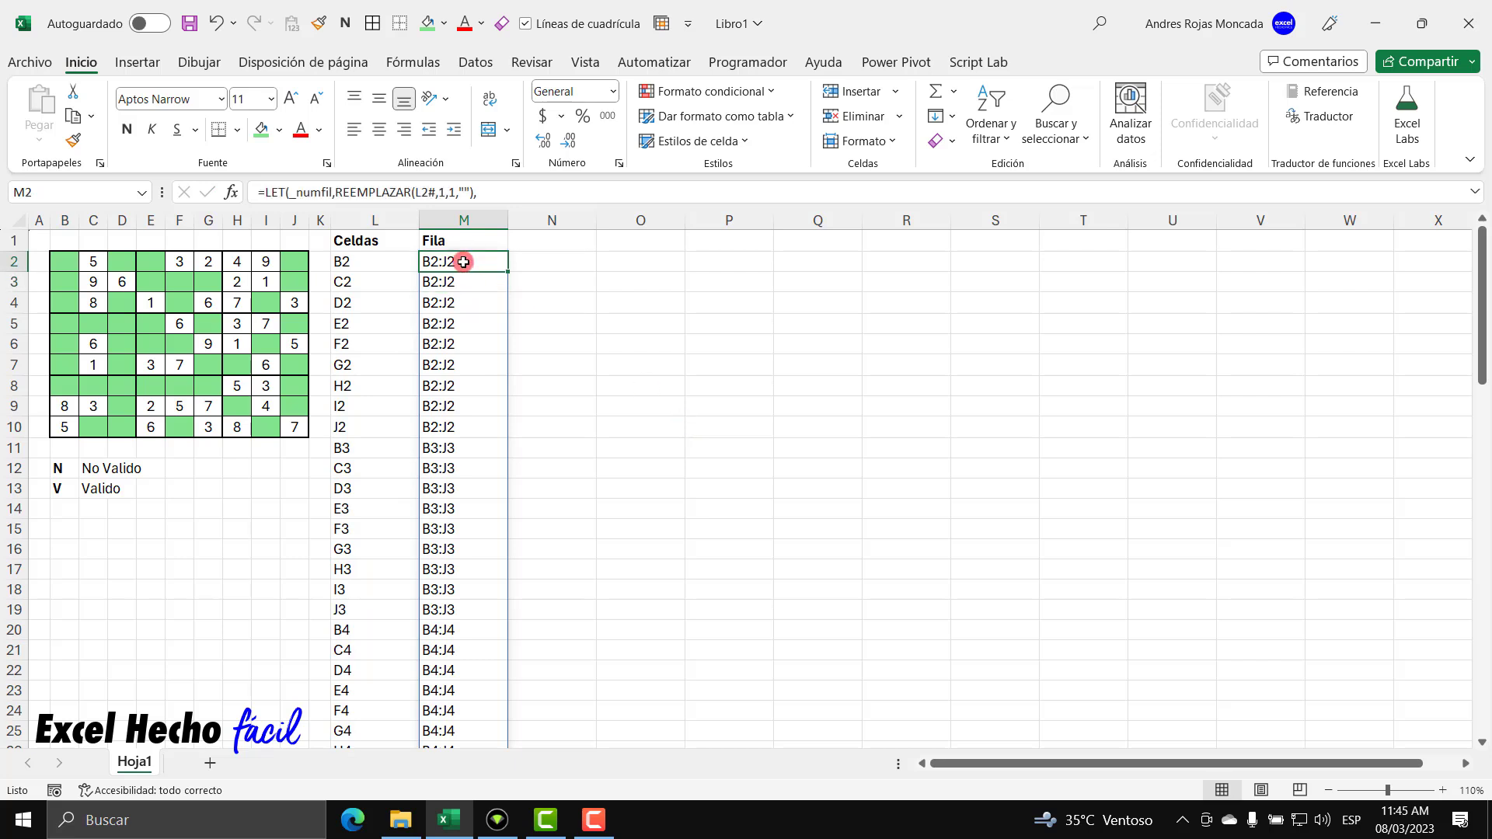
{"action": "left_click", "coordinate": [370, 468]}
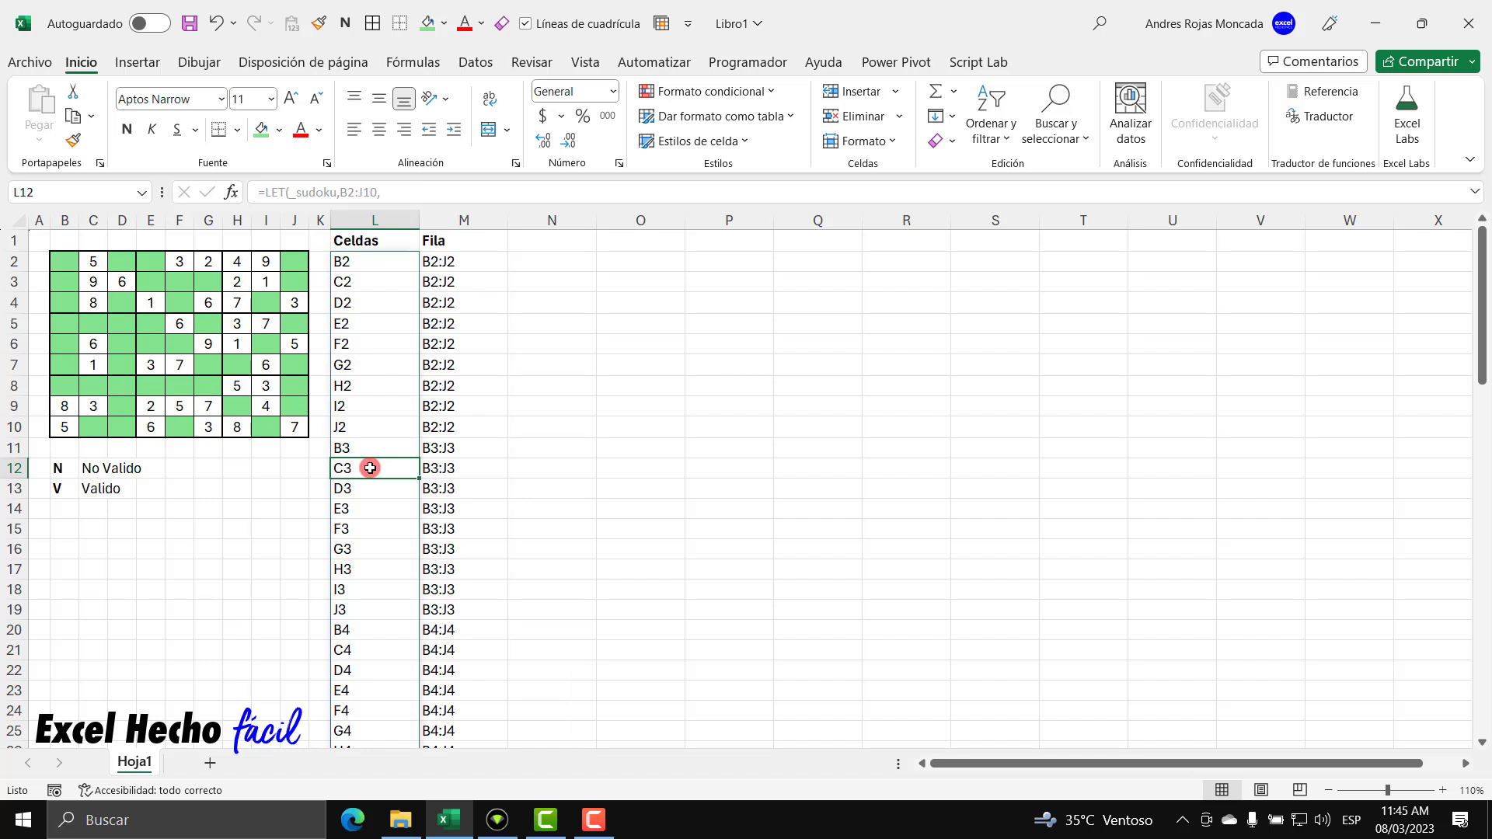
{"action": "left_click", "coordinate": [97, 282]}
{"action": "left_click_drag", "start_coordinate": [61, 281], "coordinate": [298, 289]}
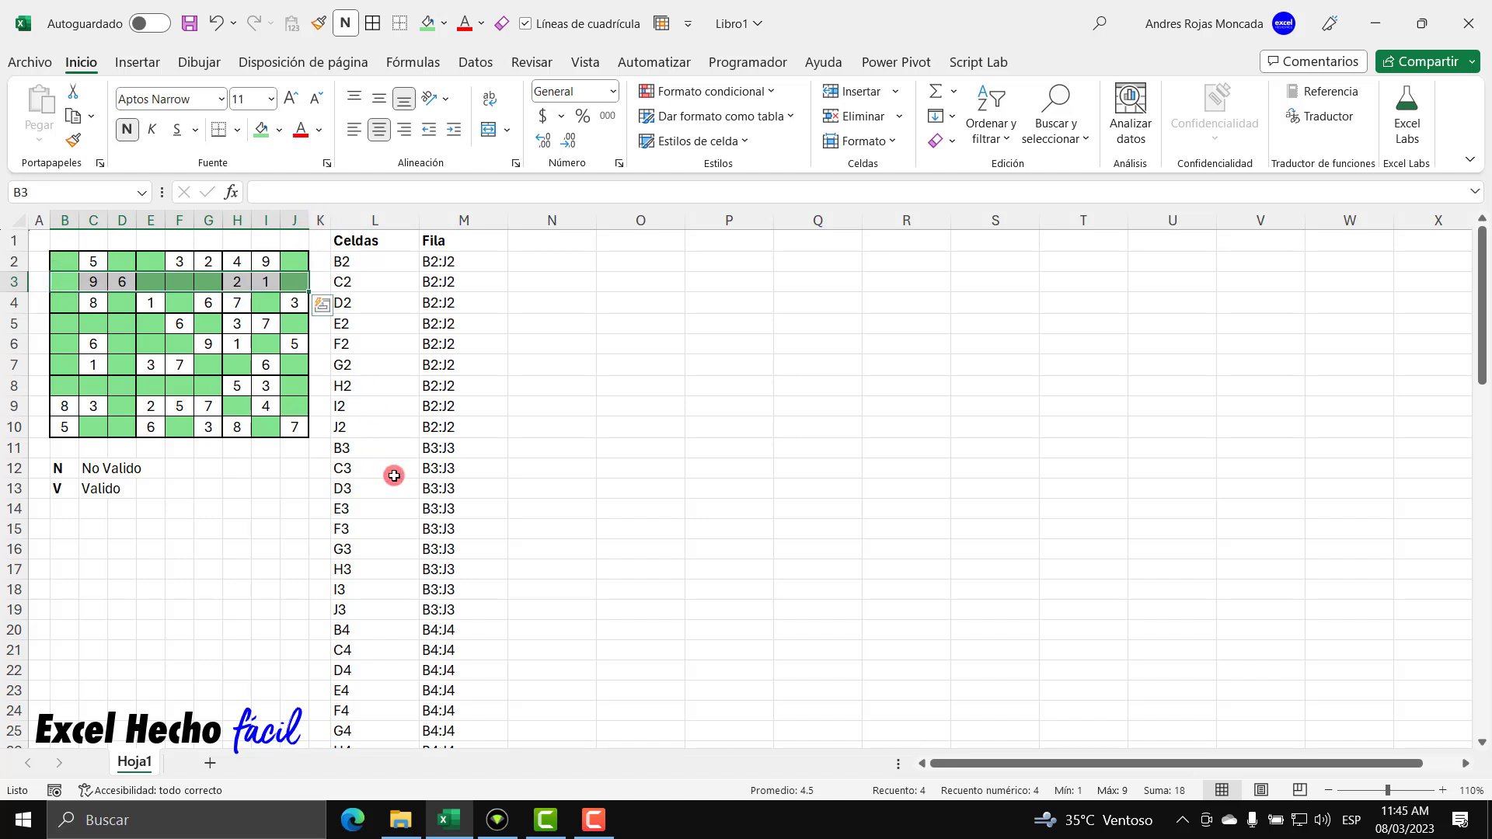
{"action": "left_click", "coordinate": [447, 476]}
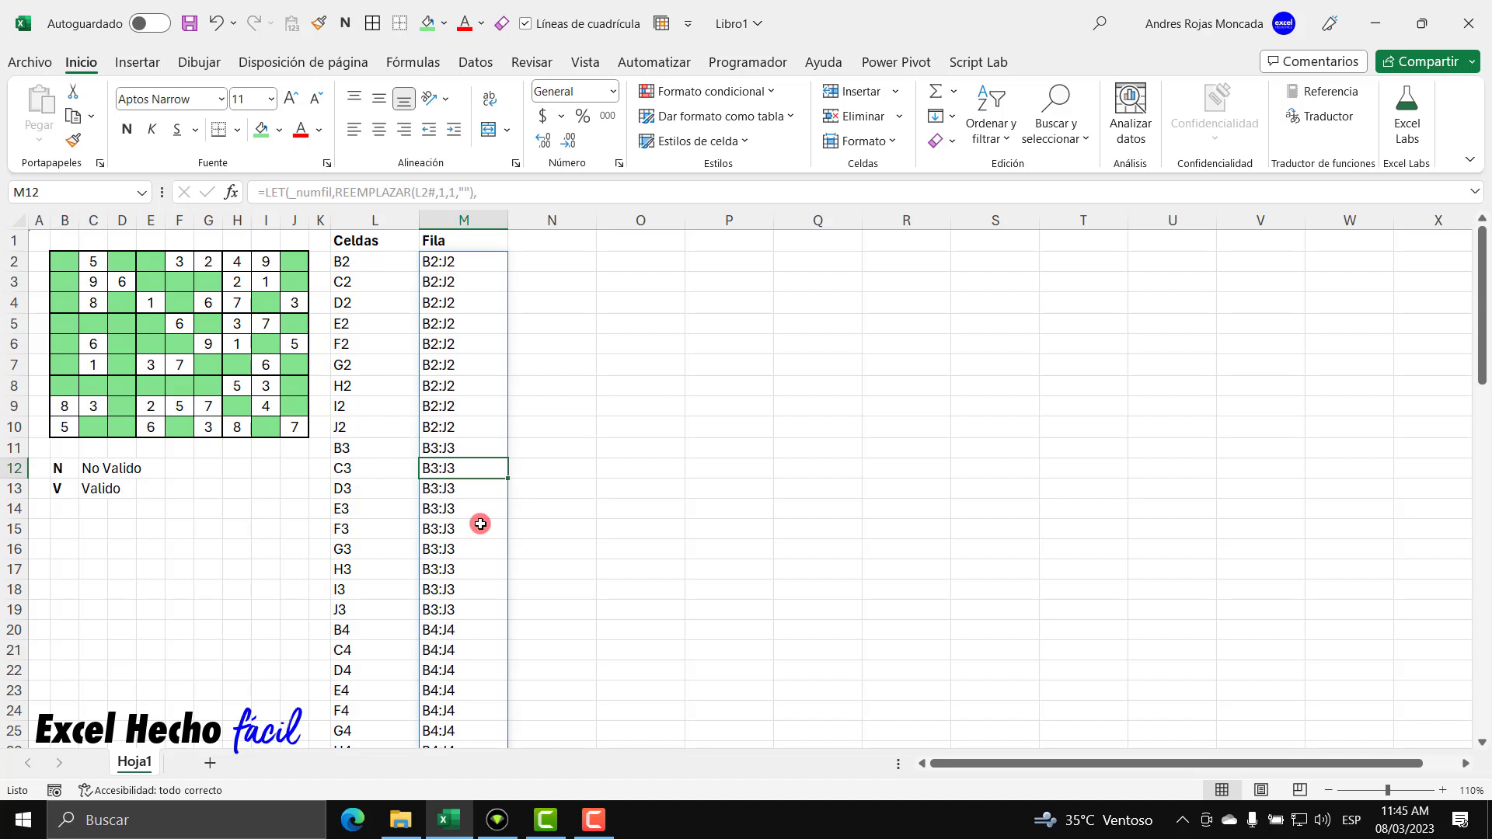
{"action": "left_click", "coordinate": [356, 672]}
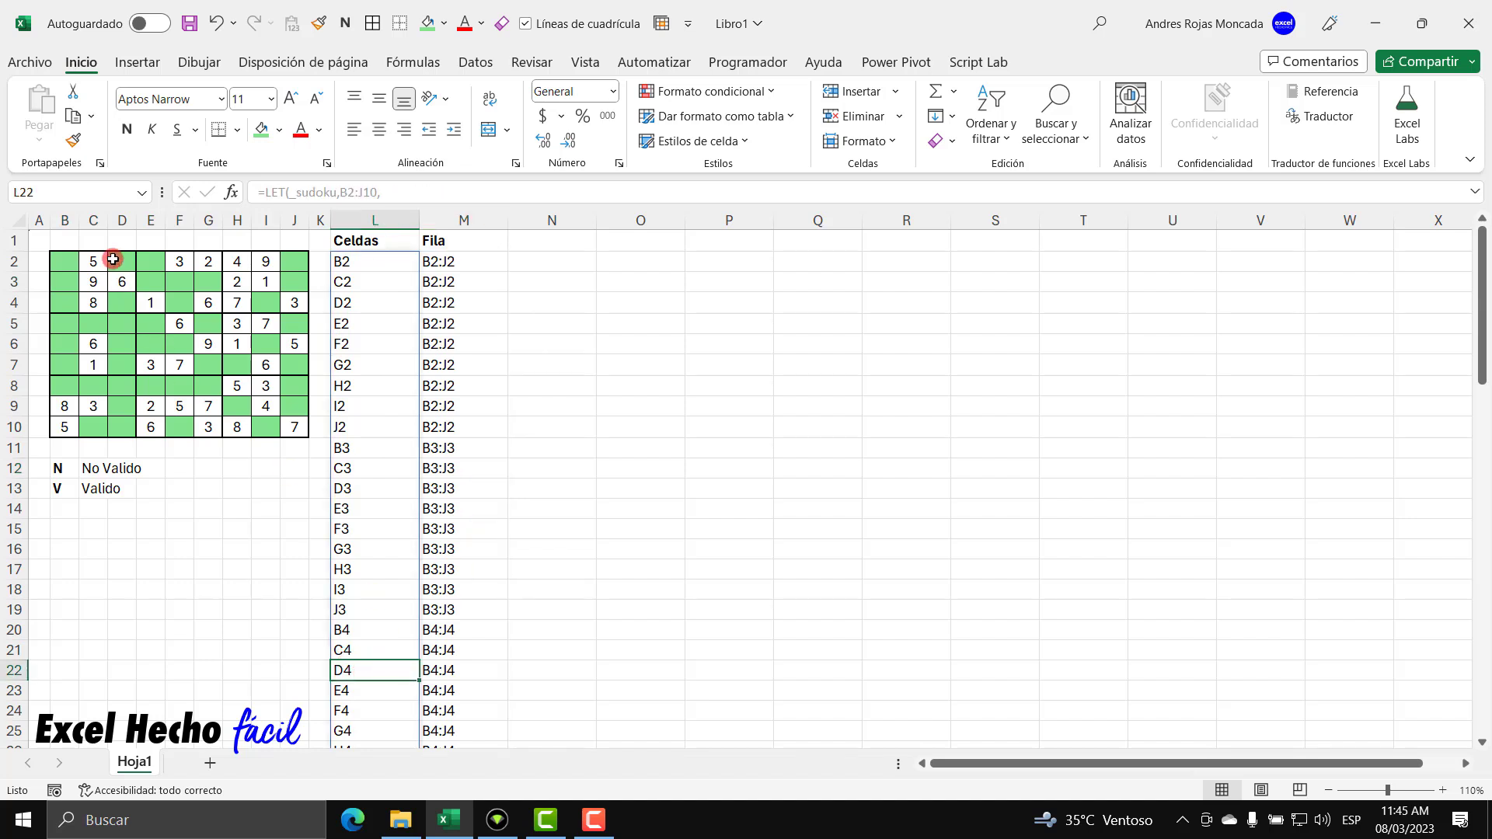
{"action": "left_click", "coordinate": [122, 304]}
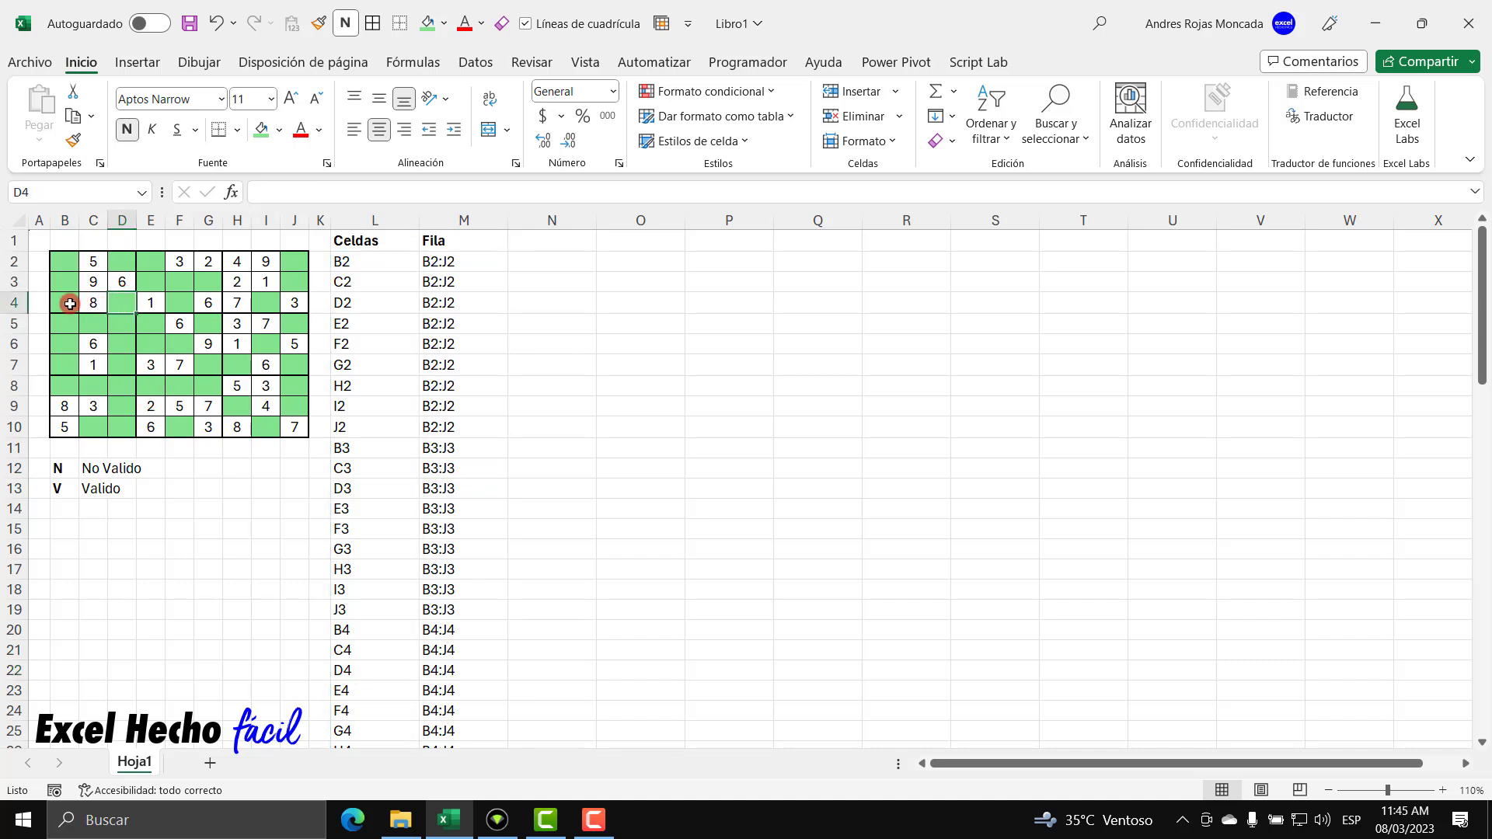
{"action": "left_click_drag", "start_coordinate": [70, 304], "coordinate": [295, 302]}
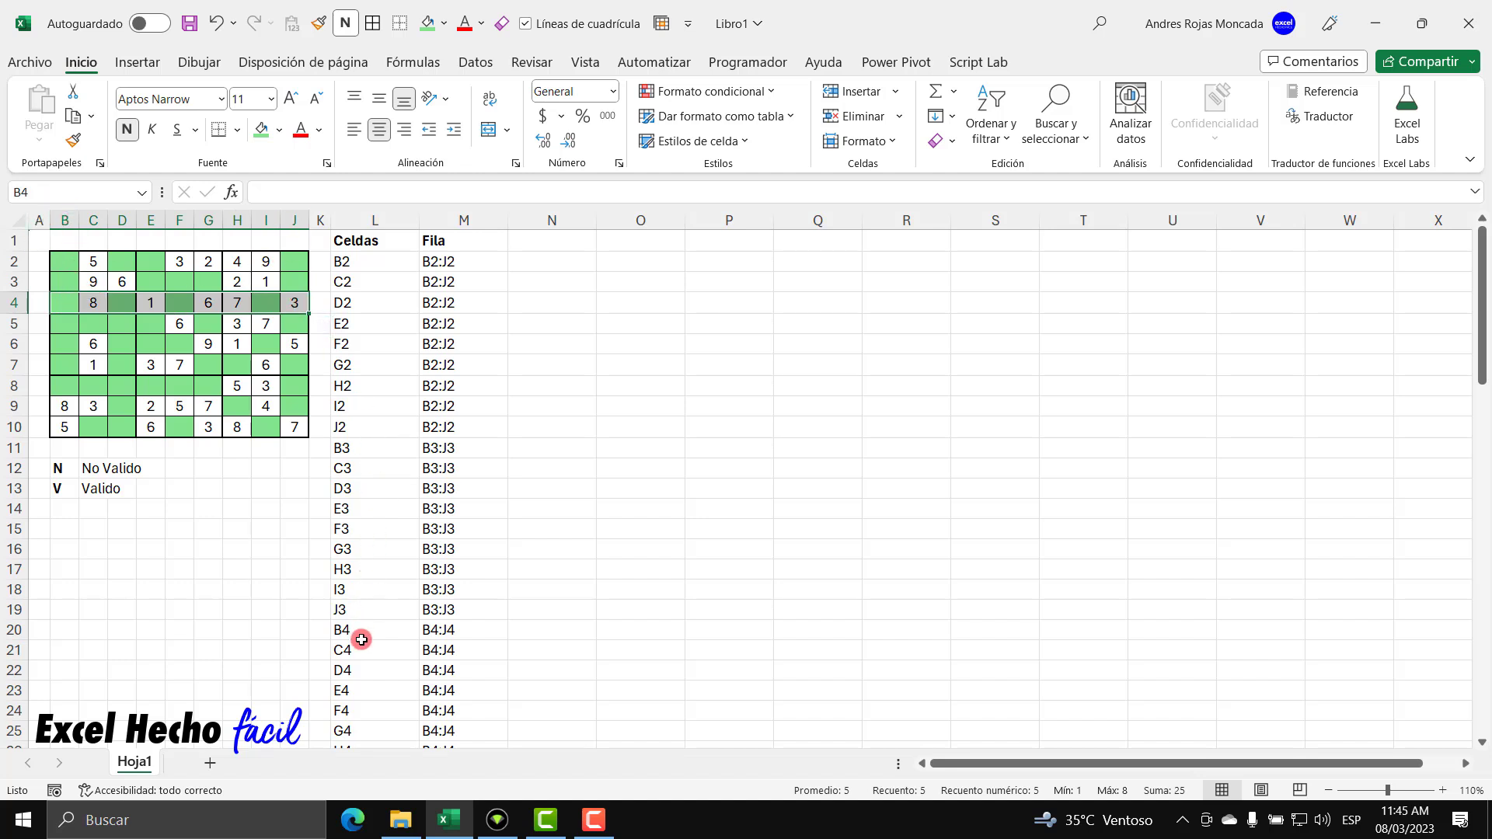
{"action": "left_click_drag", "start_coordinate": [350, 670], "coordinate": [446, 673]}
{"action": "left_click", "coordinate": [446, 673]}
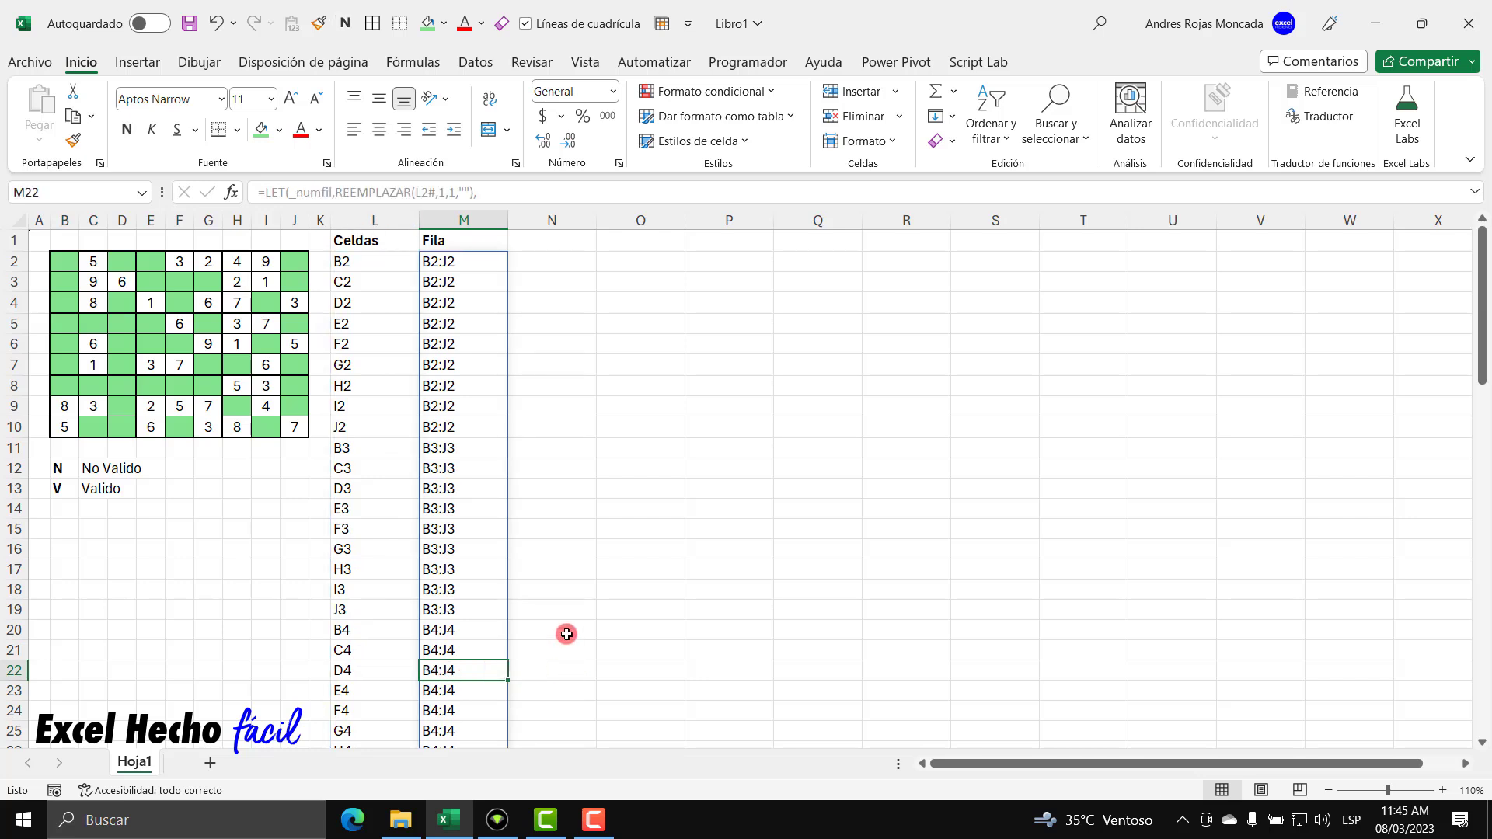
{"action": "left_click_drag", "start_coordinate": [464, 261], "coordinate": [477, 506]}
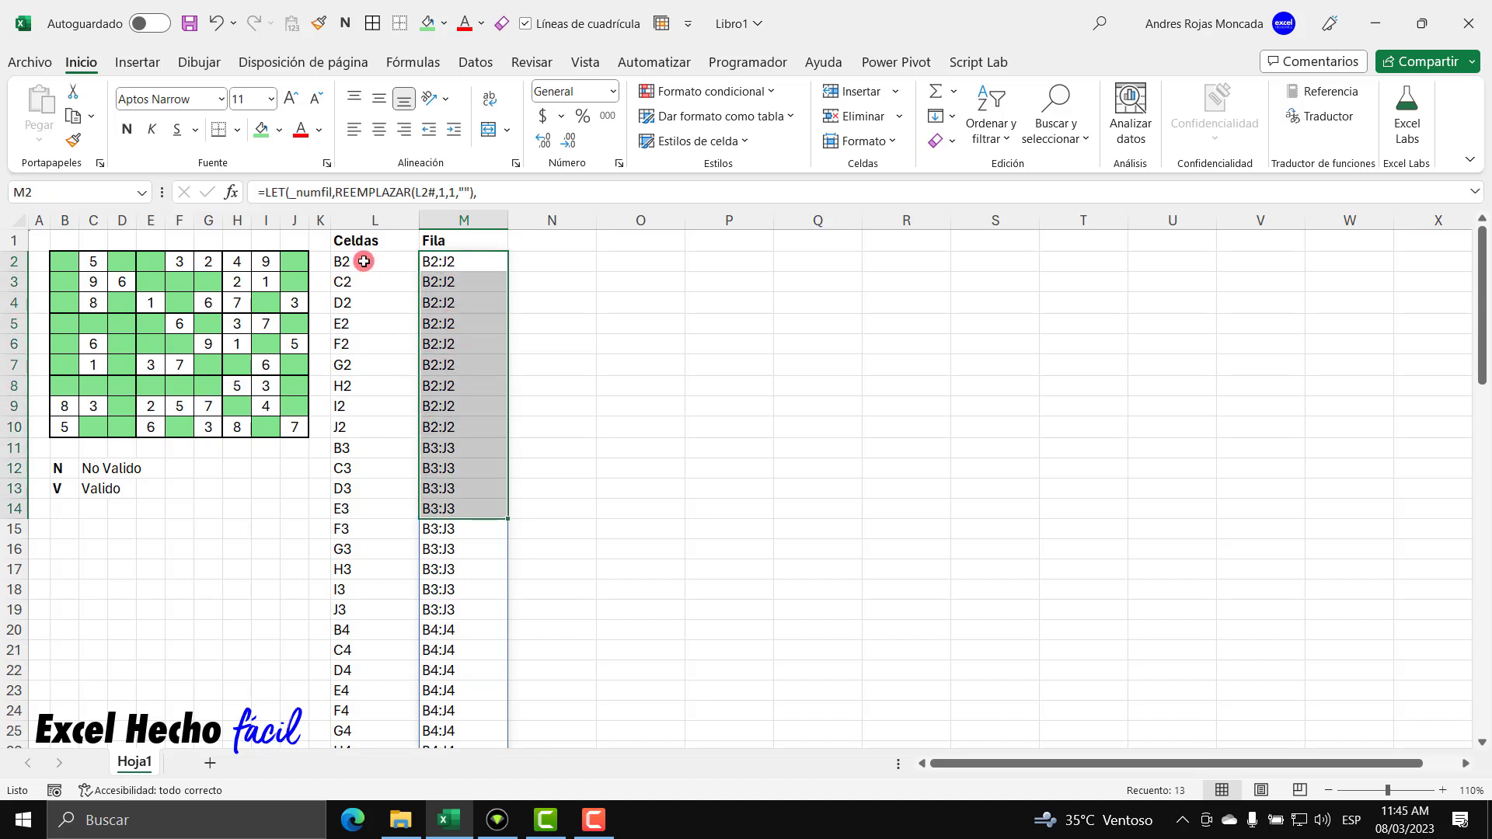
{"action": "left_click_drag", "start_coordinate": [450, 259], "coordinate": [473, 559]}
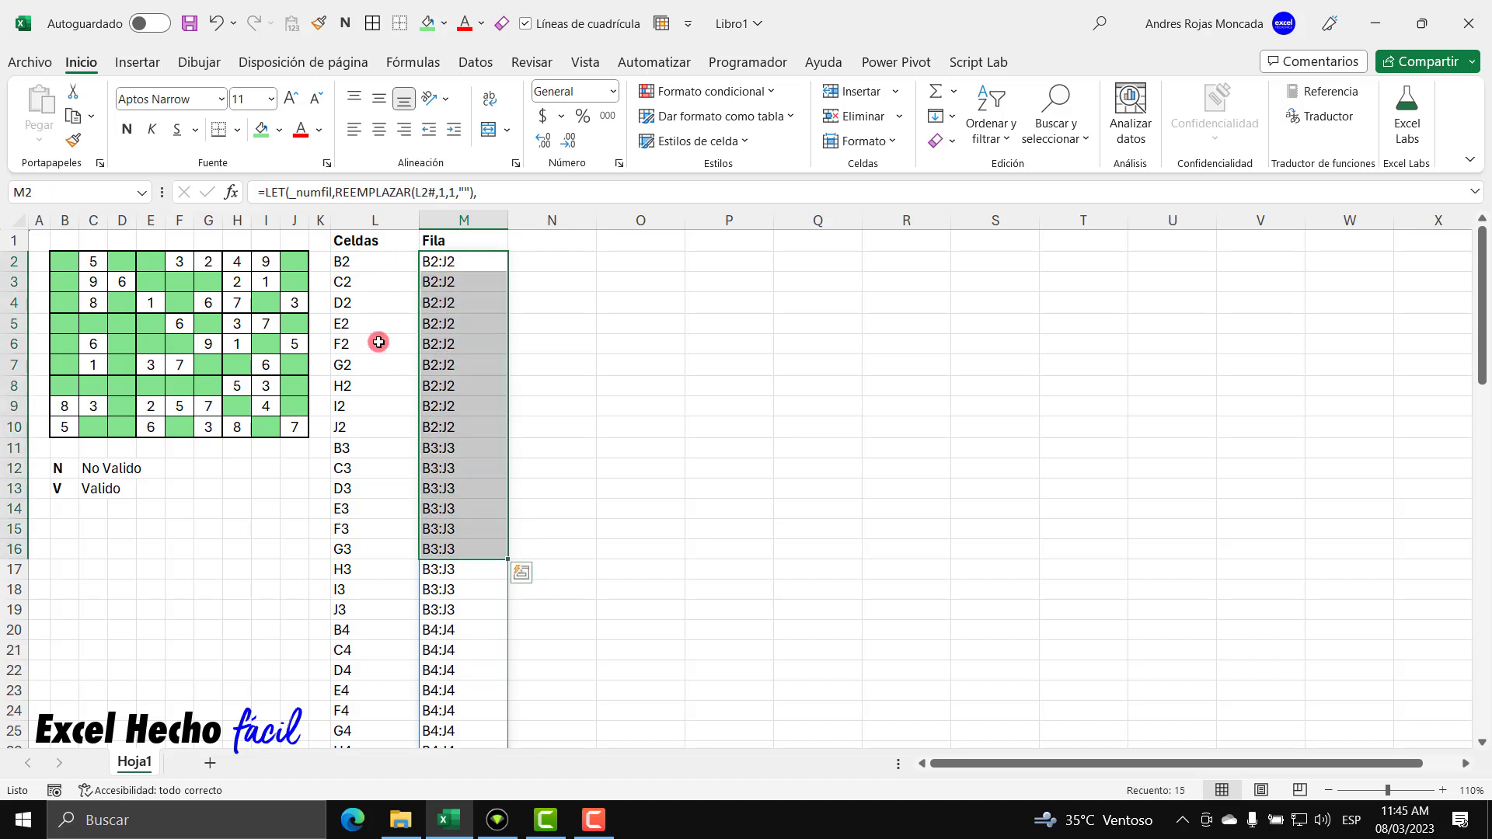
{"action": "left_click_drag", "start_coordinate": [368, 261], "coordinate": [363, 582]}
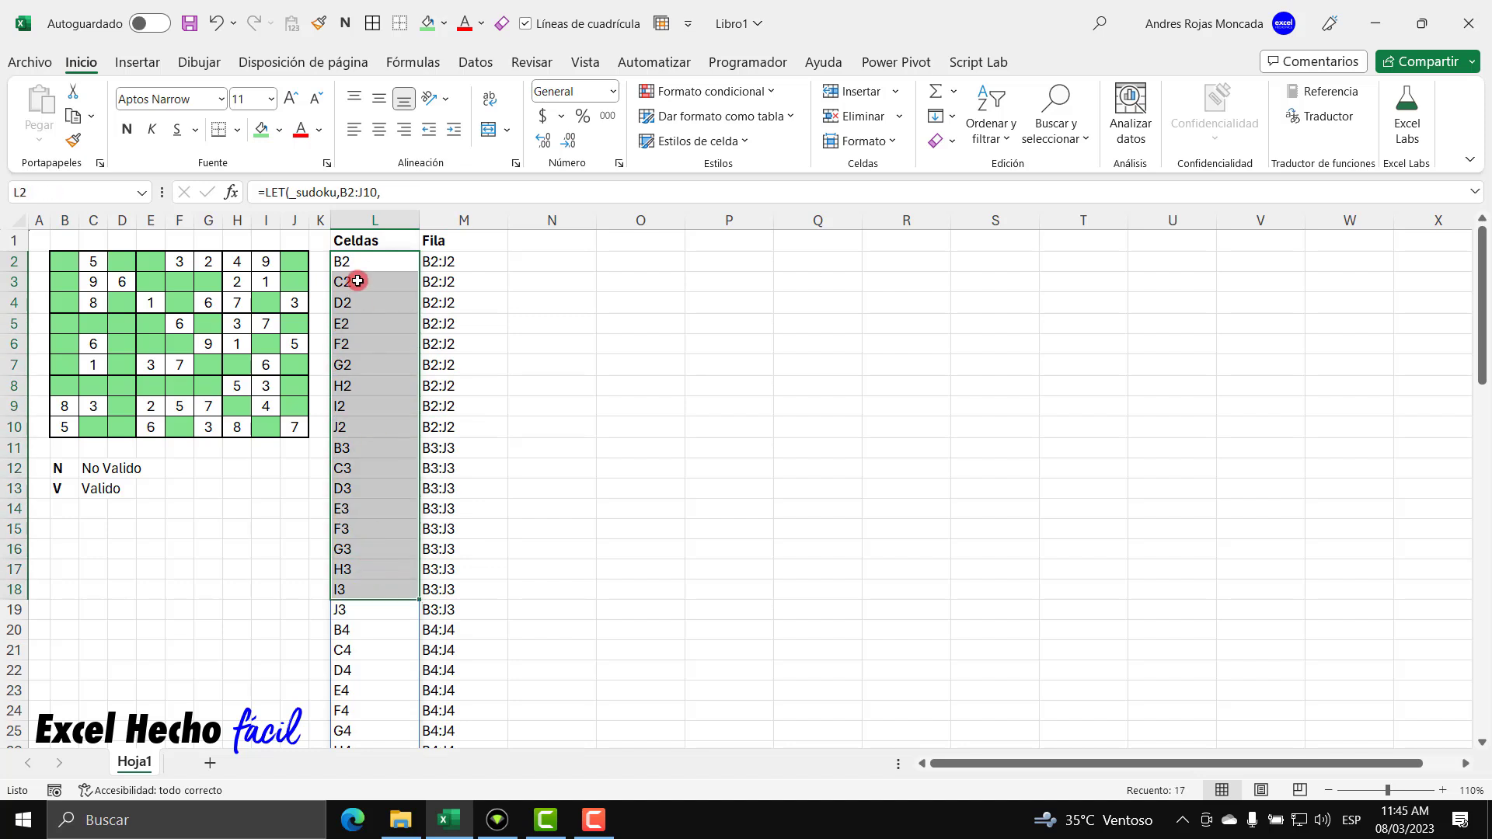
{"action": "left_click", "coordinate": [523, 238]}
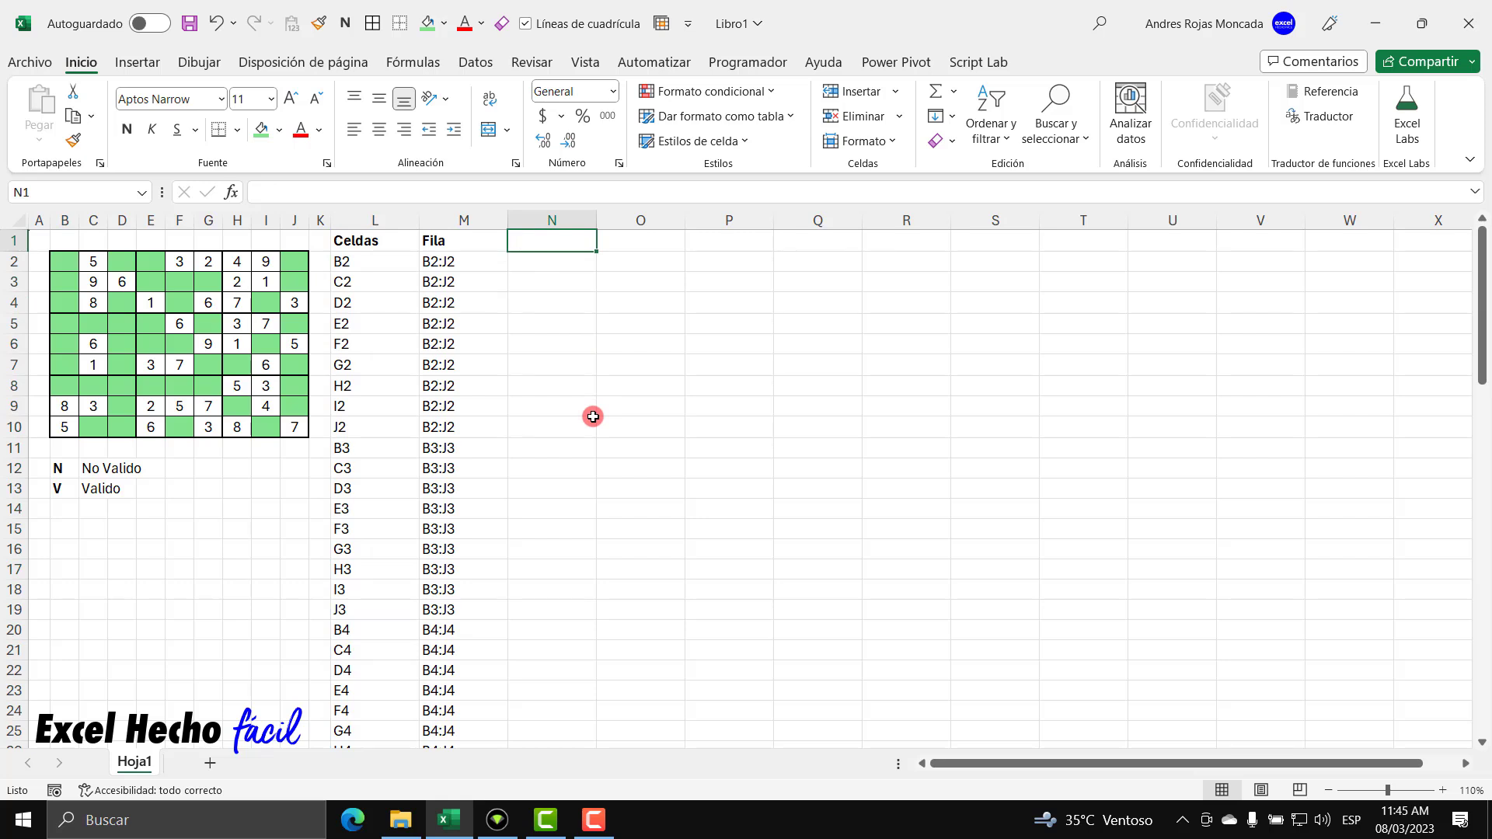
Enter the header Columnas in cell N1
{"action": "type", "text": "Colum,na"}
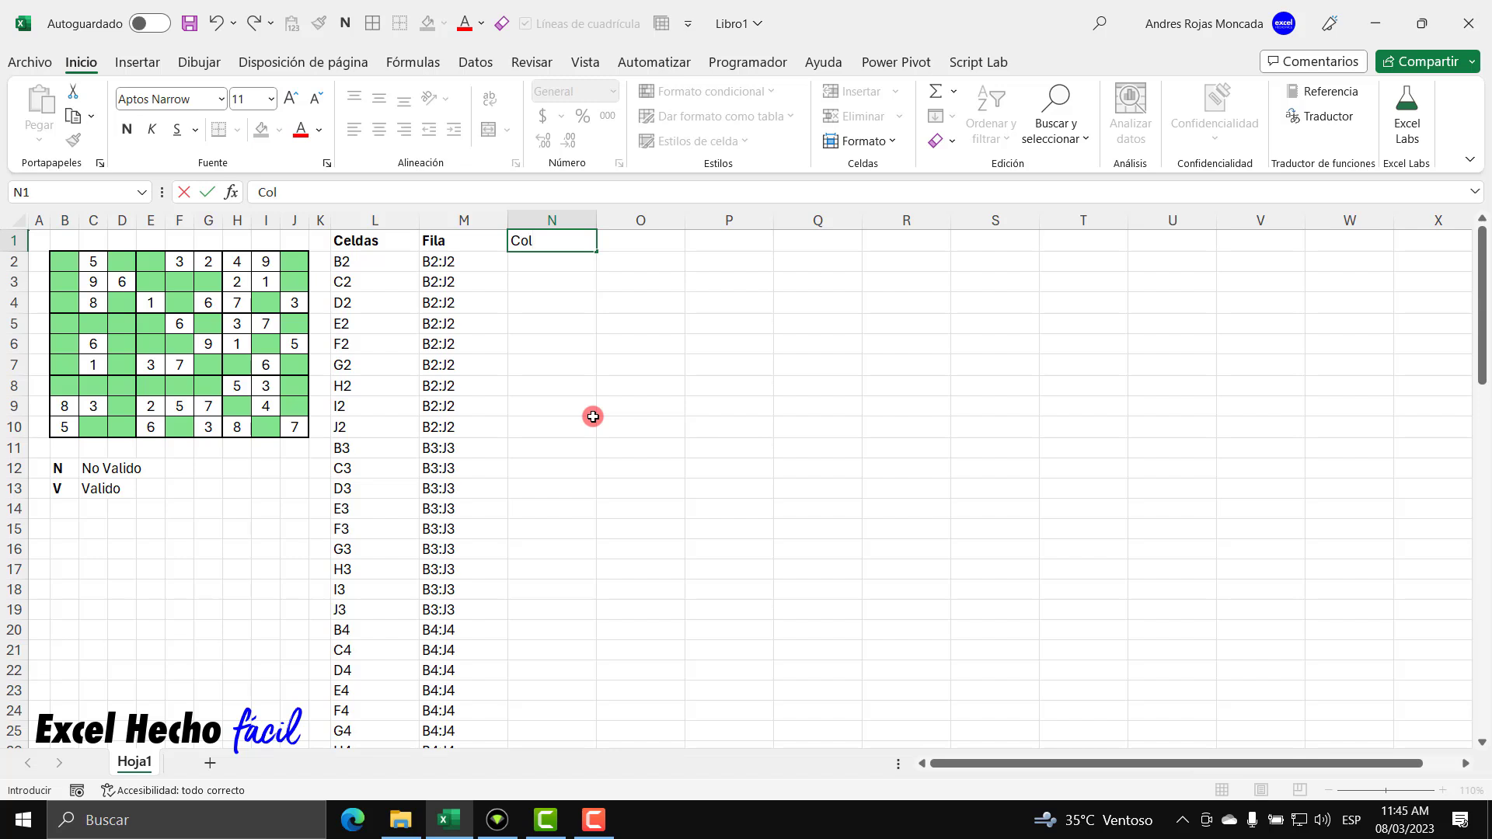
{"action": "key", "text": "BackSpace"}
{"action": "key", "text": "BackSpace"}
{"action": "key", "text": "BackSpace"}
{"action": "type", "text": "as"}
{"action": "key", "text": "BackSpace"}
{"action": "key", "text": "BackSpace"}
{"action": "type", "text": "nas"}
{"action": "key", "text": "Return"}
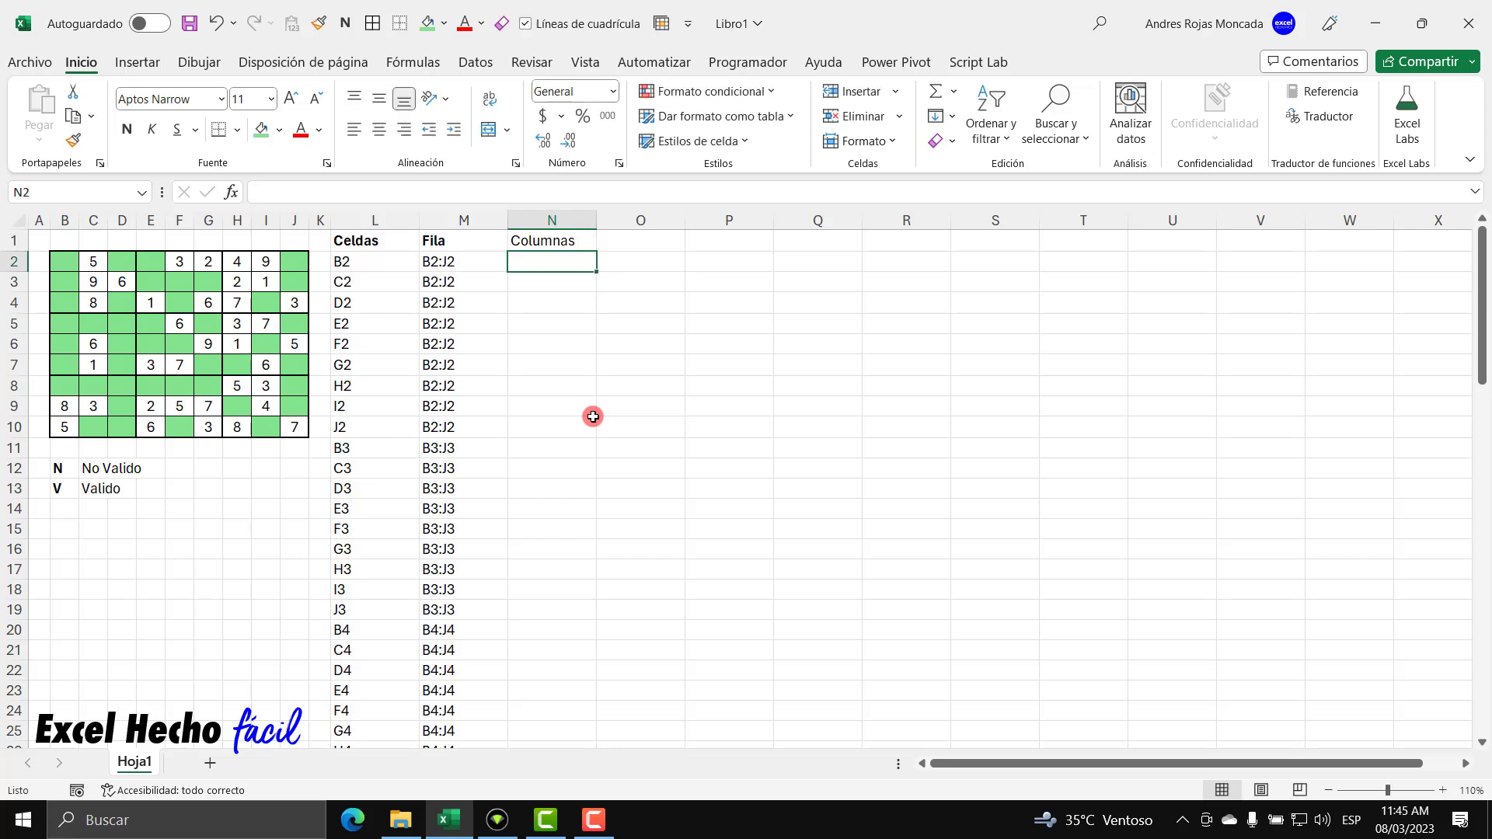
Make the Columnas header in N1 bold to match the Fila header
{"action": "left_click", "coordinate": [560, 240]}
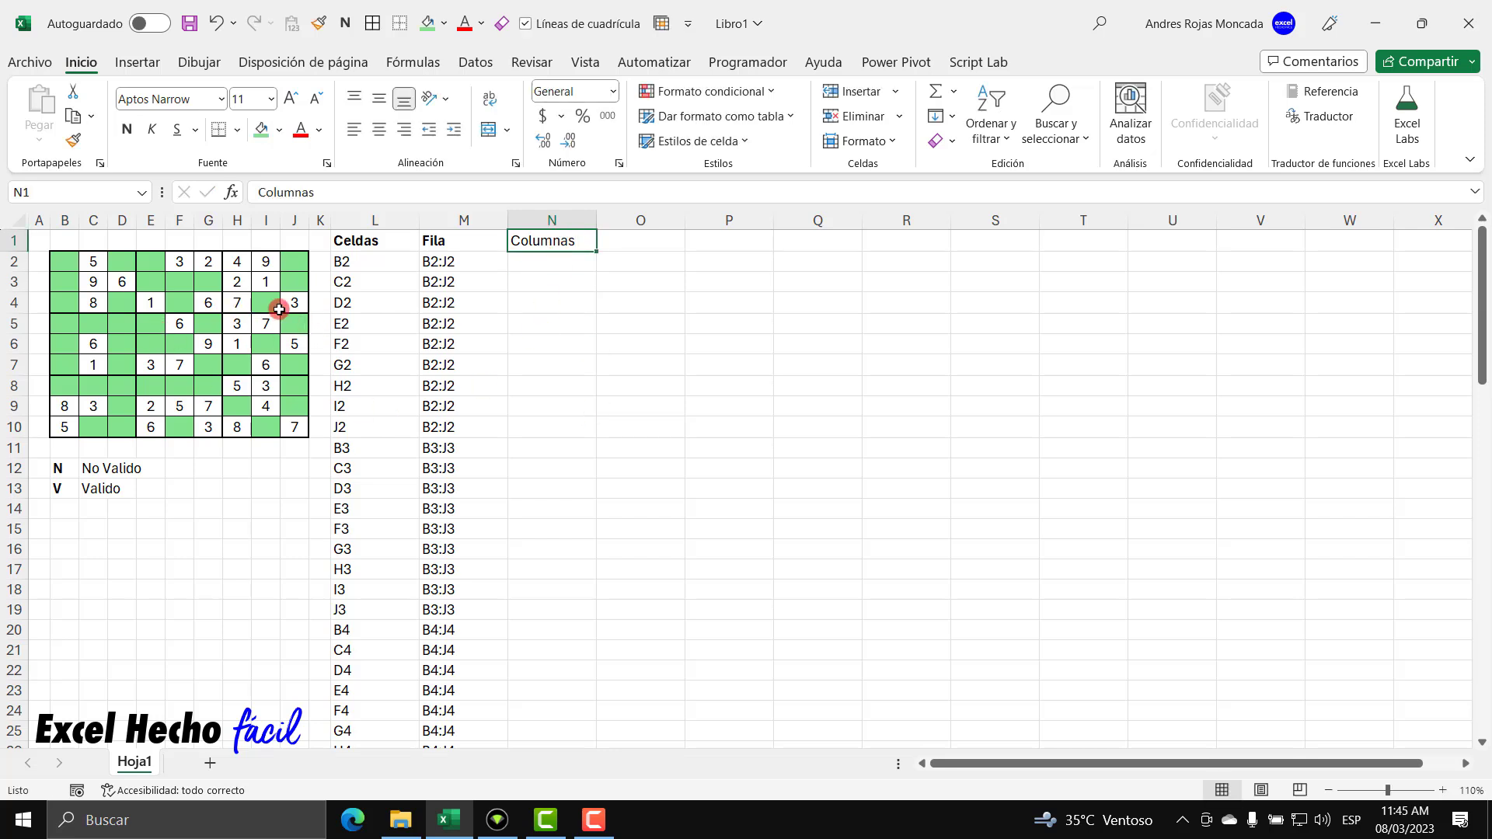
{"action": "left_click", "coordinate": [434, 242]}
{"action": "key", "text": "ctrl+n"}
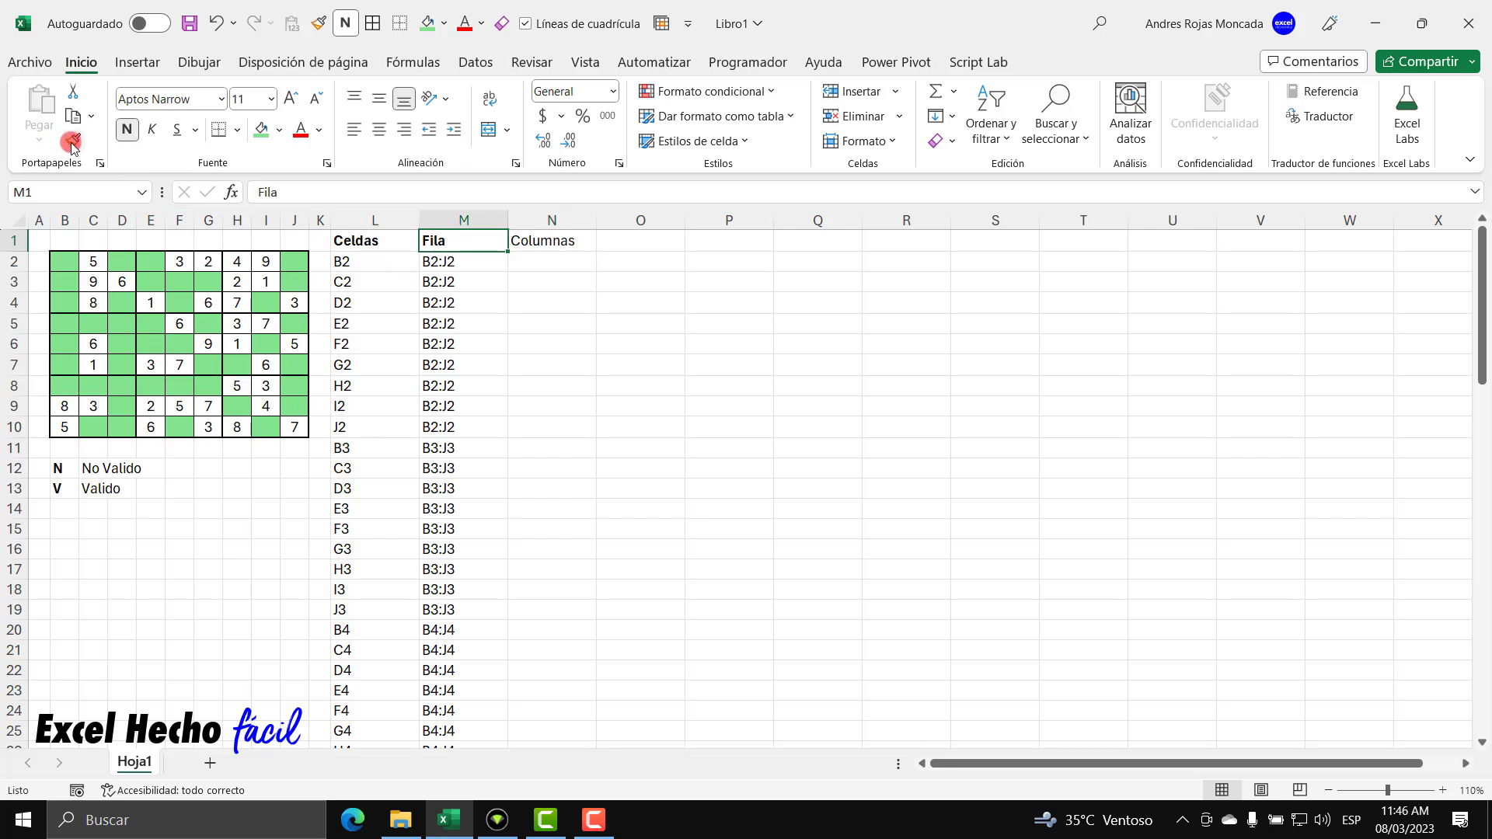
{"action": "left_click", "coordinate": [553, 242]}
{"action": "key", "text": "ctrl+n"}
{"action": "left_click", "coordinate": [557, 264]}
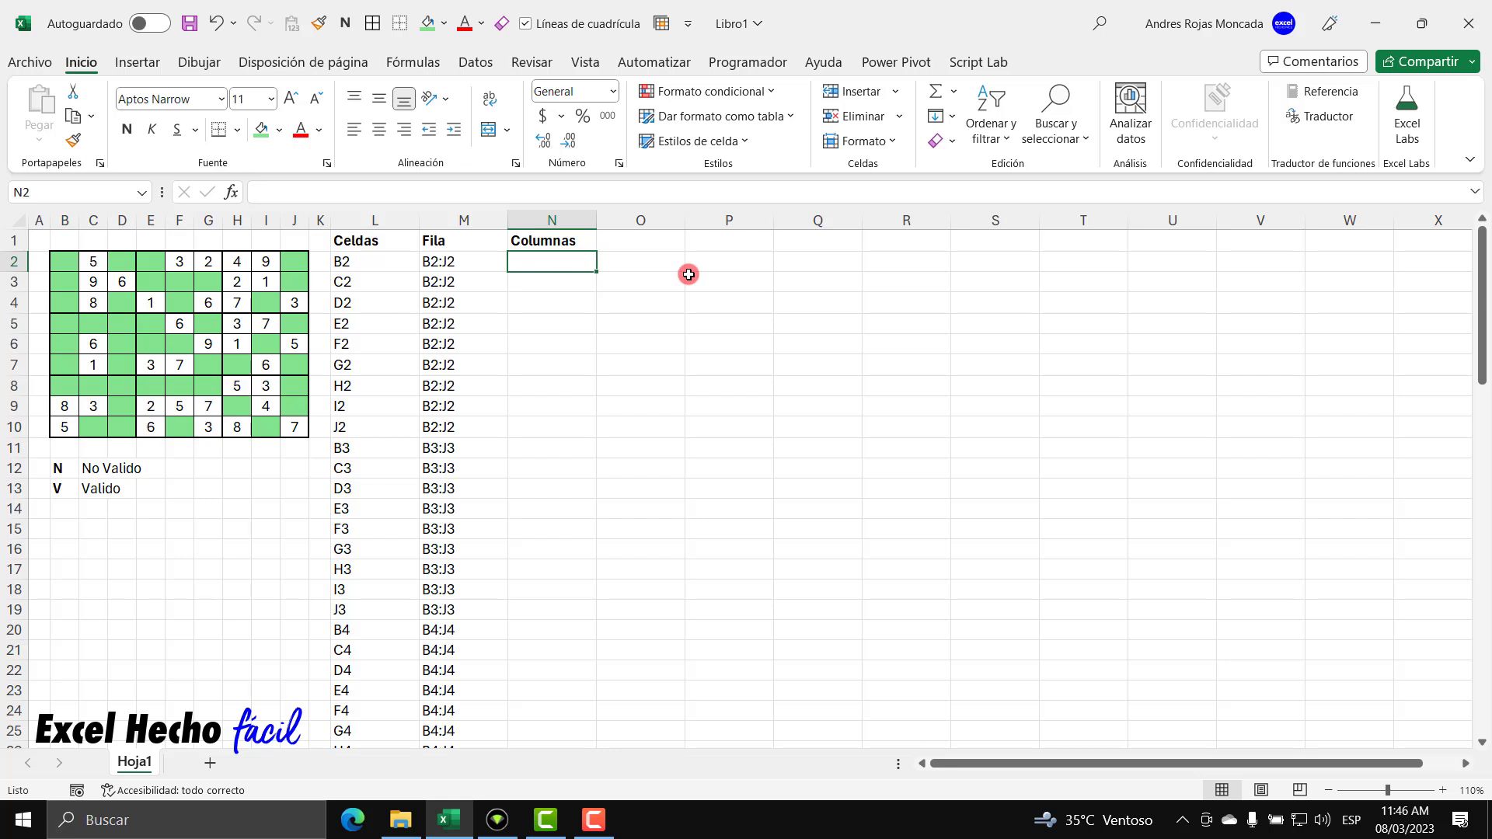
{"action": "left_click", "coordinate": [549, 247]}
{"action": "left_click", "coordinate": [552, 264]}
{"action": "key", "text": "ctrl+n"}
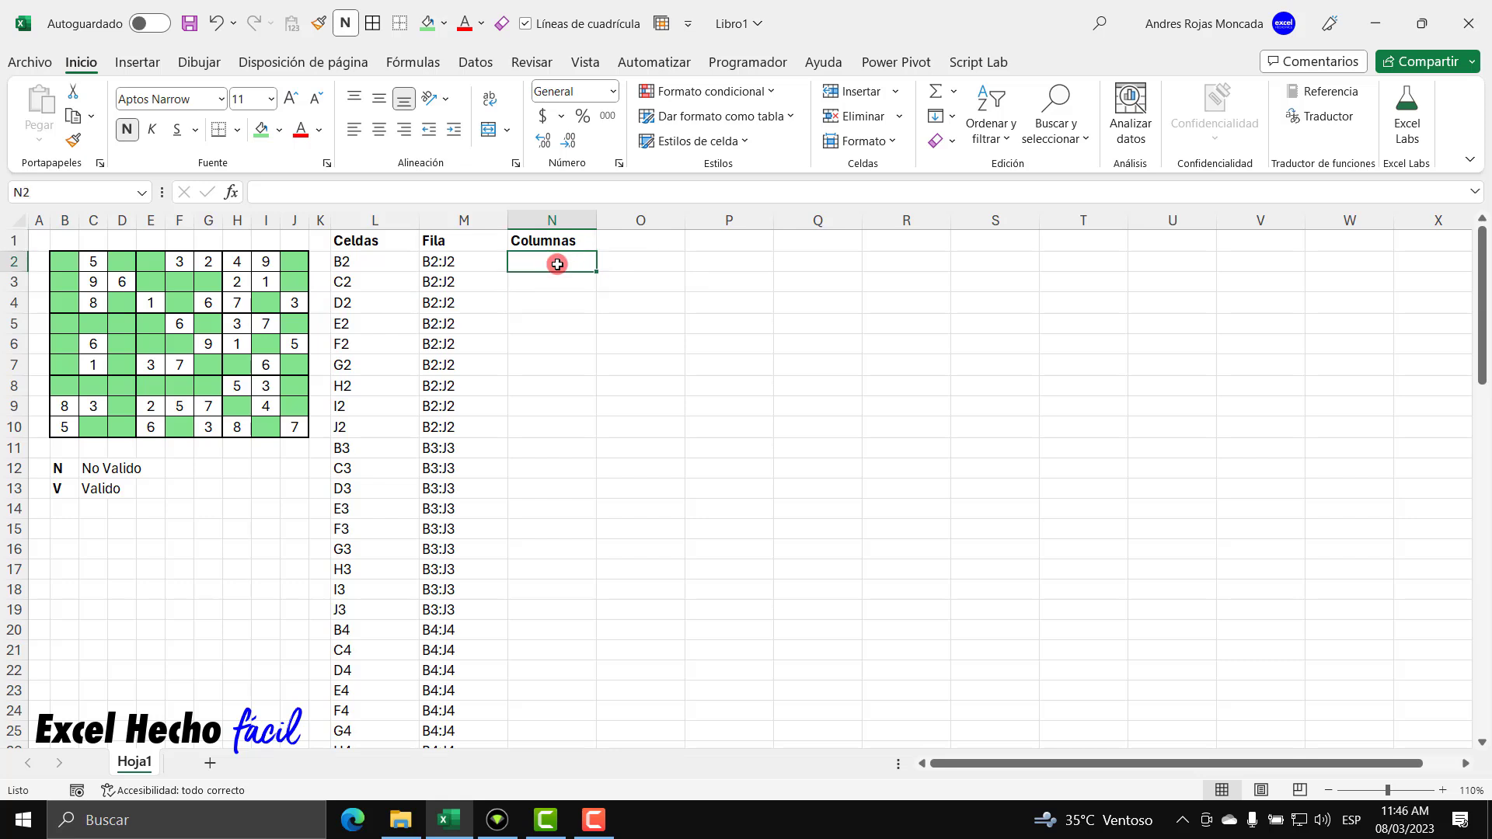
{"action": "left_click_drag", "start_coordinate": [557, 265], "coordinate": [564, 488]}
{"action": "key", "text": "ctrl+n"}
{"action": "left_click", "coordinate": [541, 265]}
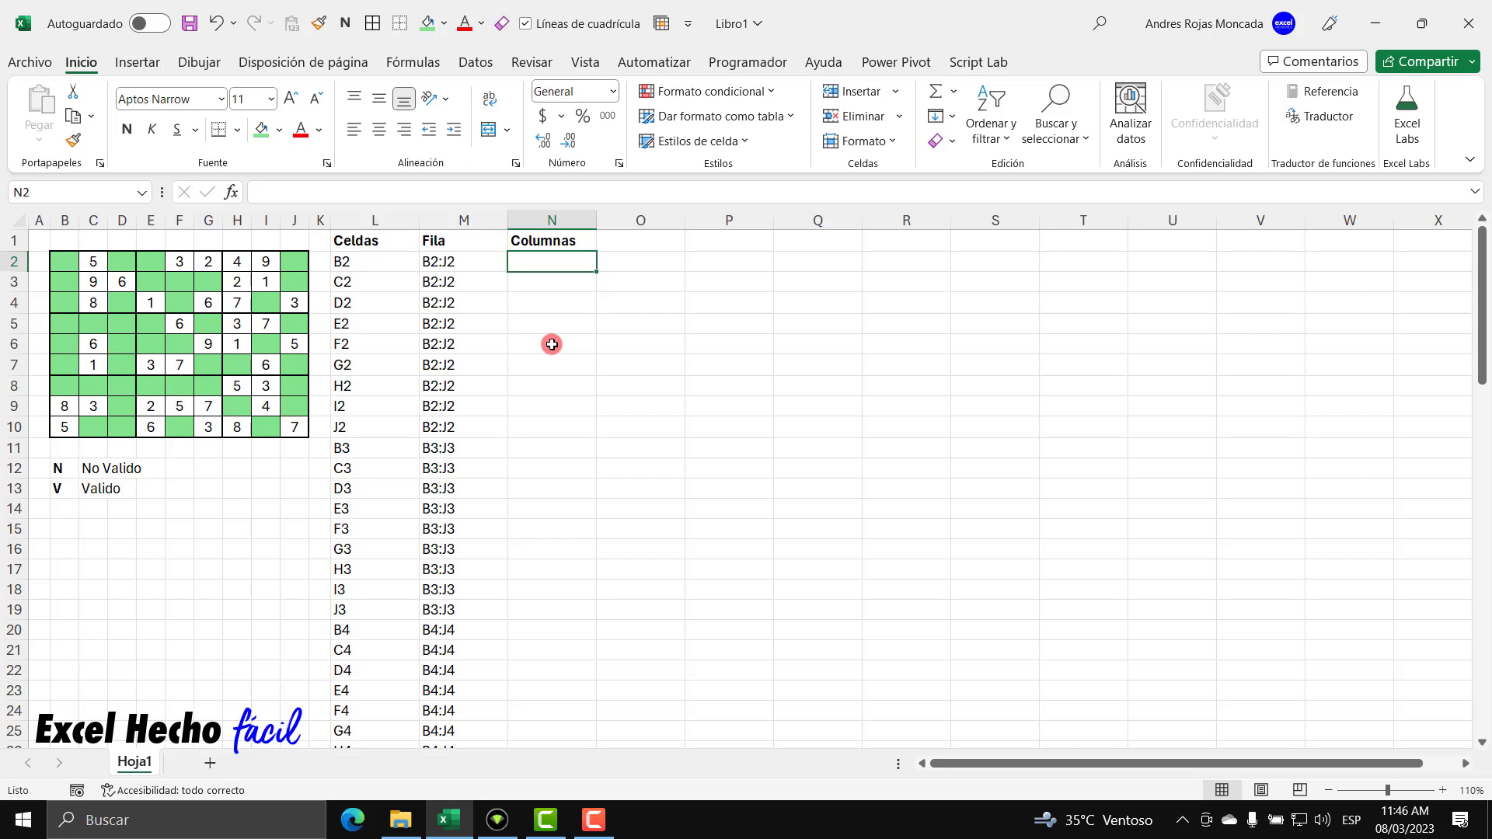
Review the Fila formula in M2 and start a LET formula in N2 with the name _numcol
{"action": "left_click", "coordinate": [444, 261]}
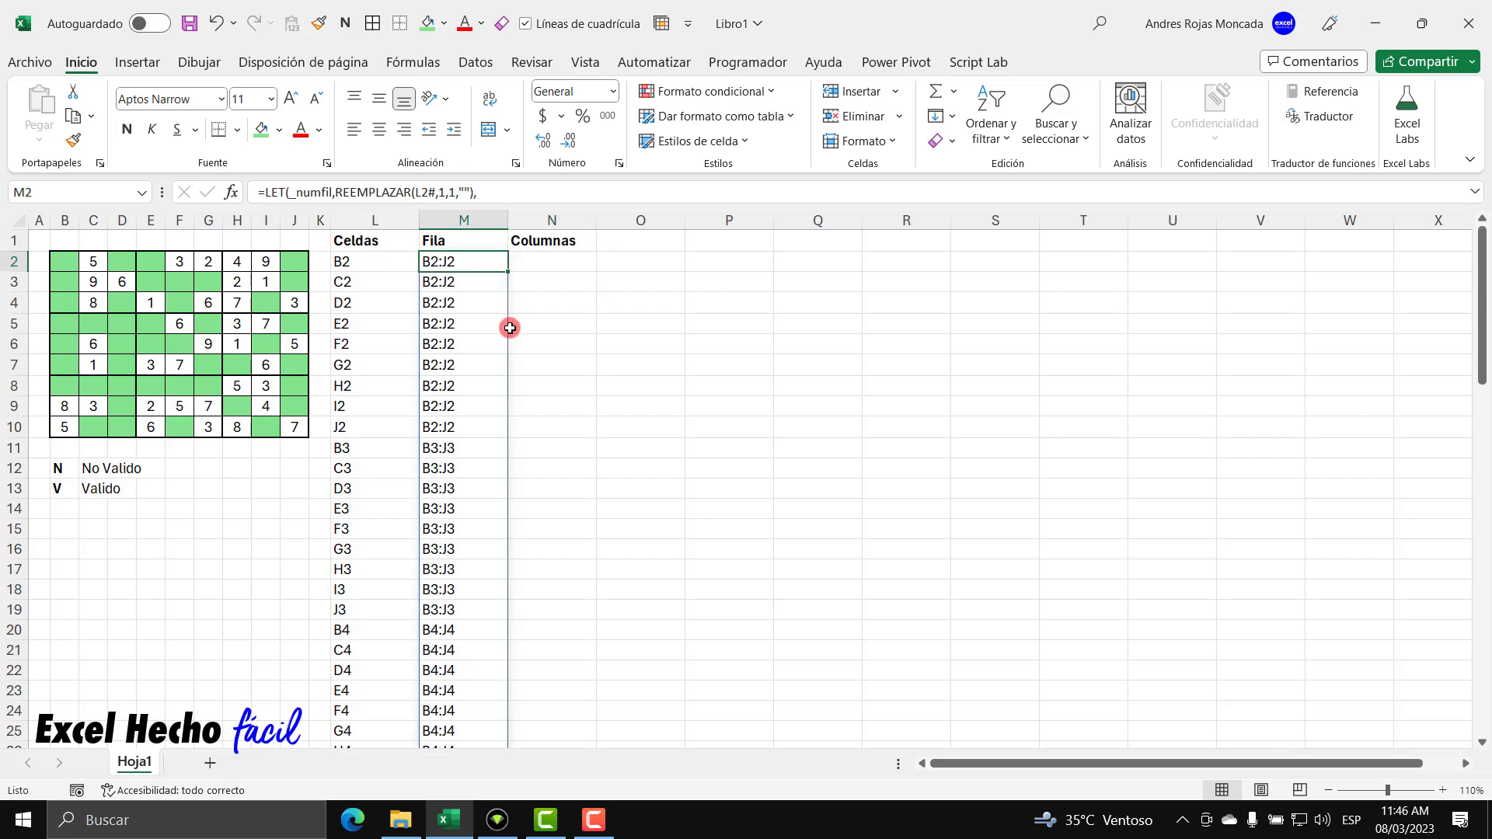
{"action": "key", "text": "F2"}
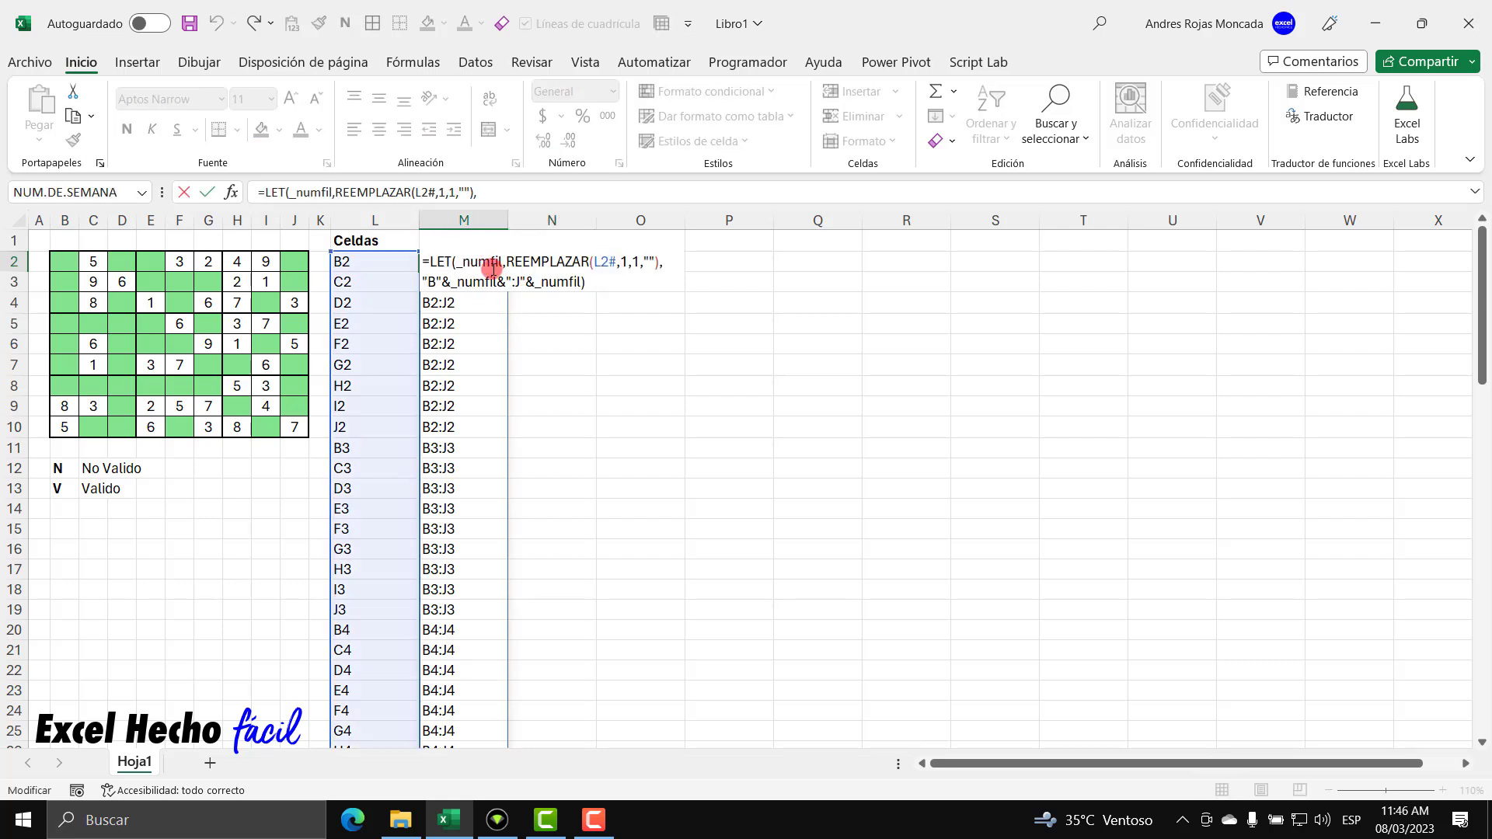
{"action": "left_click", "coordinate": [553, 266]}
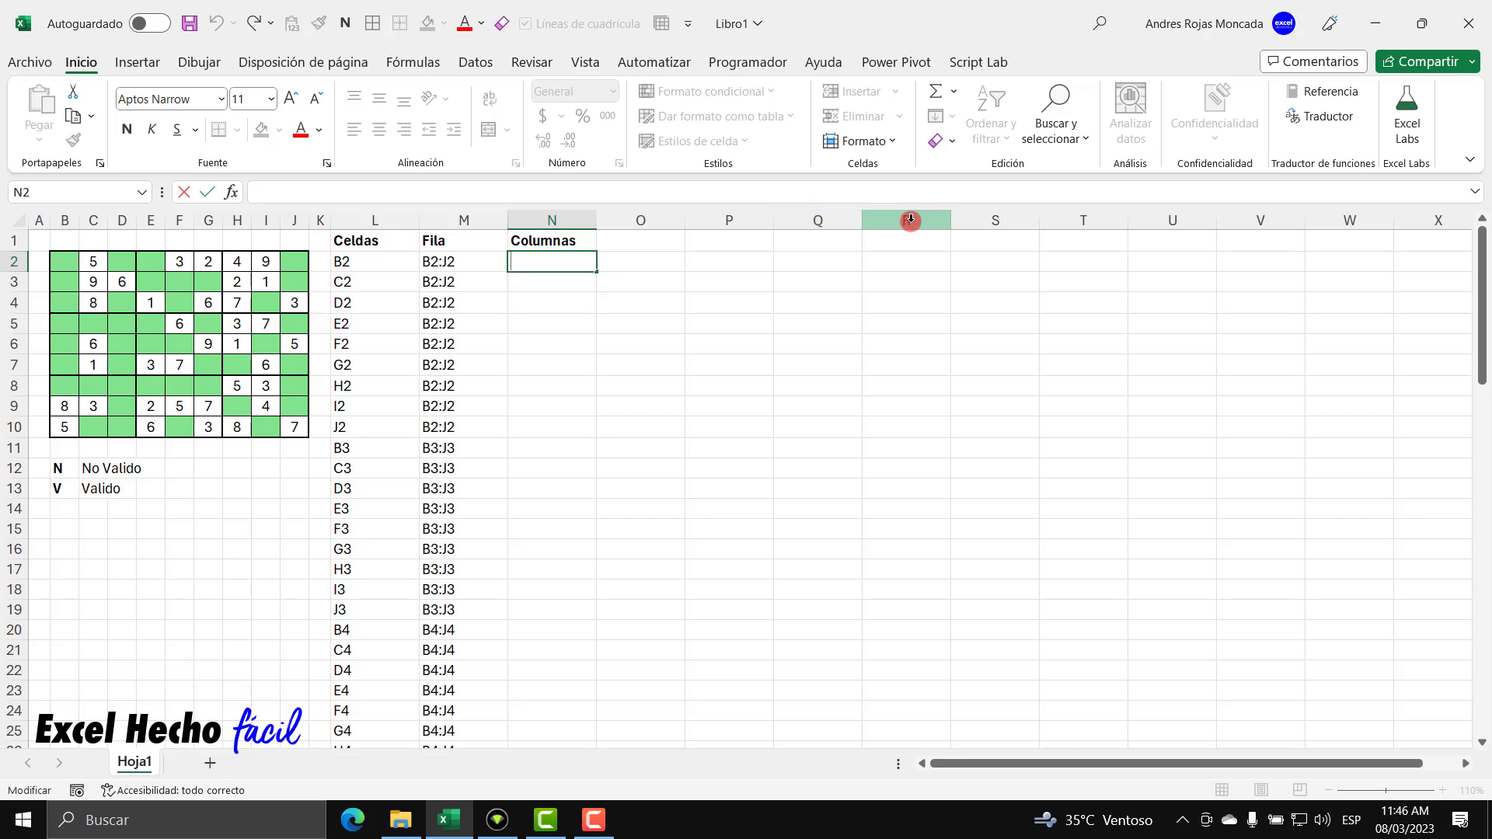
{"action": "key", "text": "Escape"}
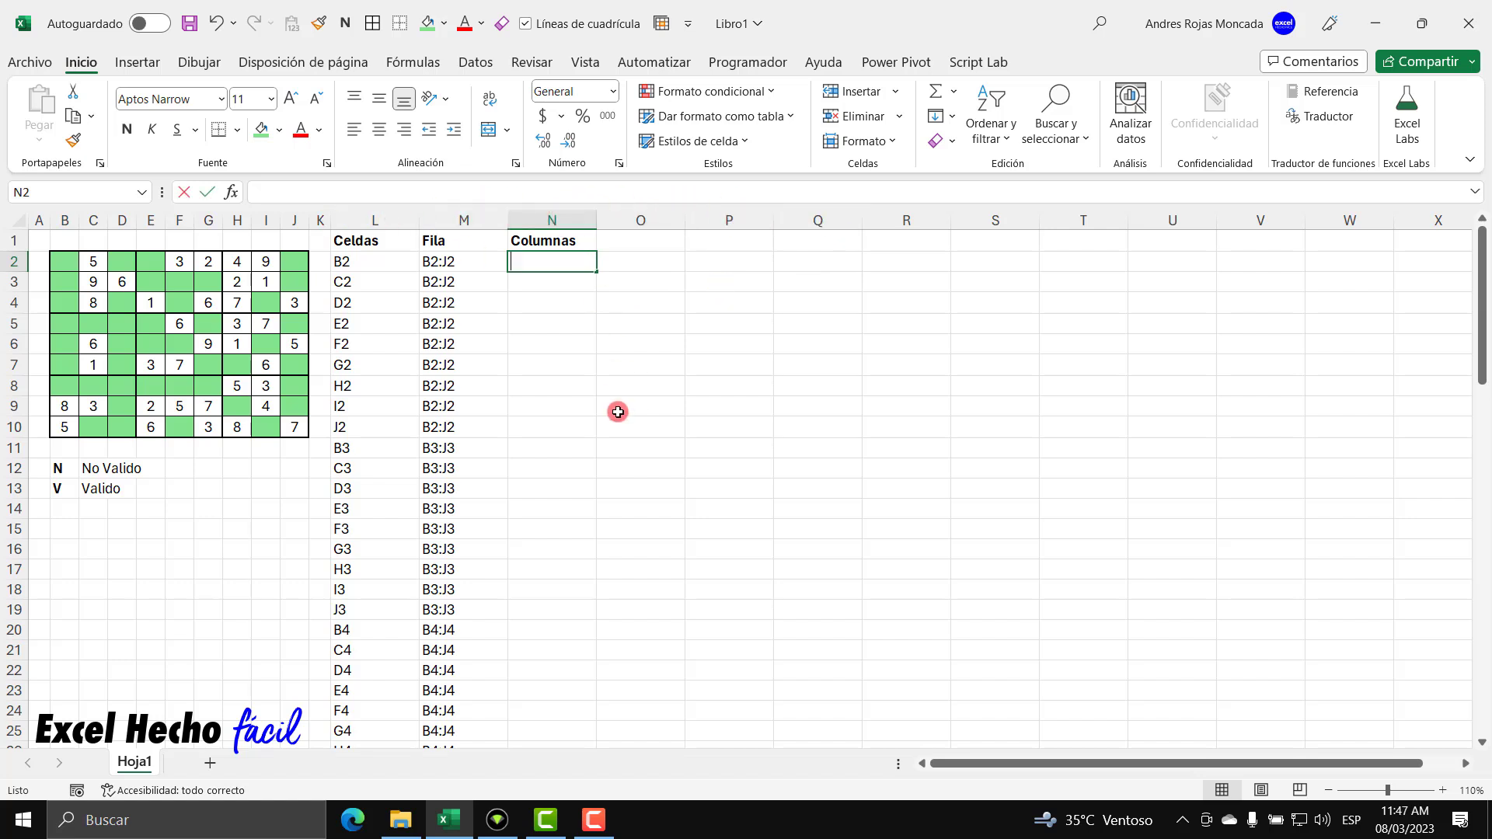
{"action": "type", "text": "=let"}
{"action": "key", "text": "Tab"}
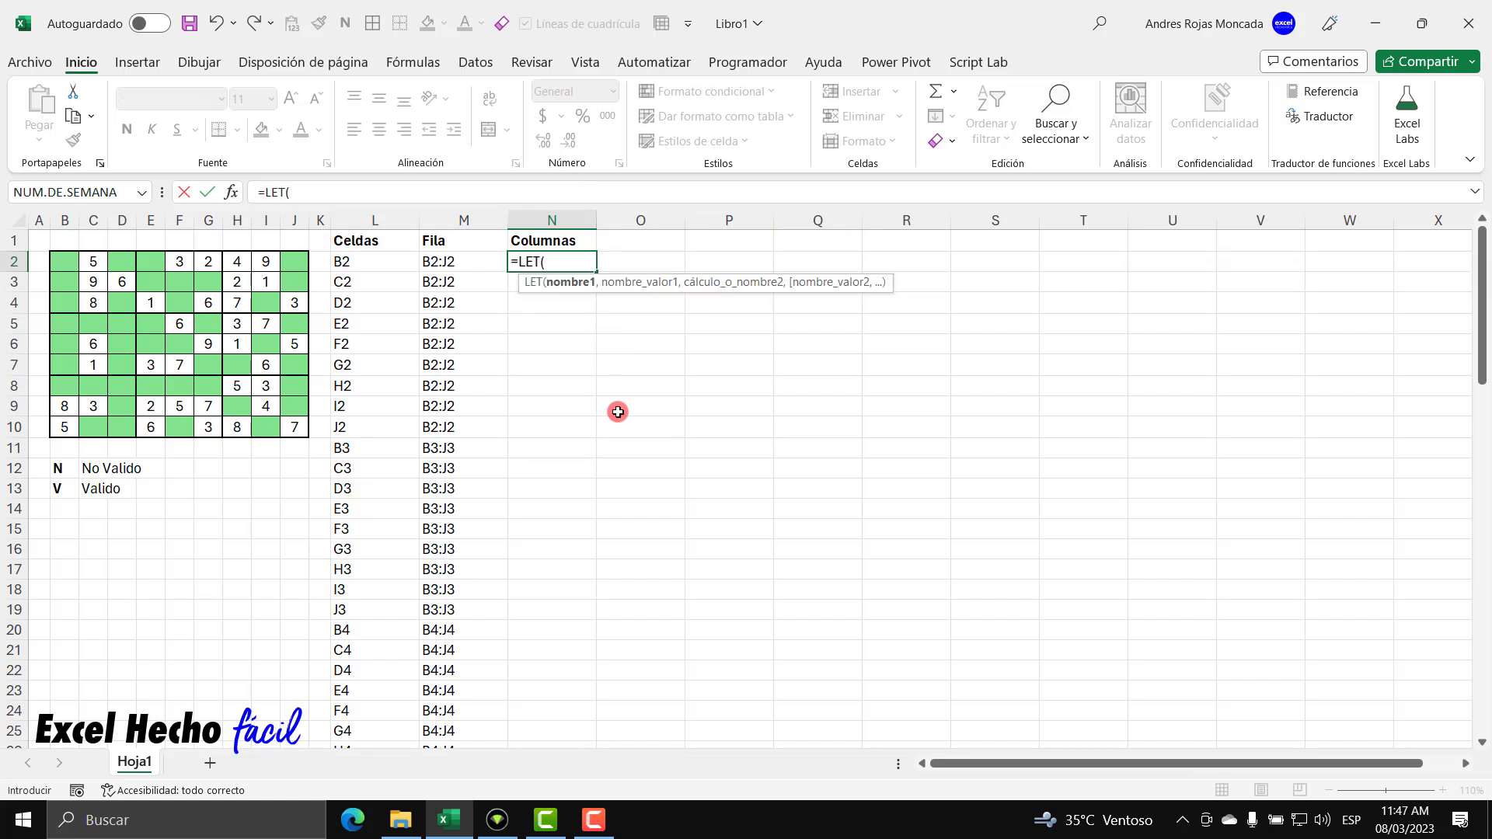
{"action": "type", "text": "_numcol,"}
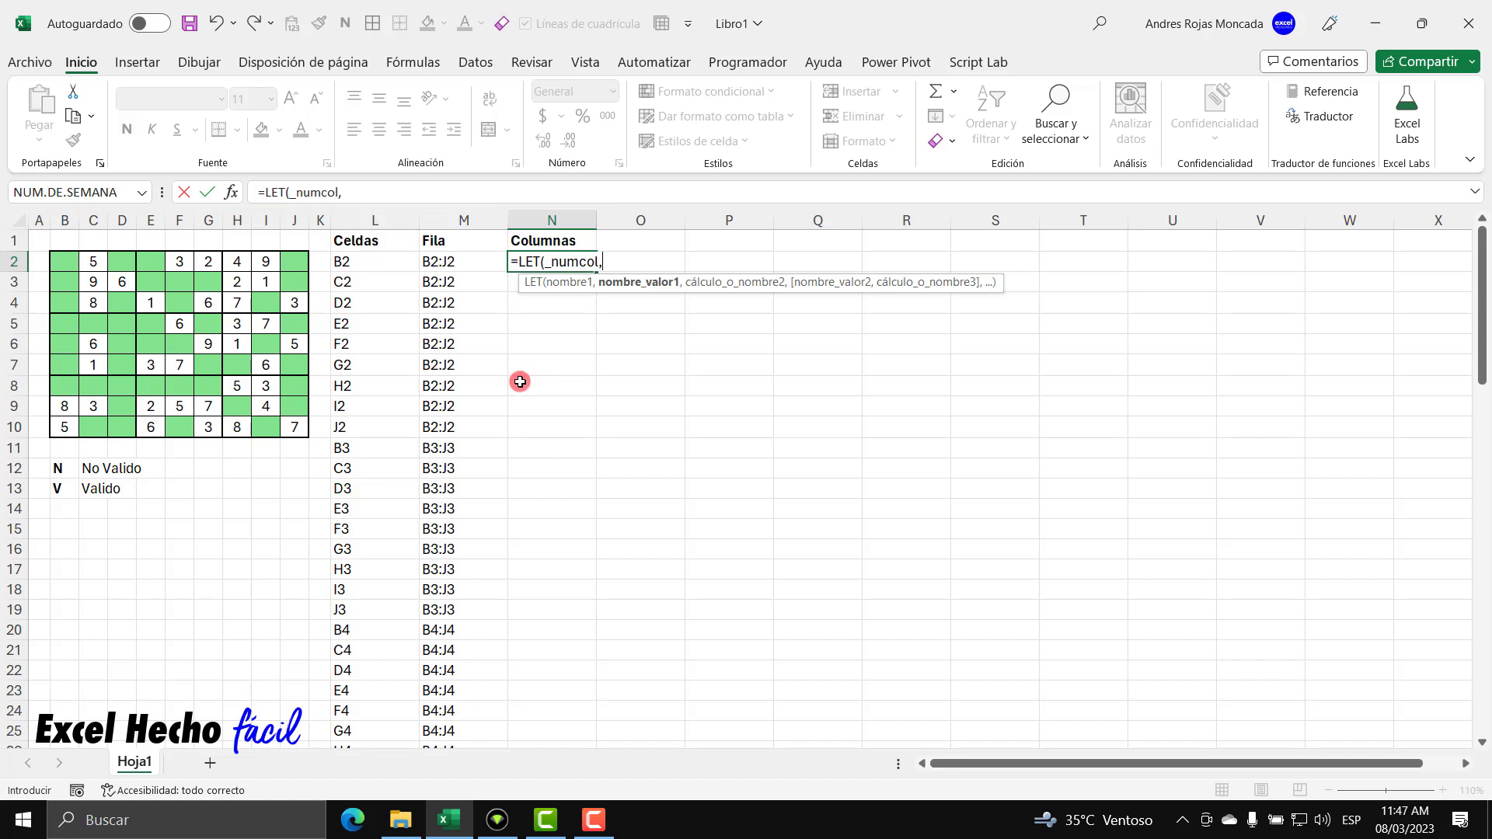
Define _numcol as IZQUIERDA(L2#,1) to extract the column letter of each address, and start a new line after the comma
{"action": "type", "text": "izqui"}
{"action": "key", "text": "Tab"}
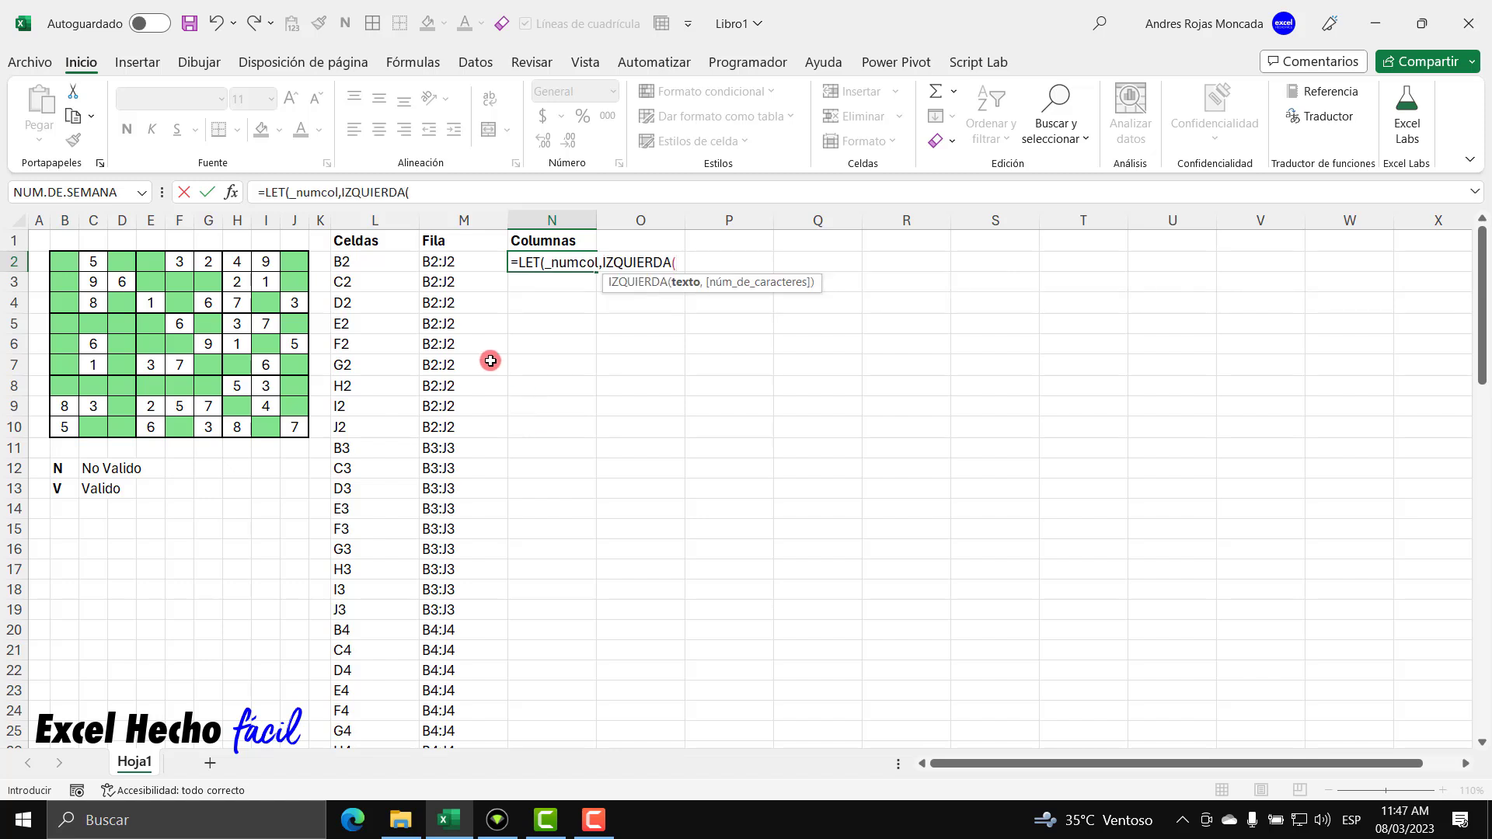
{"action": "left_click", "coordinate": [370, 264]}
{"action": "type", "text": "#"}
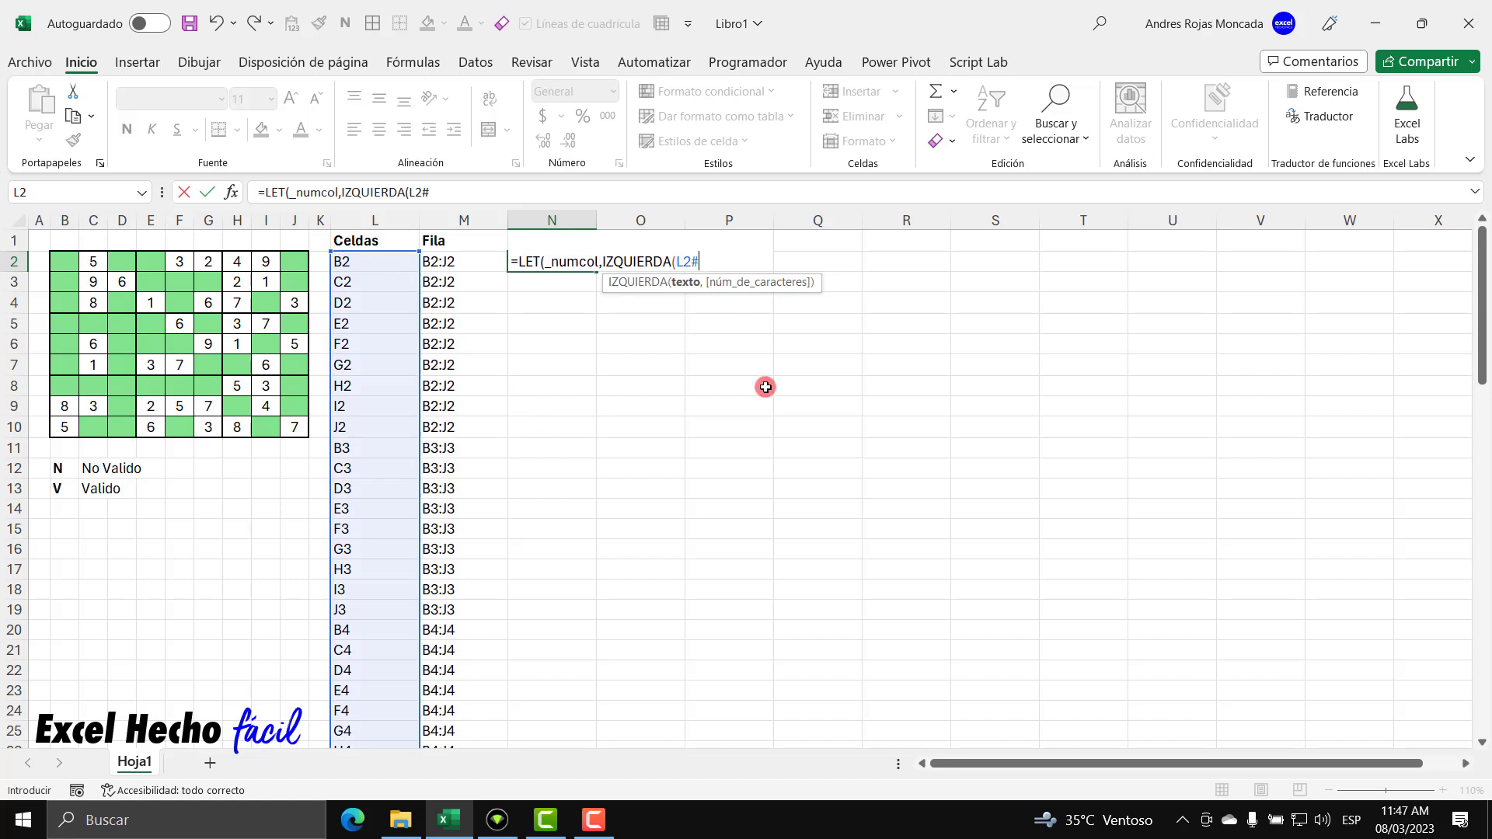
{"action": "left_click_drag", "start_coordinate": [805, 285], "coordinate": [831, 442]}
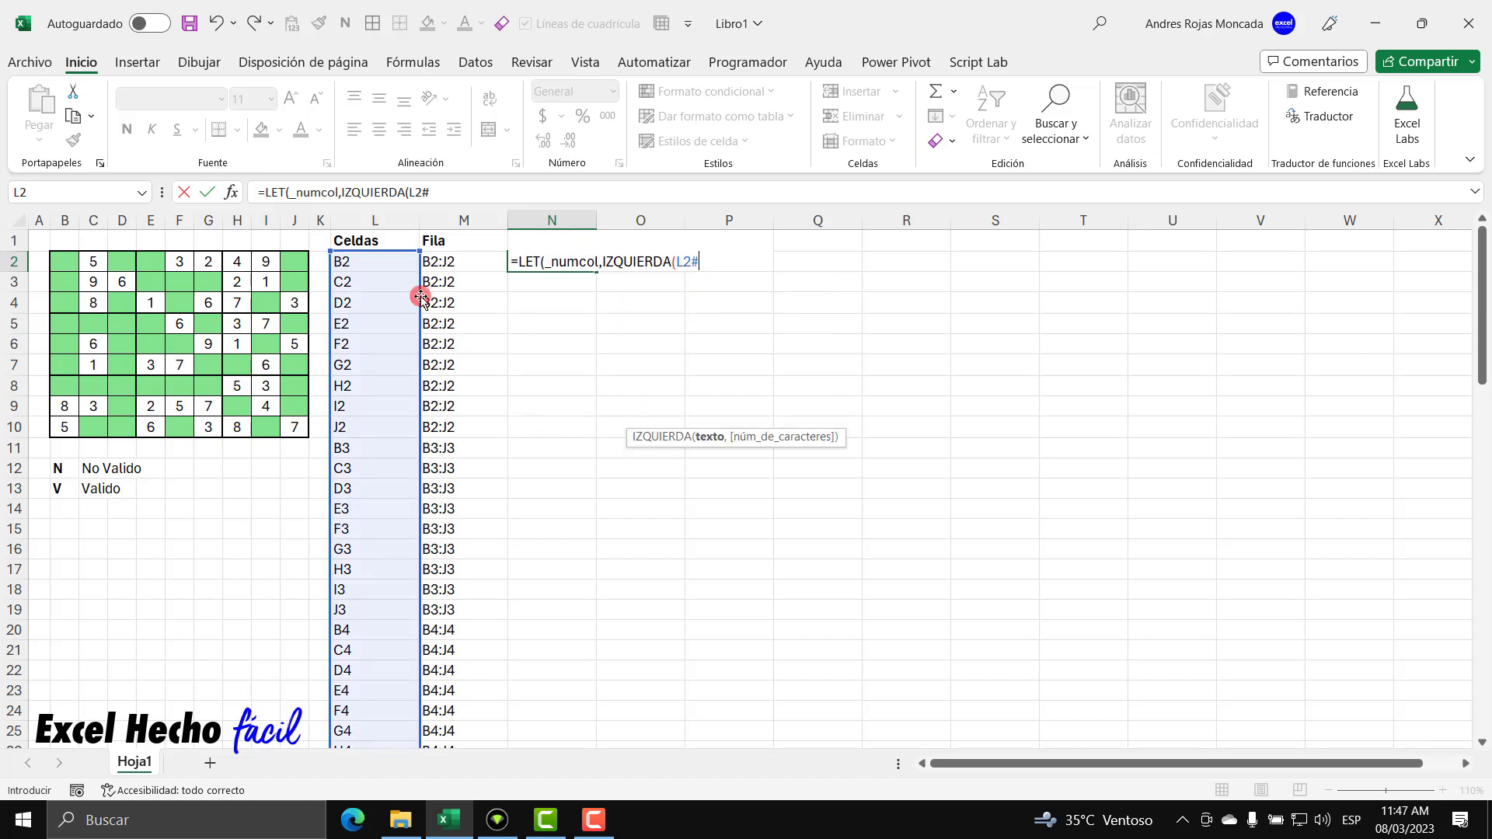
{"action": "type", "text": ",1)"}
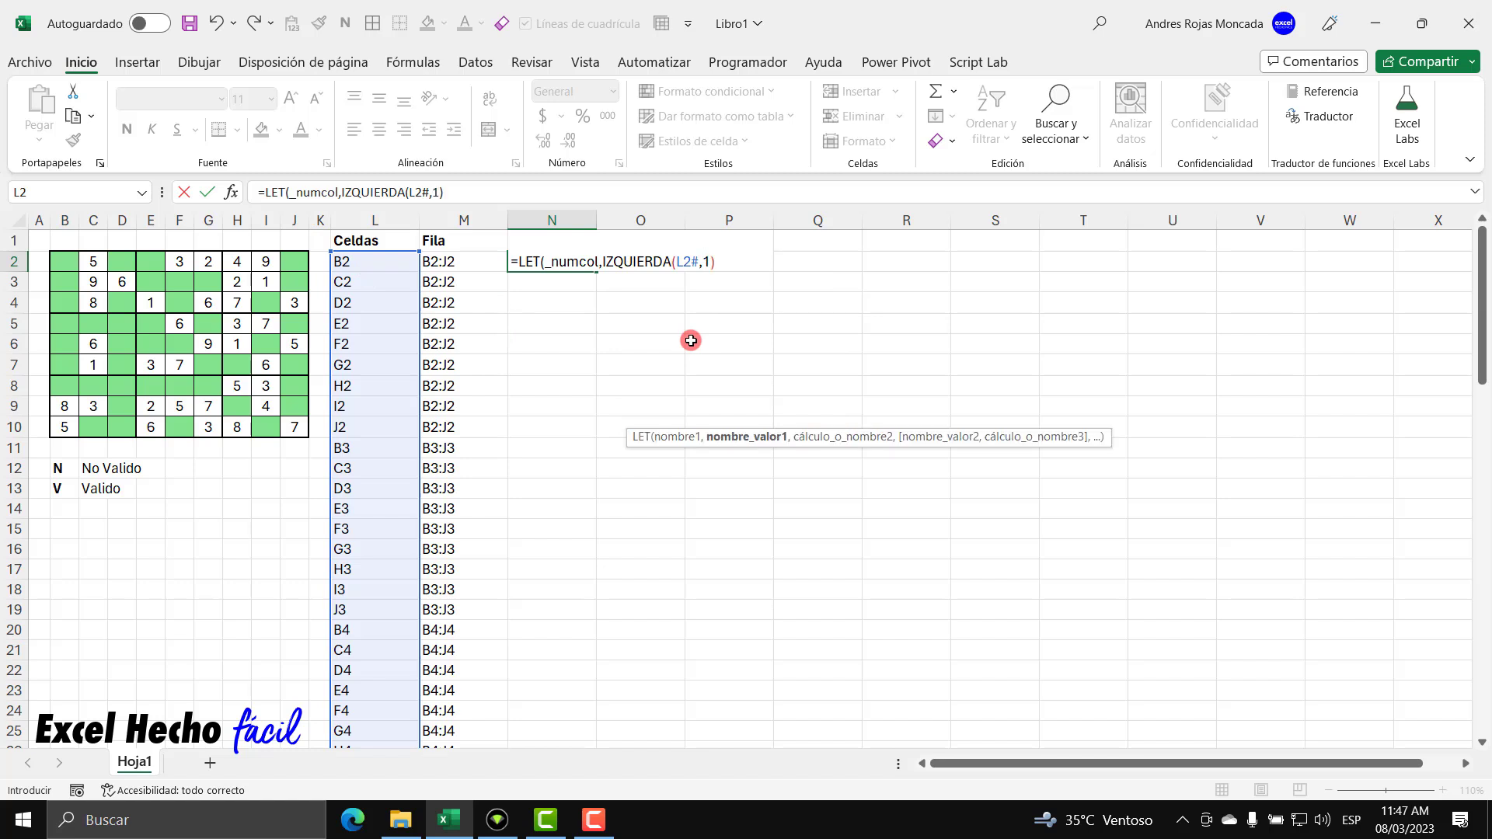
{"action": "type", "text": ","}
{"action": "key", "text": "alt+Return"}
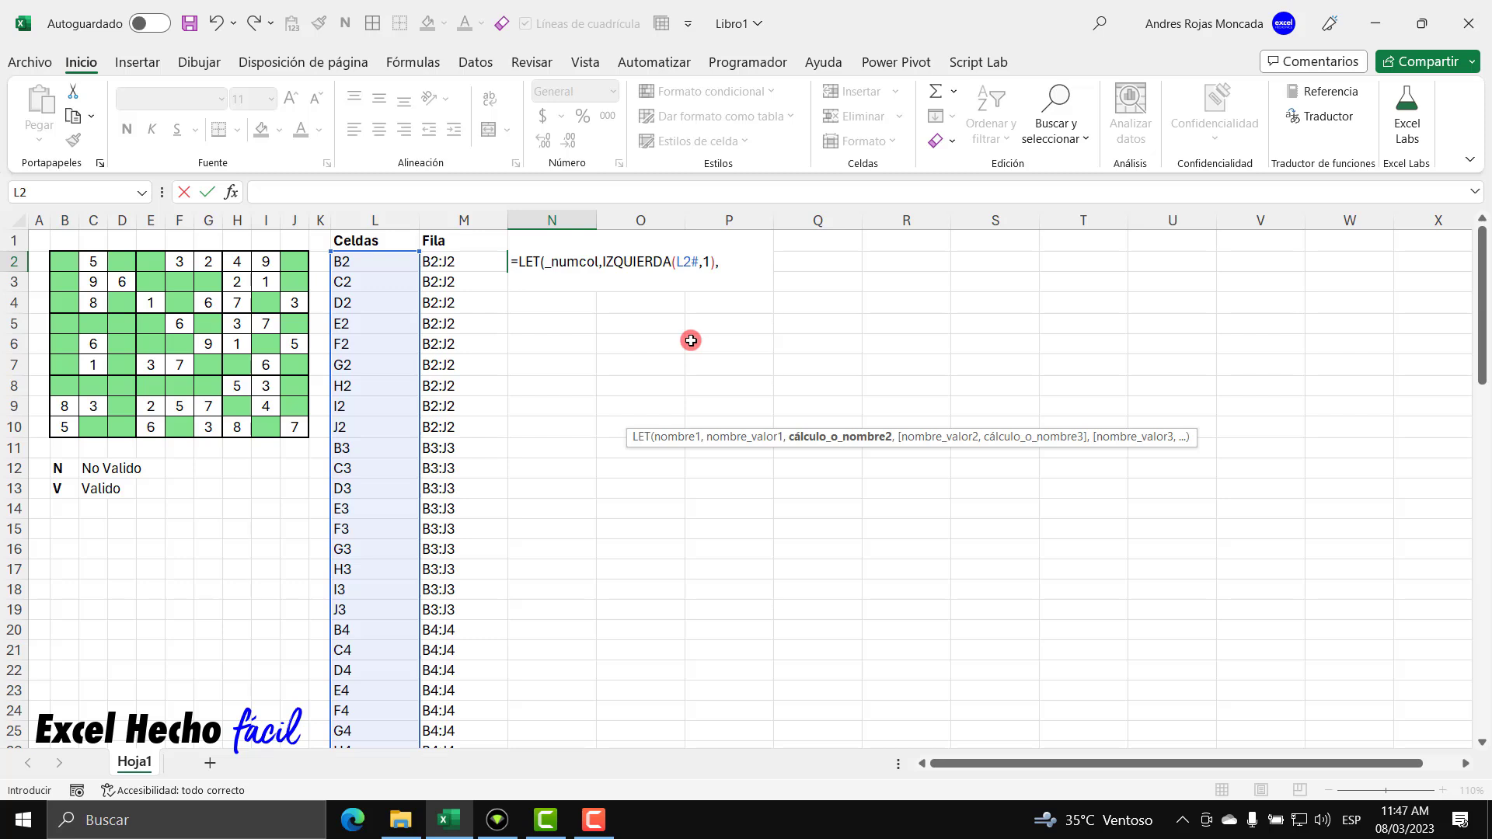
Set _numcol&2&":"_numcol&10 as the LET result, close the parenthesis and try to enter the formula
{"action": "type", "text": "_"}
{"action": "key", "text": "Tab"}
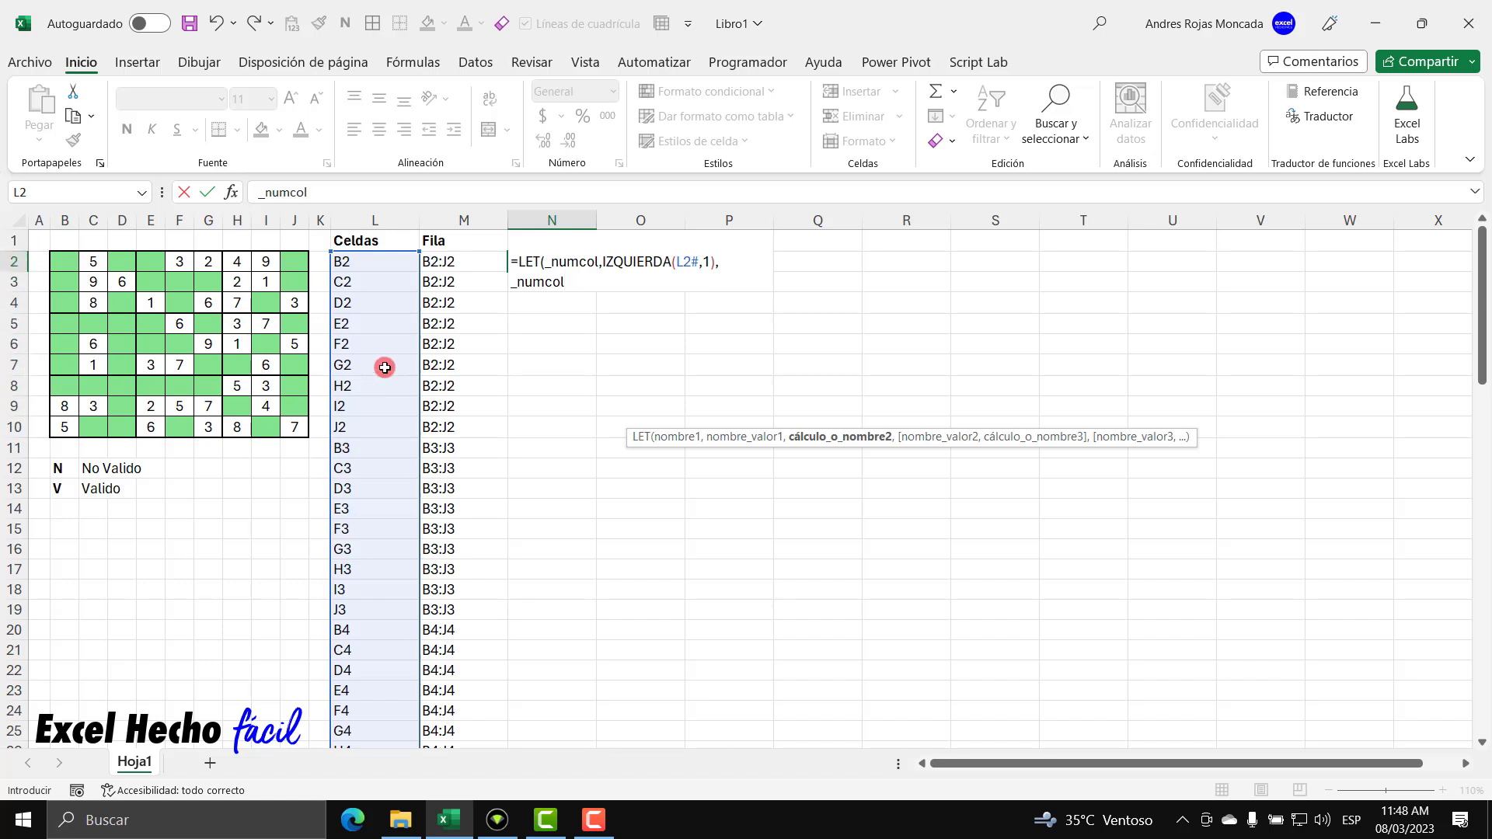
{"action": "type", "text": "&2"}
{"action": "type", "text": "&\""}
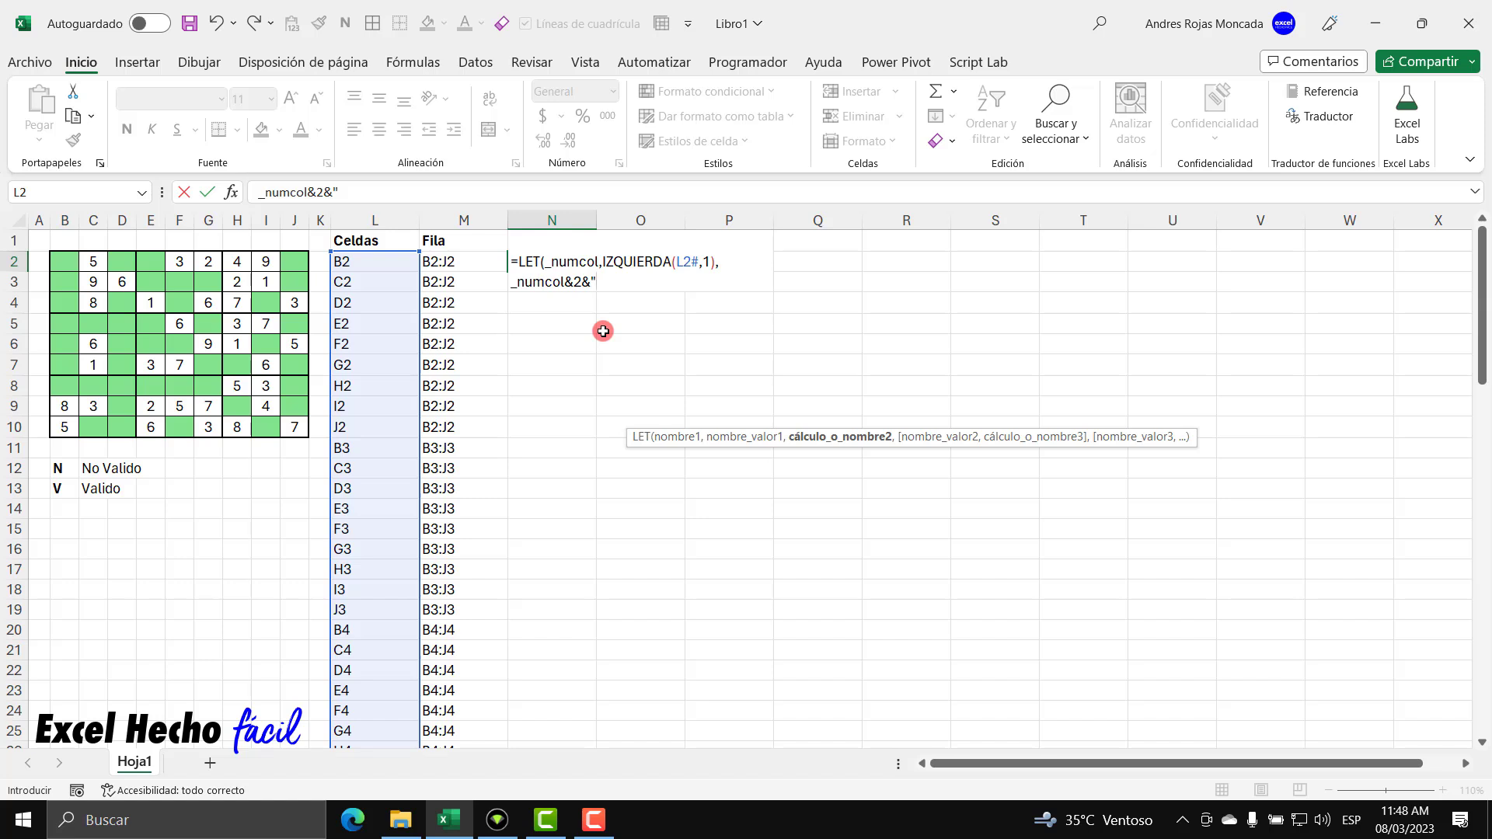
{"action": "type", "text": ":"}
{"action": "type", "text": "_numcol"}
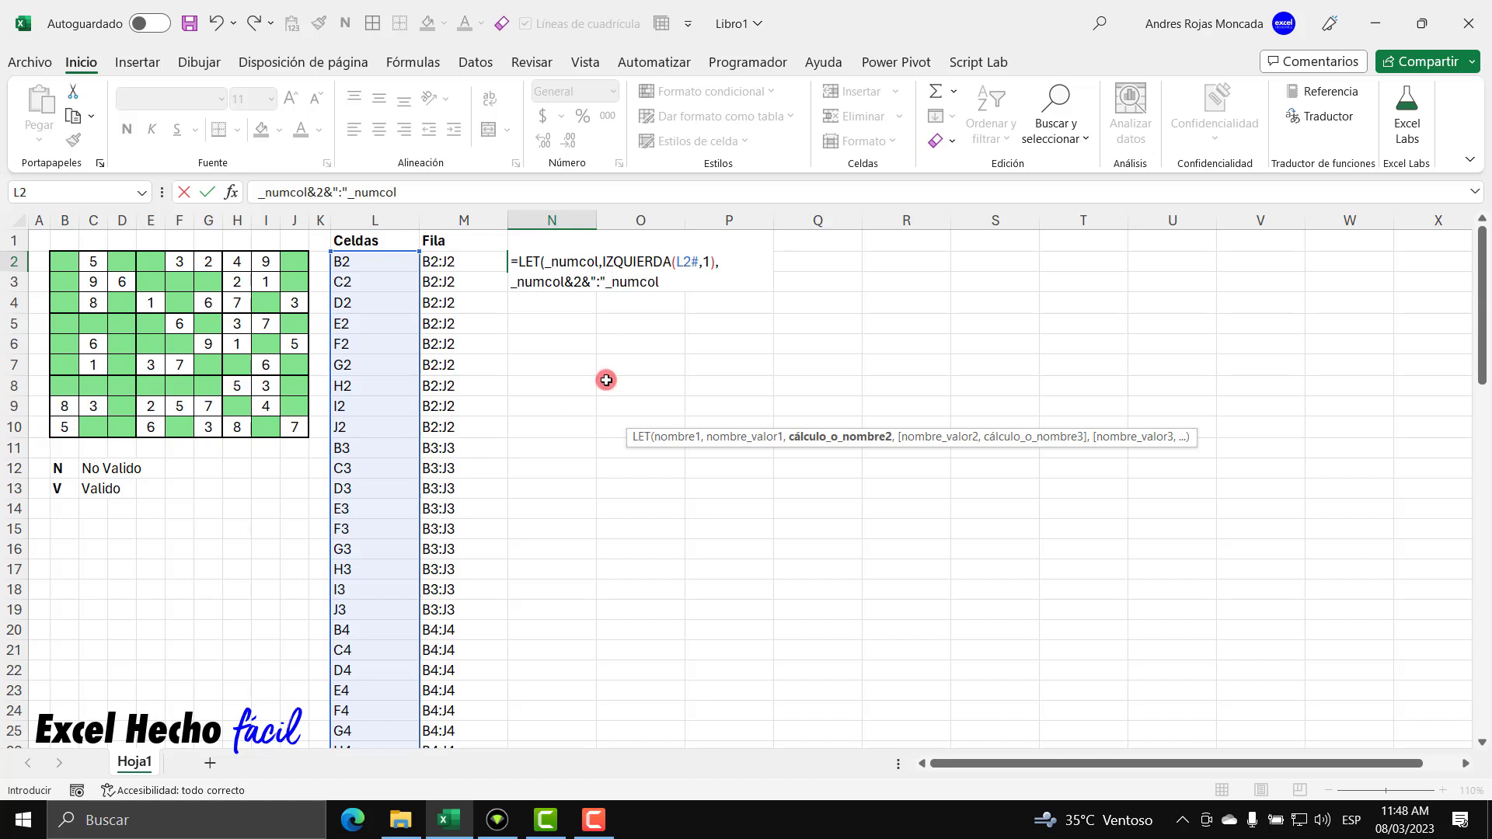
{"action": "type", "text": "&10"}
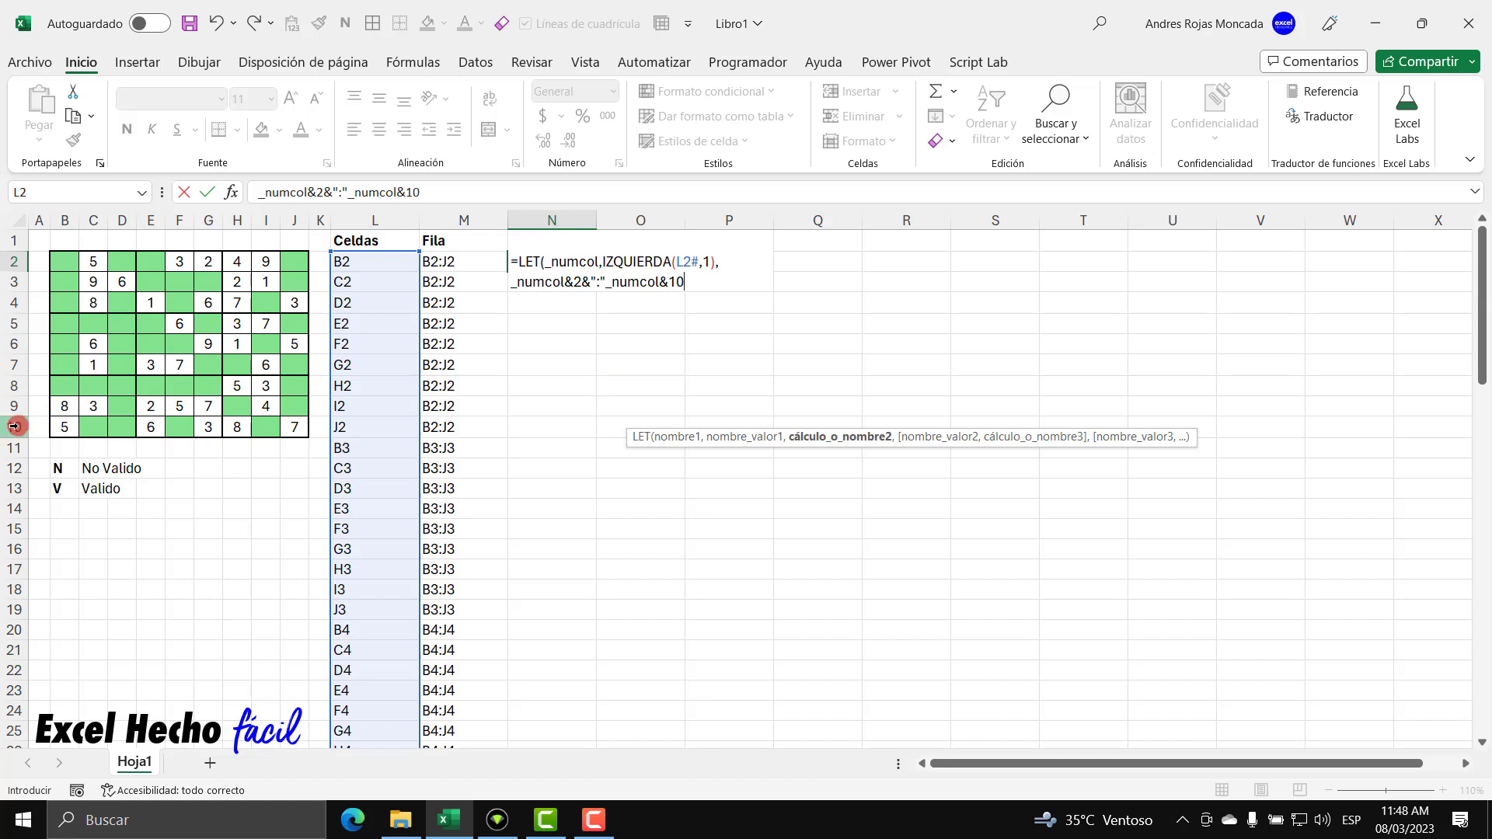
{"action": "type", "text": ")"}
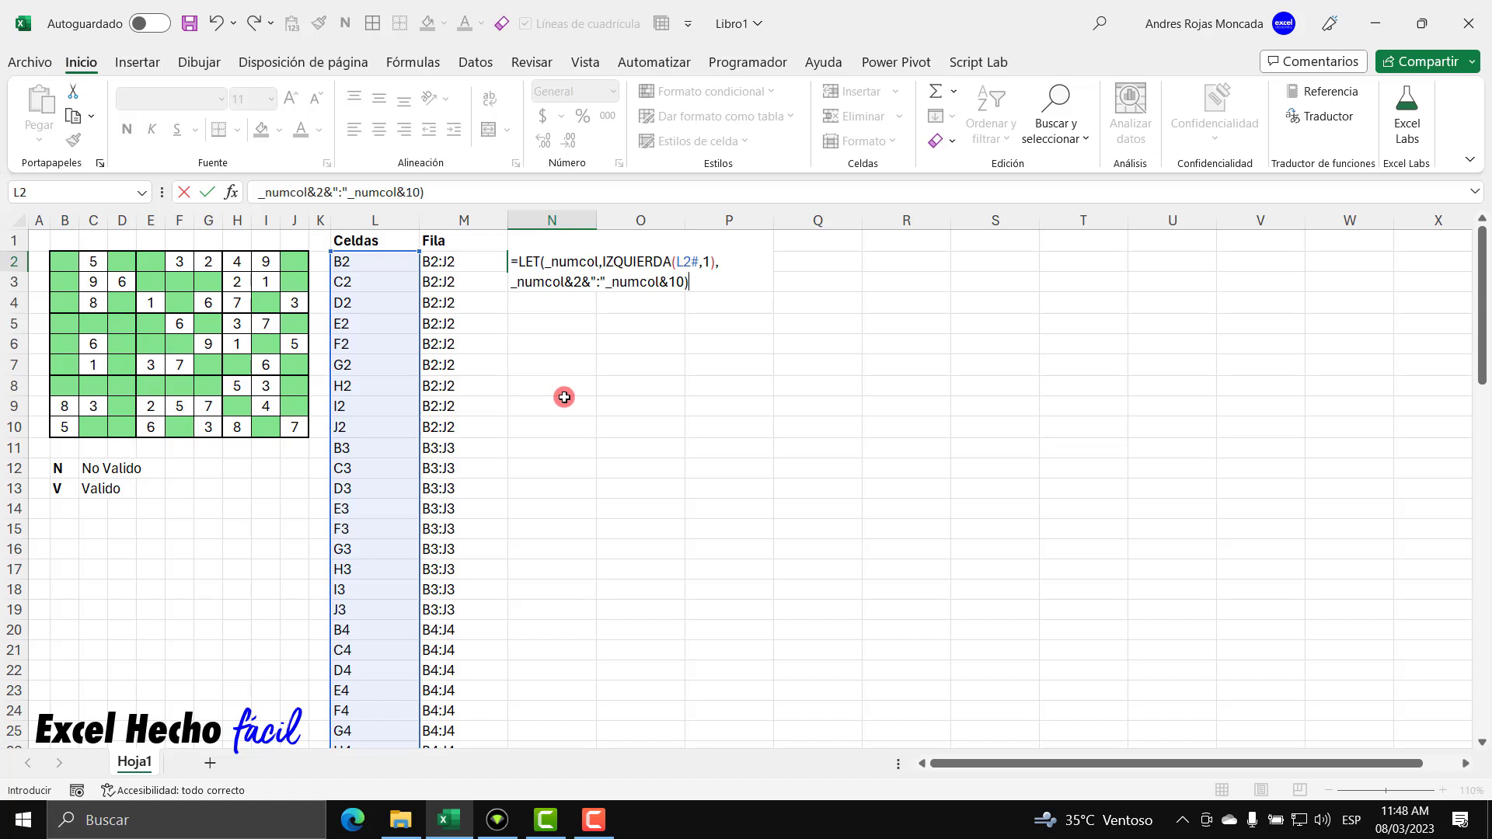
{"action": "key", "text": "Return"}
{"action": "key", "text": "Return"}
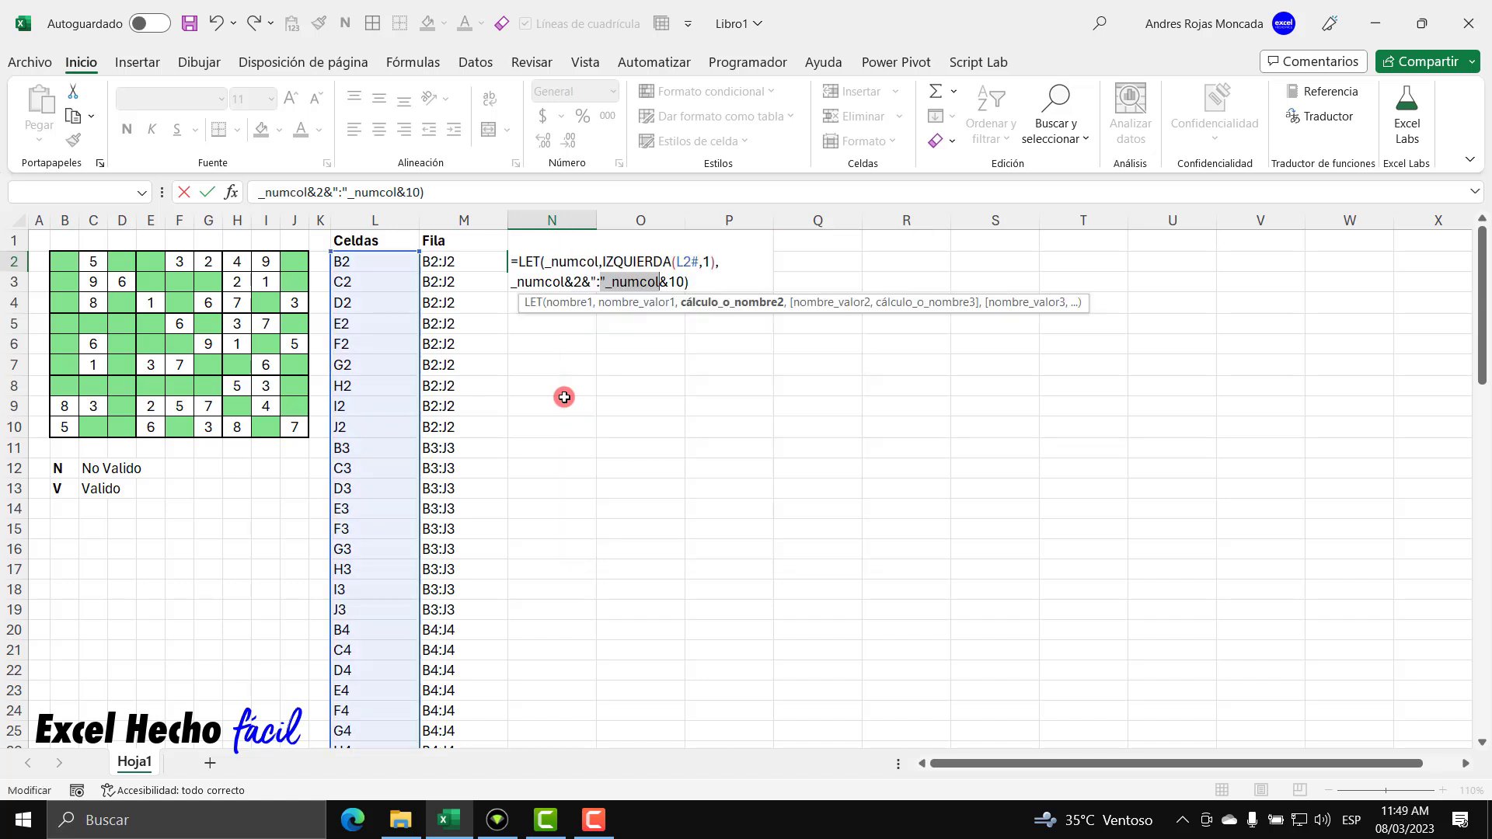
Insert & between ":" and the second _numcol, enter the formula and check the ranges down the Columnas column
{"action": "left_click", "coordinate": [604, 283]}
{"action": "type", "text": "&"}
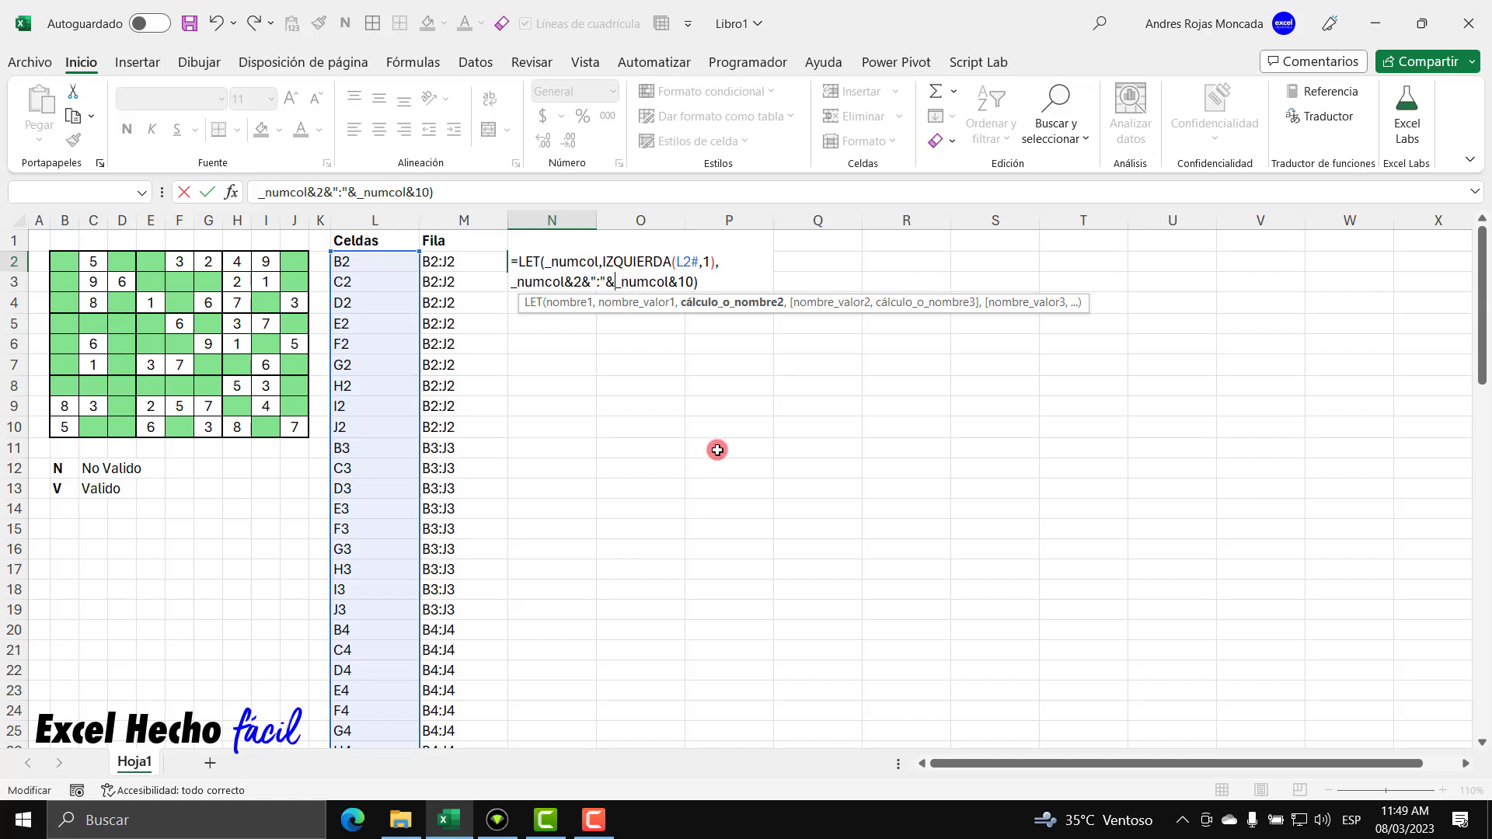
{"action": "left_click", "coordinate": [702, 281]}
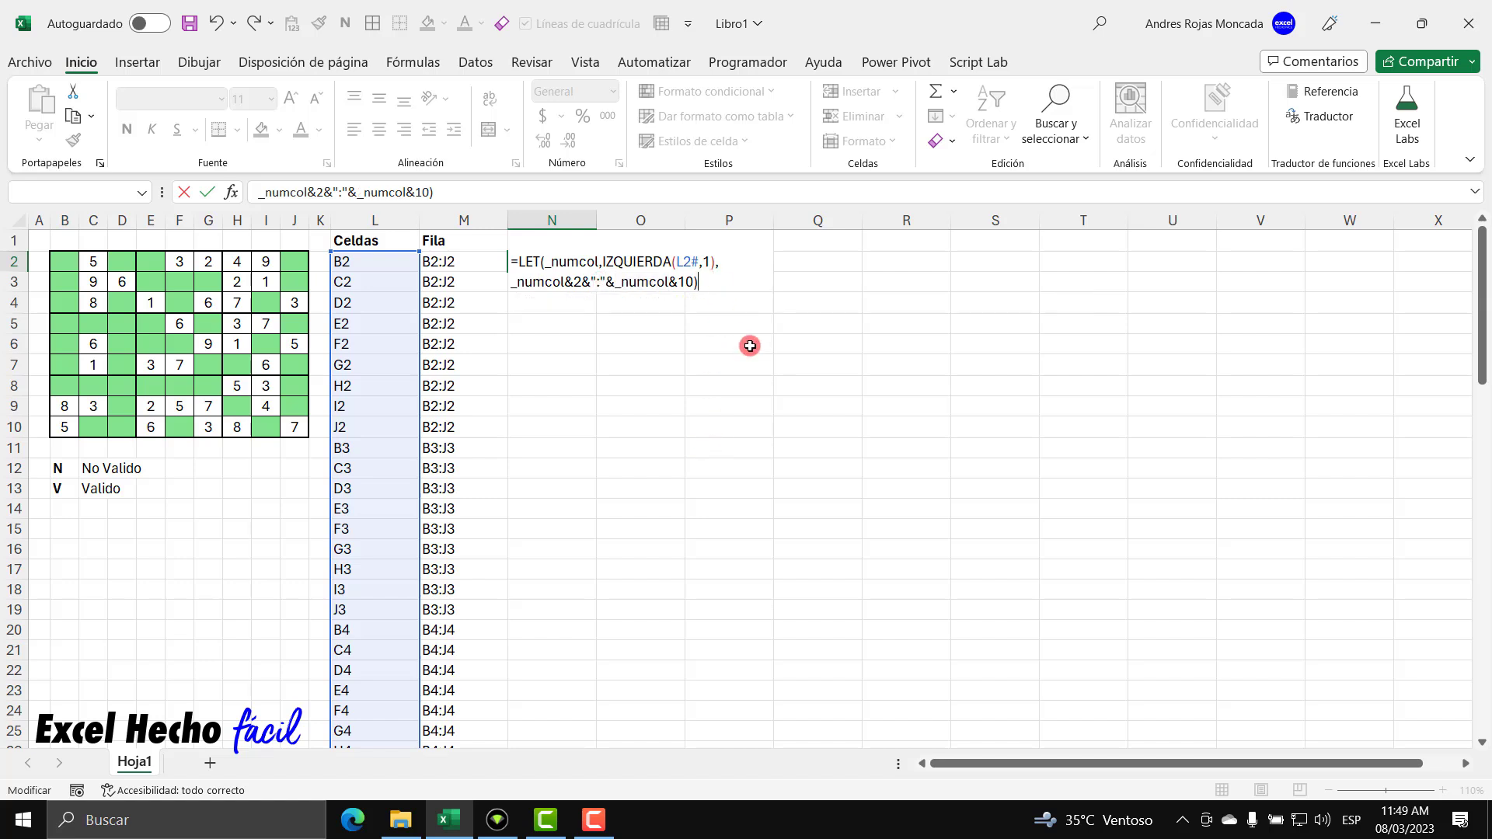
{"action": "key", "text": "Return"}
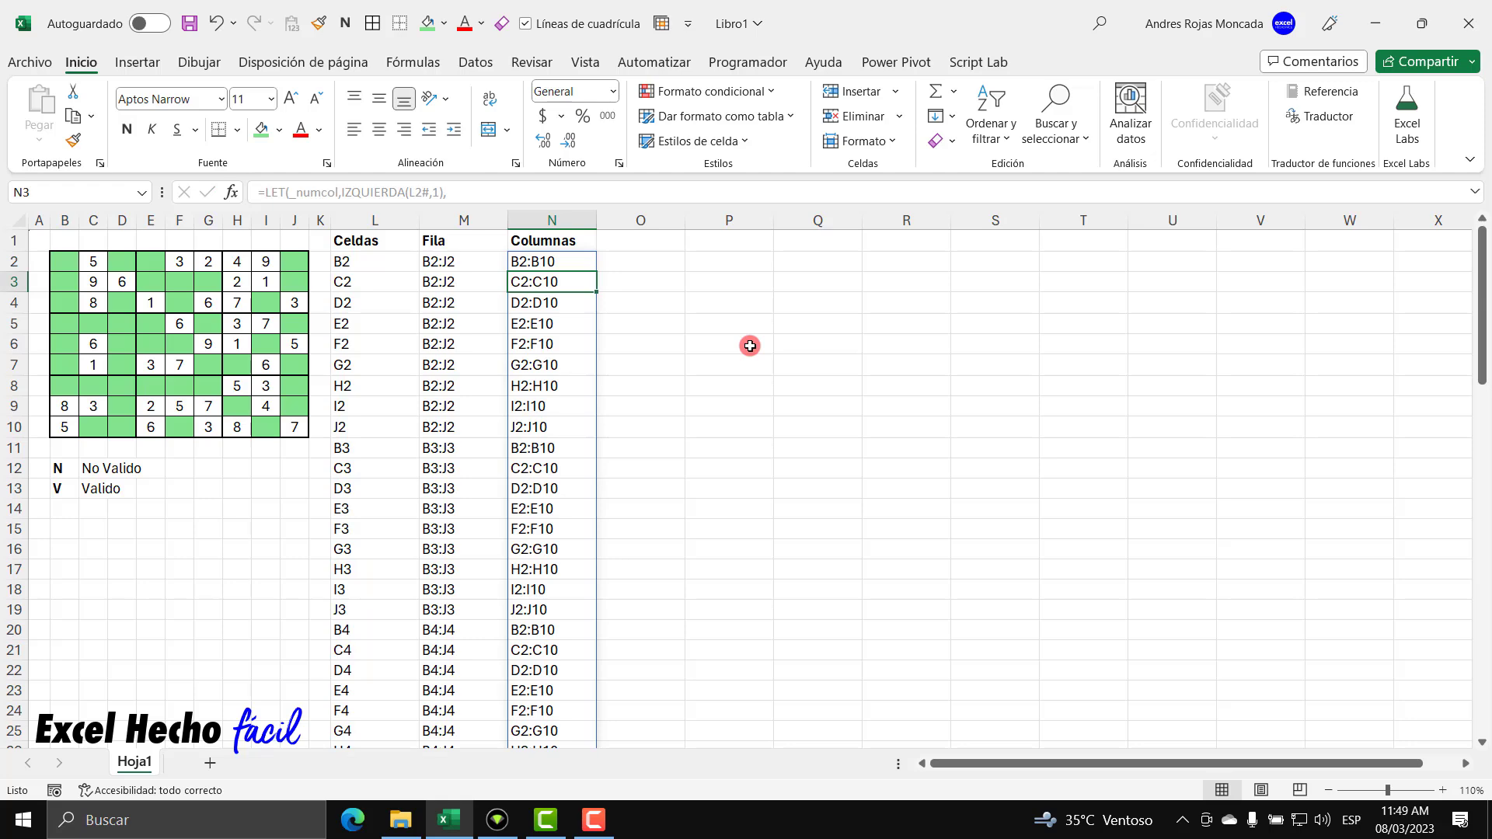
{"action": "left_click", "coordinate": [572, 264]}
{"action": "key", "text": "ctrl+Down"}
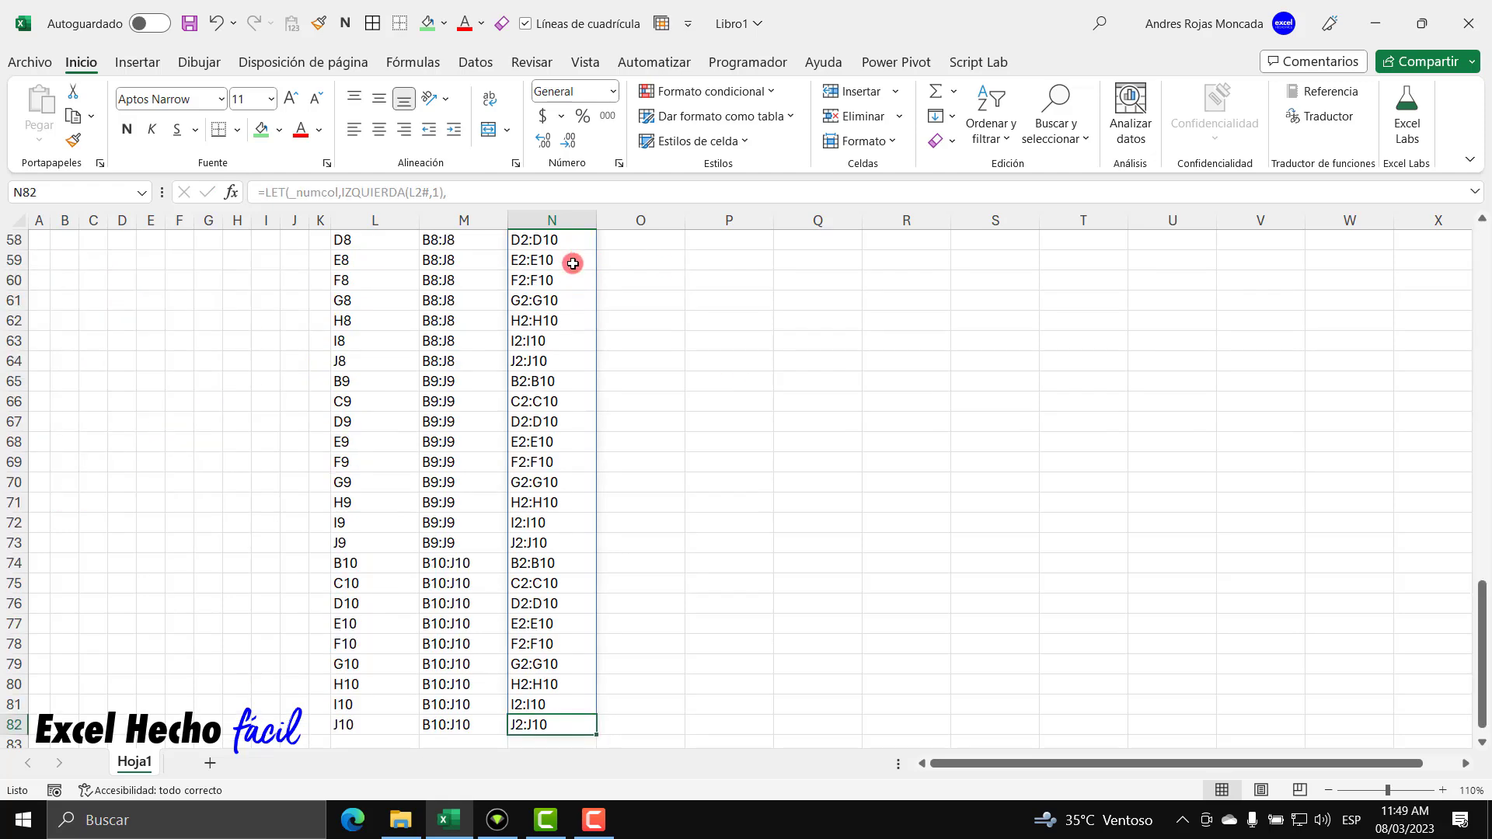
{"action": "key", "text": "ctrl+Up"}
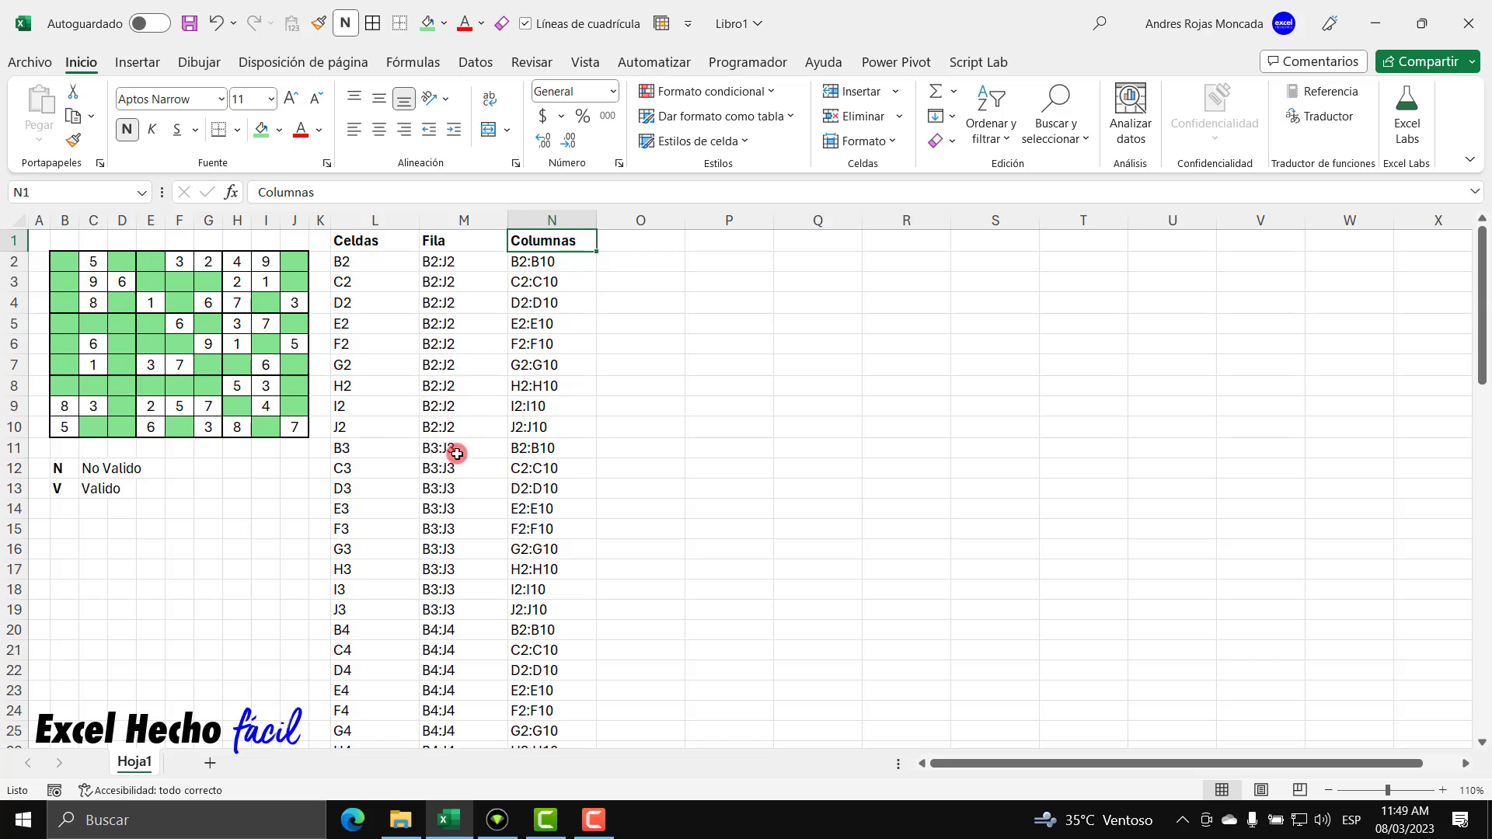
Compare the Columnas range listed for address D3 with column D of the sudoku grid, rows 2 to 10
{"action": "left_click", "coordinate": [377, 487]}
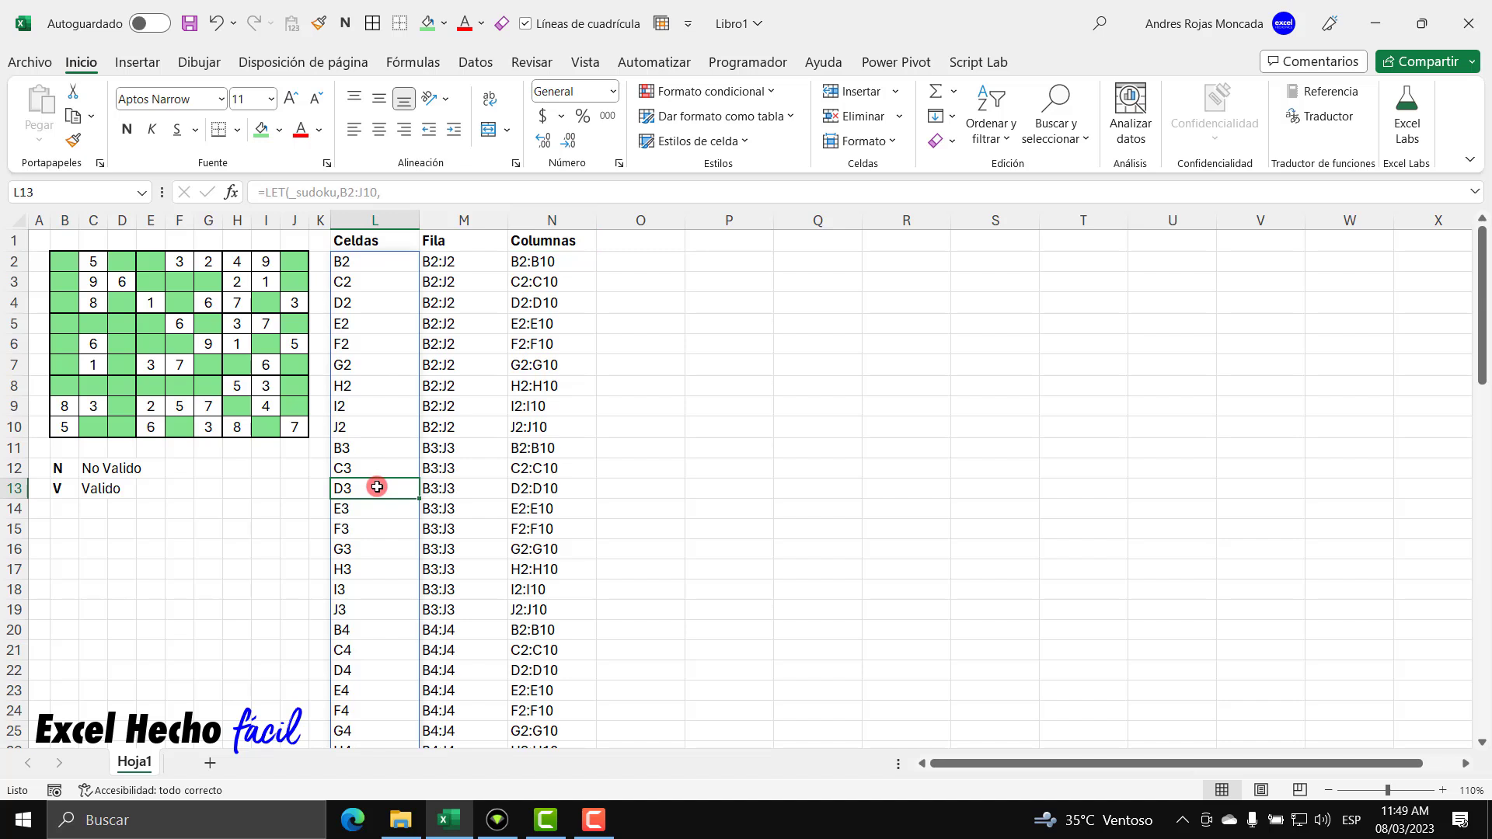
{"action": "left_click", "coordinate": [124, 278]}
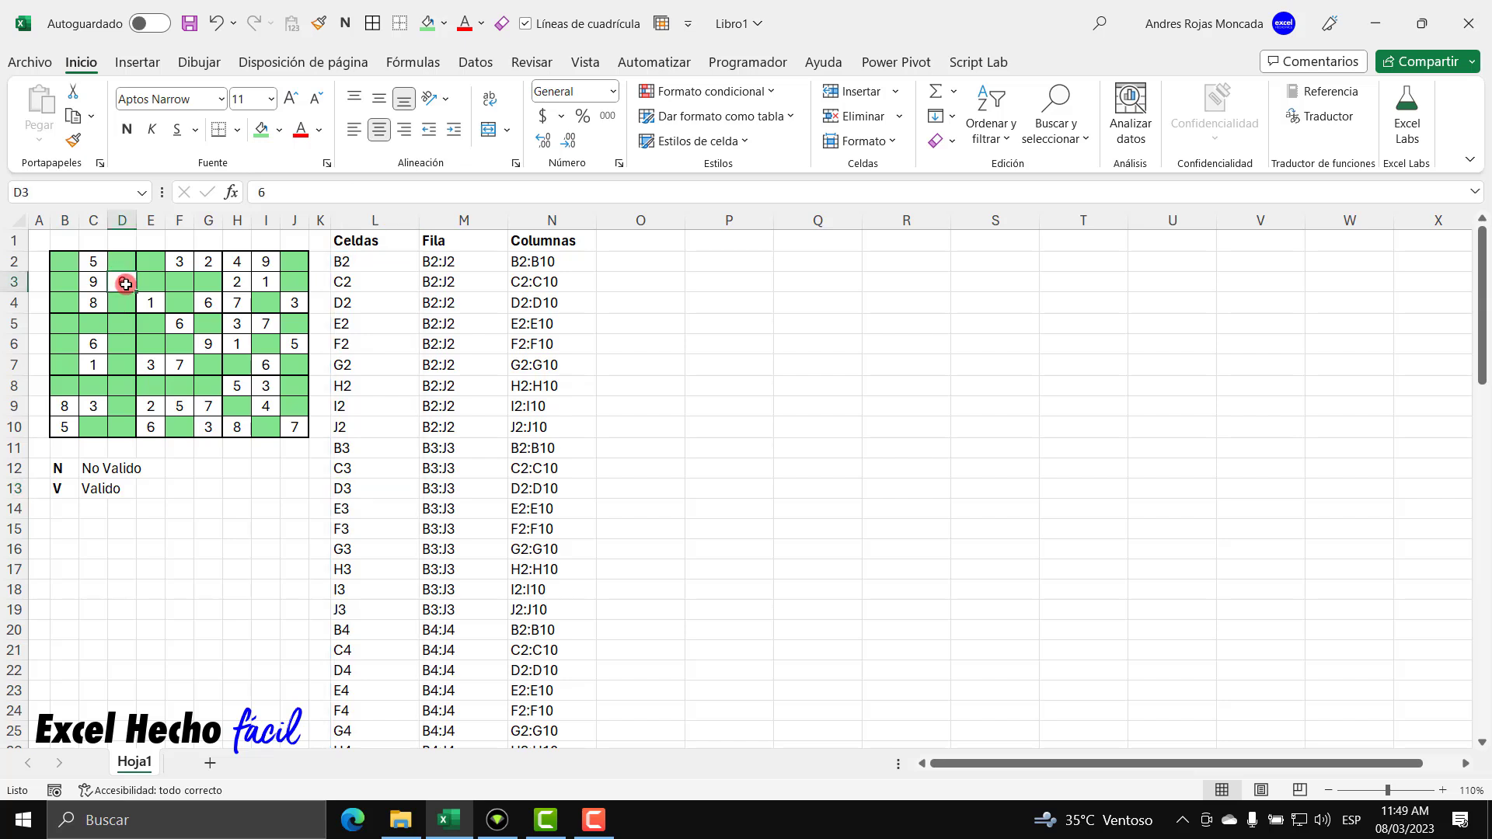
{"action": "left_click_drag", "start_coordinate": [125, 261], "coordinate": [126, 420]}
{"action": "key", "text": "ctrl+n"}
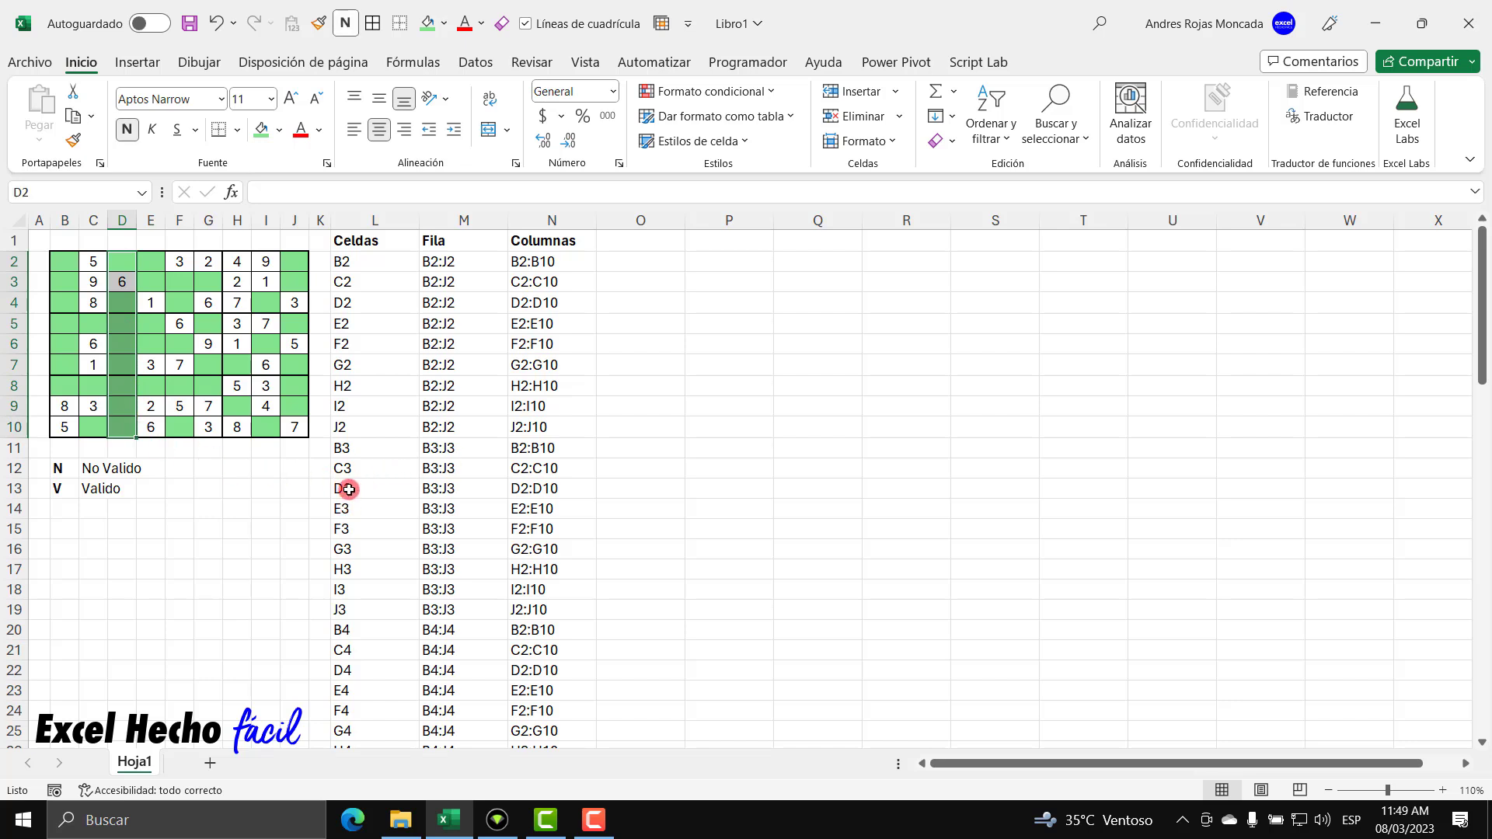
{"action": "left_click_drag", "start_coordinate": [349, 490], "coordinate": [557, 488]}
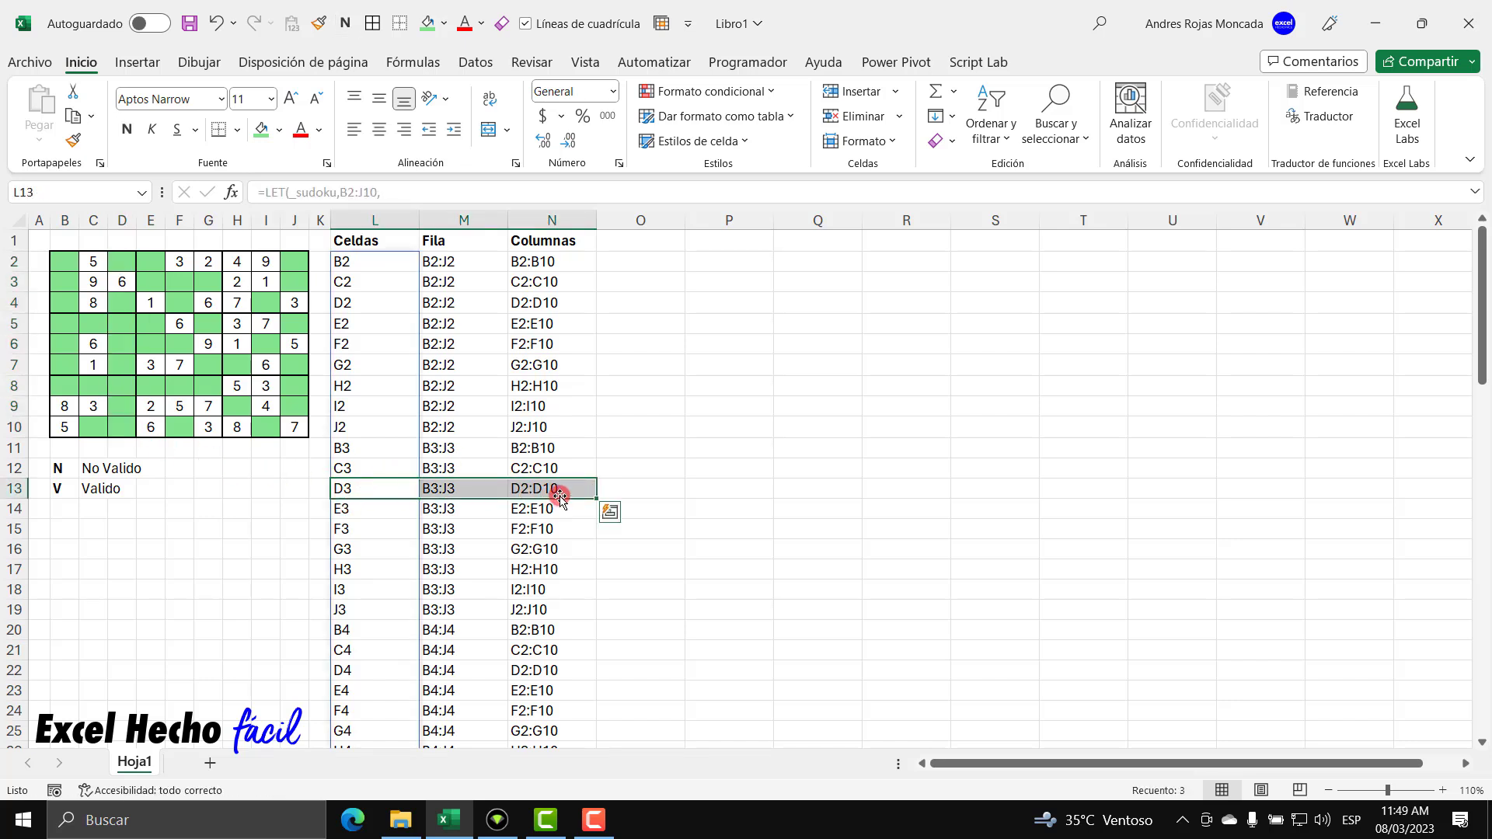
{"action": "left_click", "coordinate": [563, 490]}
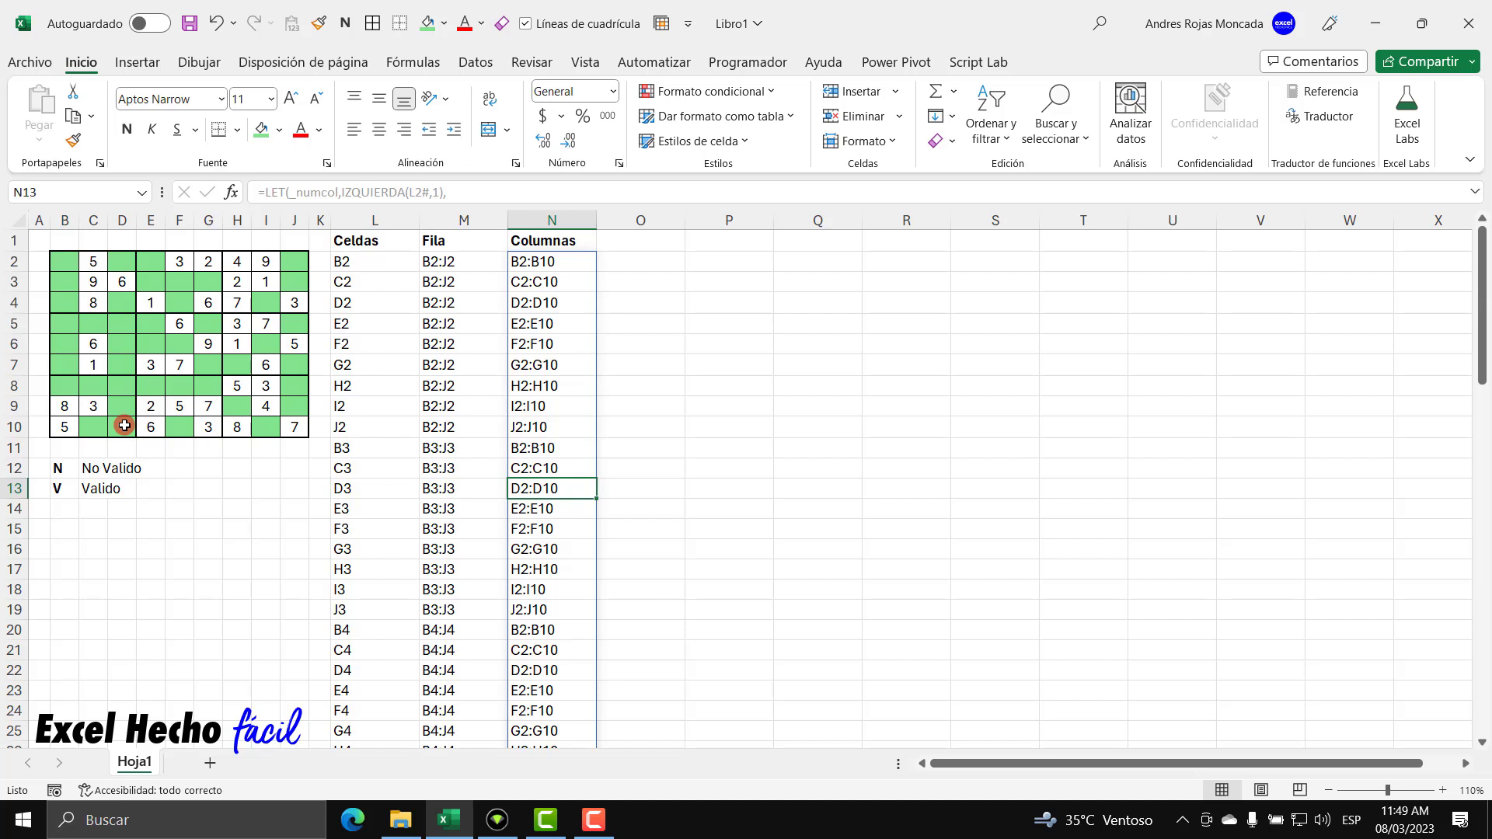
{"action": "left_click", "coordinate": [122, 280]}
{"action": "type", "text": "6"}
{"action": "left_click", "coordinate": [126, 259]}
{"action": "left_click_drag", "start_coordinate": [126, 258], "coordinate": [123, 424]}
{"action": "key", "text": "ctrl+n"}
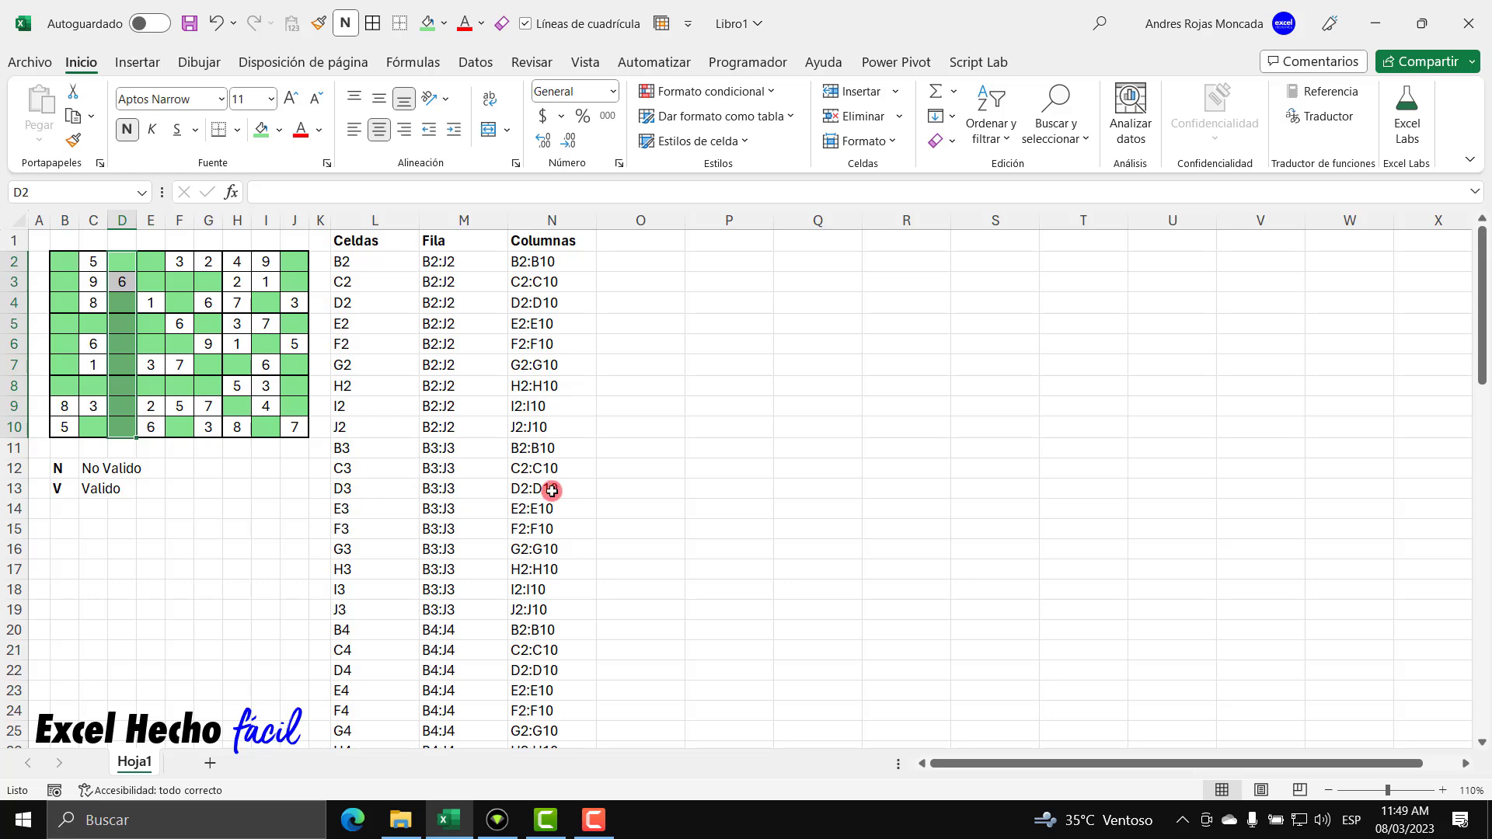
Compare the Columnas range listed for address E8 with column E of the sudoku grid, rows 2 to 10
{"action": "scroll", "coordinate": [412, 591], "scroll_direction": "down", "scroll_amount": 7}
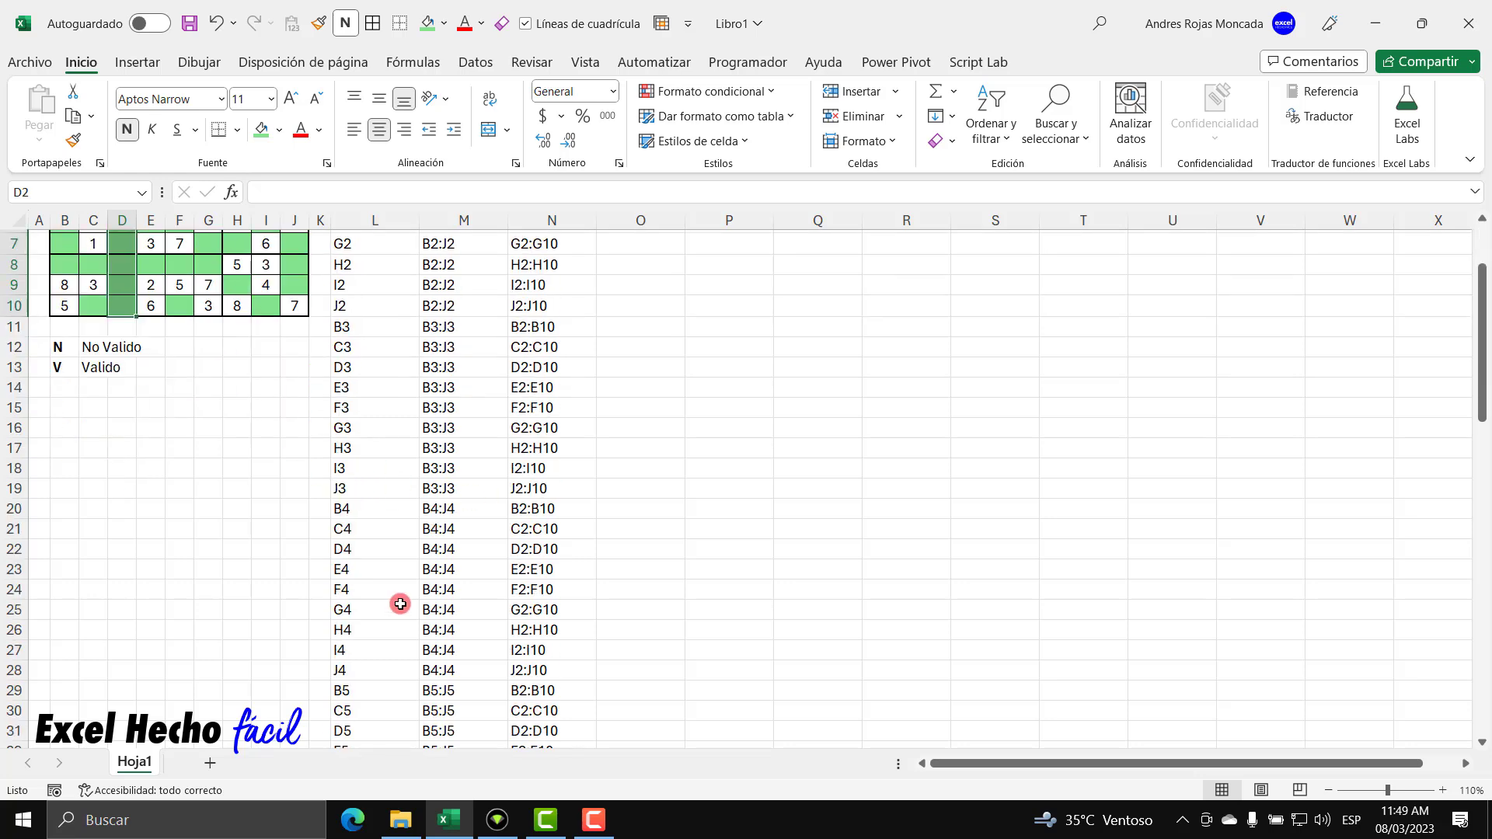
{"action": "scroll", "coordinate": [416, 591], "scroll_direction": "down", "scroll_amount": 4}
{"action": "scroll", "coordinate": [417, 594], "scroll_direction": "down", "scroll_amount": 3}
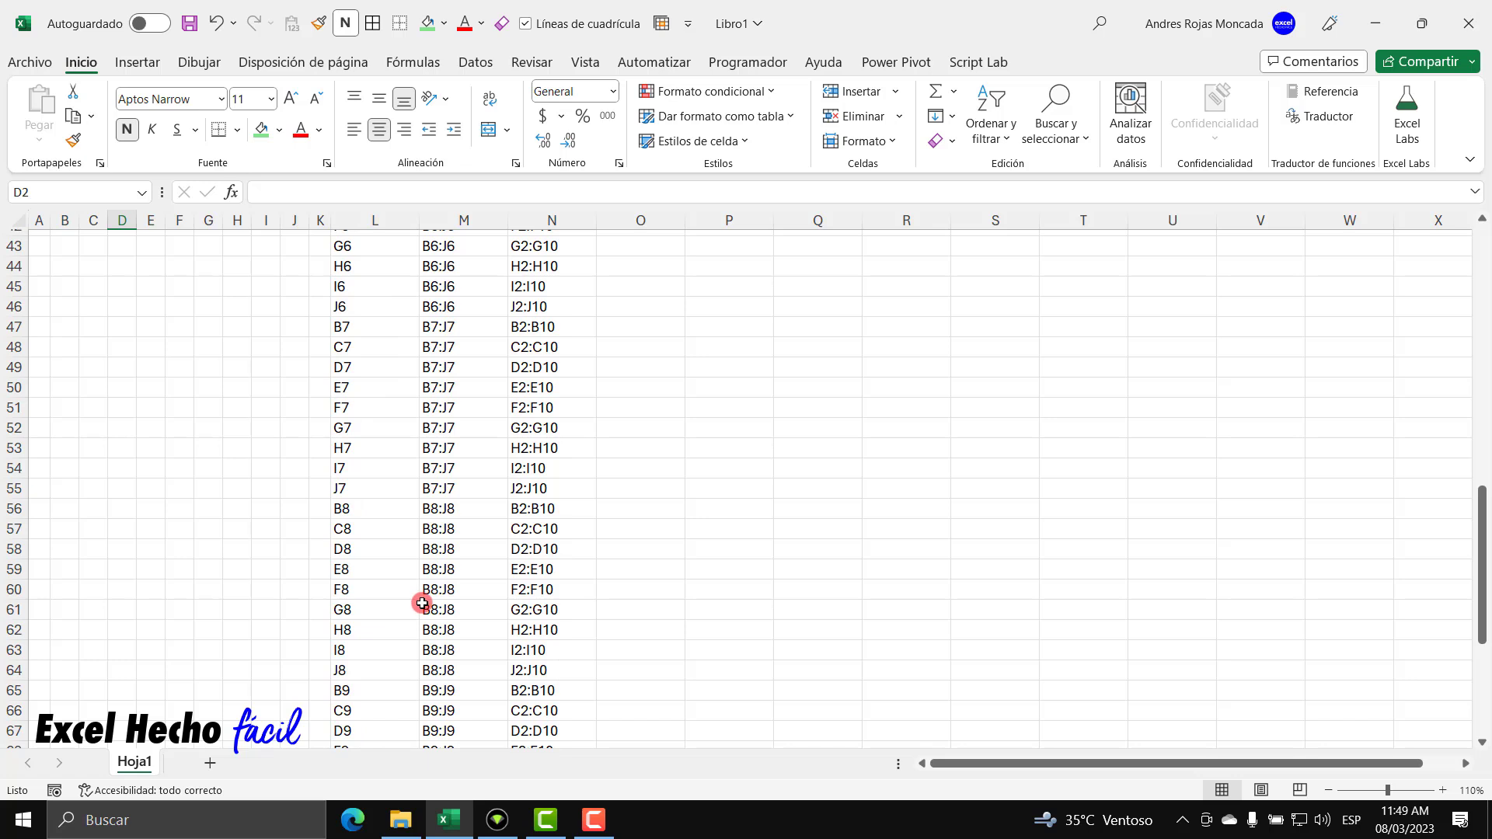
{"action": "left_click", "coordinate": [353, 569]}
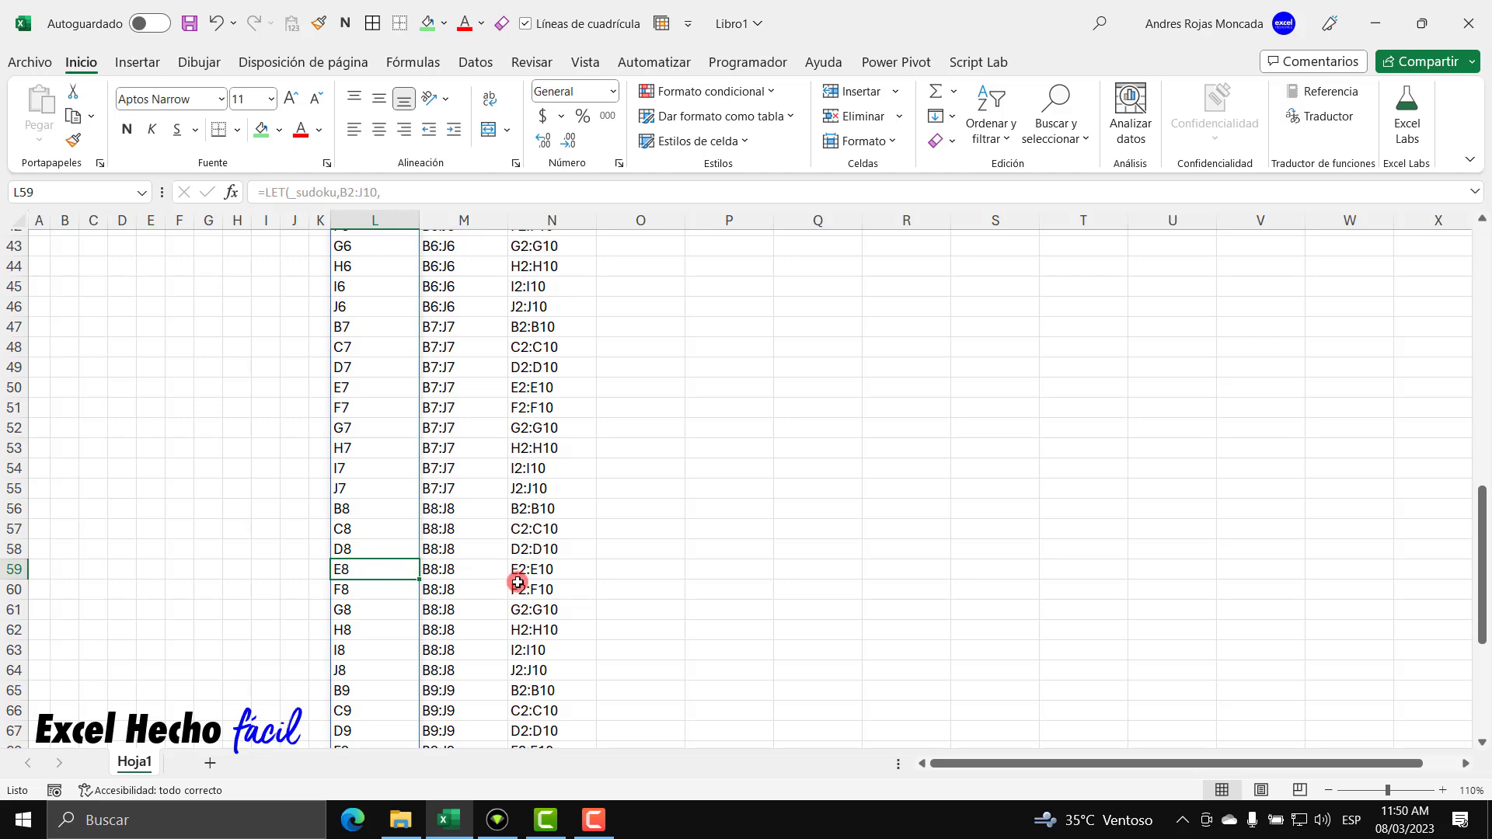
{"action": "scroll", "coordinate": [455, 584], "scroll_direction": "up", "scroll_amount": 6}
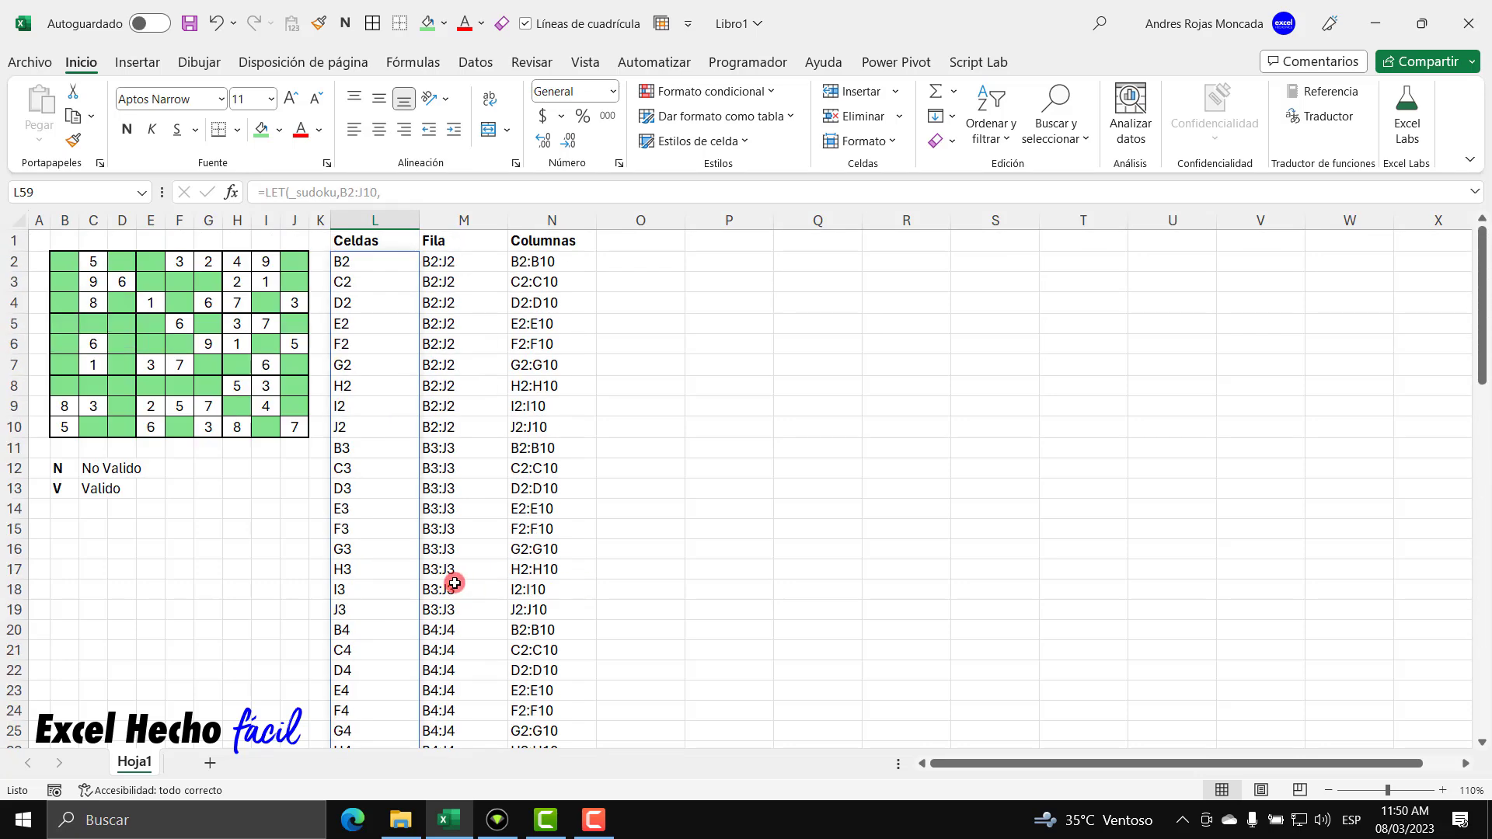
{"action": "left_click", "coordinate": [151, 387]}
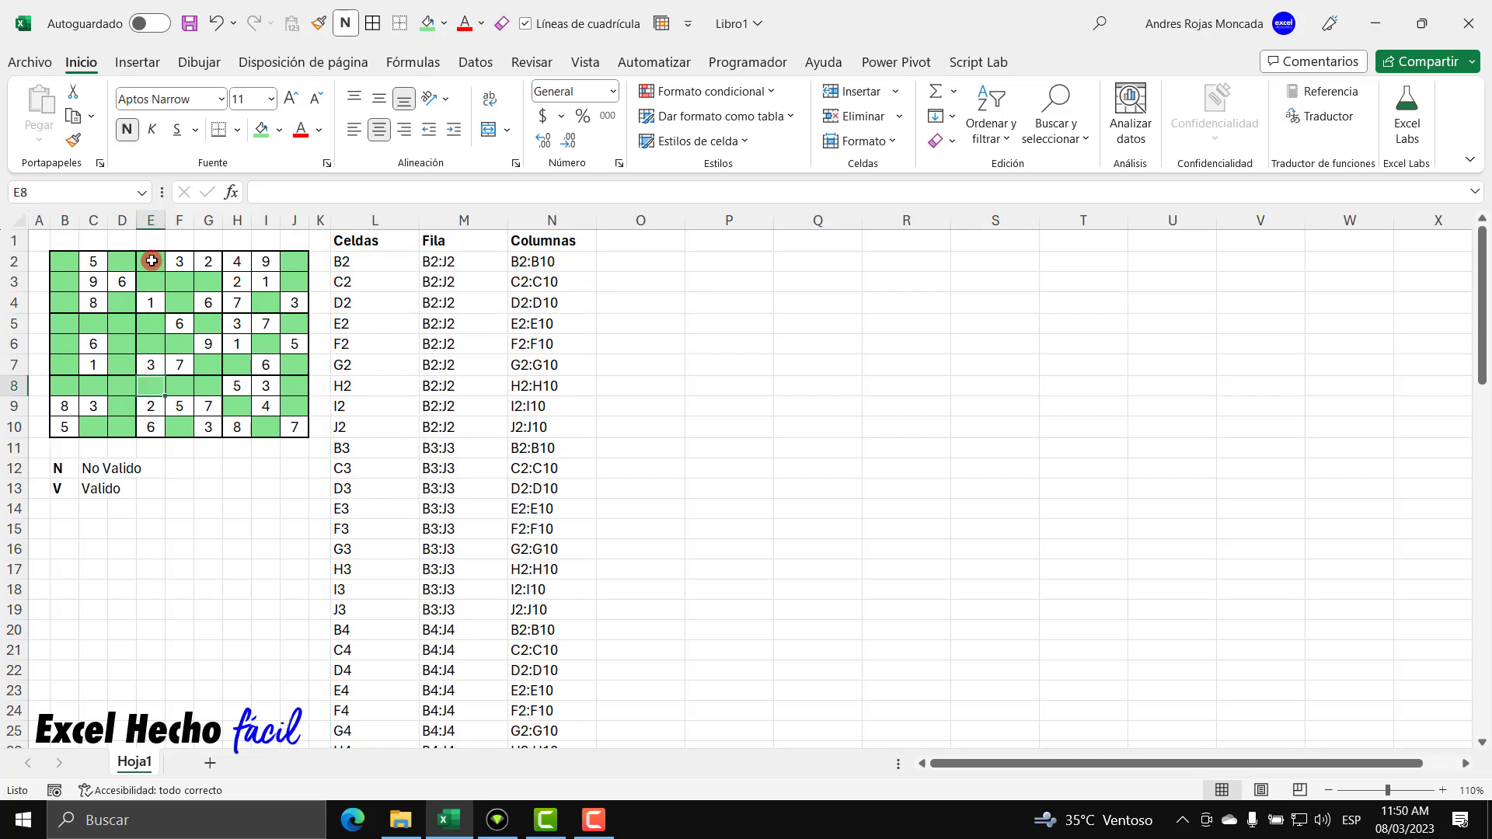
{"action": "left_click_drag", "start_coordinate": [151, 260], "coordinate": [151, 426]}
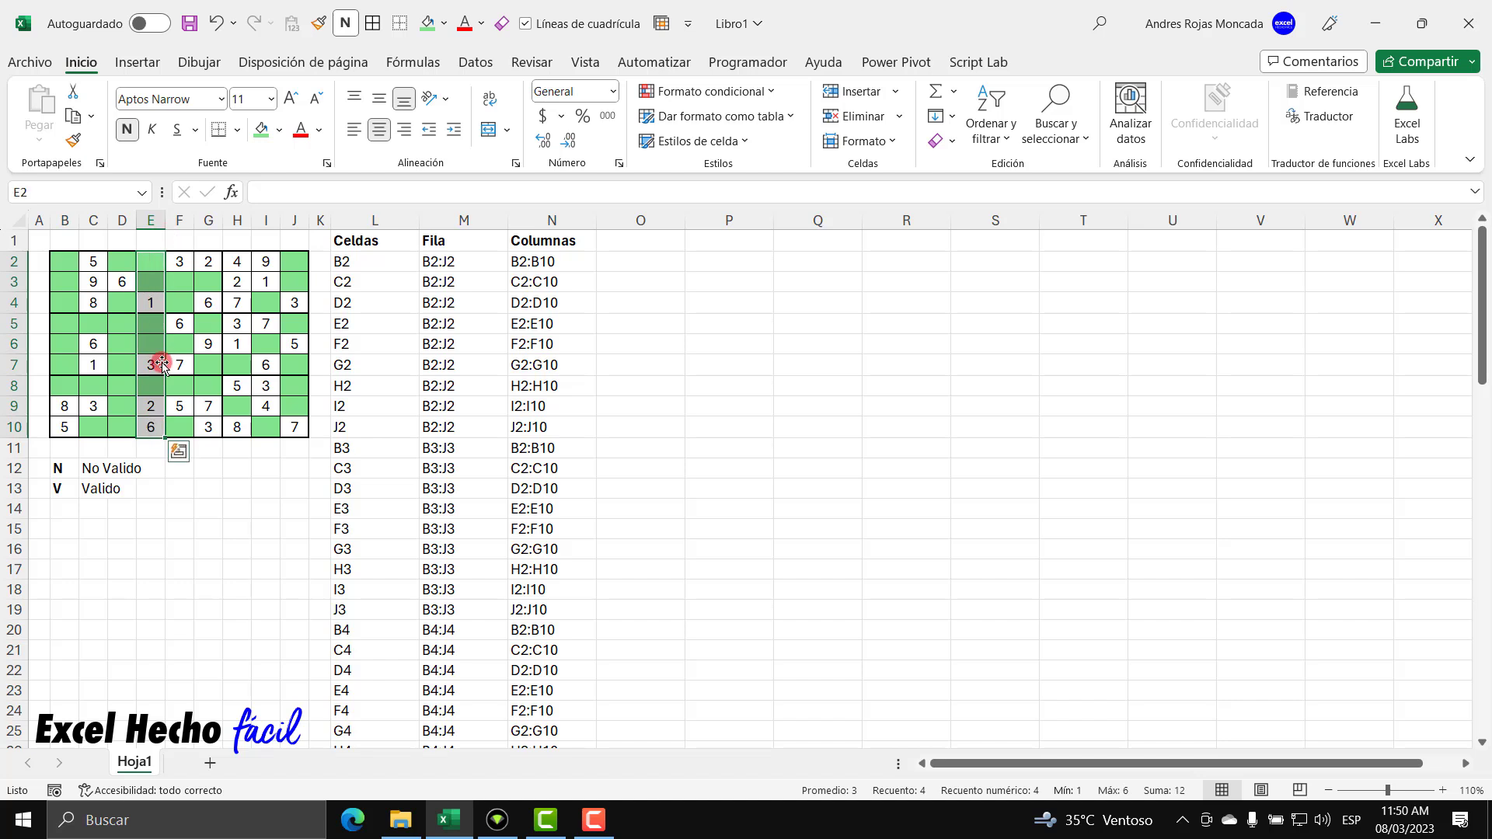
Examine the 3×3 block B2:D4 of the sudoku grid and its full rows 2, 3 and 4 from B to J
{"action": "left_click", "coordinate": [628, 244]}
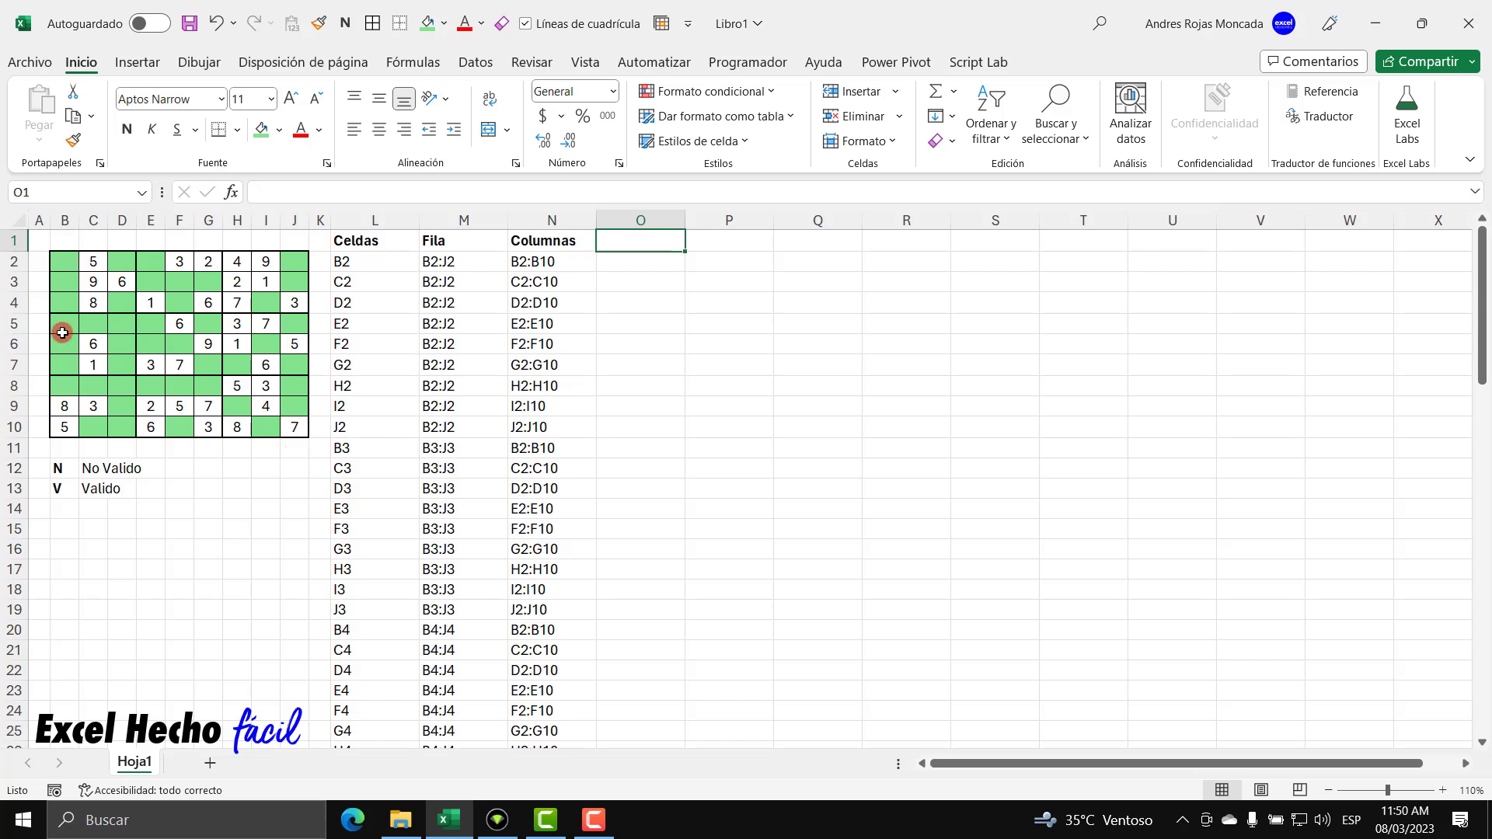
{"action": "left_click_drag", "start_coordinate": [62, 262], "coordinate": [115, 309]}
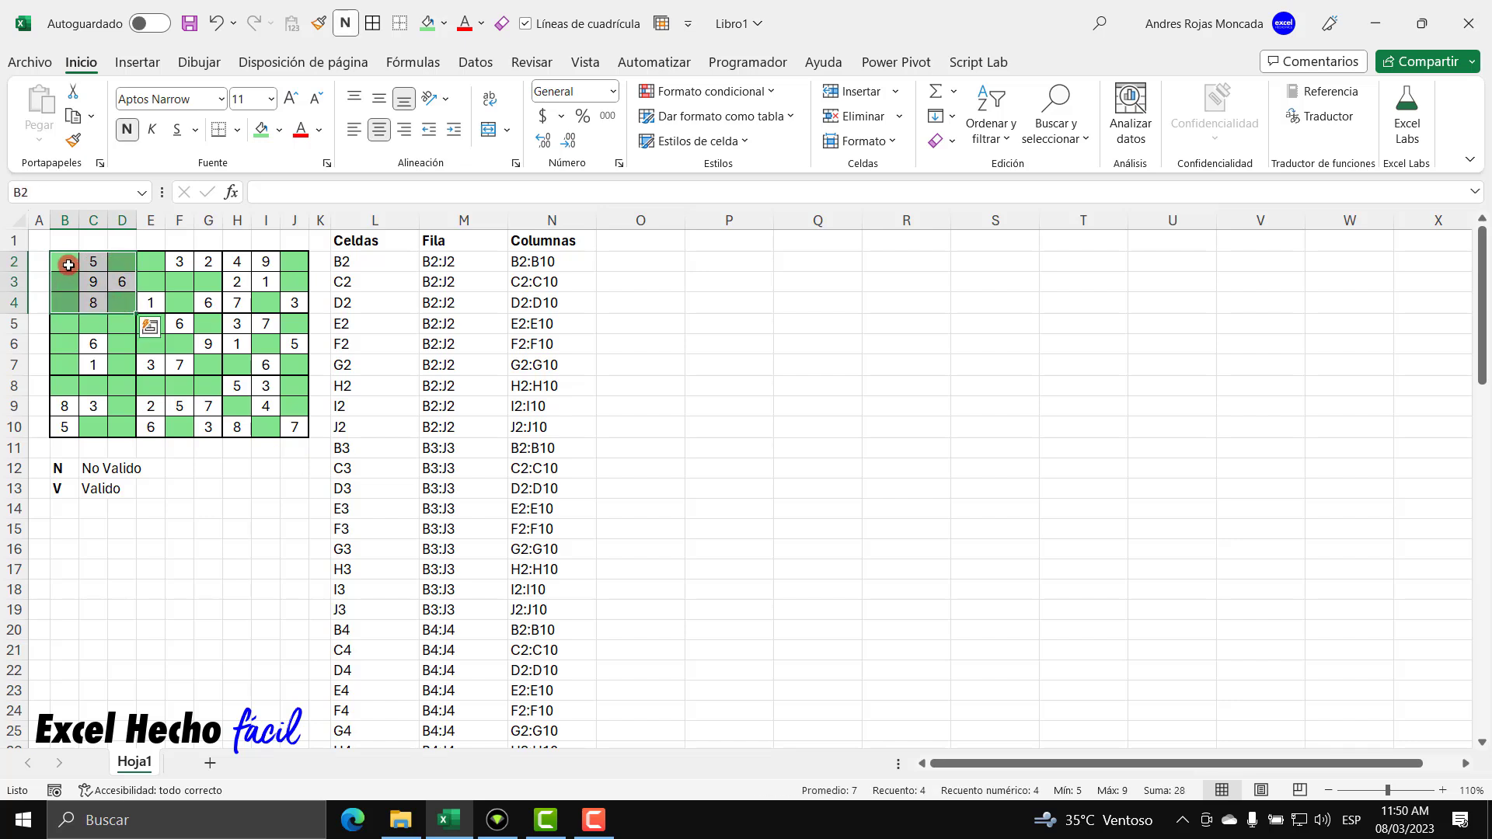
{"action": "left_click_drag", "start_coordinate": [65, 263], "coordinate": [299, 263]}
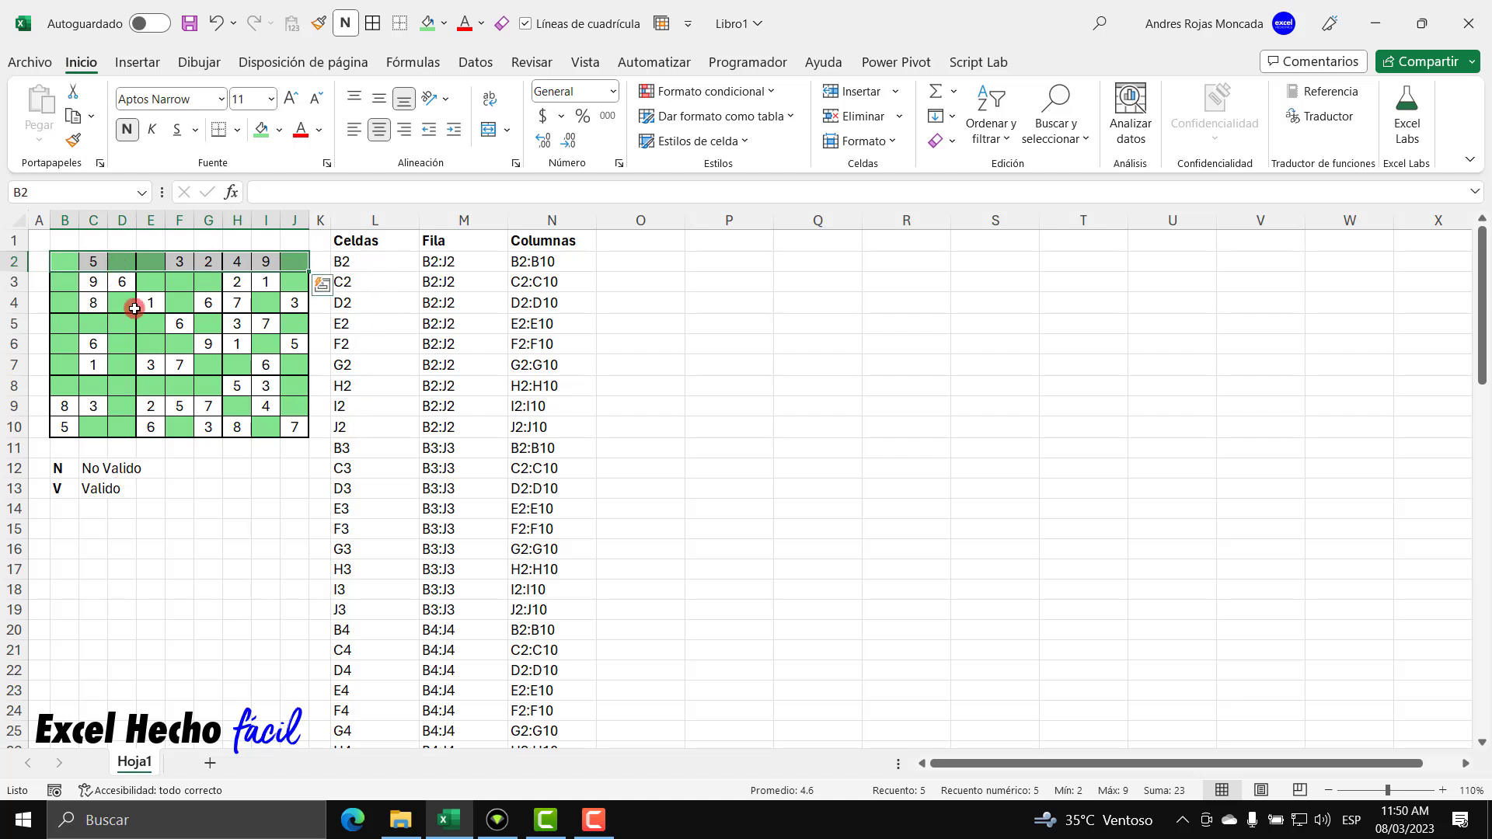
{"action": "left_click_drag", "start_coordinate": [67, 277], "coordinate": [293, 280]}
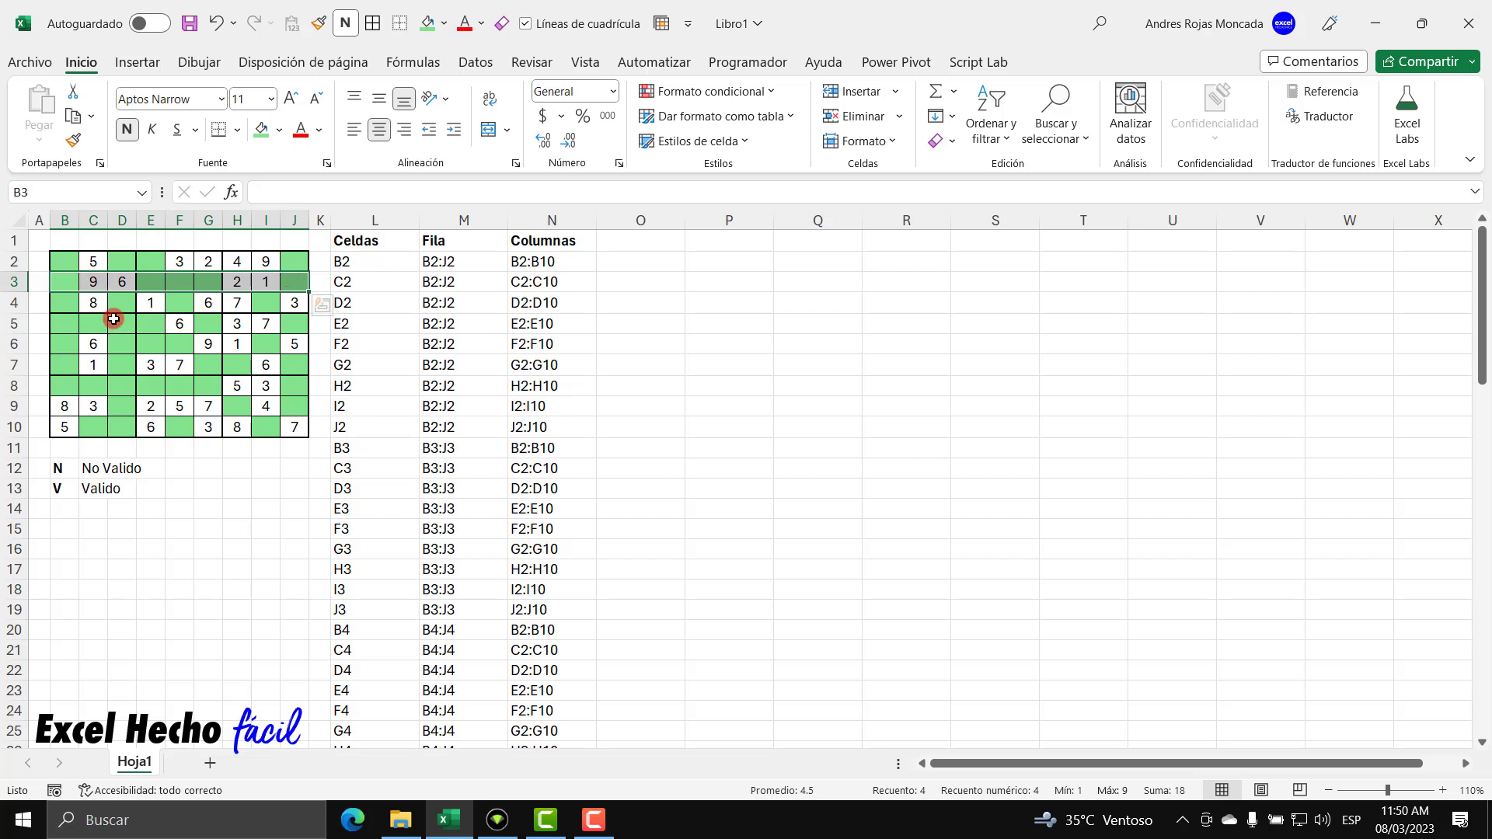
{"action": "left_click_drag", "start_coordinate": [67, 300], "coordinate": [287, 306]}
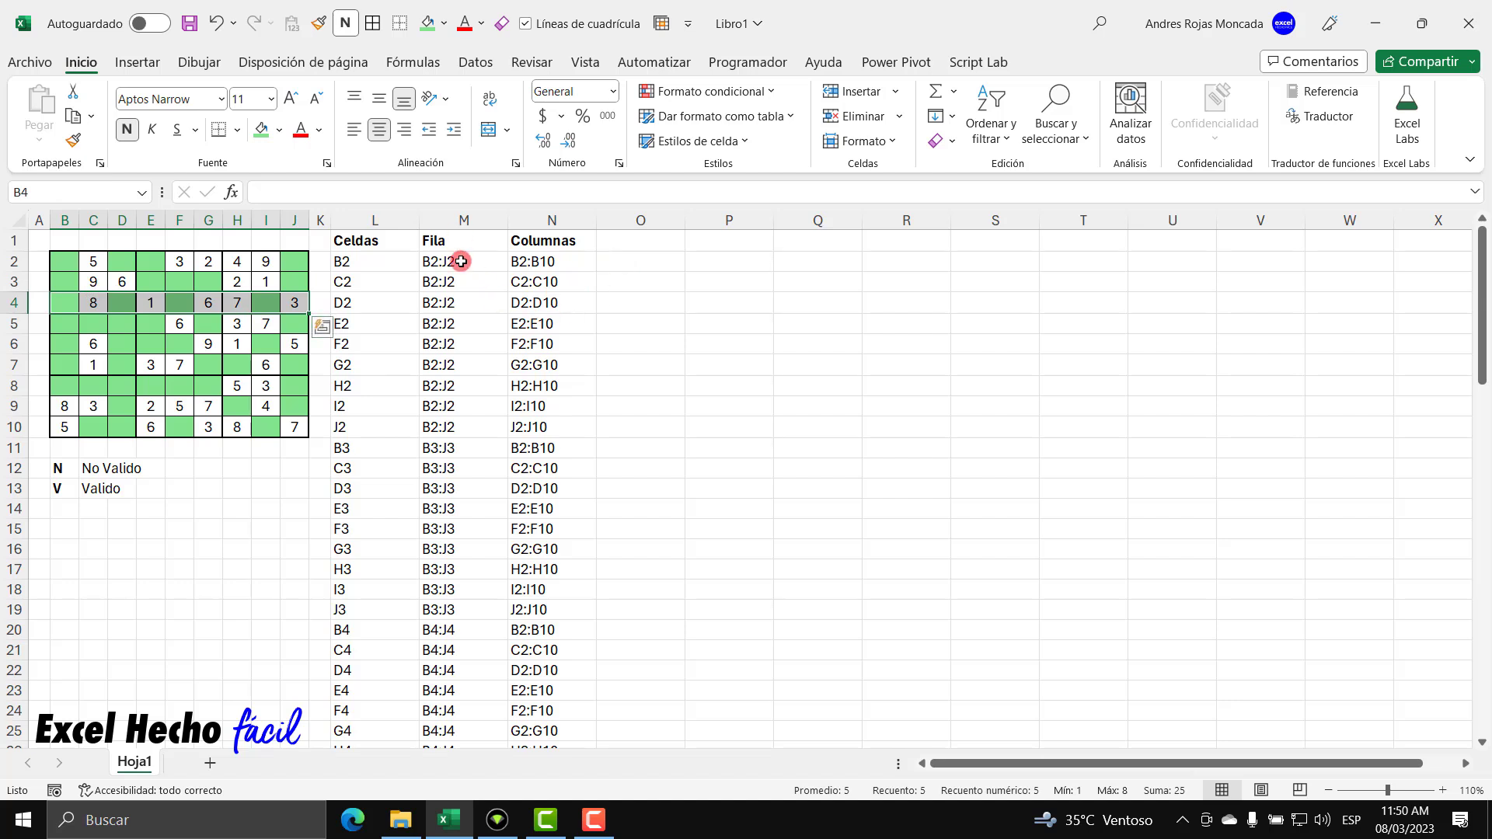
Enter the heading Sector in cell O1, beside the Columnas heading
{"action": "left_click", "coordinate": [655, 238]}
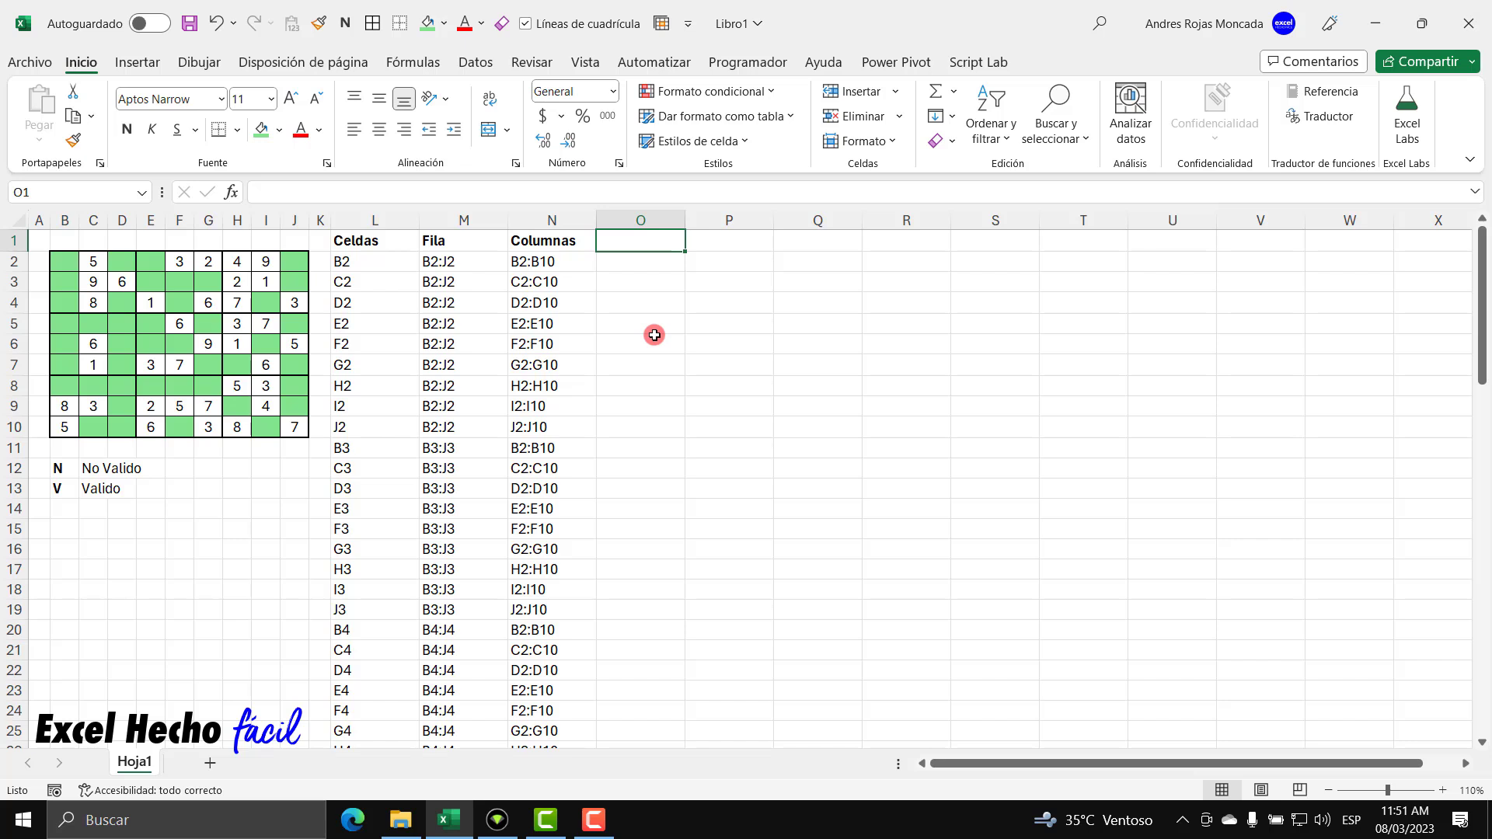
{"action": "type", "text": "Sector"}
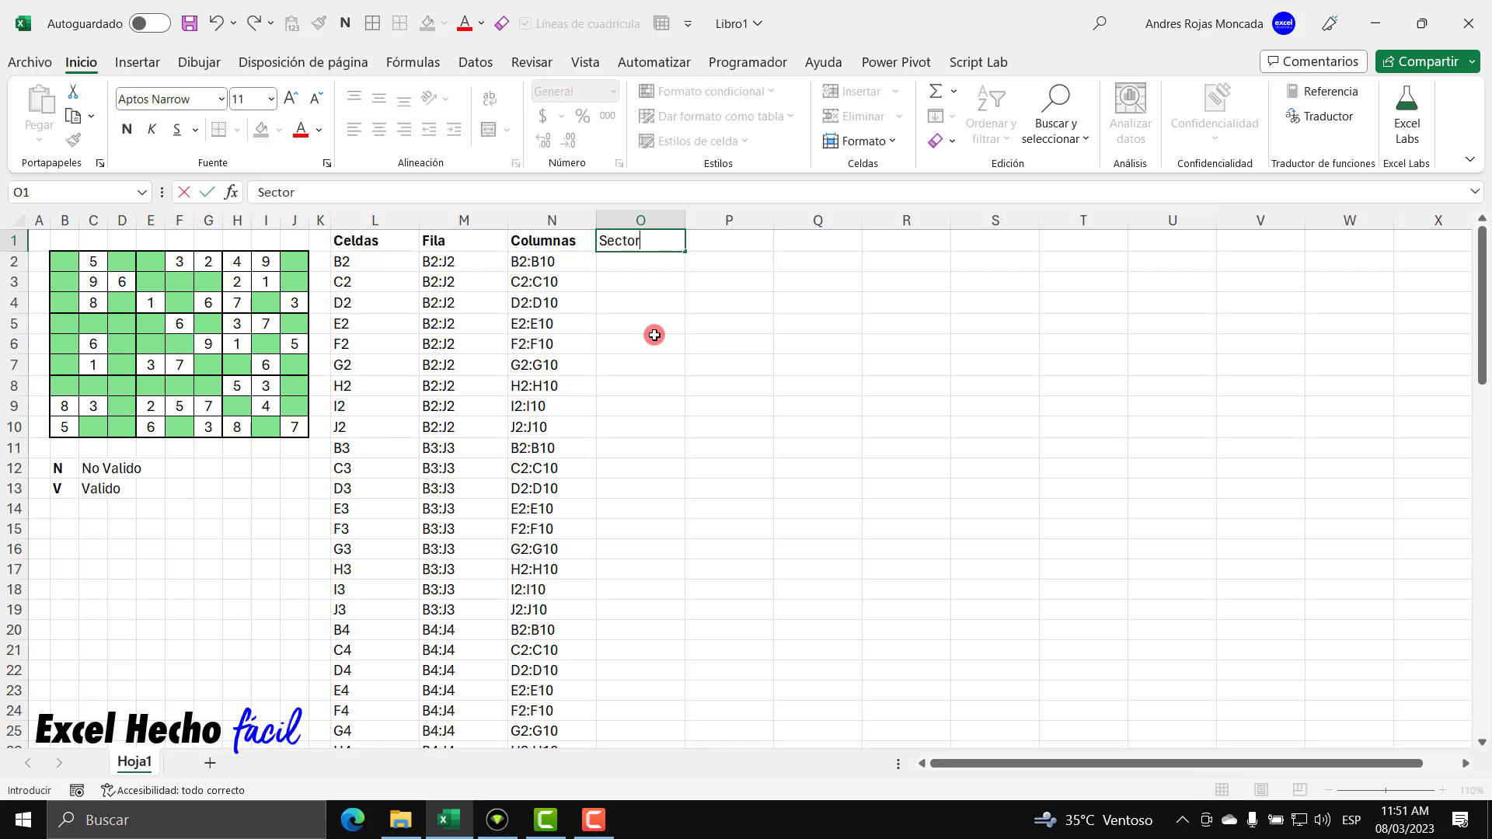
{"action": "key", "text": "Return"}
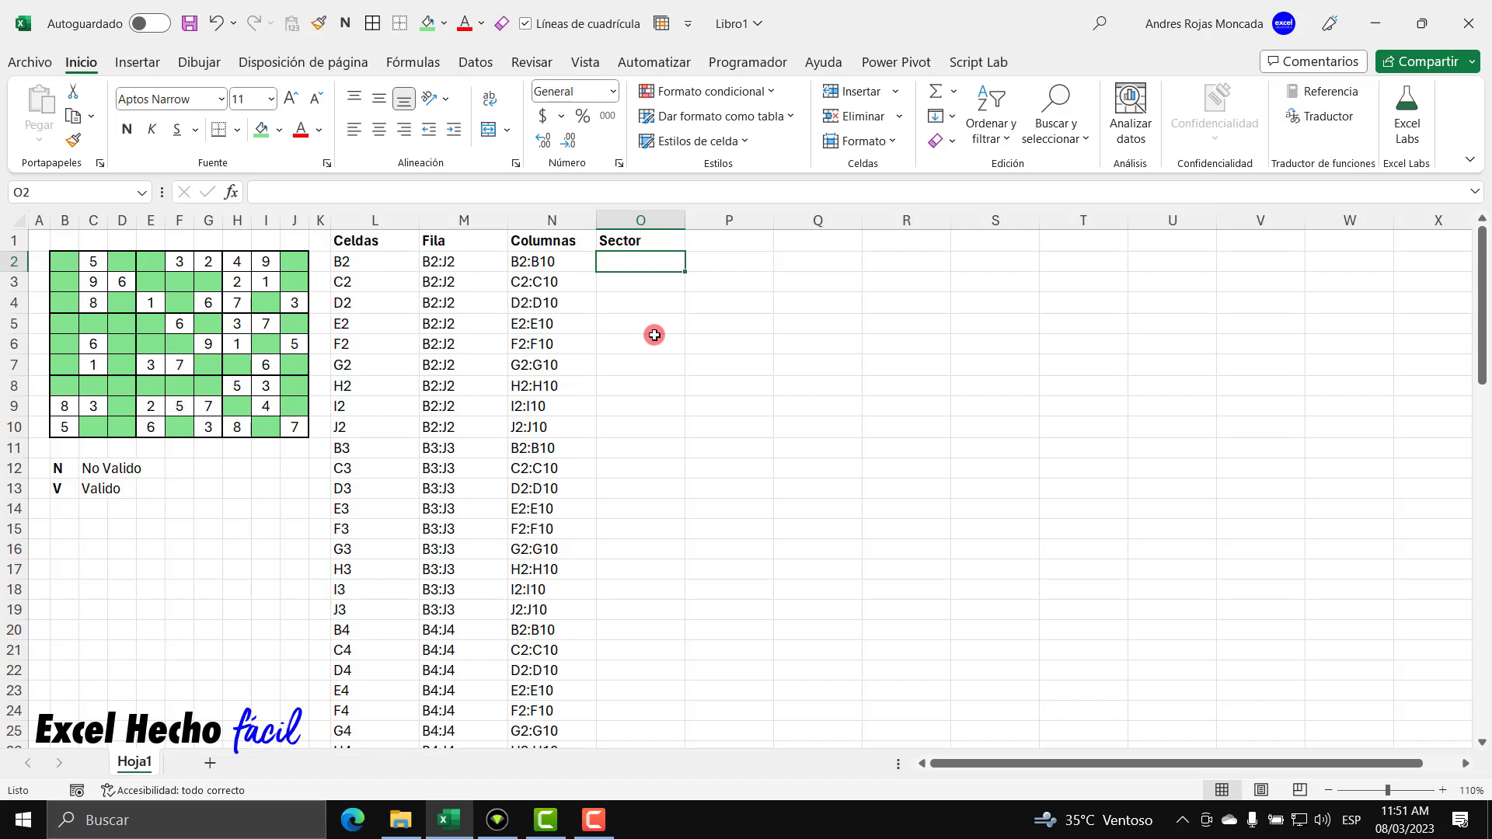
Go through the first nine addresses in the Celdas list one by one, from B2 to J2
{"action": "left_click", "coordinate": [390, 265]}
{"action": "left_click", "coordinate": [388, 279]}
{"action": "left_click", "coordinate": [389, 304]}
{"action": "left_click", "coordinate": [386, 324]}
{"action": "left_click", "coordinate": [384, 345]}
{"action": "left_click", "coordinate": [381, 365]}
{"action": "left_click", "coordinate": [380, 382]}
{"action": "left_click", "coordinate": [378, 405]}
{"action": "left_click", "coordinate": [377, 426]}
Start a LET formula in O2 that defines _base as ARCHIVOMAKEARRAY with 9 rows and 9 columns
{"action": "left_click", "coordinate": [608, 261]}
{"action": "type", "text": "=LET(_base,arch"}
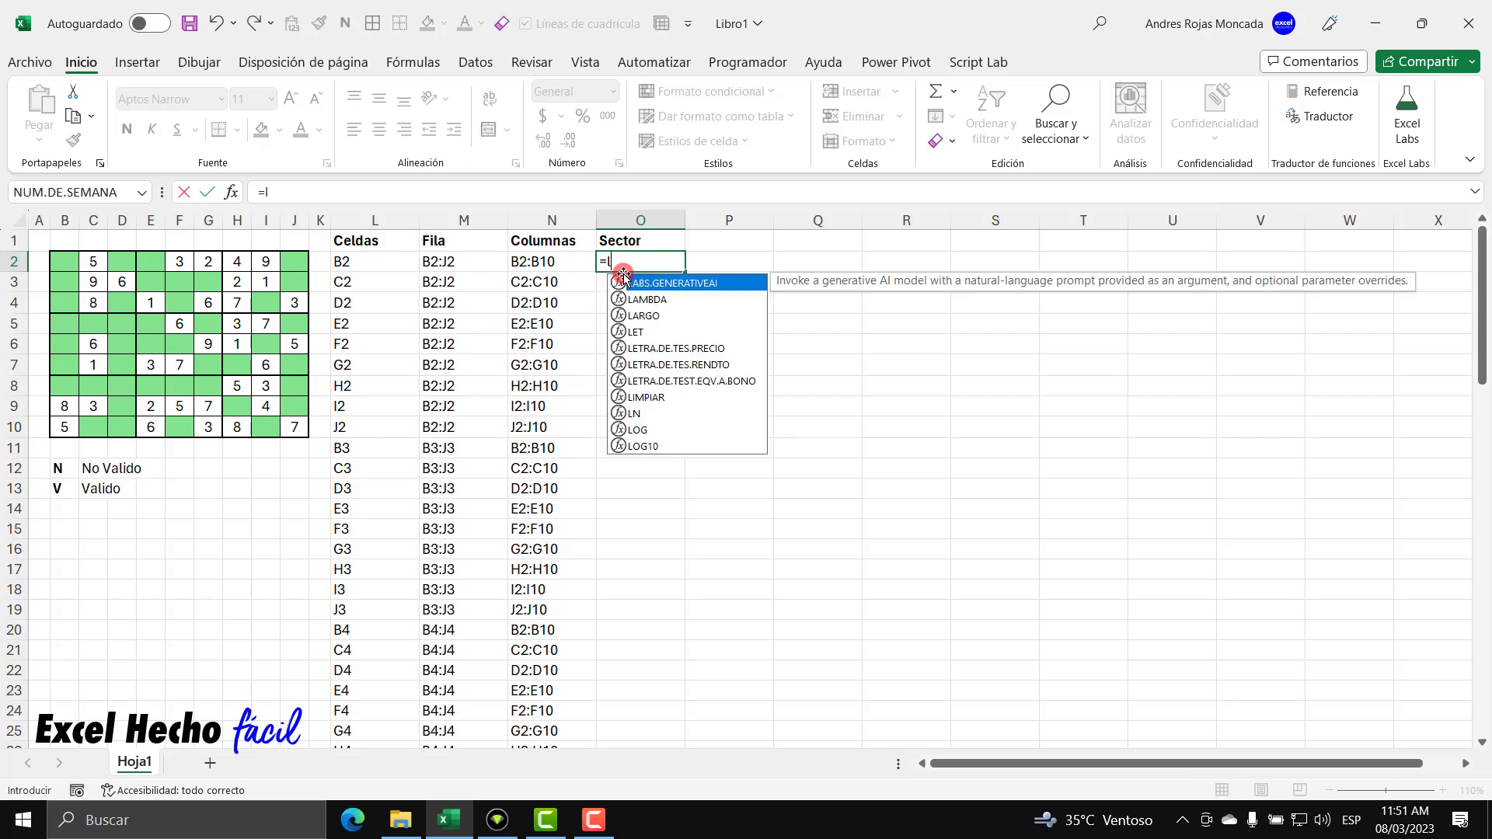
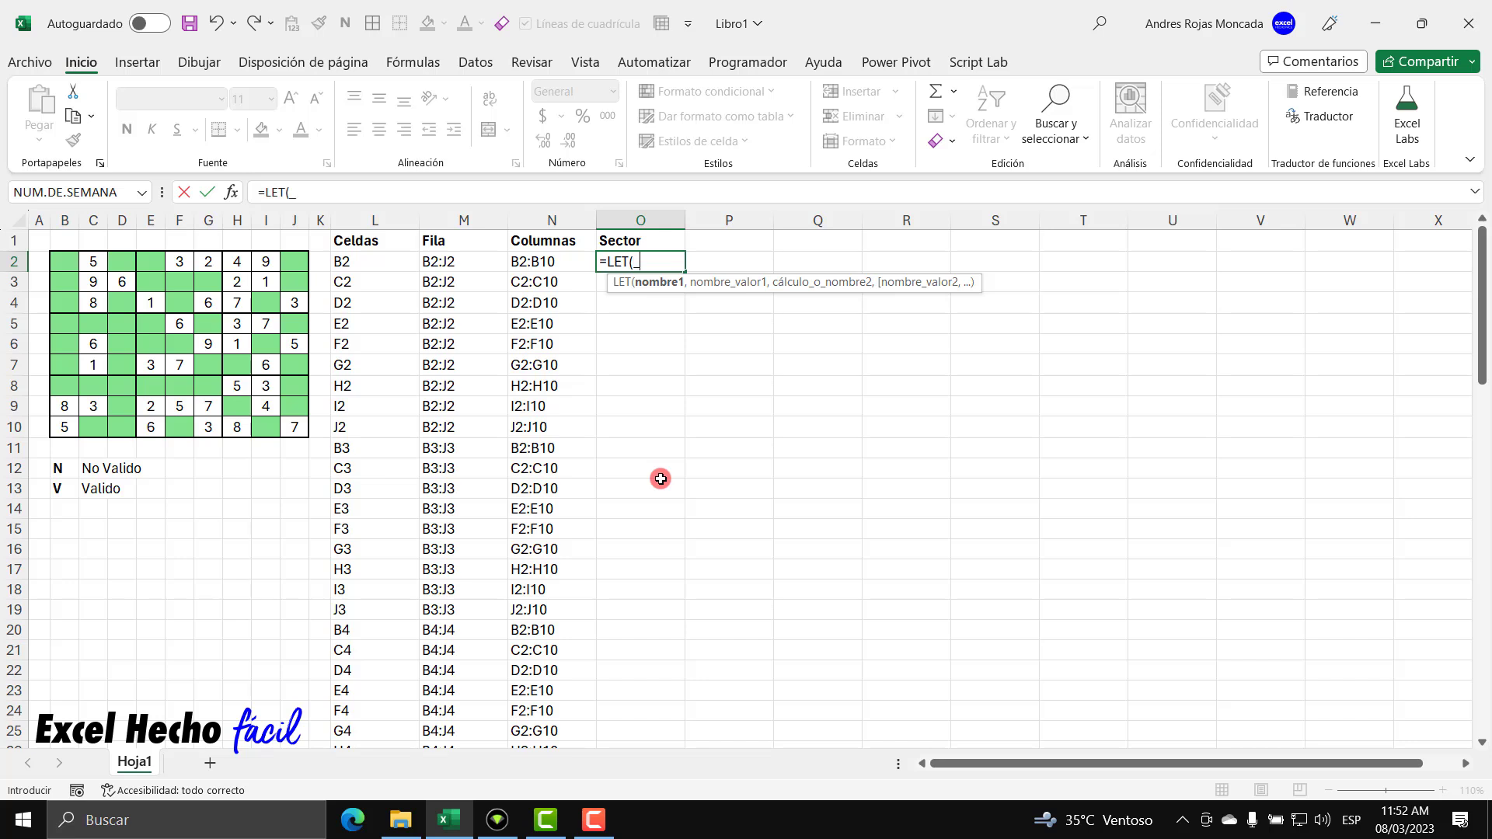
{"action": "type", "text": "base,"}
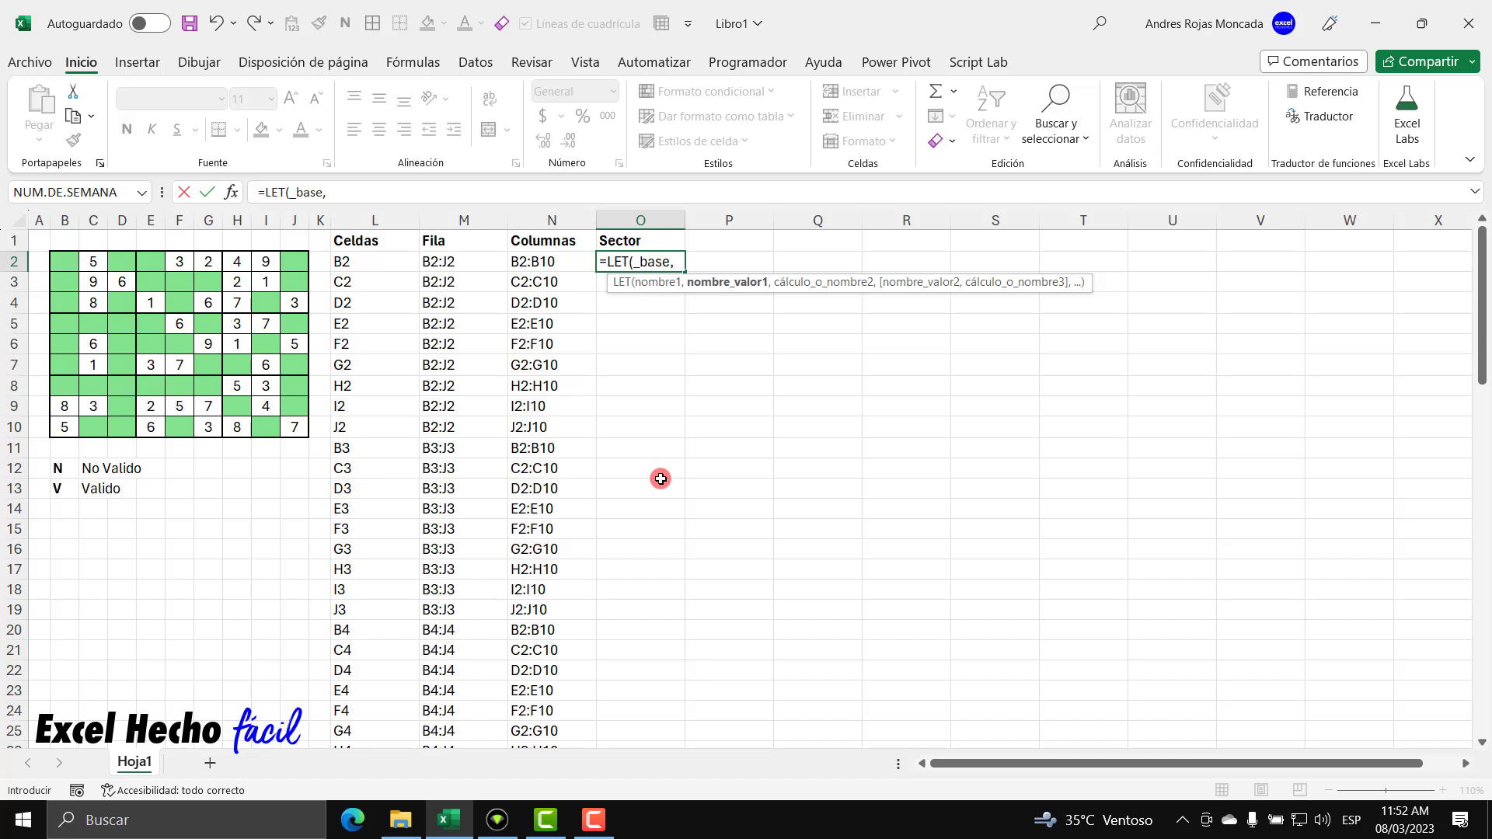
{"action": "type", "text": "arch"}
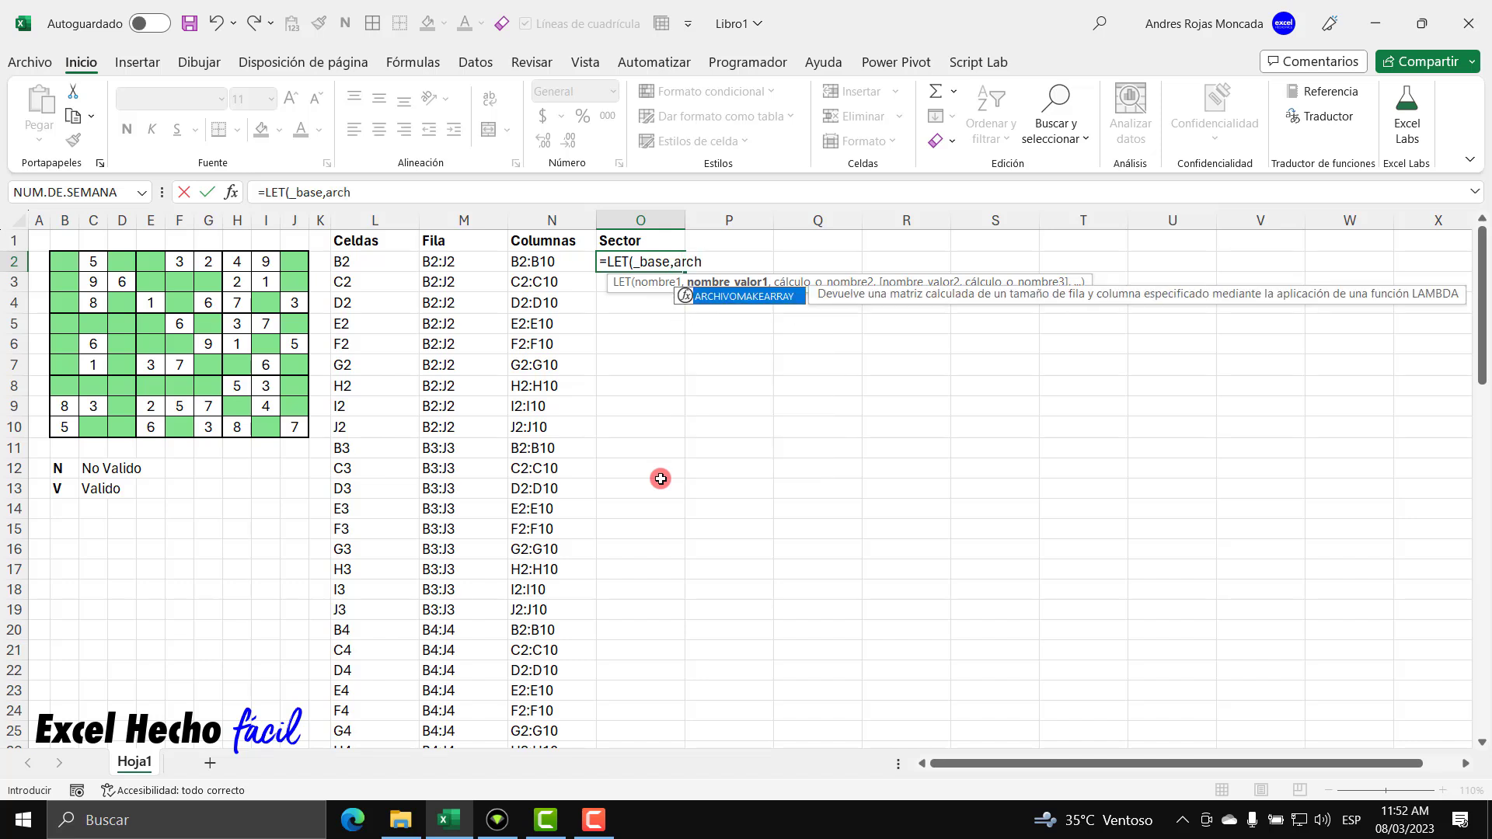
{"action": "key", "text": "Tab"}
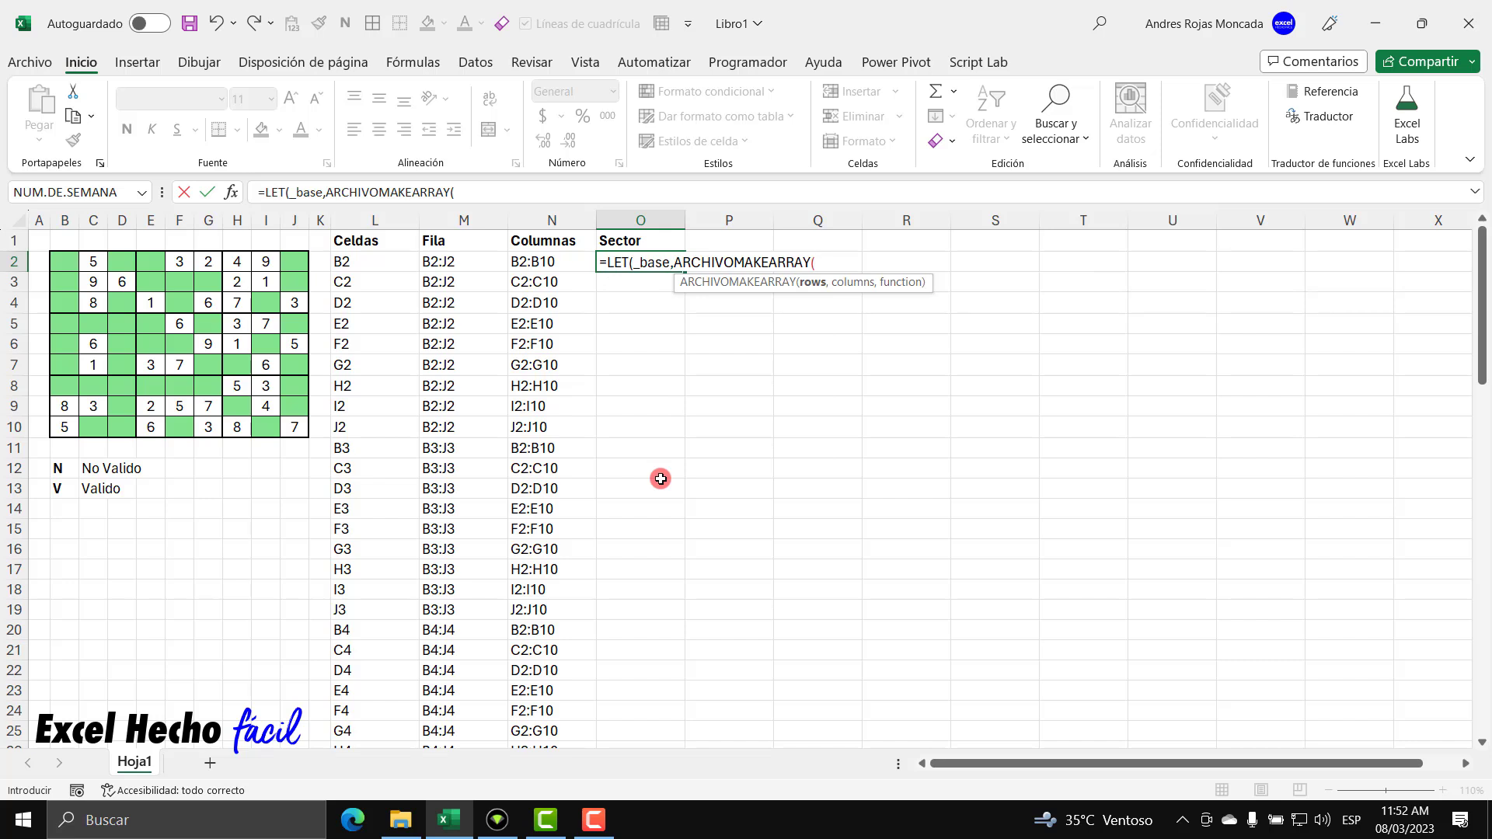
{"action": "type", "text": "9"}
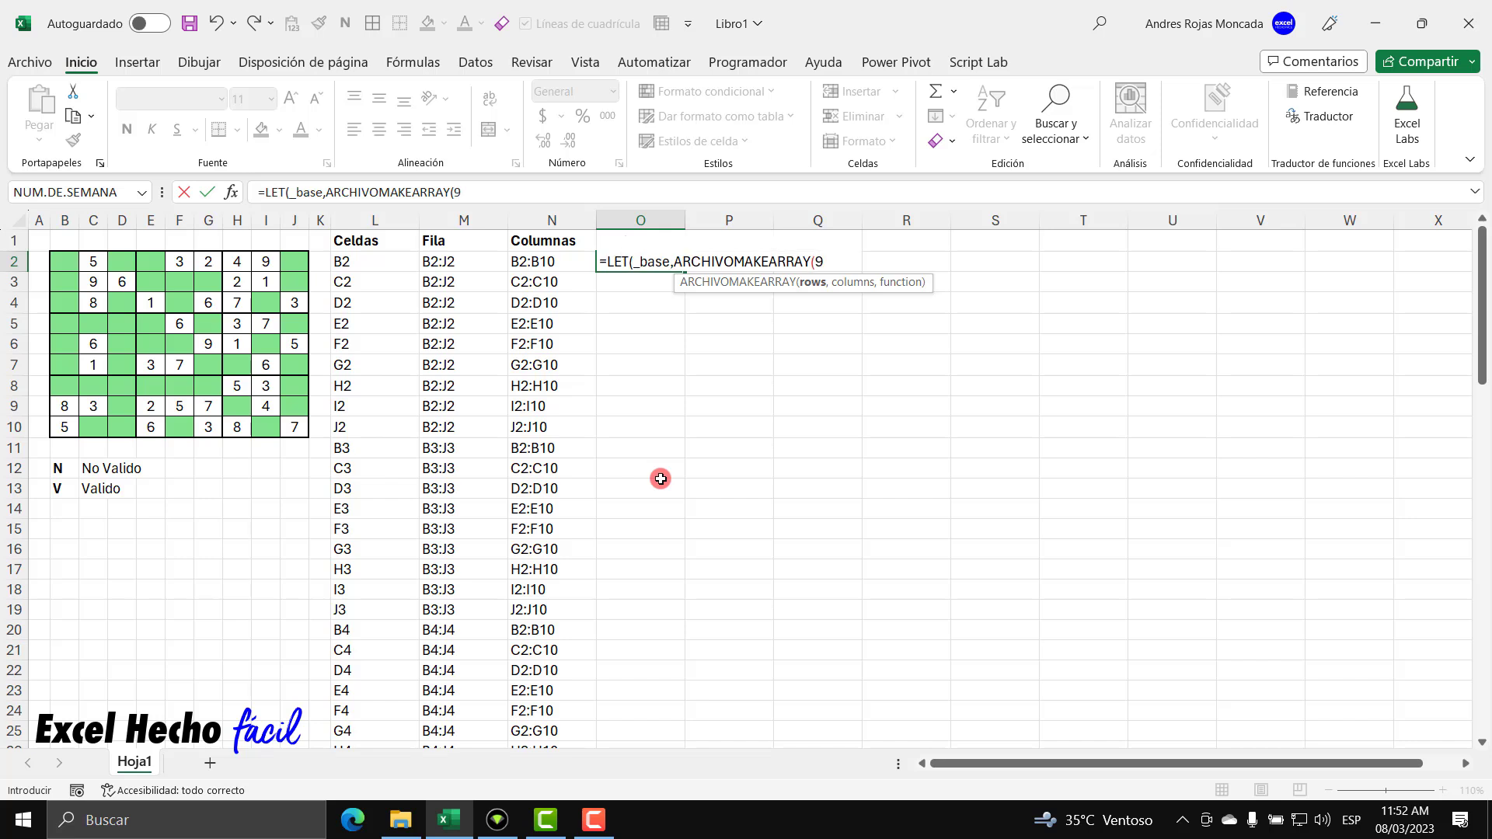
{"action": "type", "text": ",9"}
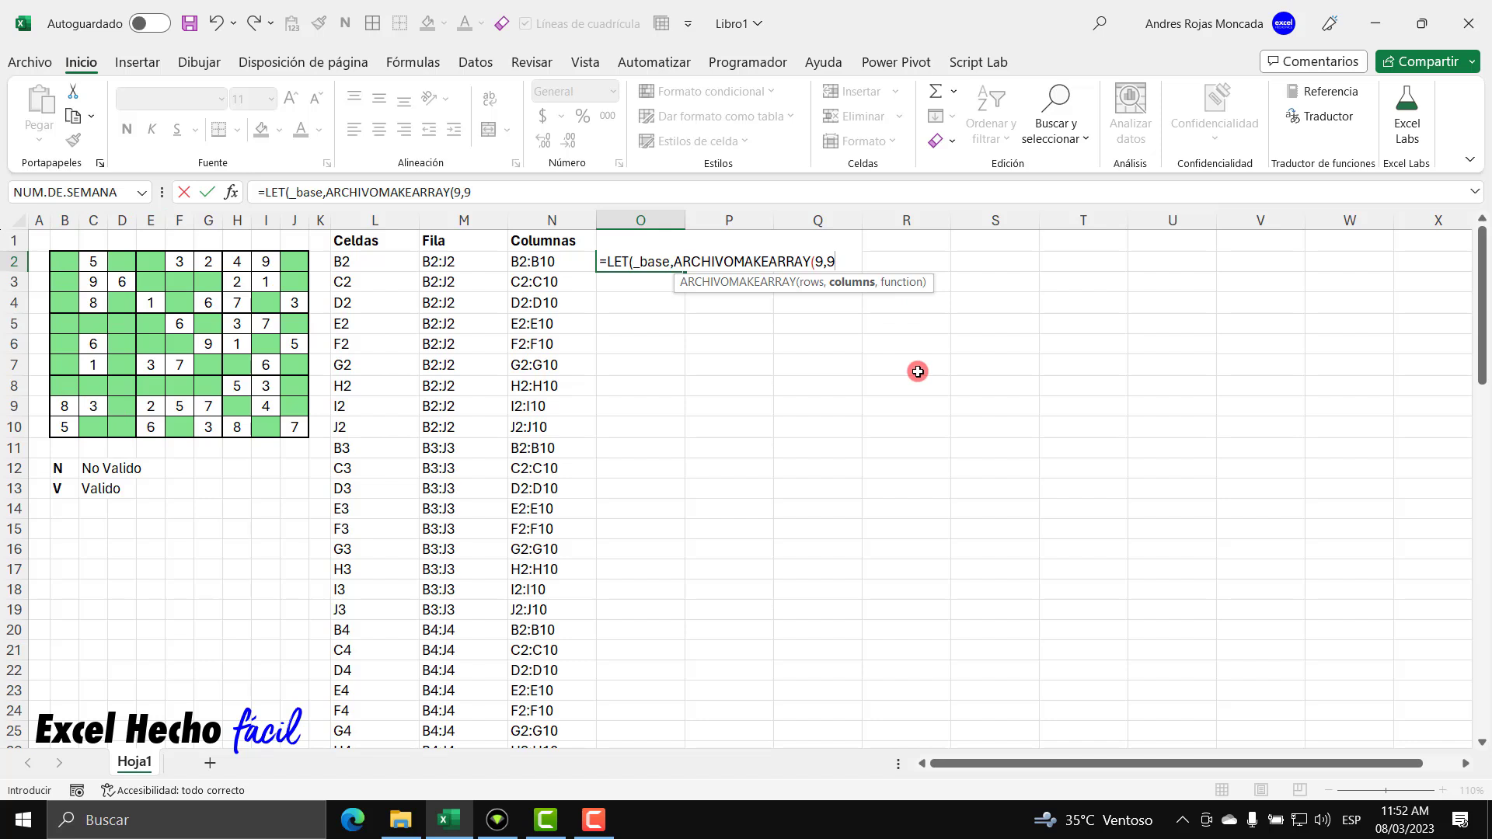
Add a LAMBDA with the parameters _fil and _col as the array's function argument
{"action": "type", "text": ",lasm"}
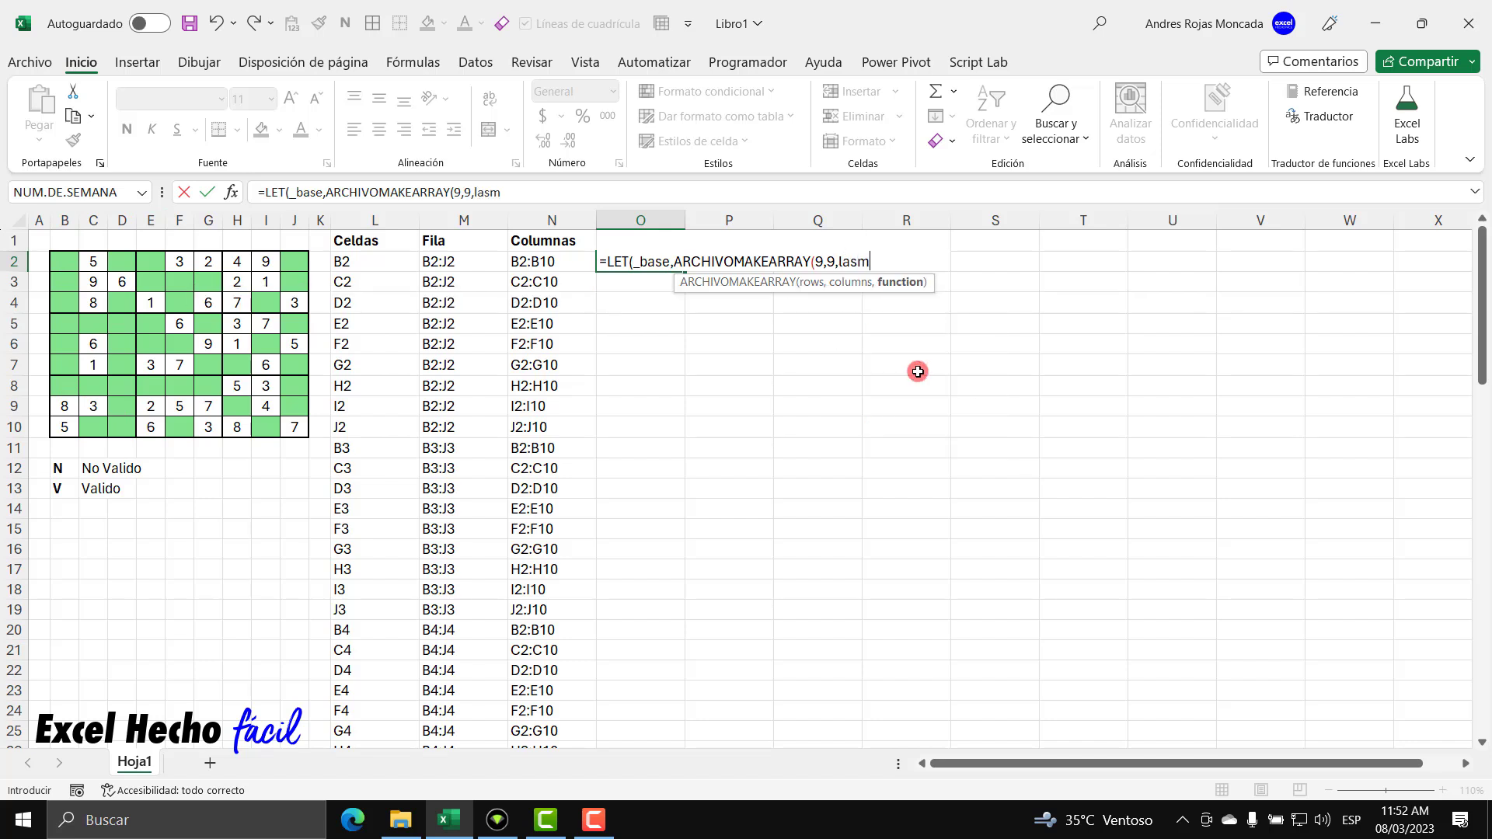
{"action": "key", "text": "BackSpace"}
{"action": "key", "text": "Down"}
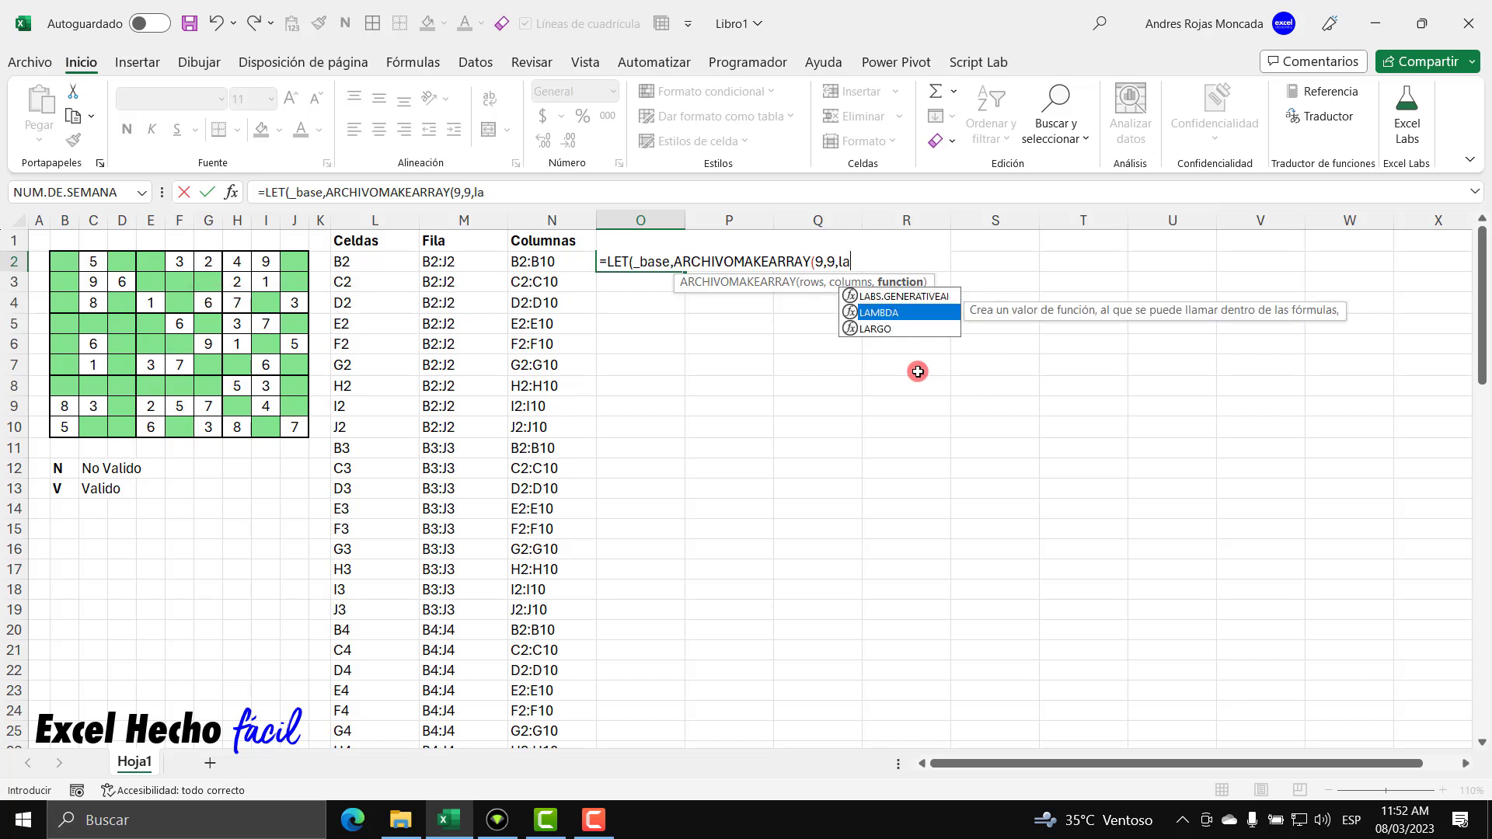
{"action": "key", "text": "Tab"}
{"action": "type", "text": "_"}
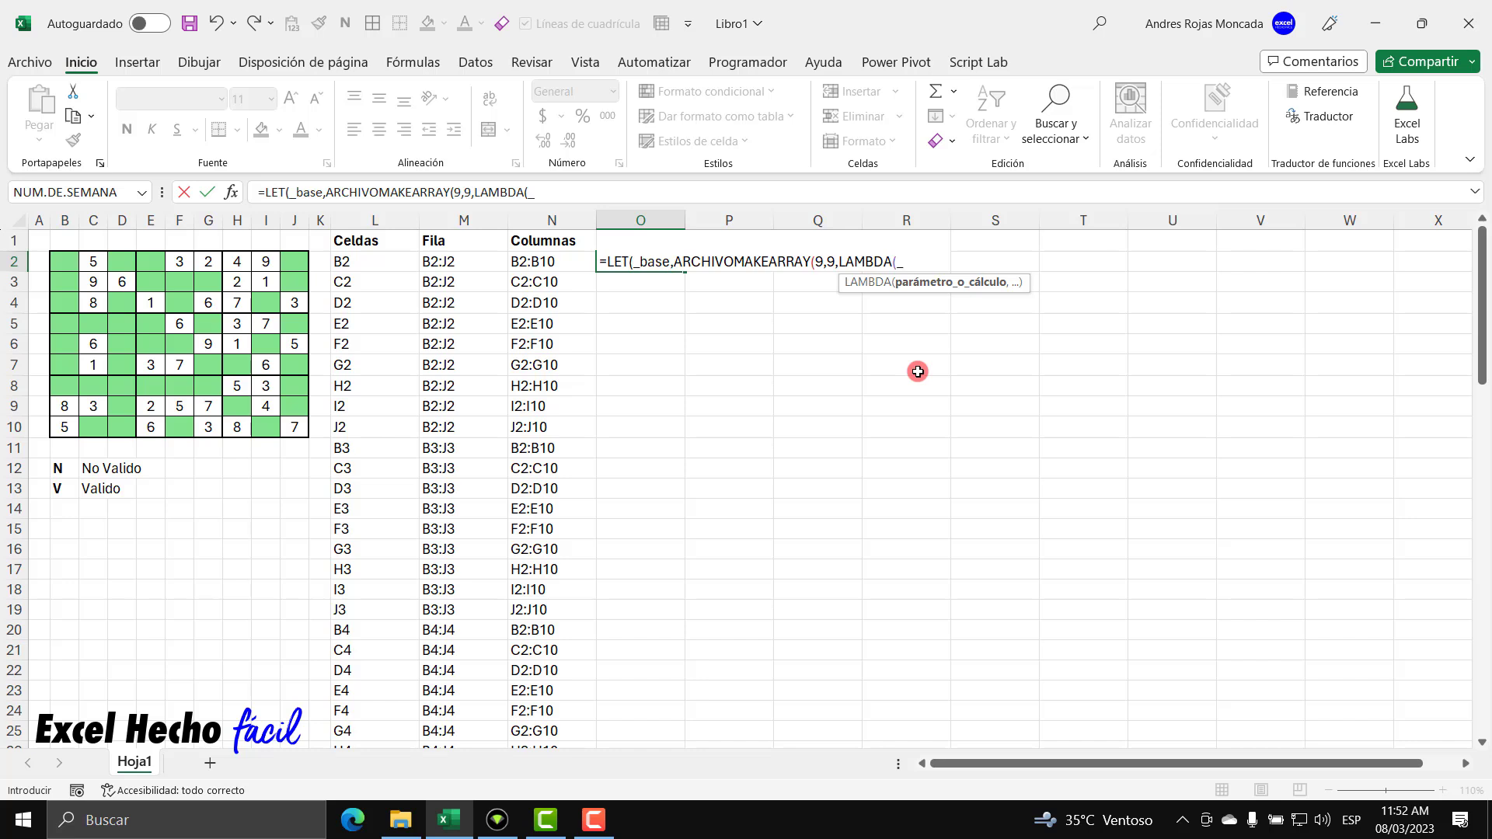
{"action": "type", "text": "_fil,_col"}
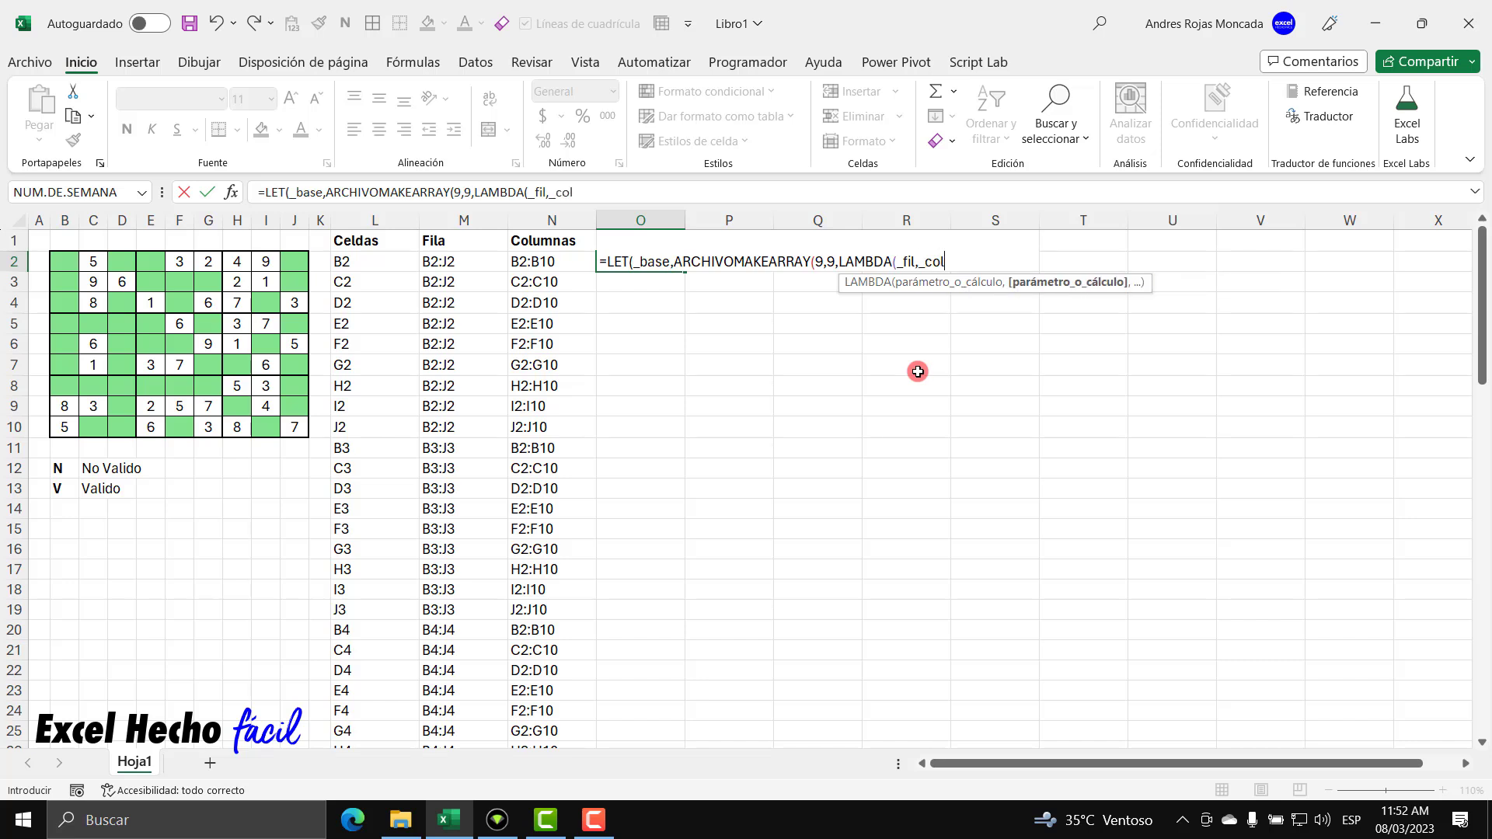
{"action": "type", "text": ","}
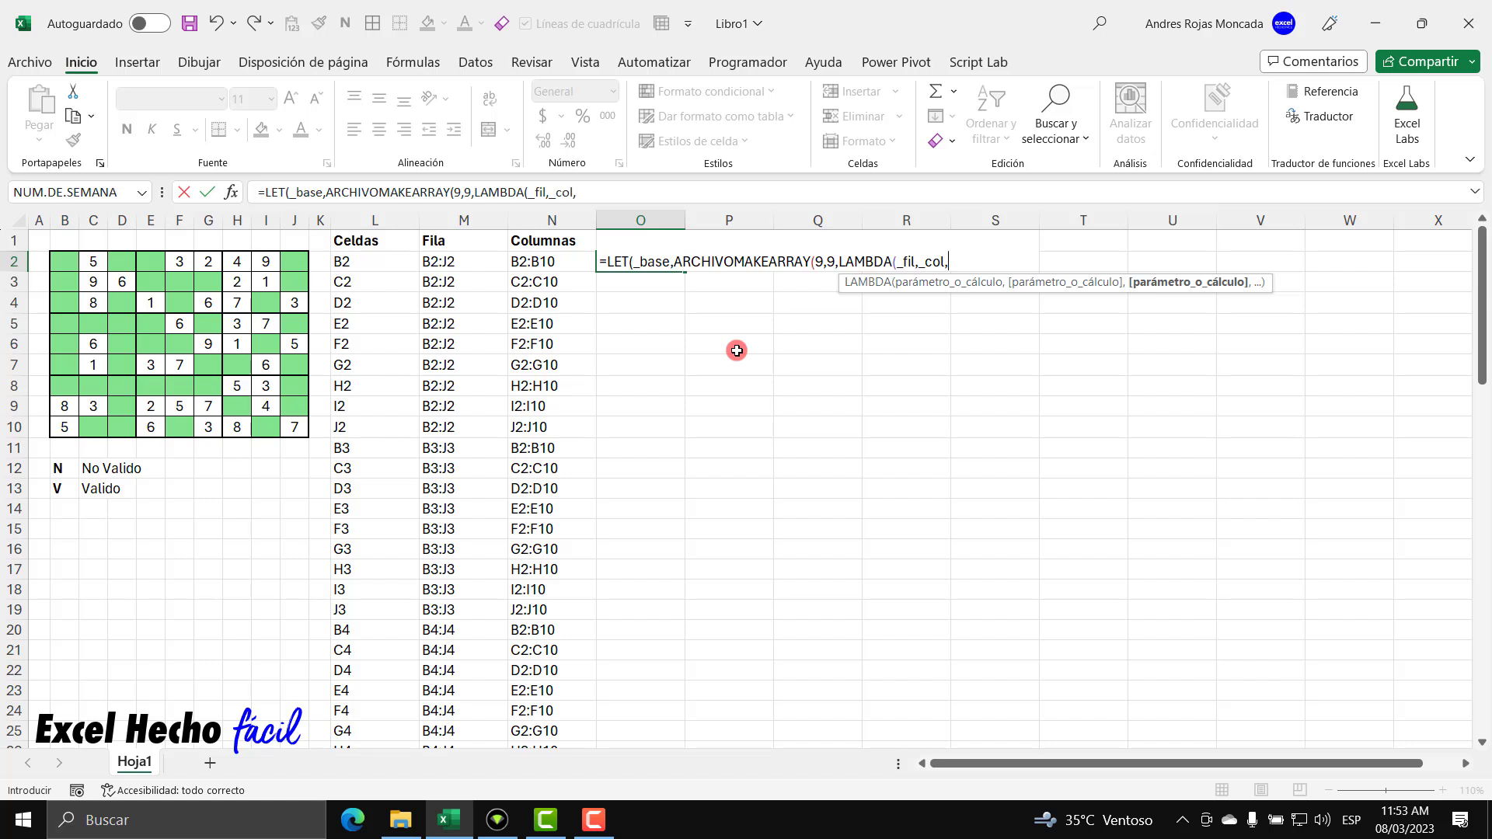
Set the LAMBDA calculation to REDONDEAR.MAS(_col/3,0) to number the column blocks
{"action": "type", "text": "redon"}
{"action": "key", "text": "Down"}
{"action": "key", "text": "Down"}
{"action": "key", "text": "Down"}
{"action": "key", "text": "Down"}
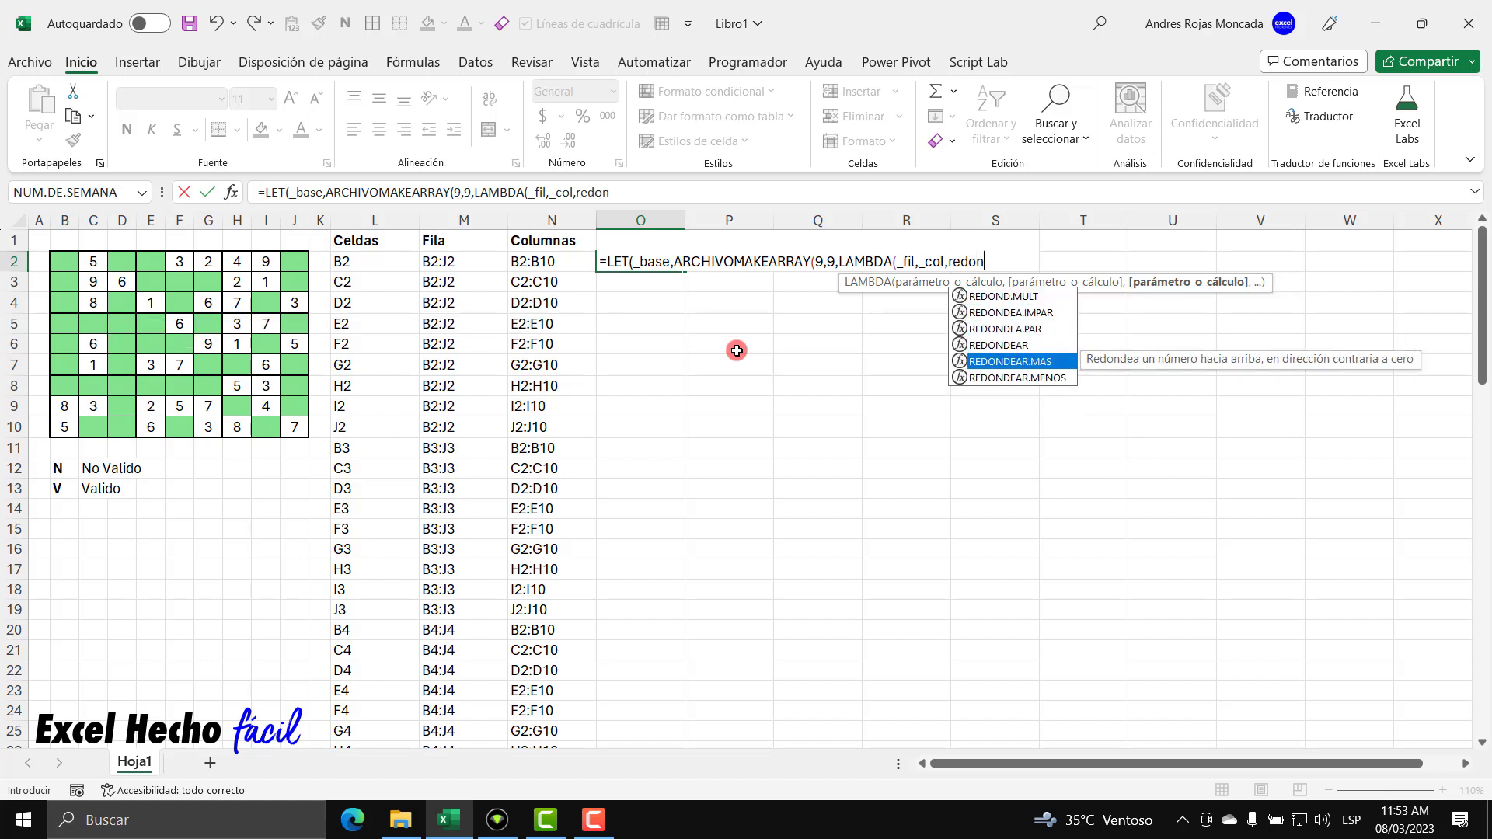
{"action": "key", "text": "Tab"}
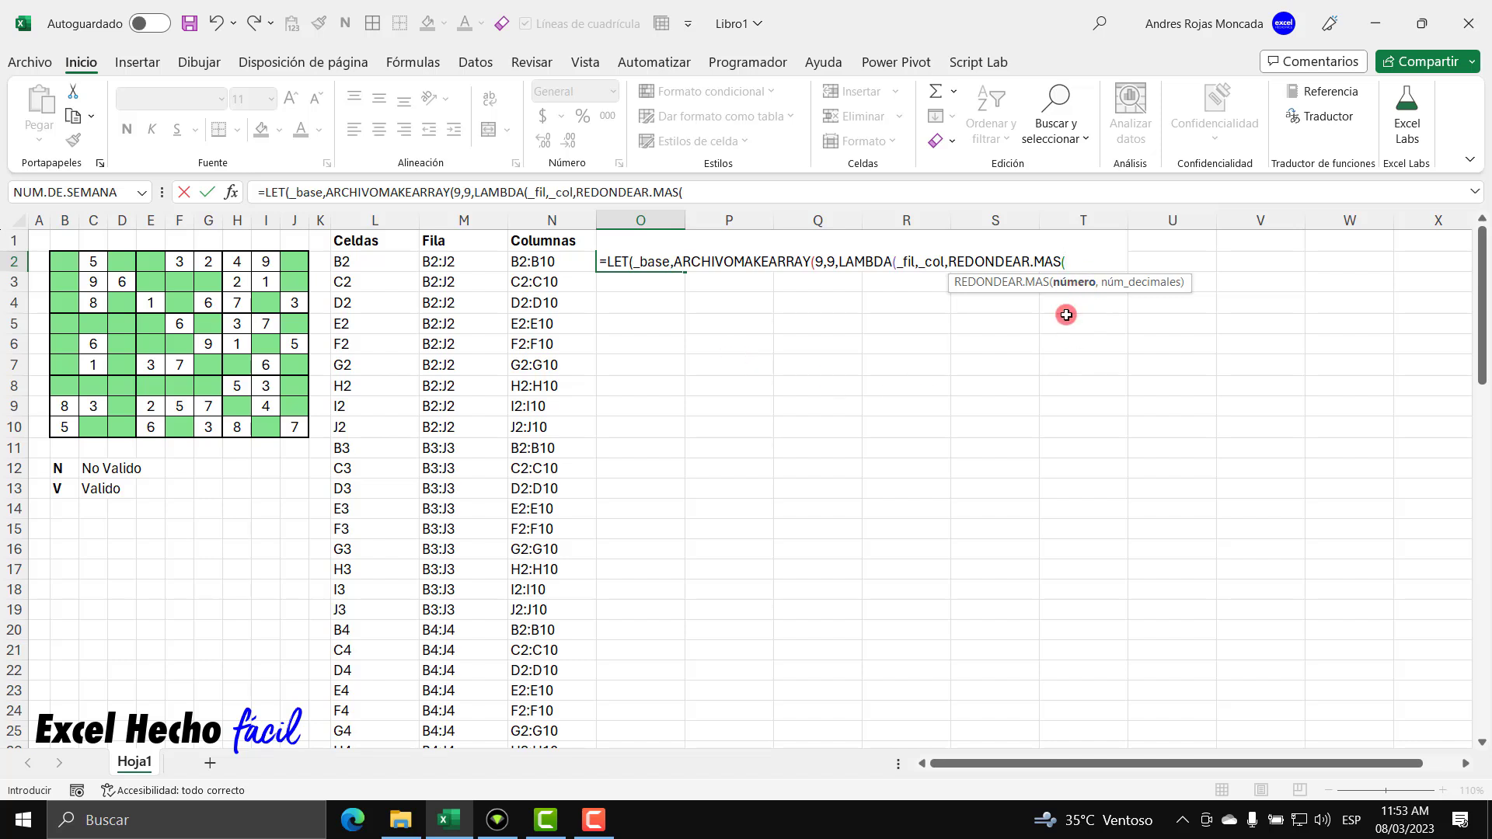
{"action": "type", "text": "_"}
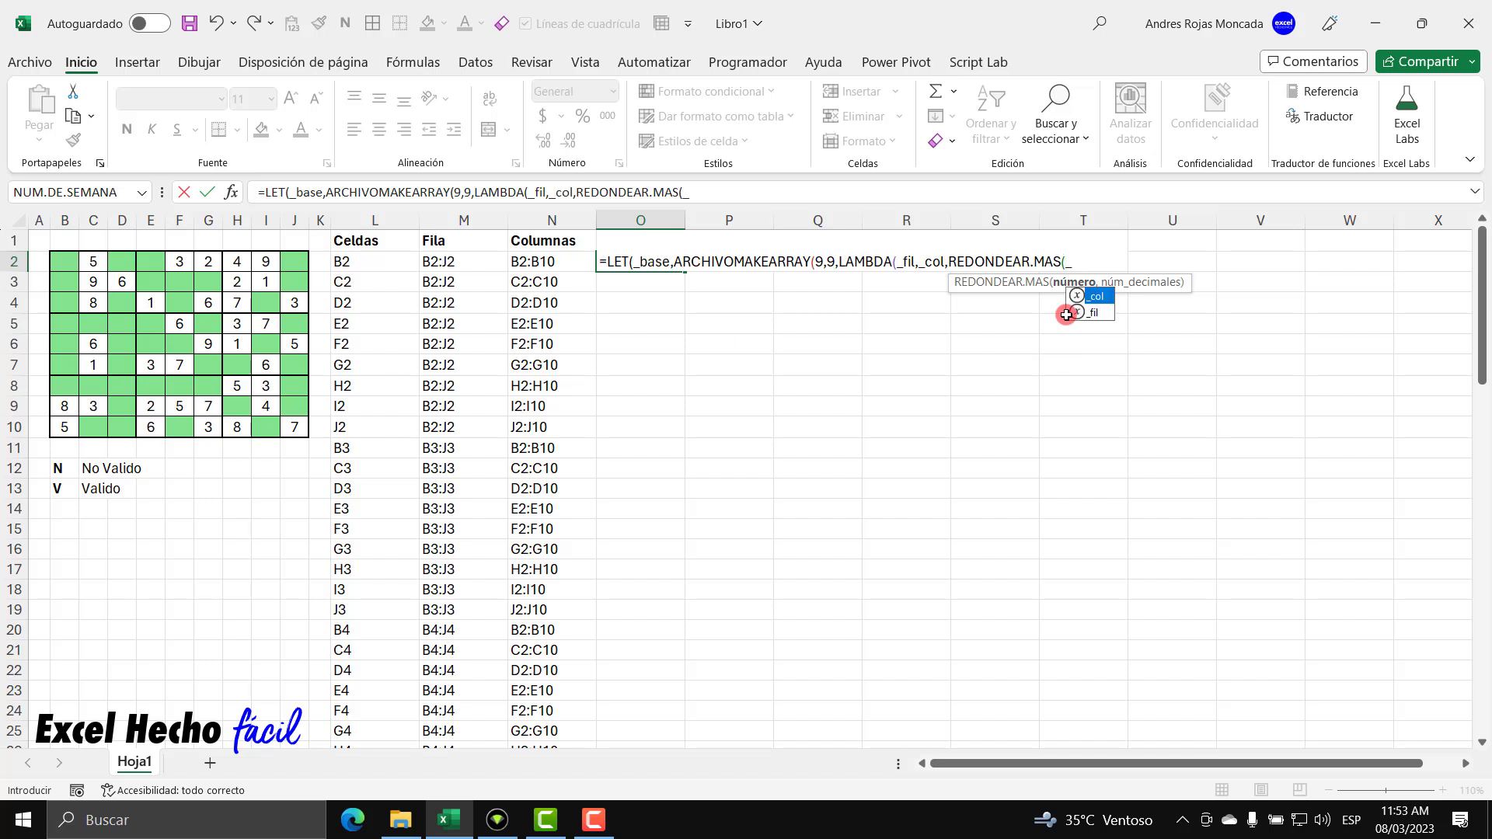
{"action": "key", "text": "Down"}
{"action": "key", "text": "Up"}
{"action": "key", "text": "Tab"}
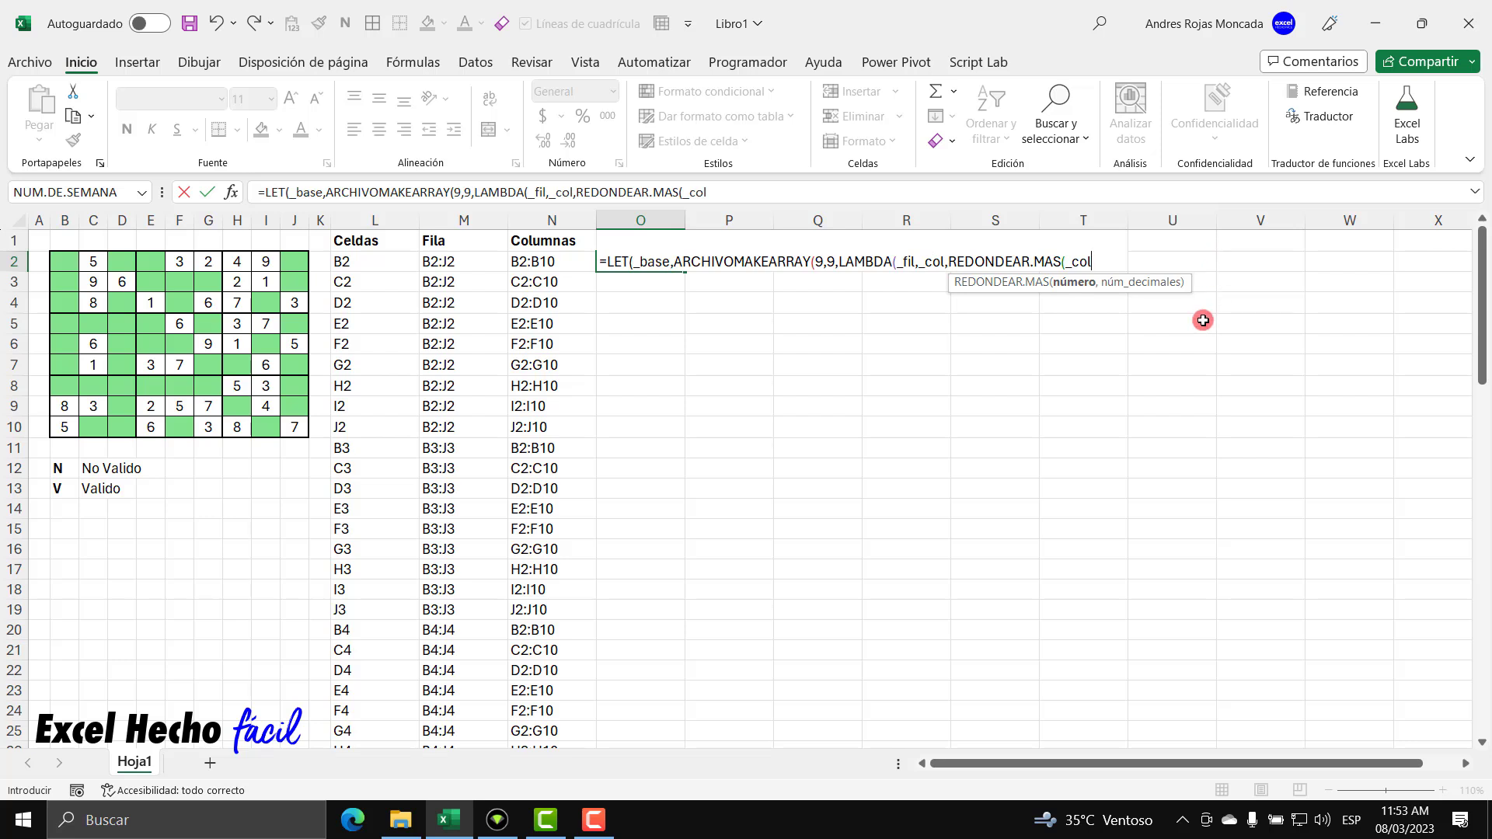
{"action": "type", "text": "/3,0)"}
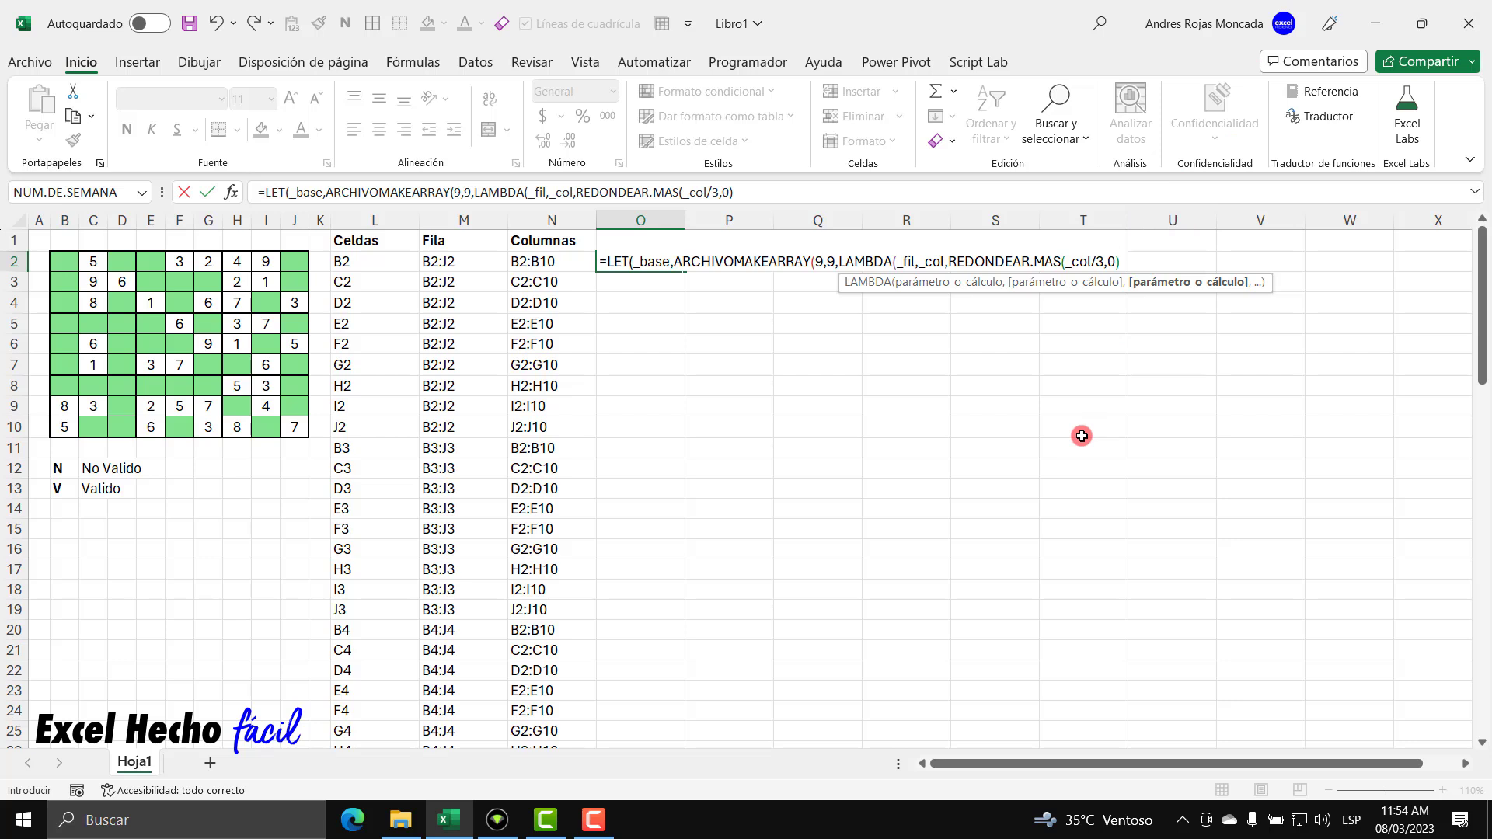
Close the LAMBDA and array, return _base as the LET result, enter the formula and check the block numbers along row 2
{"action": "type", "text": "))"}
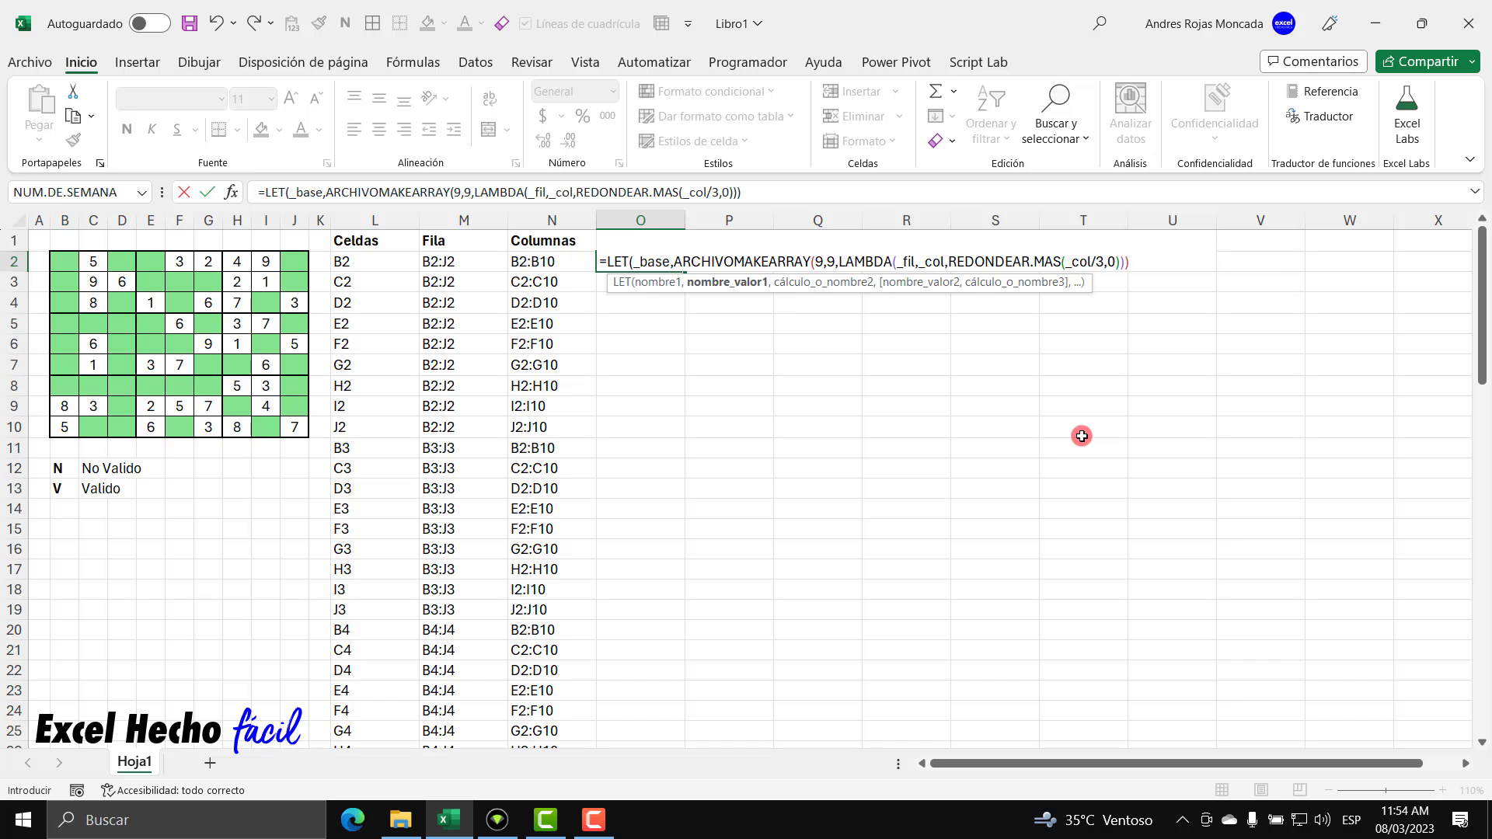
{"action": "type", "text": ",_base"}
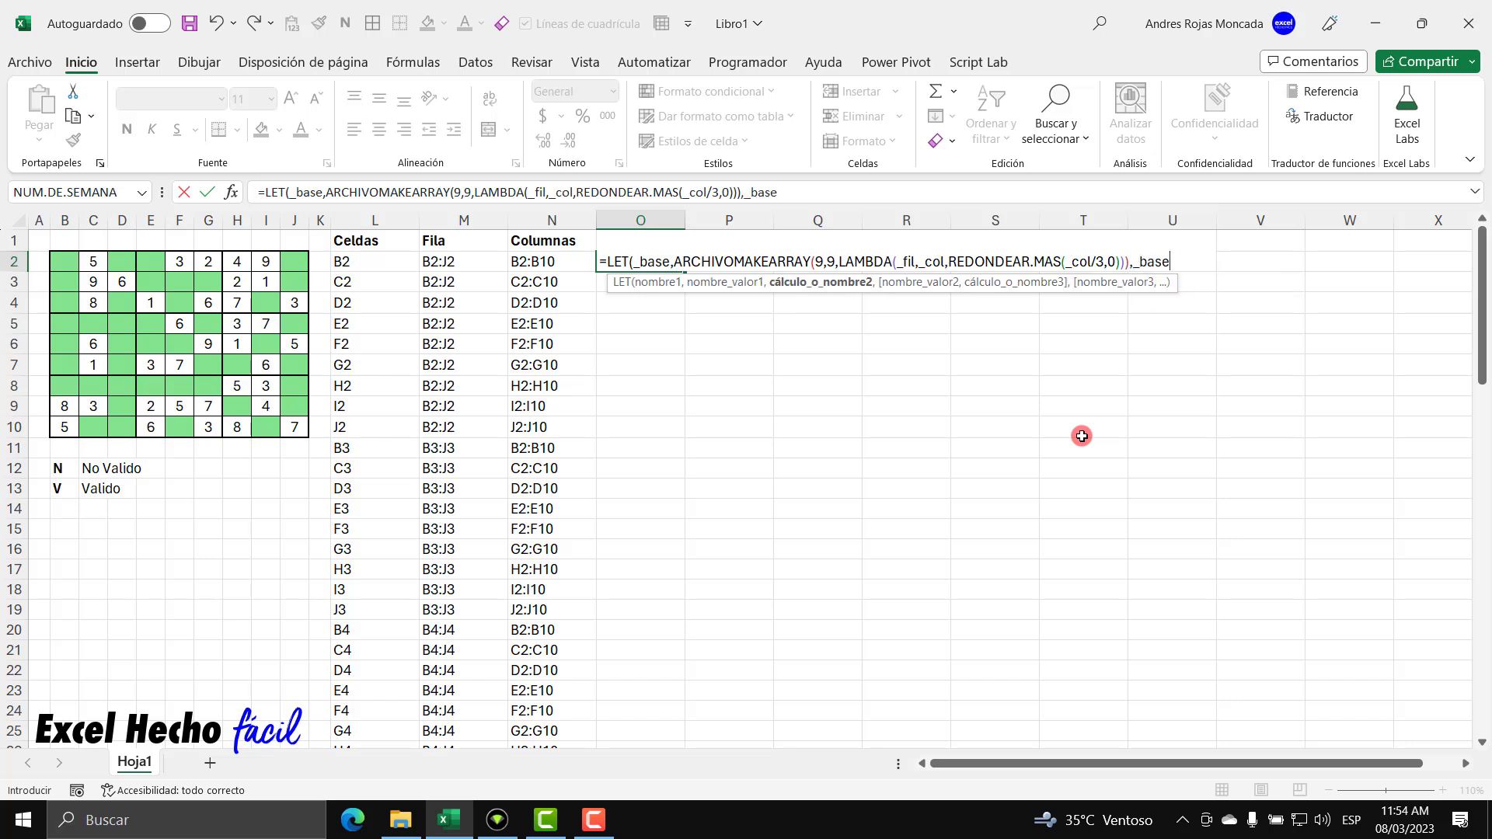
{"action": "type", "text": ")"}
{"action": "key", "text": "Return"}
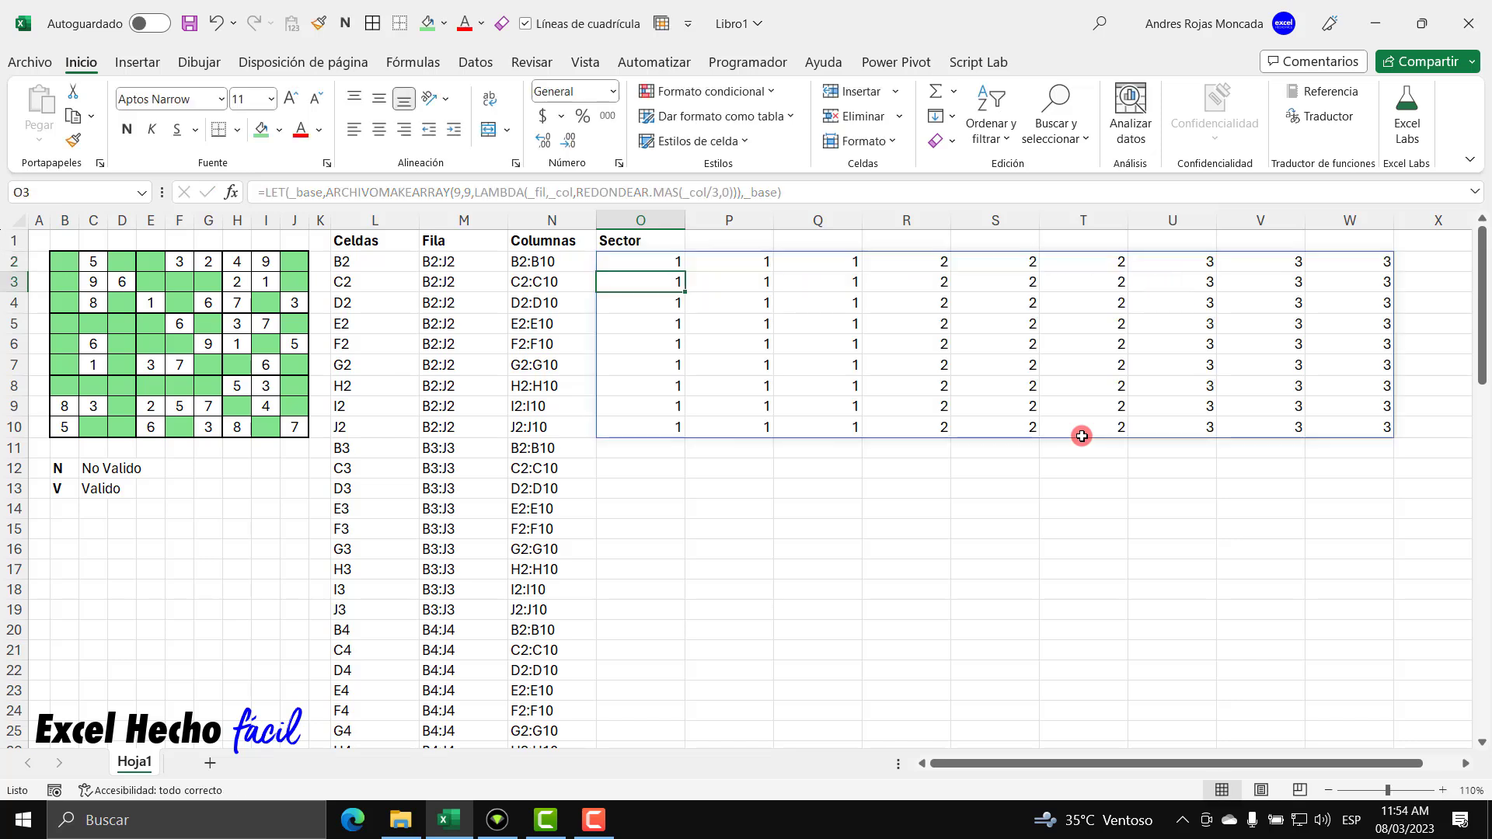
{"action": "left_click_drag", "start_coordinate": [659, 260], "coordinate": [1363, 260]}
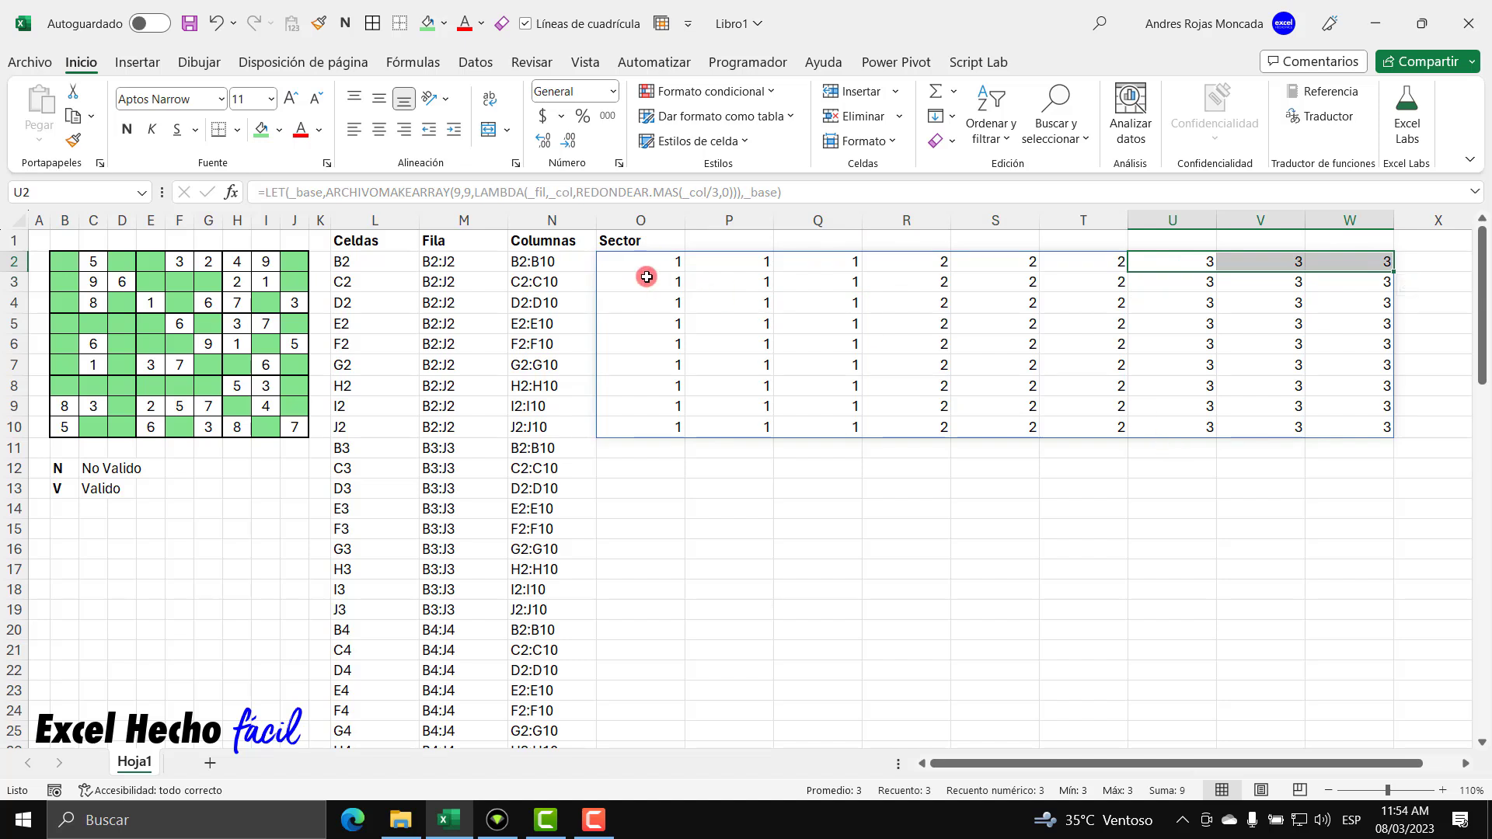
Examine the column block numbers in rows 2 and 3 of the spilled array, in groups of three columns
{"action": "left_click_drag", "start_coordinate": [644, 280], "coordinate": [1356, 277]}
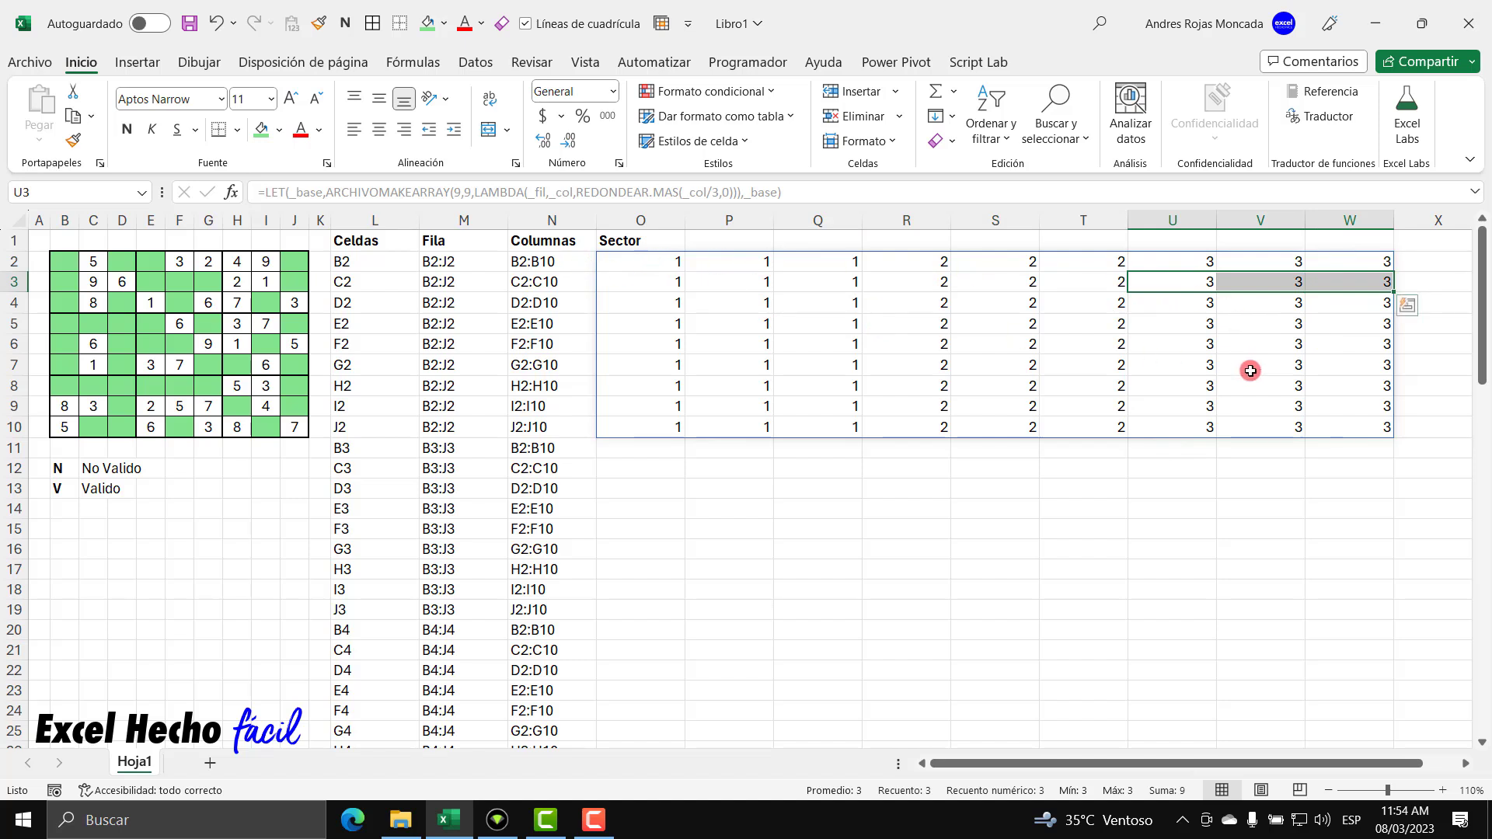
{"action": "left_click_drag", "start_coordinate": [616, 265], "coordinate": [838, 264]}
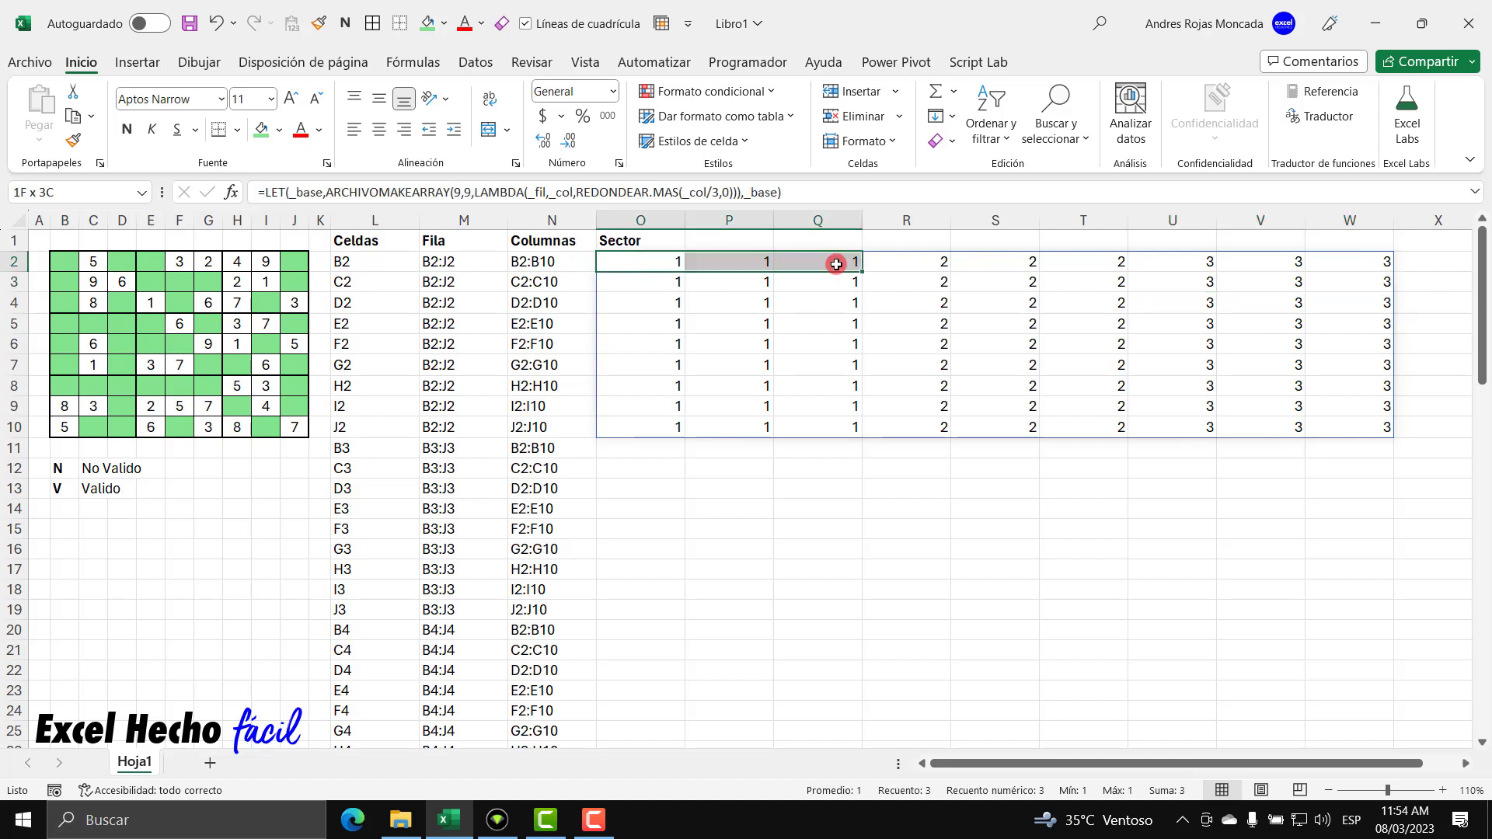
{"action": "left_click_drag", "start_coordinate": [929, 262], "coordinate": [1327, 261]}
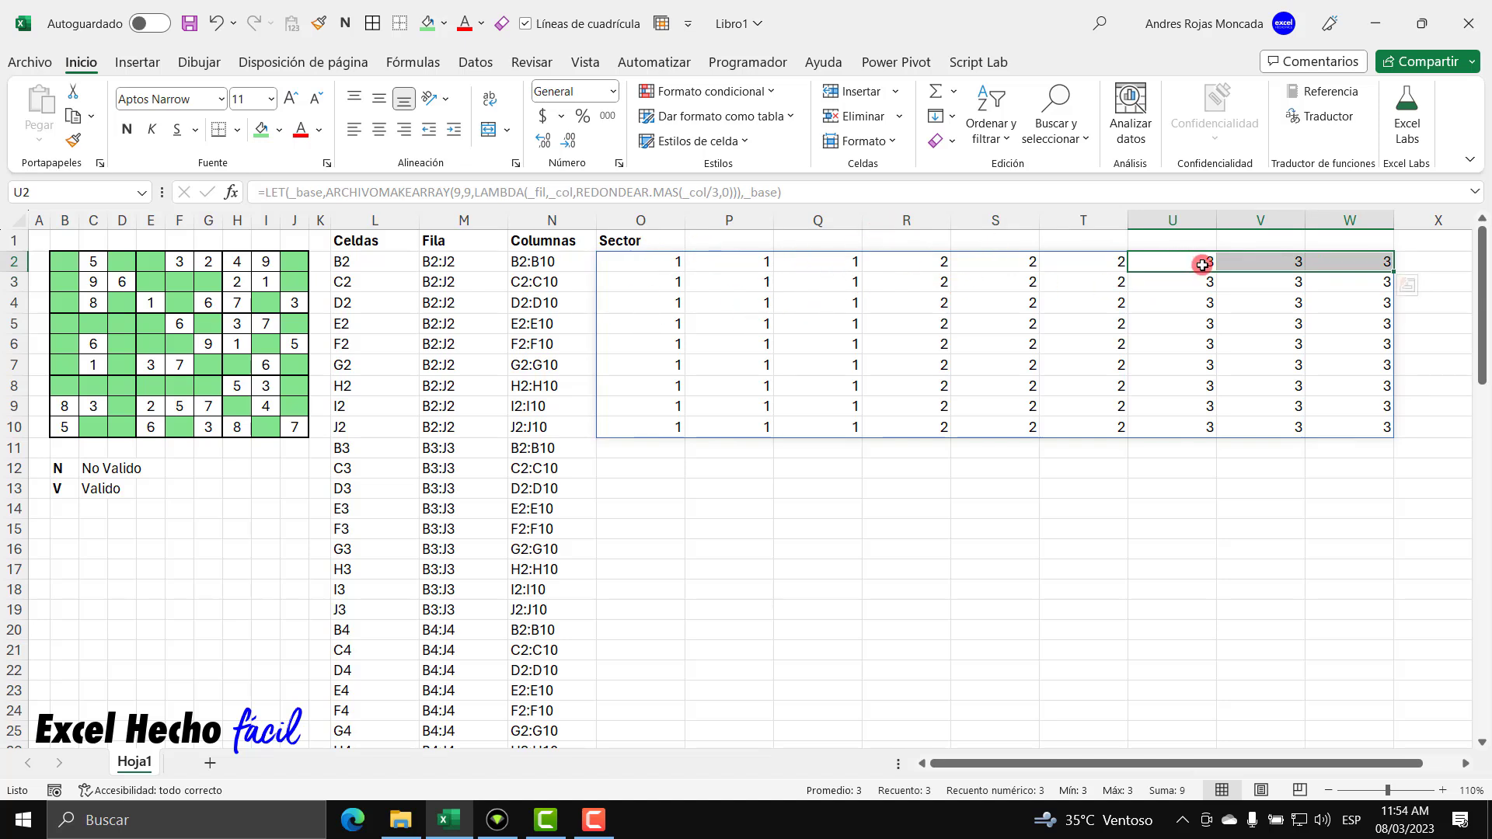
In the O2 formula, remove everything after the LAMBDA's _col parameter and start a new REDONDEAR.MAS calculation there
{"action": "left_click", "coordinate": [656, 264]}
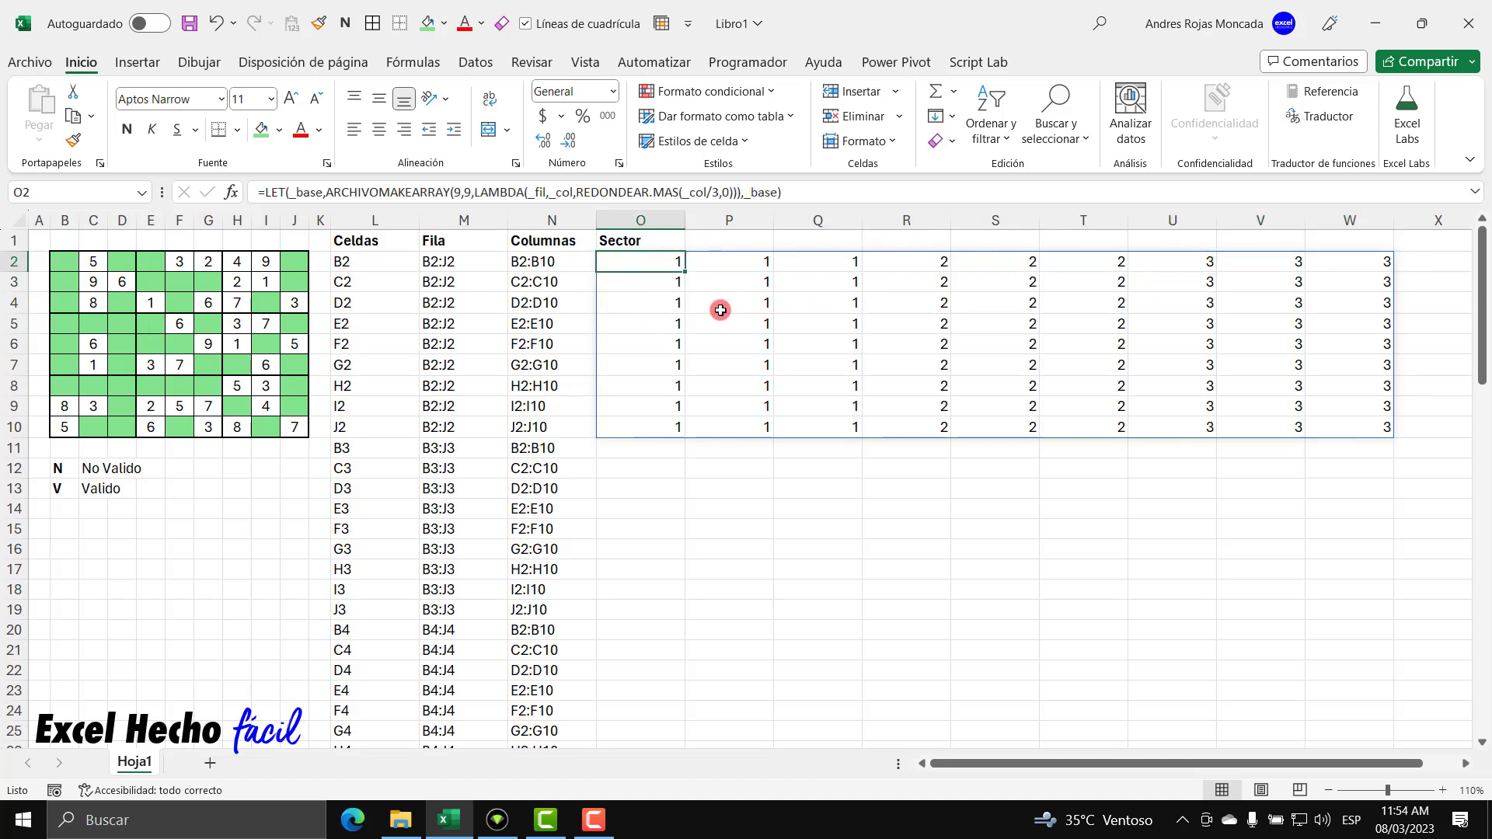
{"action": "key", "text": "F2"}
{"action": "key", "text": "BackSpace"}
{"action": "key", "text": "BackSpace"}
{"action": "key", "text": "BackSpace"}
{"action": "key", "text": "BackSpace"}
{"action": "key", "text": "BackSpace"}
{"action": "key", "text": "BackSpace"}
{"action": "key", "text": "BackSpace"}
{"action": "key", "text": "BackSpace"}
{"action": "key", "text": "BackSpace"}
{"action": "key", "text": "BackSpace"}
{"action": "key", "text": "BackSpace"}
{"action": "key", "text": "BackSpace"}
{"action": "key", "text": "BackSpace"}
{"action": "key", "text": "BackSpace"}
{"action": "key", "text": "BackSpace"}
{"action": "key", "text": "BackSpace"}
{"action": "key", "text": "BackSpace"}
{"action": "key", "text": "BackSpace"}
{"action": "key", "text": "BackSpace"}
{"action": "key", "text": "BackSpace"}
{"action": "key", "text": "BackSpace"}
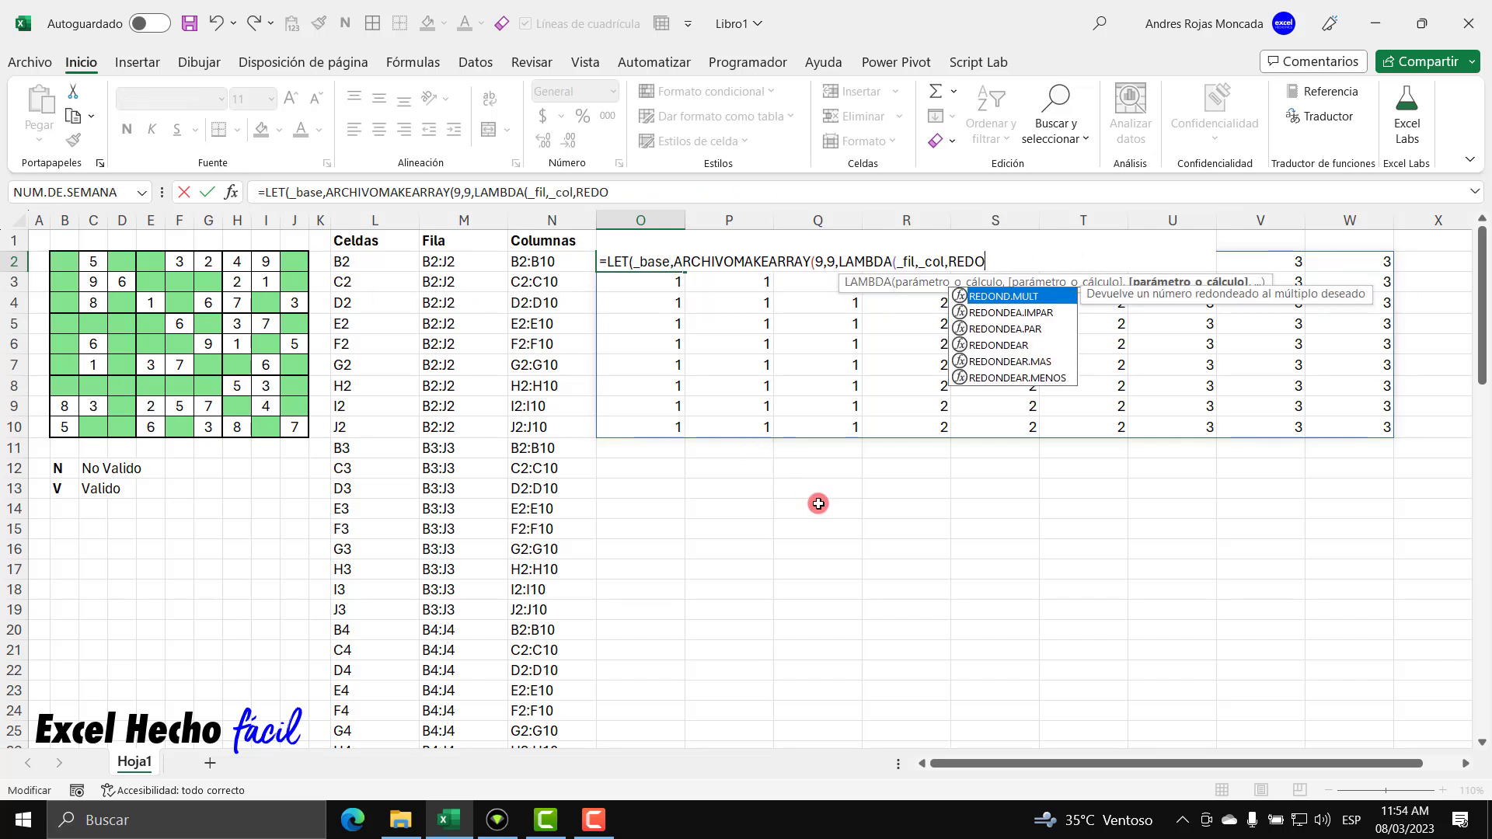
{"action": "key", "text": "BackSpace"}
{"action": "key", "text": "BackSpace"}
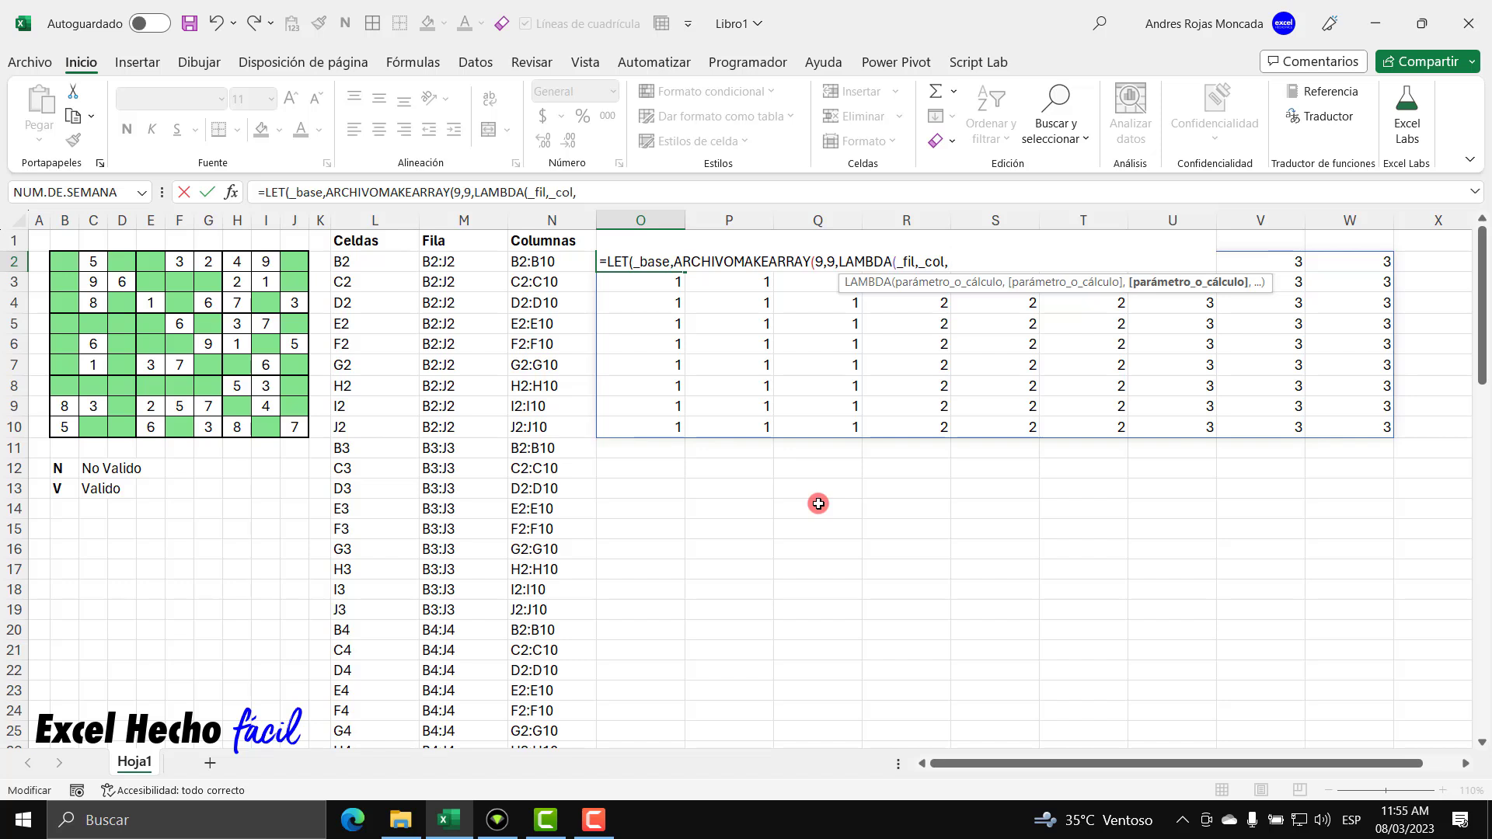
{"action": "type", "text": "REDONDEAR.MAS("}
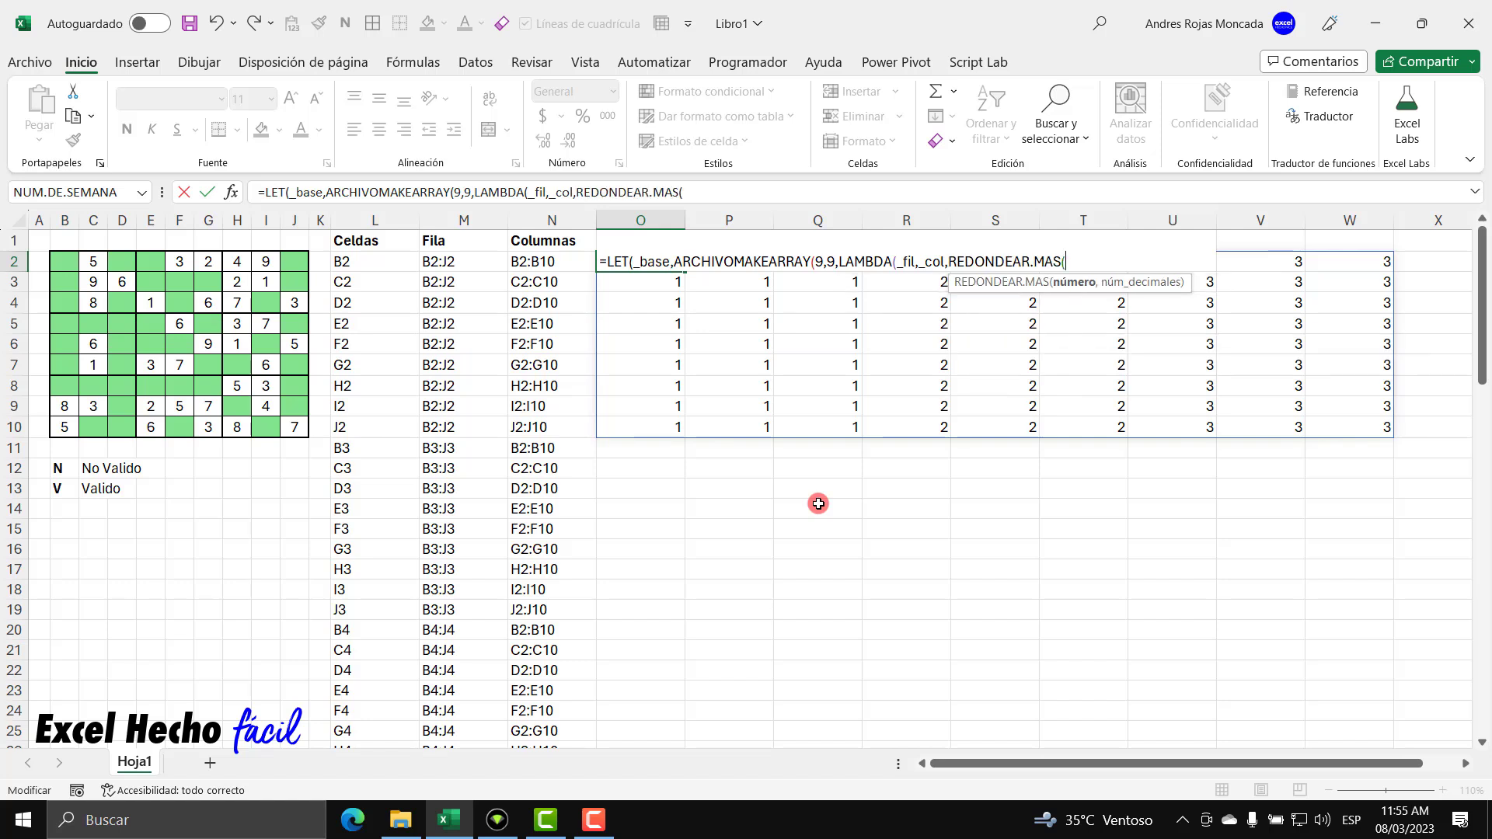
Complete the LET formula in O2 with REDONDEAR.MAS(_fil/3,0) as the LAMBDA calculation and return _base
{"action": "type", "text": "_fil"}
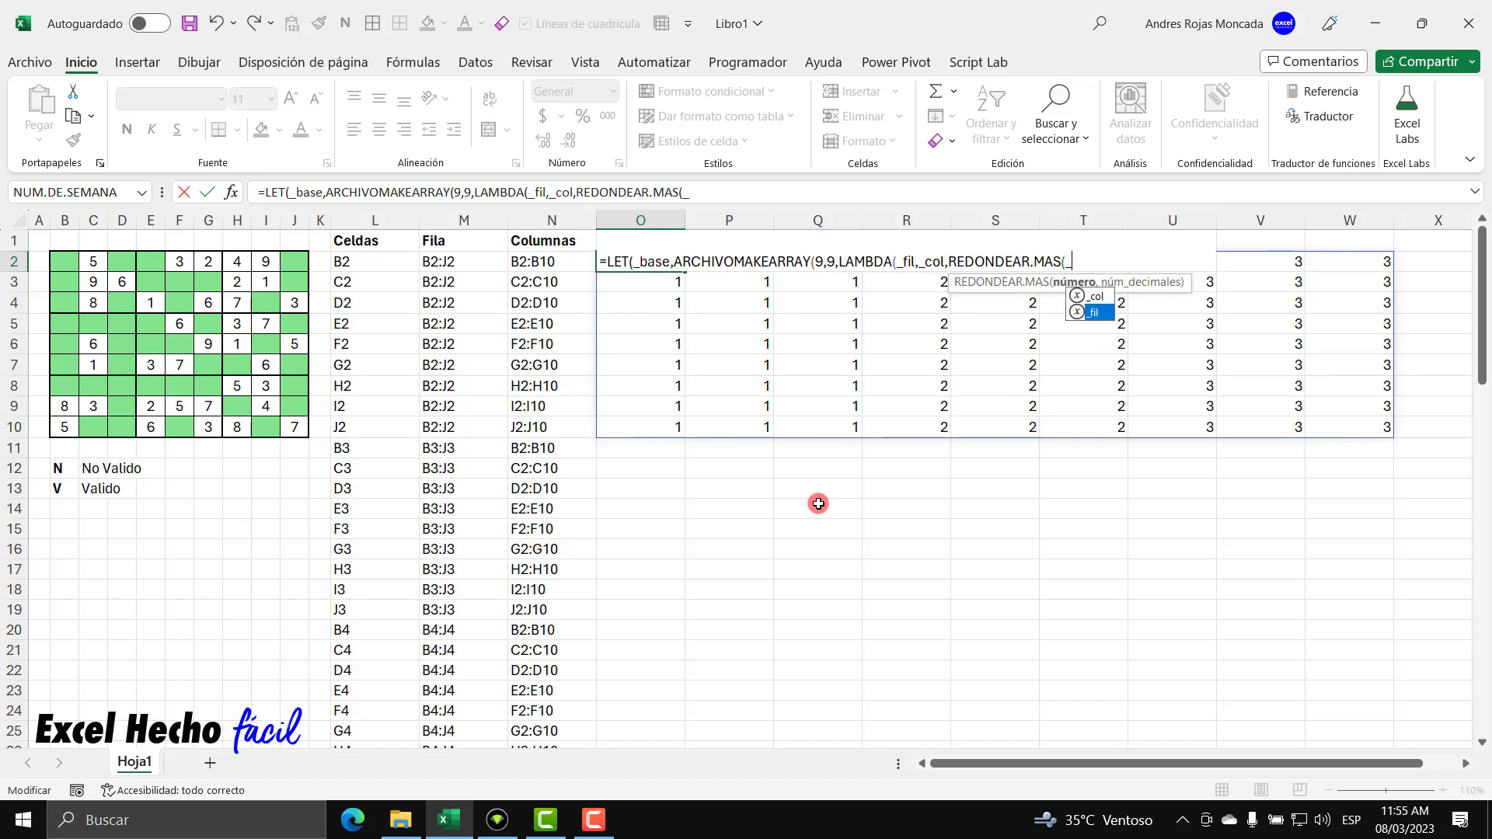
{"action": "type", "text": "/3,0"}
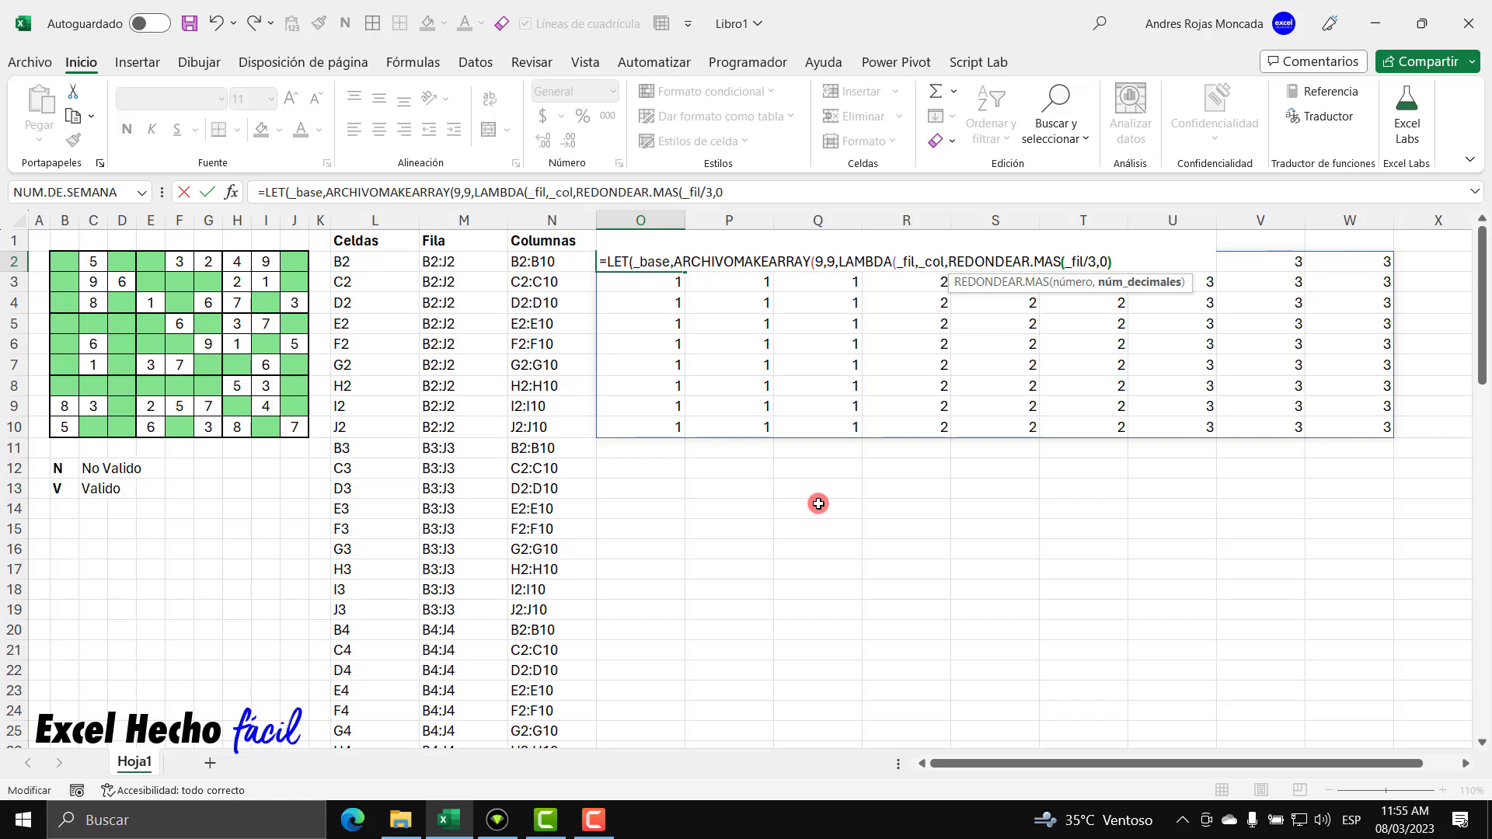
{"action": "type", "text": "))"}
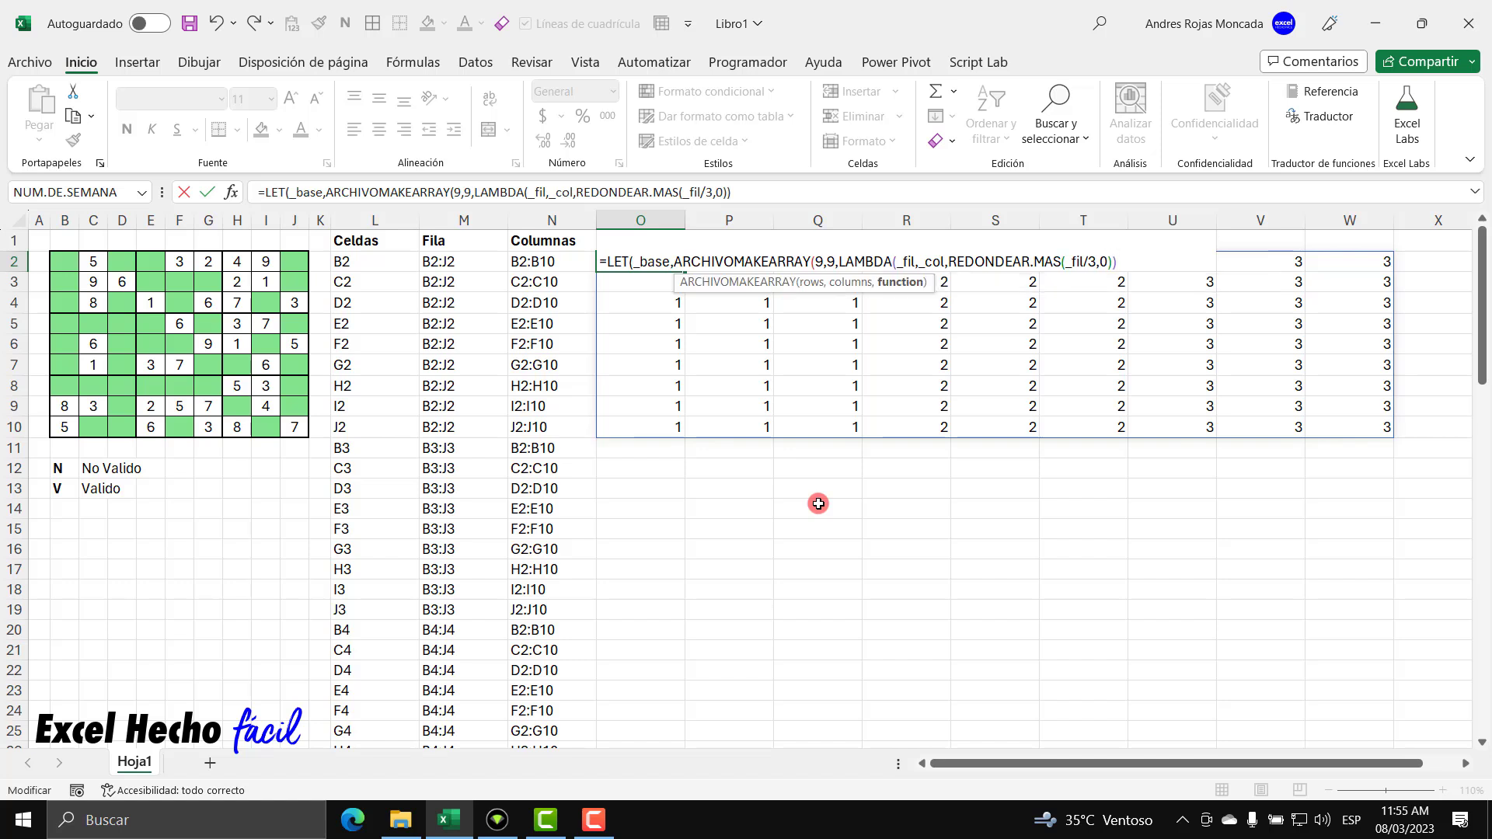
{"action": "type", "text": "),"}
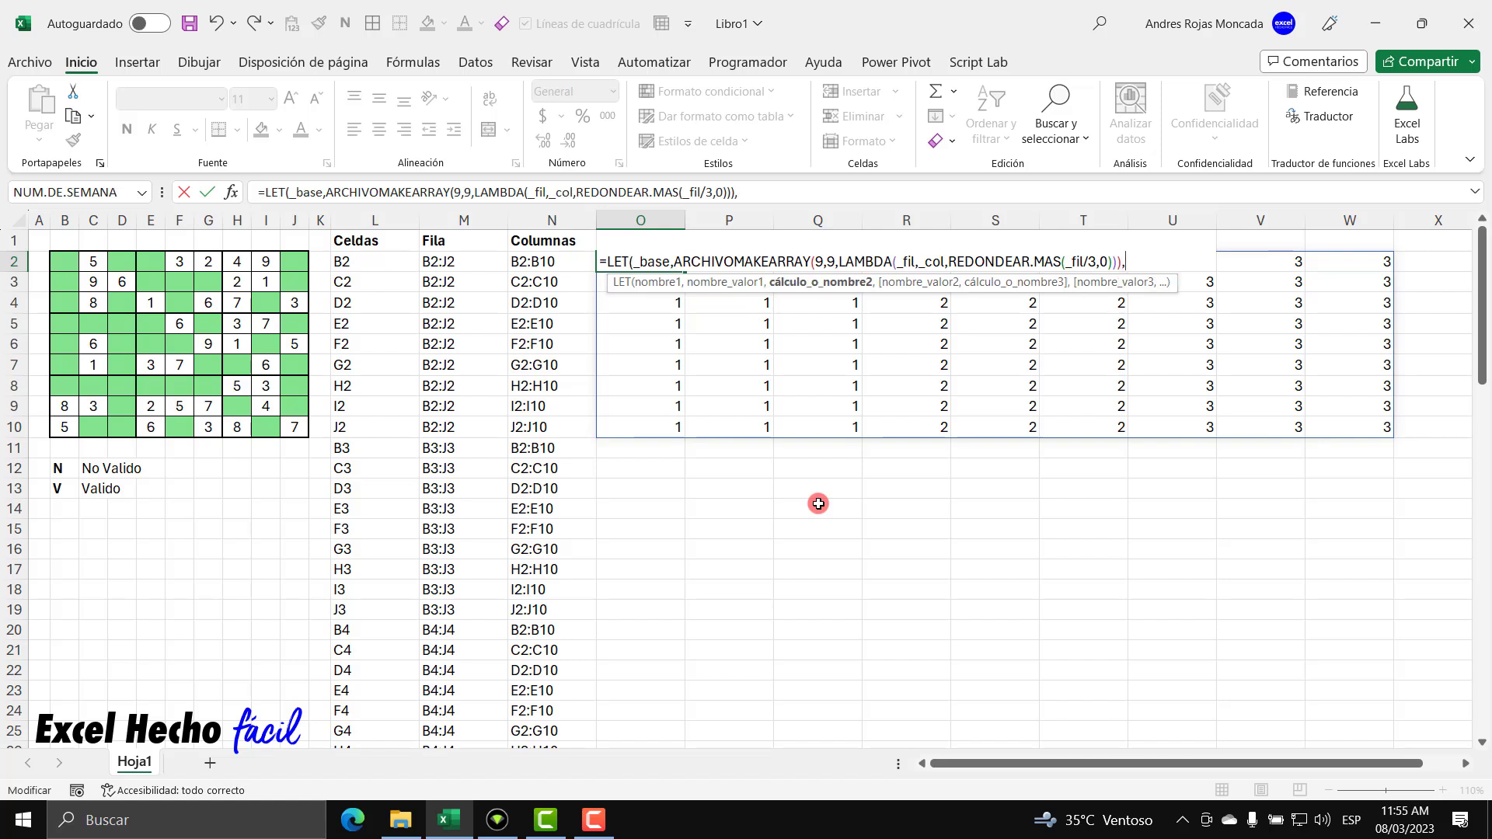
{"action": "type", "text": "_base)"}
{"action": "key", "text": "Return"}
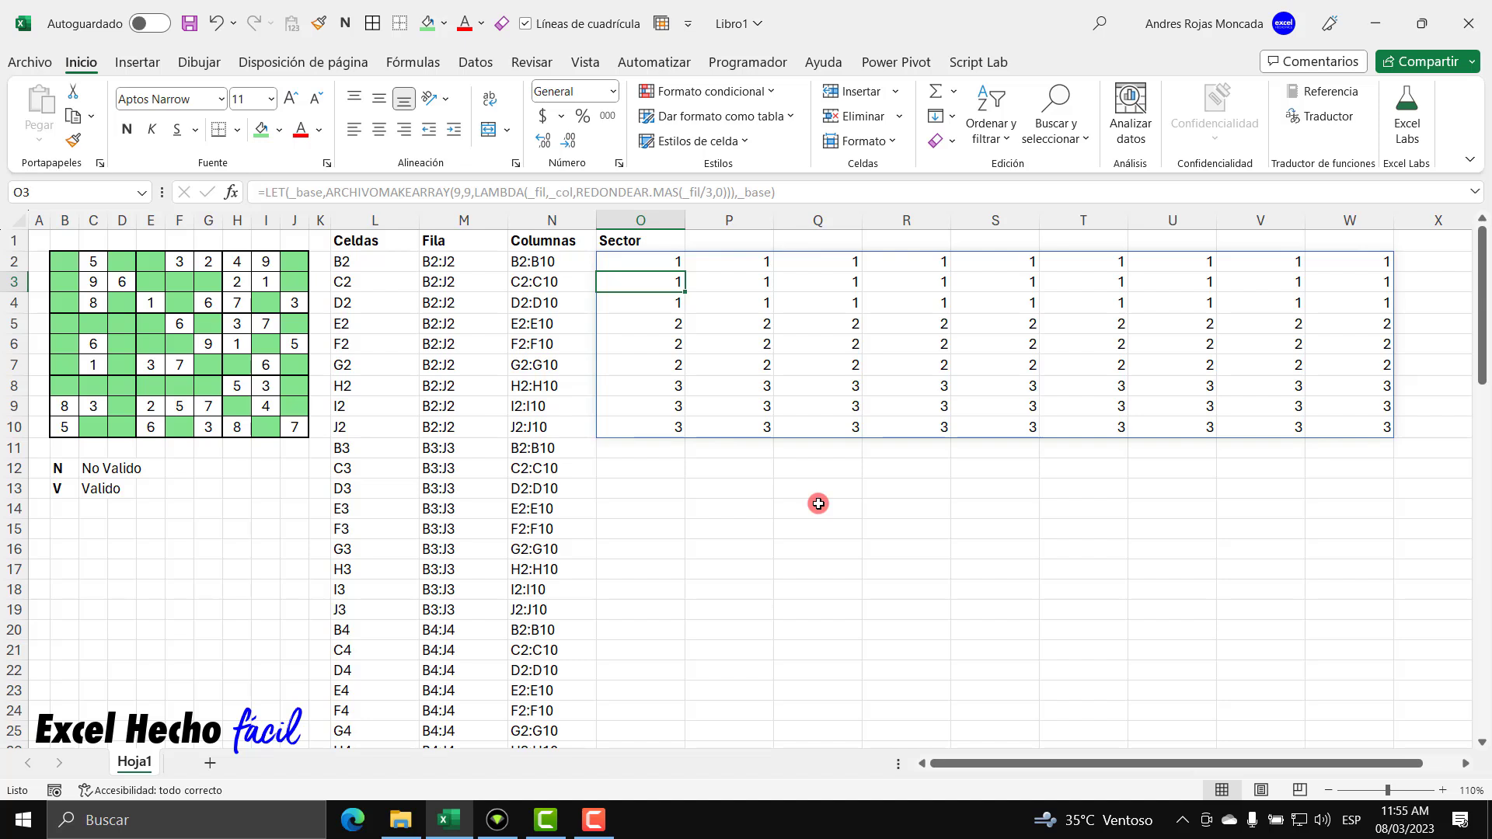
{"action": "left_click_drag", "start_coordinate": [657, 265], "coordinate": [643, 427]}
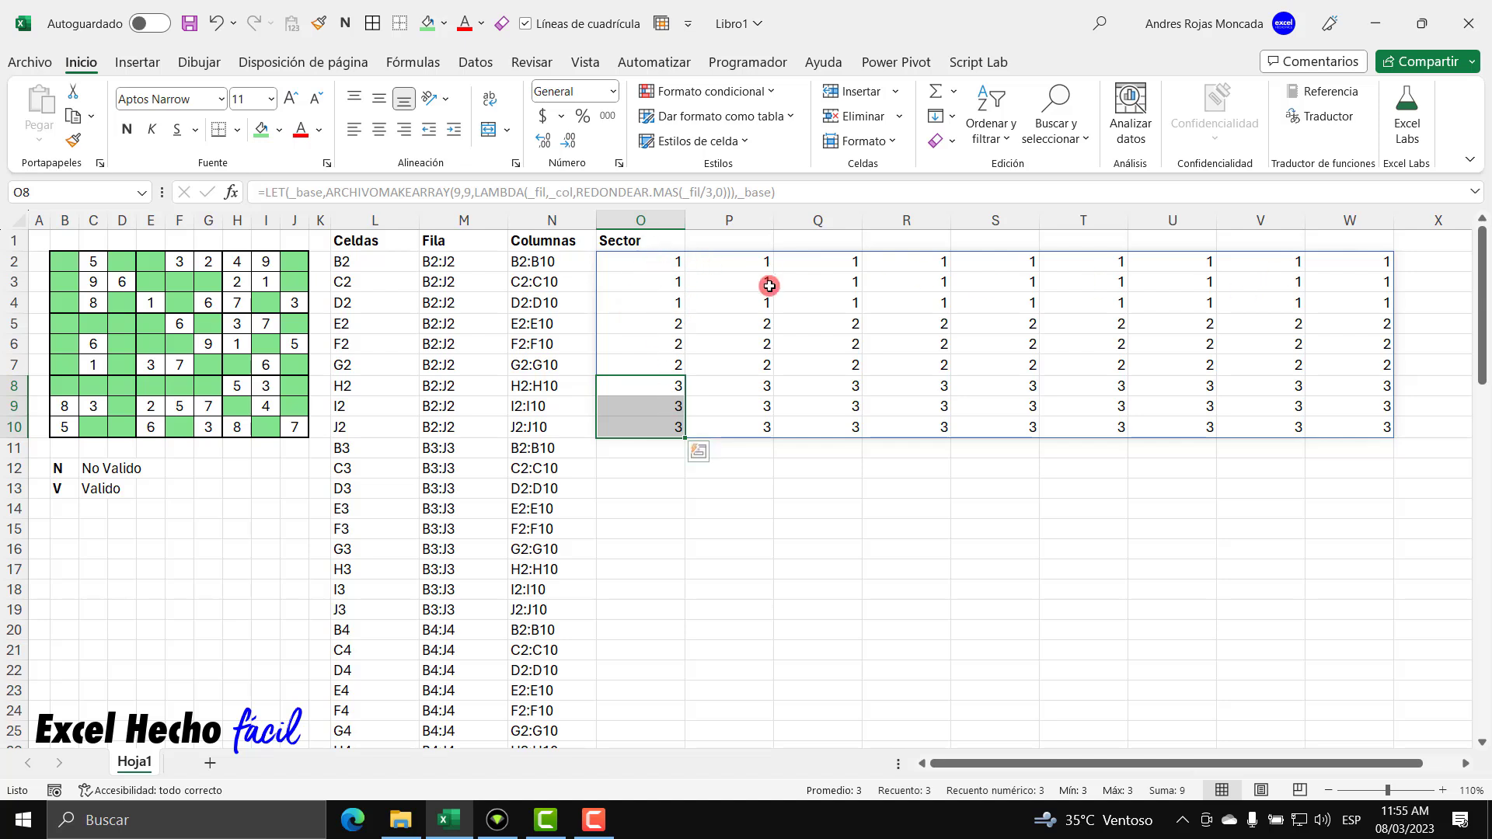
Reopen the O2 formula and remove everything after REDONDEAR.MAS(_fil/3,0)
{"action": "left_click", "coordinate": [670, 262]}
{"action": "key", "text": "F2"}
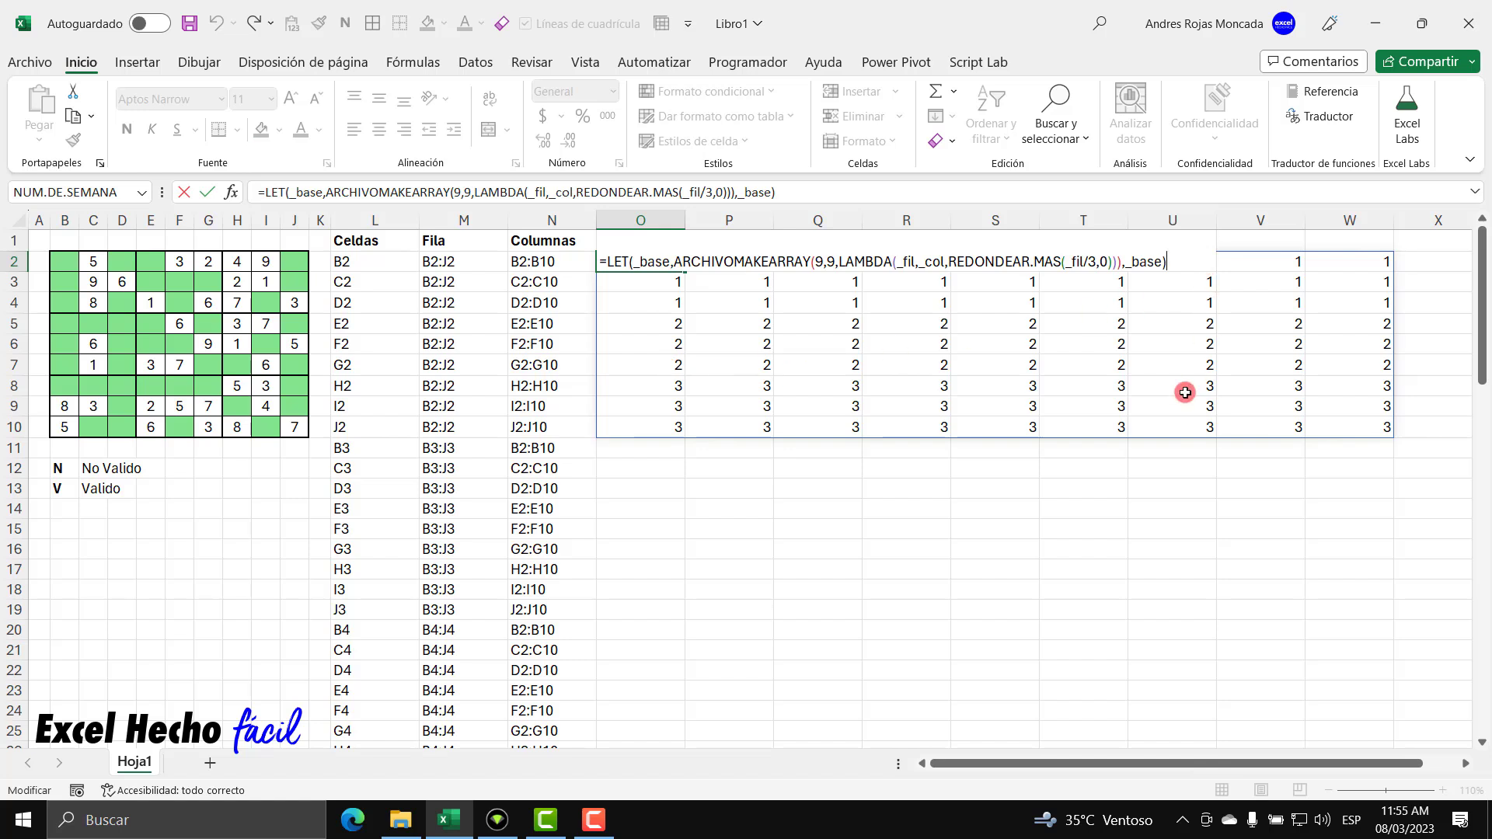
{"action": "key", "text": "BackSpace"}
{"action": "key", "text": "BackSpace"}
{"action": "key", "text": "BackSpace"}
{"action": "key", "text": "BackSpace"}
{"action": "key", "text": "BackSpace"}
{"action": "key", "text": "BackSpace"}
{"action": "key", "text": "BackSpace"}
{"action": "key", "text": "BackSpace"}
{"action": "key", "text": "BackSpace"}
{"action": "key", "text": "BackSpace"}
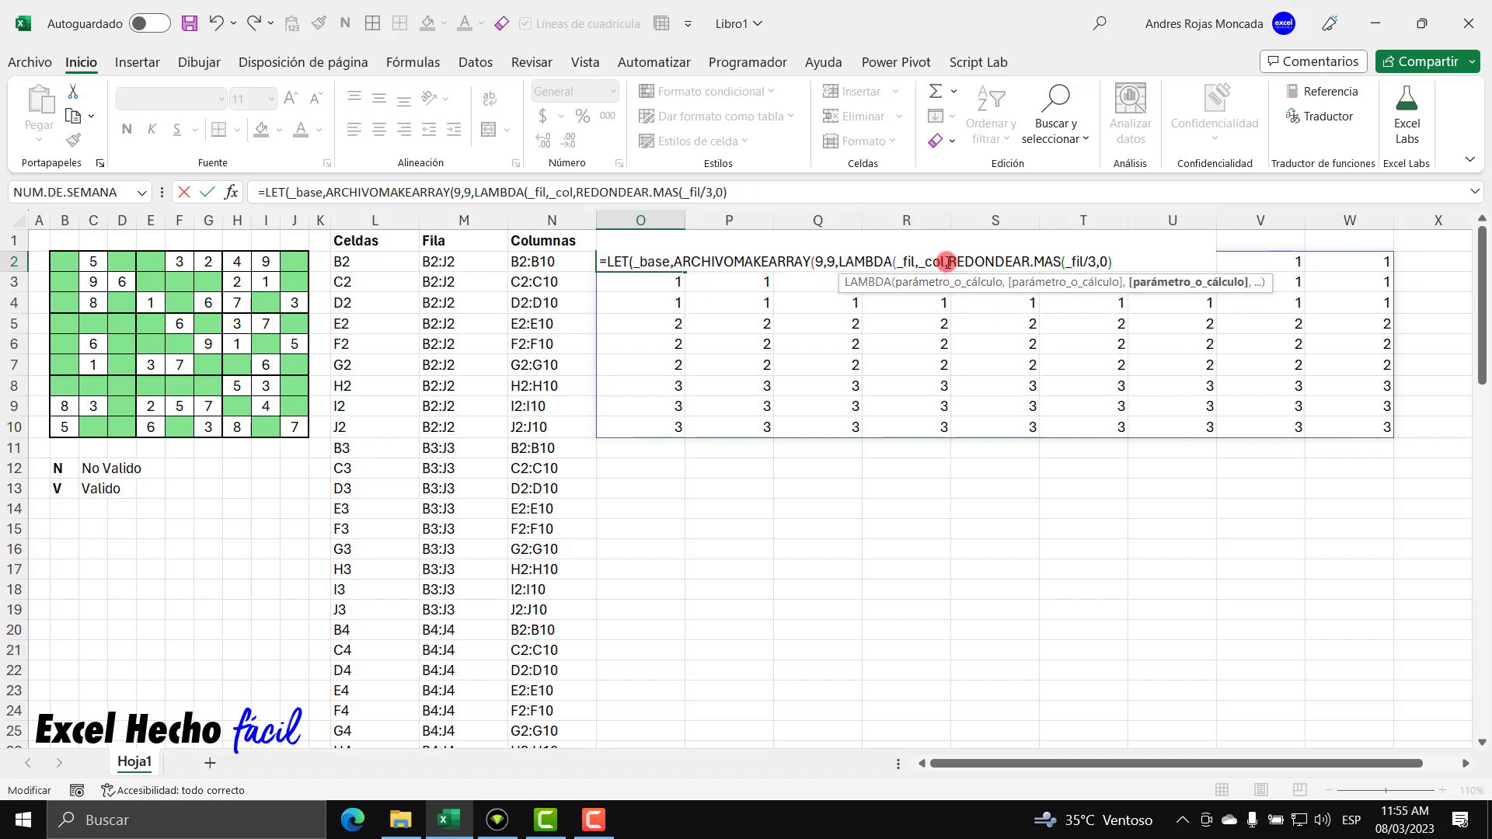
Change the LAMBDA calculation in O2 to (REDONDEAR.MAS(_fil/3,0)-1), close the functions and return _base
{"action": "left_click_drag", "start_coordinate": [951, 262], "coordinate": [1113, 262]}
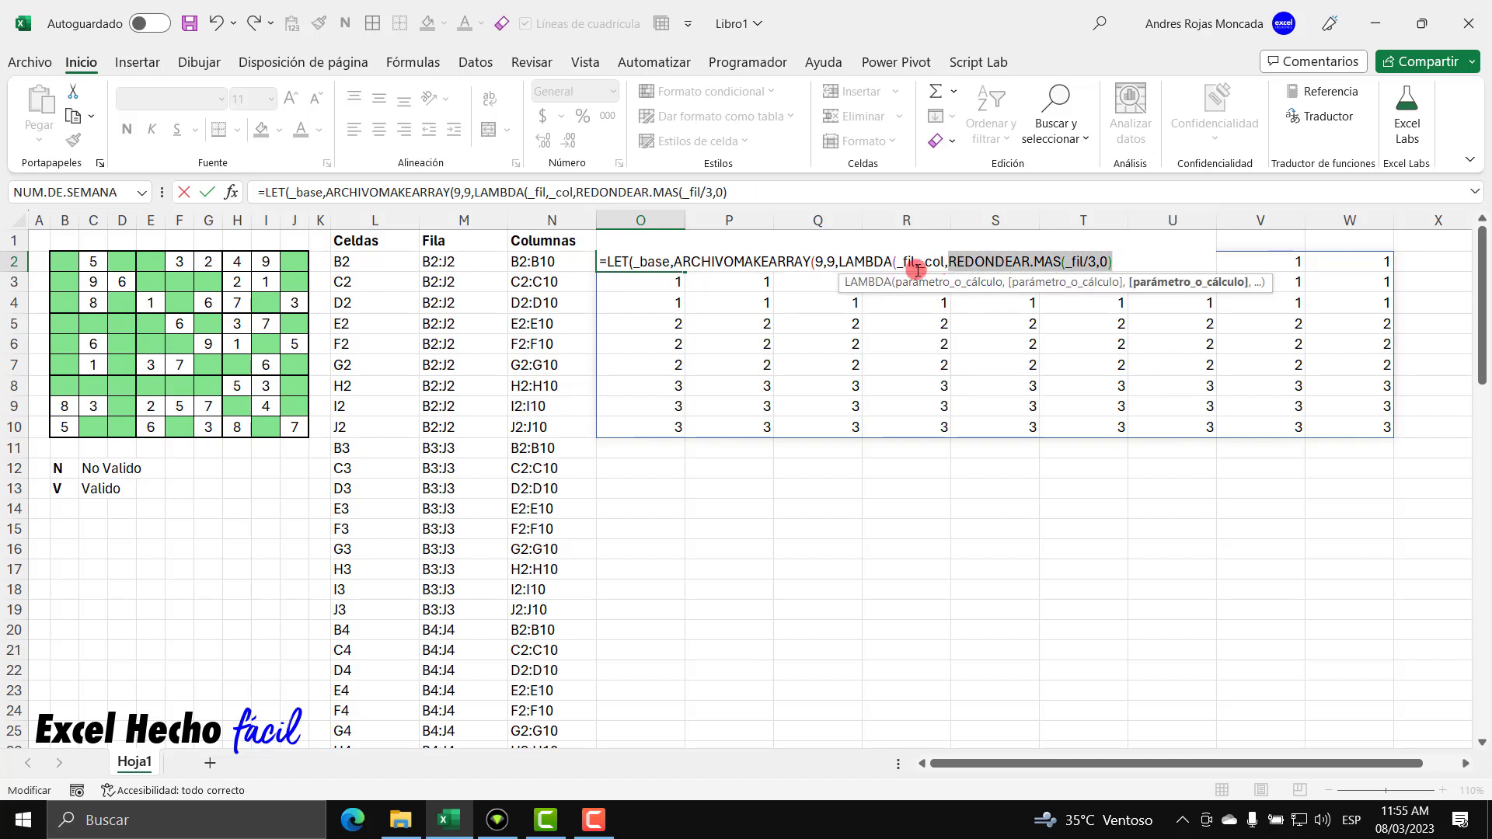
{"action": "left_click", "coordinate": [951, 262]}
{"action": "type", "text": "("}
{"action": "left_click", "coordinate": [1124, 262]}
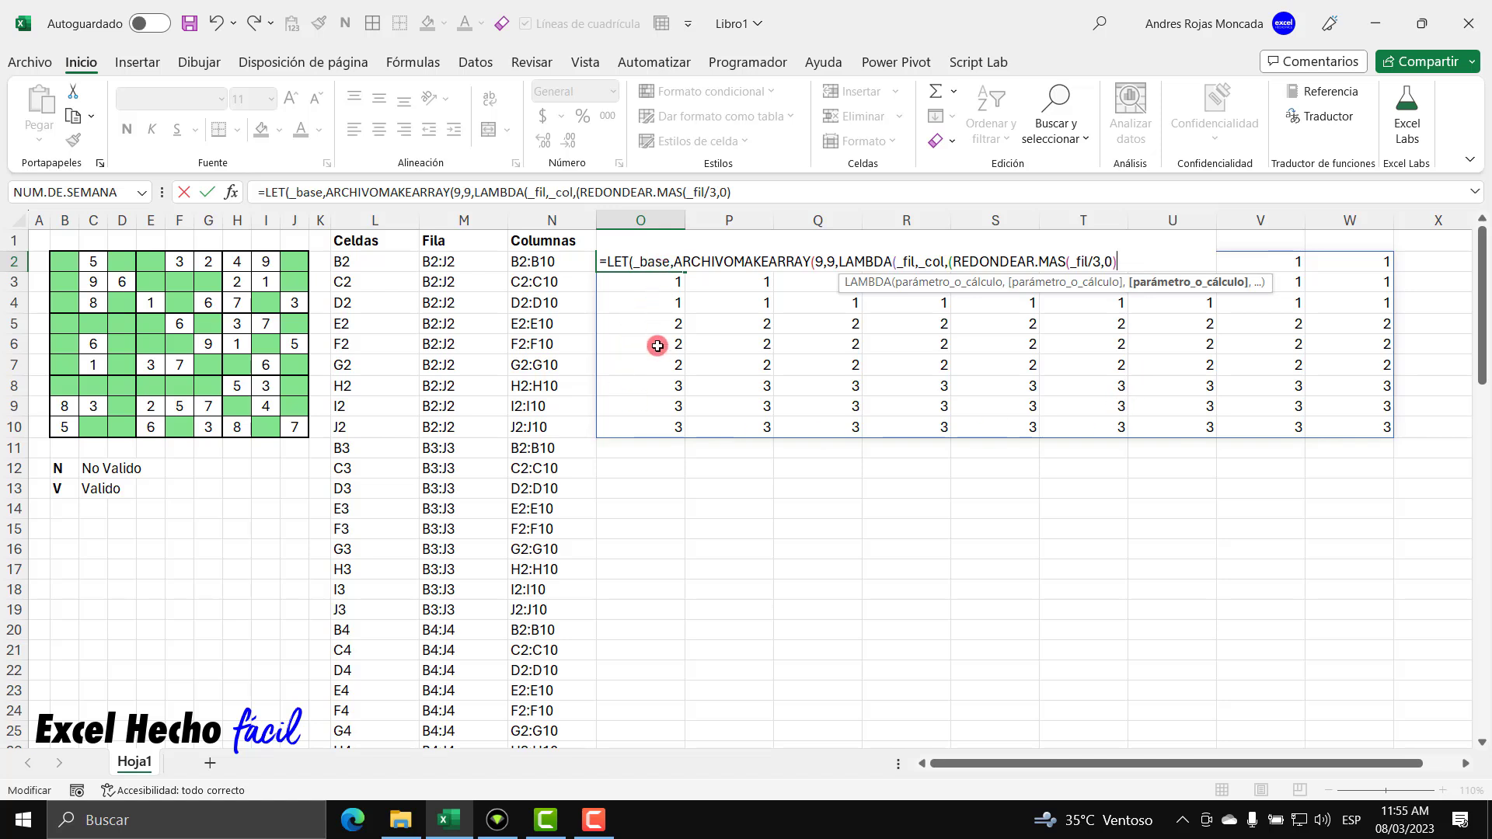
{"action": "type", "text": "-1))),_base)"}
{"action": "key", "text": "Return"}
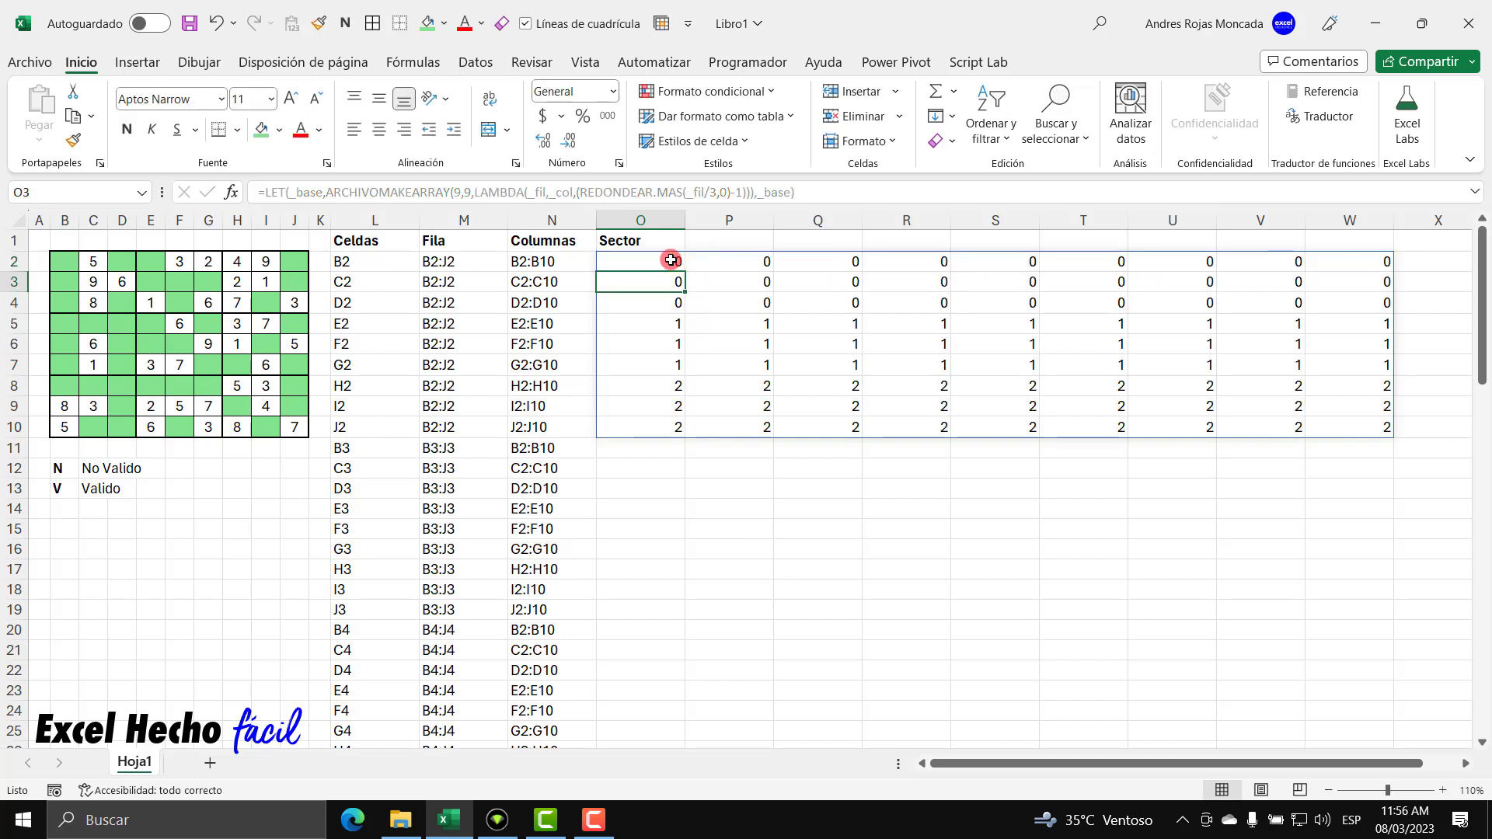
{"action": "left_click_drag", "start_coordinate": [671, 260], "coordinate": [671, 303]}
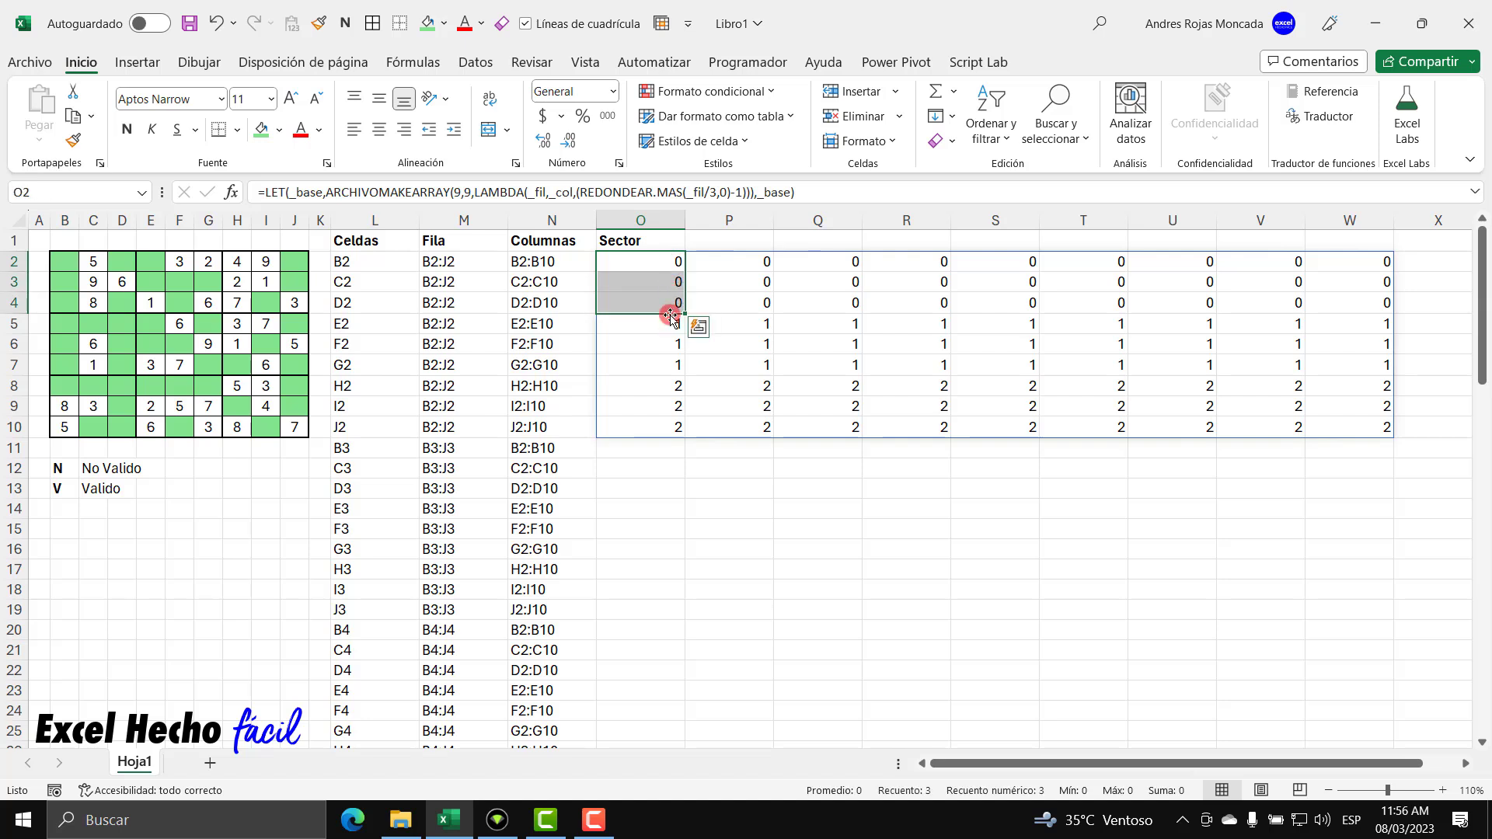
{"action": "left_click_drag", "start_coordinate": [666, 321], "coordinate": [666, 428]}
Reopen the O2 formula and trim its ending back to (REDONDEAR.MAS(_fil/3,0)-1)
{"action": "left_click", "coordinate": [663, 259]}
{"action": "key", "text": "F2"}
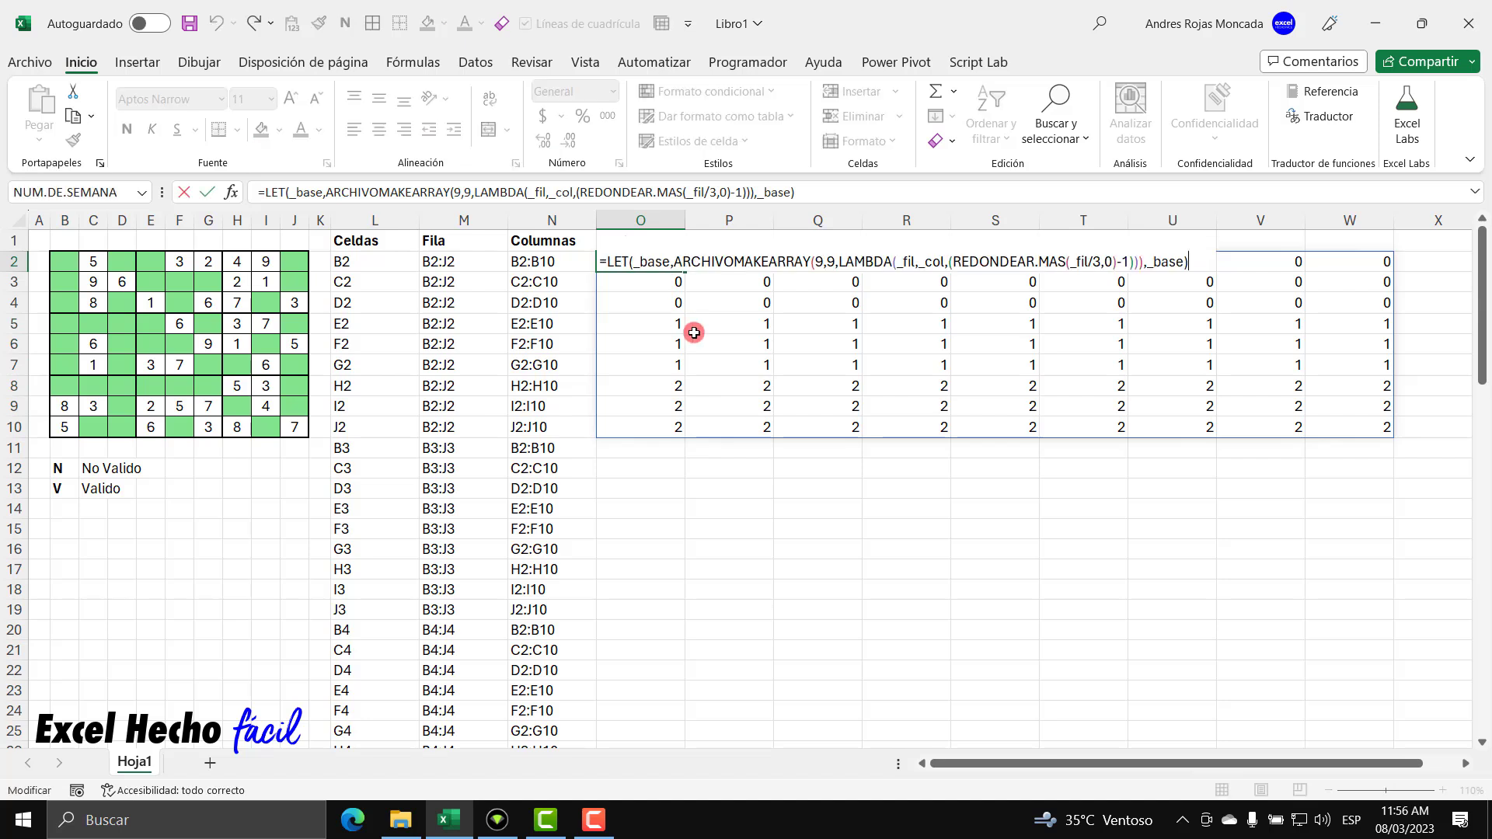
{"action": "left_click", "coordinate": [949, 263]}
{"action": "type", "text": "("}
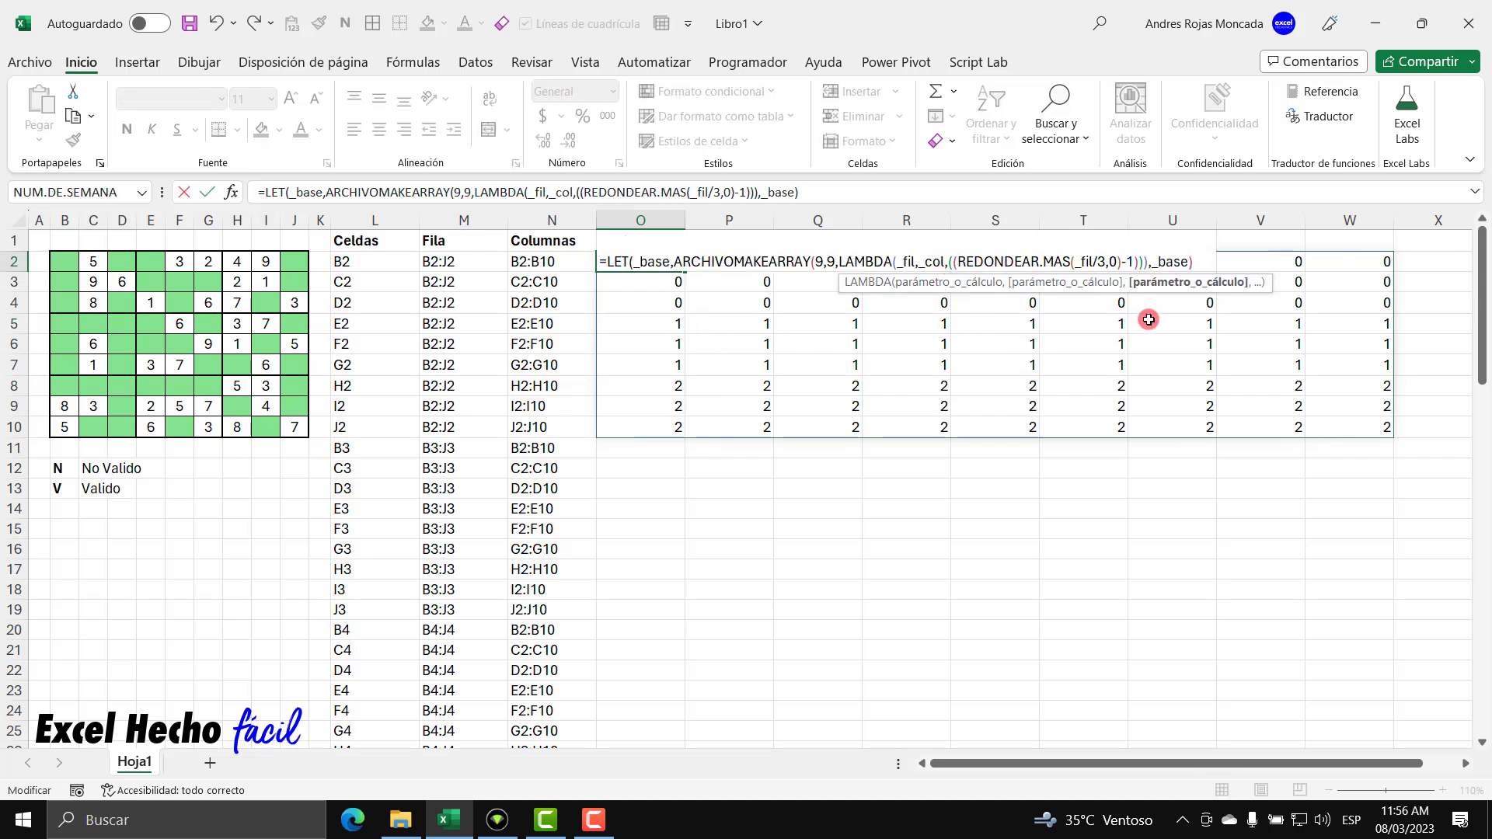
{"action": "left_click", "coordinate": [1139, 262]}
{"action": "key", "text": "End"}
{"action": "key", "text": "BackSpace"}
{"action": "key", "text": "BackSpace"}
{"action": "key", "text": "BackSpace"}
{"action": "key", "text": "BackSpace"}
{"action": "key", "text": "BackSpace"}
{"action": "key", "text": "BackSpace"}
{"action": "key", "text": "BackSpace"}
{"action": "key", "text": "BackSpace"}
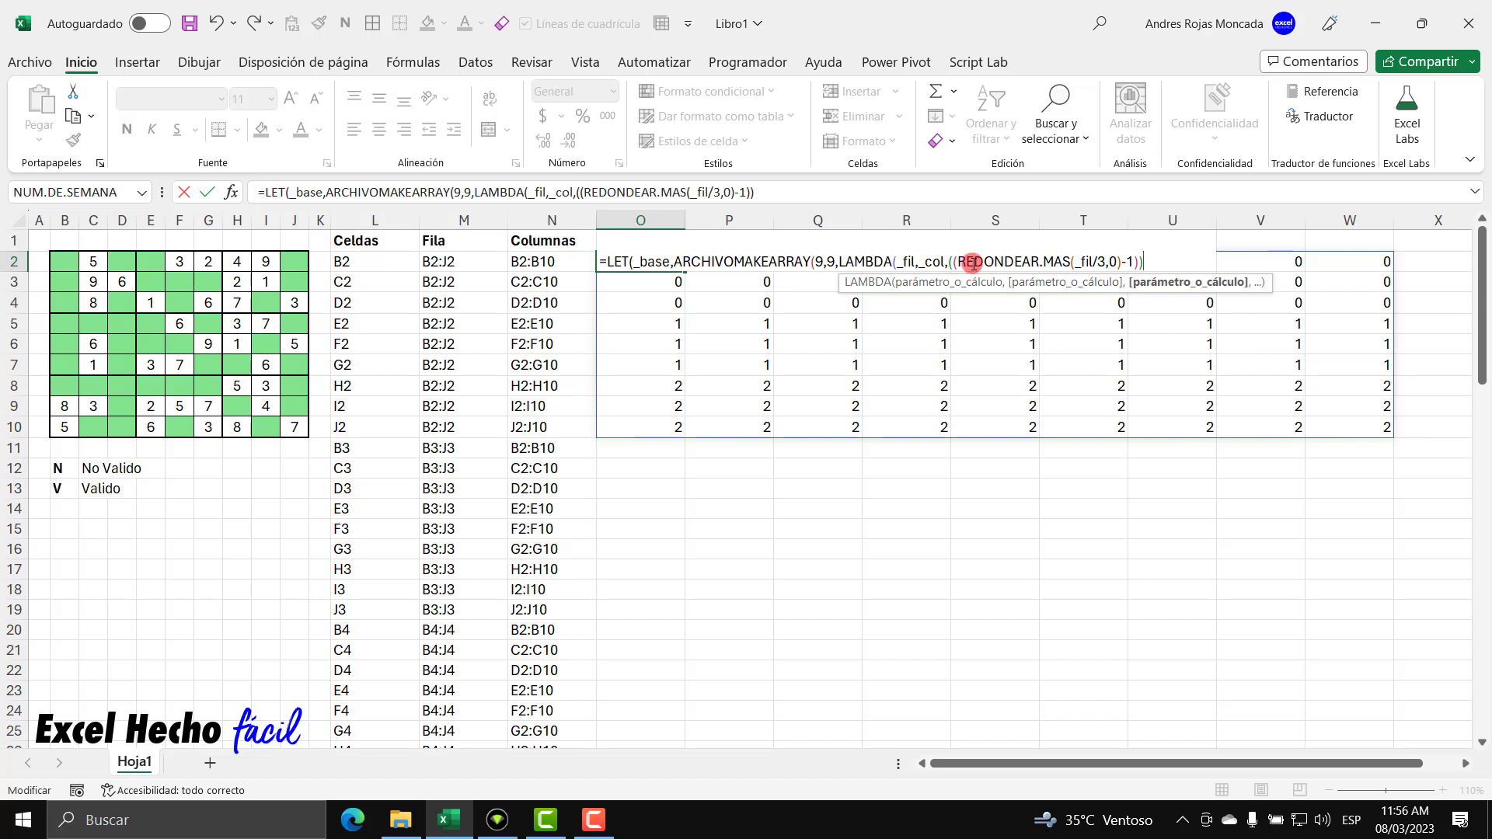
{"action": "left_click", "coordinate": [951, 261]}
{"action": "key", "text": "Delete"}
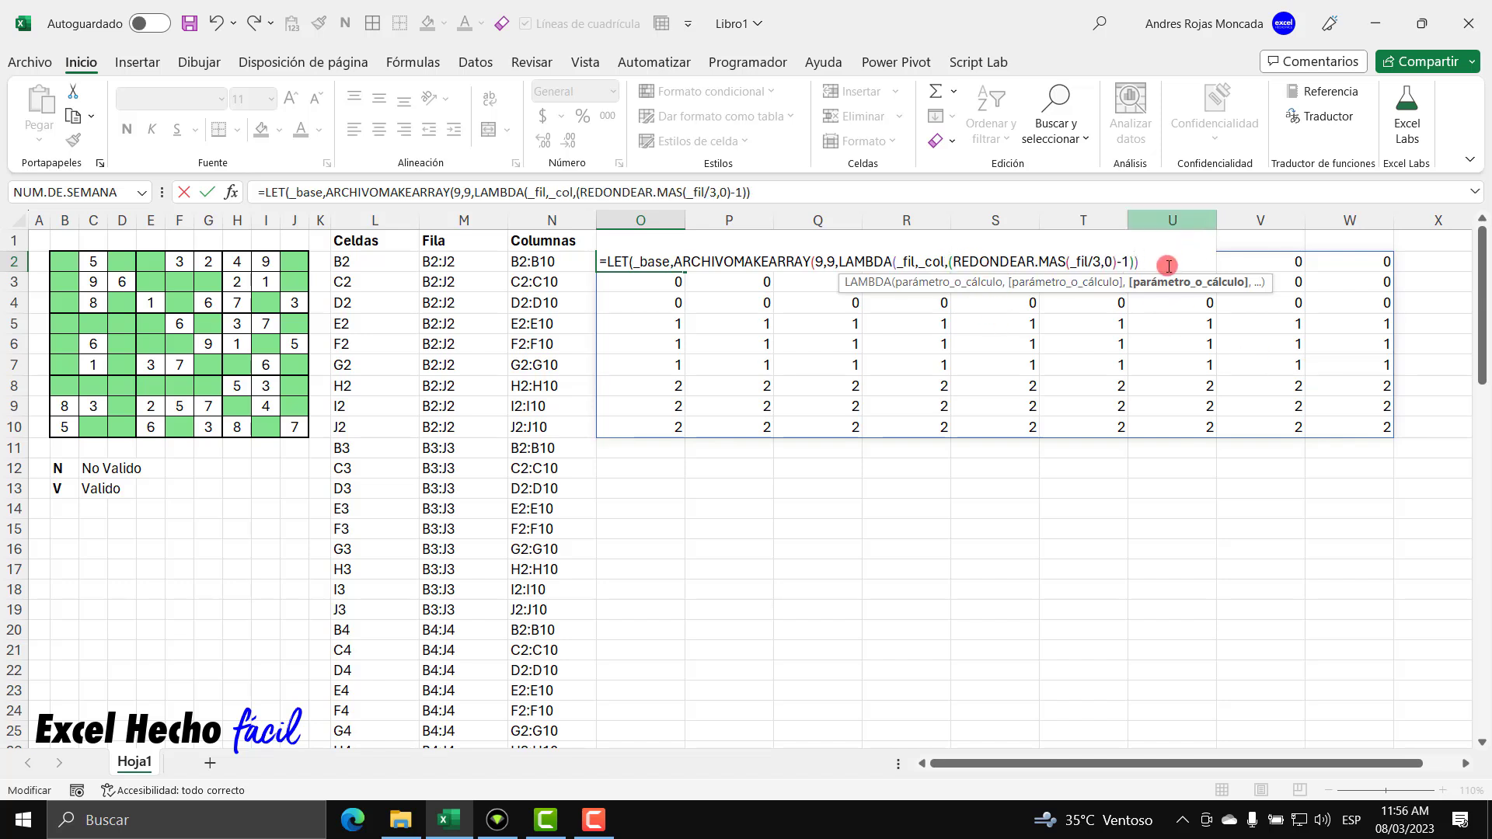
{"action": "left_click", "coordinate": [1168, 265]}
{"action": "key", "text": "BackSpace"}
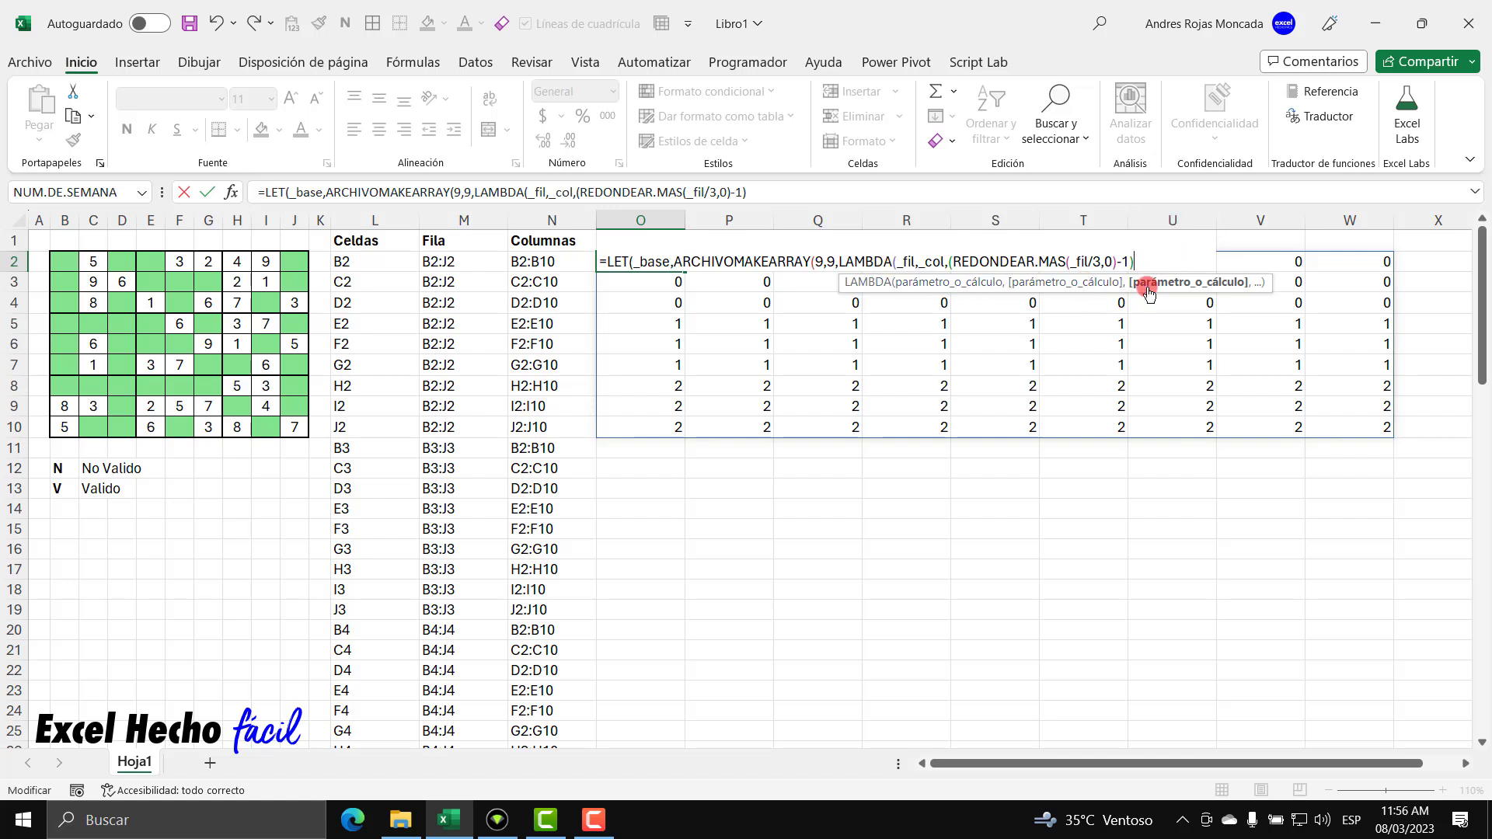
Multiply the row term in O2 by 3, as ((REDONDEAR.MAS(_fil/3,0)-1)*3), and return _base
{"action": "left_click", "coordinate": [950, 261]}
{"action": "type", "text": "("}
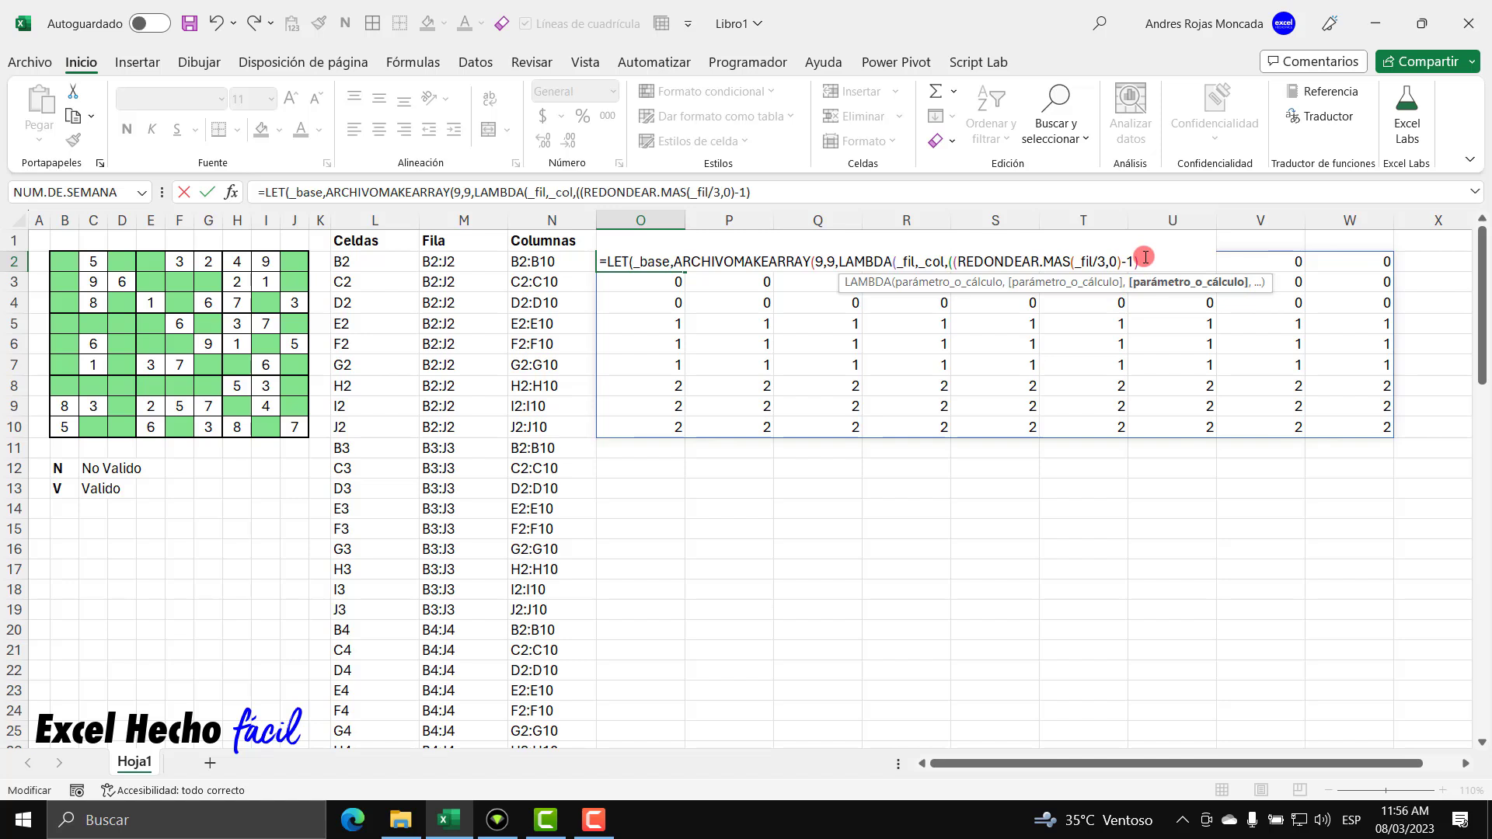
{"action": "type", "text": "*3))"}
{"action": "type", "text": ","}
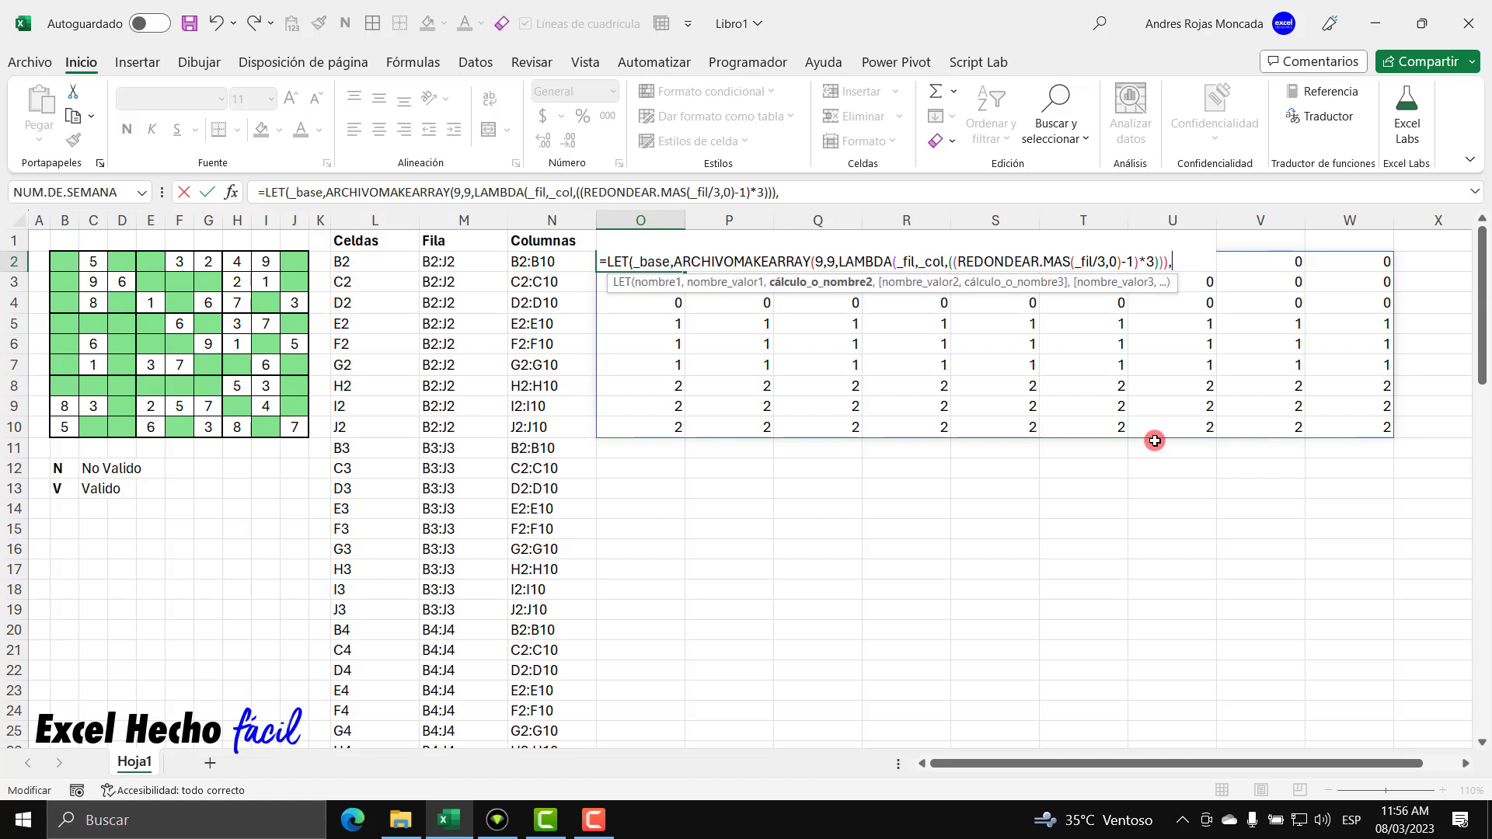
{"action": "type", "text": "_"}
{"action": "key", "text": "Tab"}
{"action": "type", "text": ")"}
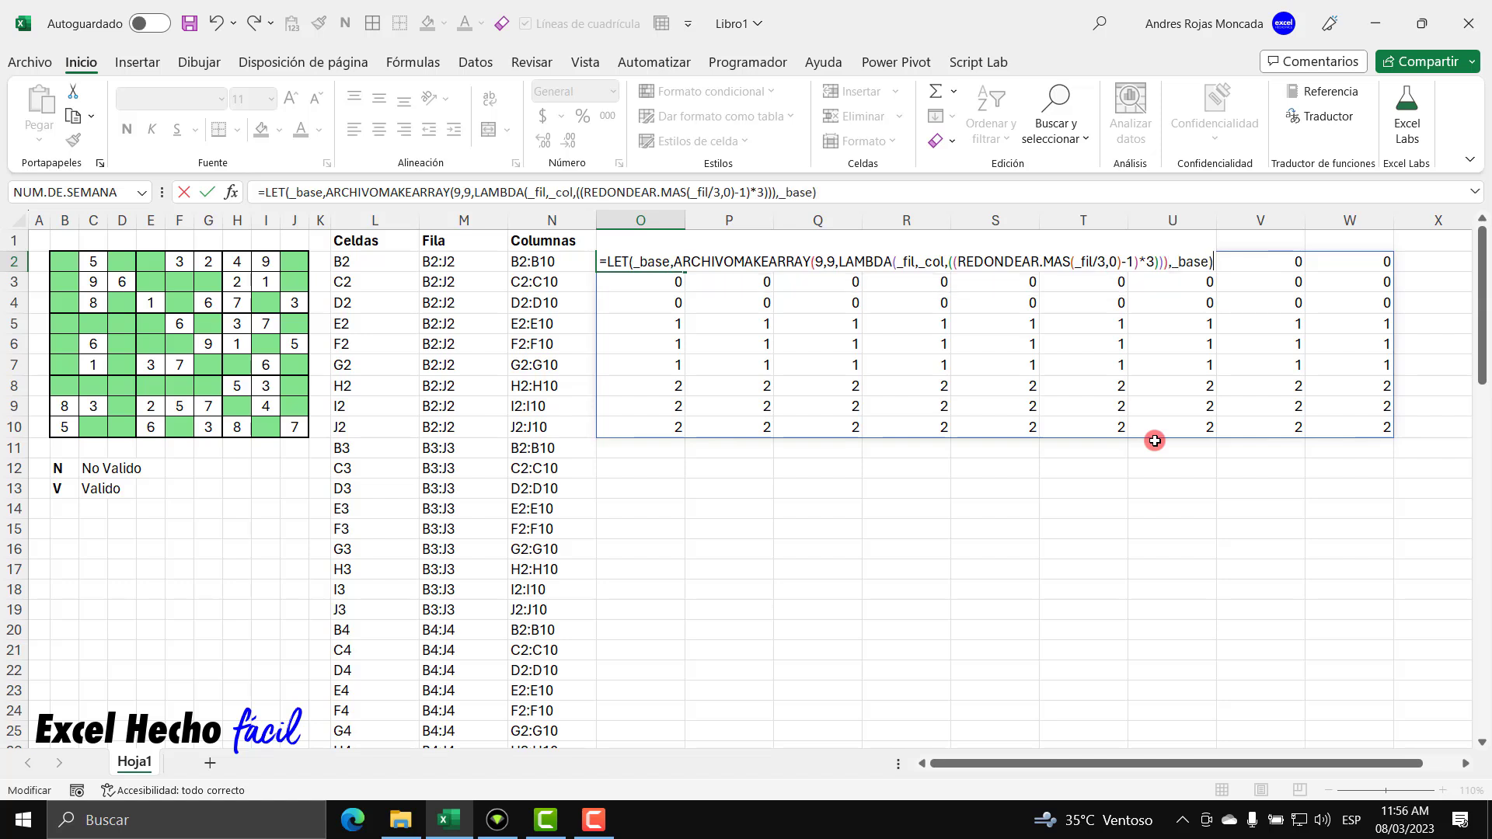
{"action": "key", "text": "Return"}
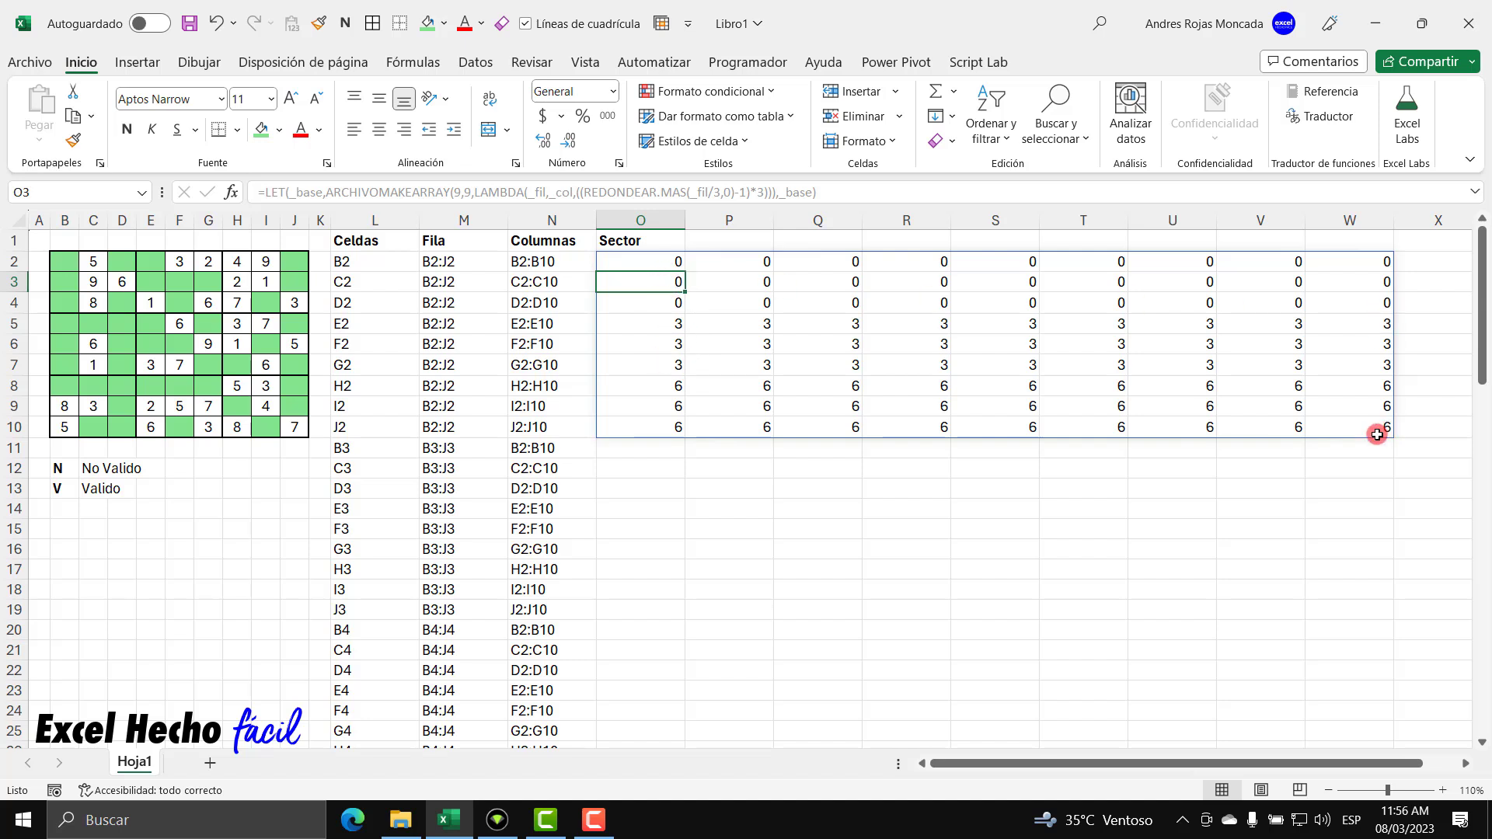
Reopen the O2 formula and remove everything after ((REDONDEAR.MAS(_fil/3,0)-1)*3)
{"action": "double_click", "coordinate": [660, 260]}
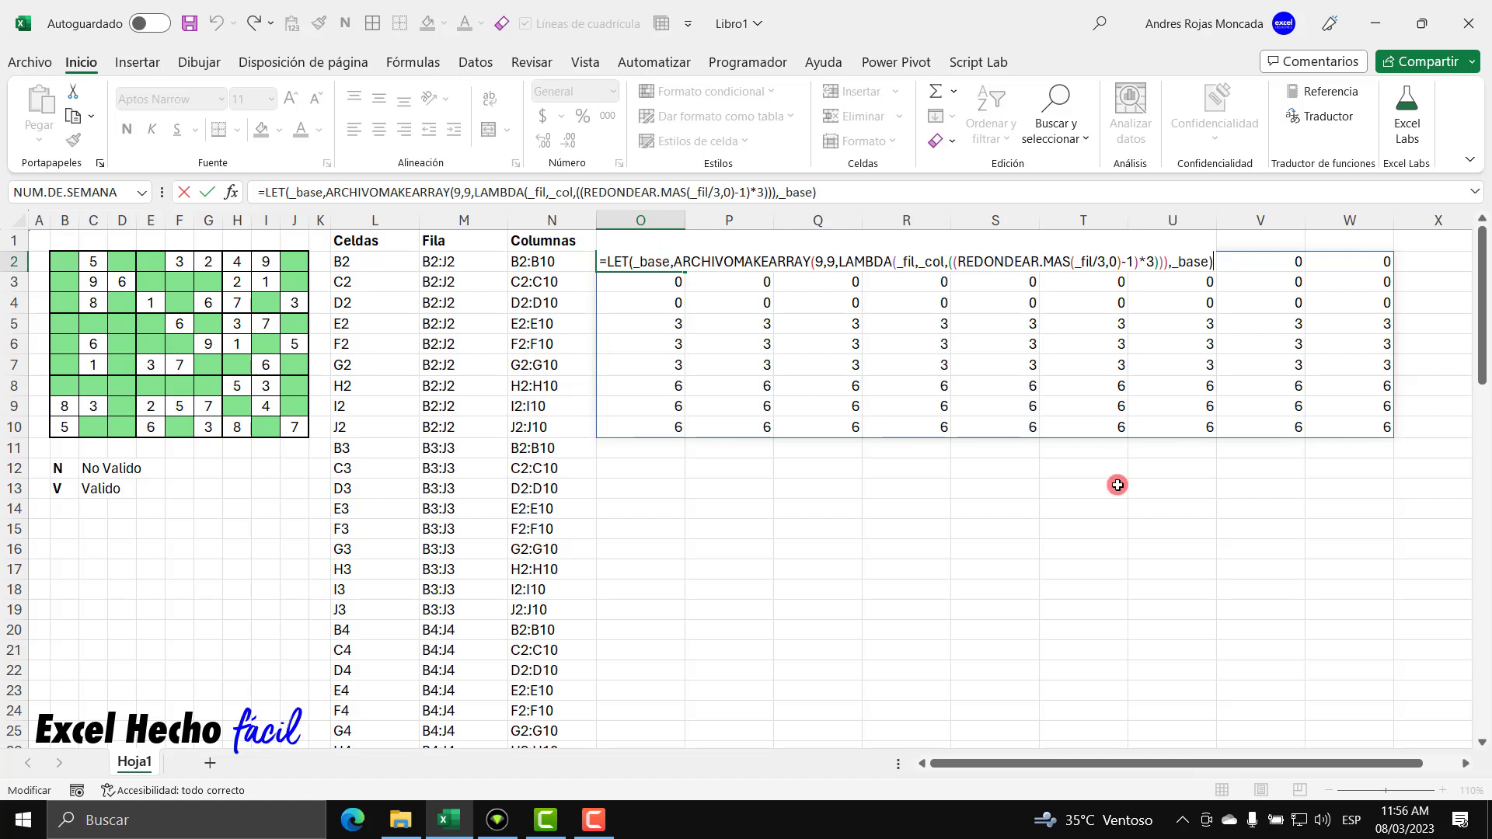
{"action": "key", "text": "BackSpace"}
{"action": "key", "text": "BackSpace"}
{"action": "key", "text": "BackSpace"}
{"action": "key", "text": "BackSpace"}
{"action": "key", "text": "BackSpace"}
{"action": "key", "text": "BackSpace"}
{"action": "key", "text": "BackSpace"}
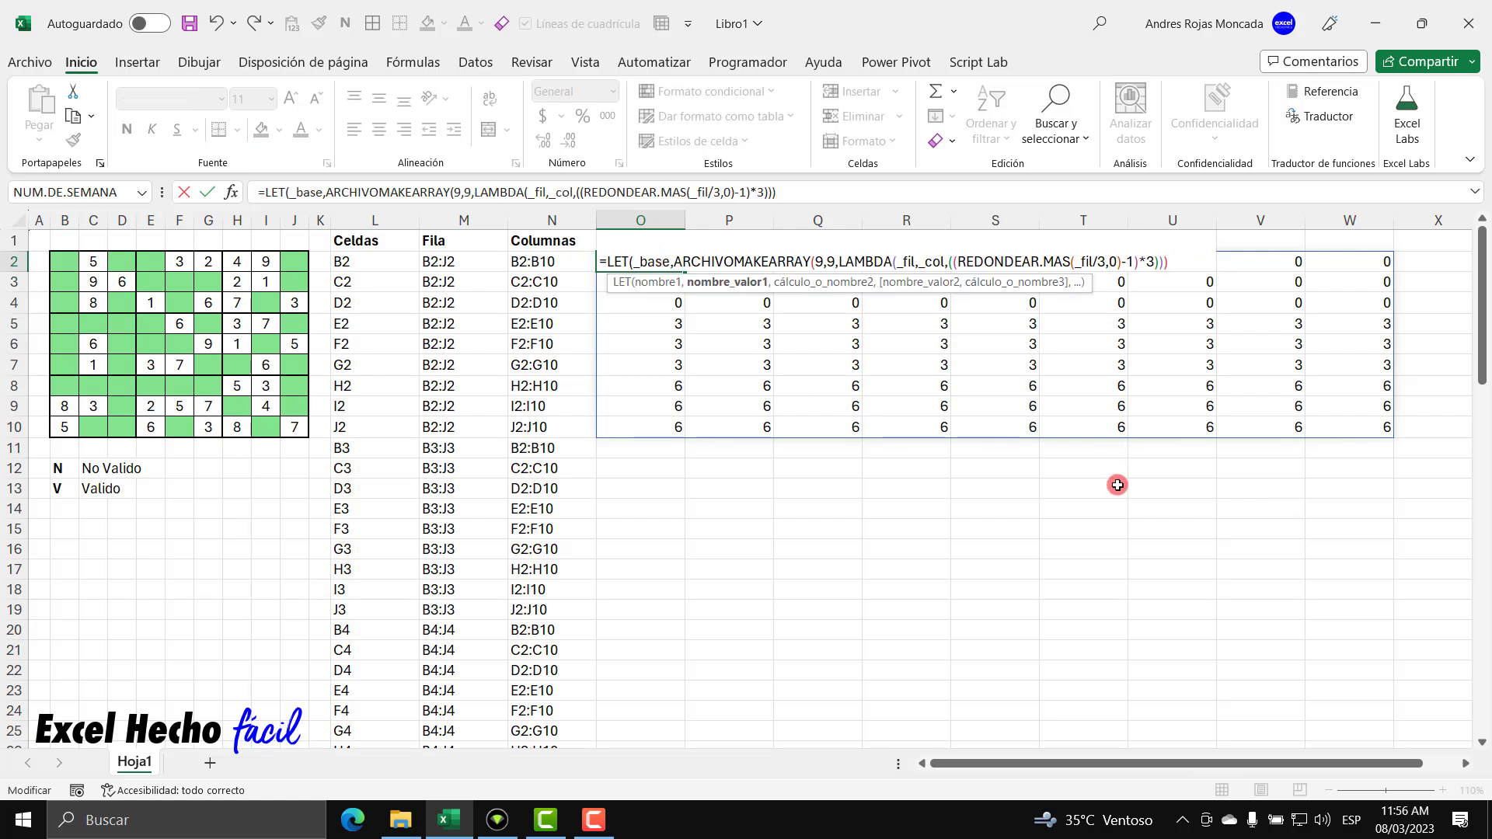
{"action": "key", "text": "BackSpace"}
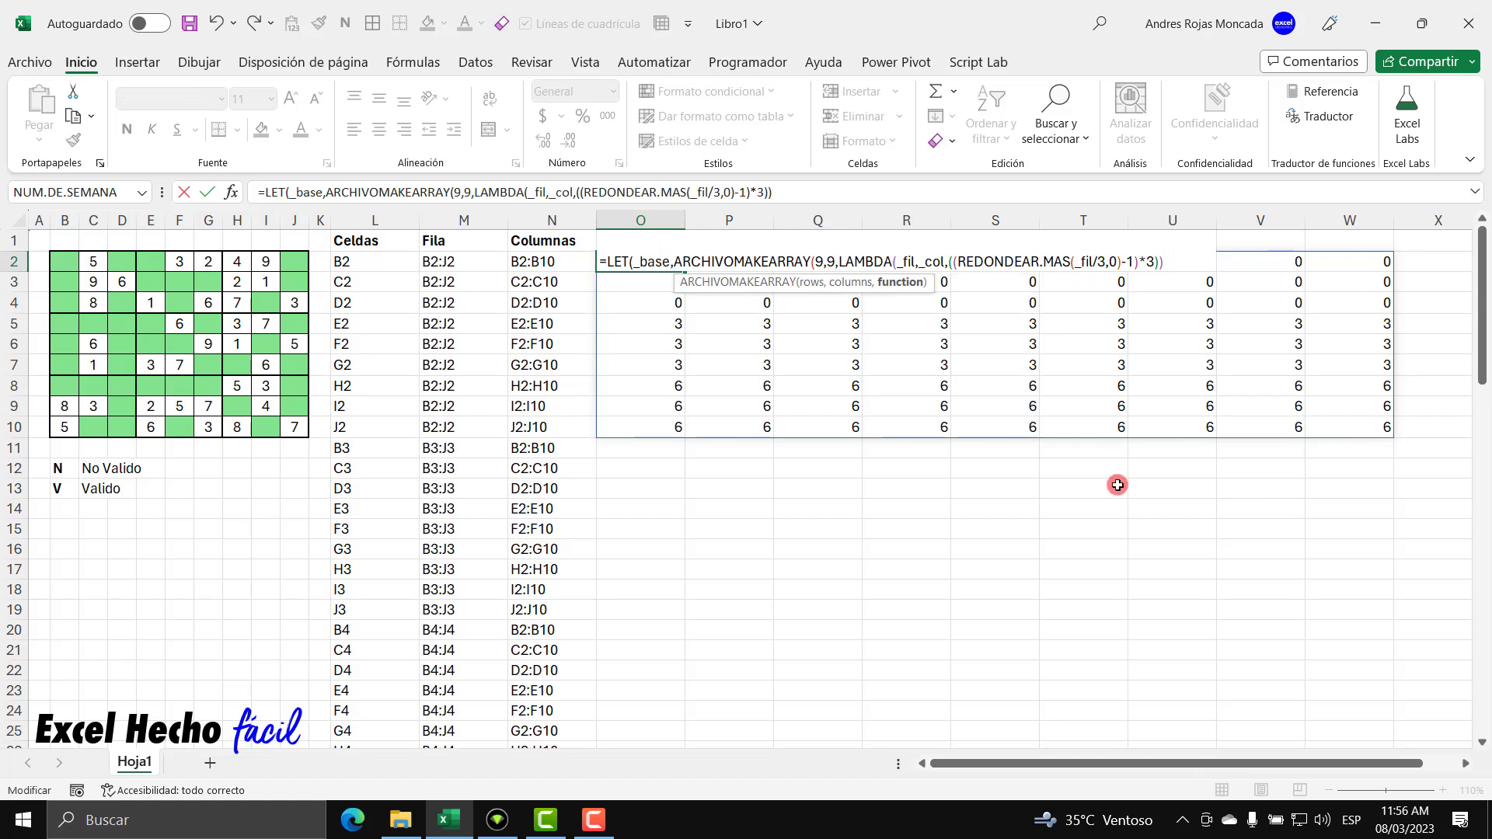
{"action": "key", "text": "BackSpace"}
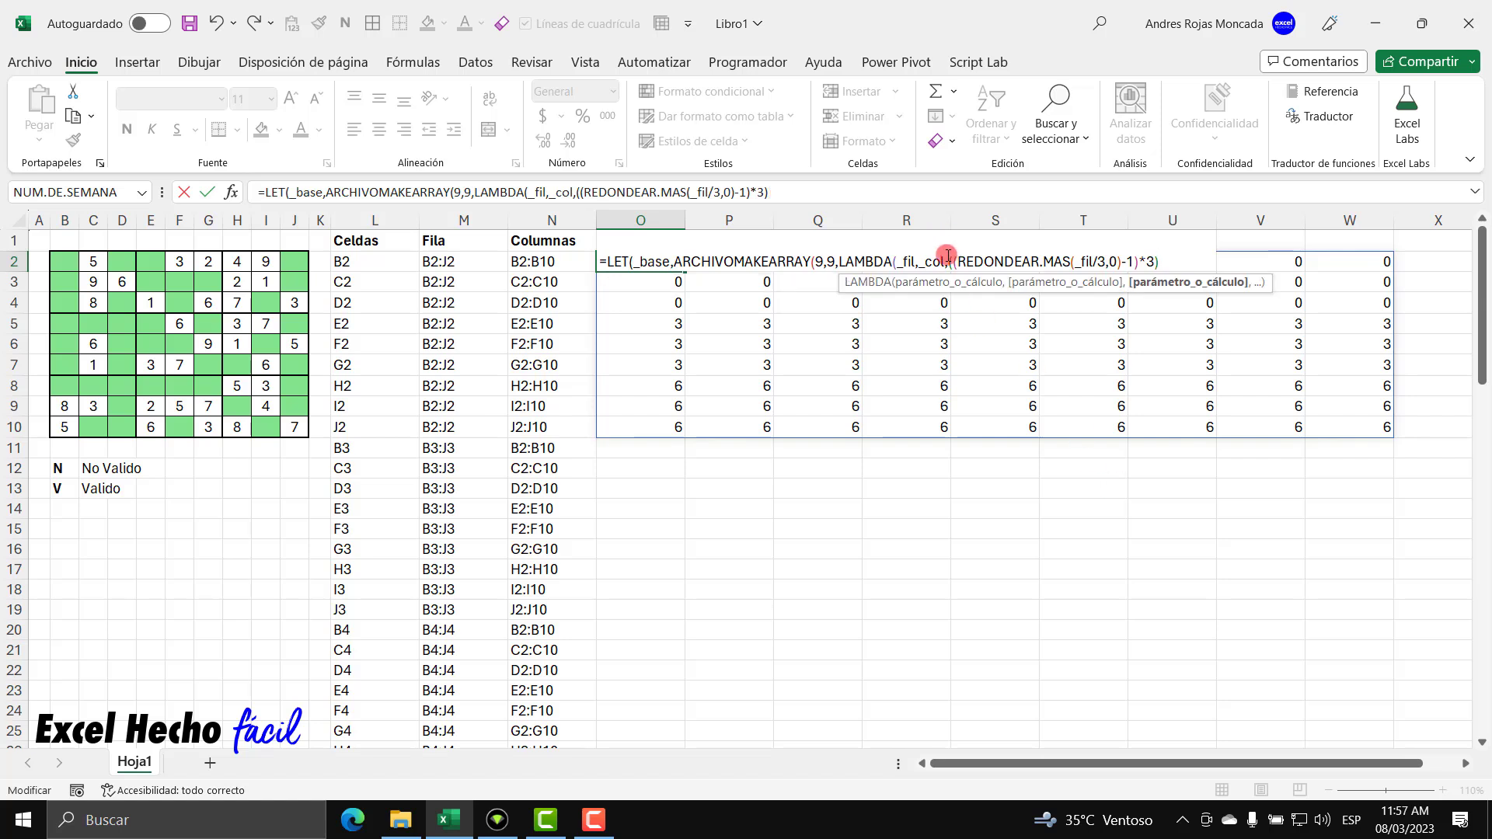
Add +REDONDEAR.MAS(_col/3,0) to the row term in the O2 LAMBDA and finish the LET formula by returning _base
{"action": "left_click_drag", "start_coordinate": [950, 250], "coordinate": [1160, 262]}
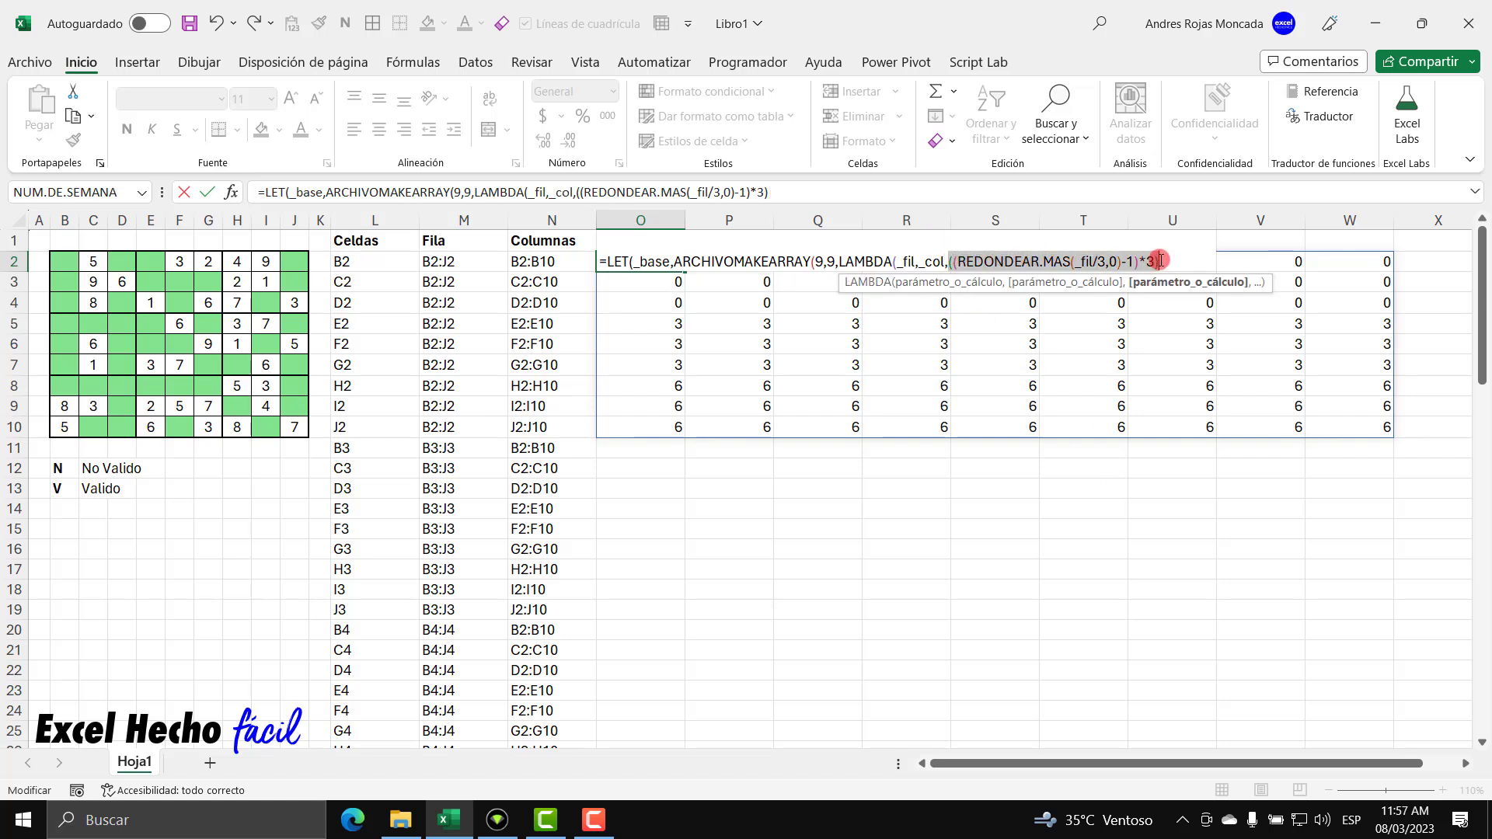
{"action": "left_click", "coordinate": [950, 261]}
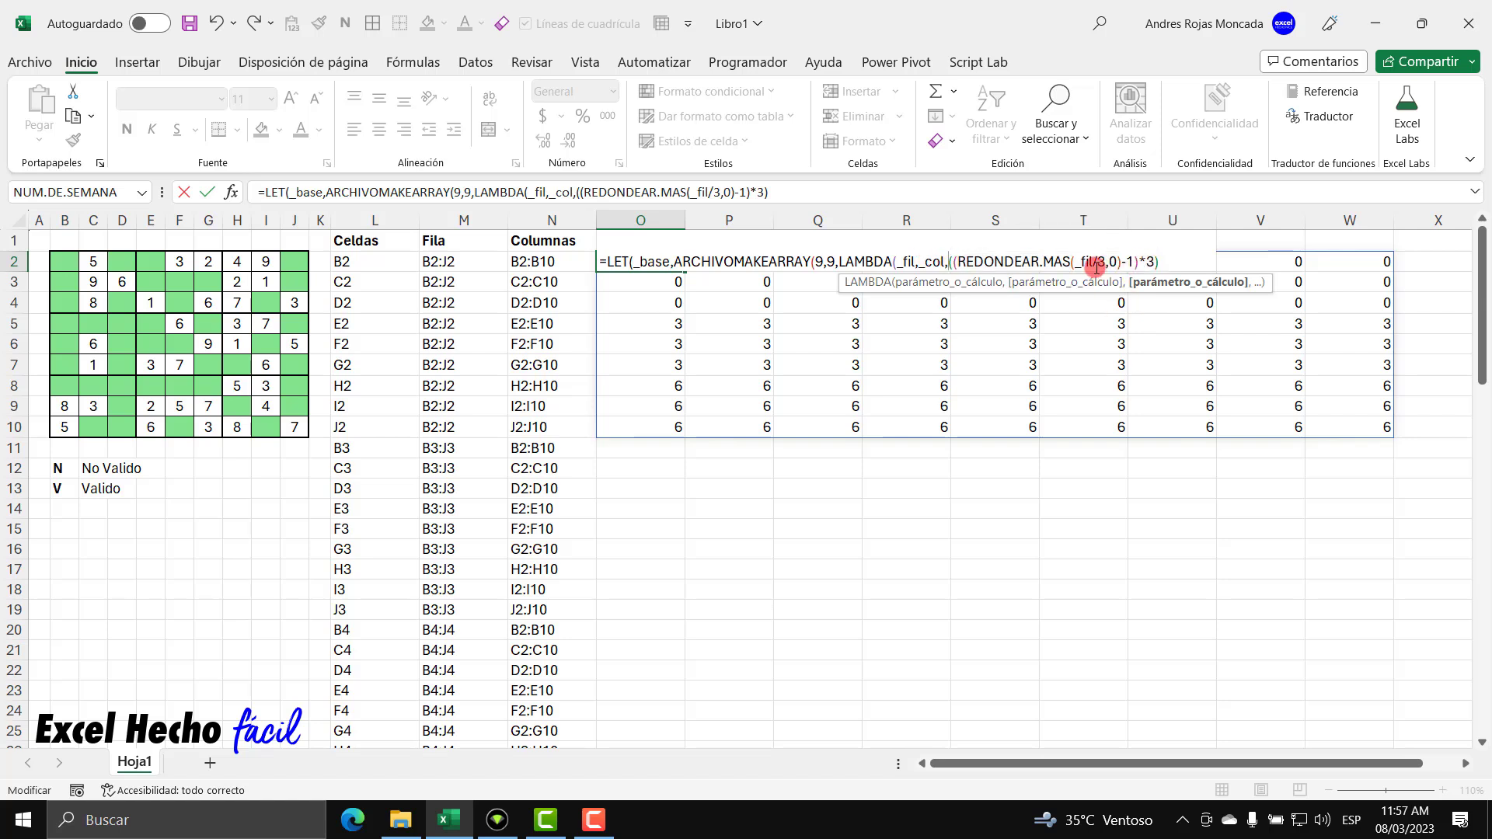
{"action": "left_click", "coordinate": [1180, 266]}
{"action": "type", "text": "+redon"}
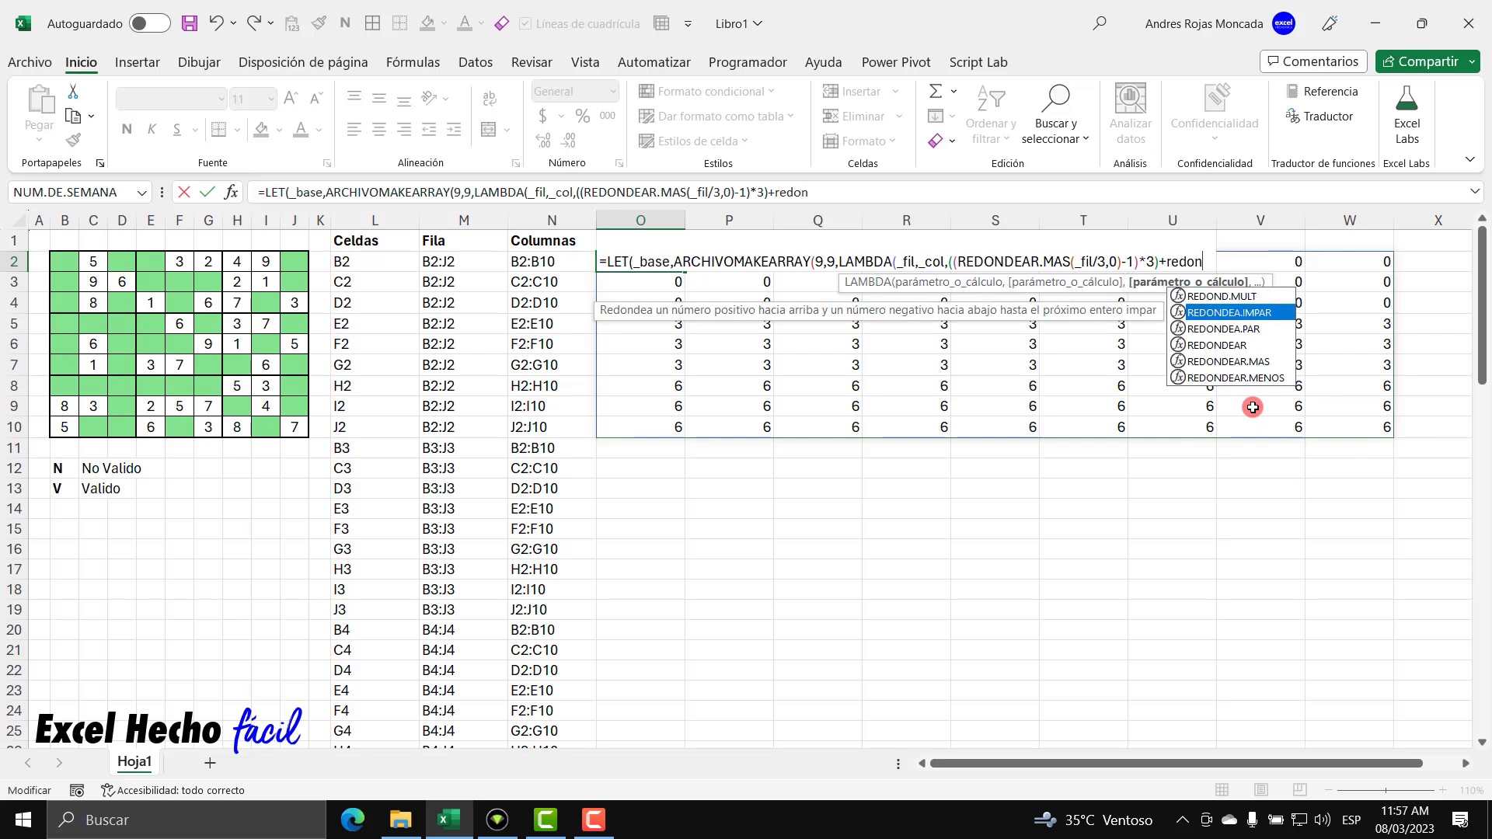
{"action": "key", "text": "Tab"}
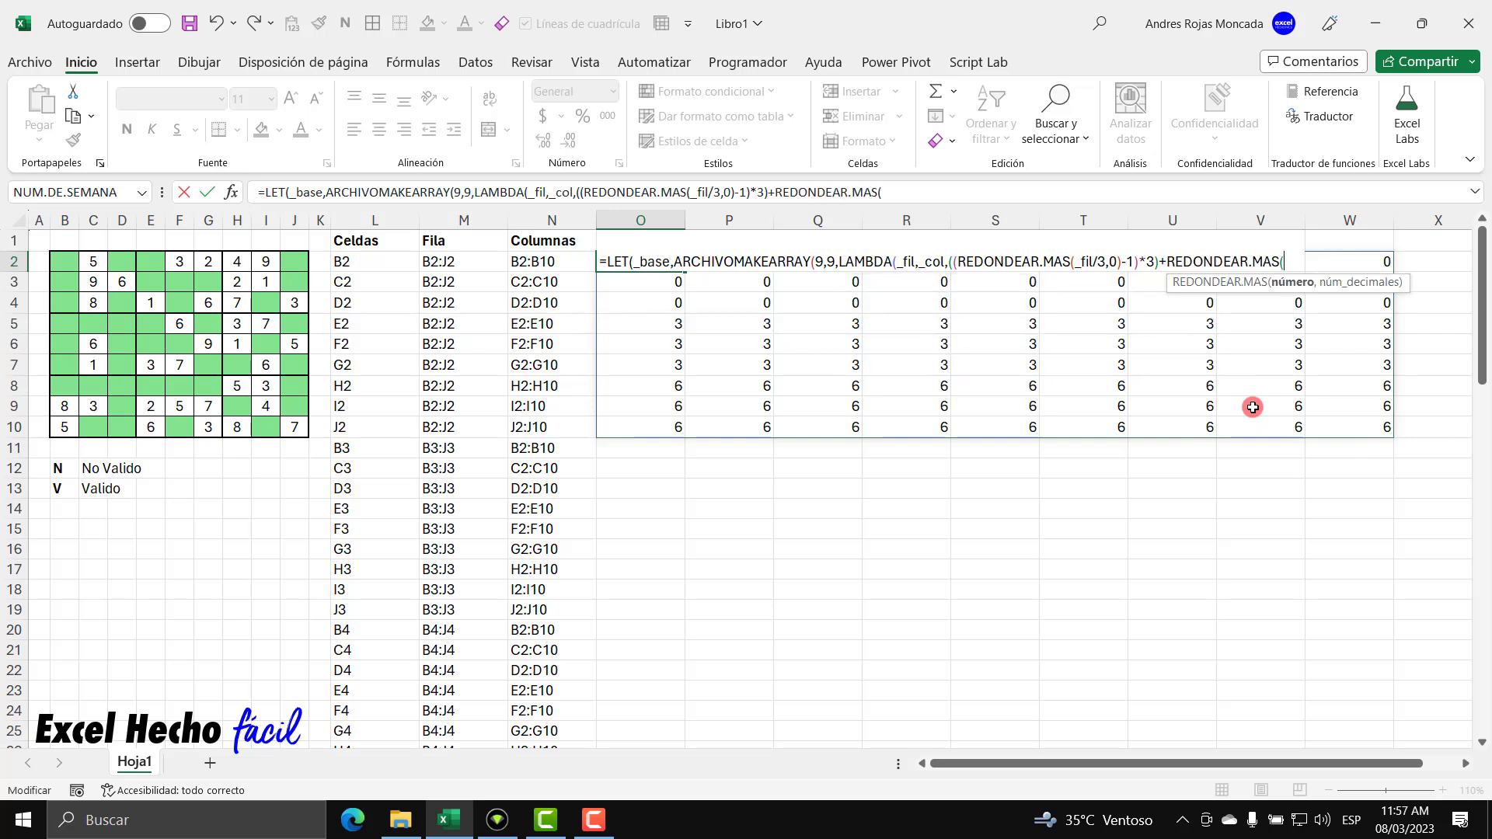
{"action": "type", "text": "_"}
{"action": "key", "text": "Tab"}
{"action": "type", "text": "/3,0"}
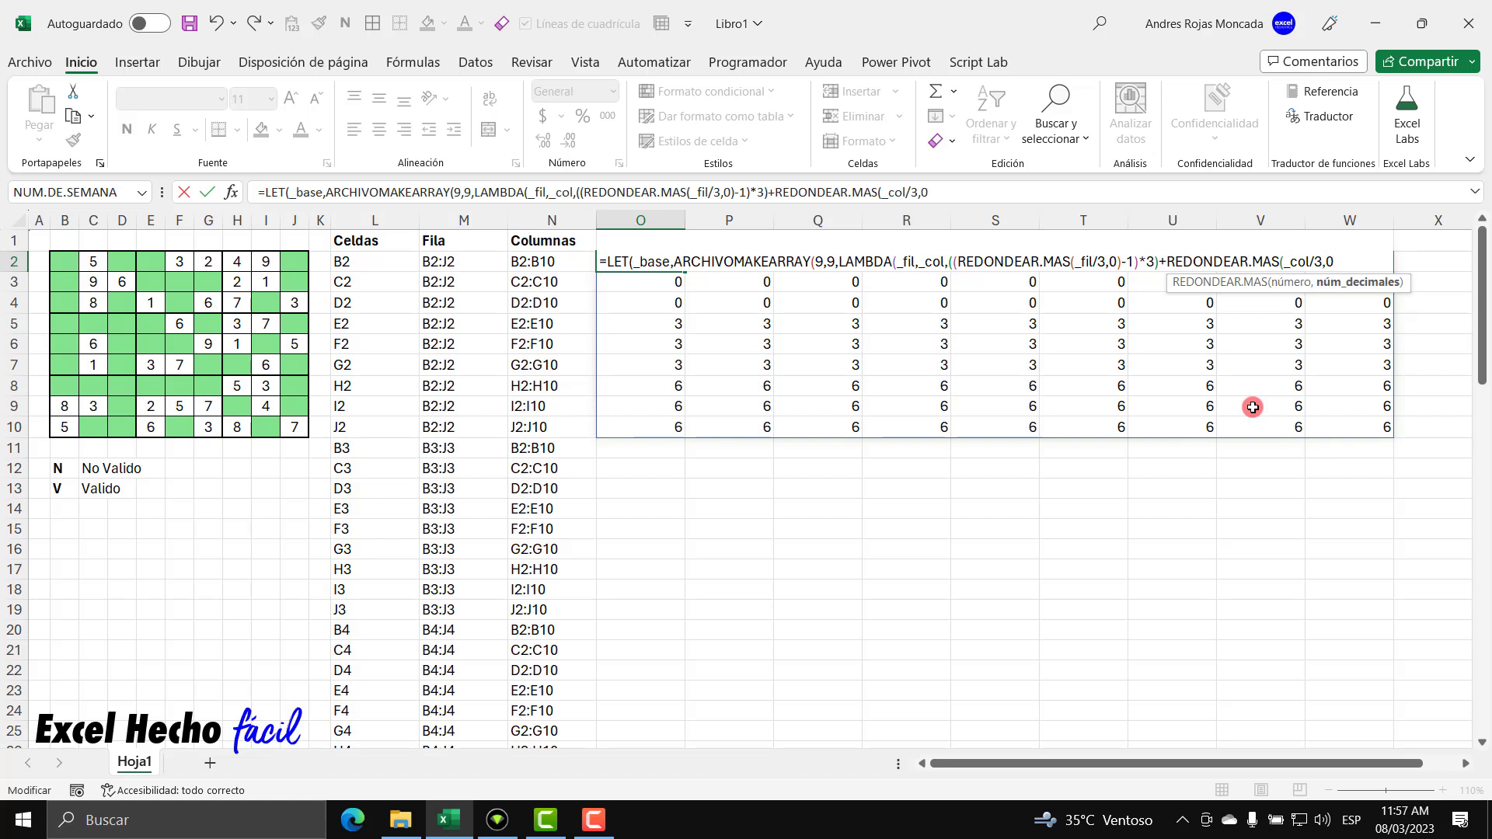
{"action": "type", "text": ")"}
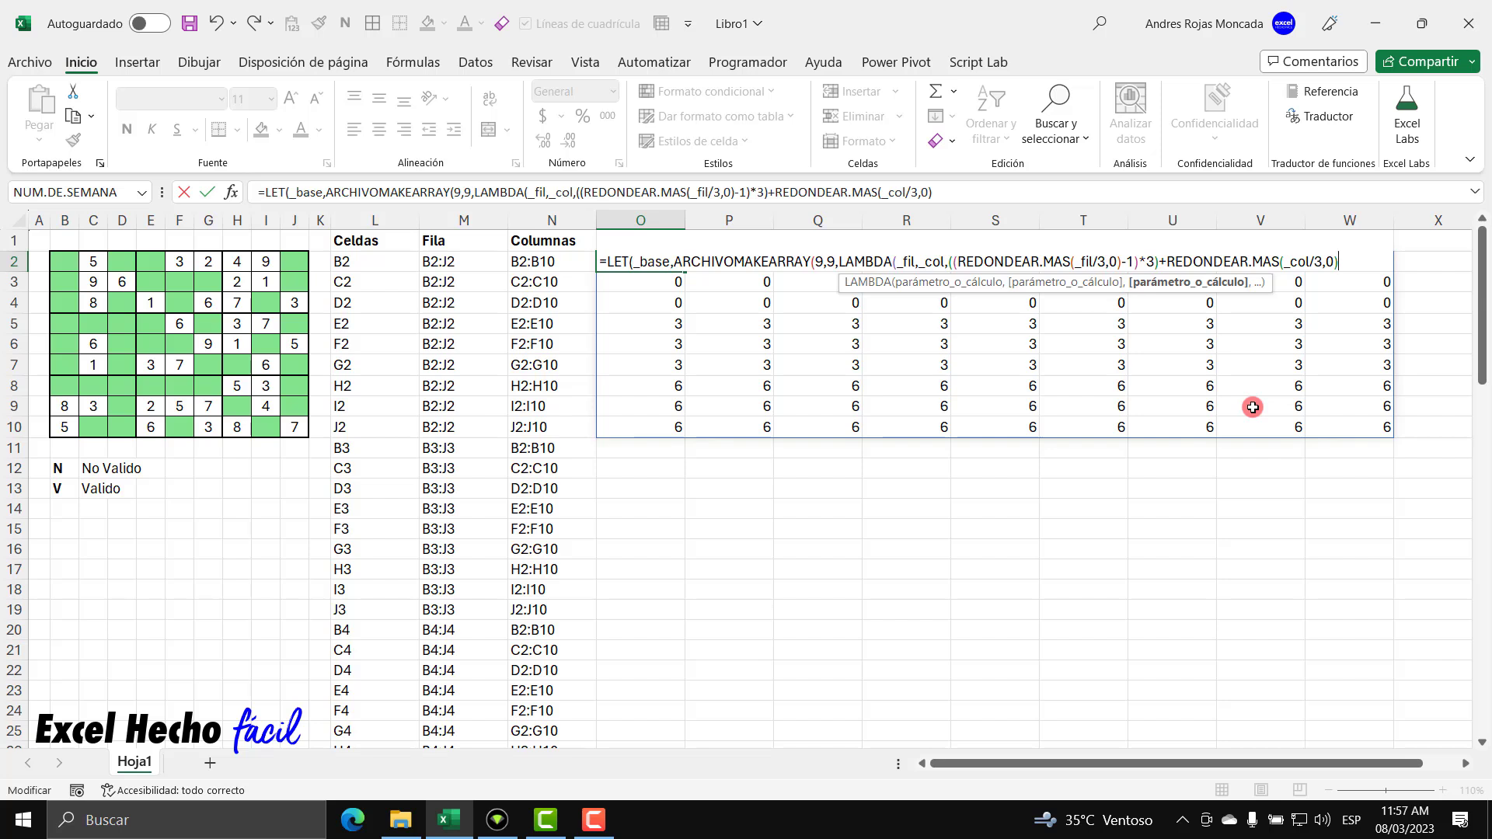
{"action": "type", "text": "))"}
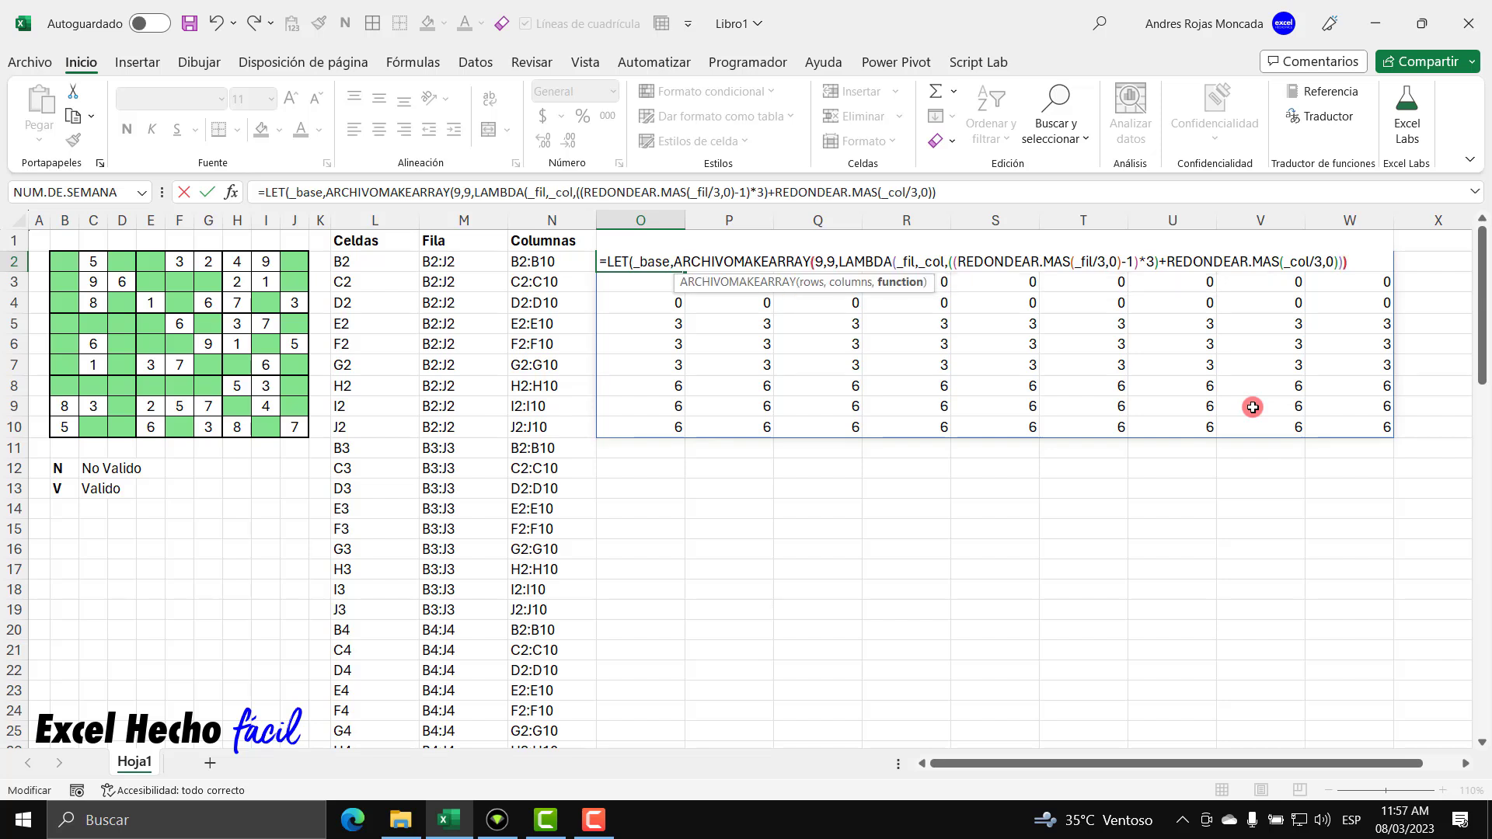
{"action": "type", "text": ",_base"}
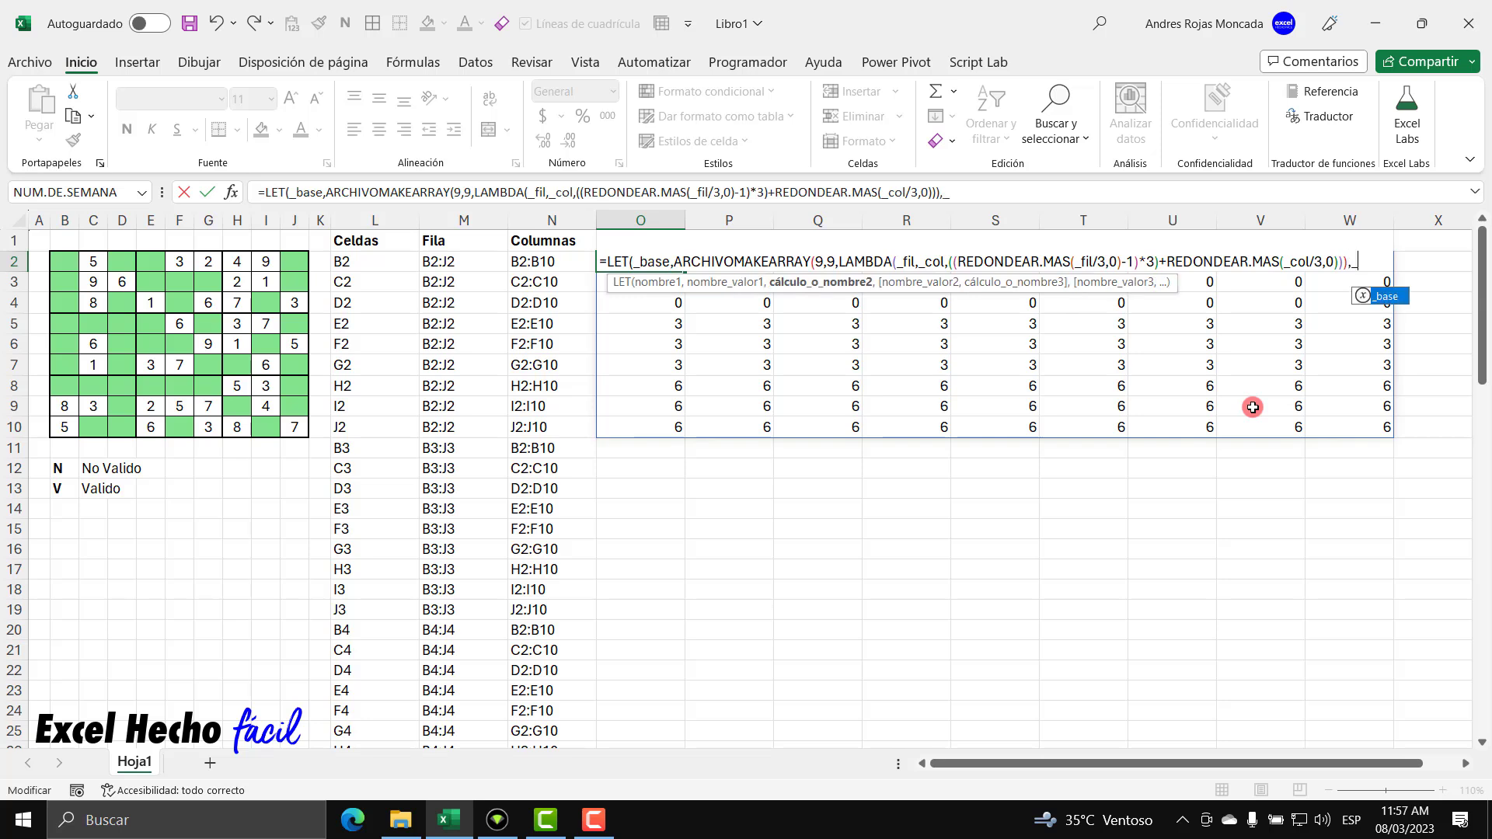
{"action": "key", "text": "Return"}
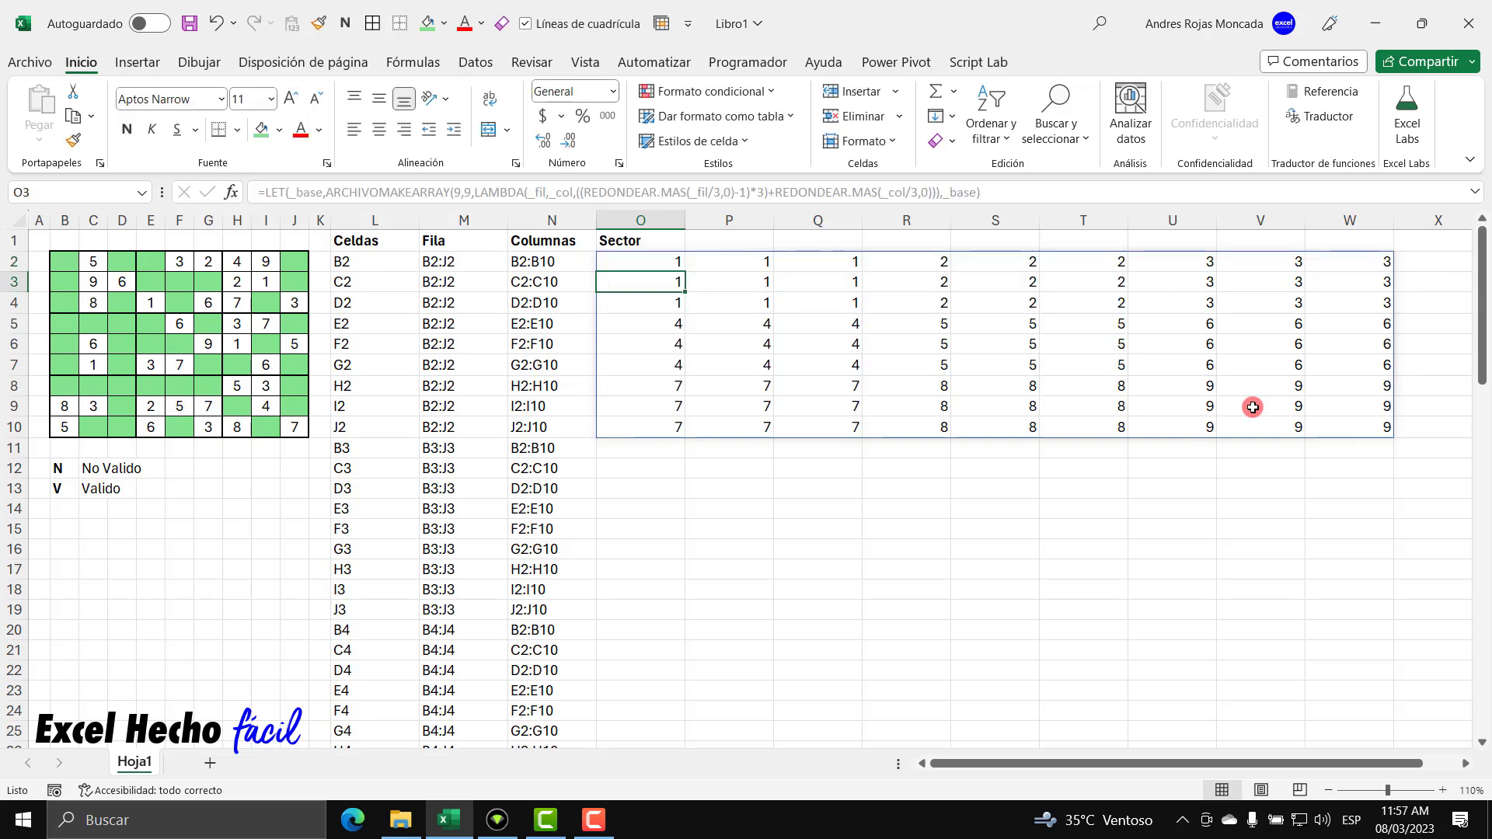
Check the sector numbers block by block in O2:Q4, R2:T4 and U2:W4
{"action": "left_click_drag", "start_coordinate": [665, 263], "coordinate": [826, 307]}
{"action": "left_click_drag", "start_coordinate": [933, 264], "coordinate": [1096, 300]}
{"action": "left_click_drag", "start_coordinate": [1210, 269], "coordinate": [1366, 309]}
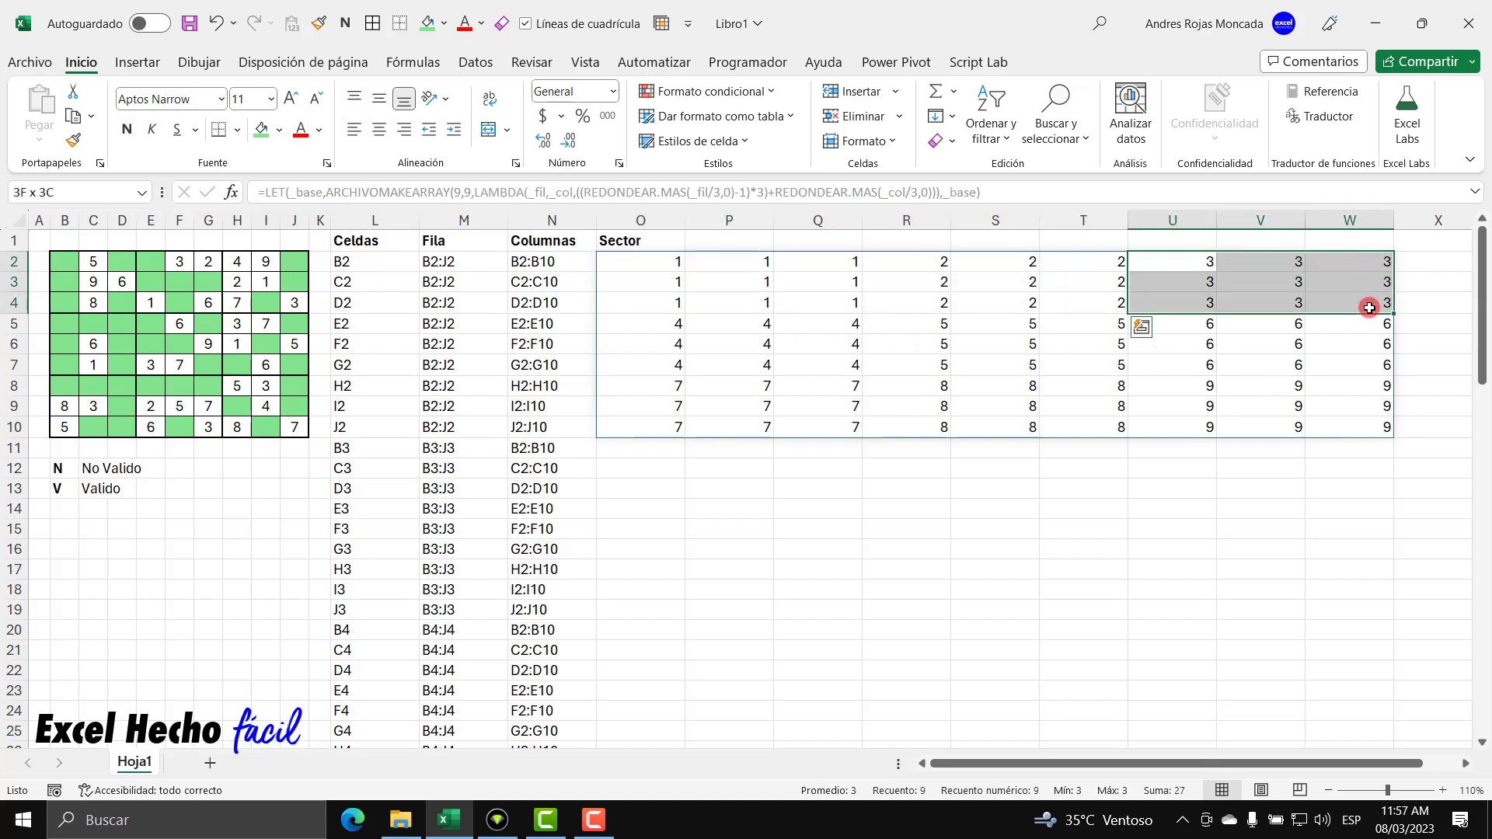
Check the sector numbers block by block in the remaining 3x3 blocks, from O5:Q7 through U8:W10
{"action": "left_click", "coordinate": [661, 325]}
{"action": "left_click_drag", "start_coordinate": [661, 325], "coordinate": [816, 360]}
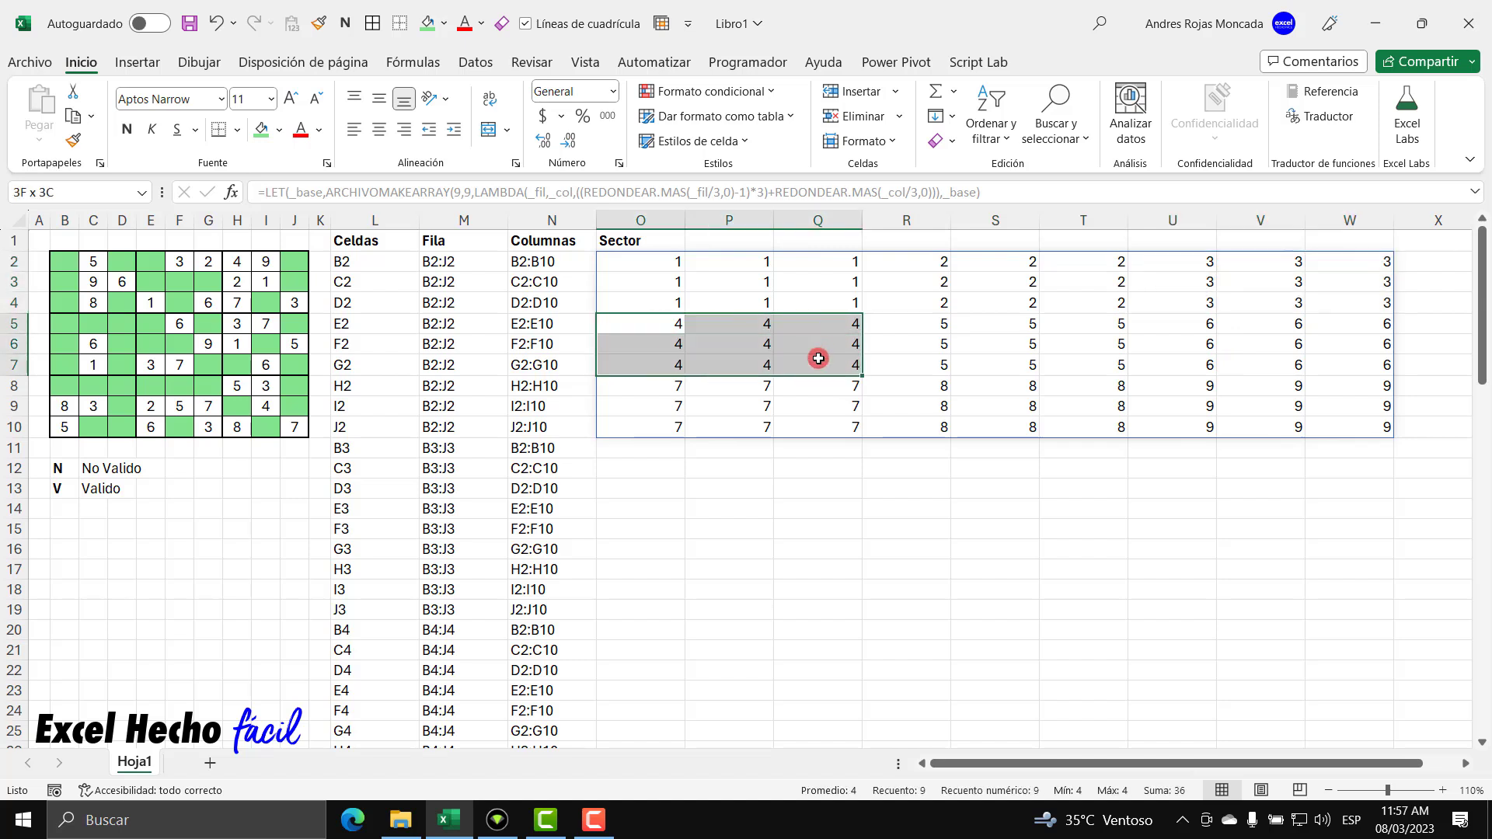
{"action": "left_click_drag", "start_coordinate": [929, 328], "coordinate": [1089, 357]}
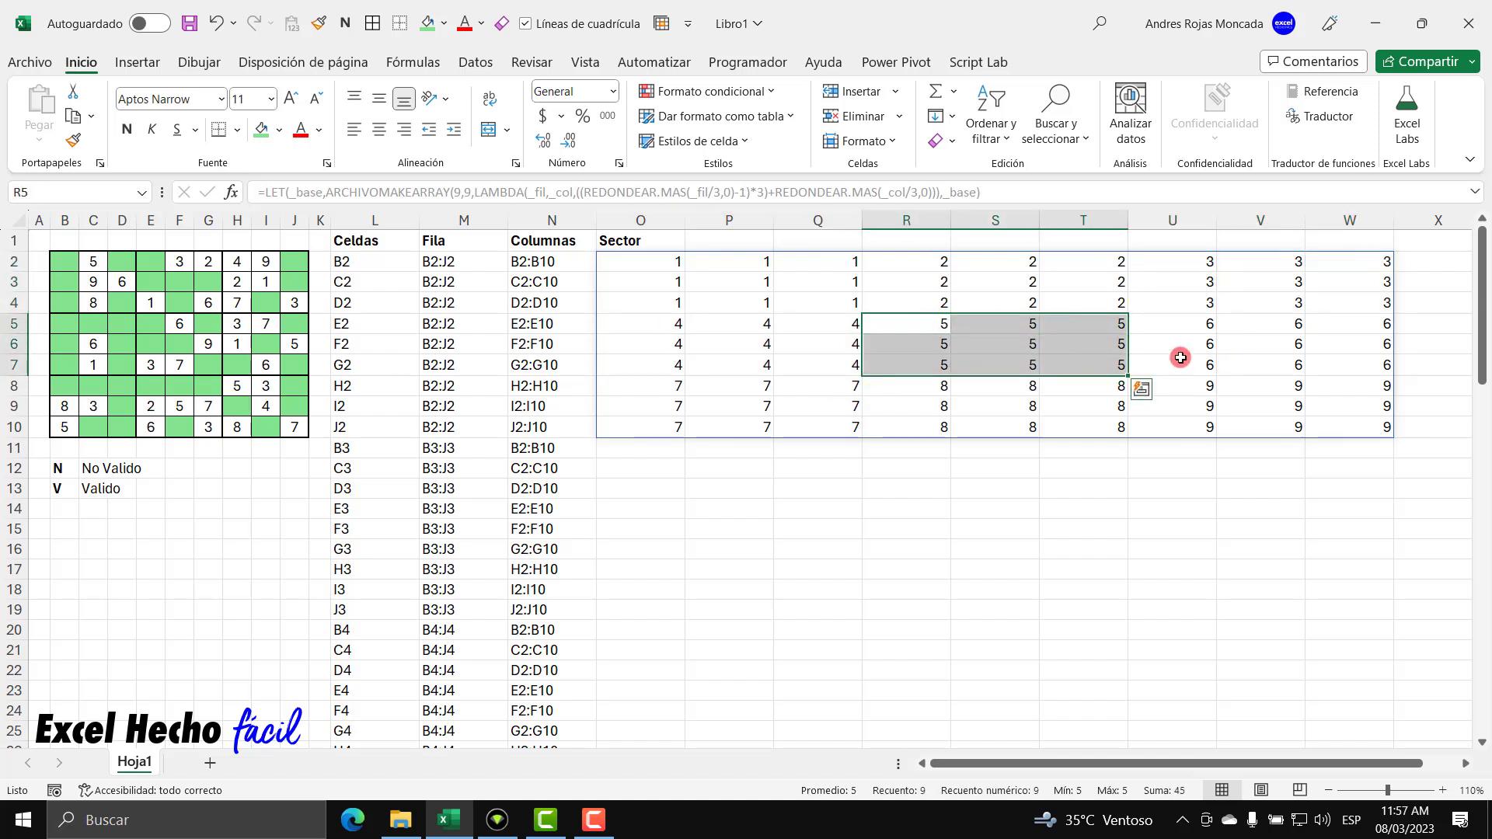
{"action": "left_click_drag", "start_coordinate": [1176, 323], "coordinate": [1361, 364]}
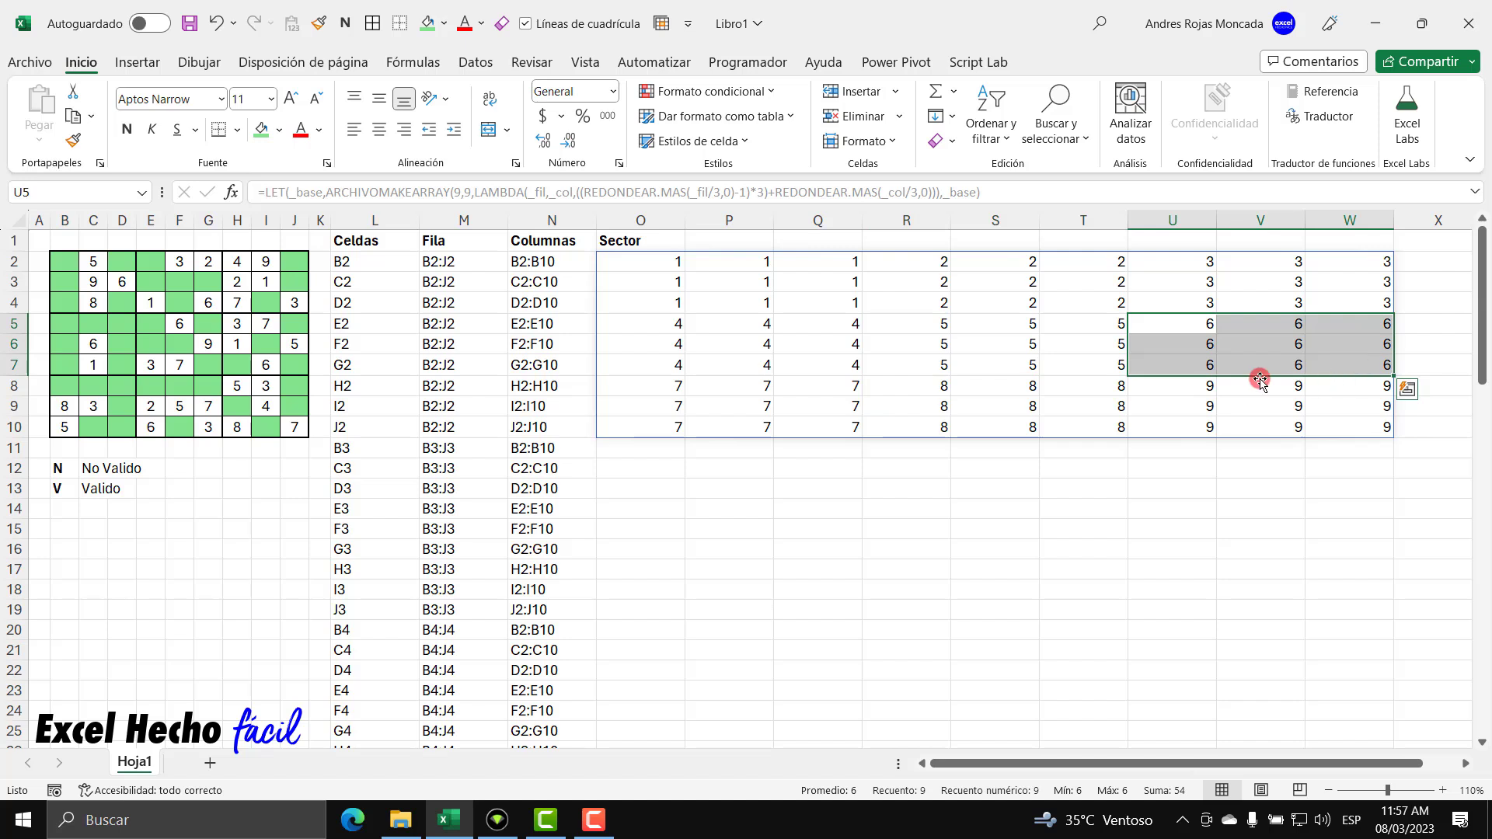
{"action": "left_click_drag", "start_coordinate": [620, 386], "coordinate": [816, 426]}
{"action": "left_click_drag", "start_coordinate": [925, 385], "coordinate": [1089, 409]}
{"action": "left_click_drag", "start_coordinate": [1173, 389], "coordinate": [1332, 423]}
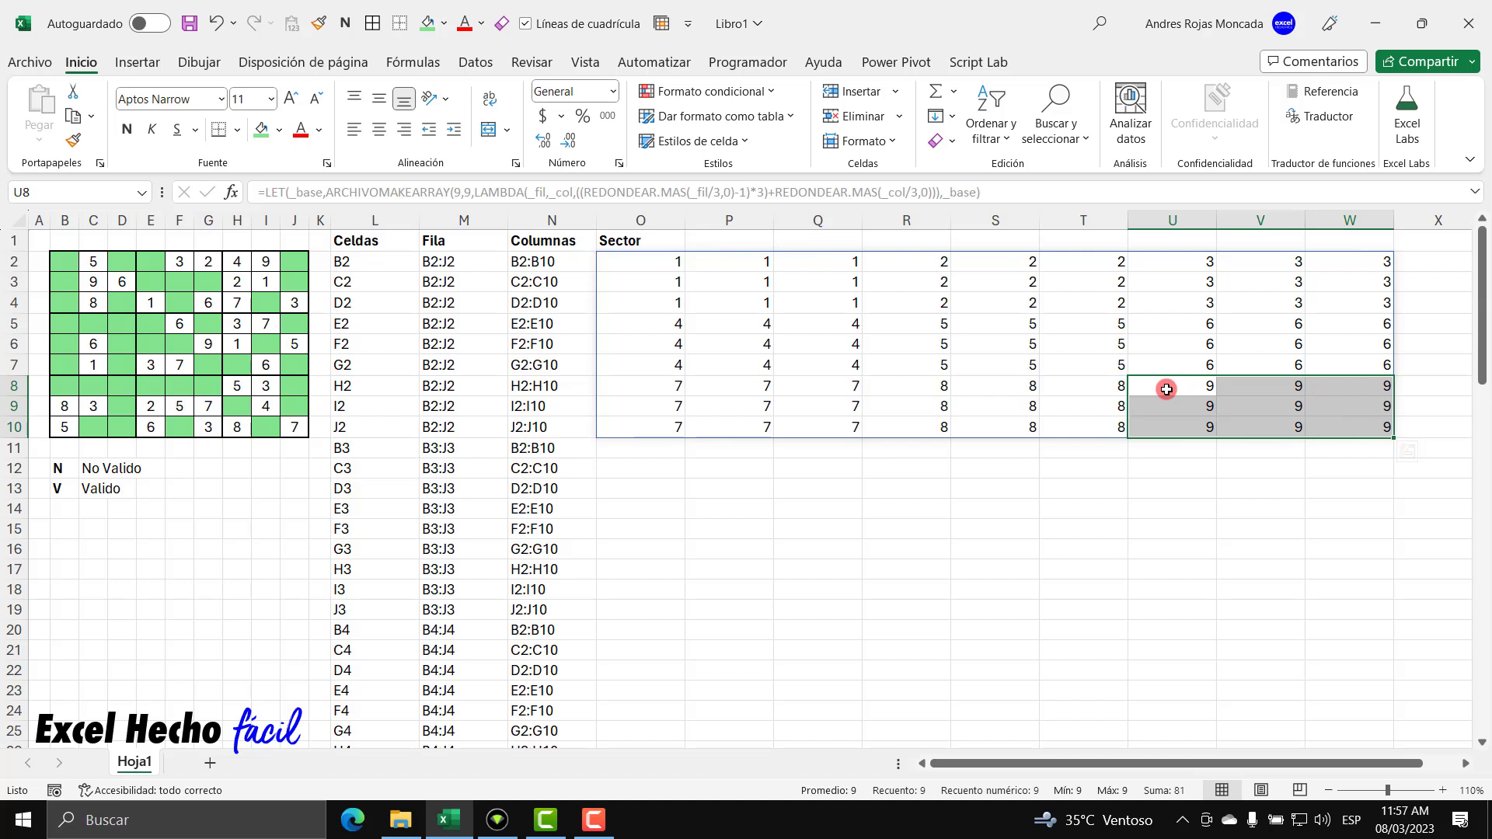
Reopen the O2 formula and remove the closing ,_base) after the ARCHIVOMAKEARRAY expression
{"action": "left_click", "coordinate": [656, 263]}
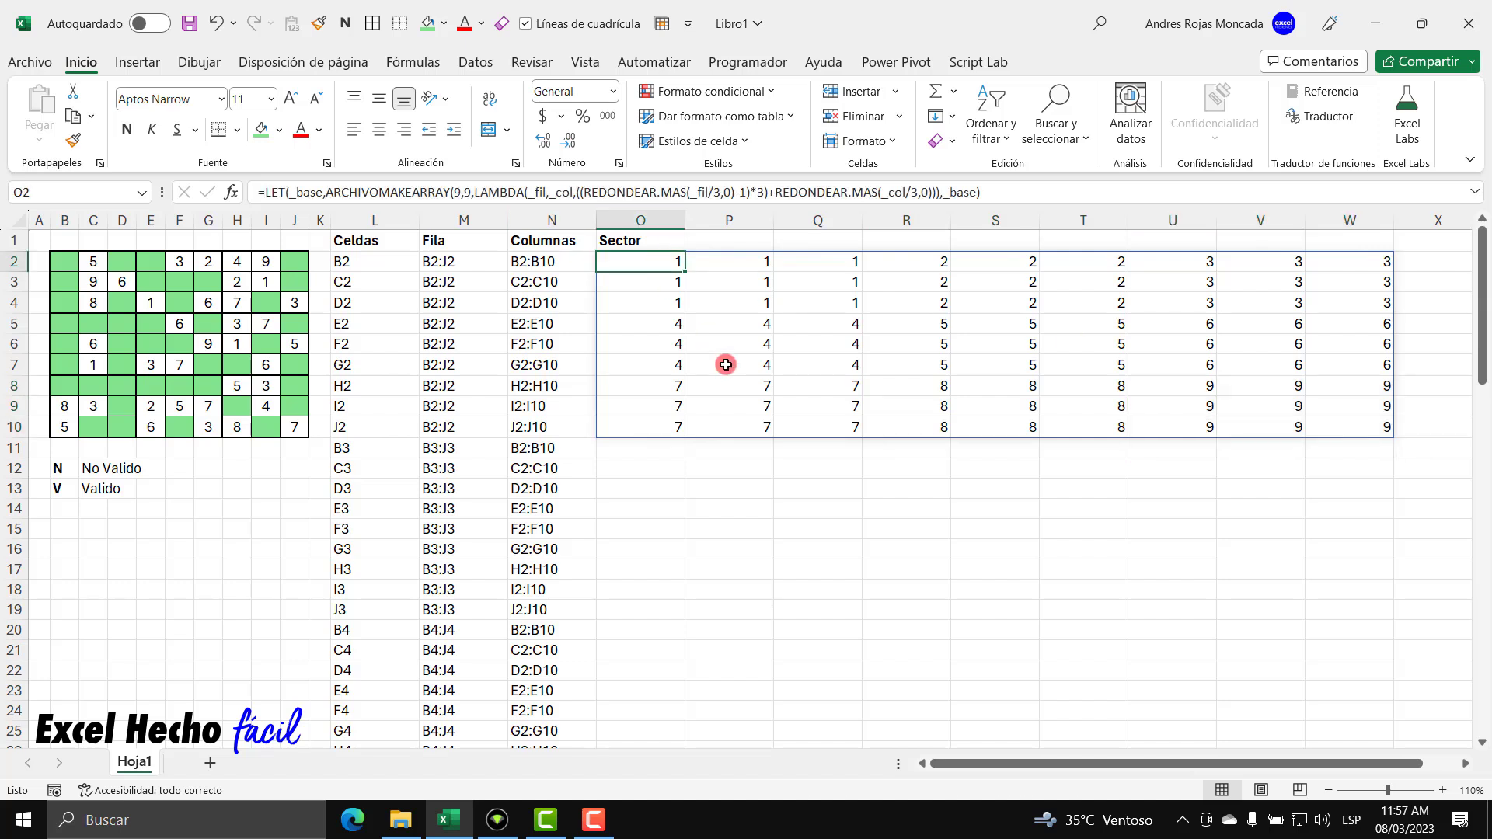
{"action": "key", "text": "F2"}
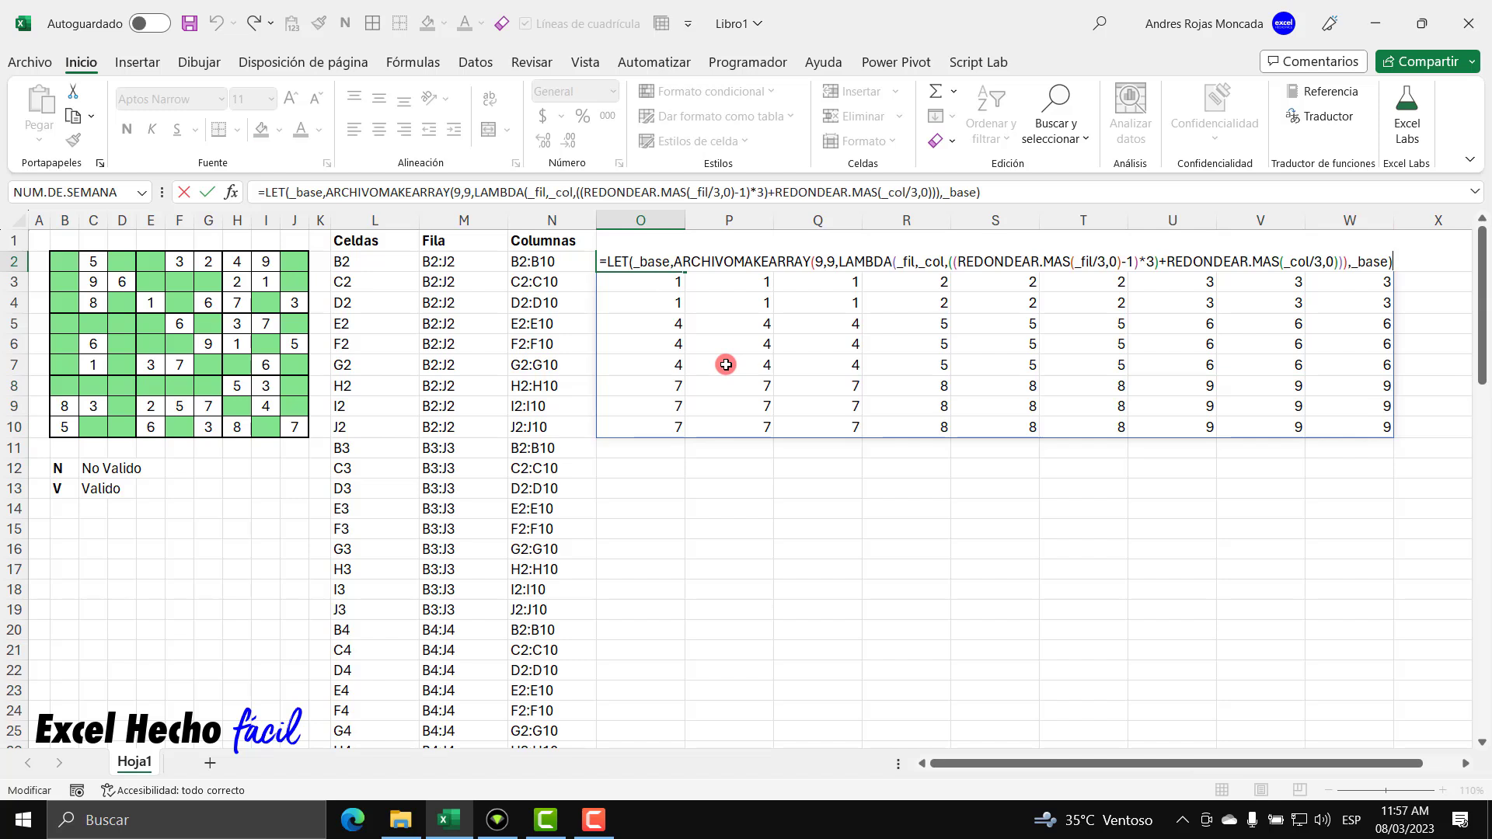
{"action": "key", "text": "BackSpace"}
{"action": "key", "text": "BackSpace"}
{"action": "key", "text": "BackSpace"}
{"action": "key", "text": "BackSpace"}
{"action": "key", "text": "BackSpace"}
{"action": "key", "text": "BackSpace"}
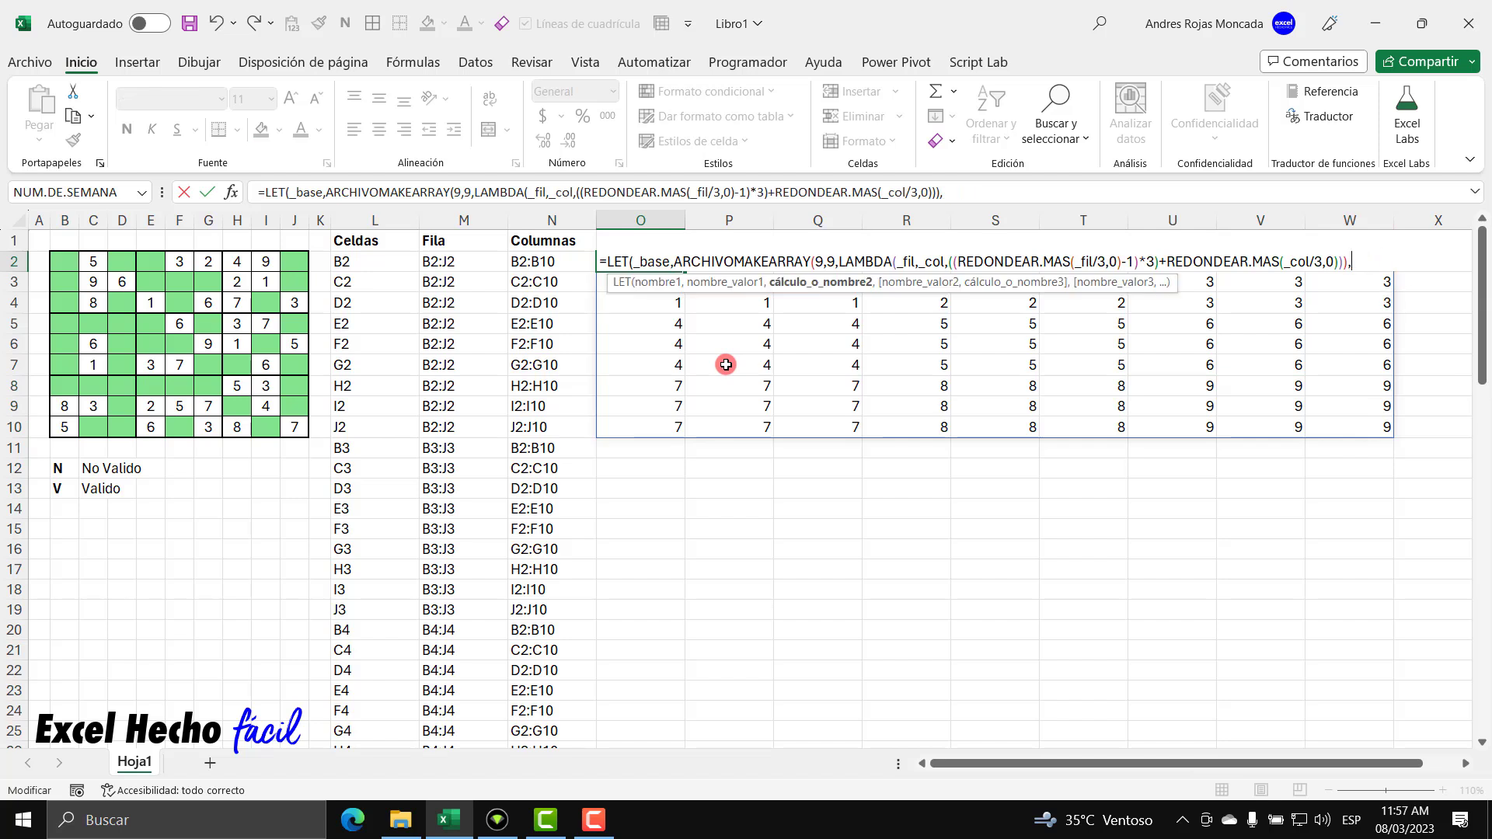
{"action": "key", "text": "BackSpace"}
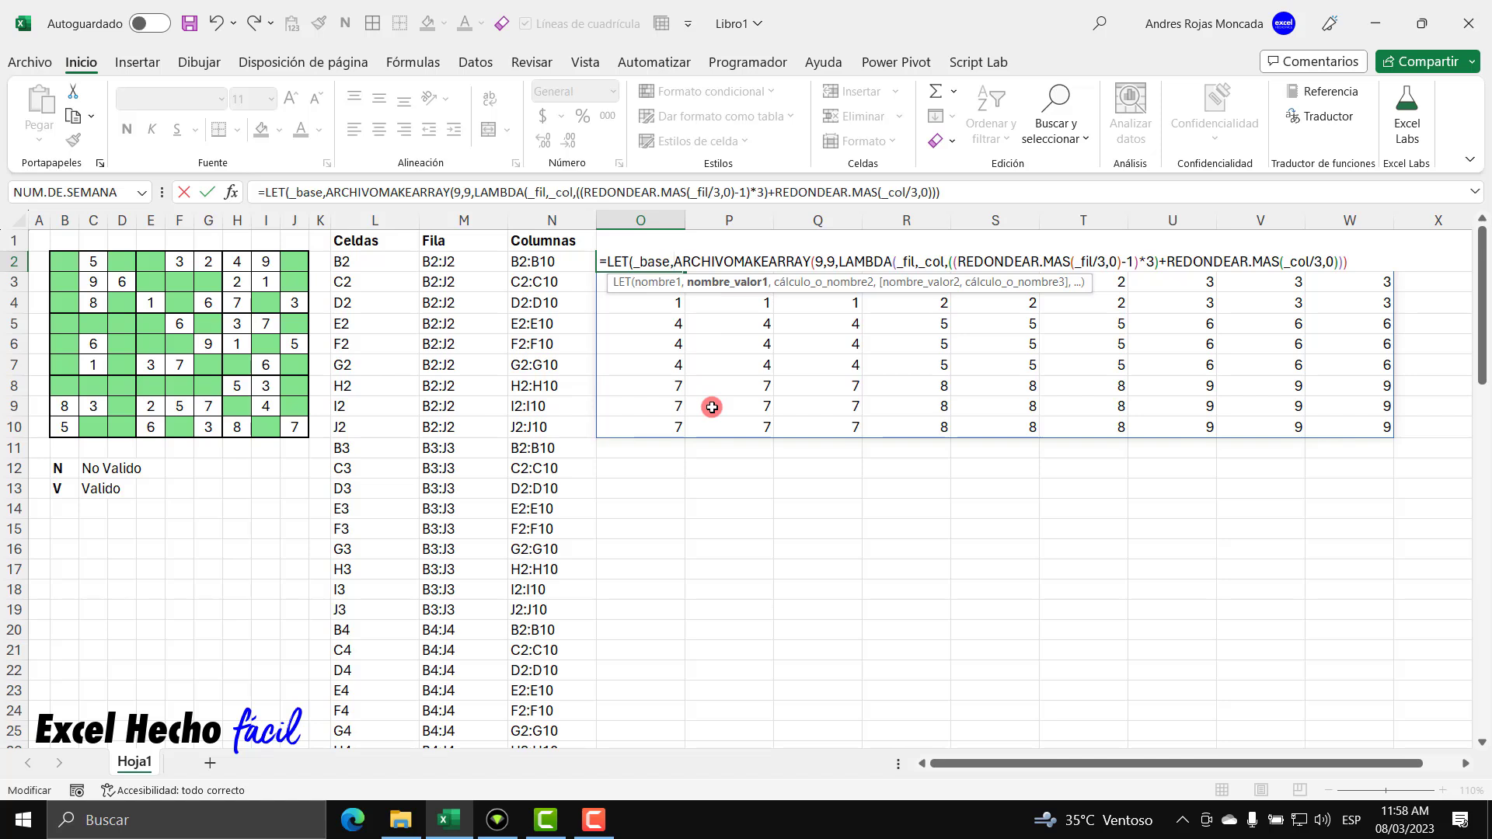
Wrap the ARCHIVOMAKEARRAY expression in ENCOL and finish the LET formula by returning _base on a new line
{"action": "type", "text": "en"}
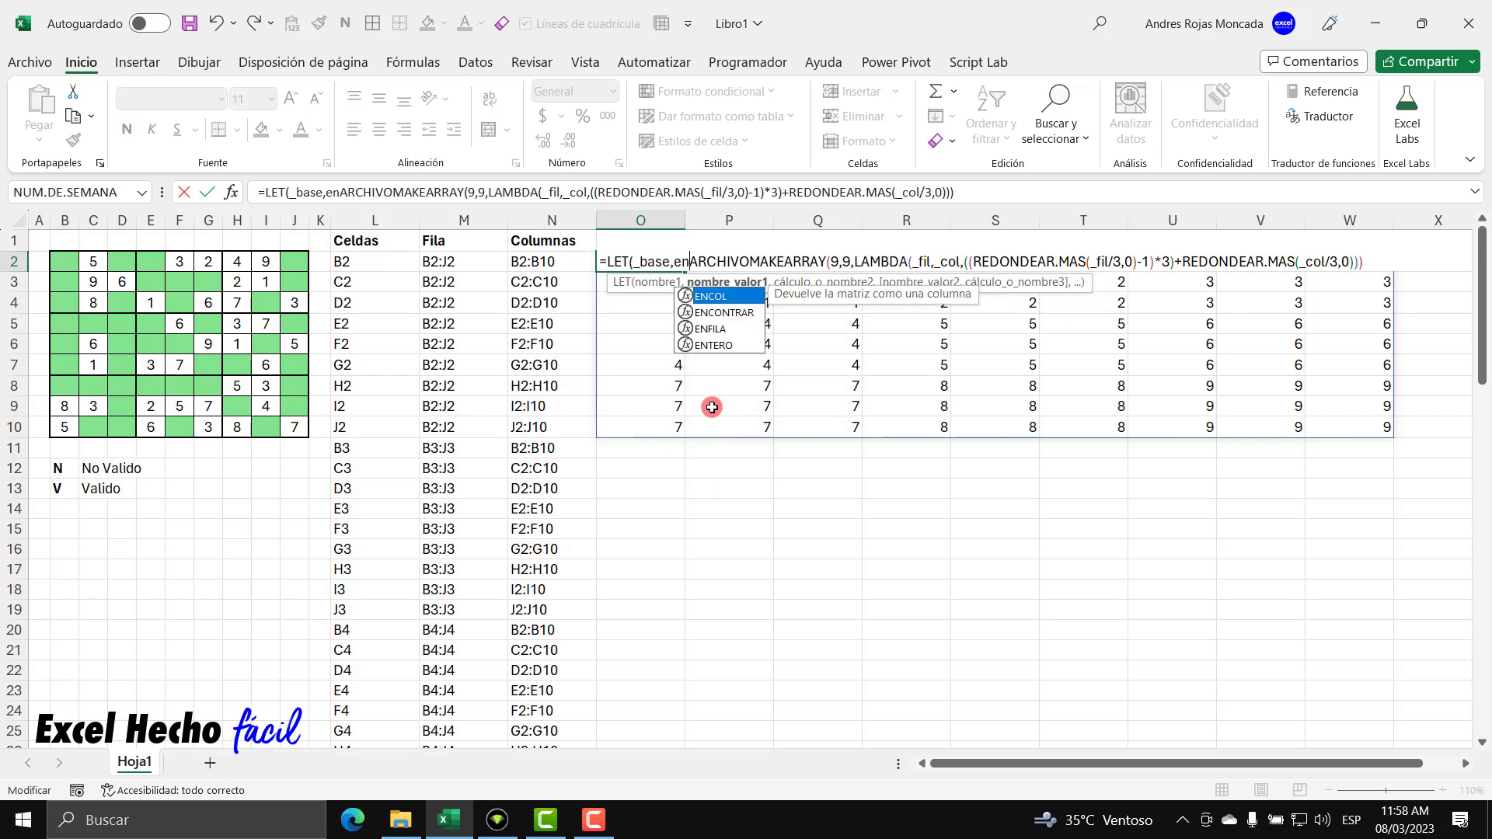
{"action": "key", "text": "Tab"}
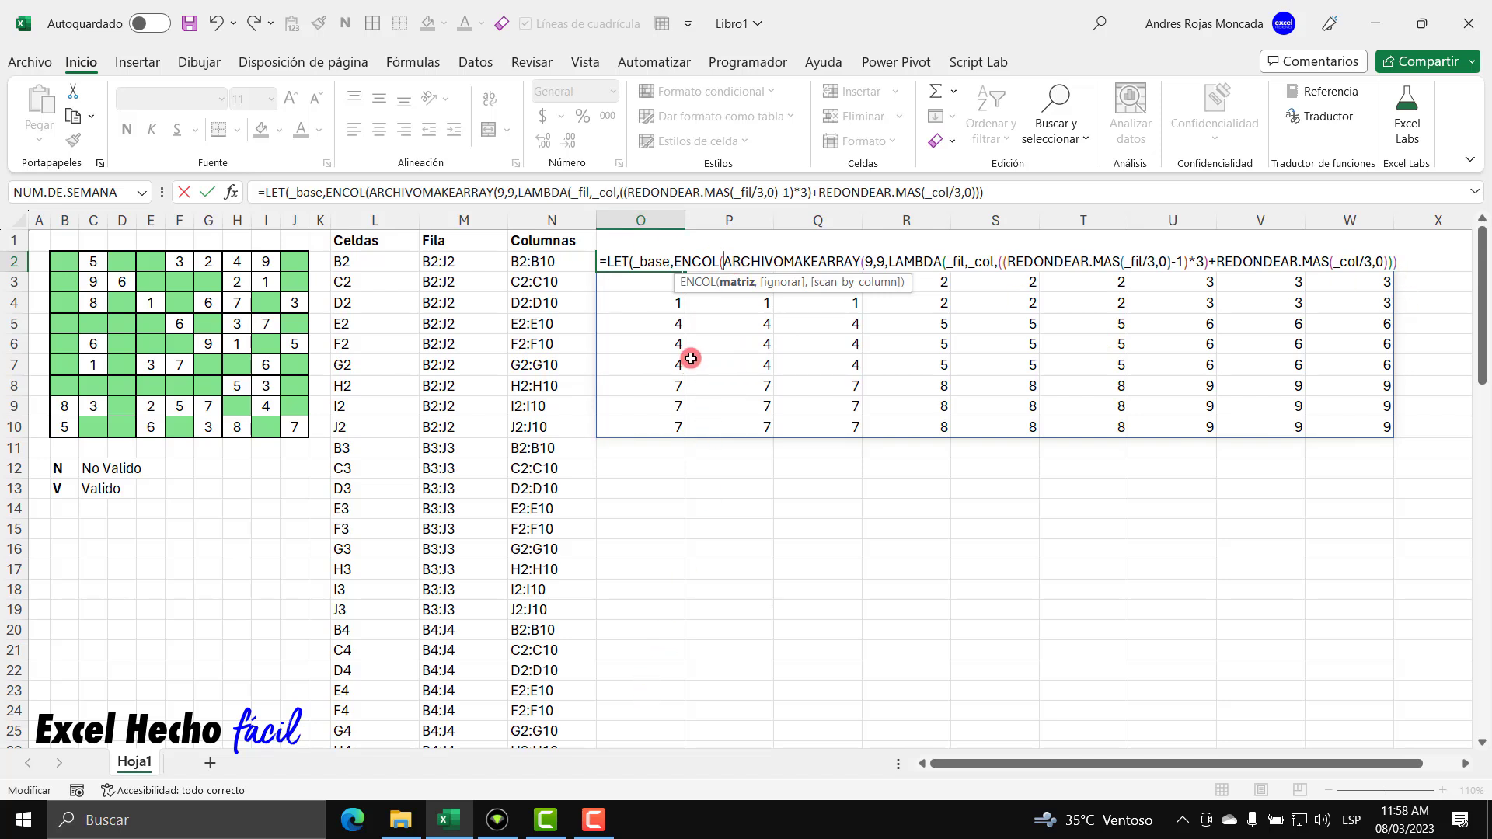
{"action": "left_click", "coordinate": [734, 289]}
{"action": "left_click", "coordinate": [1419, 261]}
{"action": "type", "text": "),"}
{"action": "key", "text": "alt+Return"}
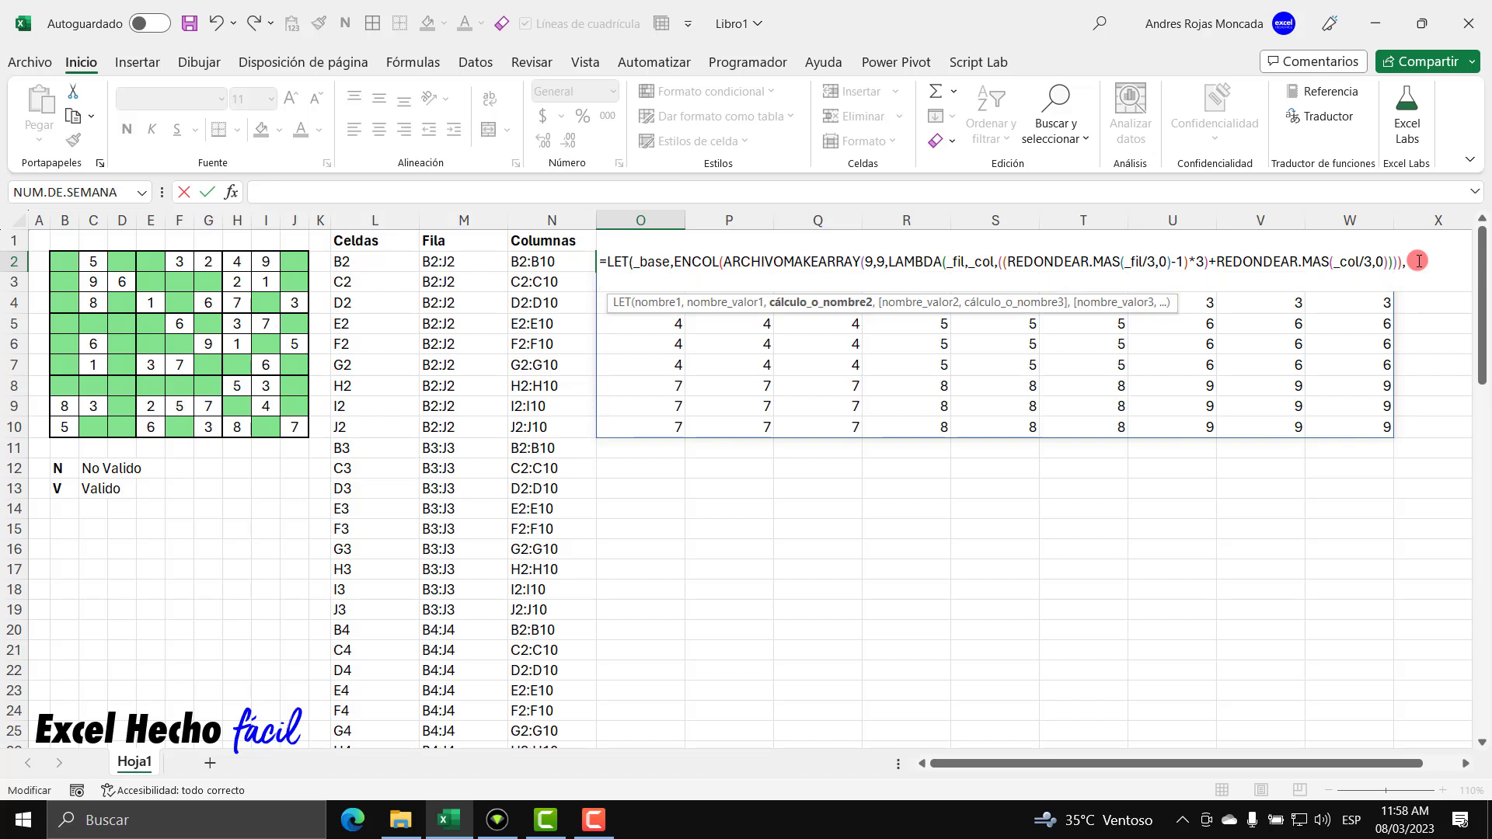
{"action": "type", "text": "_b"}
{"action": "key", "text": "Tab"}
{"action": "type", "text": ")"}
{"action": "key", "text": "Return"}
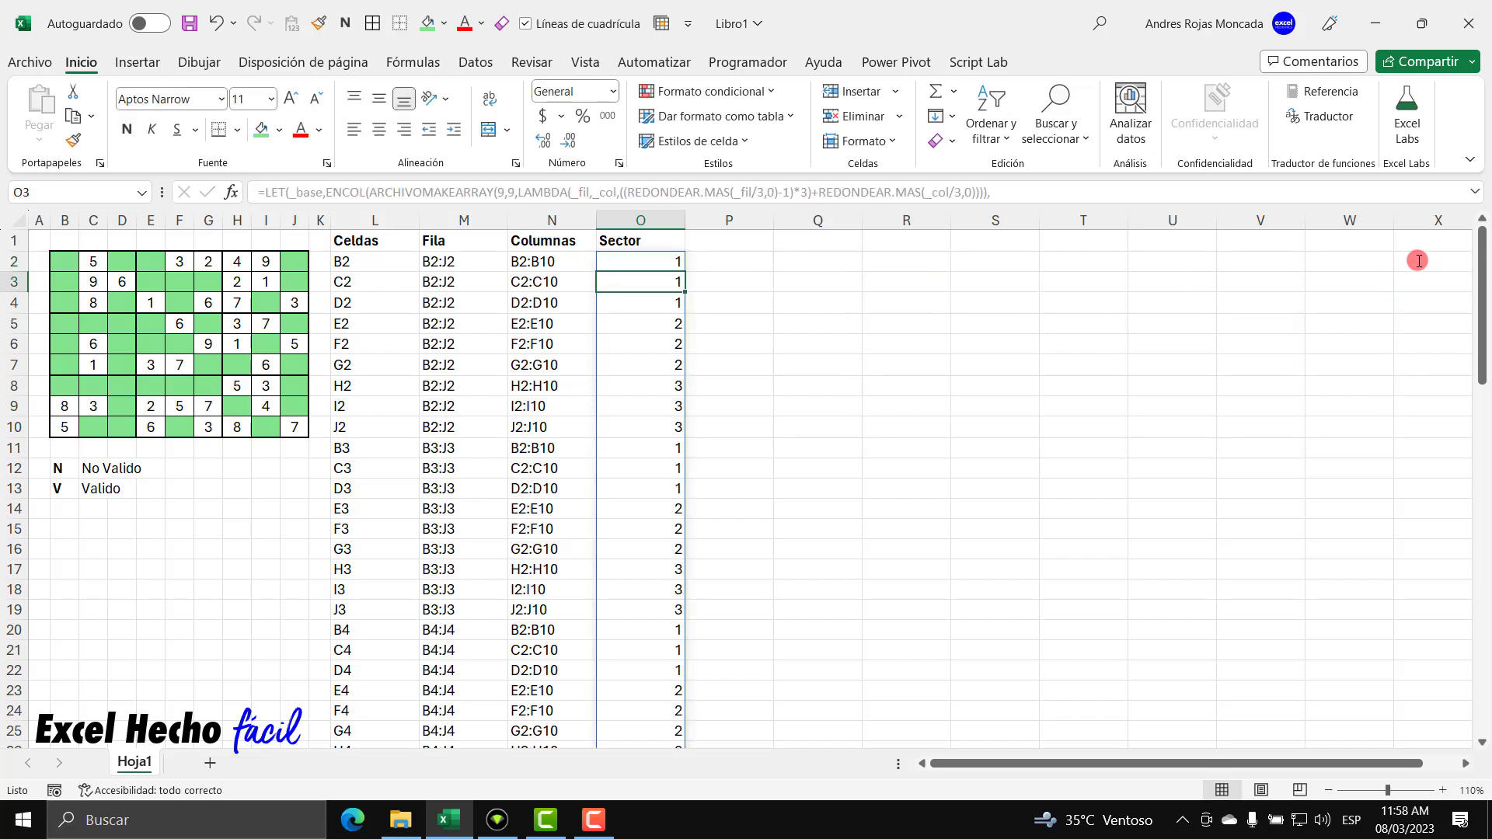
Review the full spilled Sector column from O2 down to row 82
{"action": "key", "text": "Up"}
{"action": "key", "text": "ctrl+shift+Down"}
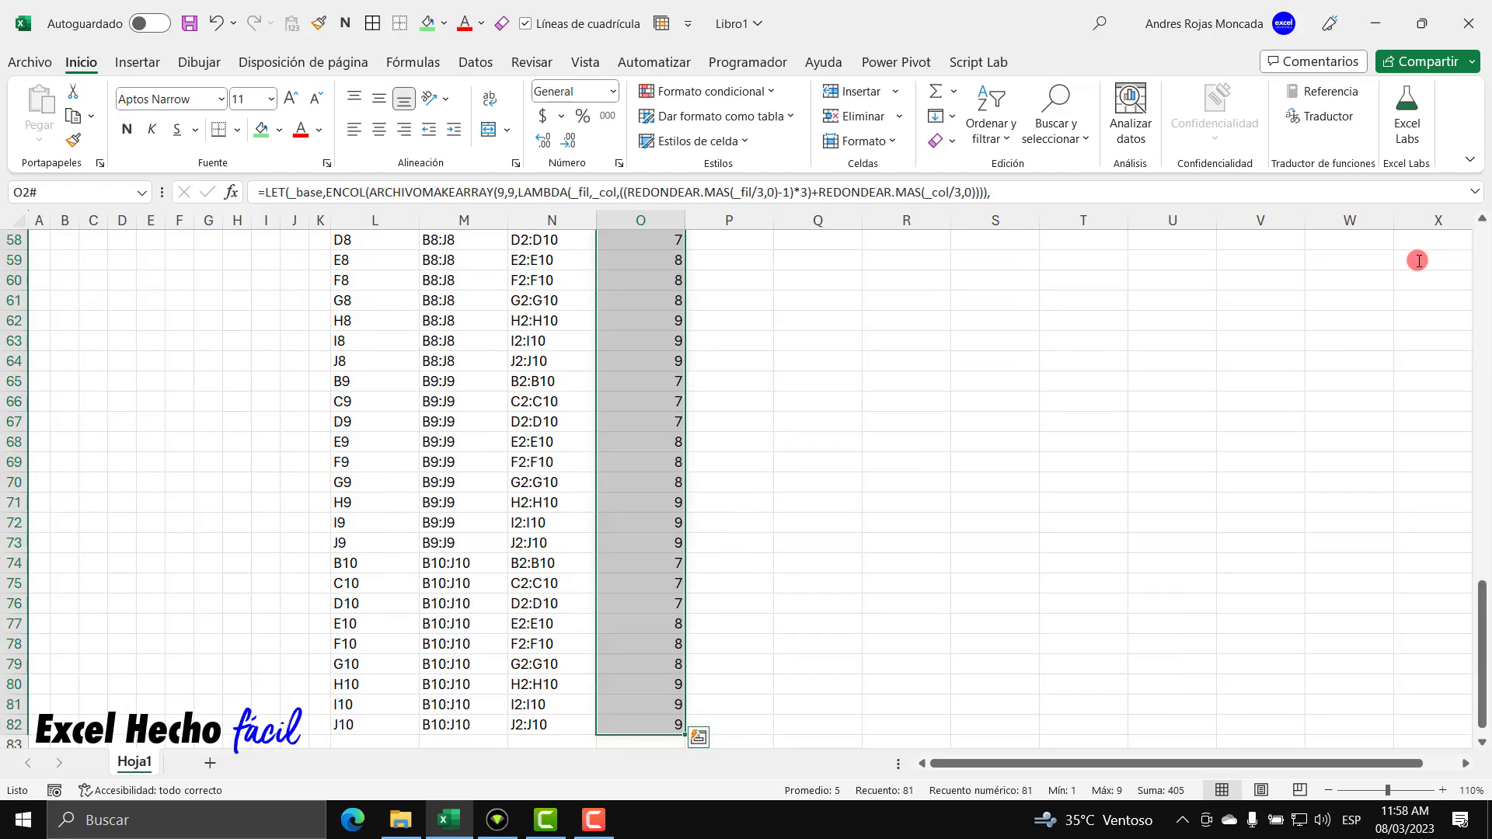
{"action": "key", "text": "ctrl+BackSpace"}
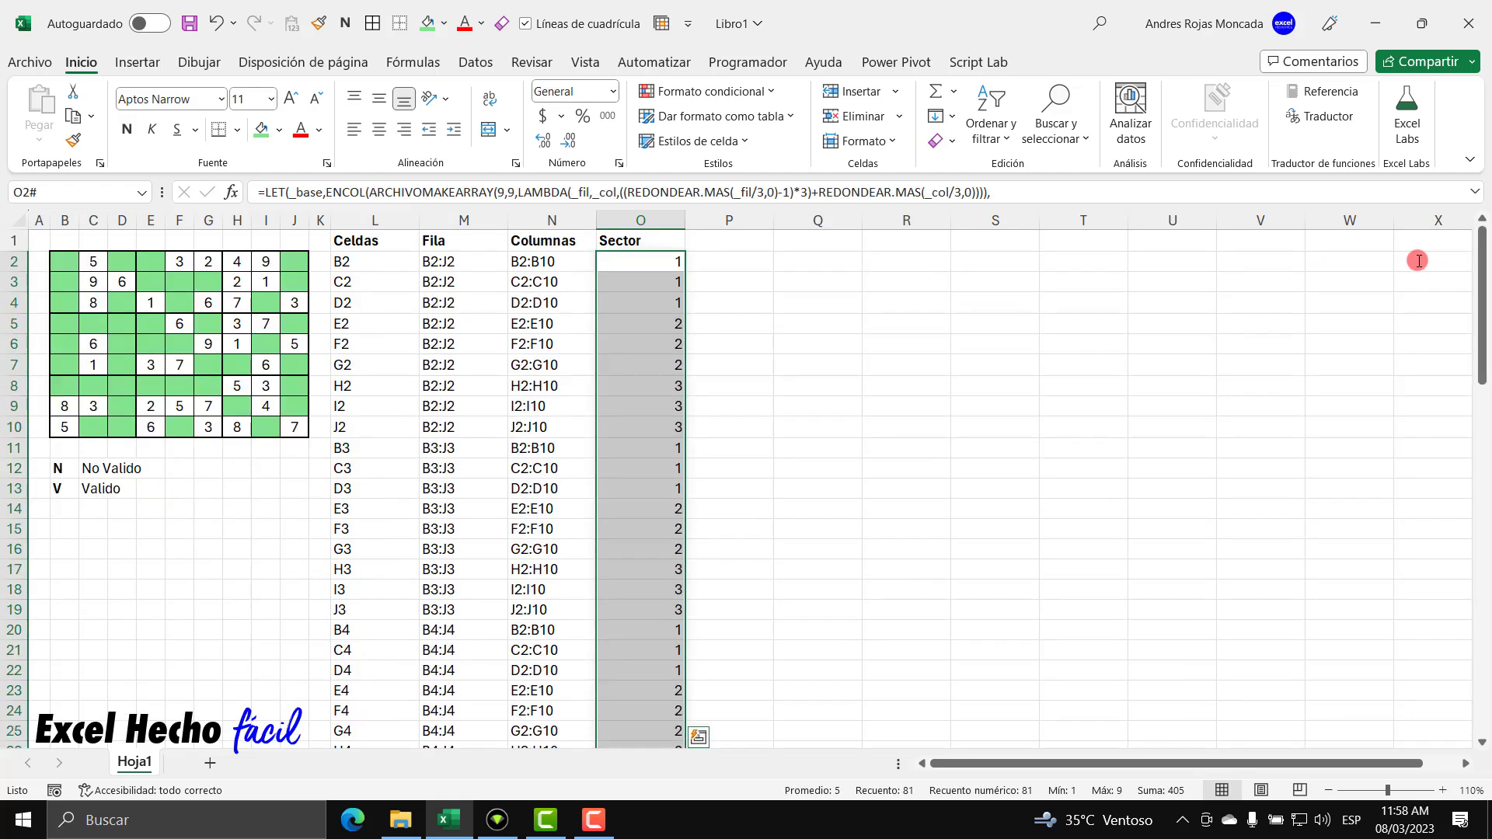
Compare the Celdas references for columns B to D in rows 2, 3 and 4 with their Sudoku cells and sector numbers
{"action": "left_click_drag", "start_coordinate": [345, 272], "coordinate": [336, 424]}
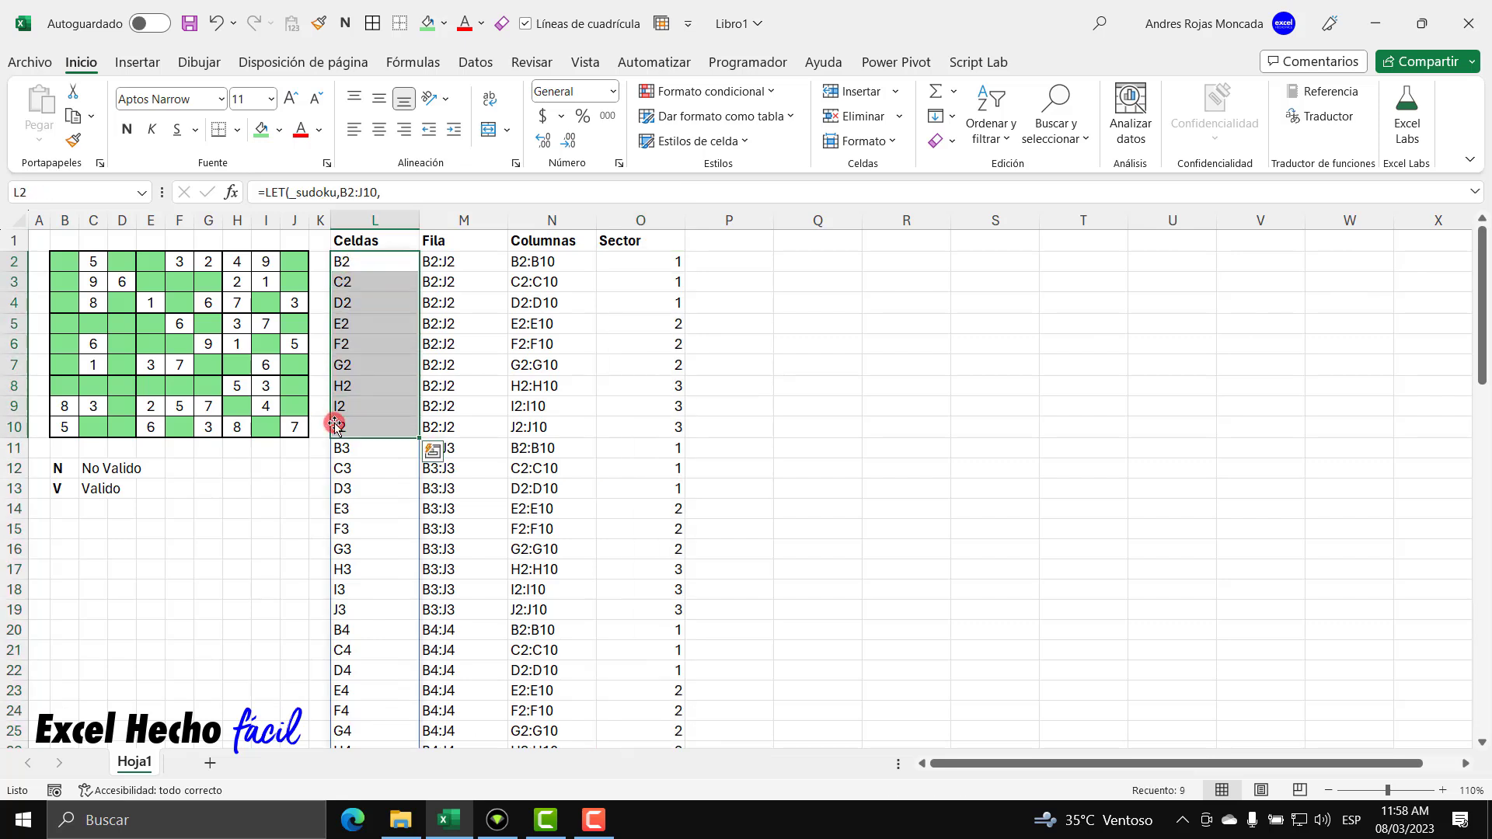
{"action": "left_click_drag", "start_coordinate": [637, 261], "coordinate": [638, 305]}
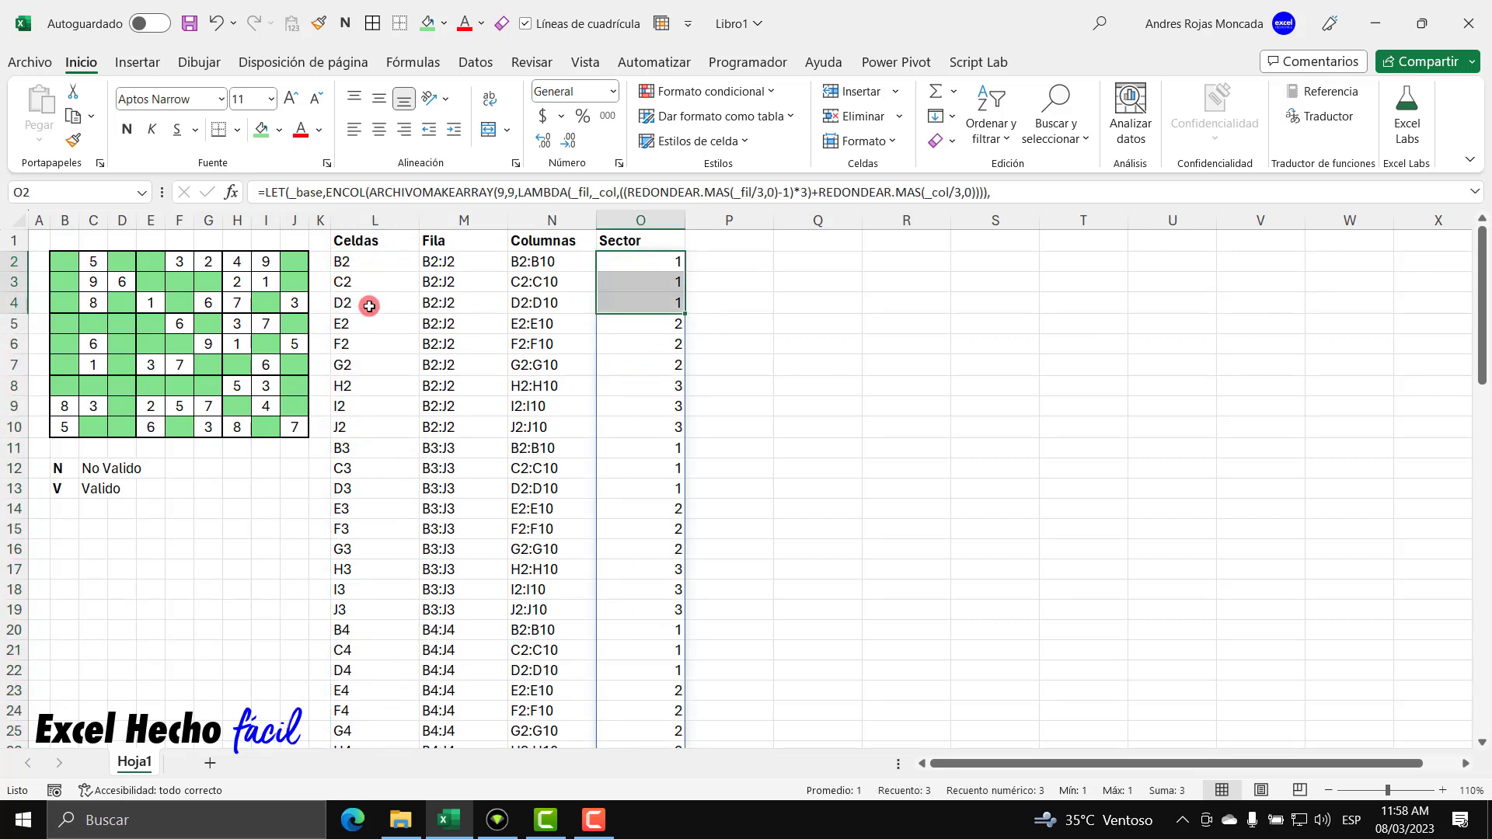
{"action": "left_click_drag", "start_coordinate": [63, 263], "coordinate": [120, 265]}
{"action": "left_click_drag", "start_coordinate": [657, 261], "coordinate": [651, 298]}
{"action": "left_click_drag", "start_coordinate": [360, 449], "coordinate": [358, 490]}
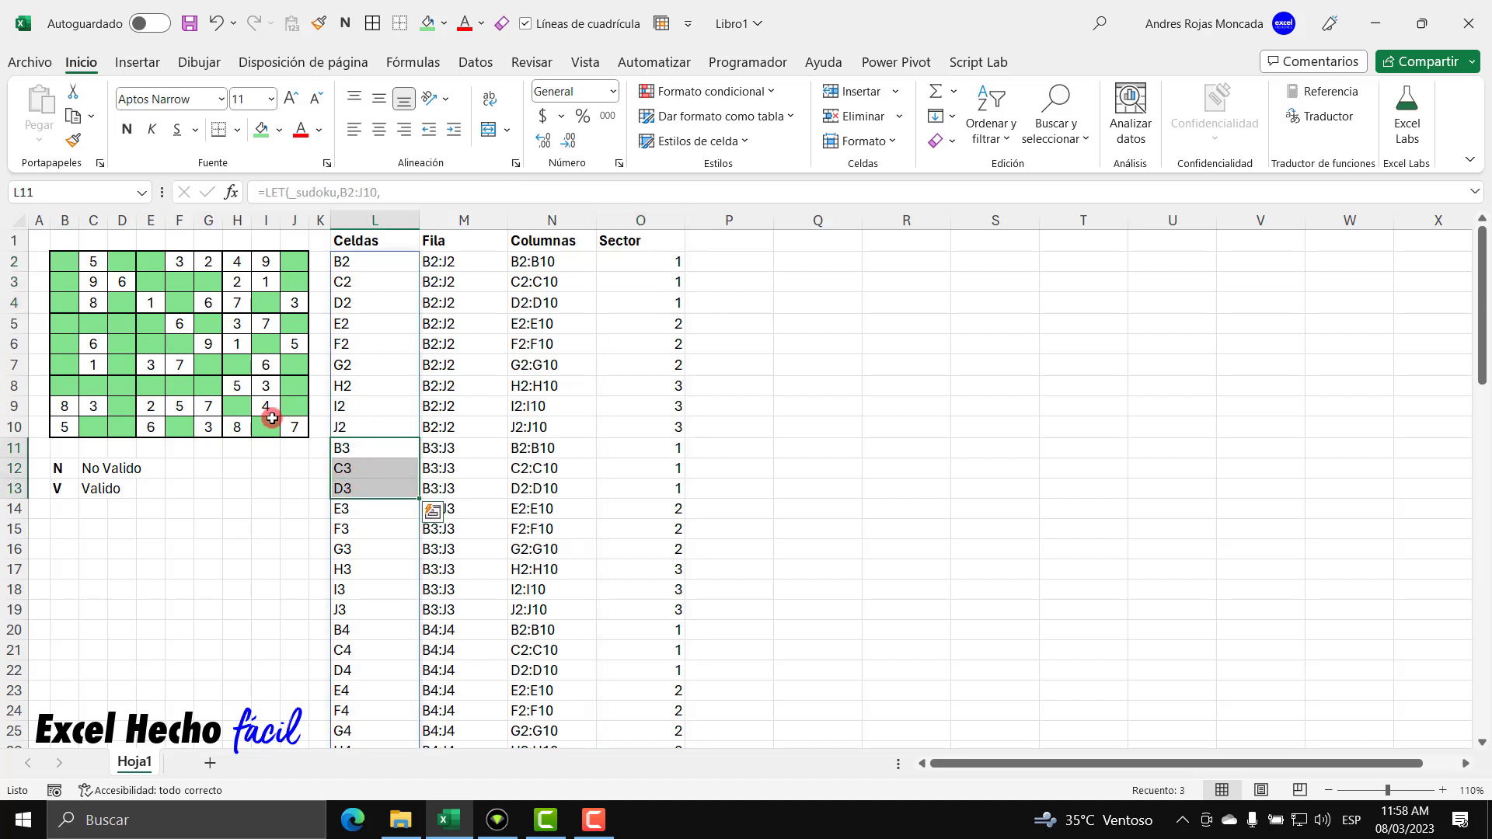
{"action": "left_click_drag", "start_coordinate": [66, 281], "coordinate": [115, 281]}
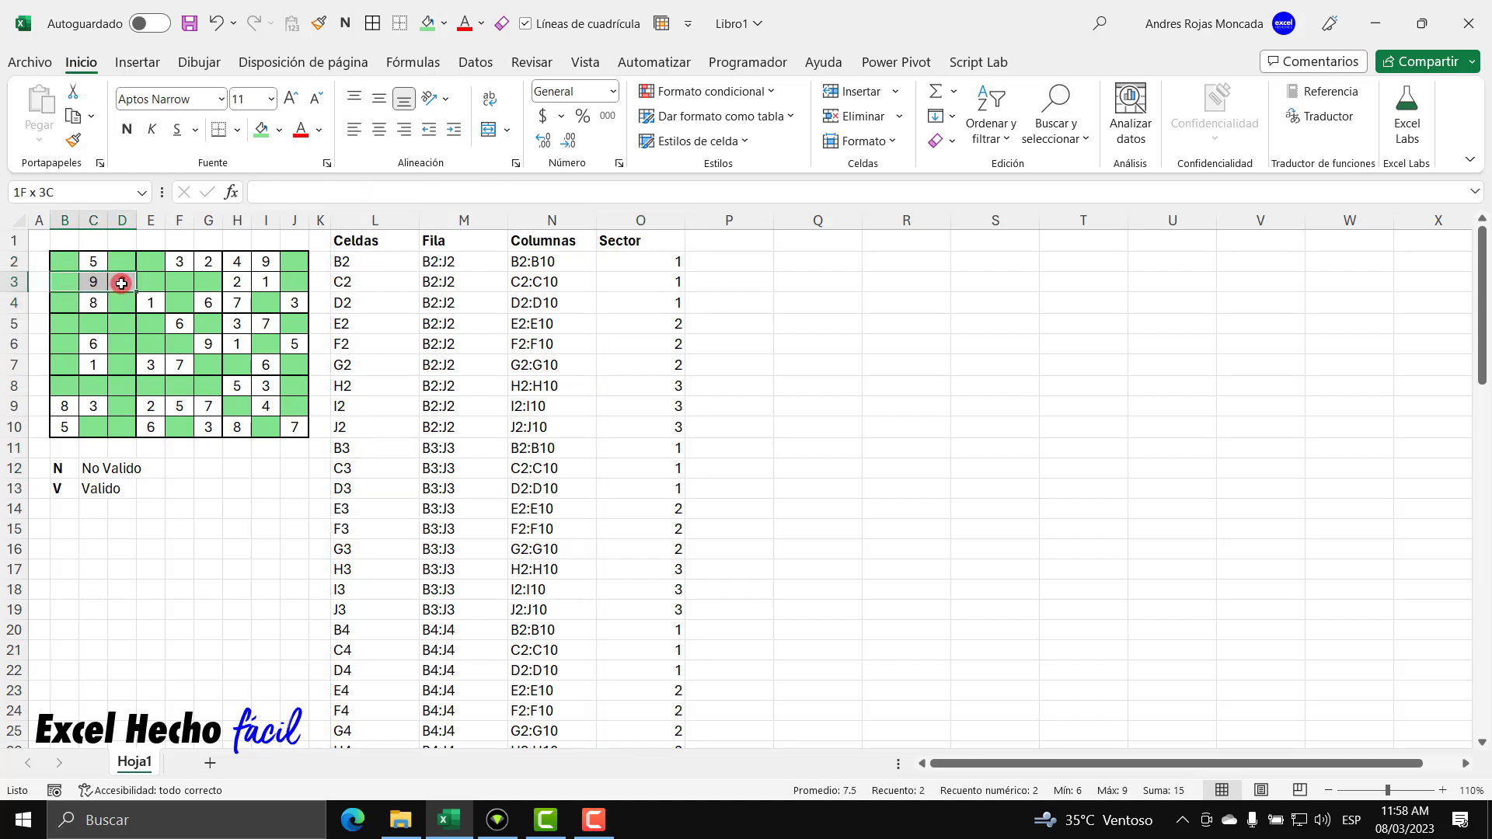
{"action": "left_click_drag", "start_coordinate": [660, 449], "coordinate": [657, 487]}
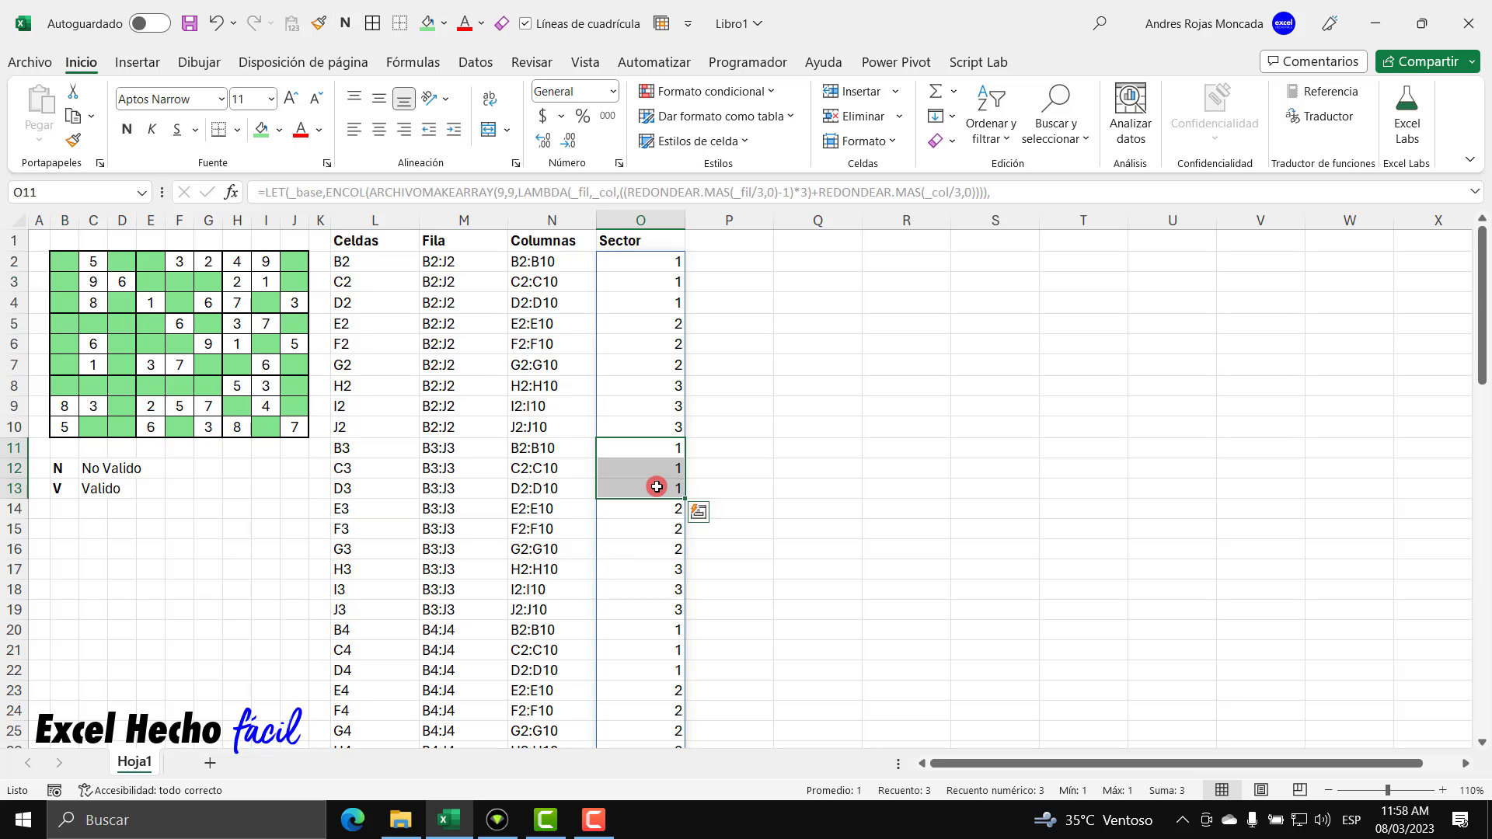
{"action": "left_click_drag", "start_coordinate": [347, 628], "coordinate": [347, 670]}
{"action": "left_click_drag", "start_coordinate": [73, 310], "coordinate": [134, 305]}
{"action": "left_click_drag", "start_coordinate": [649, 632], "coordinate": [651, 671]}
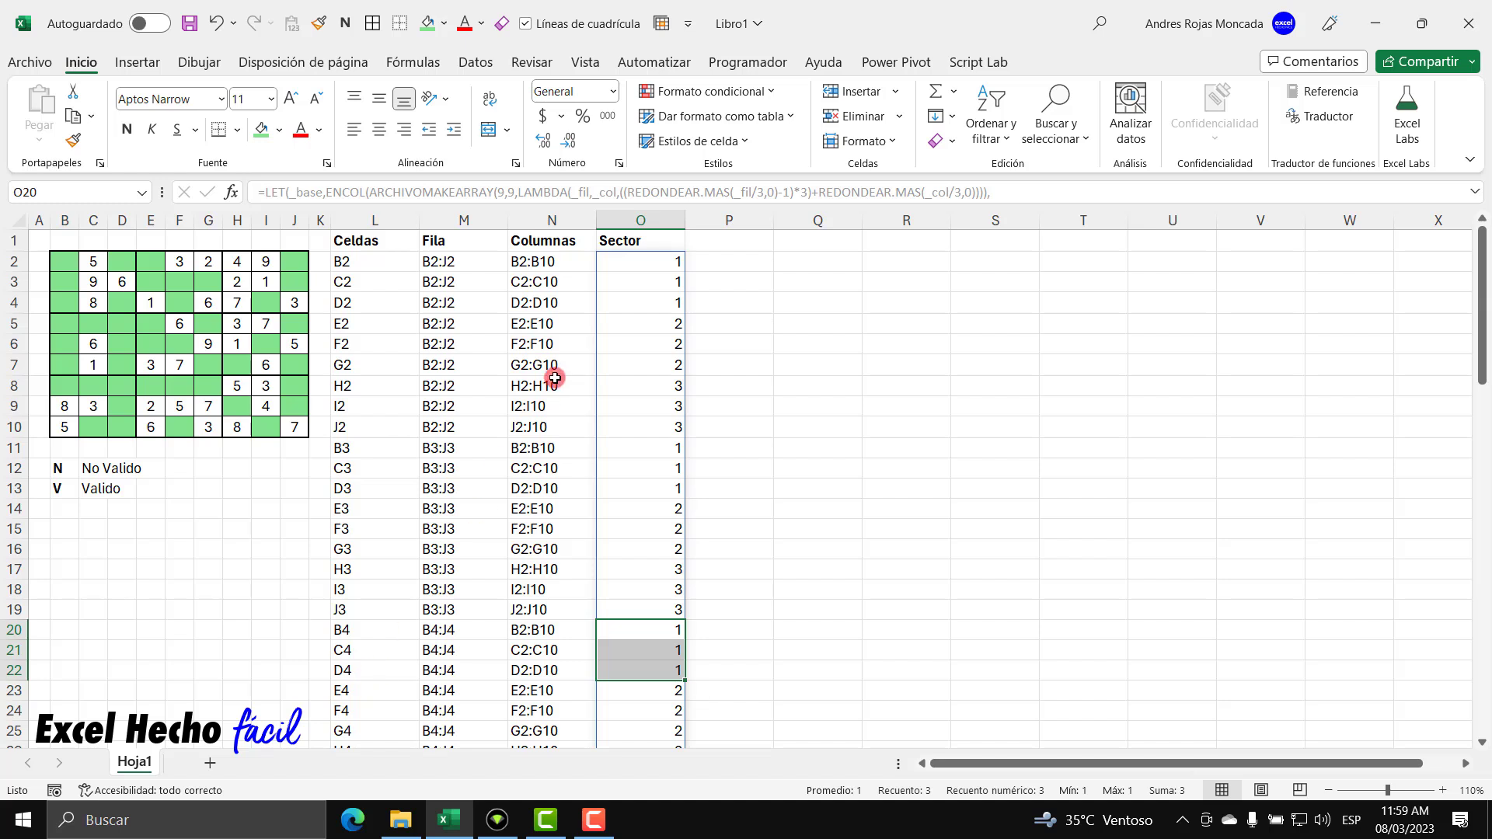
Reopen the O2 formula and remove _base) from its second line
{"action": "left_click", "coordinate": [640, 264]}
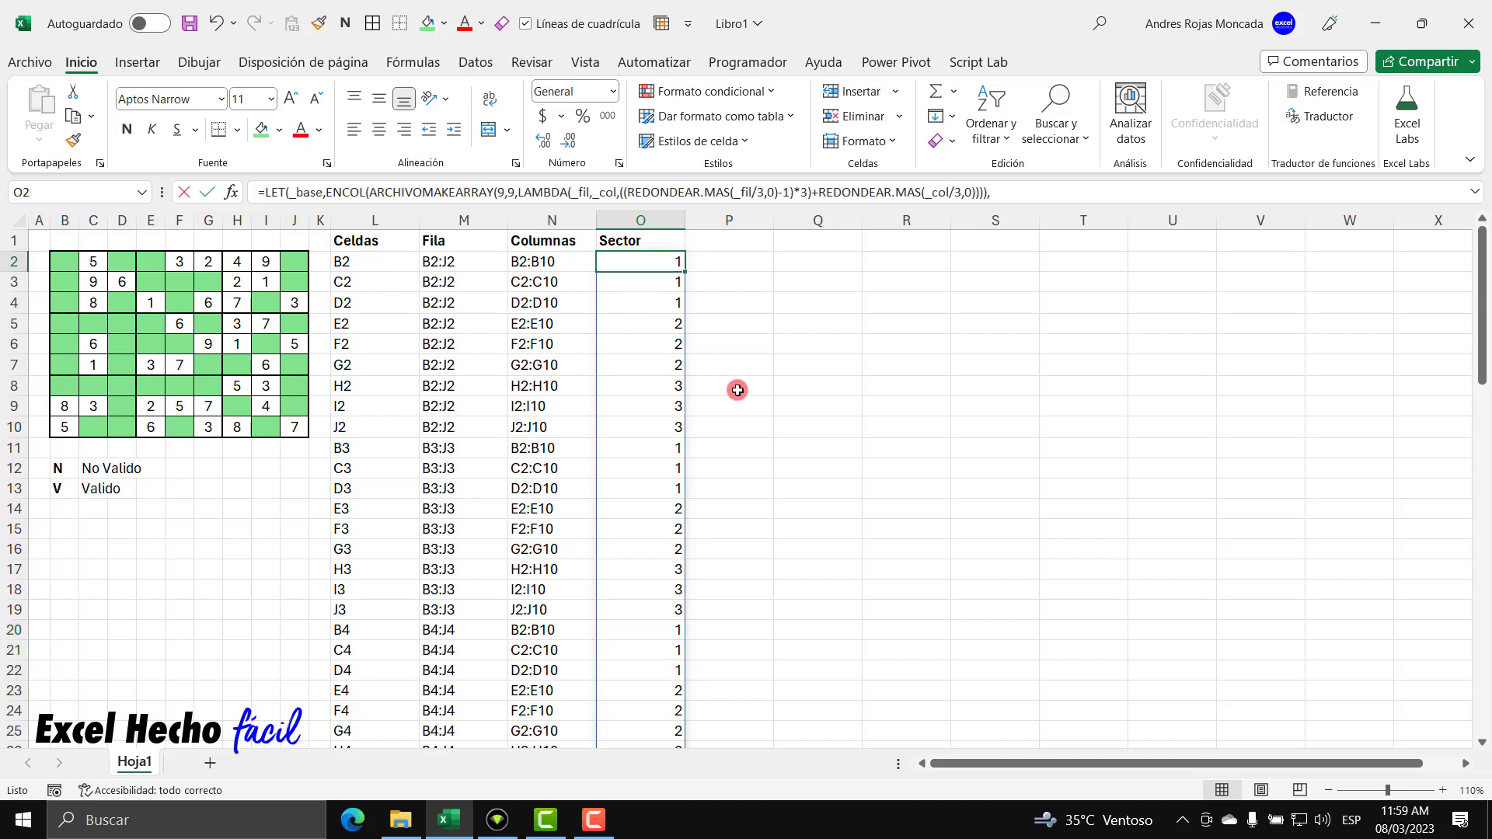
{"action": "key", "text": "F2"}
{"action": "key", "text": "BackSpace"}
{"action": "key", "text": "BackSpace"}
{"action": "key", "text": "BackSpace"}
{"action": "key", "text": "BackSpace"}
{"action": "key", "text": "BackSpace"}
{"action": "key", "text": "BackSpace"}
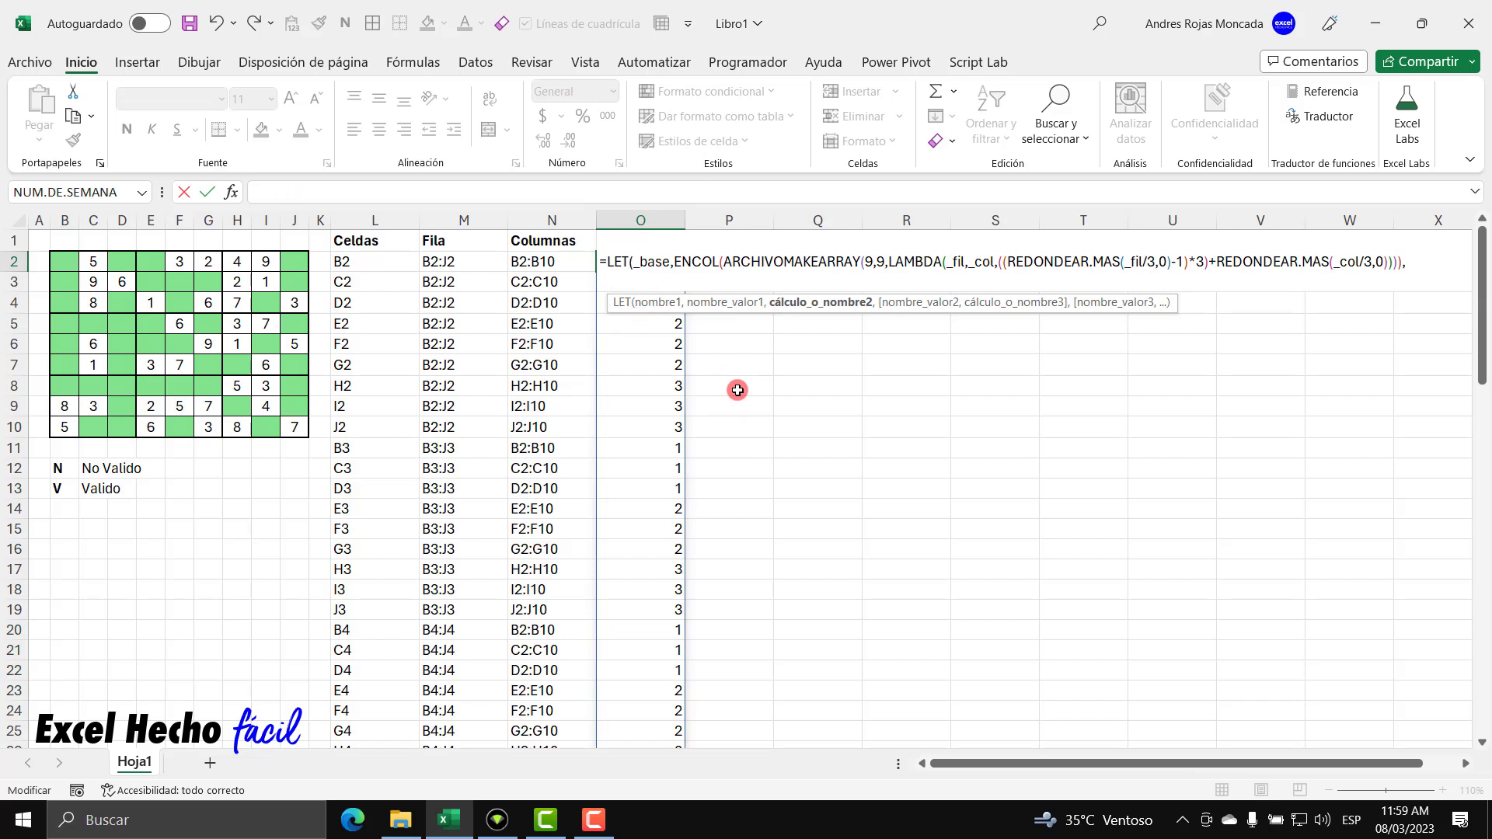
Start a MAP over _base on the second line of the O2 formula, with a LAMBDA whose parameter is _bas
{"action": "type", "text": "map"}
{"action": "key", "text": "Tab"}
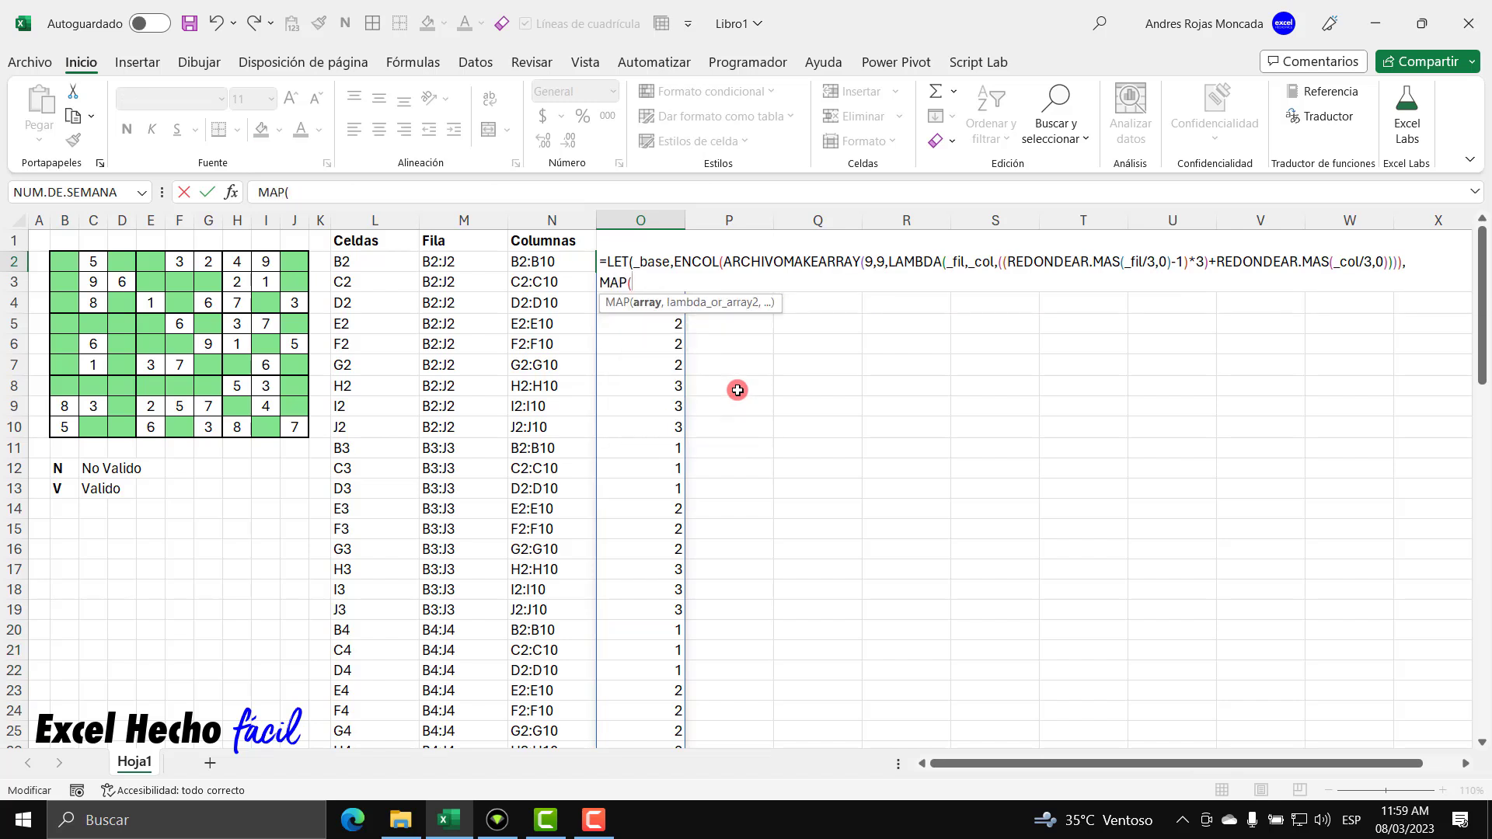
{"action": "type", "text": "_"}
{"action": "key", "text": "Tab"}
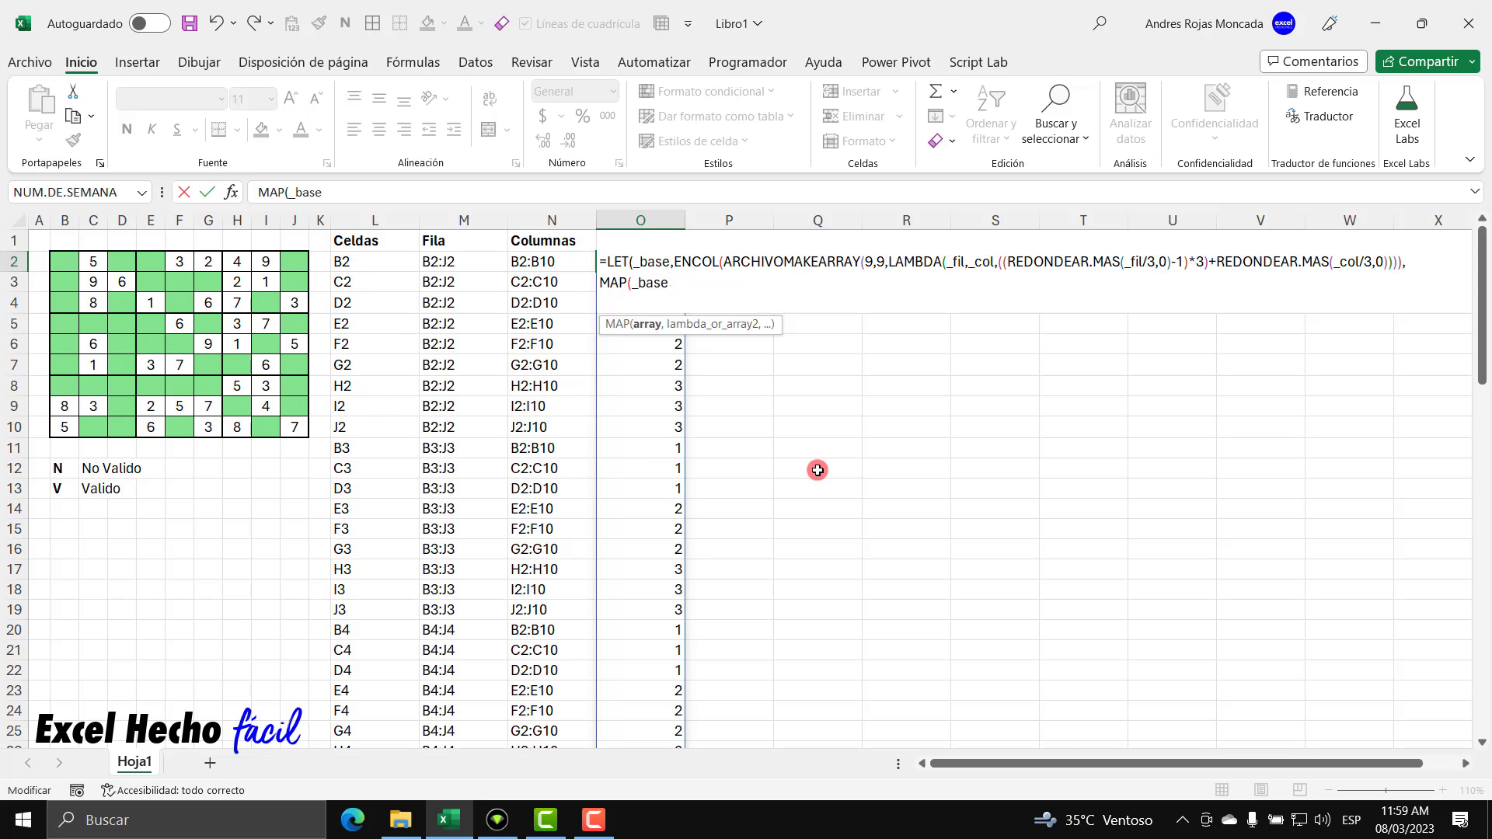
{"action": "type", "text": ",LAMBDA("}
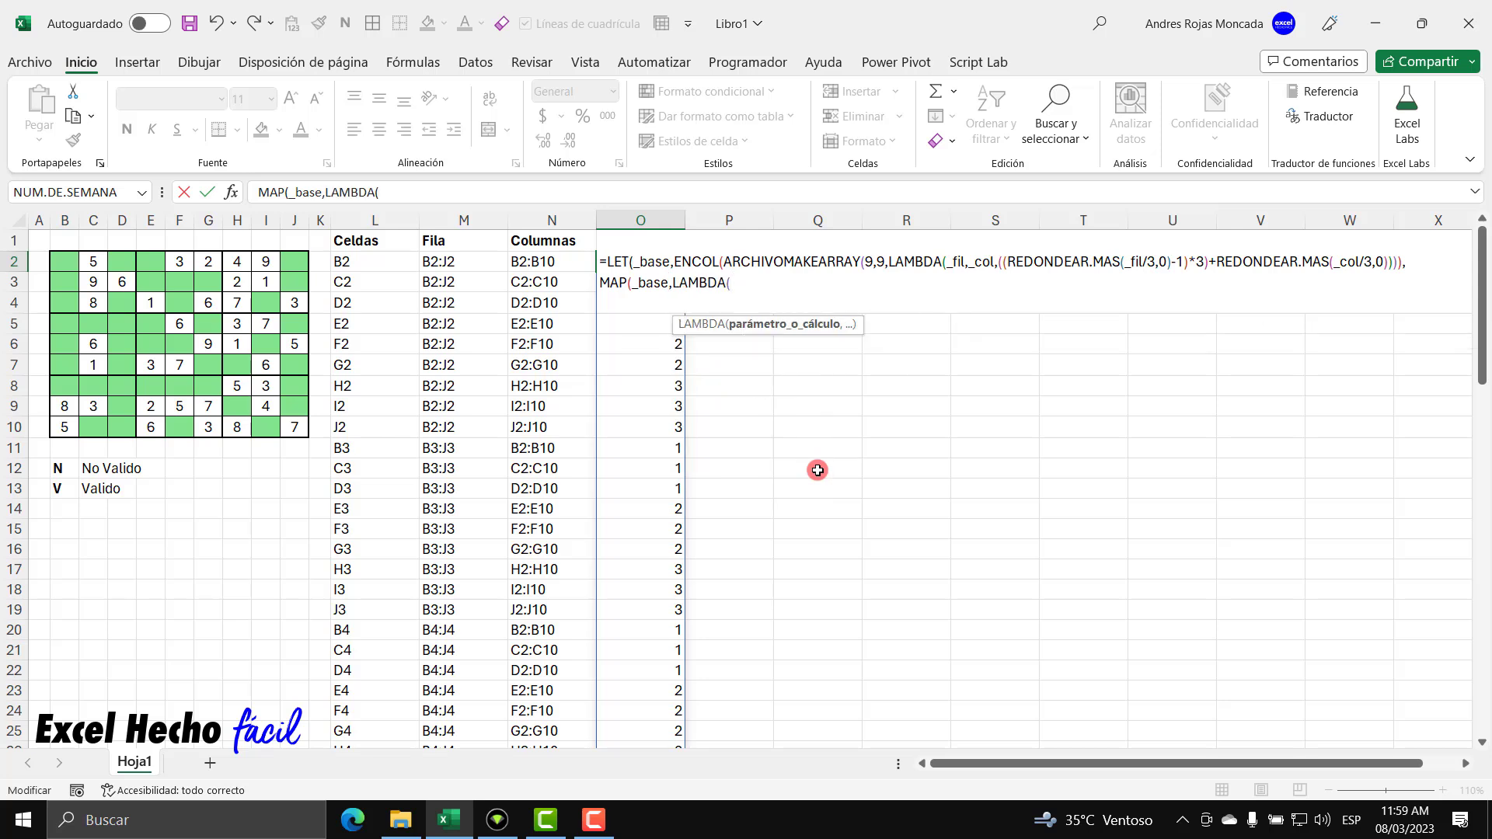
{"action": "type", "text": "_bas"}
{"action": "type", "text": ","}
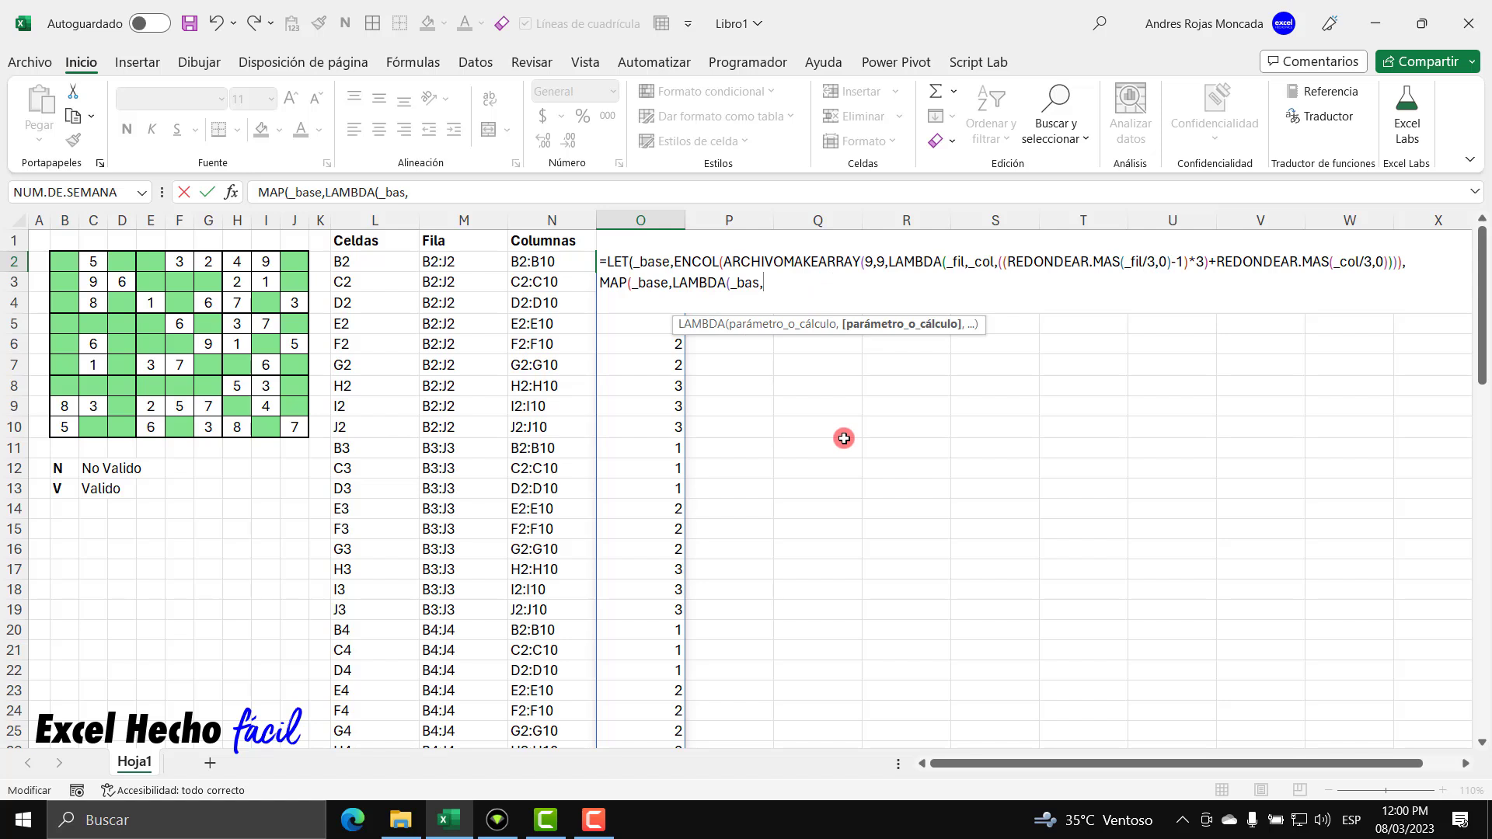
Inside the LAMBDA, open a LET that defines _filtro as a FILTRAR of the Celdas spill range L2#
{"action": "type", "text": "LET("}
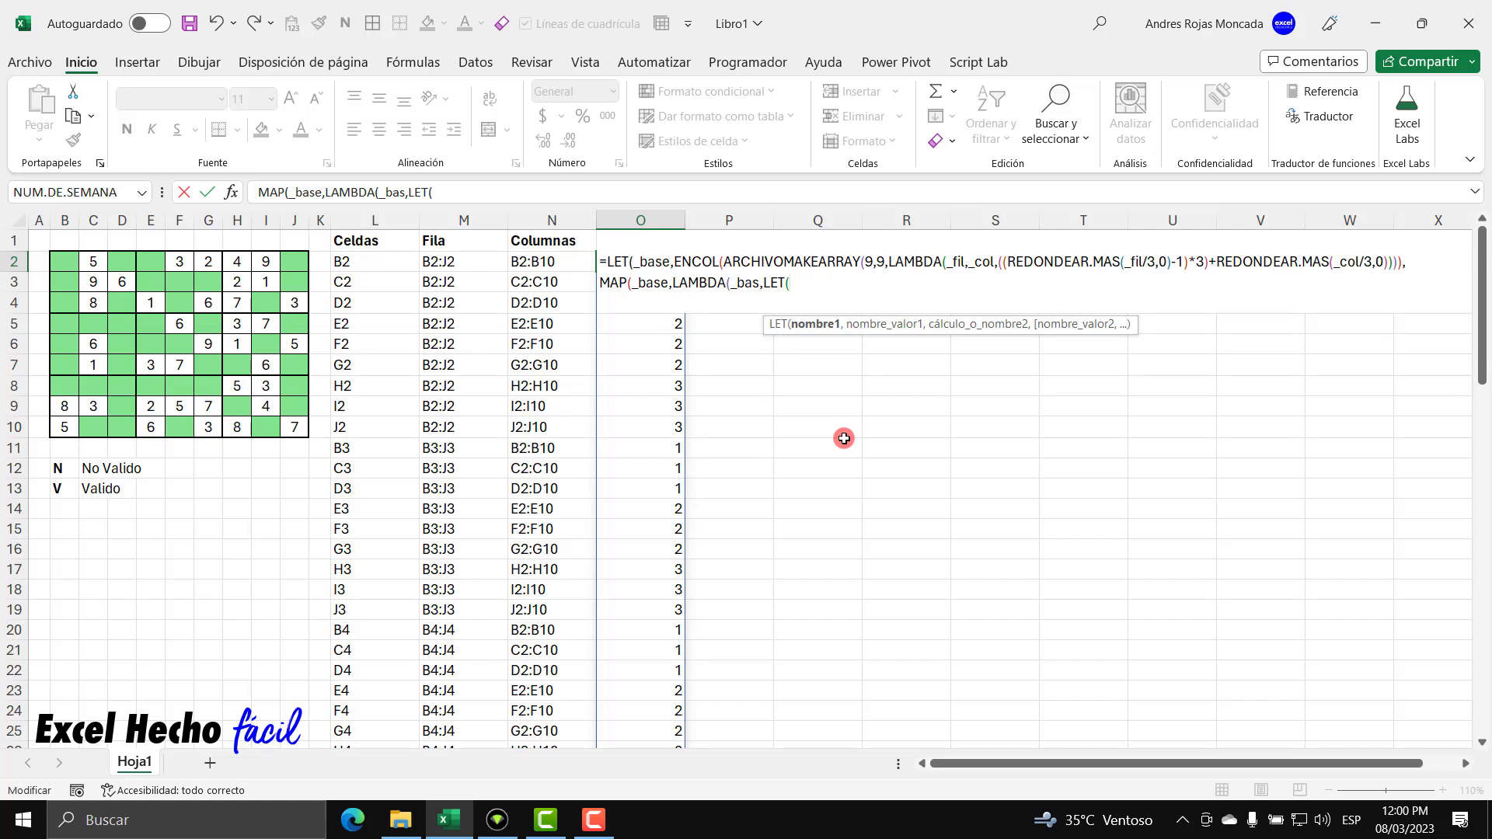
{"action": "type", "text": "_filtro,"}
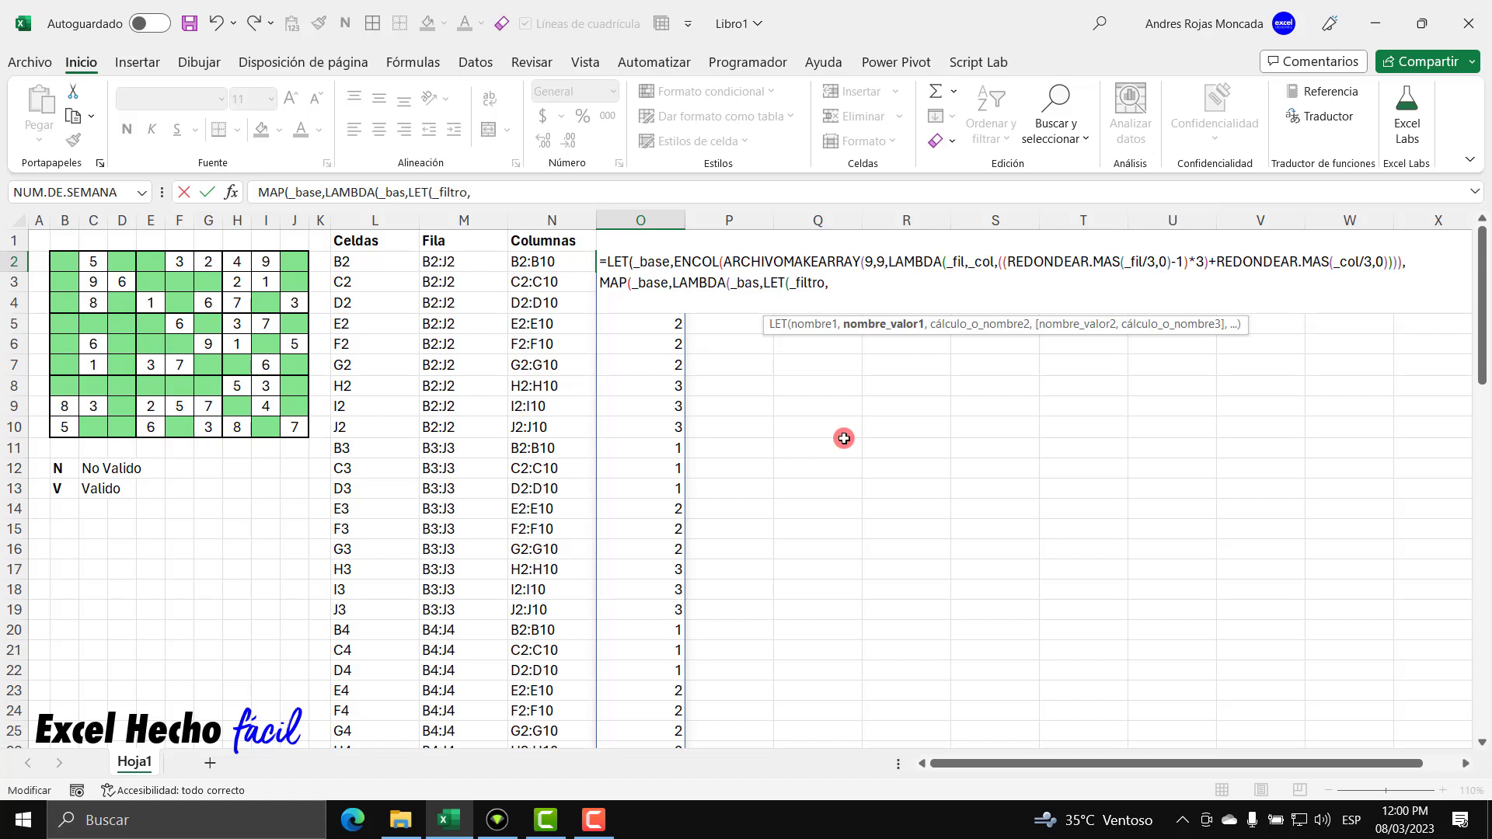
{"action": "type", "text": "FILTRAR("}
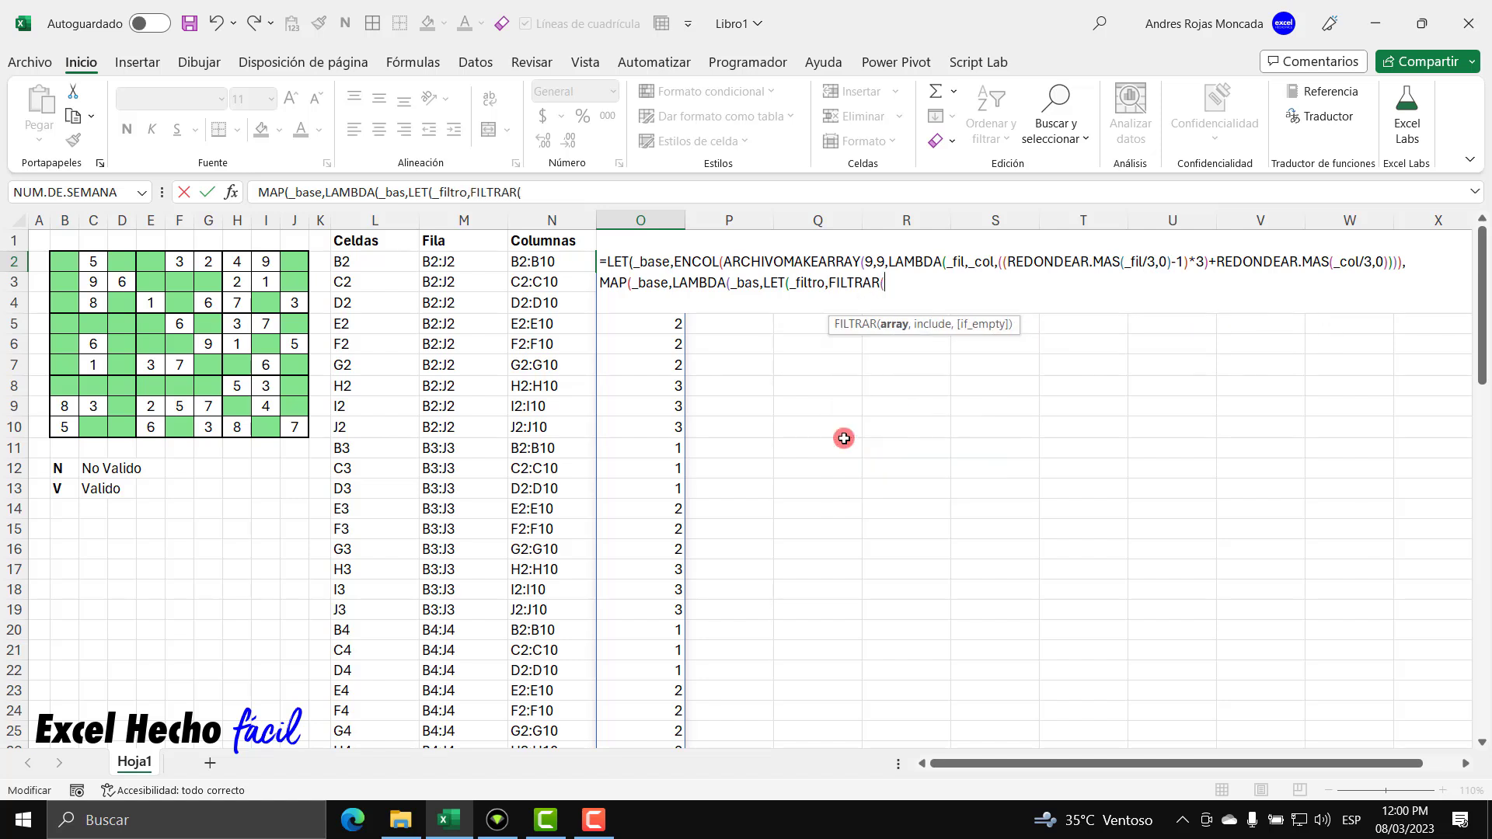
{"action": "left_click", "coordinate": [398, 261]}
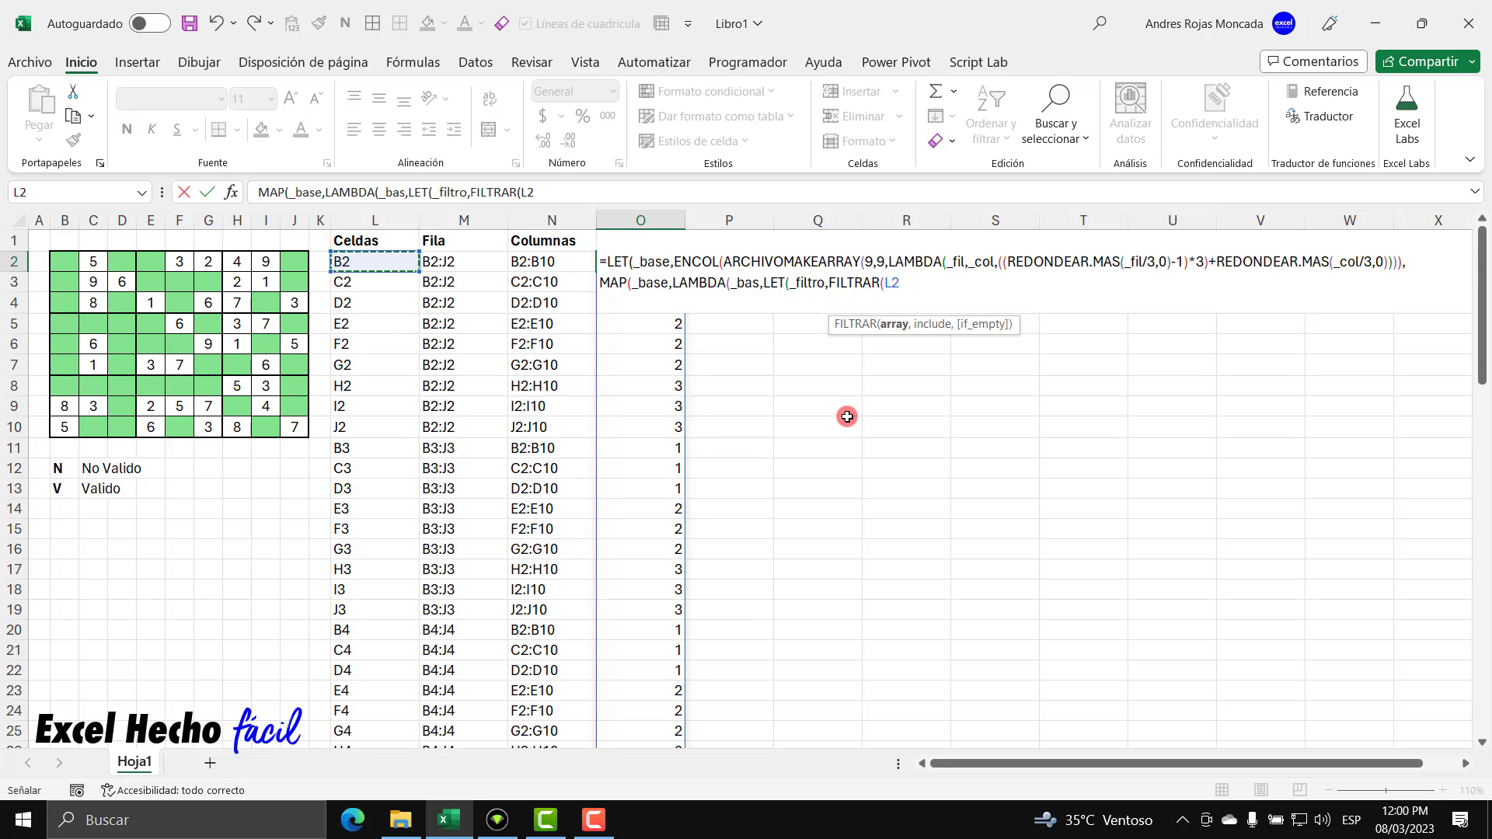
{"action": "type", "text": "#"}
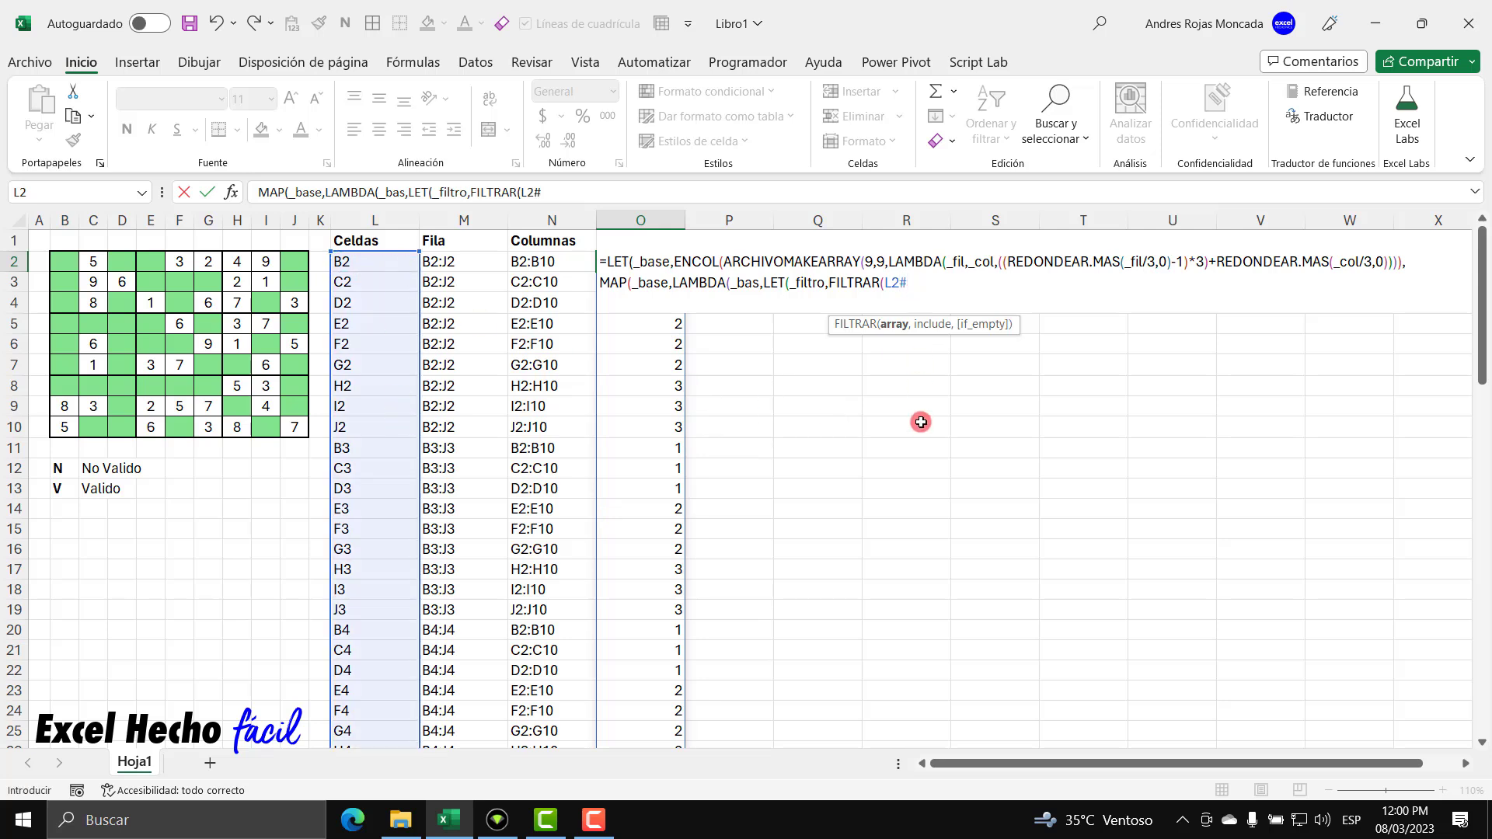
{"action": "type", "text": ","}
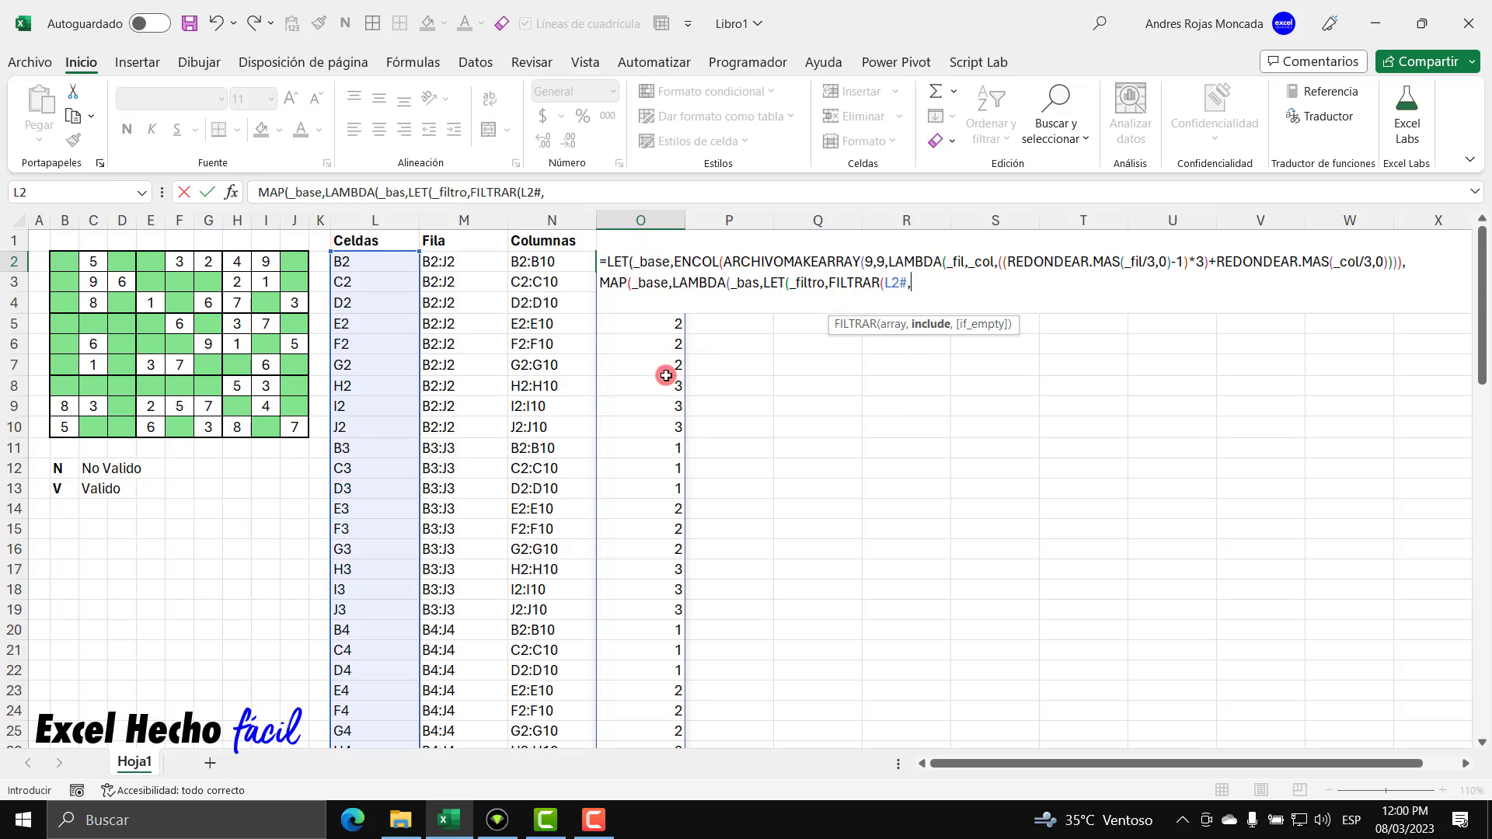
Give the FILTRAR the include condition _base=_bas and close its bracket
{"action": "type", "text": "_"}
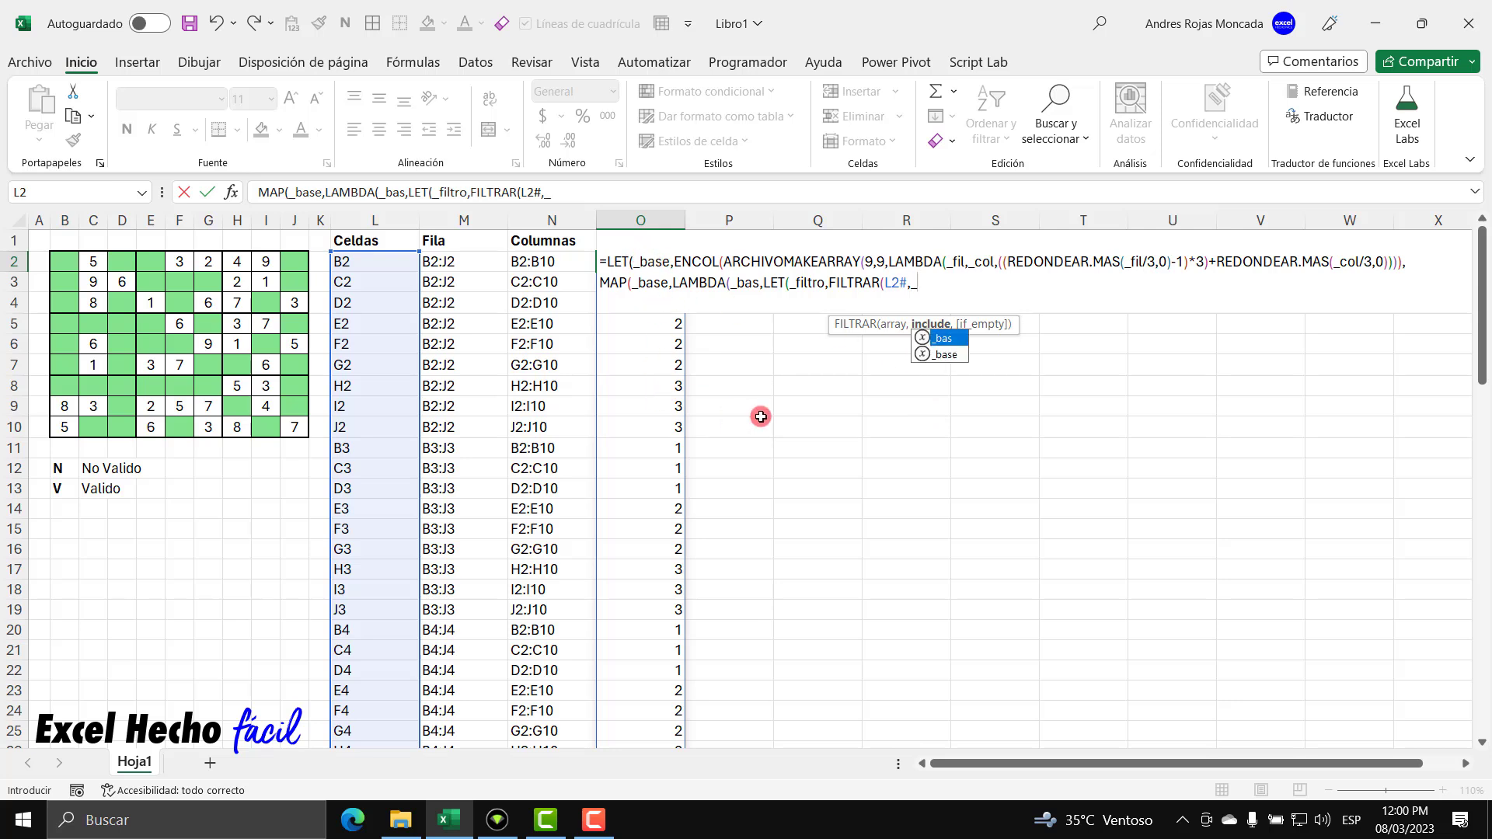
{"action": "key", "text": "Down"}
{"action": "key", "text": "Tab"}
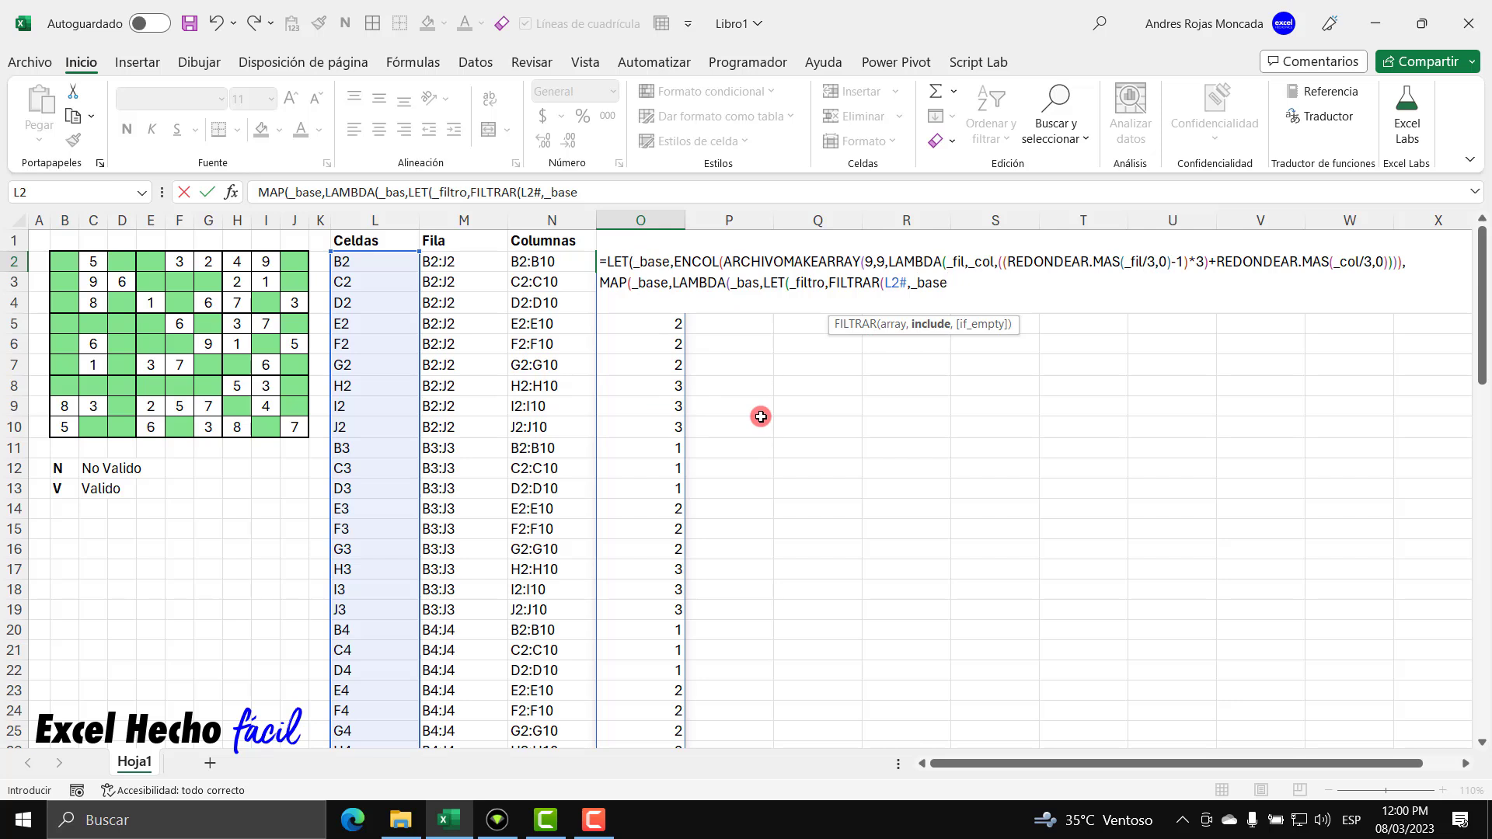
{"action": "type", "text": "=_"}
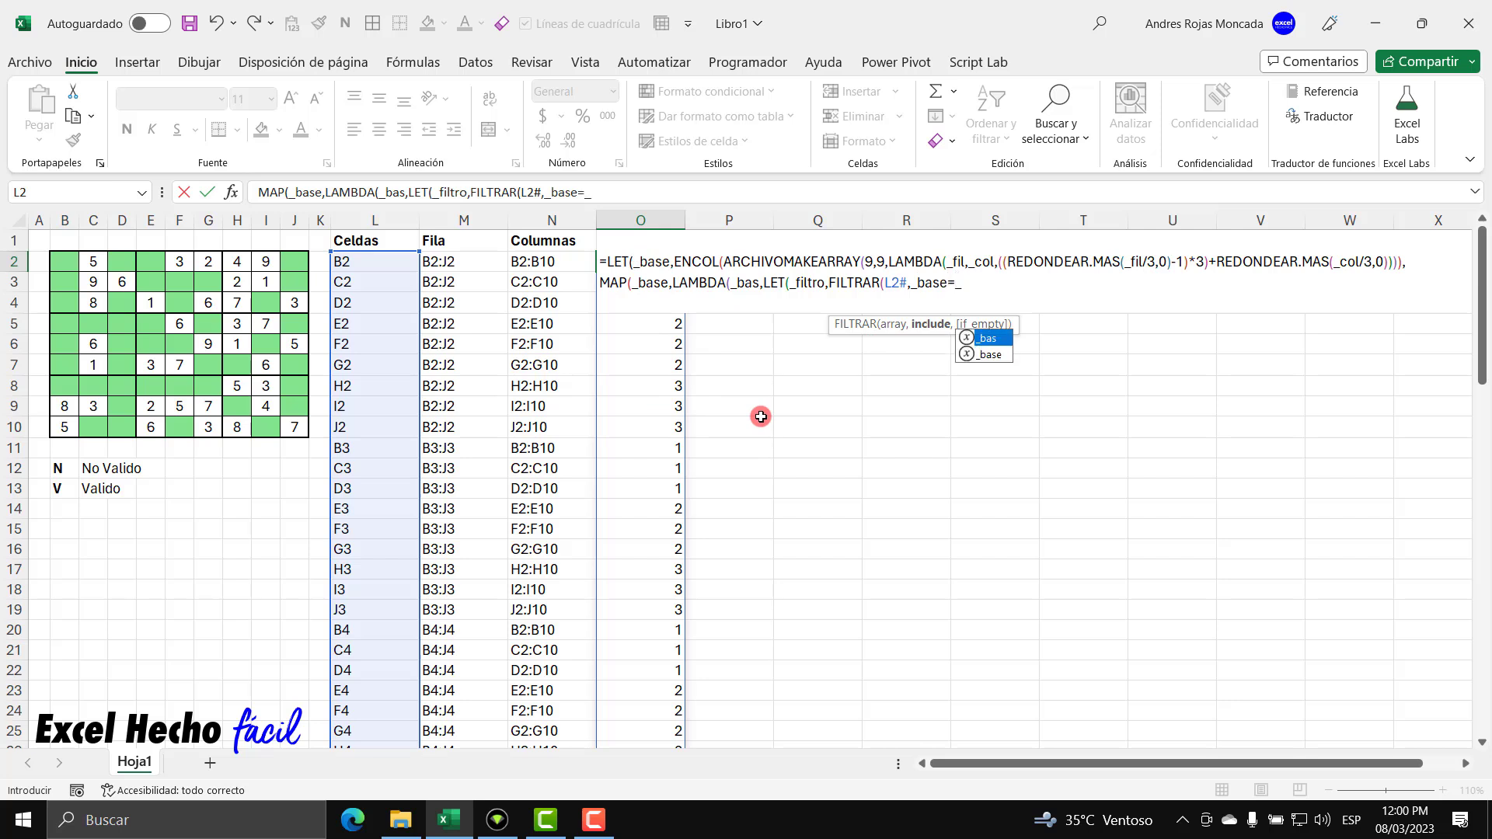
{"action": "key", "text": "Tab"}
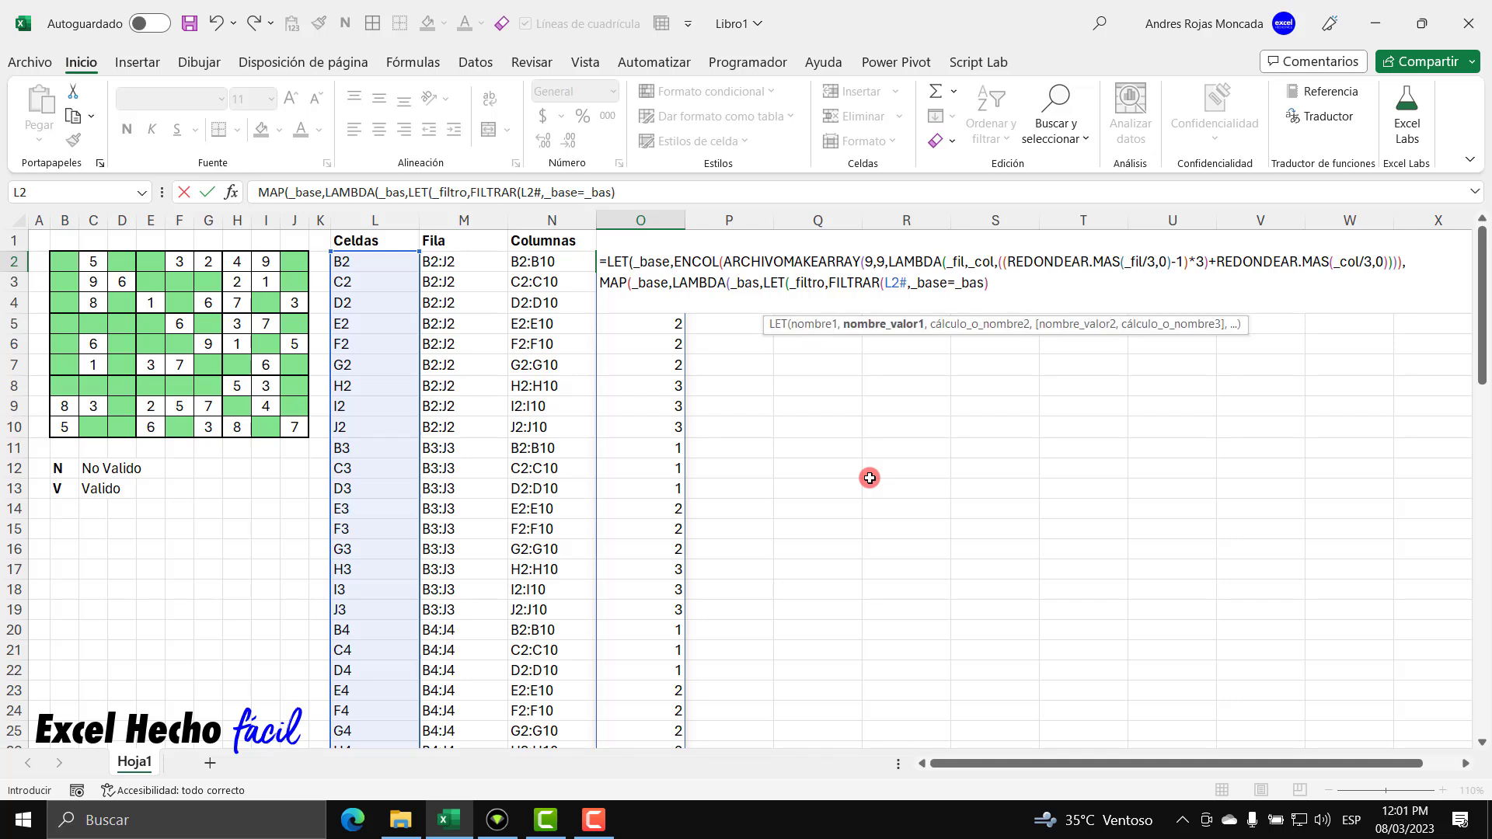
{"action": "left_click", "coordinate": [855, 323]}
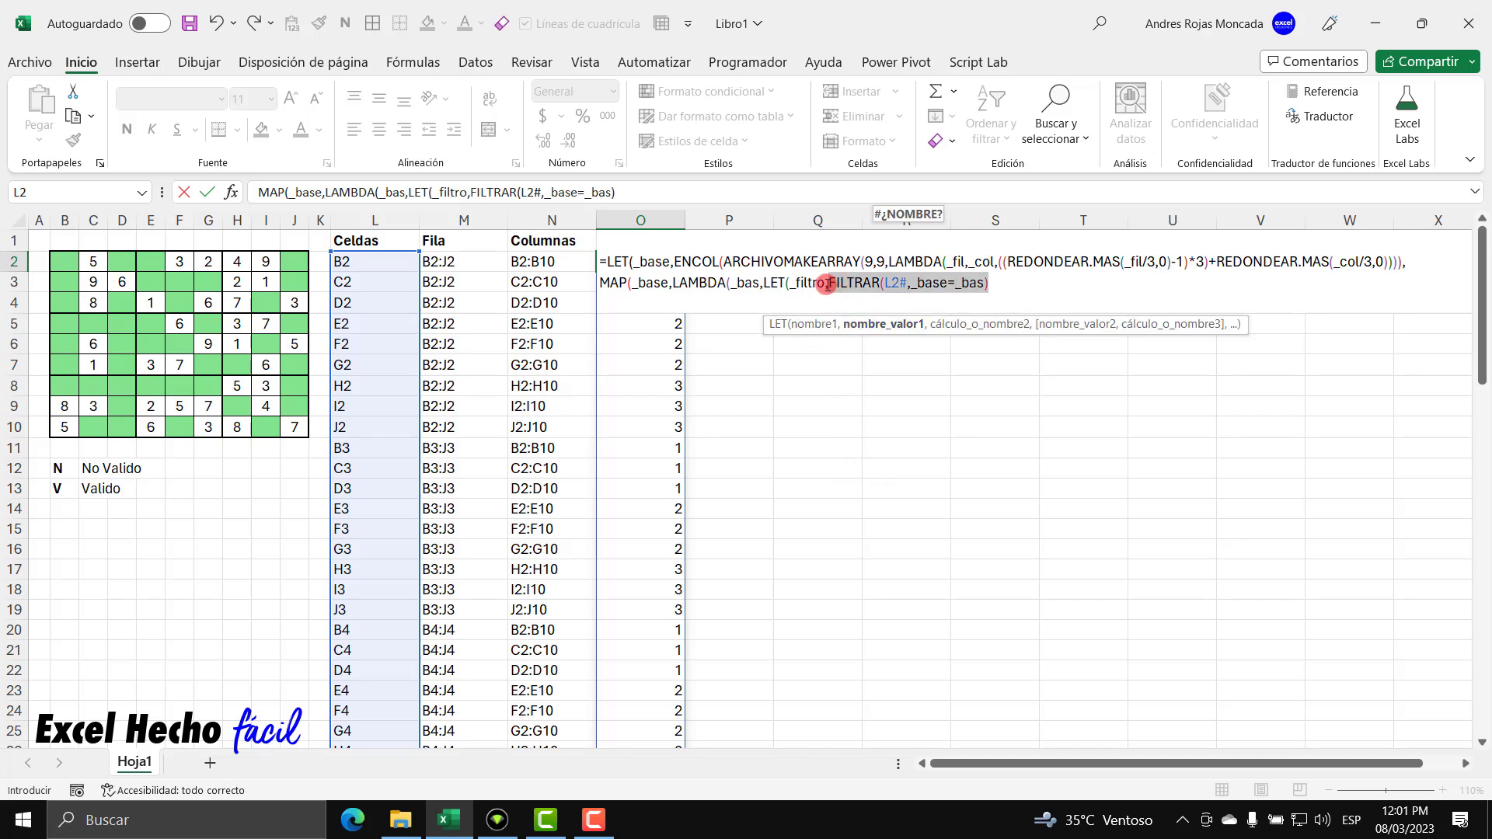
{"action": "double_click", "coordinate": [789, 282]}
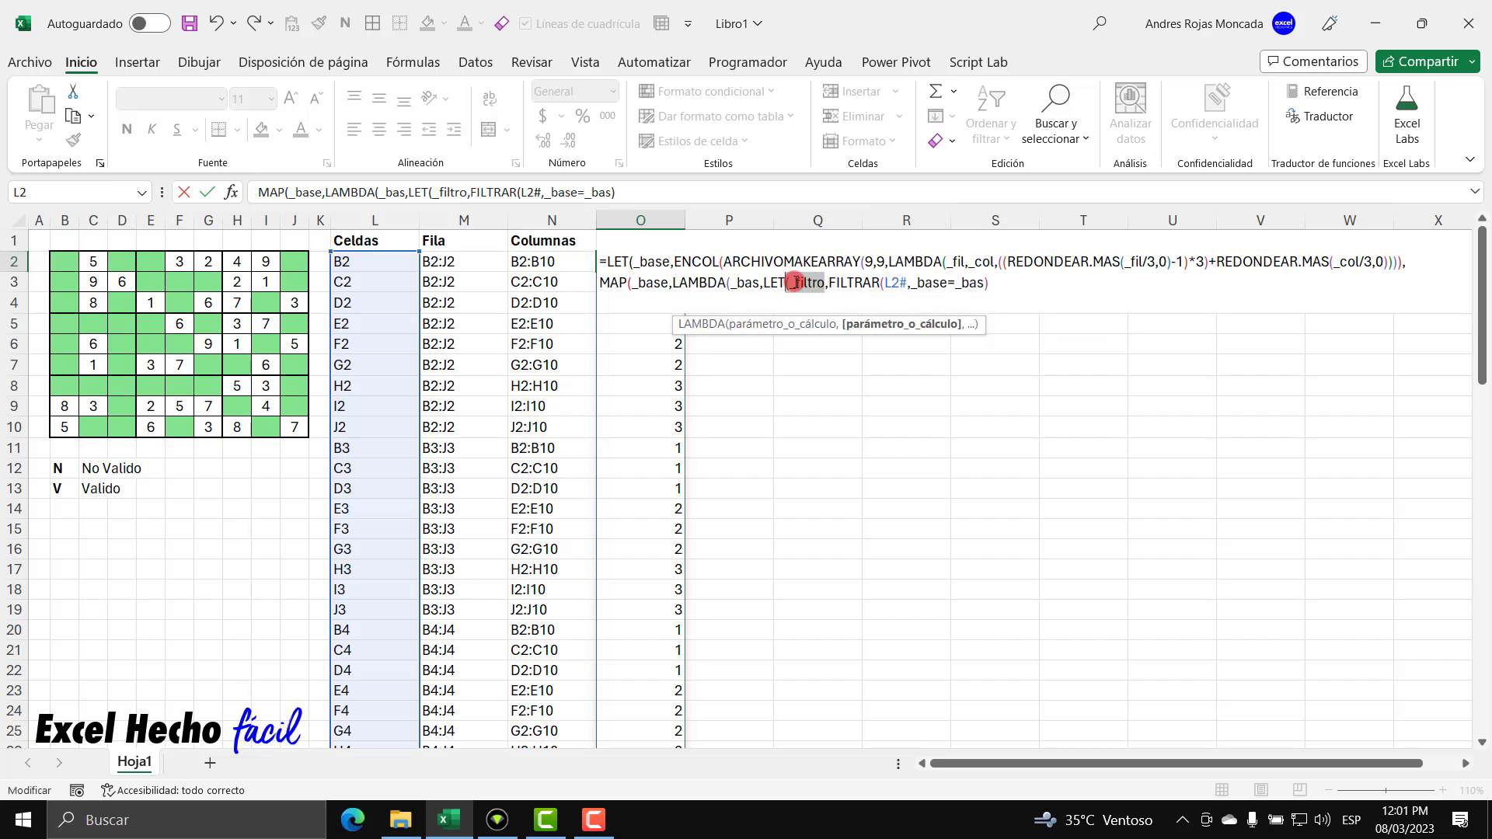
{"action": "left_click", "coordinate": [789, 282]}
Define _pri in the inner LET as TOMAR(_filtro,1)
{"action": "type", "text": ","}
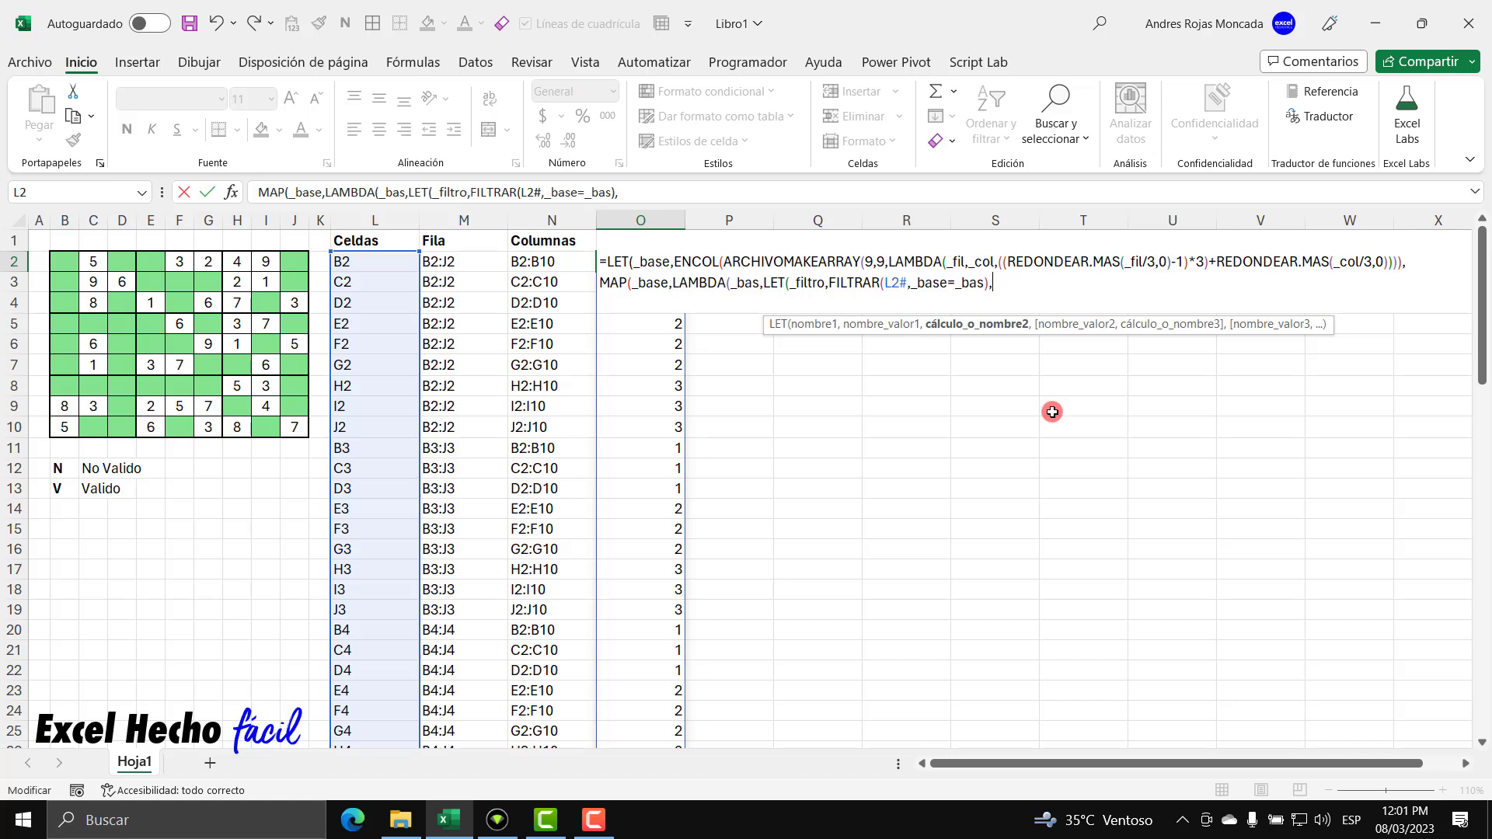
{"action": "type", "text": "_pri,TOMAR("}
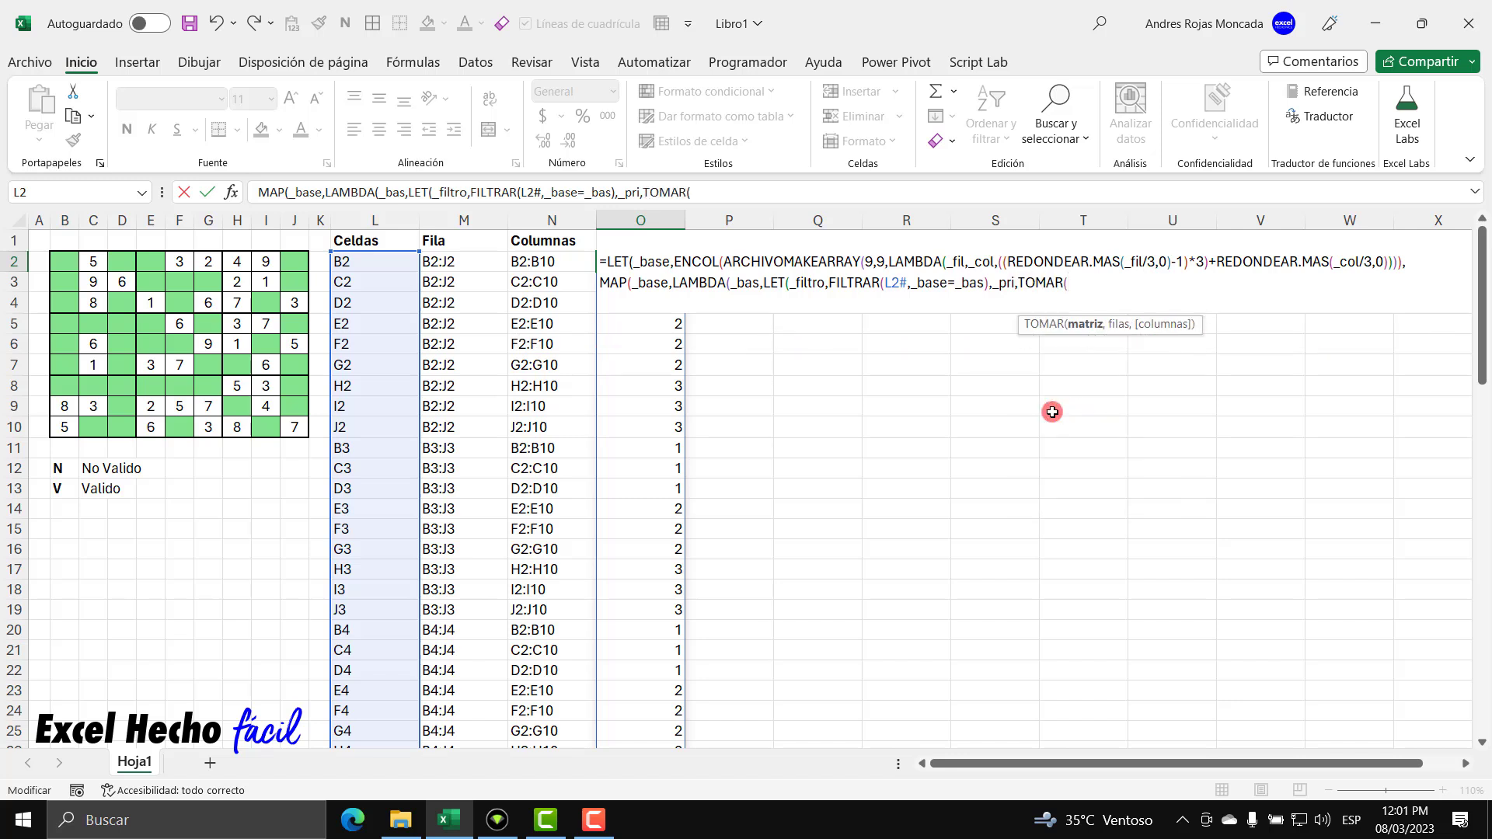
{"action": "type", "text": "_filtro,1"}
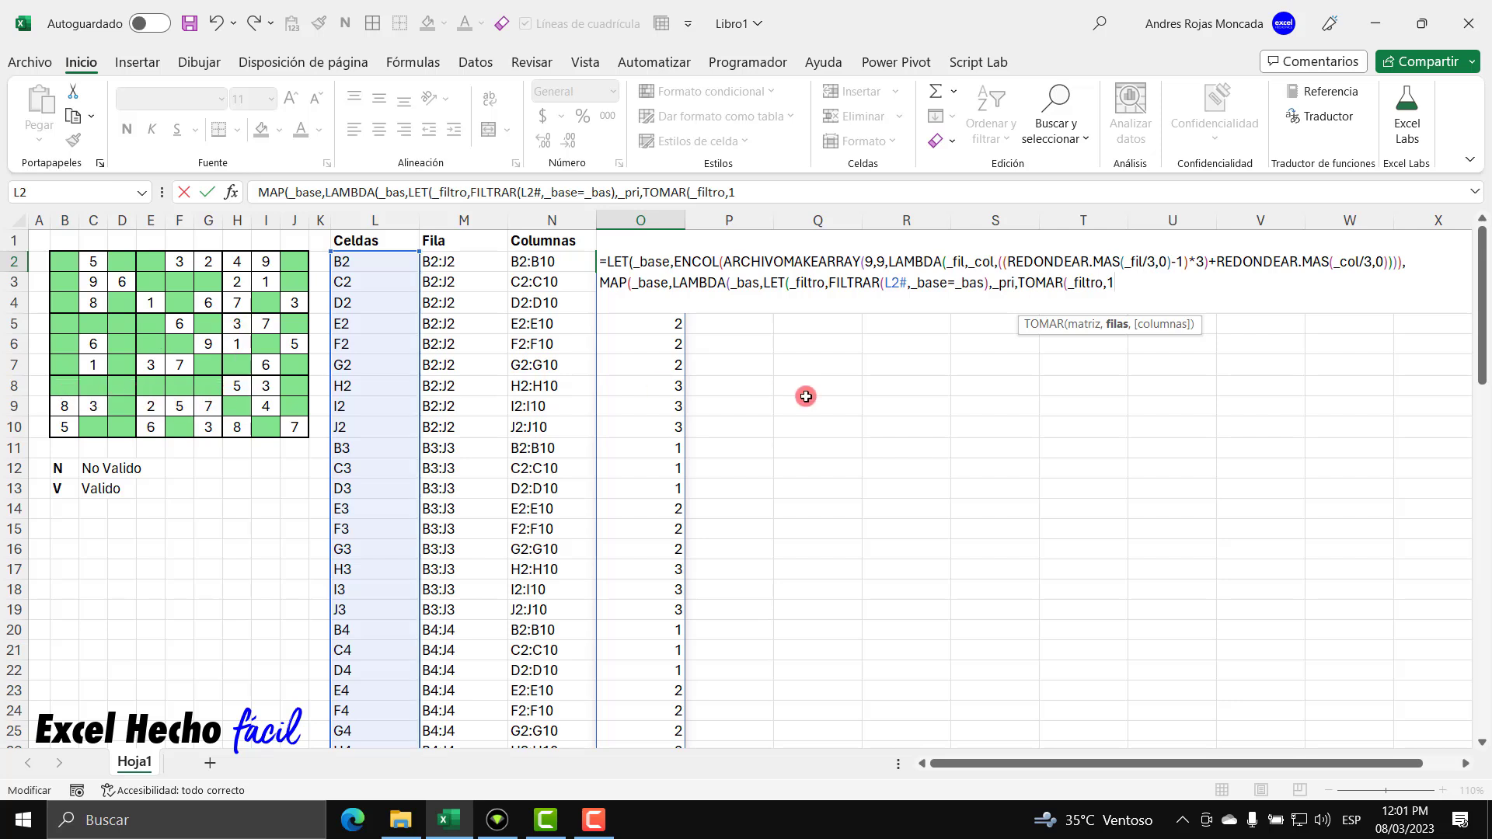
{"action": "type", "text": ")"}
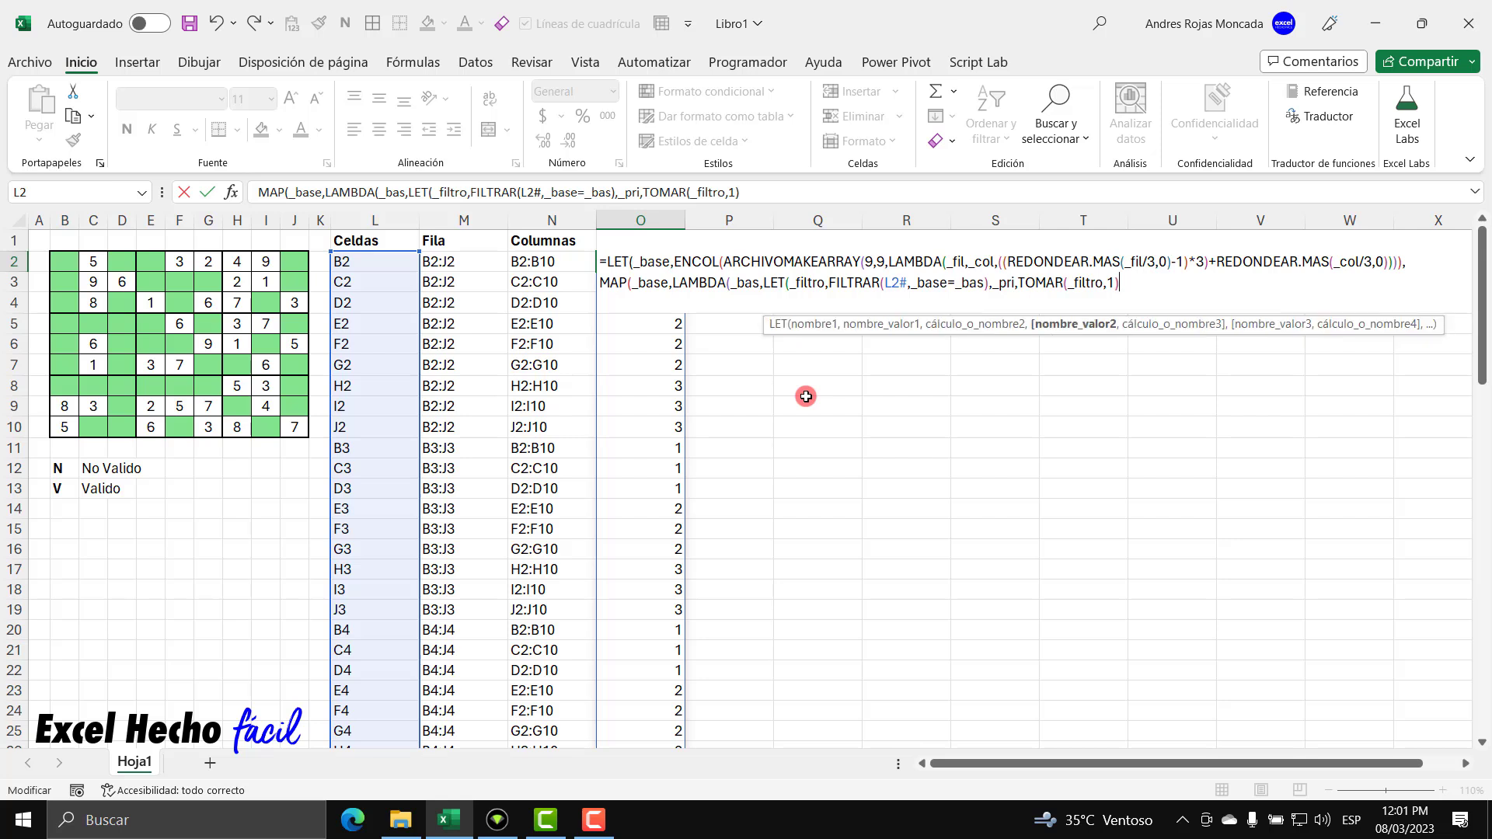
Define _ult in the inner LET as TOMAR(_filtro,-1)
{"action": "type", "text": ",_ult"}
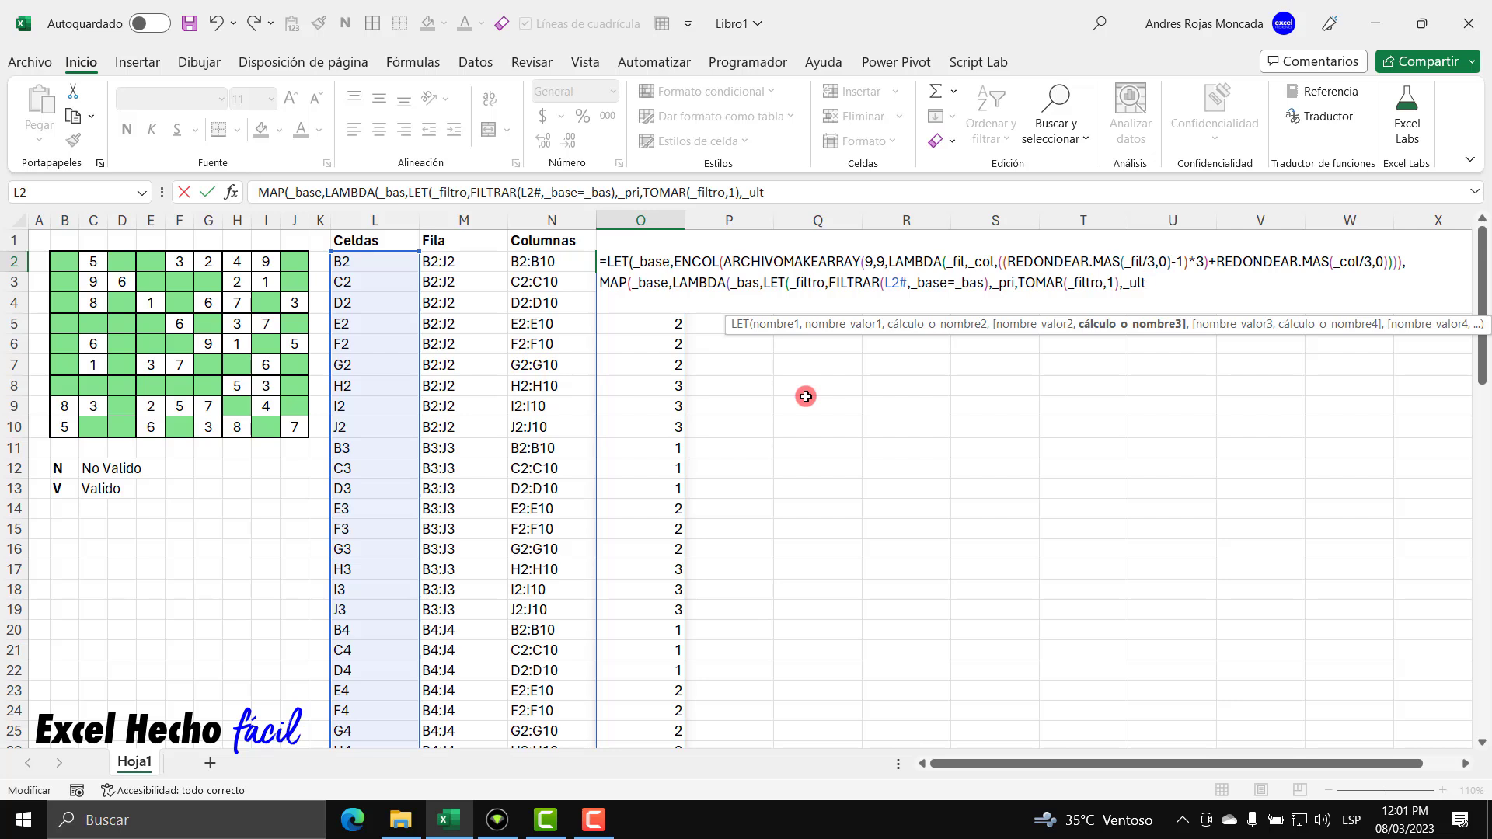
{"action": "type", "text": ",TOMAR("}
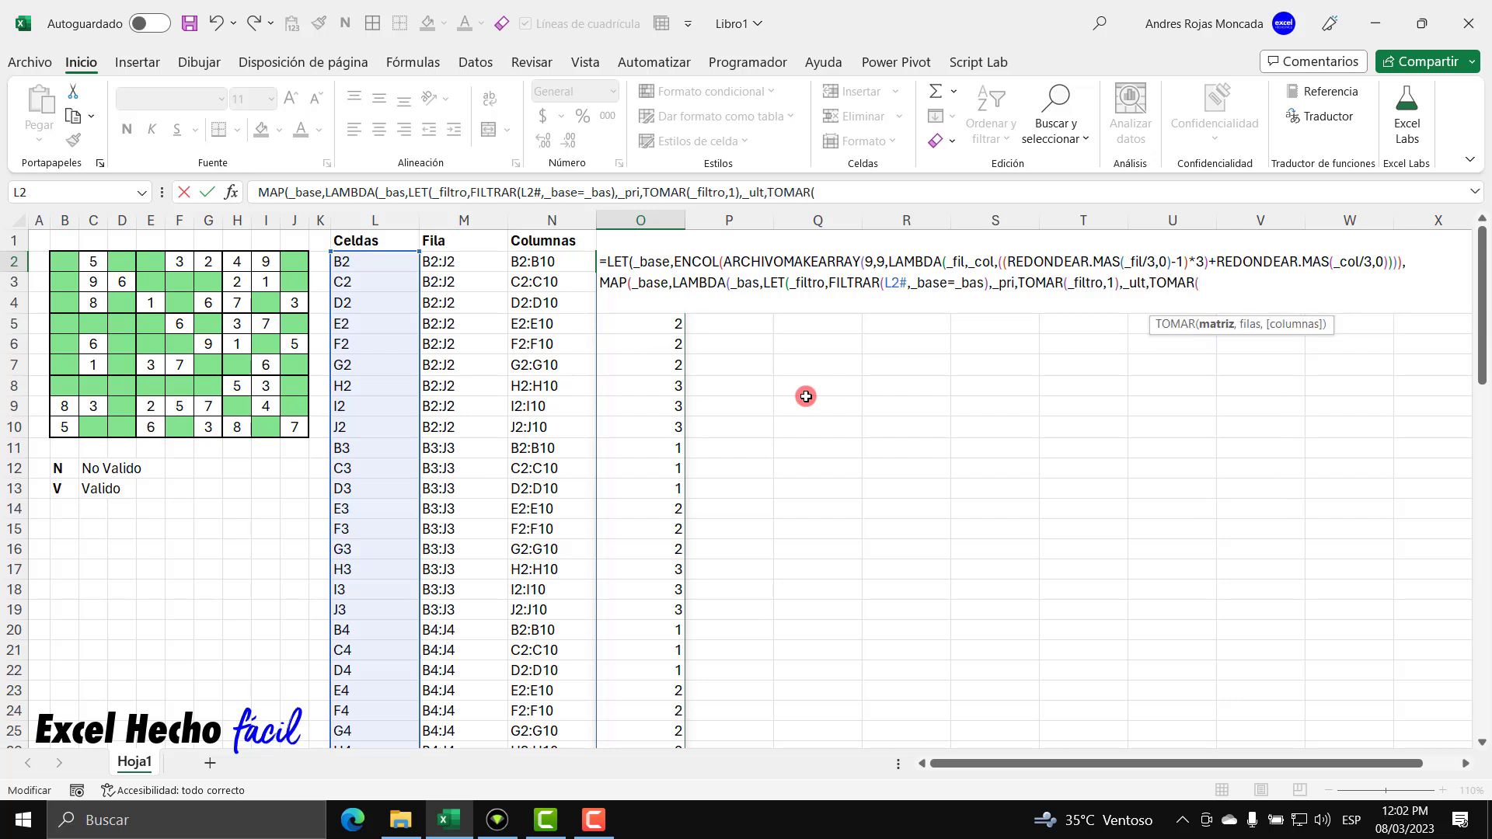
{"action": "type", "text": "_filtro"}
{"action": "key", "text": "Down"}
{"action": "key", "text": "Down"}
{"action": "key", "text": "Down"}
{"action": "key", "text": "Up"}
{"action": "key", "text": "Tab"}
{"action": "type", "text": ",-1)"}
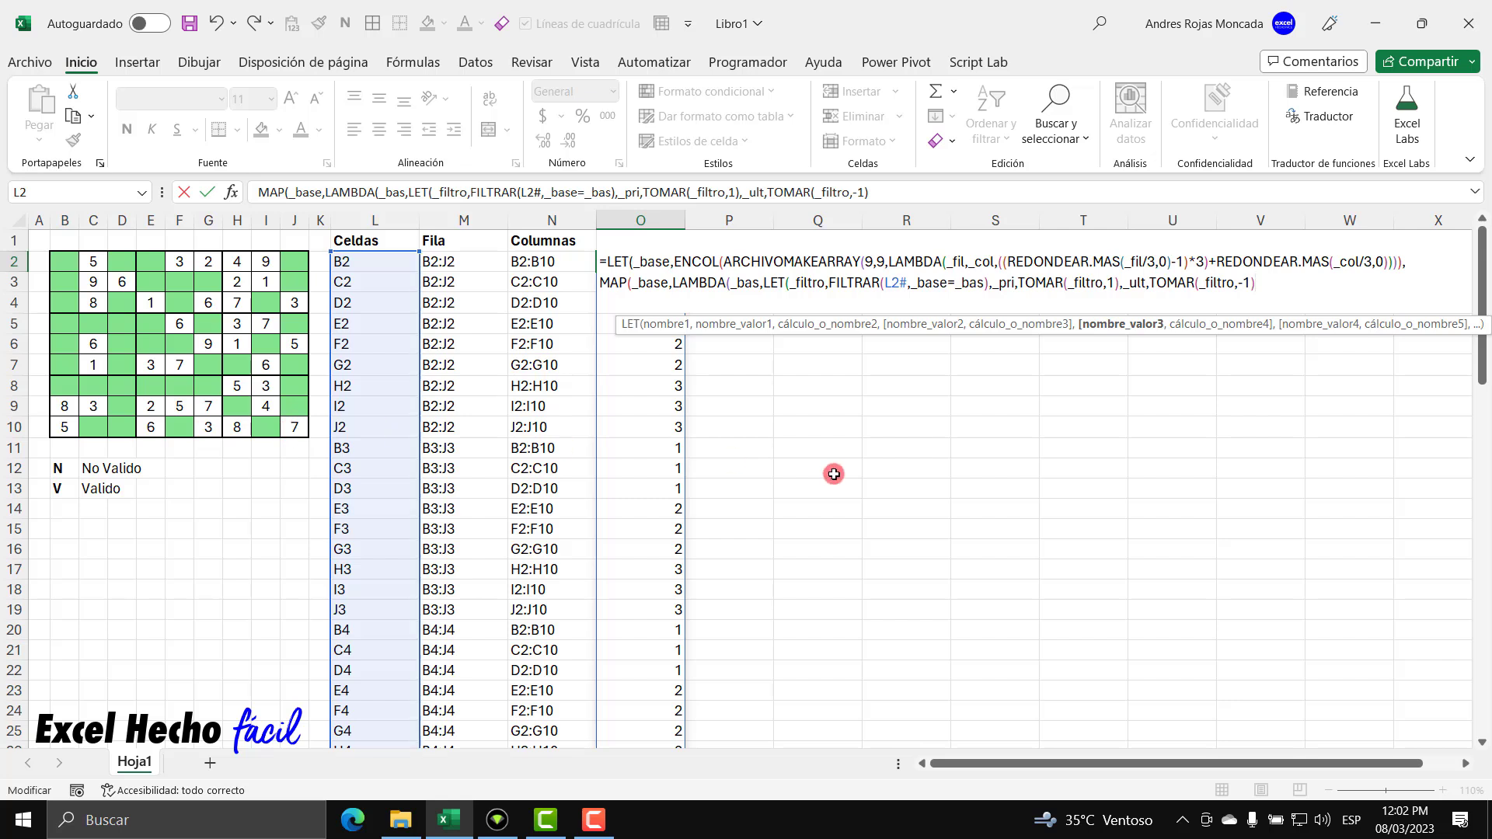
Begin the inner LET's result by joining _pri with the text ":"
{"action": "type", "text": ","}
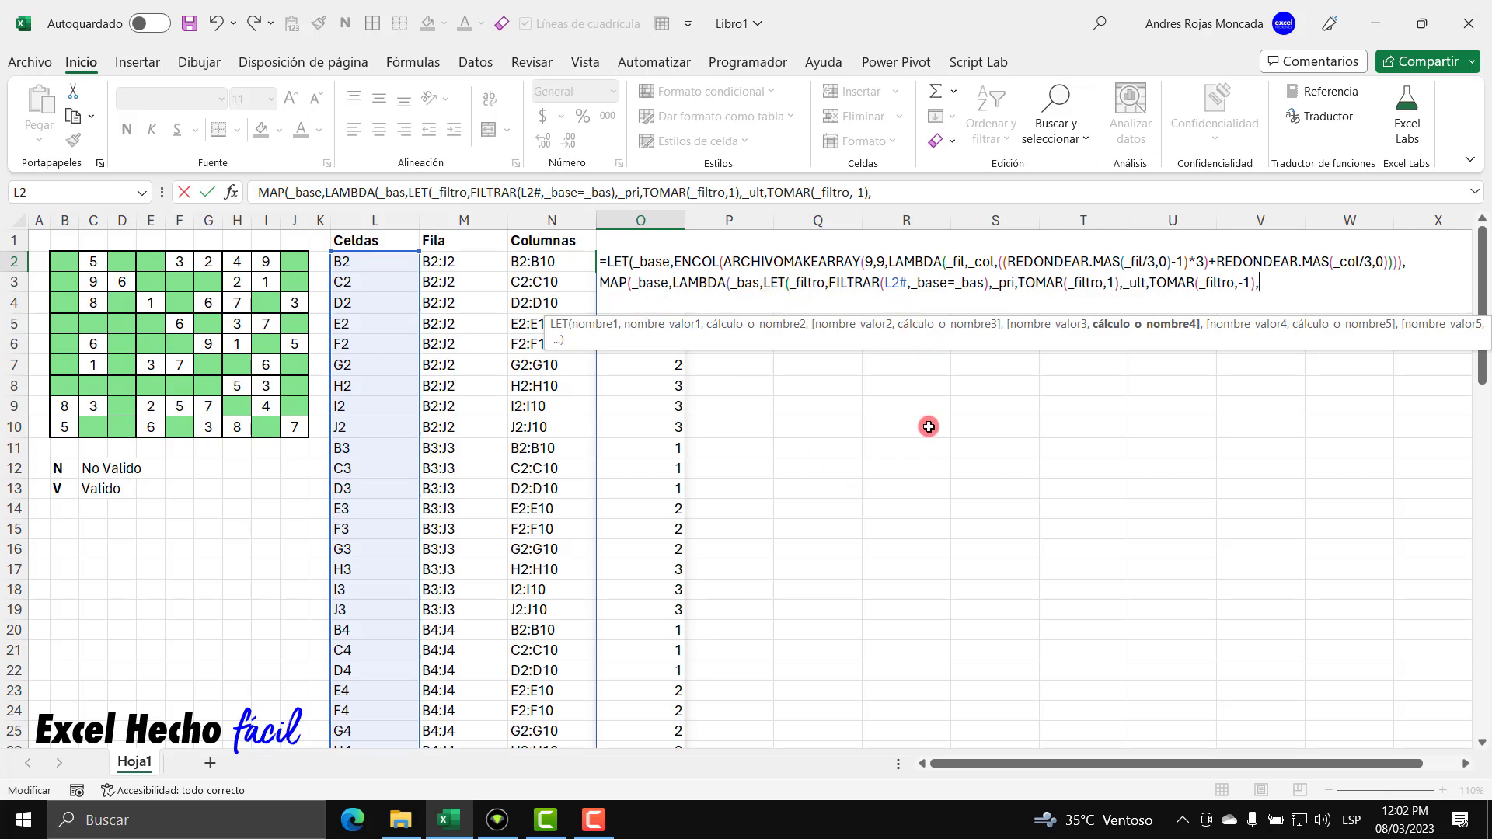
{"action": "type", "text": "_"}
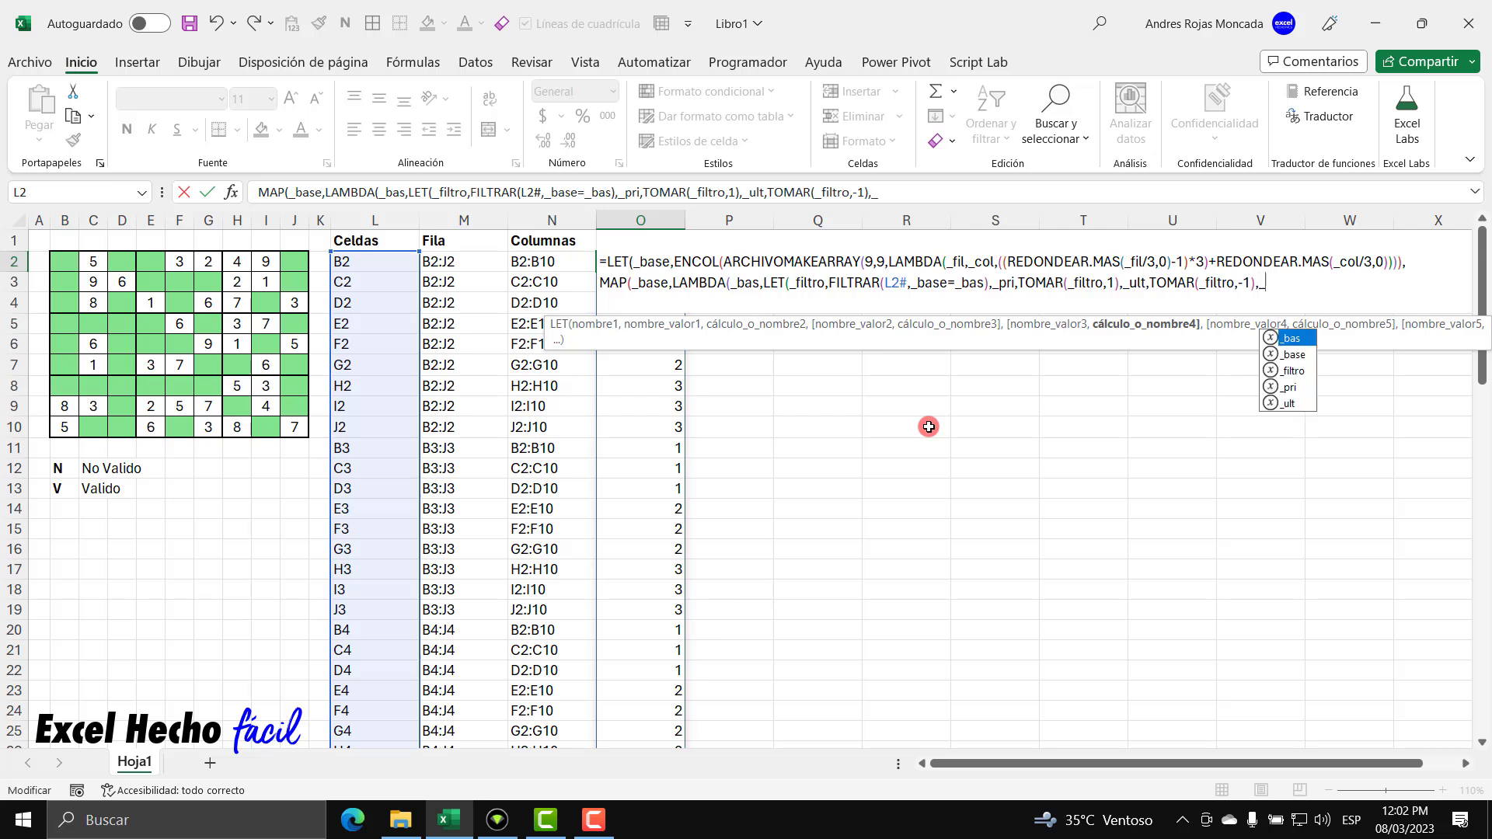
{"action": "key", "text": "Down"}
{"action": "key", "text": "Down"}
{"action": "key", "text": "Down"}
{"action": "key", "text": "Down"}
{"action": "key", "text": "Tab"}
{"action": "type", "text": "&\":\""}
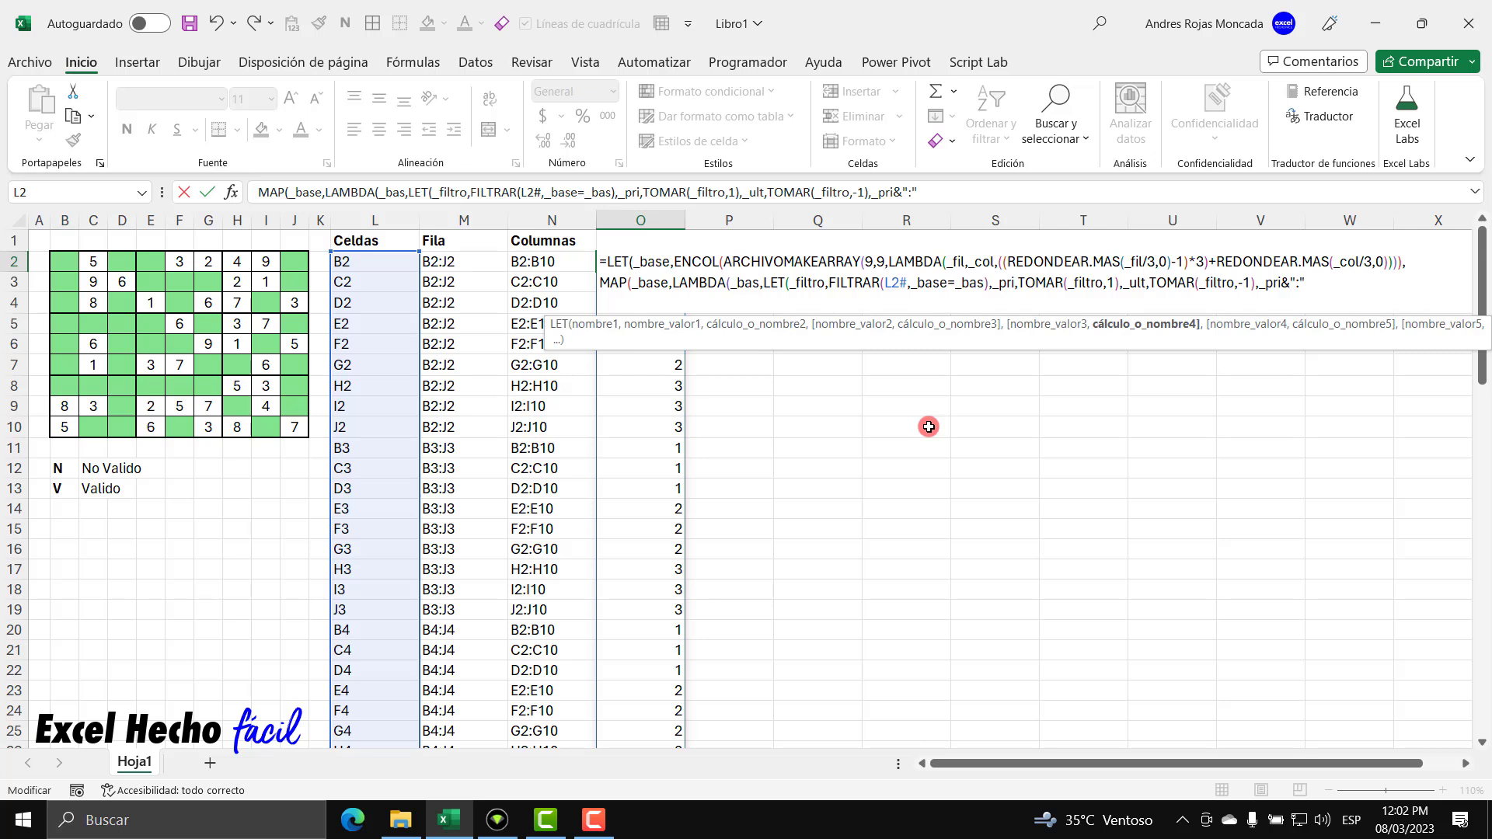
Append _ult to the result and close the brackets of the inner LET, LAMBDA, MAP and outer LET
{"action": "type", "text": "_"}
{"action": "key", "text": "Down"}
{"action": "key", "text": "Down"}
{"action": "key", "text": "Down"}
{"action": "key", "text": "Down"}
{"action": "key", "text": "Tab"}
{"action": "type", "text": "))"}
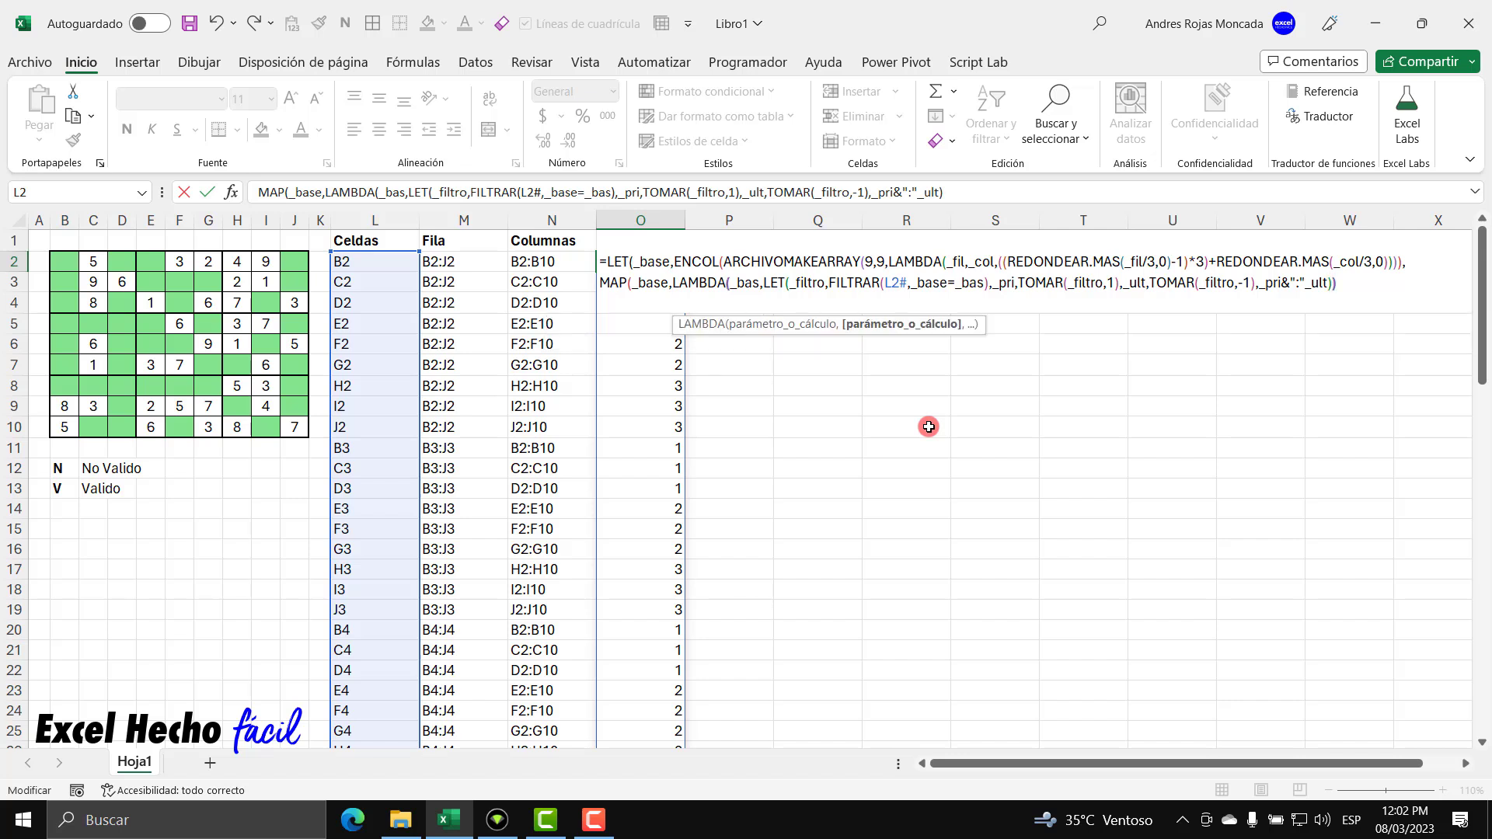
{"action": "type", "text": ")"}
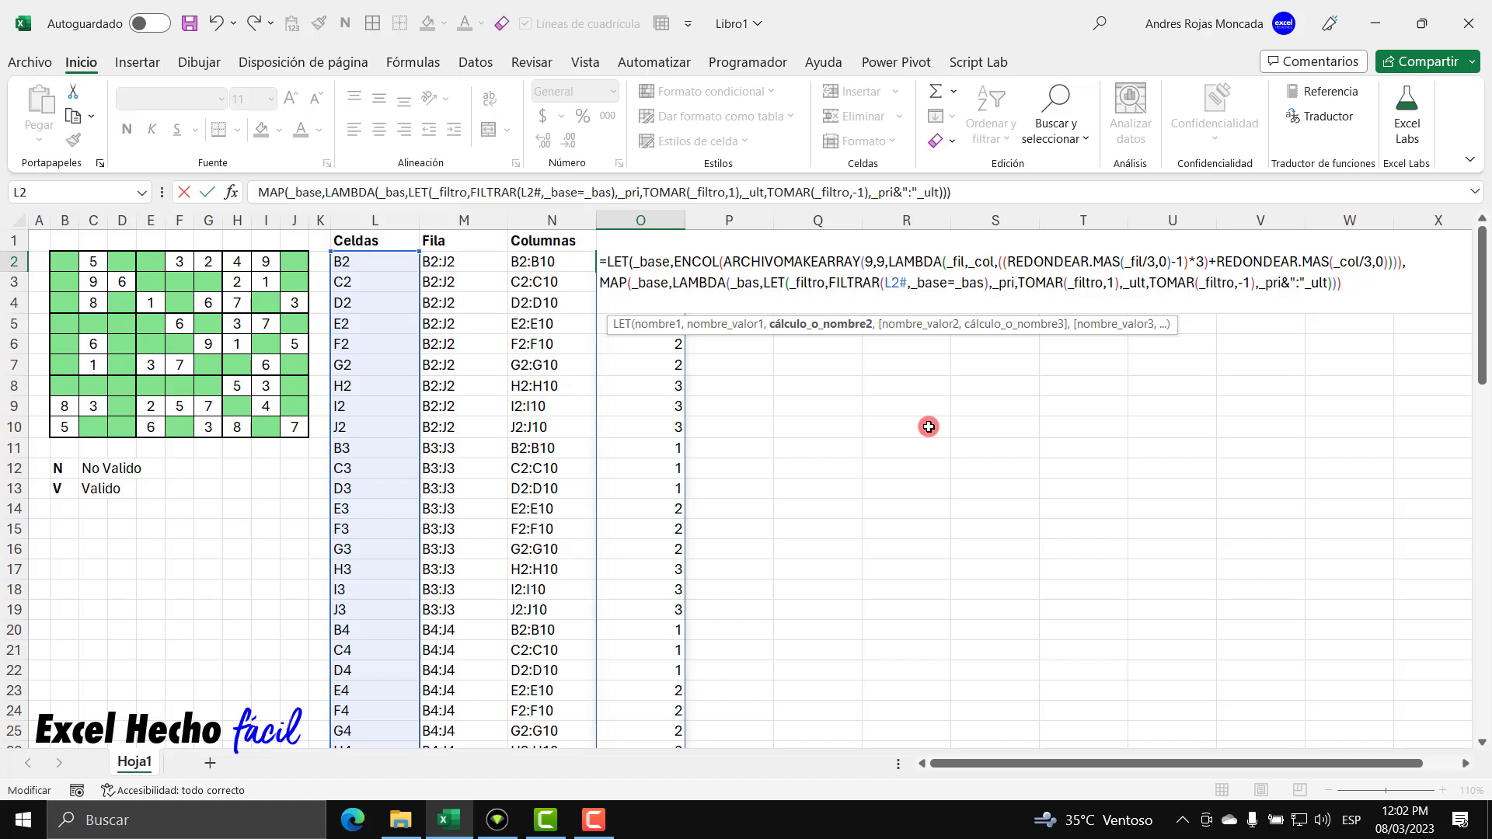
{"action": "type", "text": ")"}
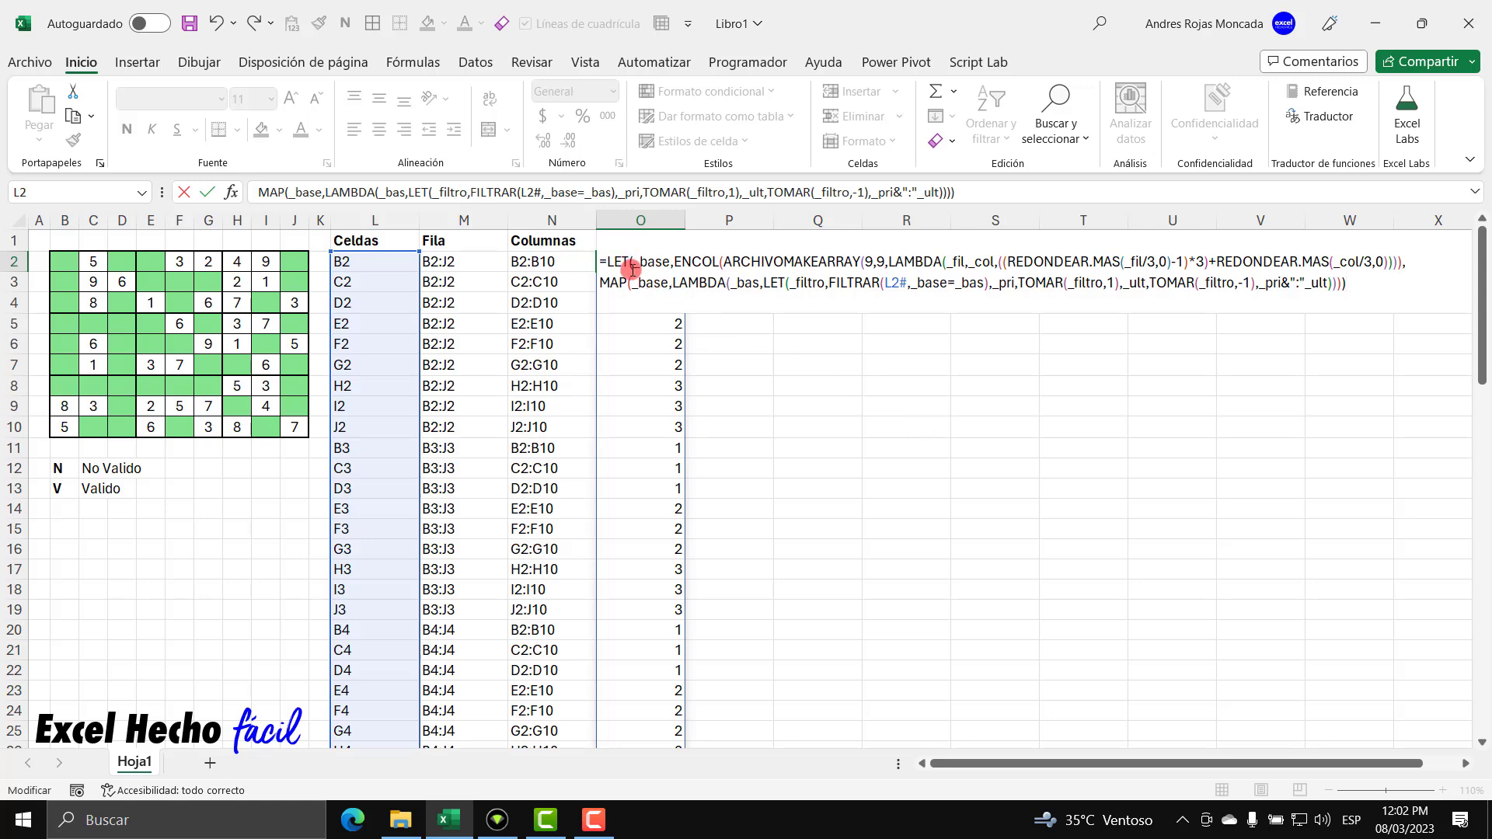
Insert the missing & between ":" and _ult and enter the O2 formula
{"action": "key", "text": "Return"}
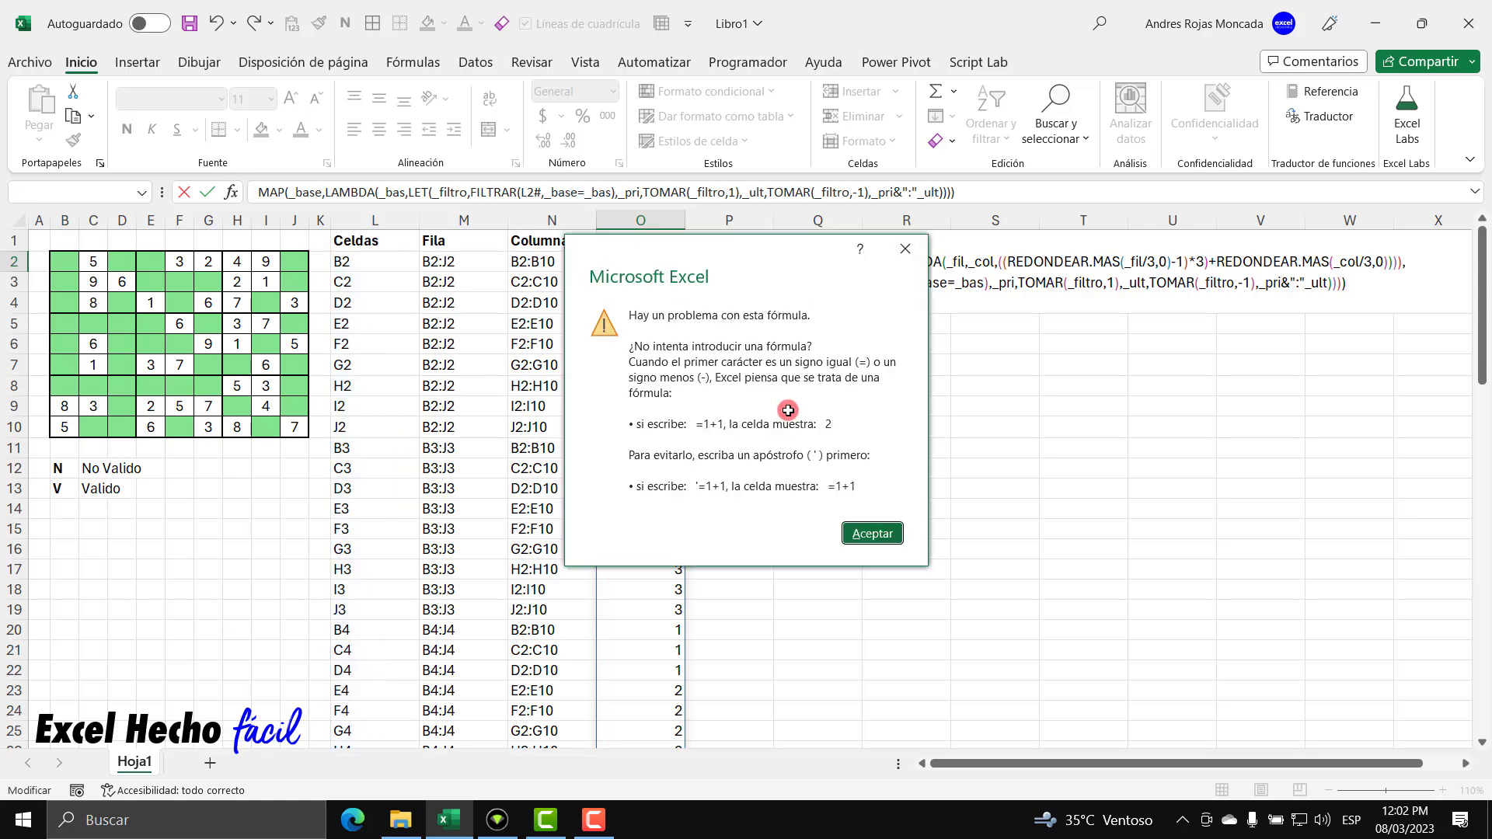
{"action": "left_click", "coordinate": [873, 533]}
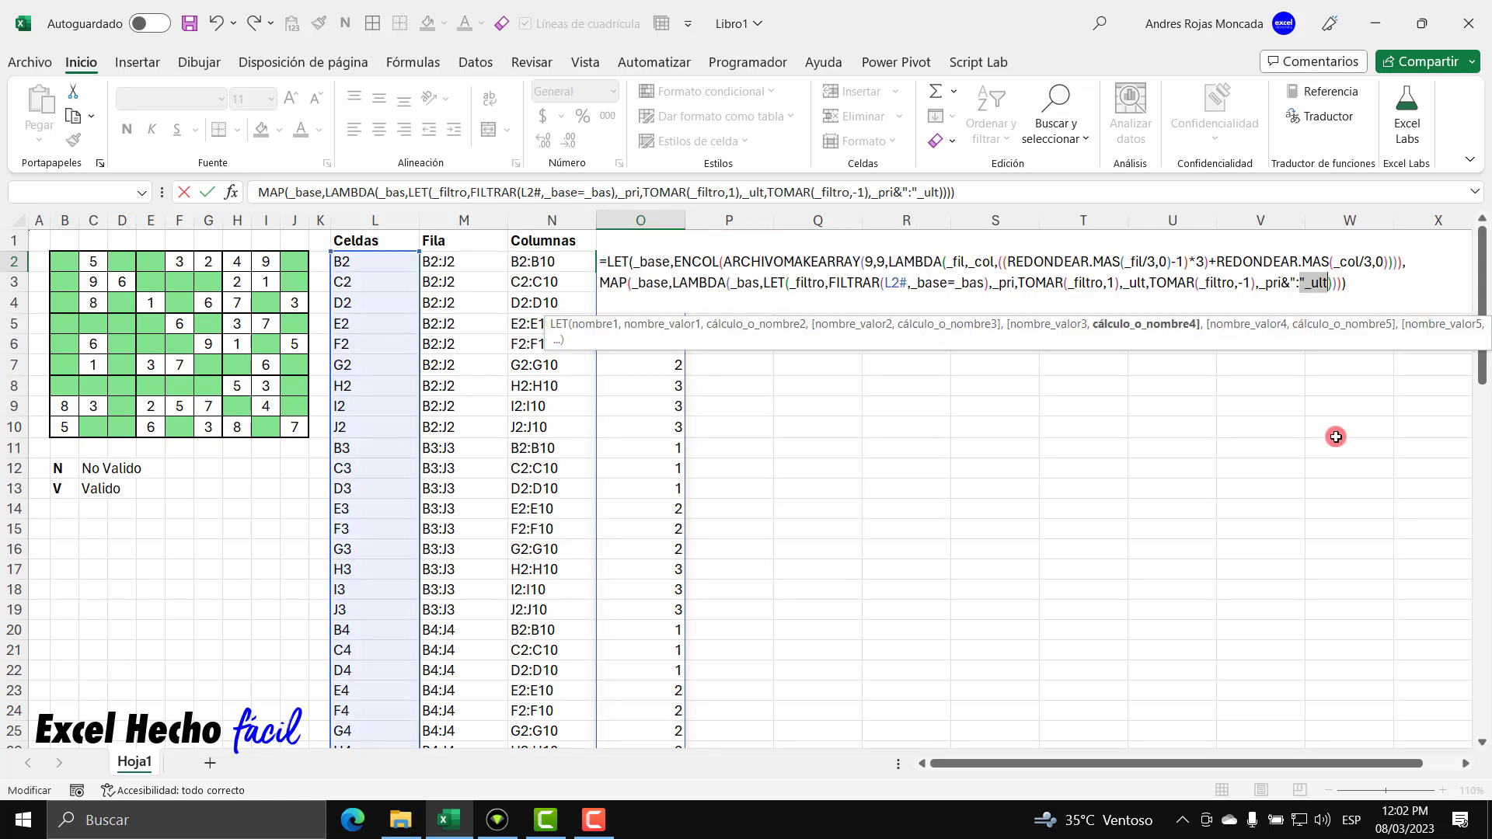
{"action": "left_click", "coordinate": [1305, 284]}
{"action": "type", "text": "&"}
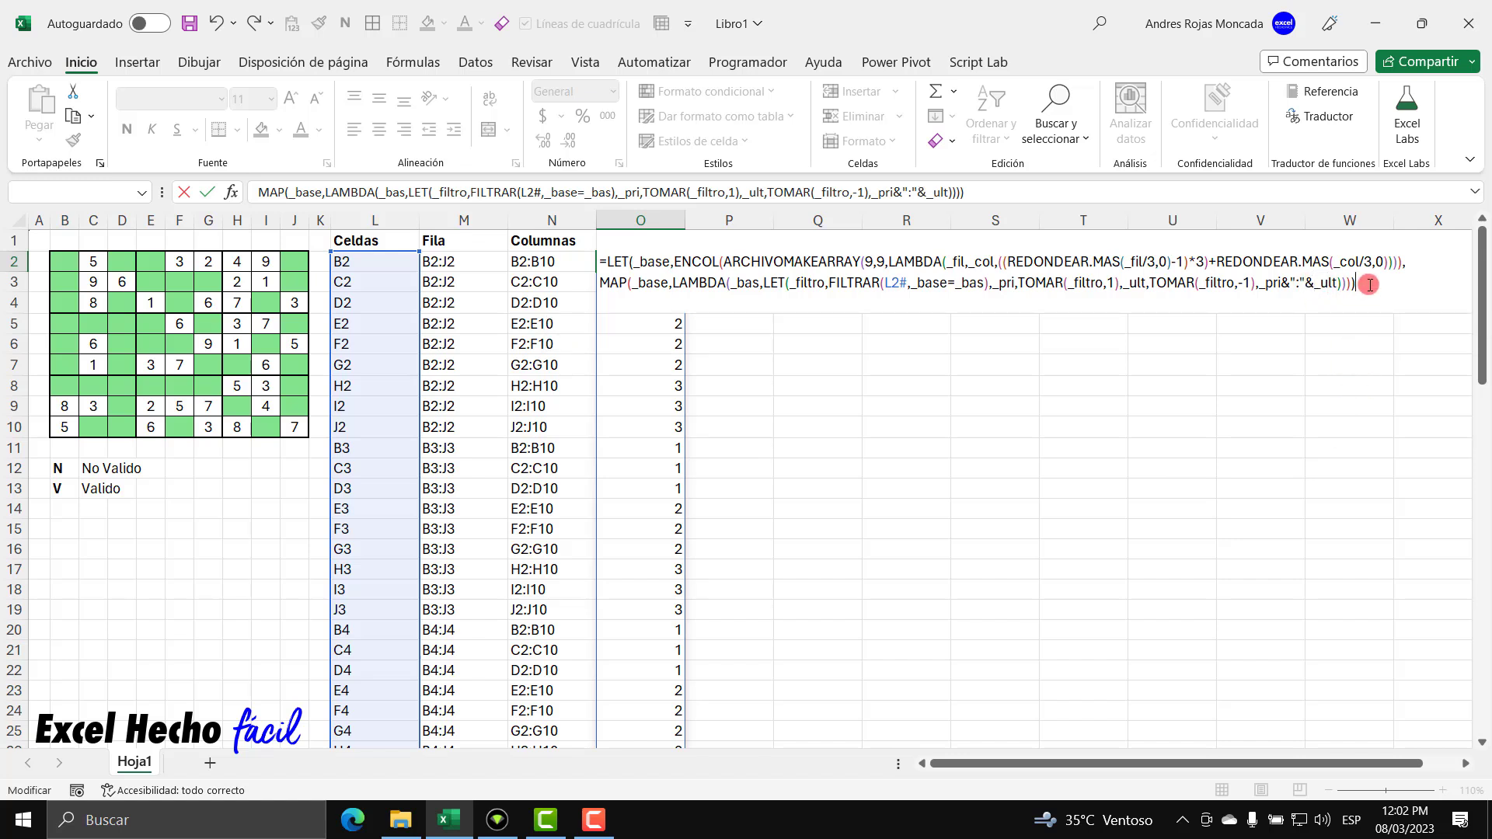
{"action": "key", "text": "Return"}
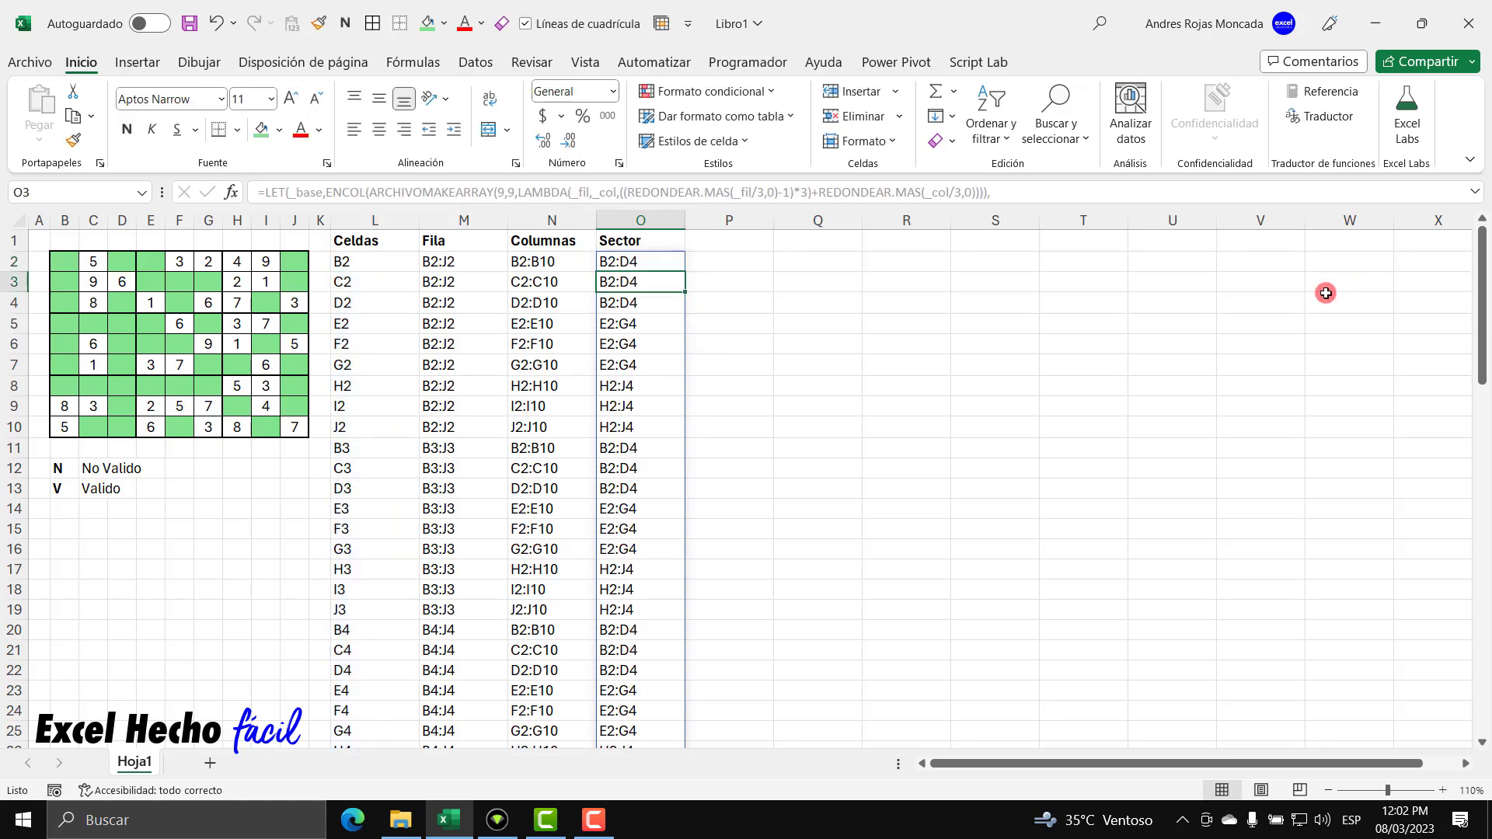
Compare cell I2's Fila, Columnas and Sector ranges in the list with its 3x3 sector in the Sudoku
{"action": "left_click", "coordinate": [636, 262]}
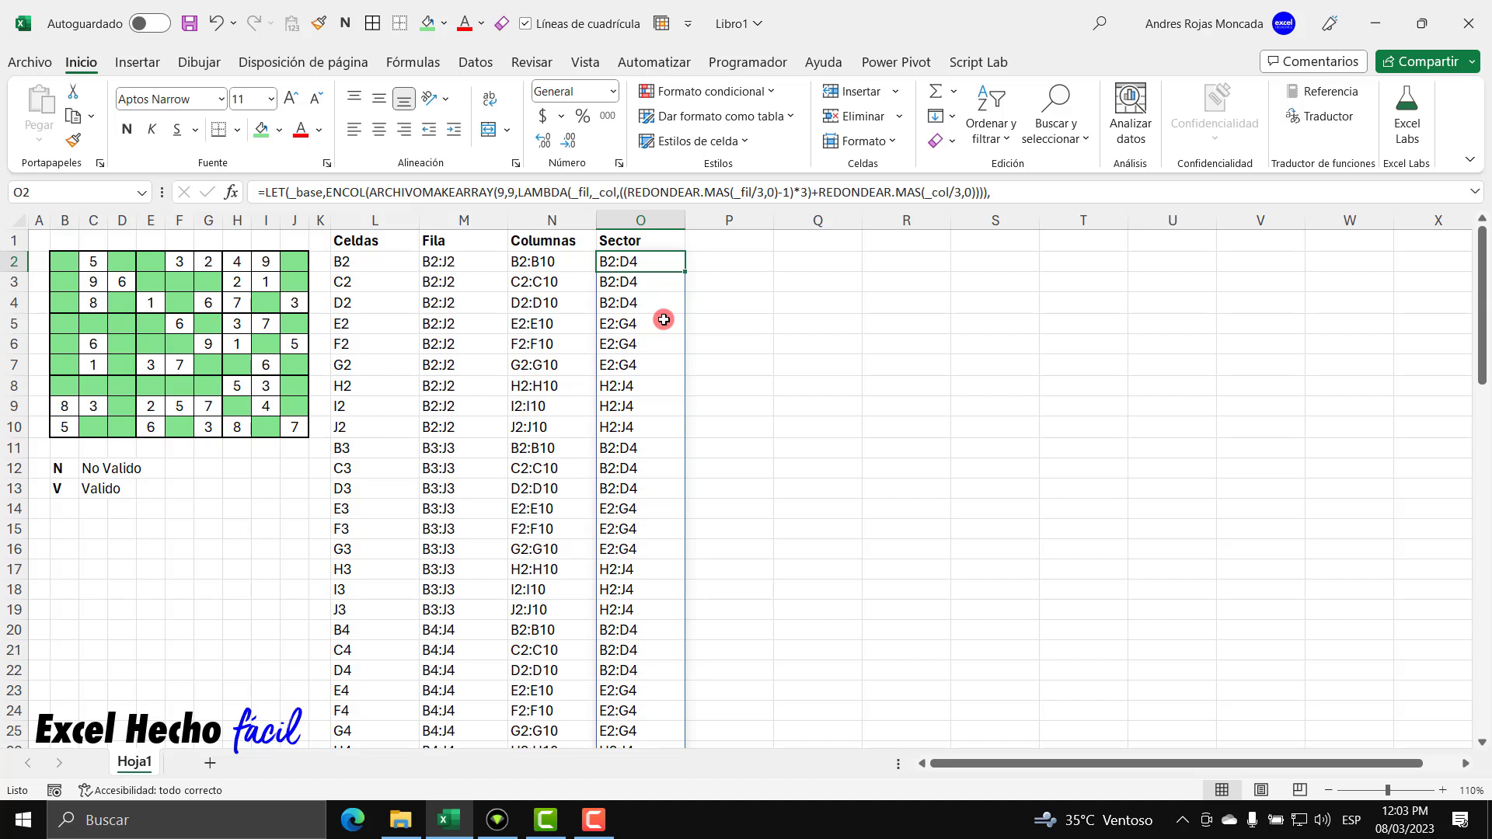
{"action": "left_click", "coordinate": [361, 408]}
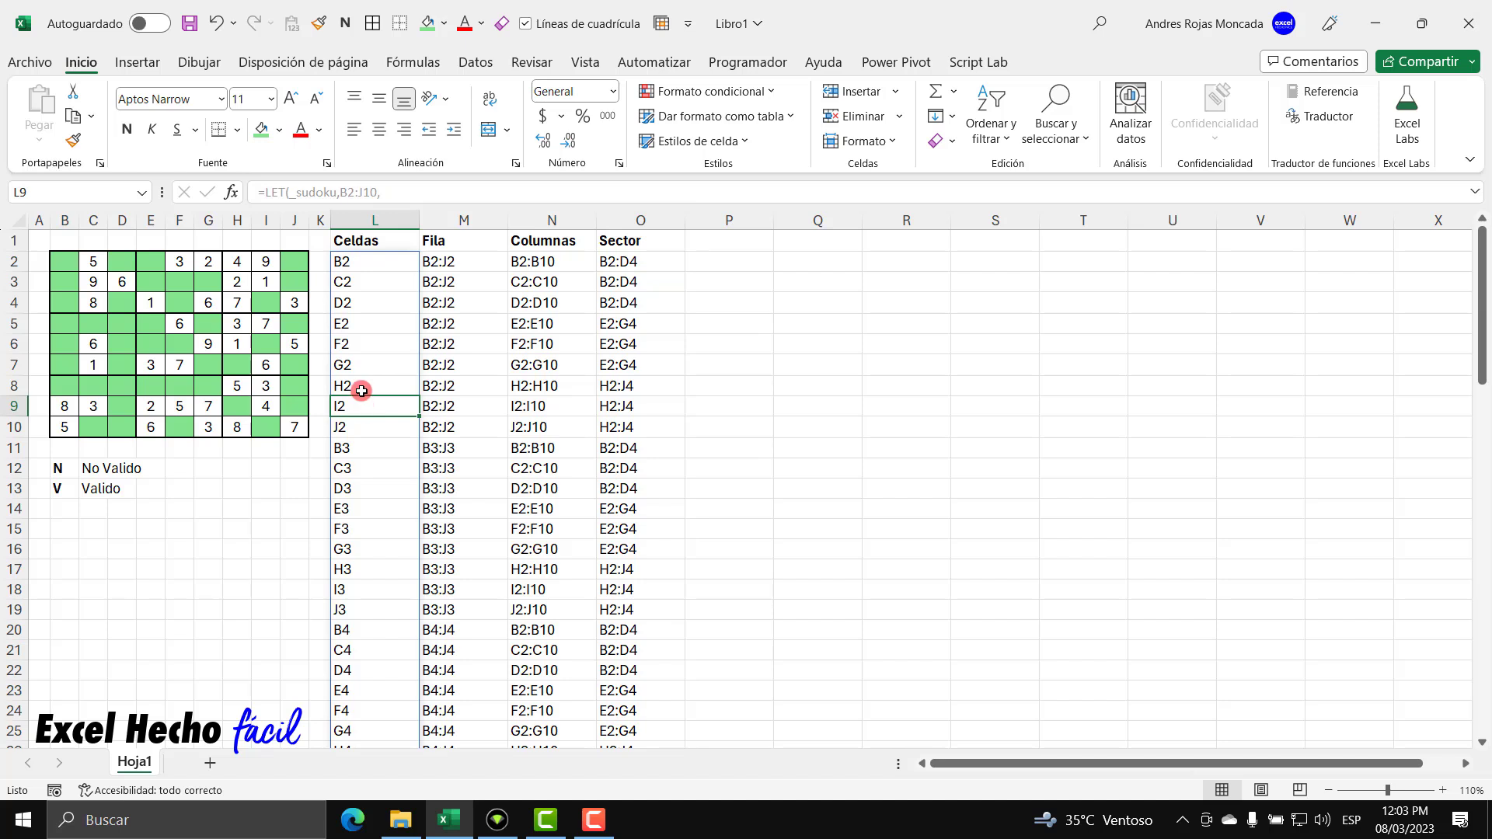
{"action": "left_click", "coordinate": [268, 258]}
{"action": "type", "text": "9"}
{"action": "left_click", "coordinate": [240, 263]}
{"action": "left_click_drag", "start_coordinate": [241, 263], "coordinate": [292, 302]}
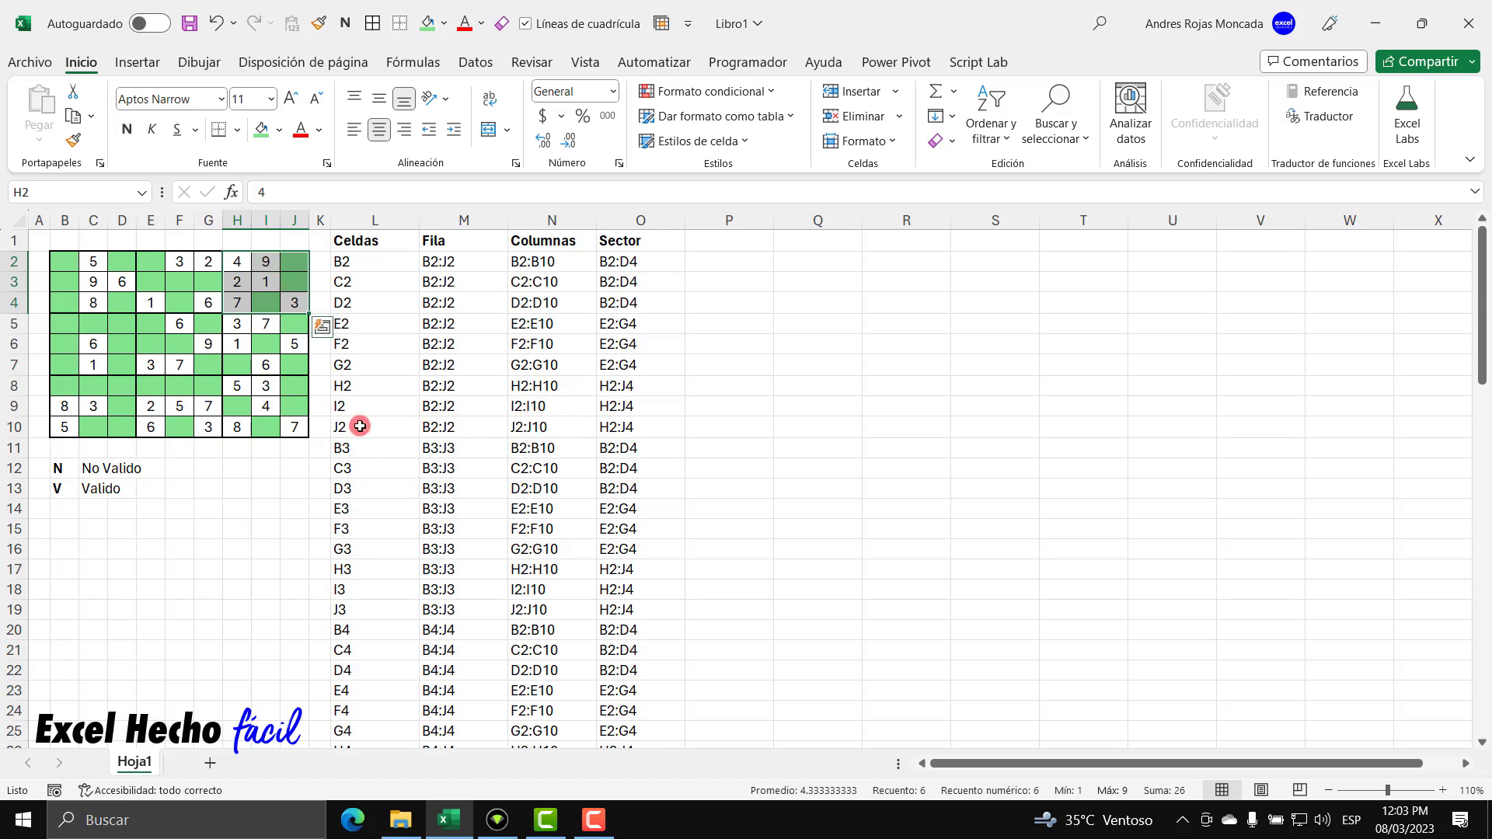
{"action": "left_click_drag", "start_coordinate": [356, 405], "coordinate": [646, 407]}
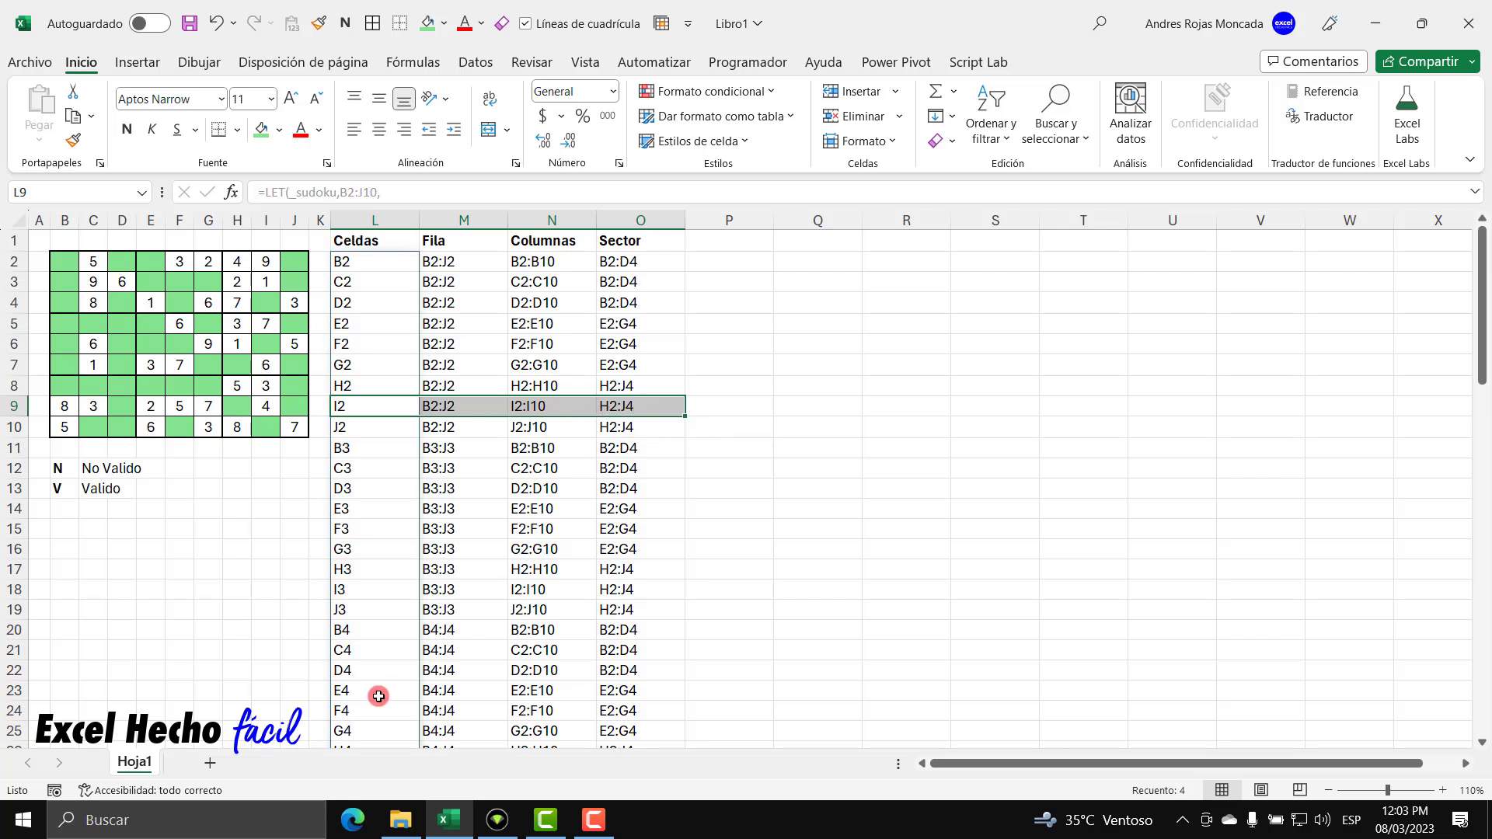
Compare the Sector range listed for cell D4 with its 3x3 sector in the Sudoku
{"action": "left_click", "coordinate": [361, 670]}
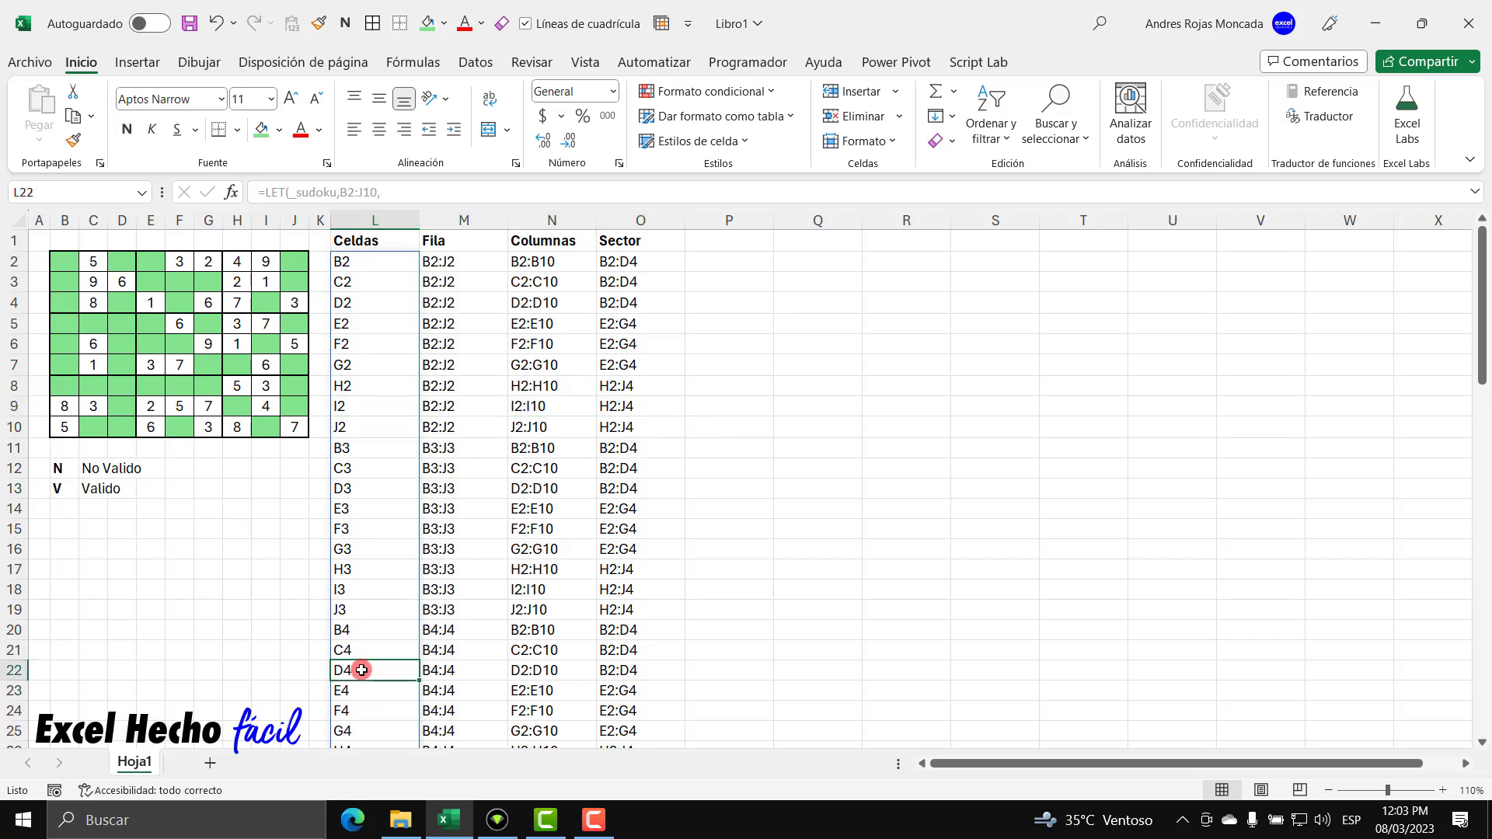
{"action": "left_click", "coordinate": [125, 304]}
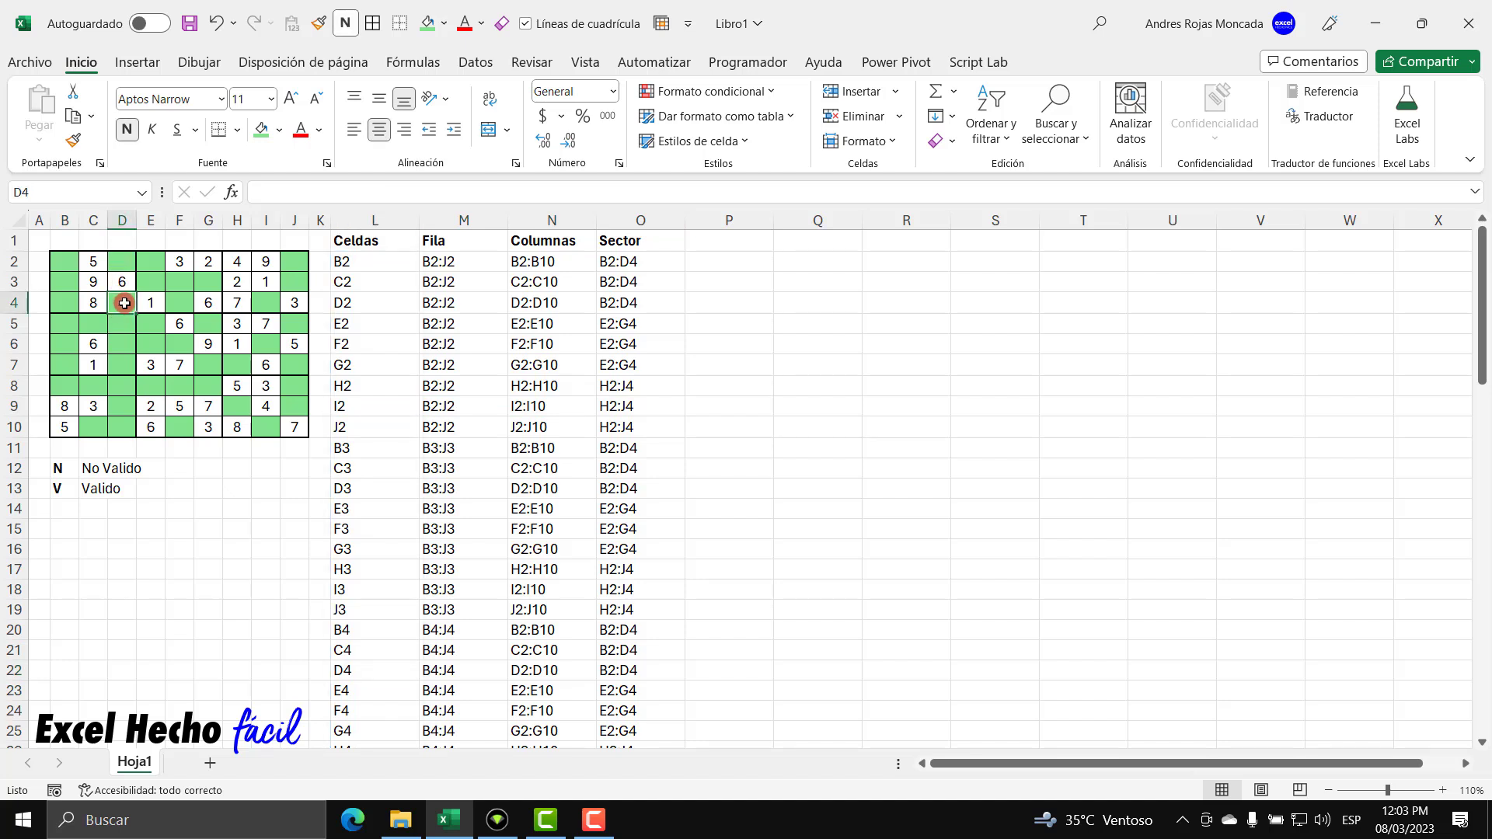
{"action": "left_click_drag", "start_coordinate": [61, 258], "coordinate": [123, 303]}
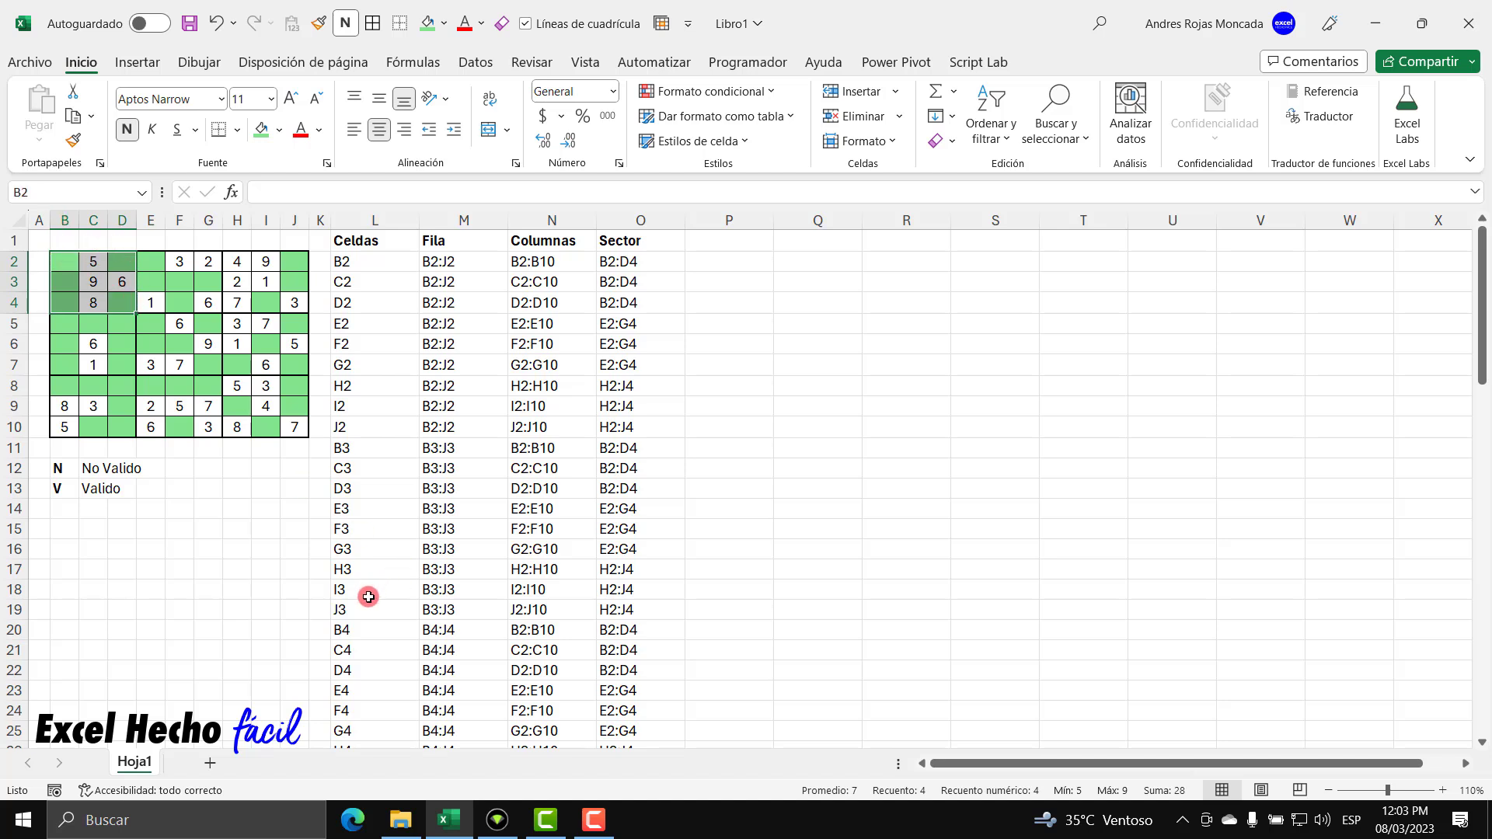
{"action": "left_click", "coordinate": [614, 674]}
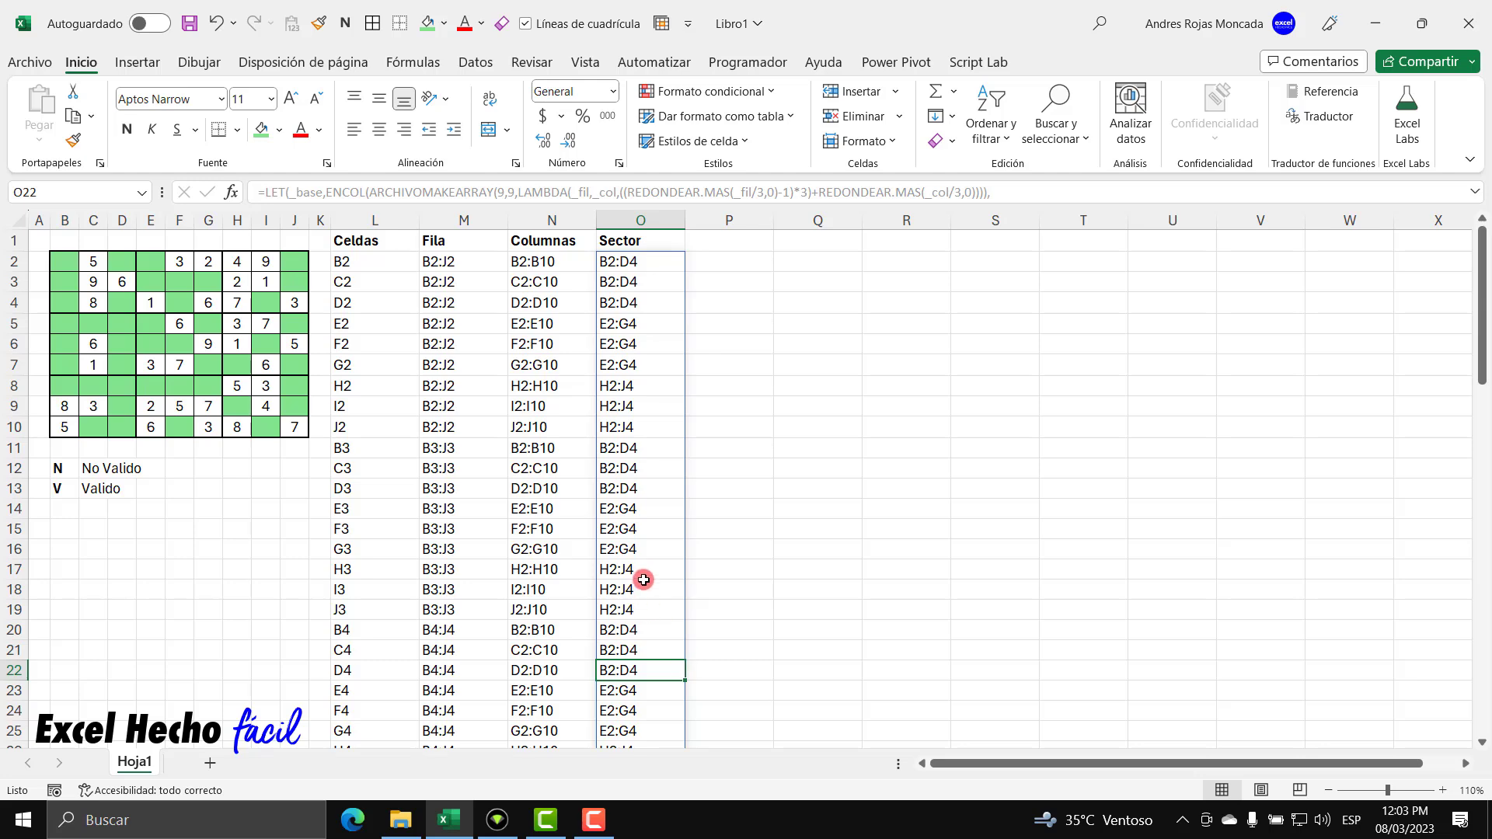
Review the whole Sector column down to J10 and the three sectors in Sudoku rows 2 to 4
{"action": "scroll", "coordinate": [644, 584], "scroll_direction": "down", "scroll_amount": 20}
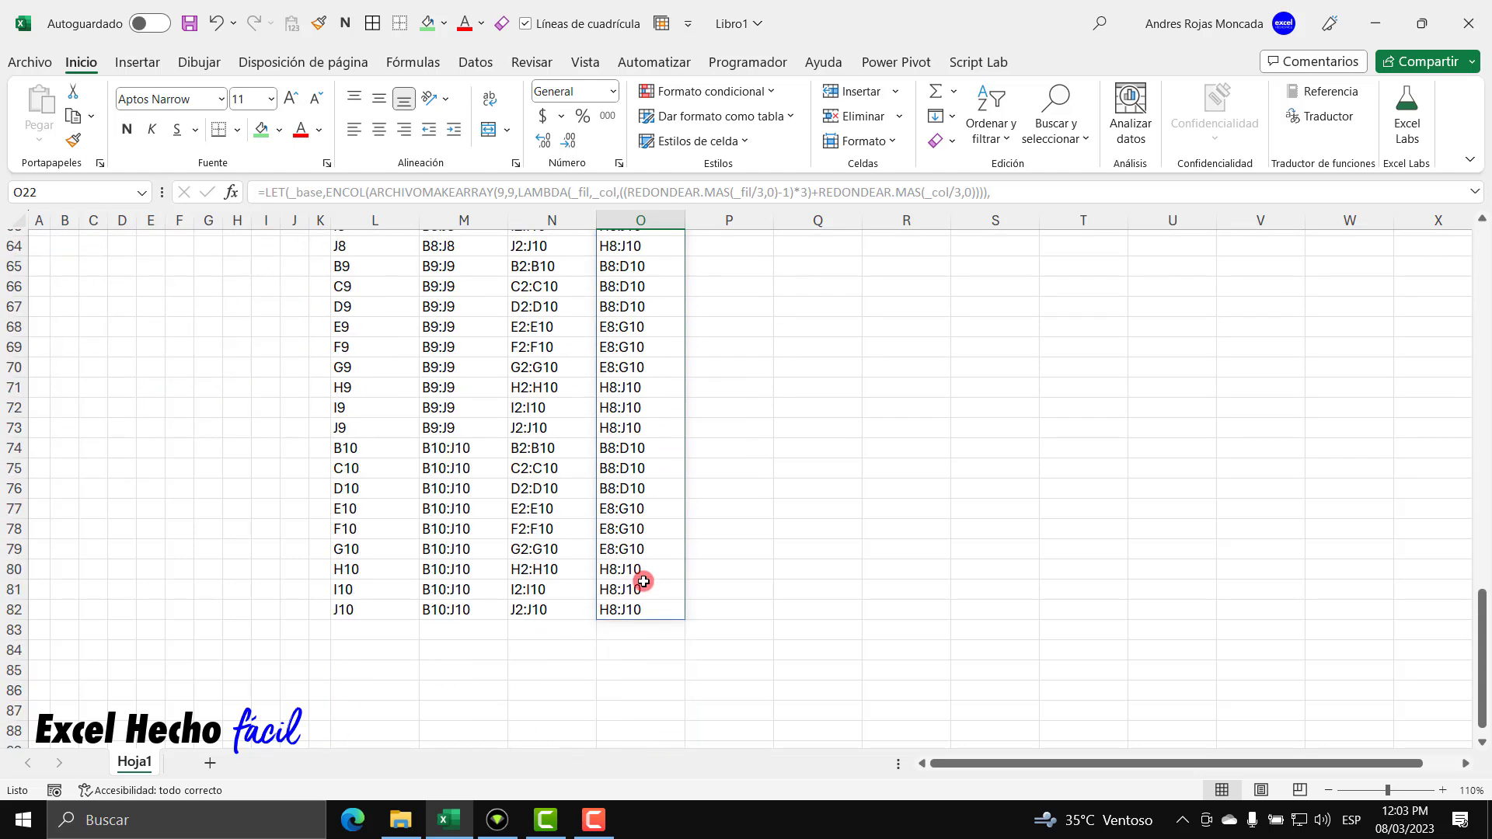
{"action": "scroll", "coordinate": [644, 583], "scroll_direction": "up", "scroll_amount": 20}
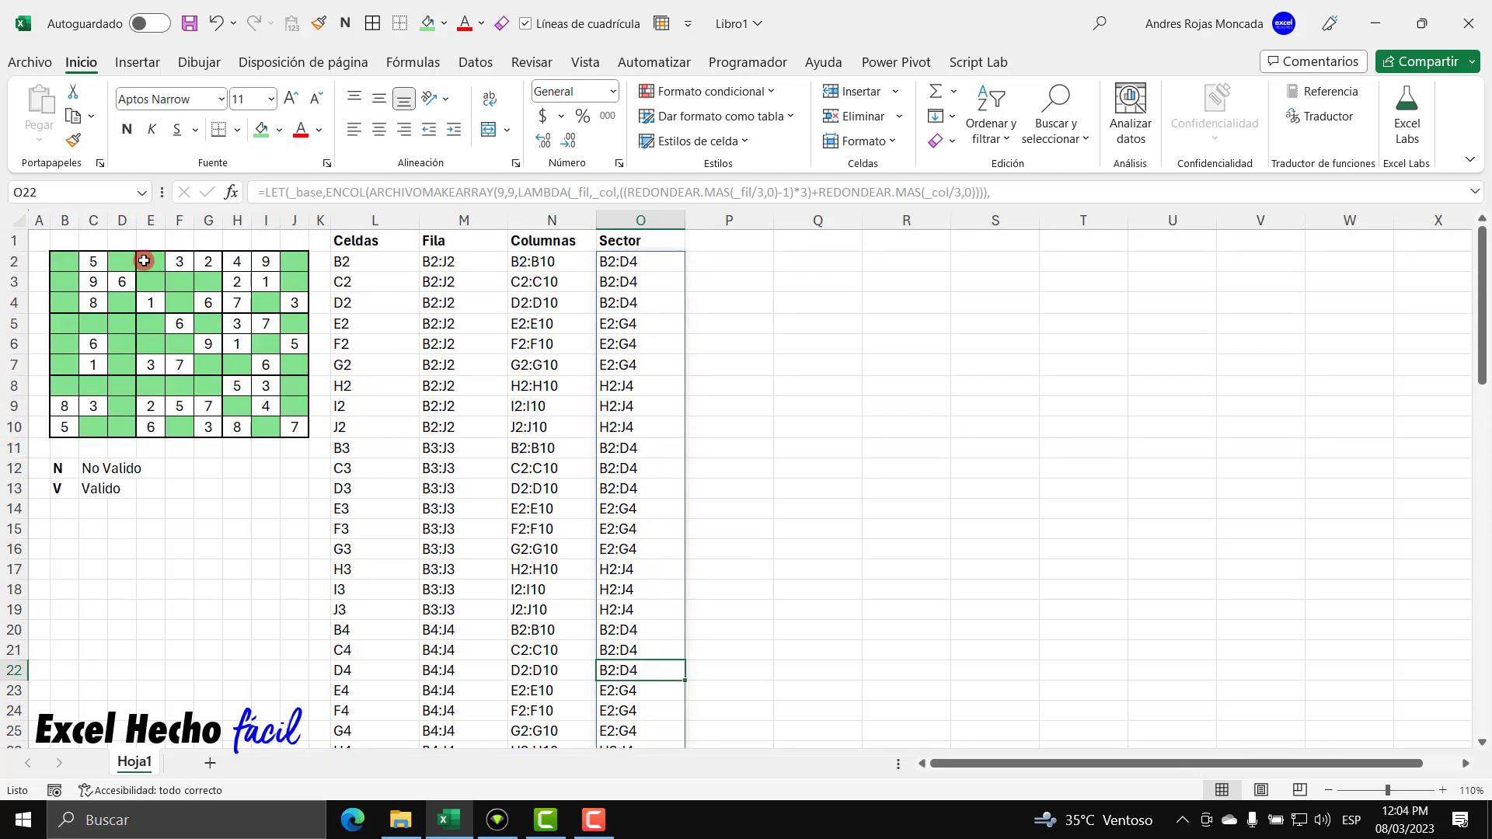
{"action": "left_click_drag", "start_coordinate": [69, 262], "coordinate": [300, 300]}
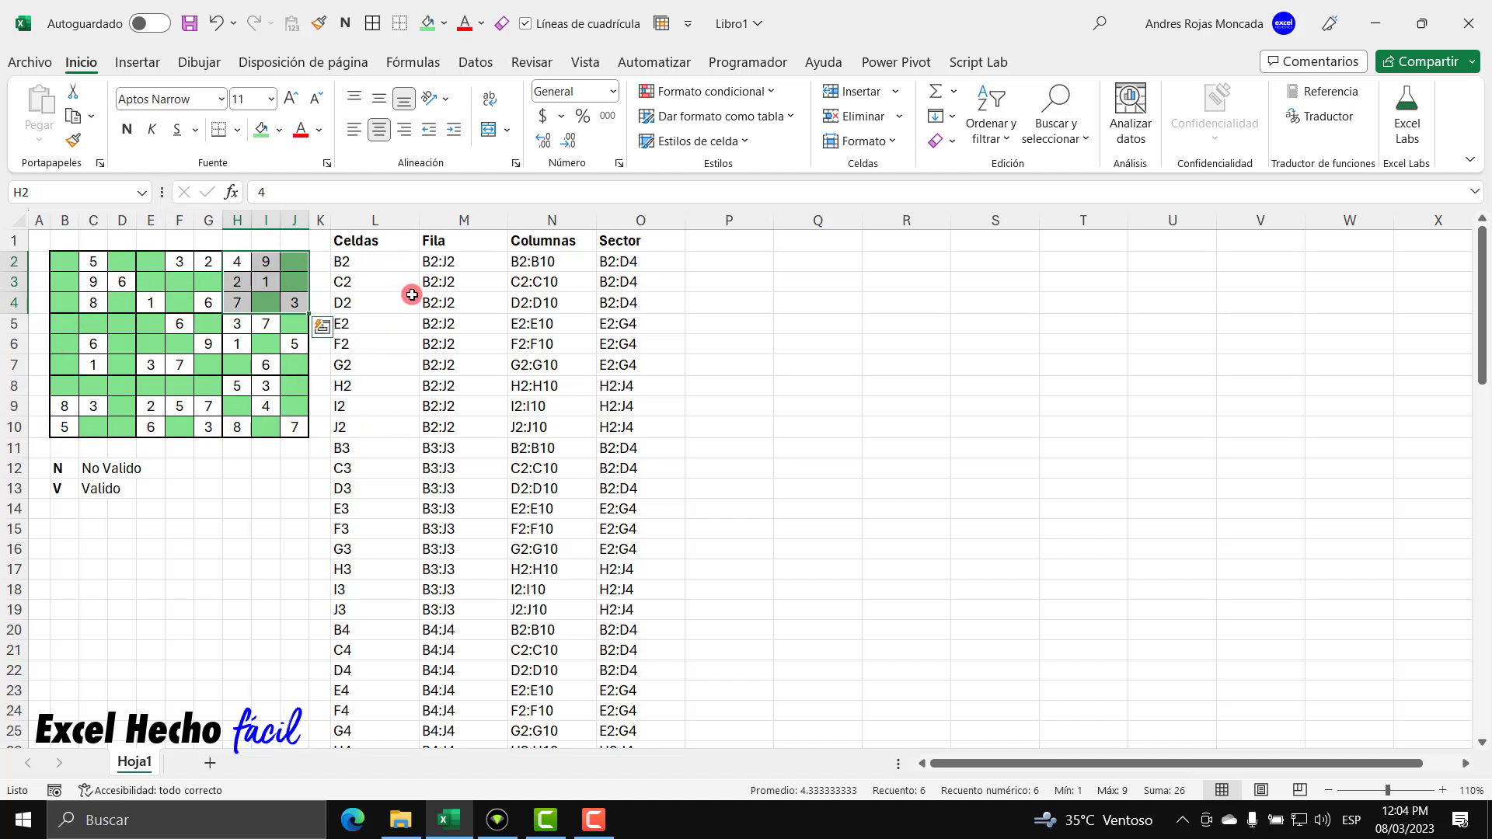
Enter the numbers 1 to 9 as headers across P1:X1, next to the Sector column
{"action": "left_click", "coordinate": [753, 237]}
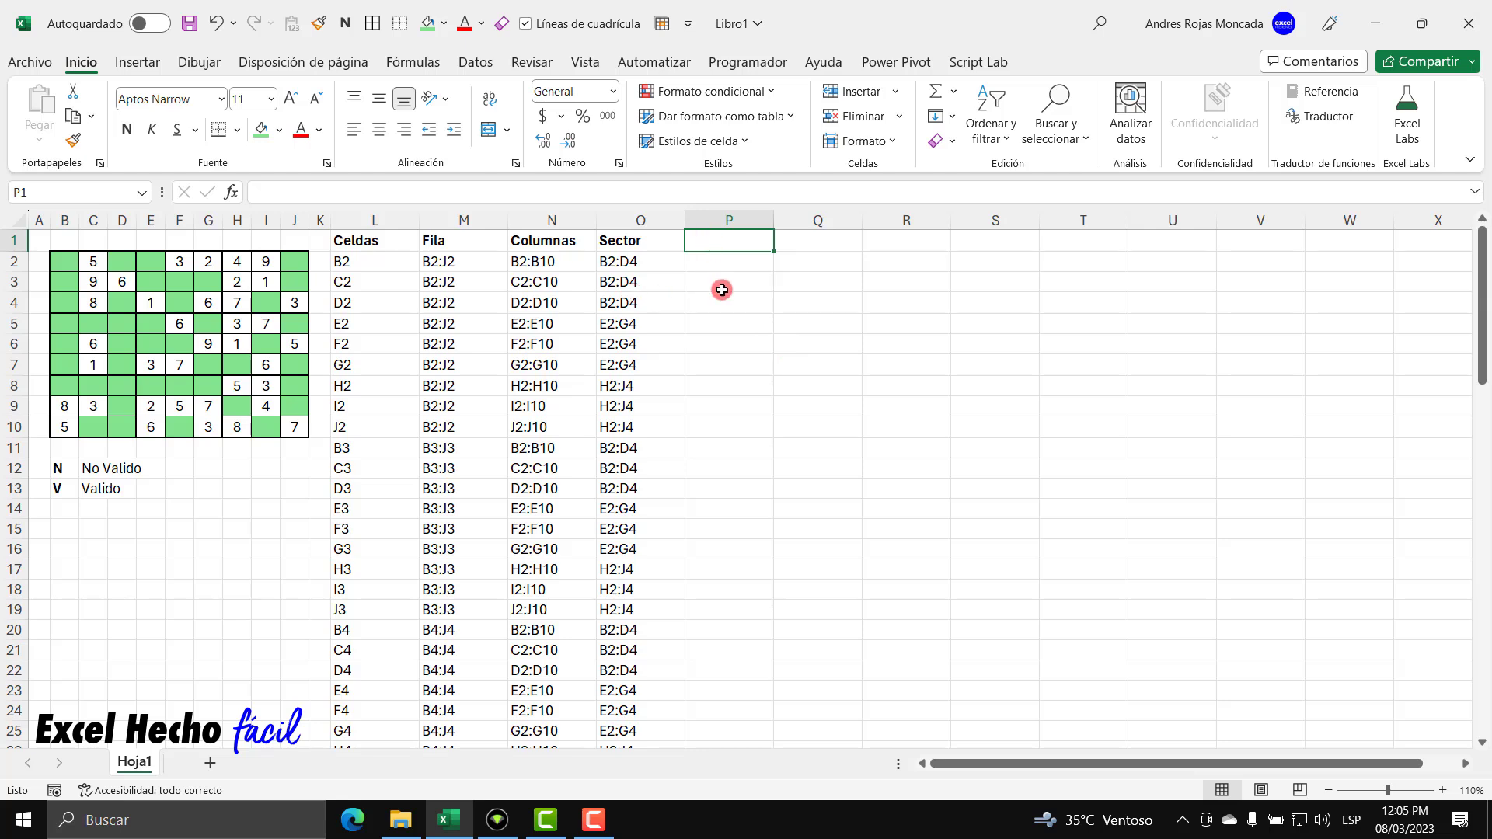
{"action": "type", "text": "1"}
{"action": "key", "text": "Return"}
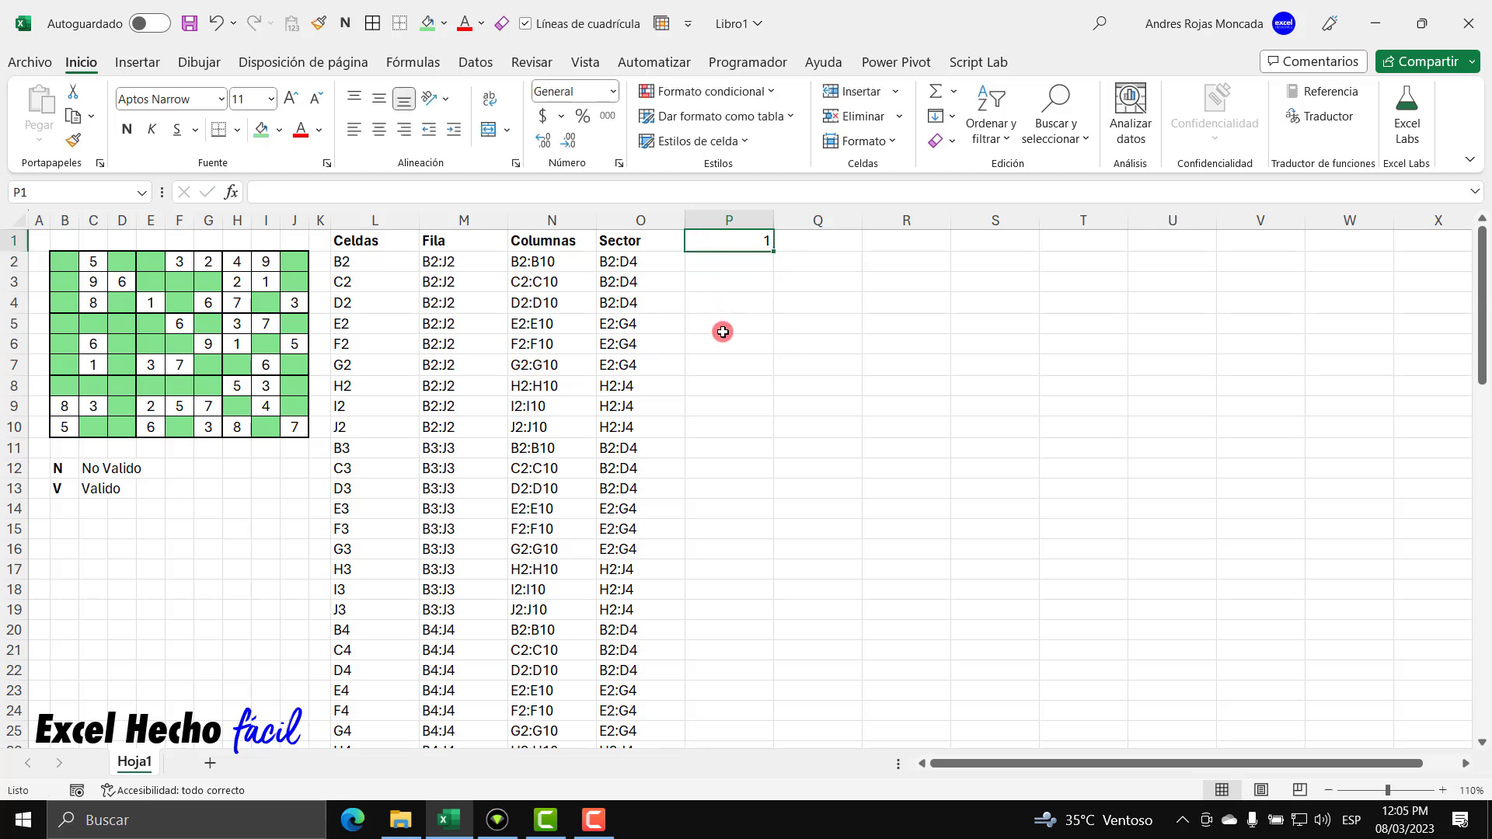
{"action": "key", "text": "Up"}
{"action": "key", "text": "Right"}
{"action": "type", "text": "2"}
{"action": "key", "text": "Return"}
Set the width of columns P to X to 5
{"action": "mouse_move", "coordinate": [739, 241]}
{"action": "left_mouse_down"}
{"action": "mouse_move", "coordinate": [1439, 239]}
{"action": "mouse_move", "coordinate": [1186, 220]}
{"action": "mouse_move", "coordinate": [730, 220]}
{"action": "left_mouse_up"}
{"action": "right_click", "coordinate": [729, 220]}
{"action": "left_click", "coordinate": [821, 525]}
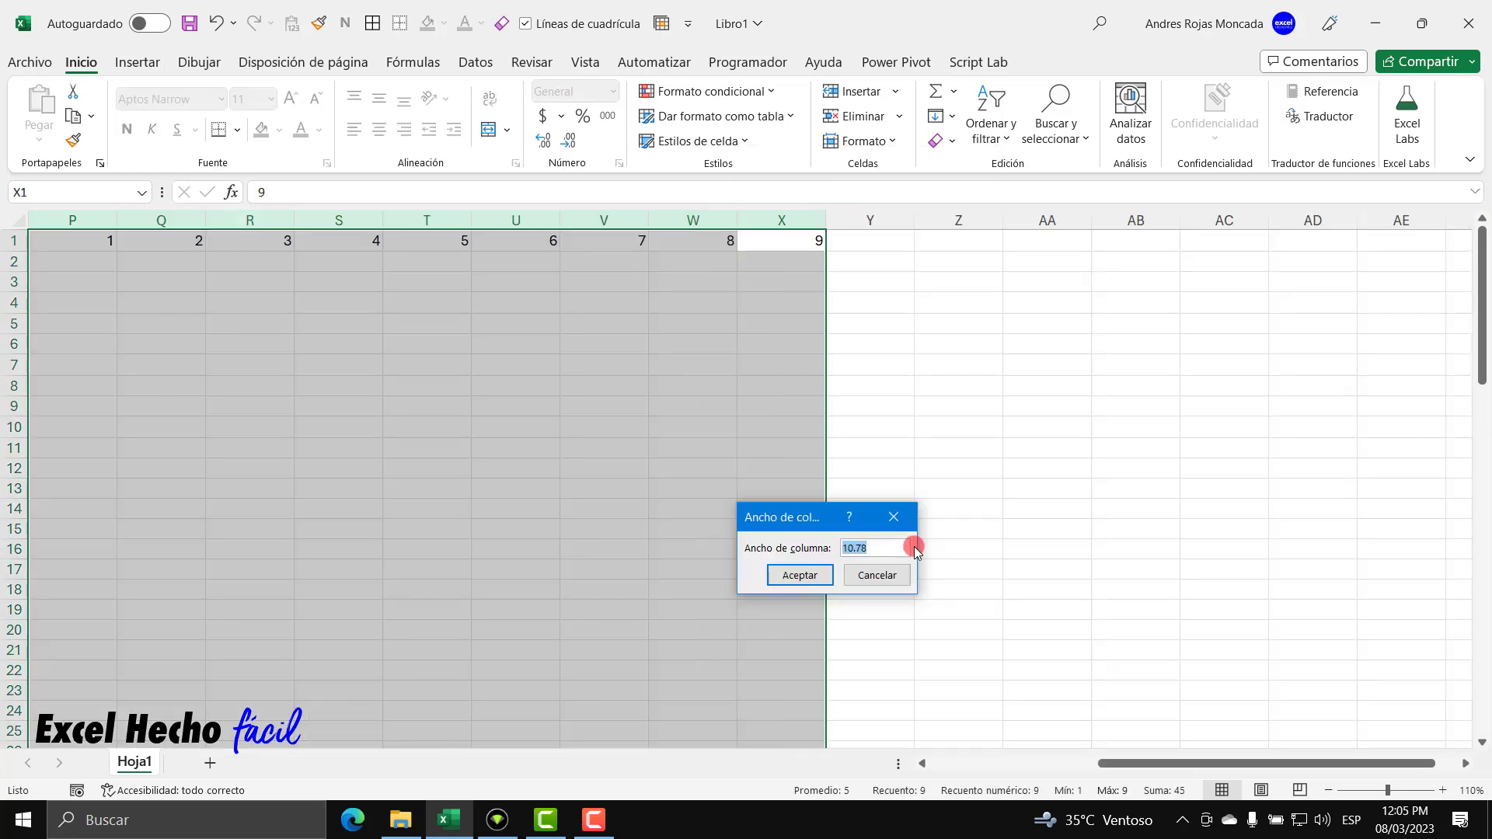
{"action": "type", "text": "5"}
{"action": "key", "text": "Return"}
Center the number headers in P1:X1 and make them bold
{"action": "left_click_drag", "start_coordinate": [1166, 763], "coordinate": [991, 763]}
{"action": "left_click_drag", "start_coordinate": [707, 243], "coordinate": [1073, 243]}
{"action": "left_click", "coordinate": [381, 130]}
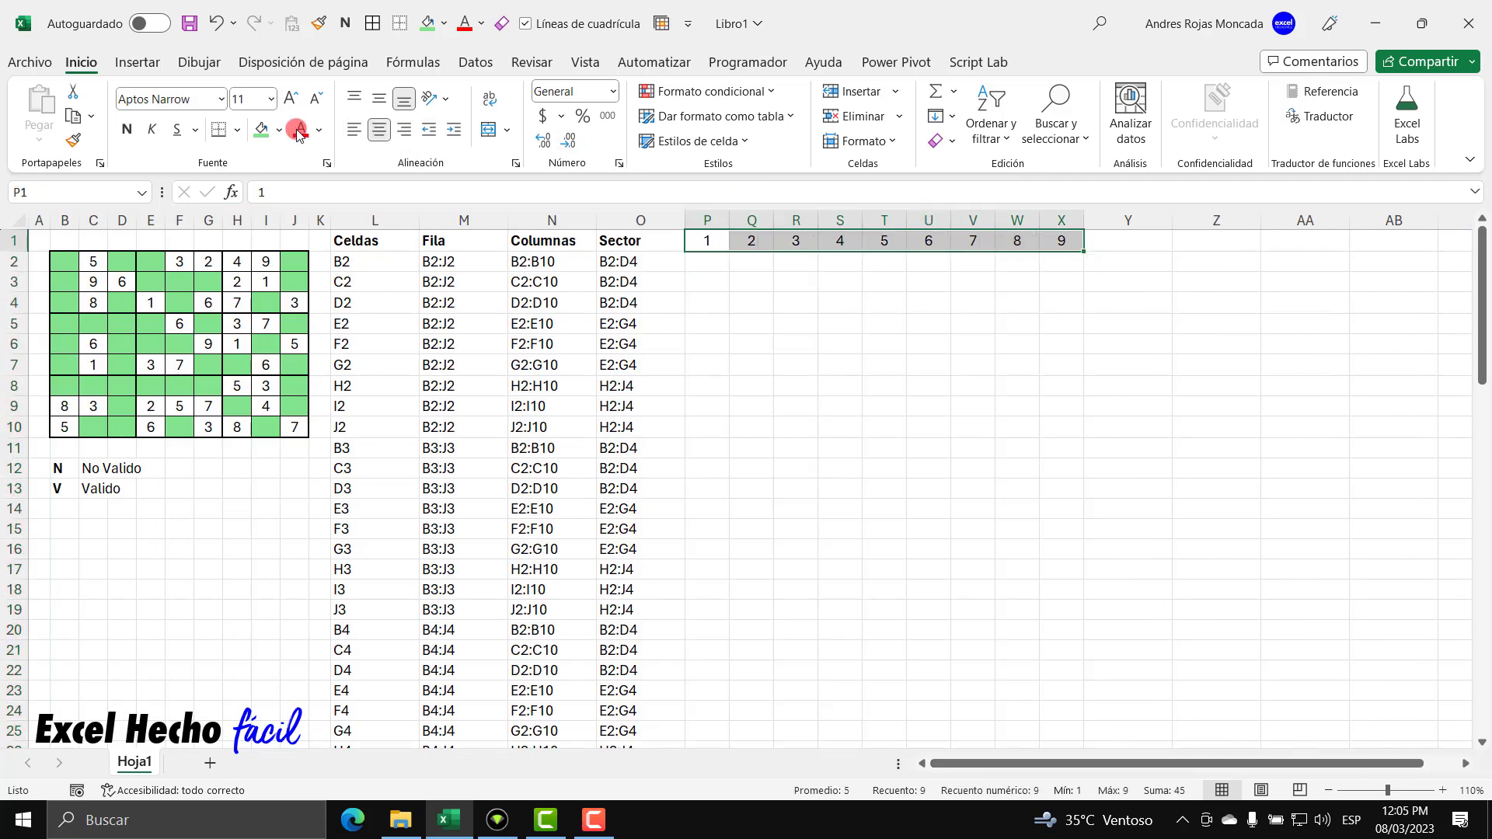
{"action": "left_click", "coordinate": [126, 129]}
{"action": "left_click", "coordinate": [694, 265]}
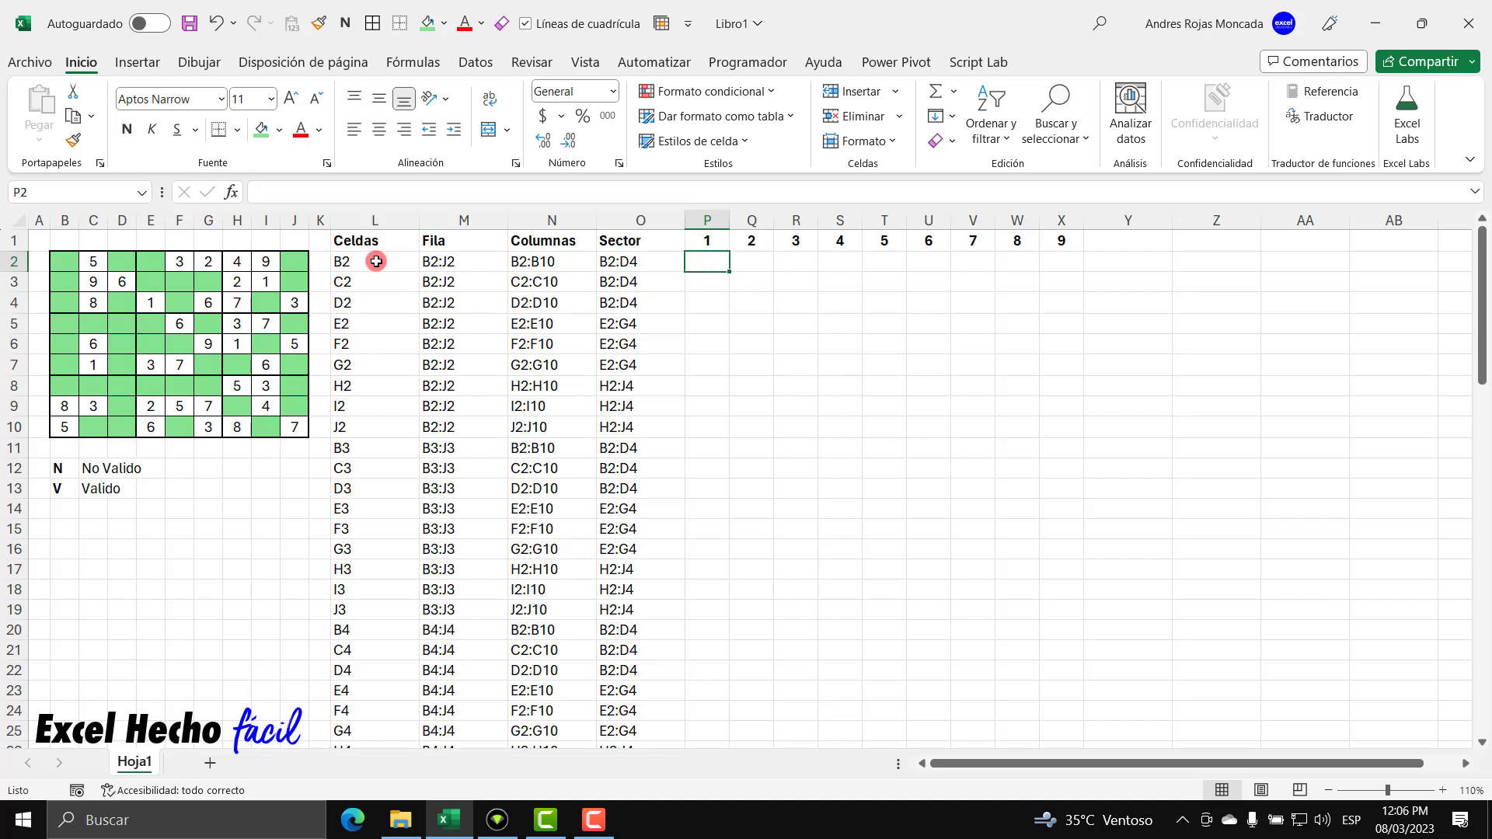
Review the Fila, Columnas and Sector ranges listed for cell B2 in row 2
{"action": "left_click", "coordinate": [464, 261]}
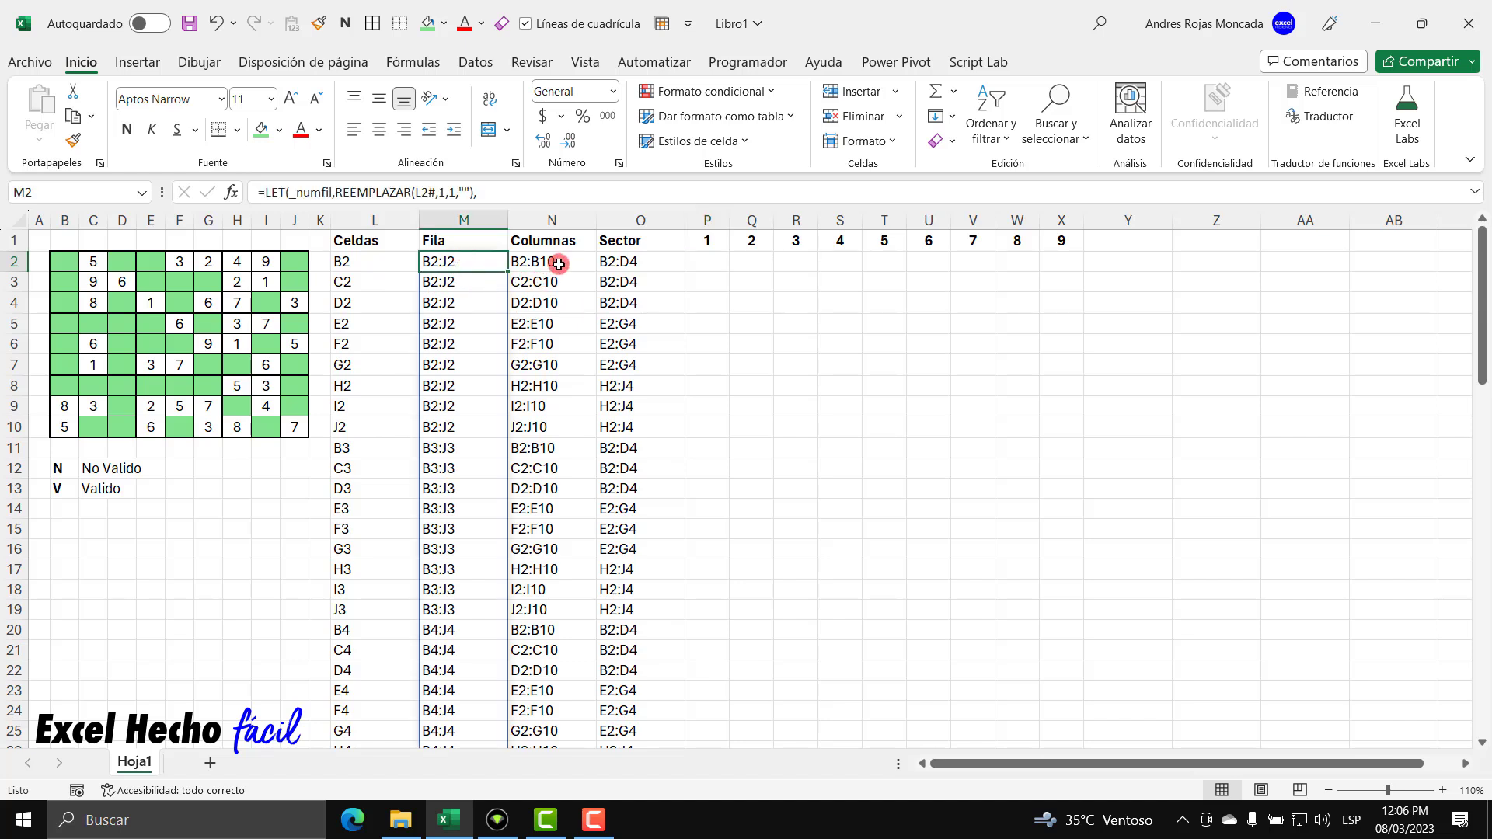
{"action": "left_click", "coordinate": [565, 259]}
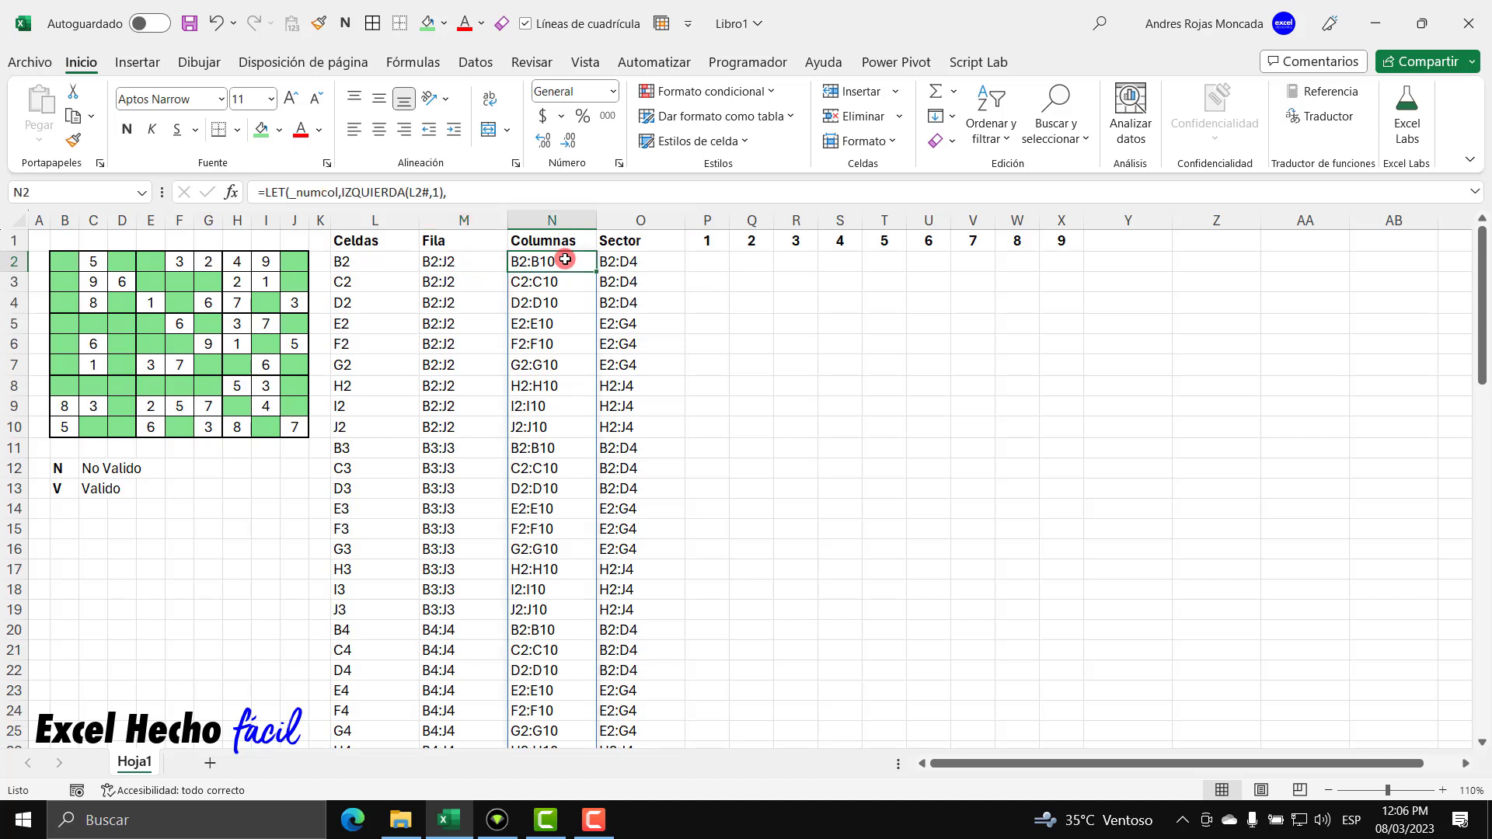
{"action": "left_click", "coordinate": [653, 260]}
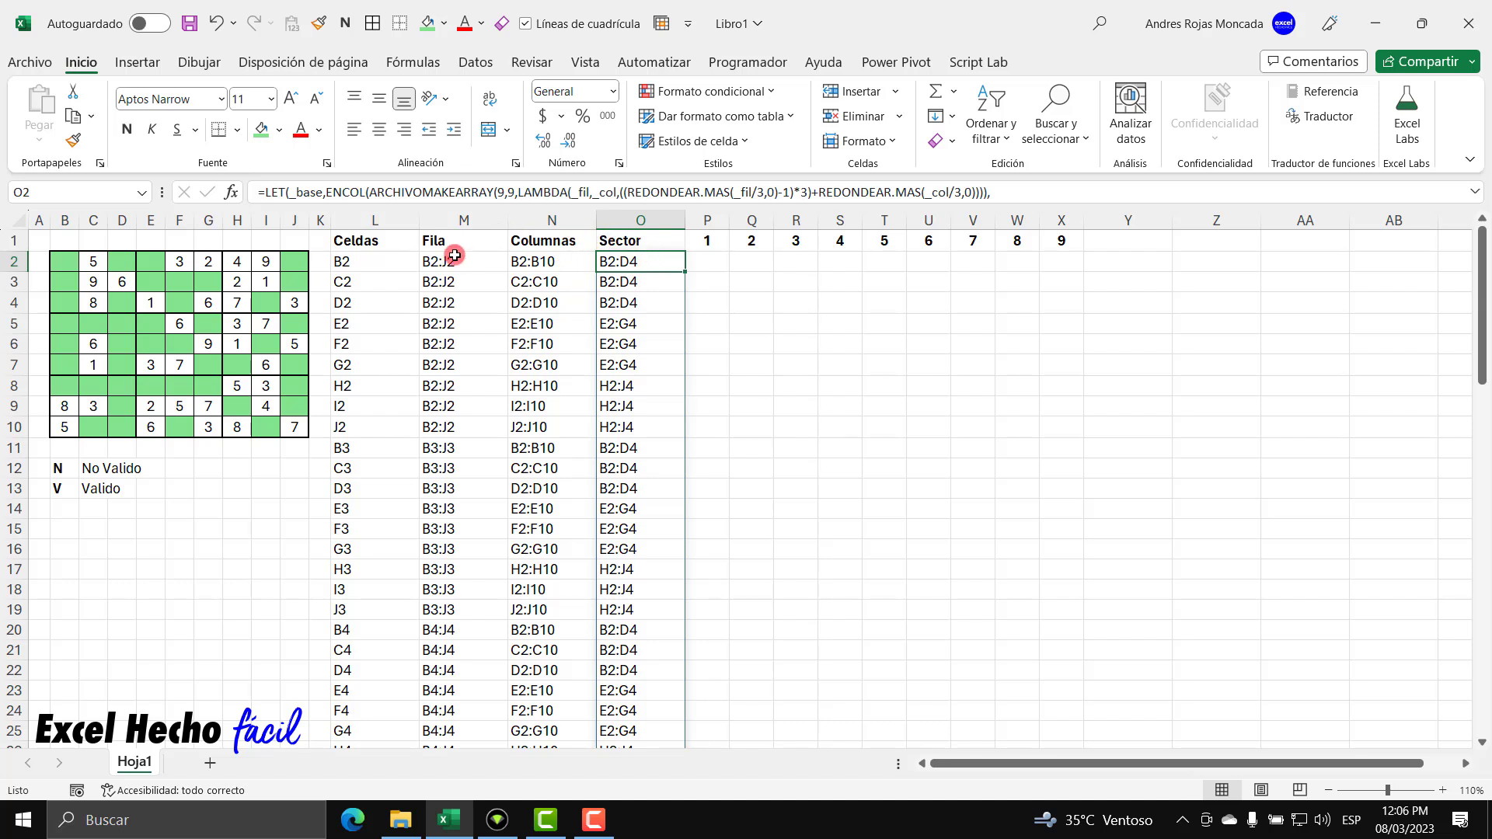
Start a LET formula in P2 that defines _sec as SECUENCIA(81), and continue it on a new line
{"action": "left_click", "coordinate": [706, 261]}
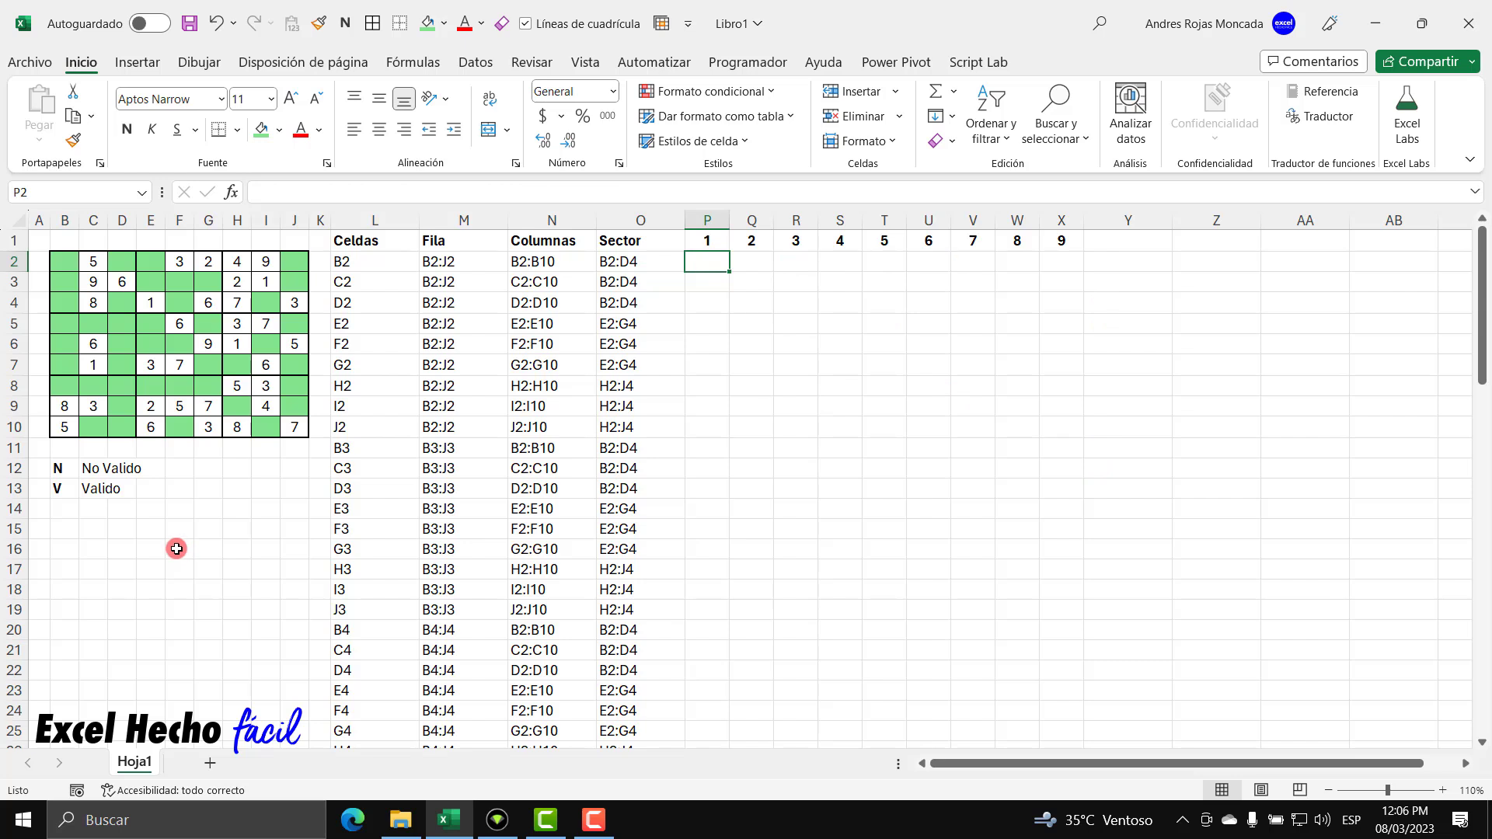
{"action": "type", "text": "=let"}
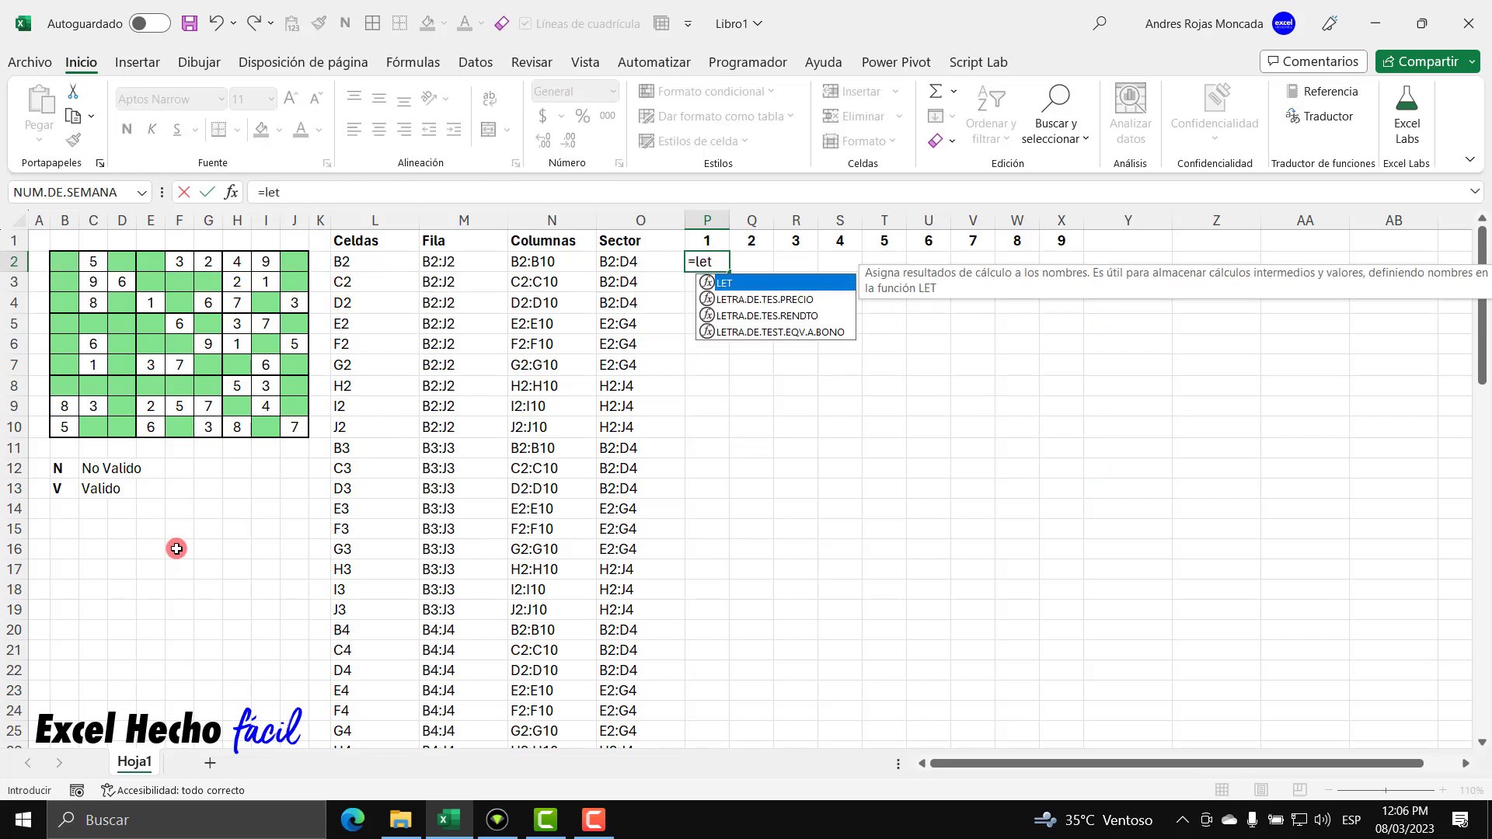
{"action": "key", "text": "Tab"}
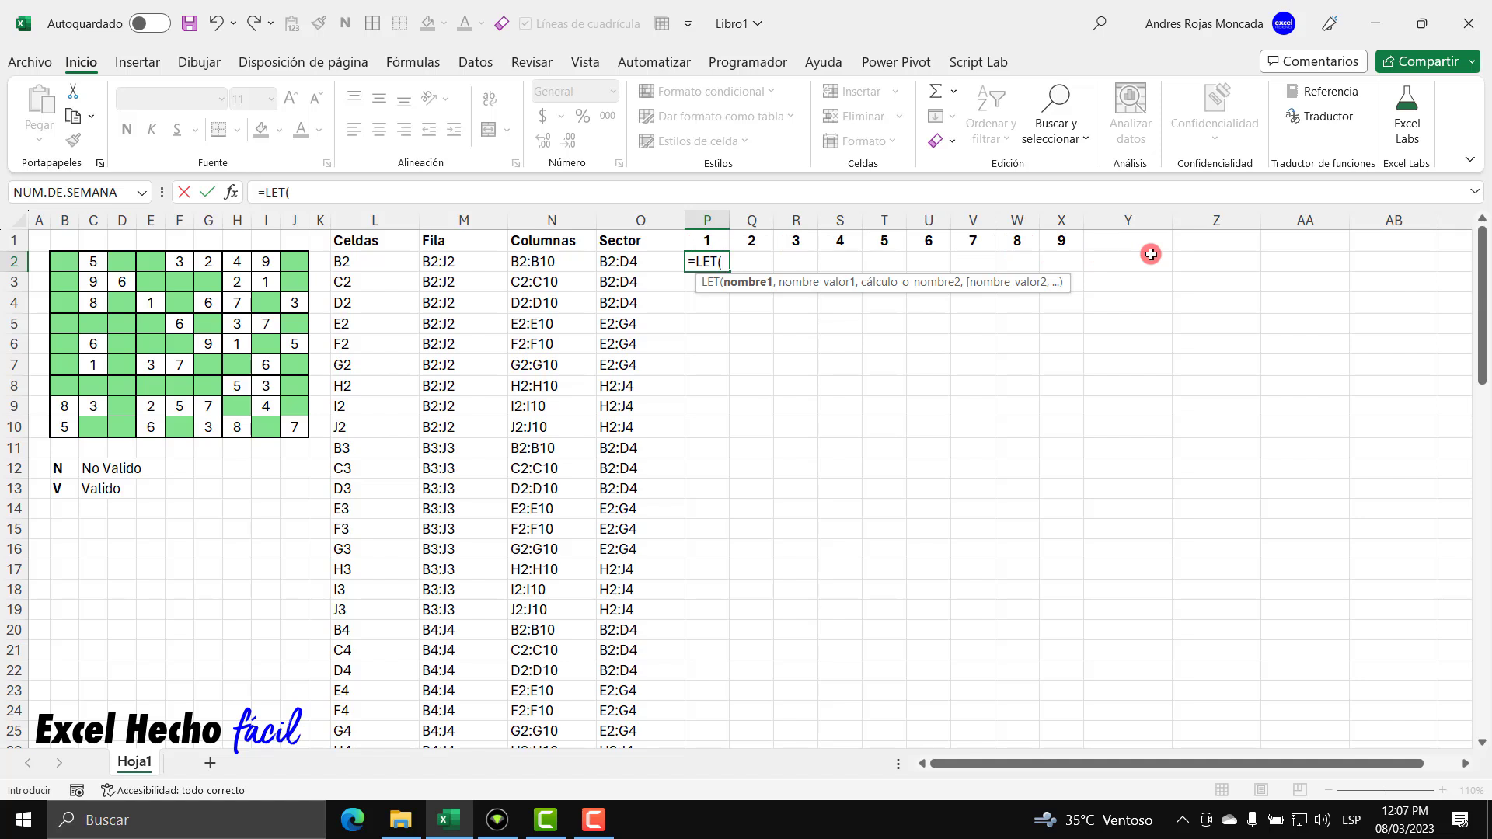
{"action": "type", "text": "_sec,"}
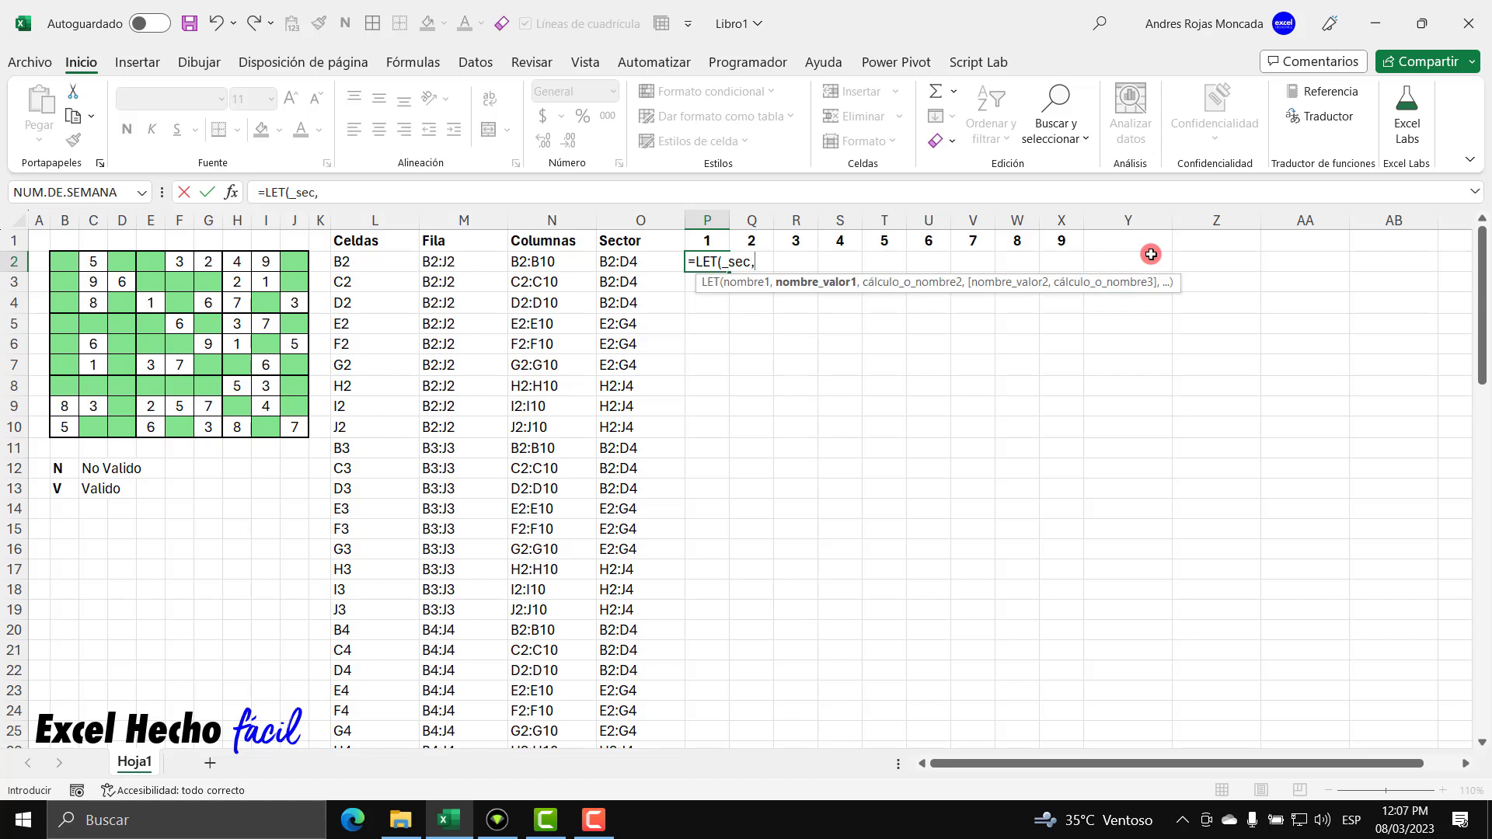
{"action": "type", "text": "secu"}
{"action": "key", "text": "Tab"}
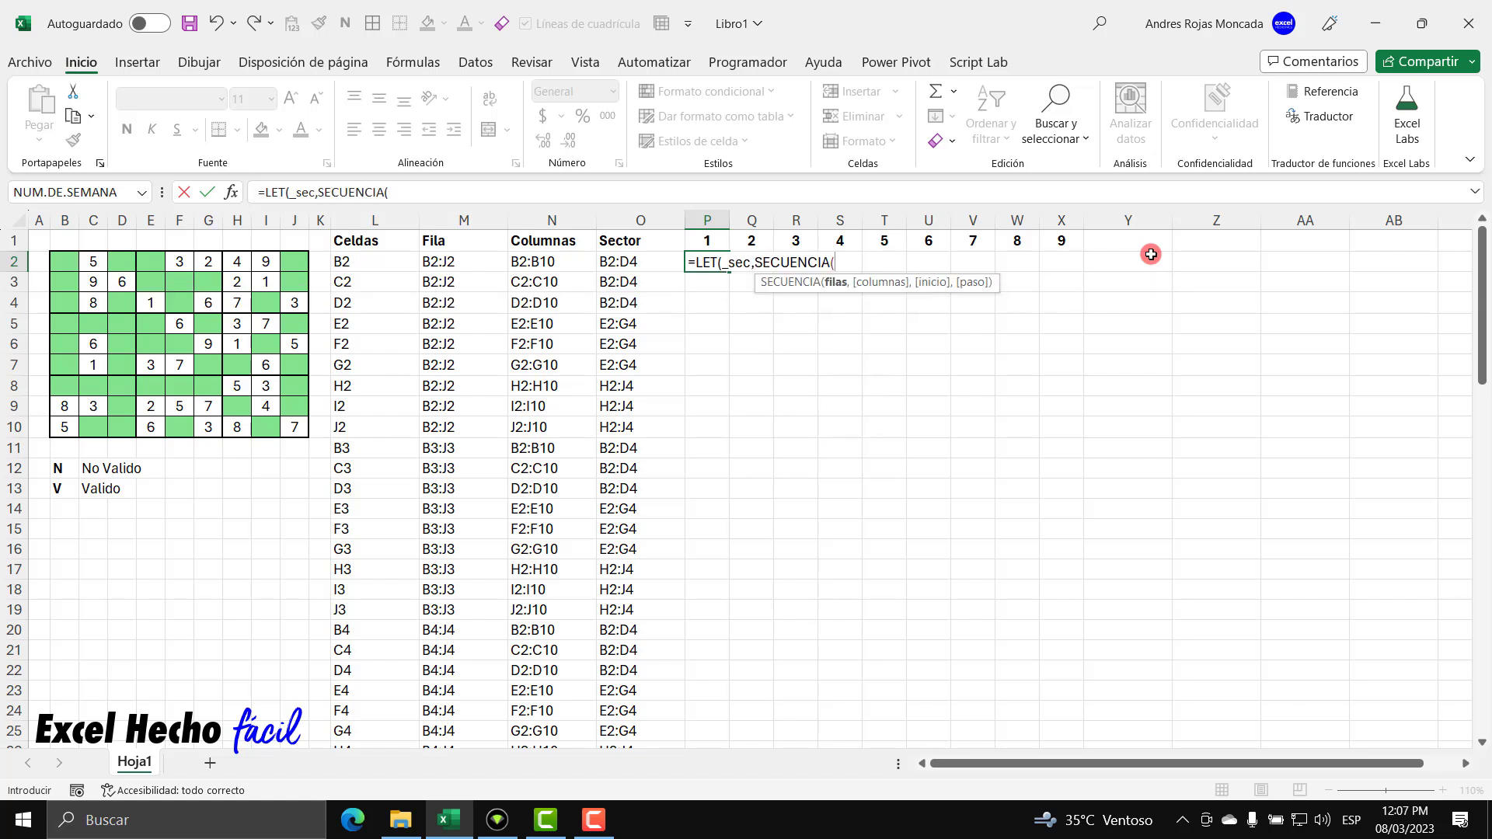
{"action": "type", "text": "81)"}
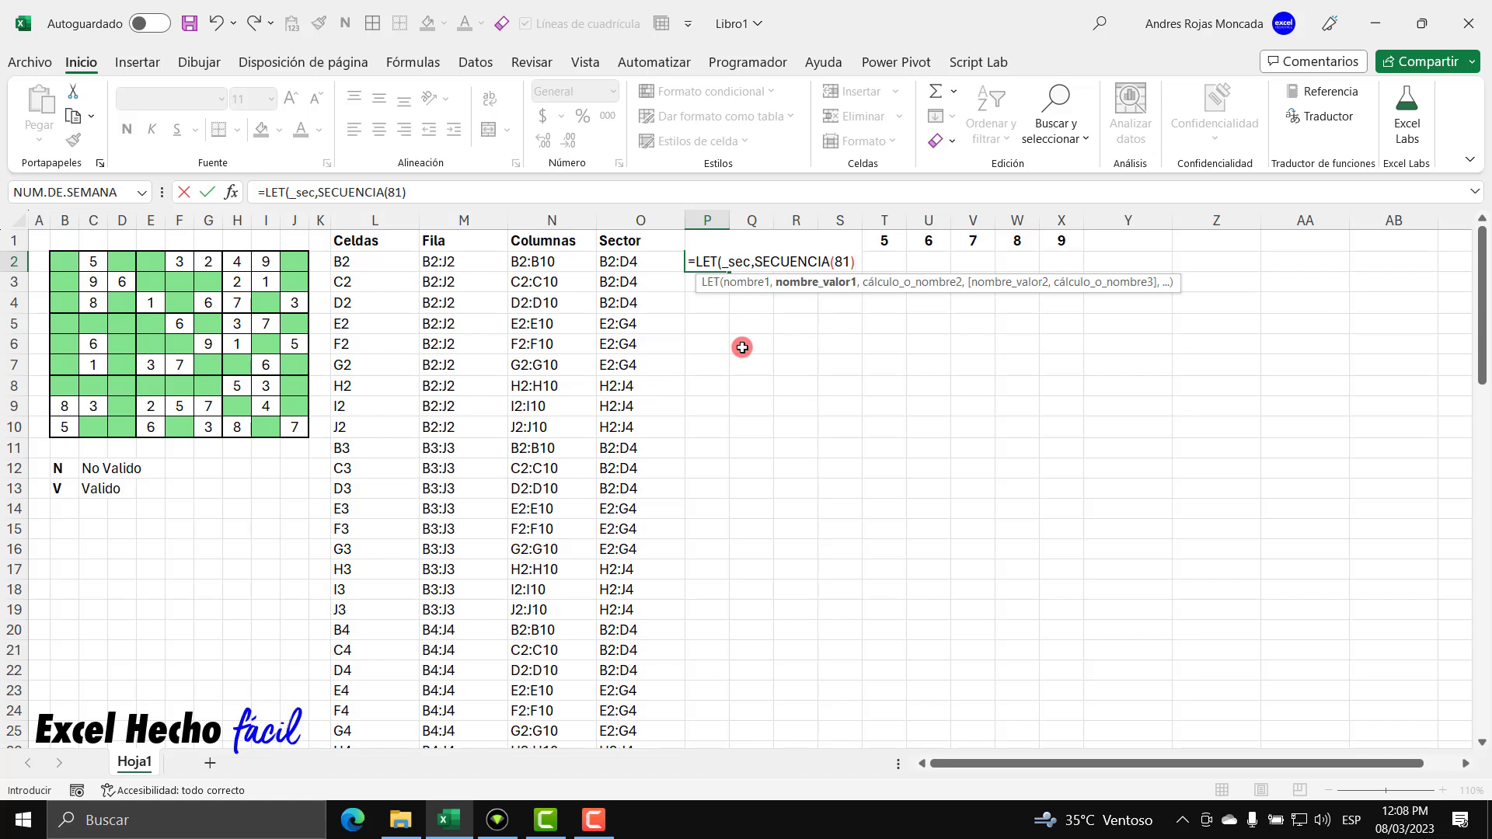
{"action": "type", "text": ","}
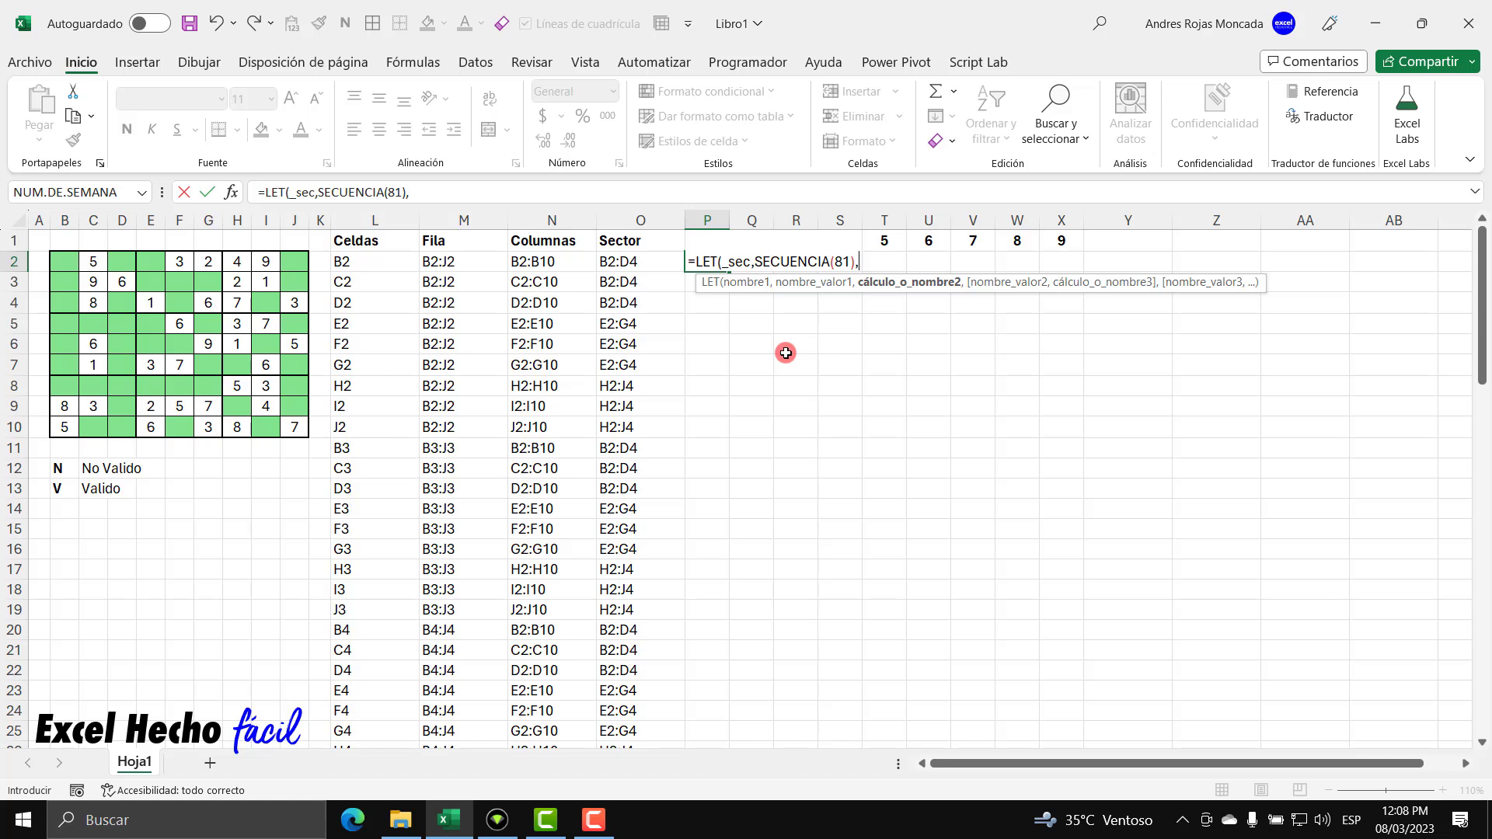
{"action": "key", "text": "alt+Return"}
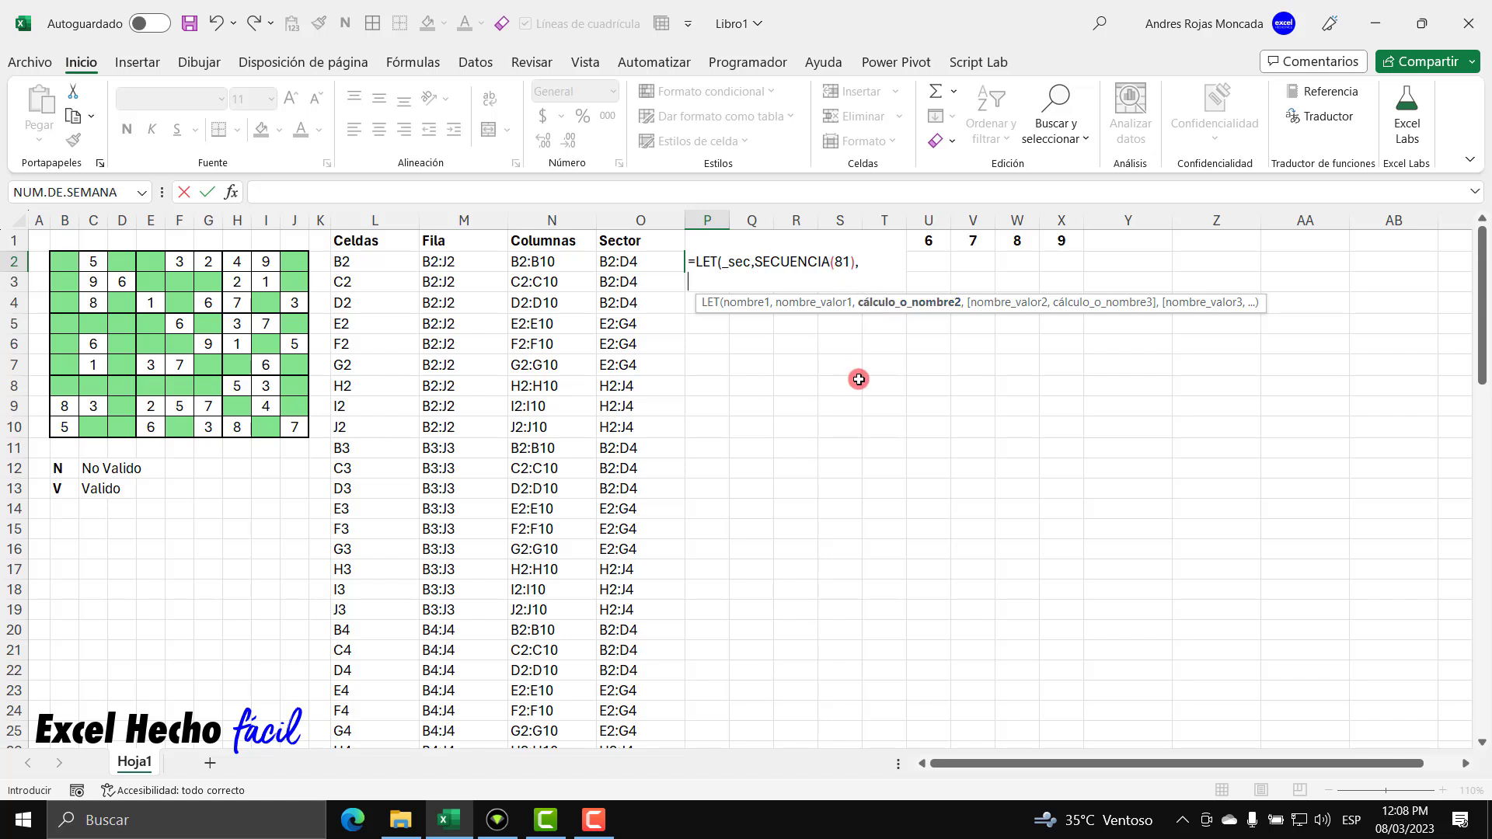
Add ARCHIVOMAKEARRAY with 81 rows, 9 columns and a LAMBDA with the parameters _fil and _col, followed by a new line
{"action": "type", "text": "archi"}
{"action": "key", "text": "Tab"}
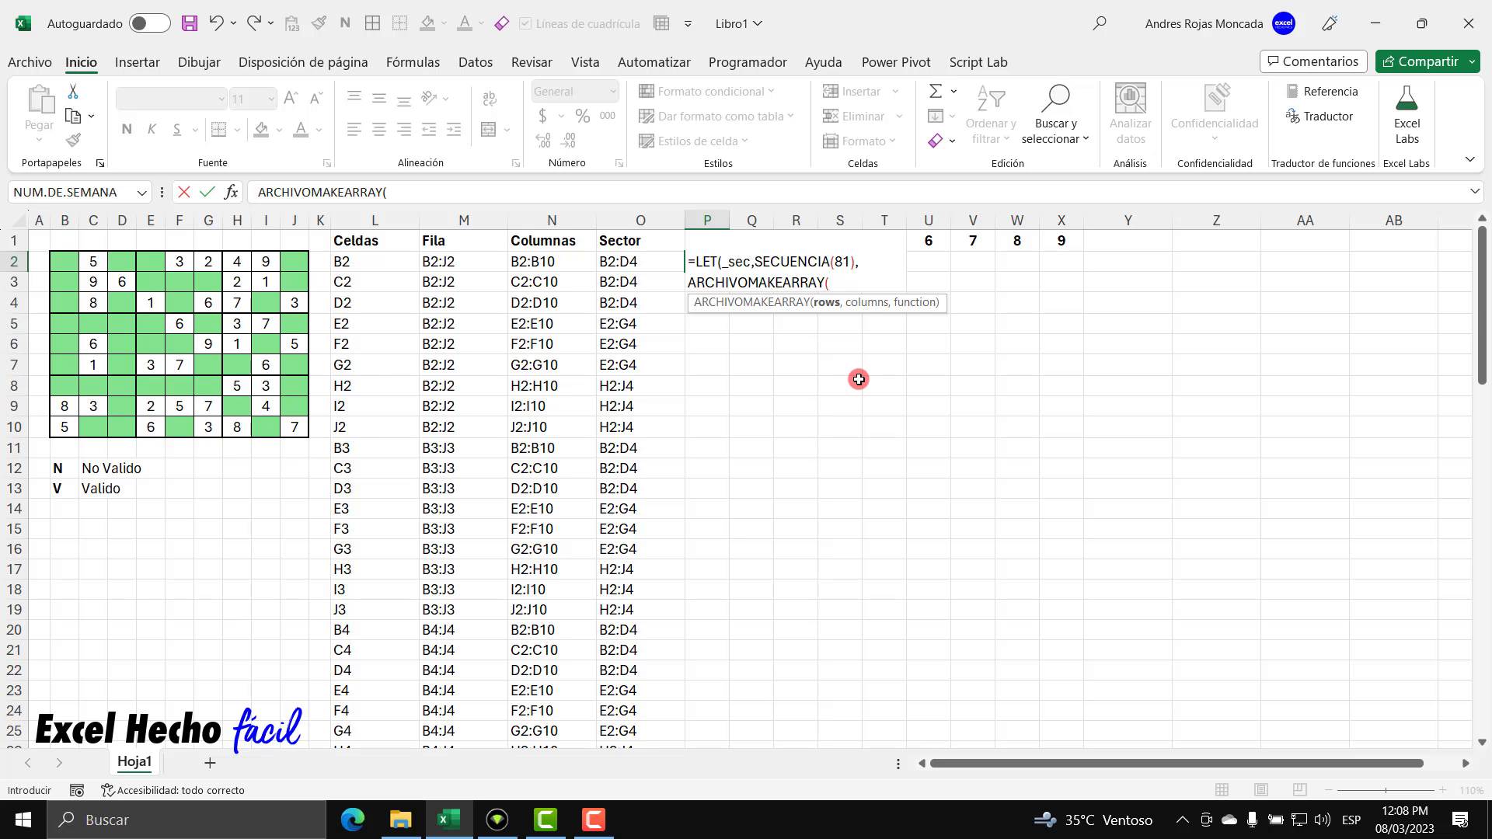
{"action": "type", "text": "81"}
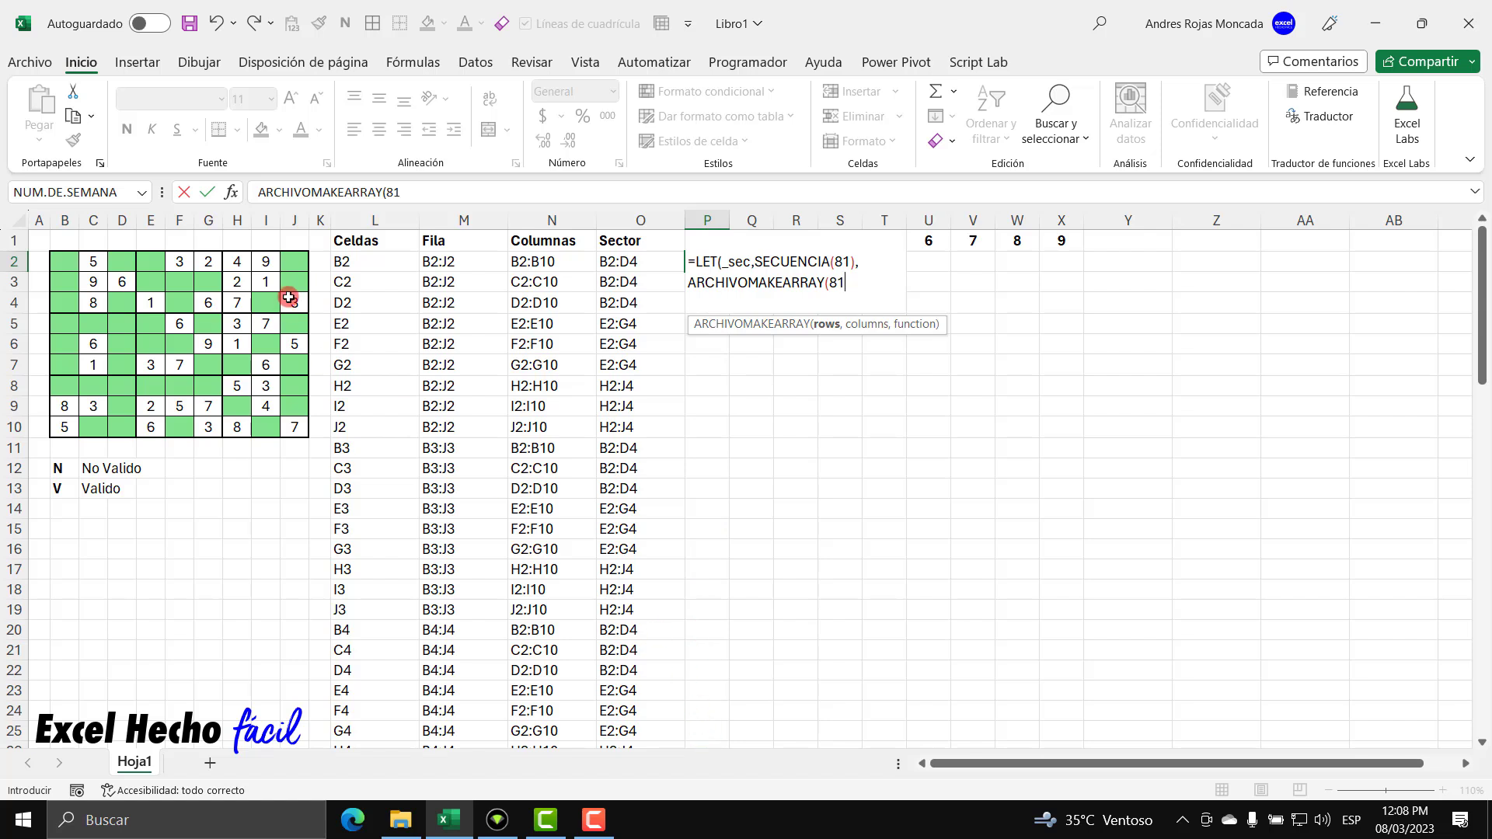
{"action": "type", "text": ",9"}
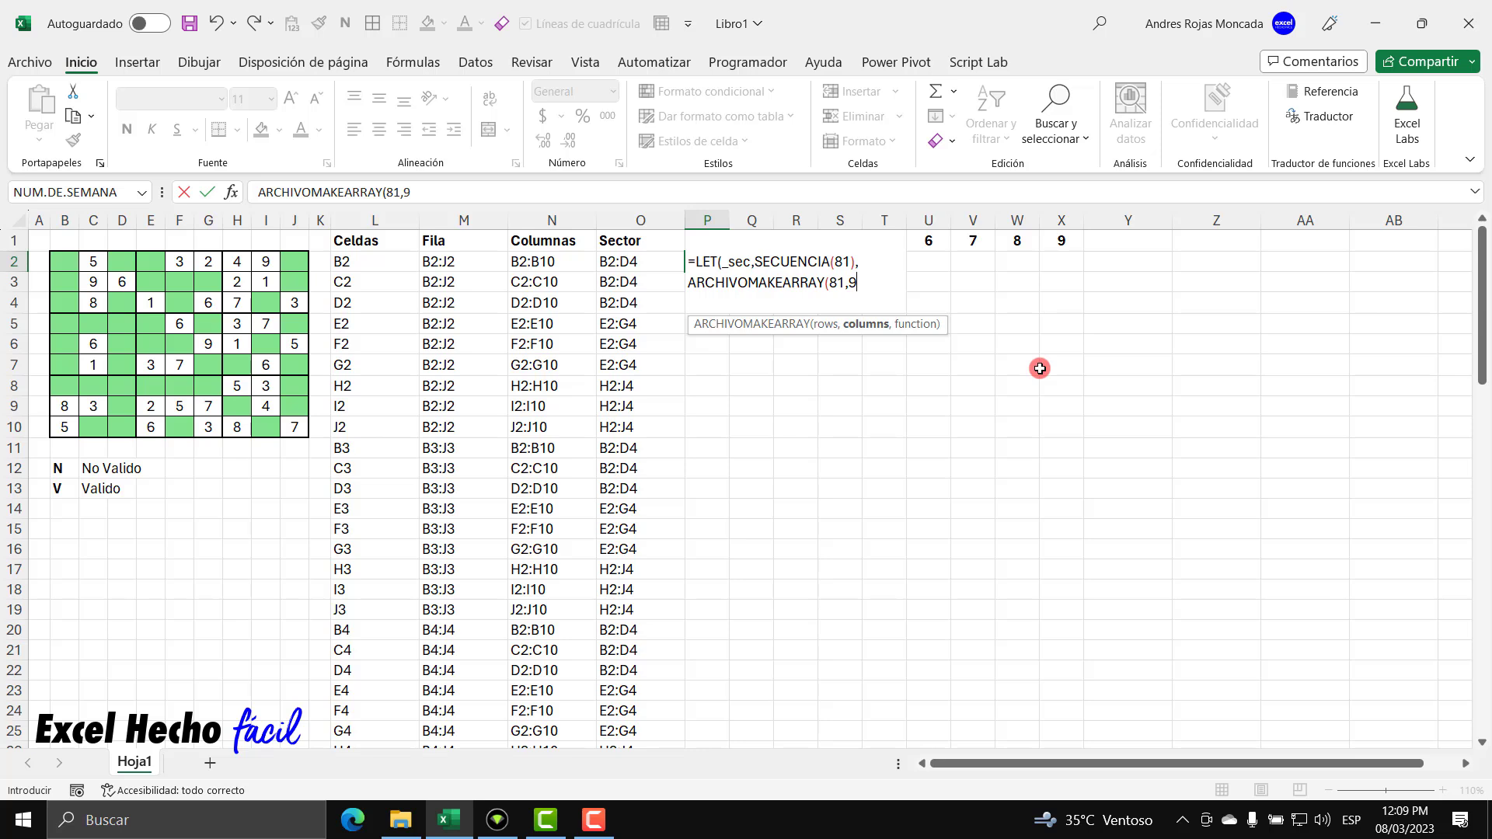
{"action": "type", "text": ",LAMBDA("}
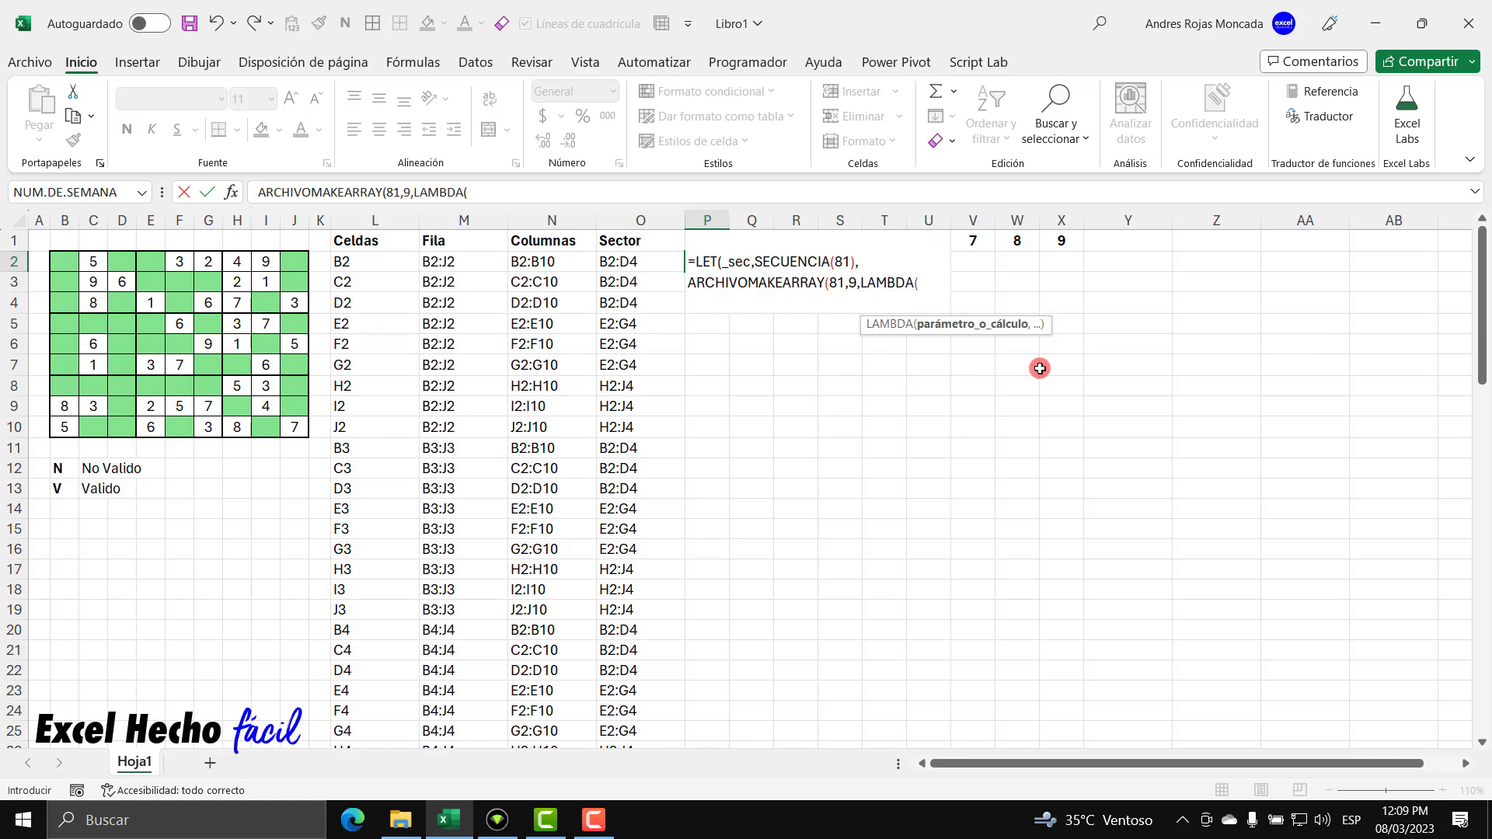
{"action": "type", "text": "_fil,_col"}
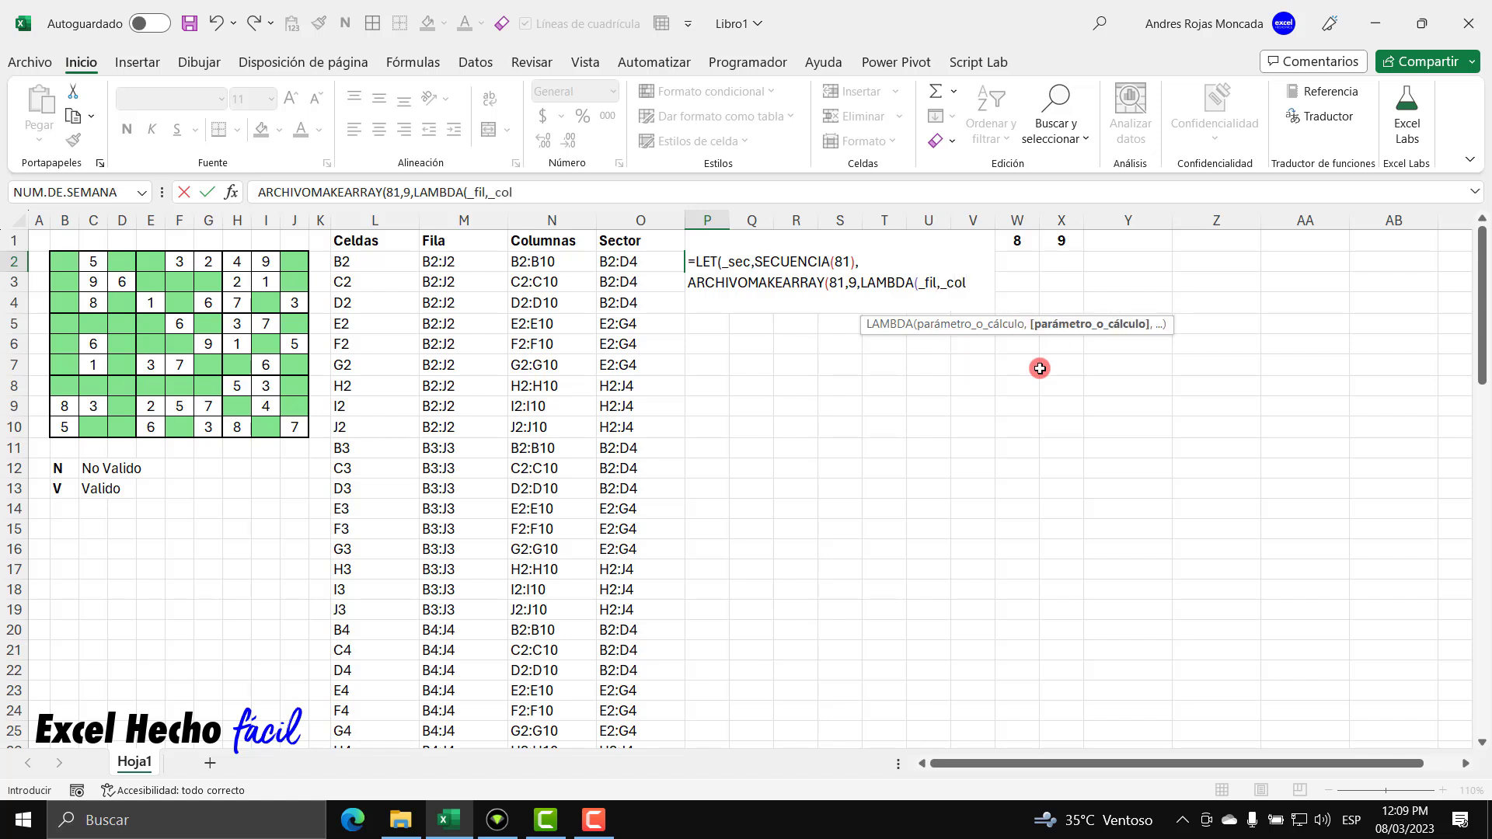
{"action": "type", "text": ","}
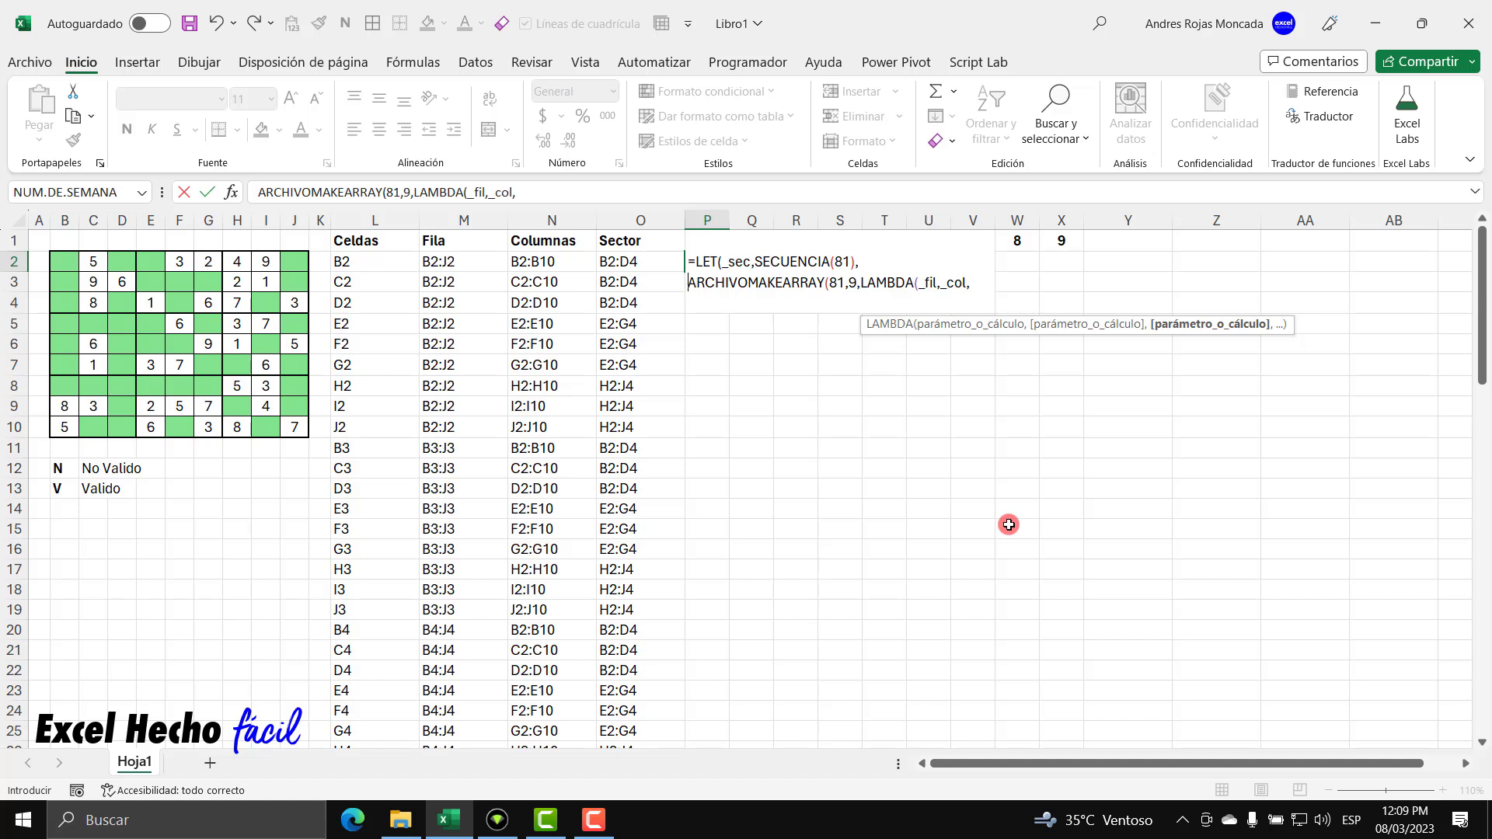
{"action": "key", "text": "alt+Return"}
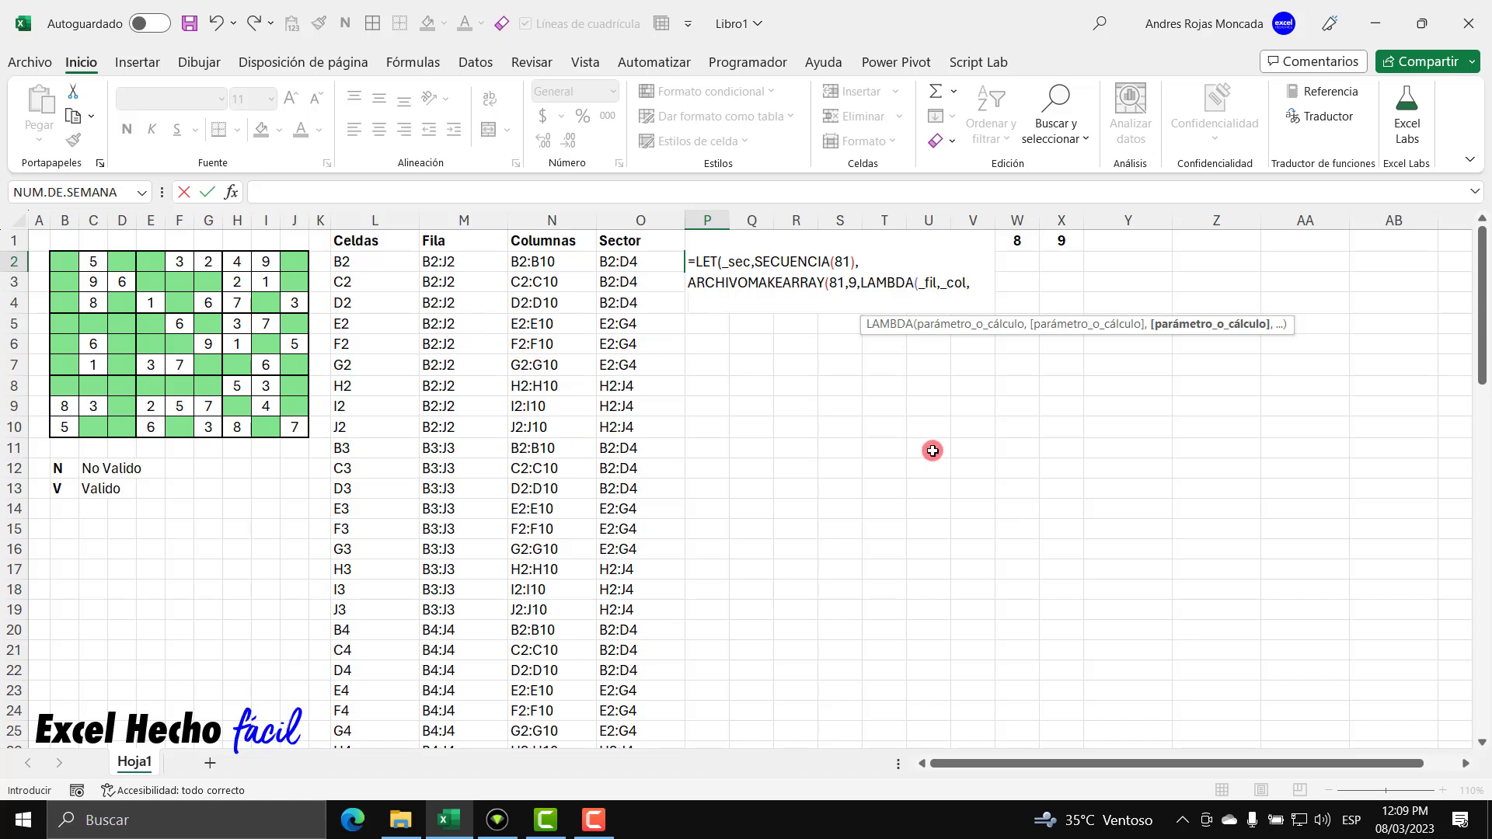
Open a nested LET inside the LAMBDA and start defining _rangocelda with INDIRECTO
{"action": "type", "text": "let"}
{"action": "key", "text": "Tab"}
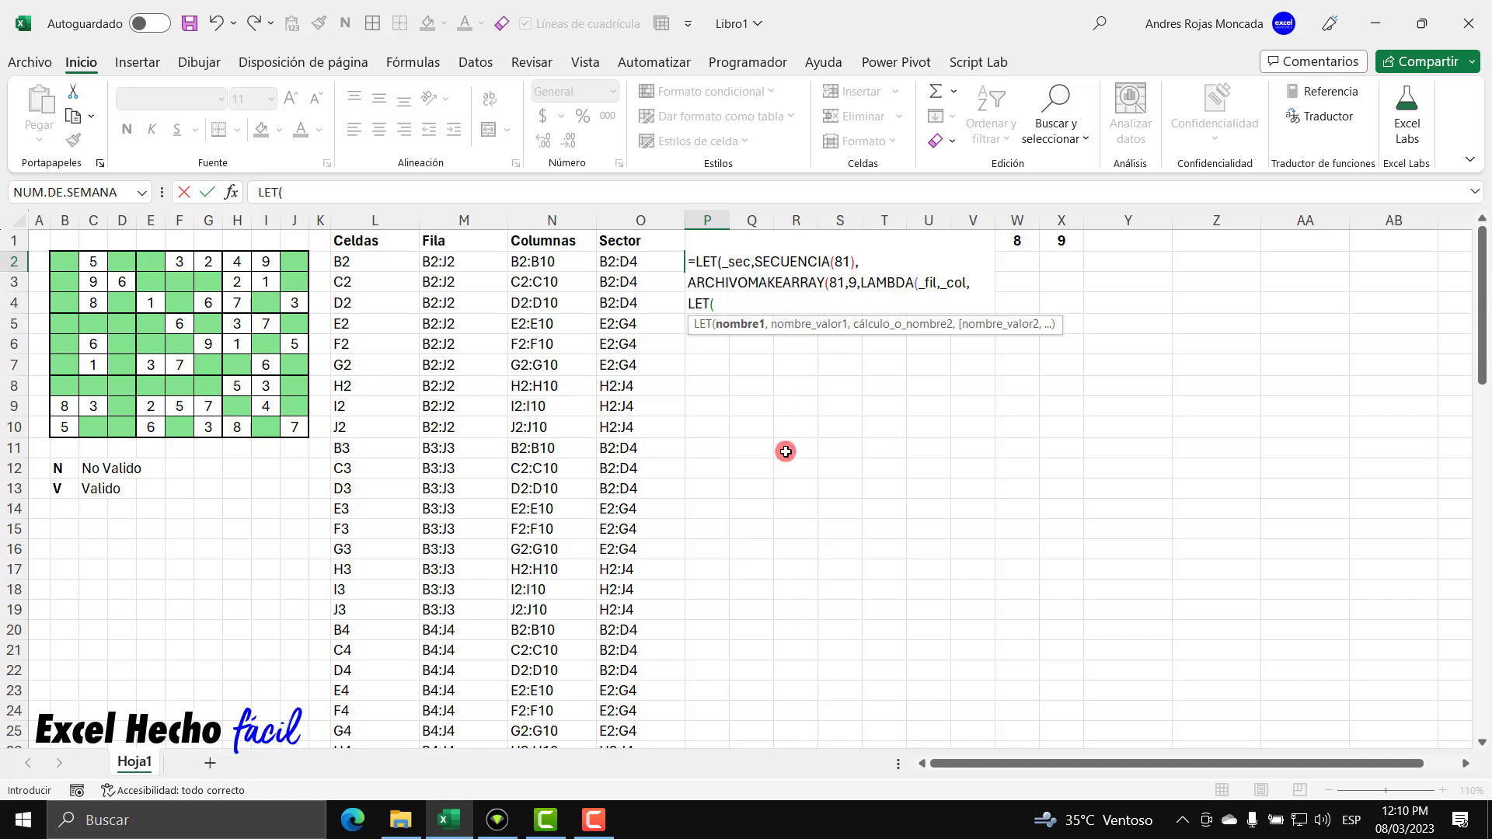
{"action": "type", "text": "_rangocelda"}
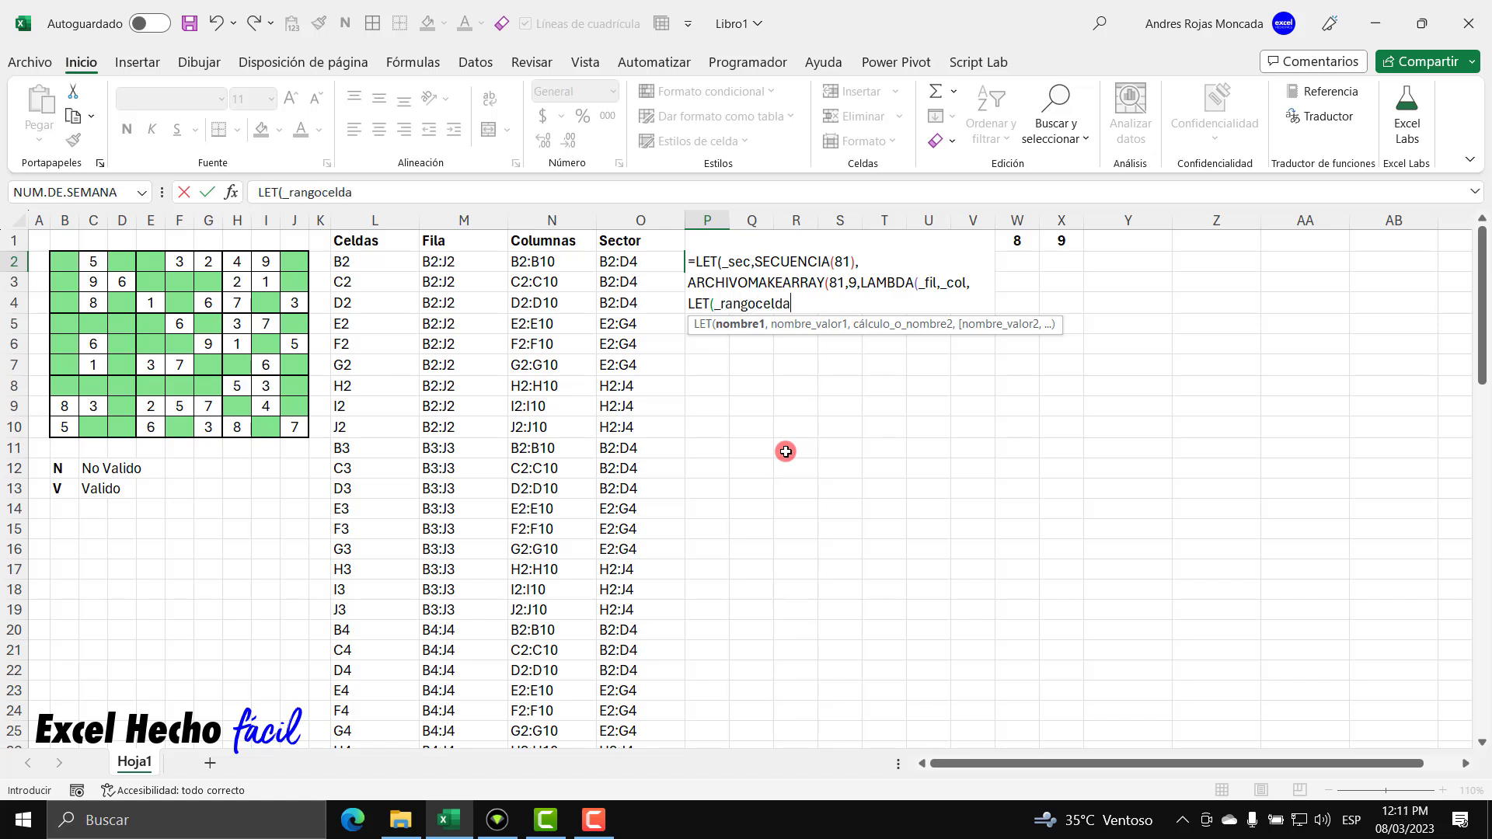
{"action": "type", "text": ","}
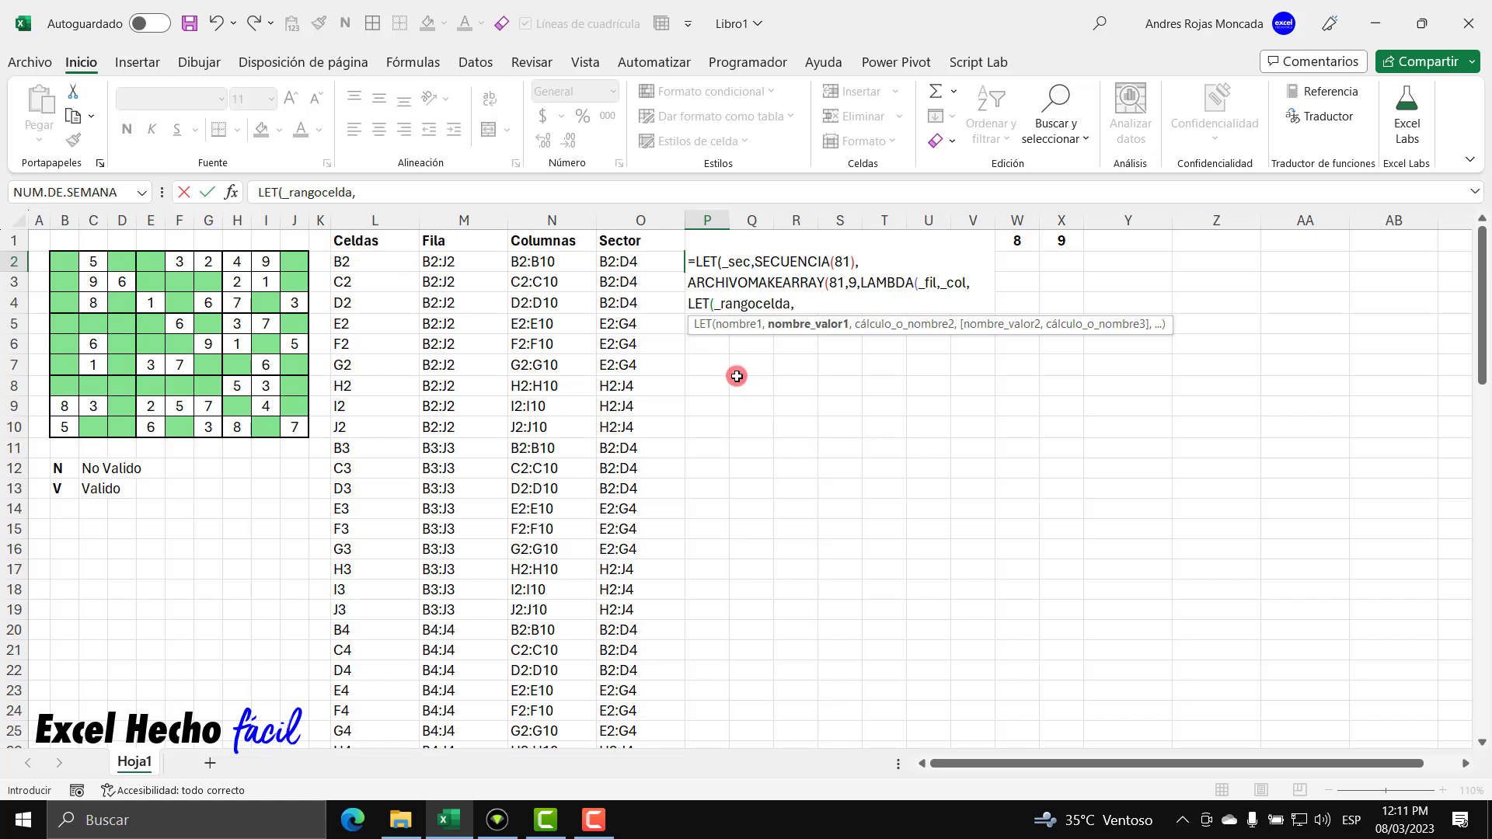
{"action": "type", "text": "indi"}
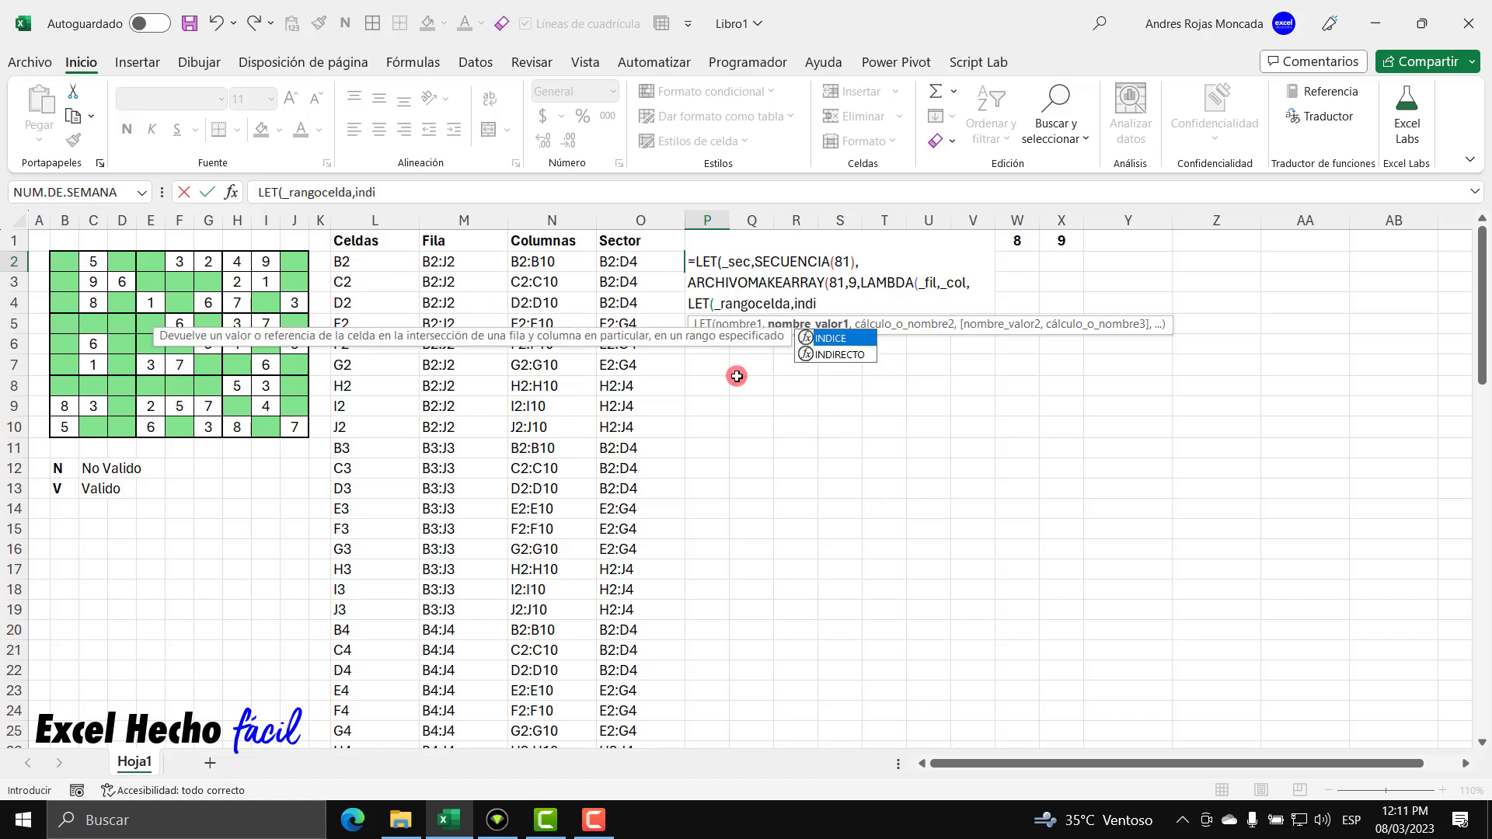
{"action": "key", "text": "Down"}
{"action": "key", "text": "Tab"}
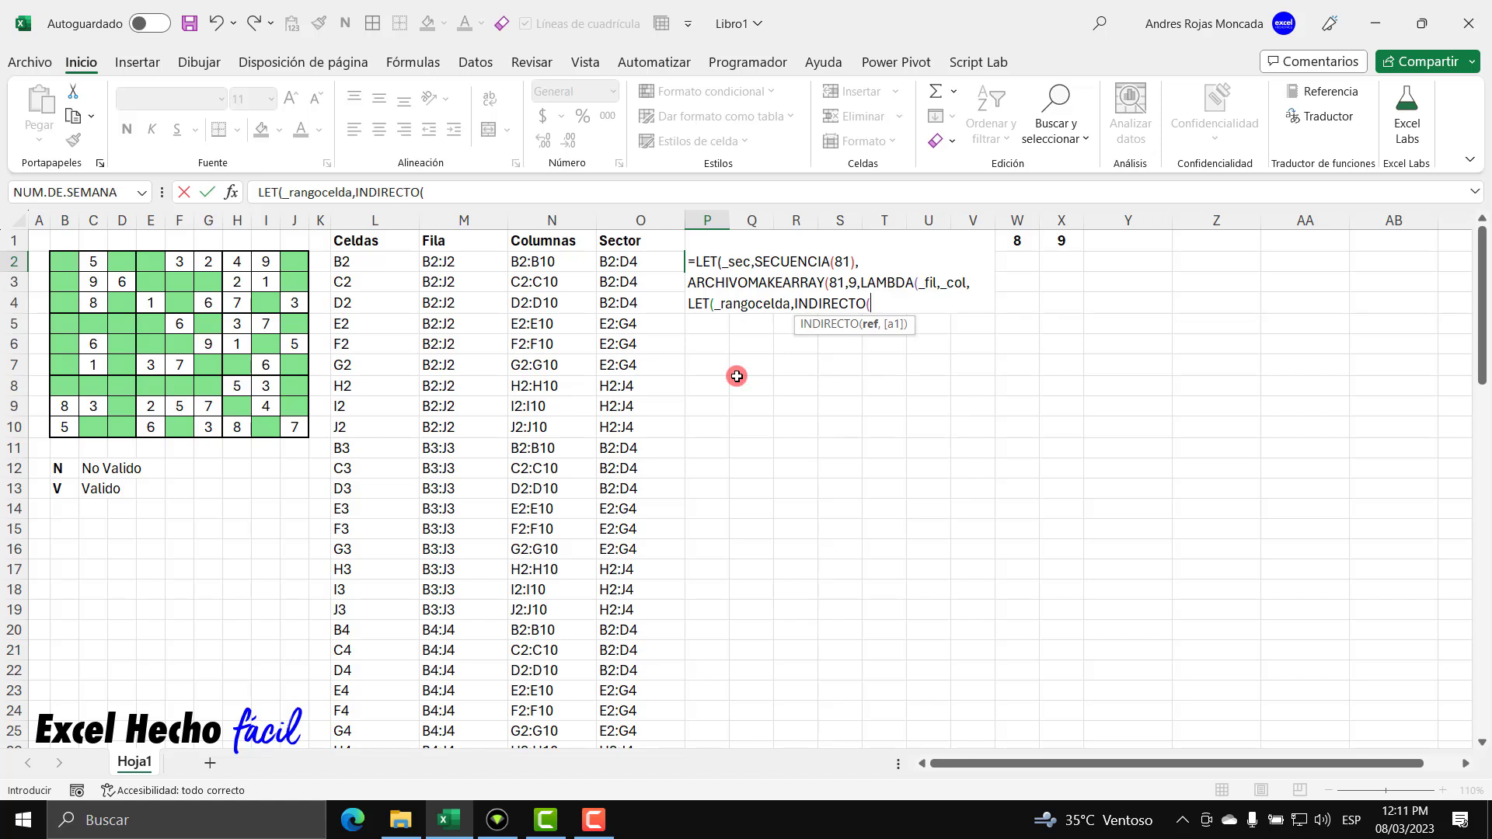
Nest BUSCARX inside the _rangocelda INDIRECTO, using _fil as the lookup value
{"action": "type", "text": "bus"}
{"action": "key", "text": "Down"}
{"action": "key", "text": "Down"}
{"action": "key", "text": "Down"}
{"action": "key", "text": "Tab"}
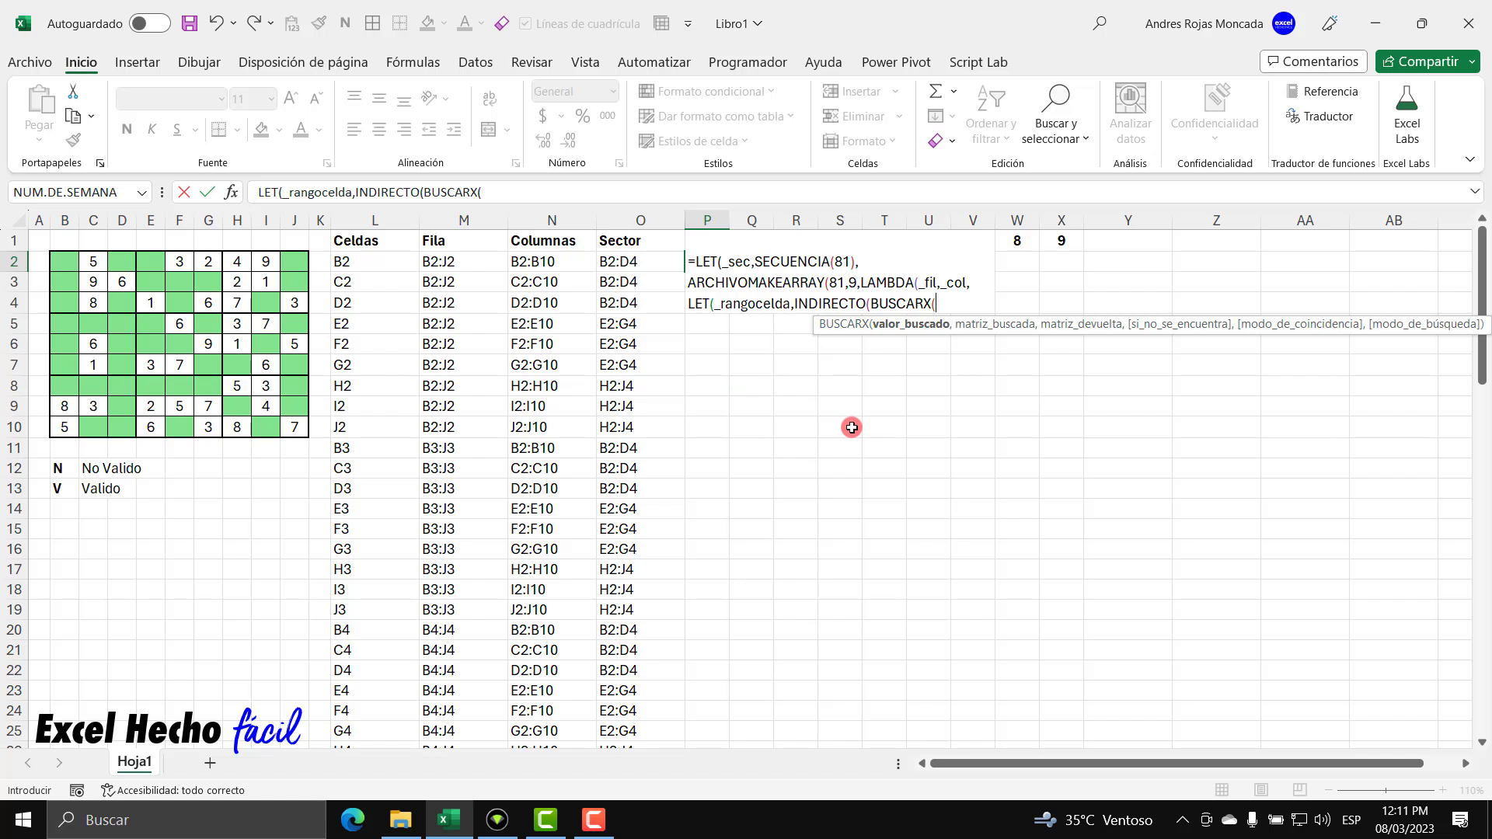
{"action": "type", "text": "_"}
{"action": "key", "text": "Down"}
{"action": "key", "text": "Down"}
{"action": "key", "text": "Up"}
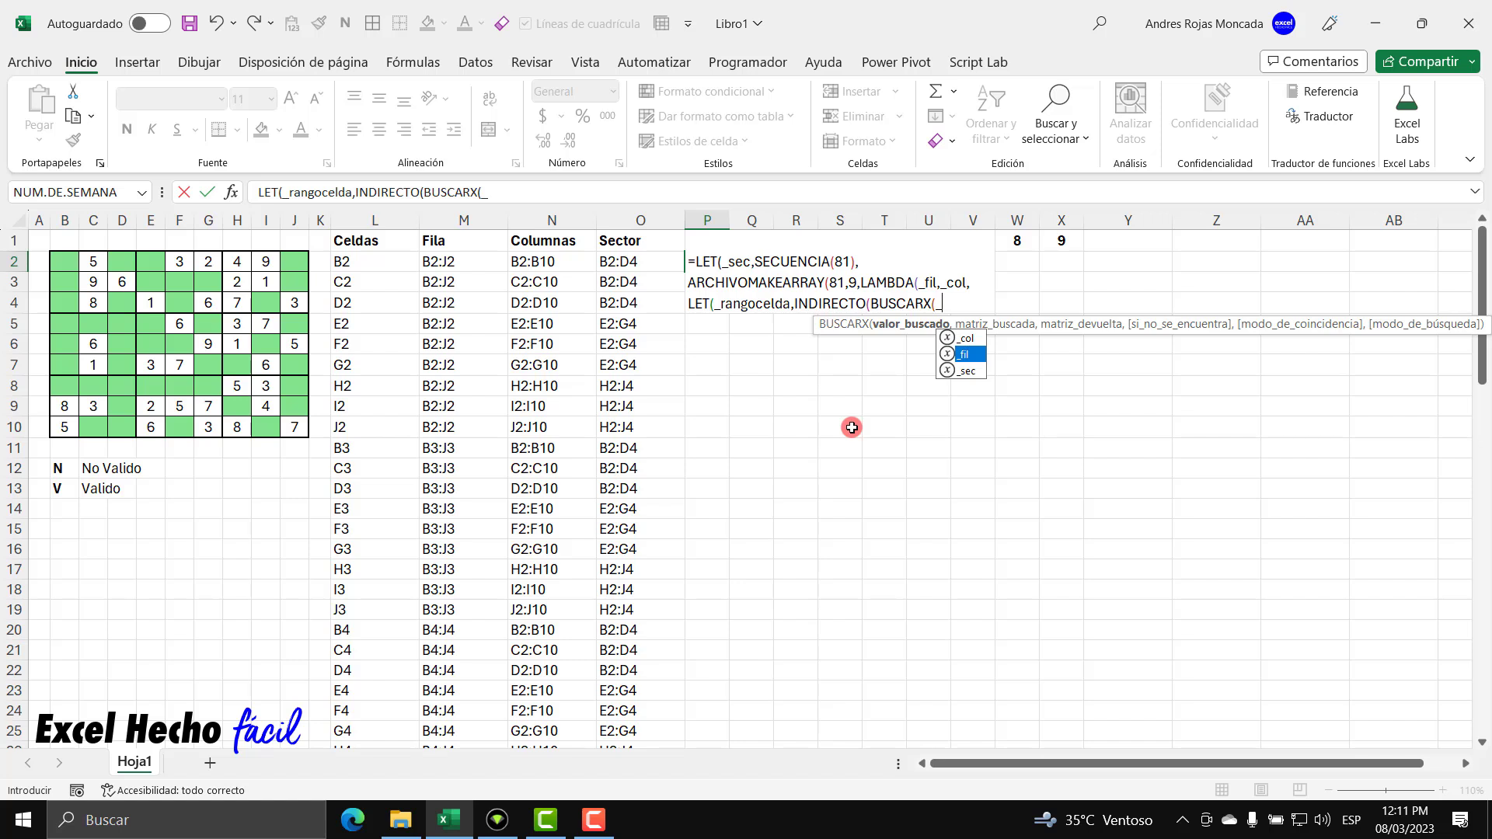
{"action": "key", "text": "Tab"}
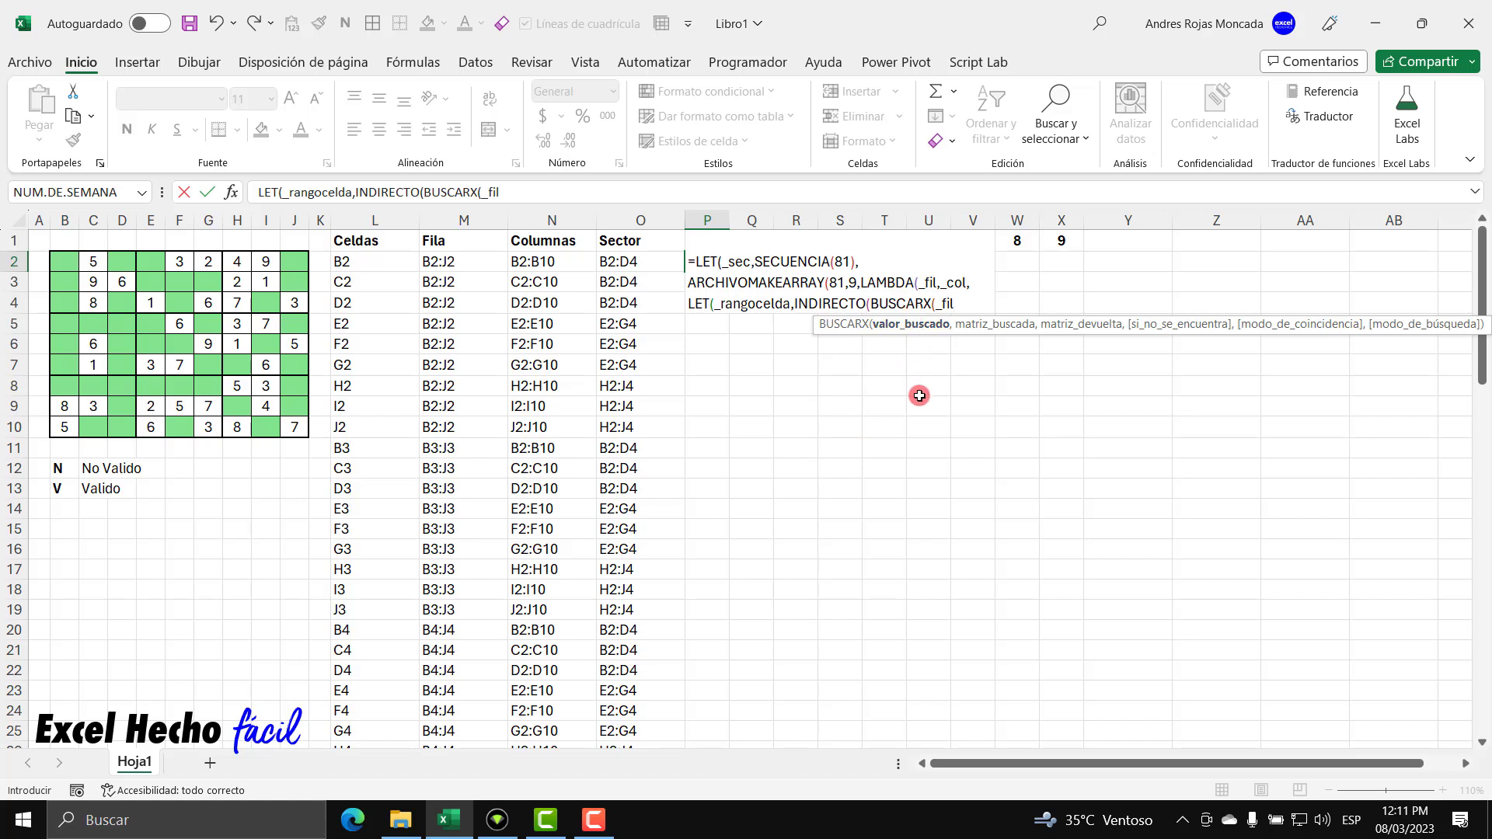
{"action": "type", "text": ","}
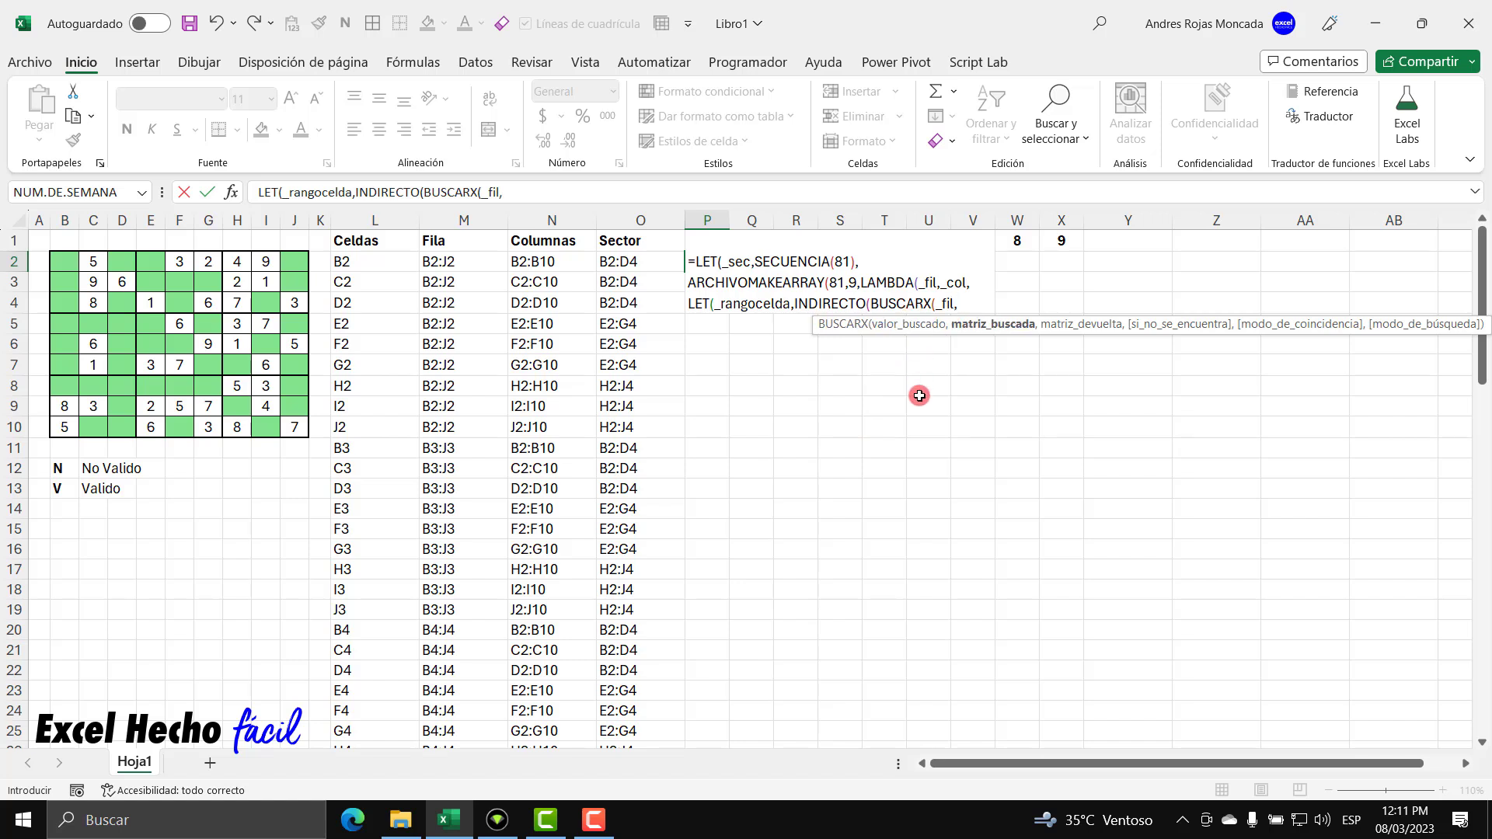
Complete BUSCARX with _sec as the lookup array and L2# as the return array, close both functions and begin a new line
{"action": "type", "text": "_sec"}
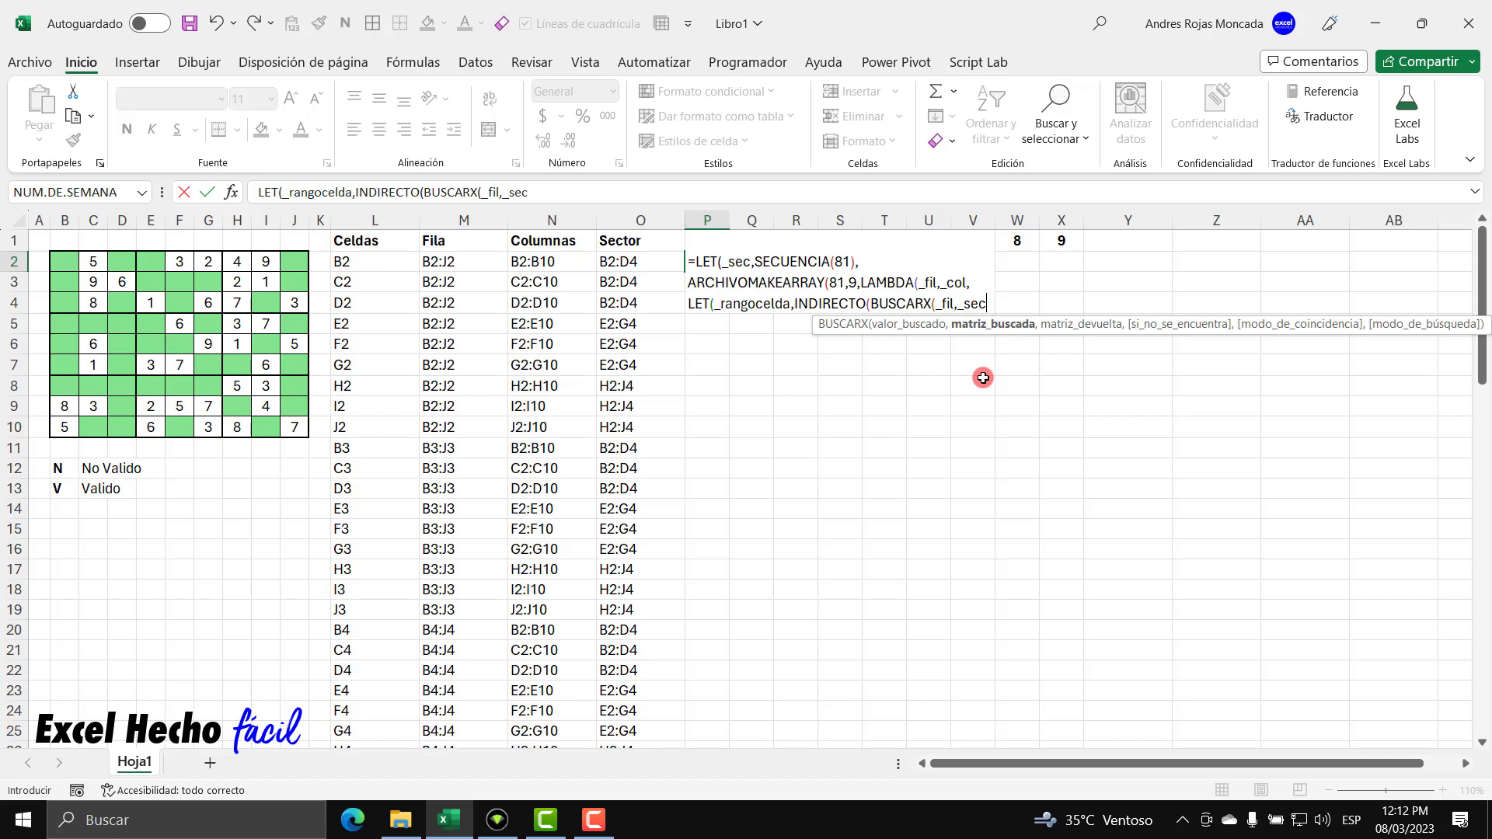
{"action": "type", "text": ","}
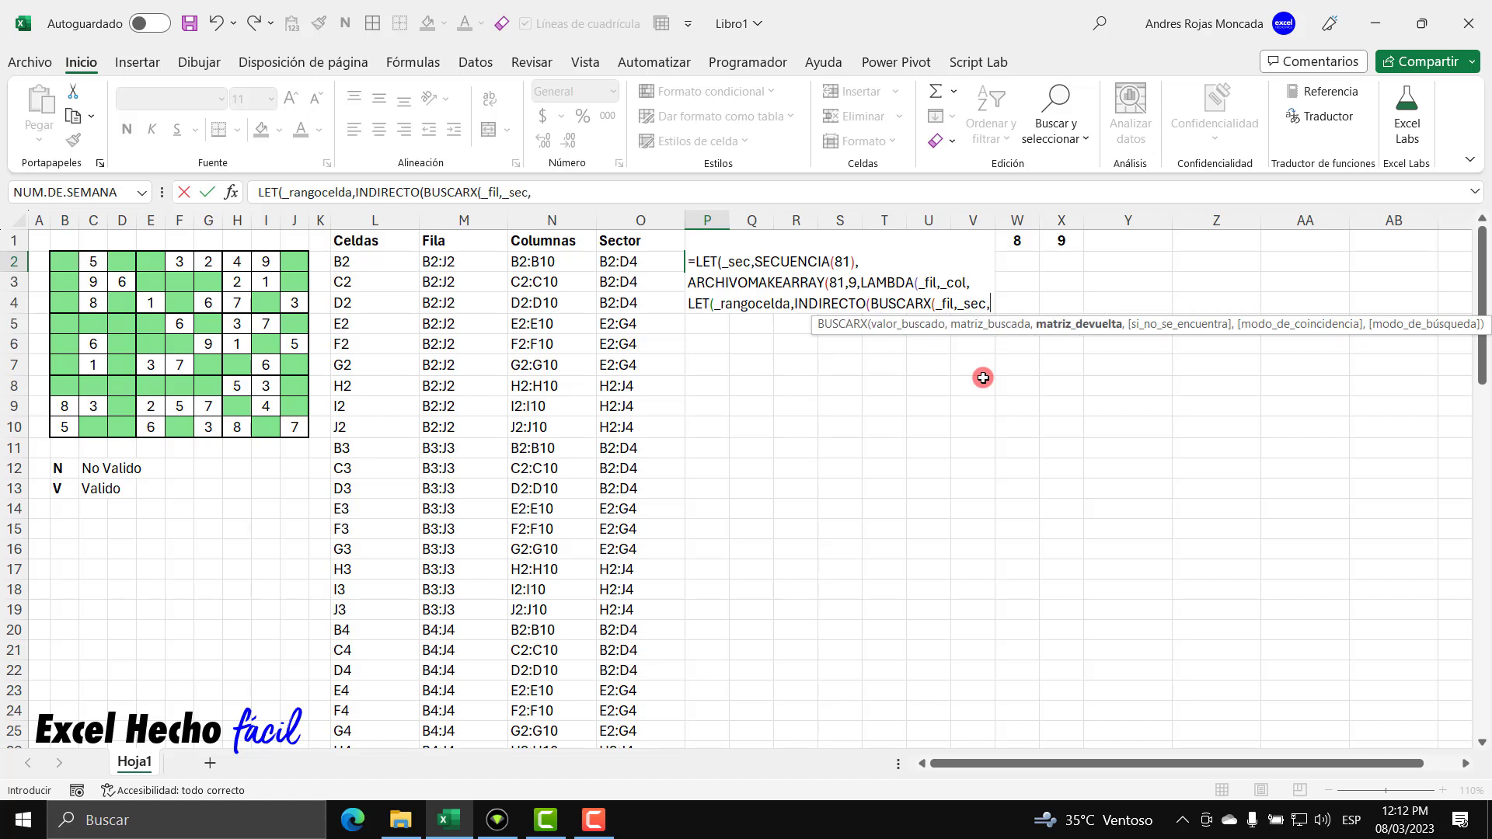
{"action": "left_click", "coordinate": [374, 263]}
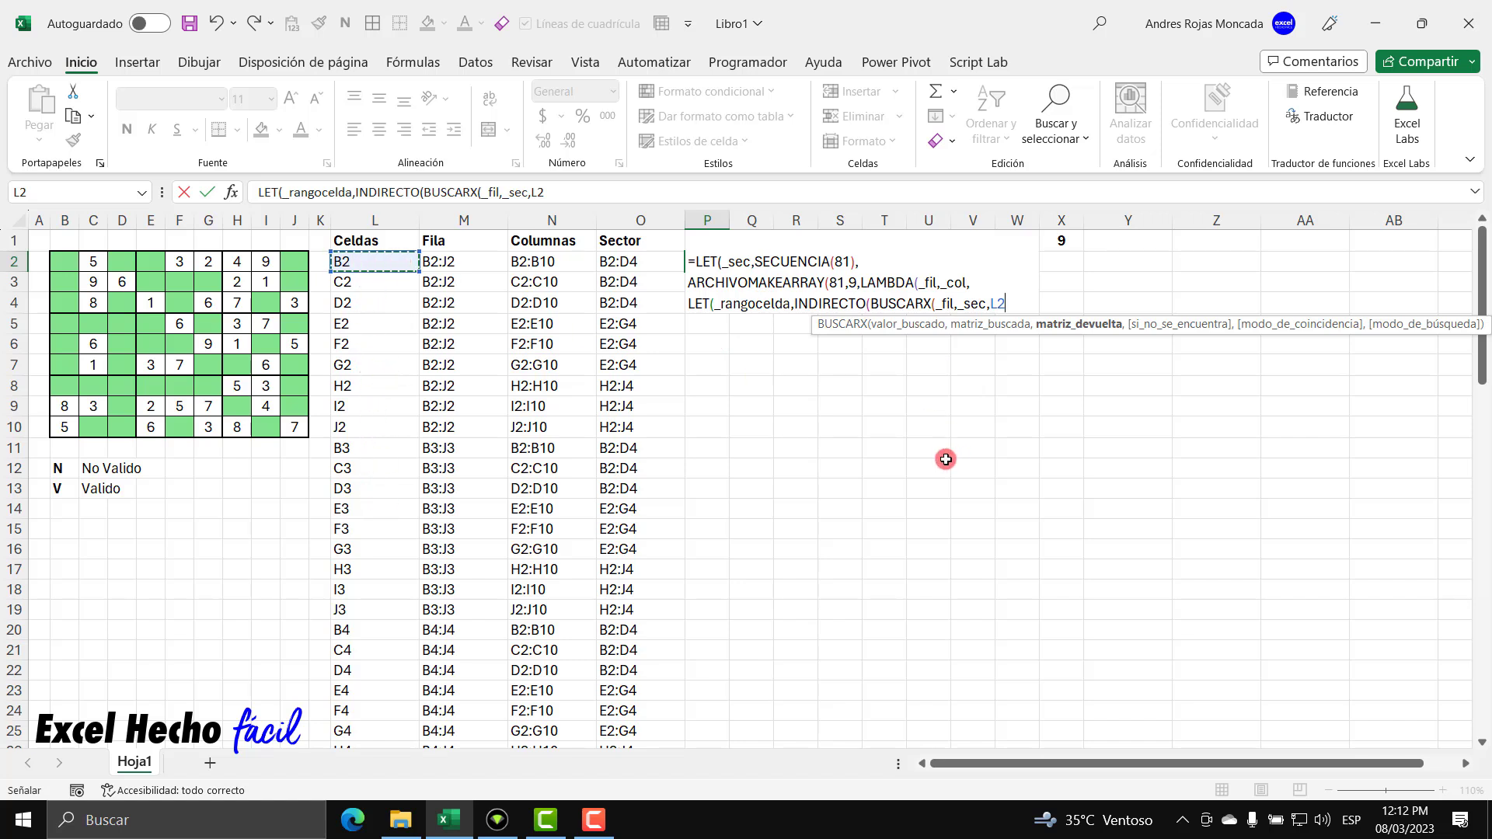
{"action": "type", "text": "#"}
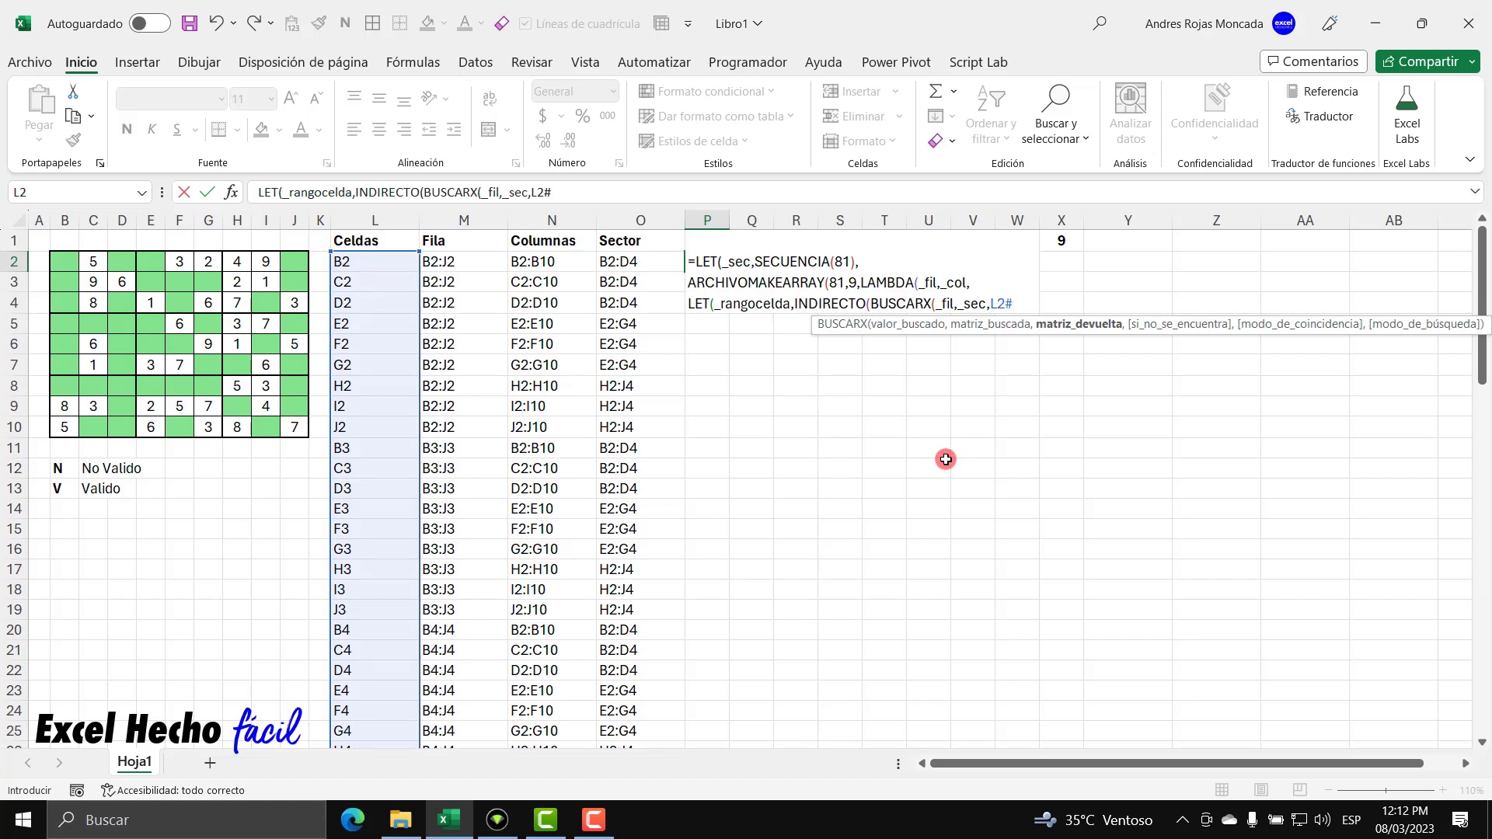
{"action": "type", "text": ")"}
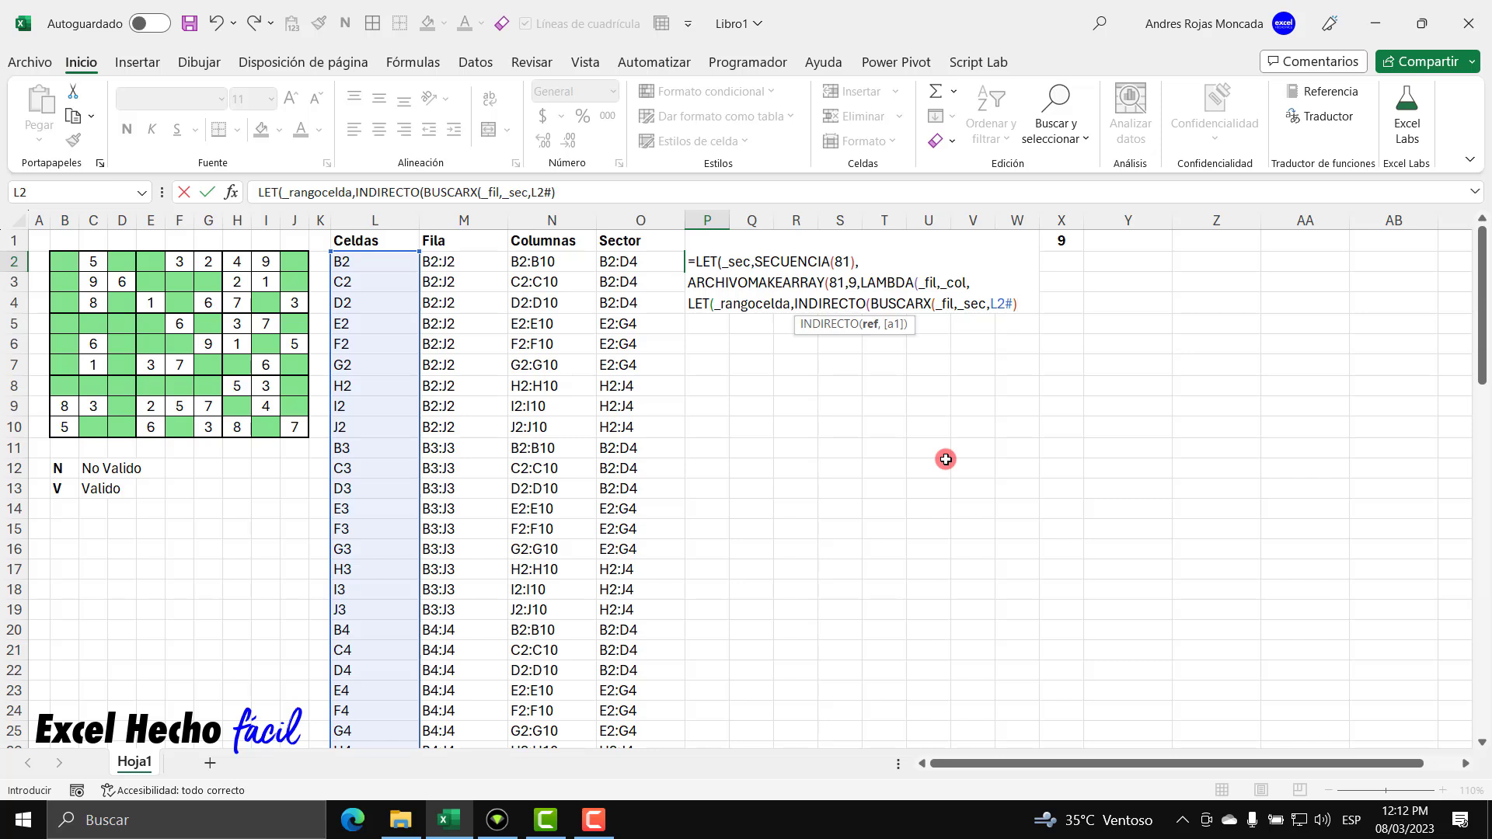
{"action": "type", "text": "),"}
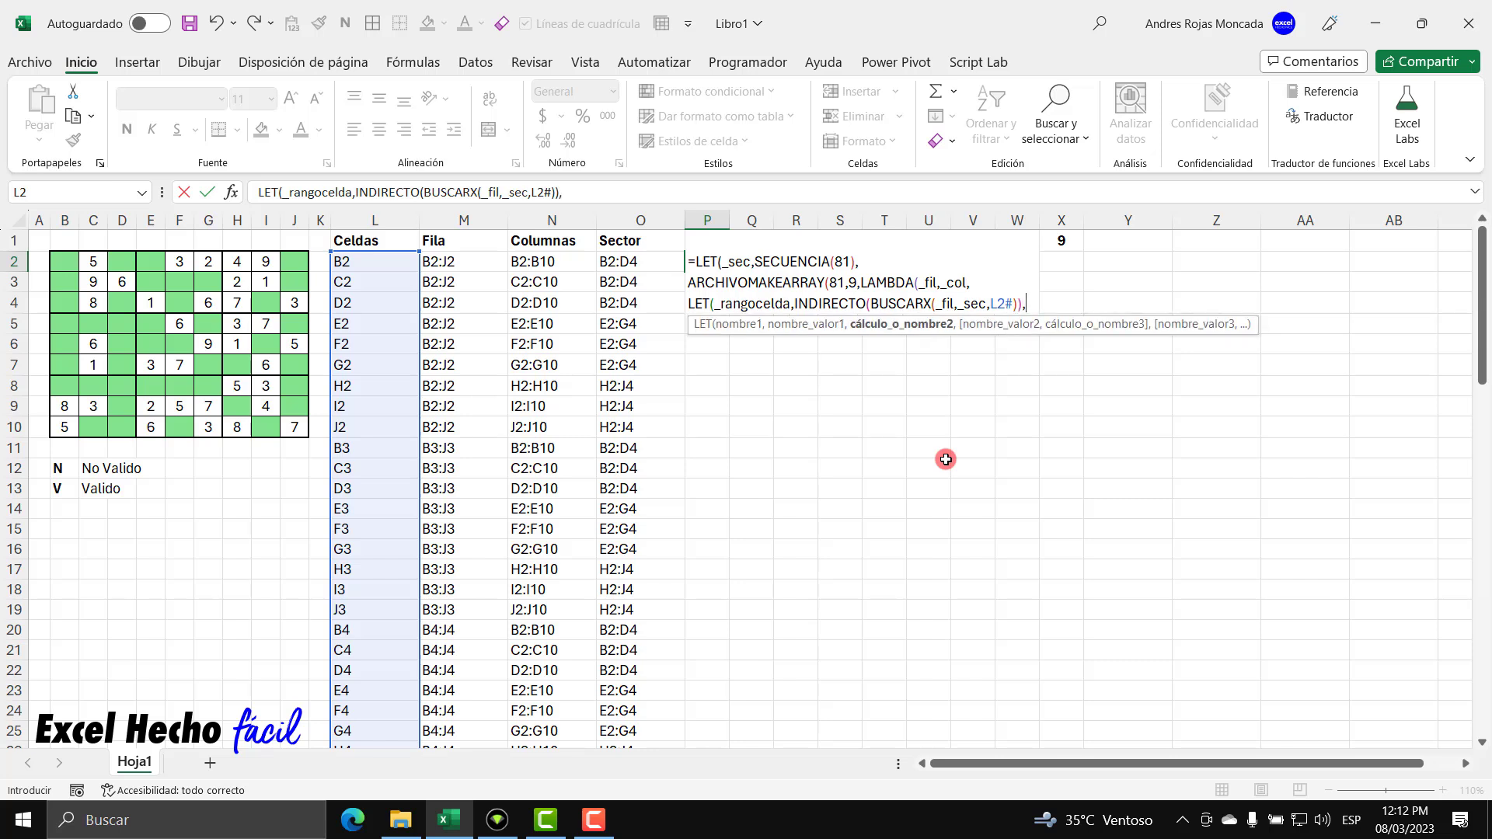
{"action": "key", "text": "alt+Return"}
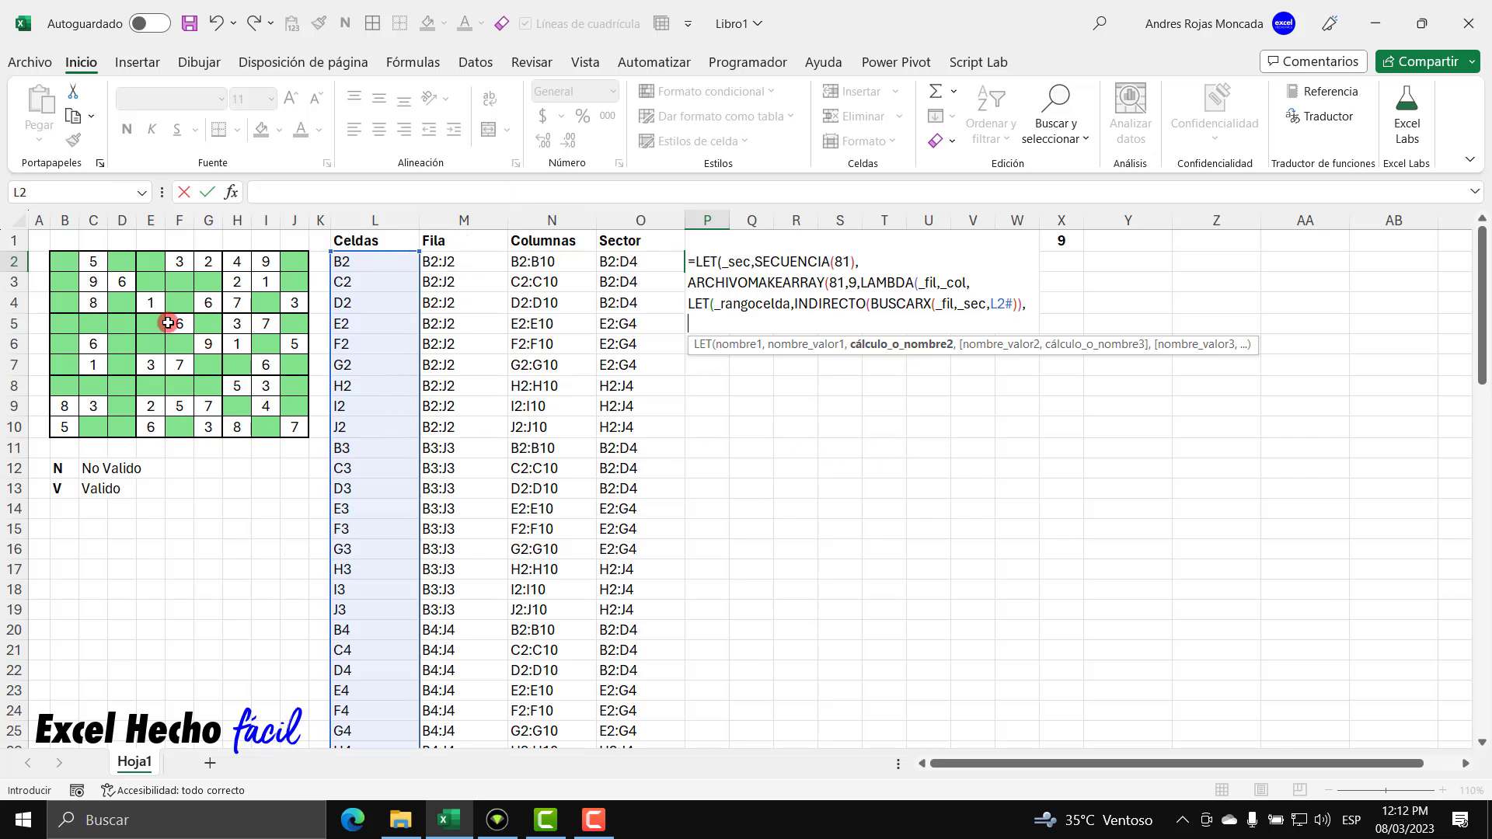
Add the name _rangofila and give it a copy of the _rangocelda INDIRECTO(BUSCARX()) expression
{"action": "type", "text": "_"}
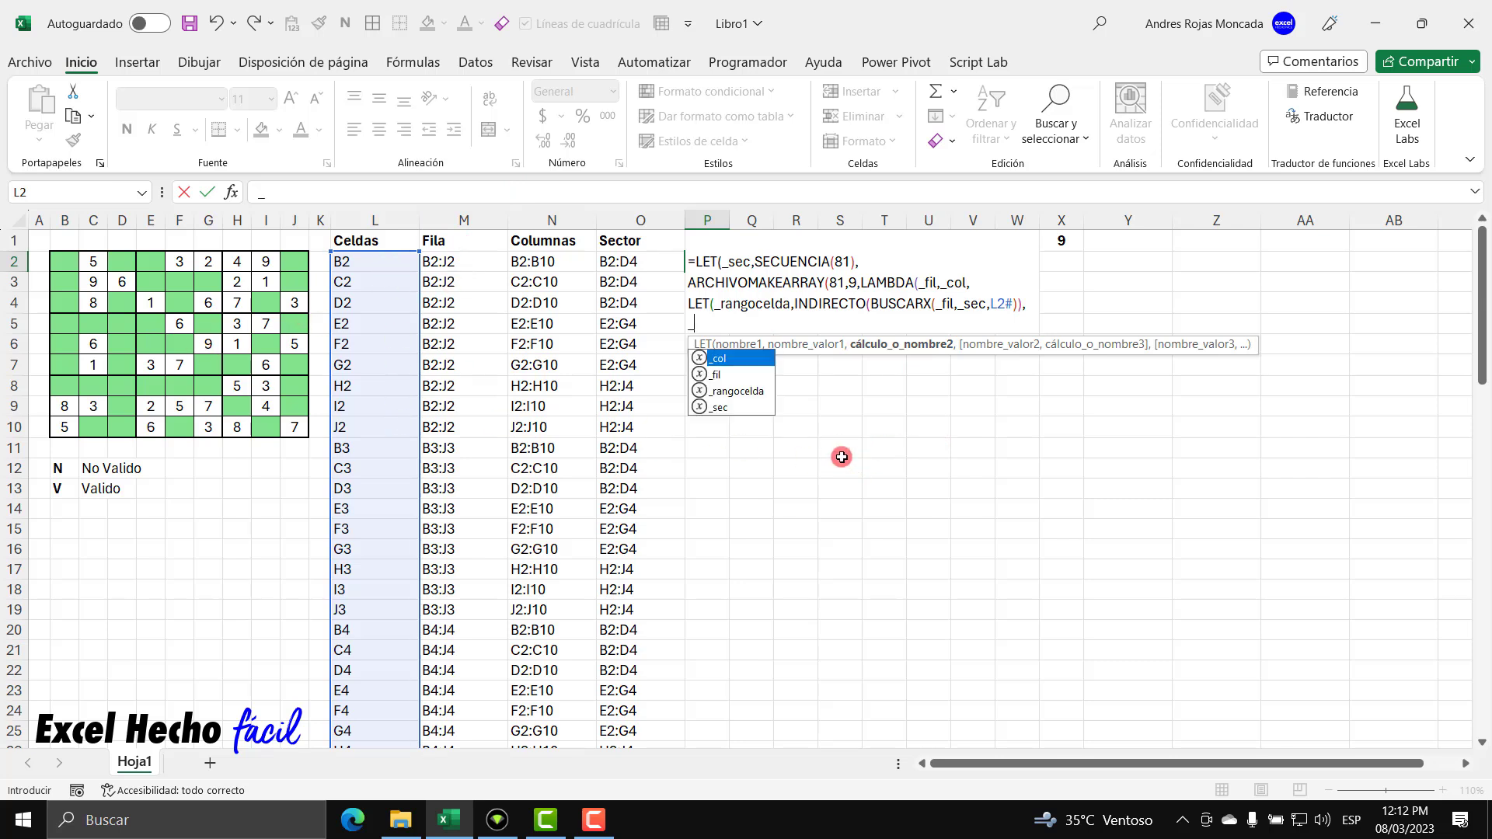
{"action": "type", "text": "rangofil"}
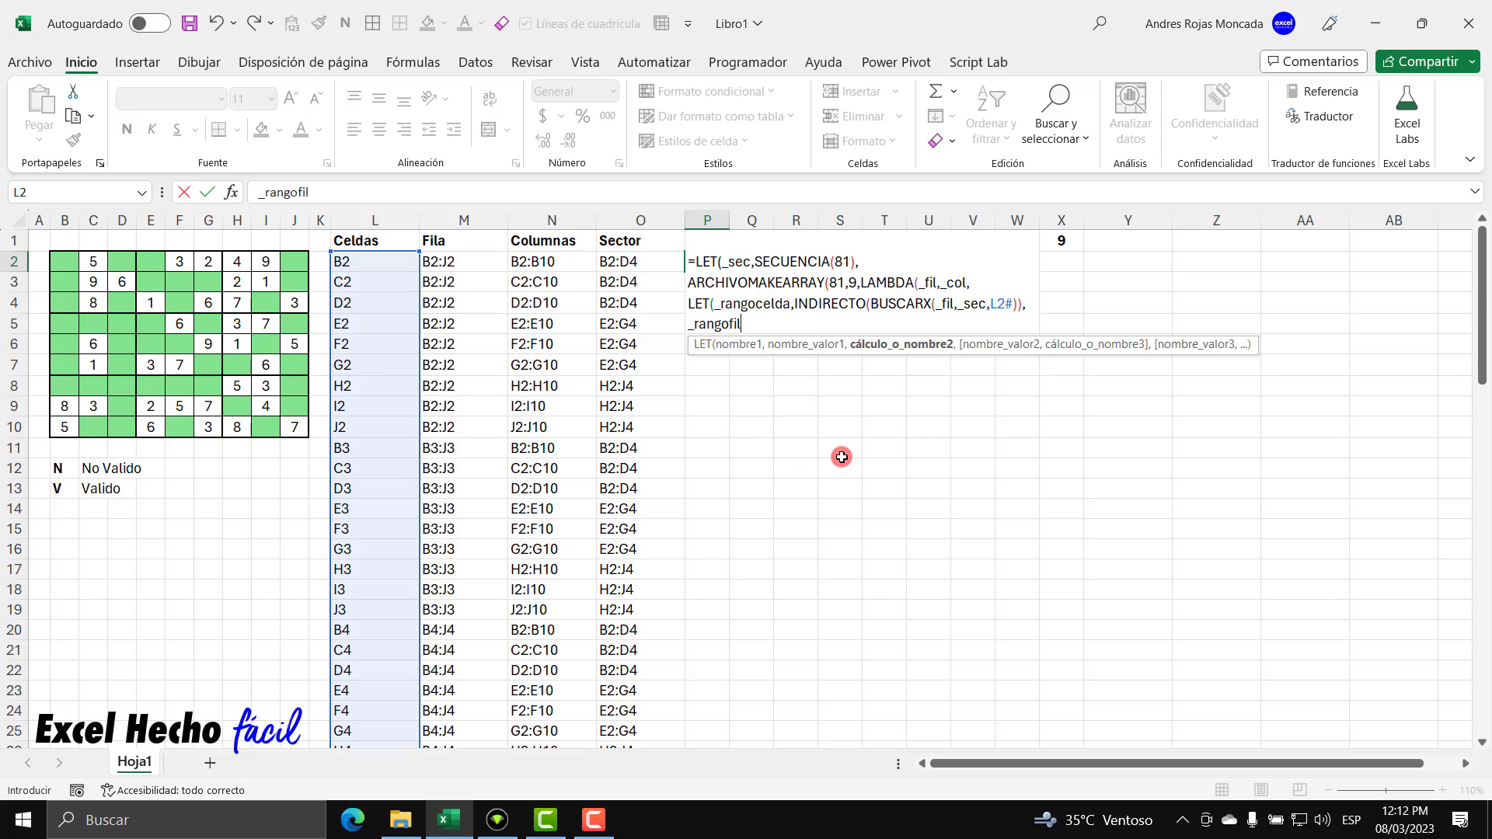
{"action": "type", "text": "a,"}
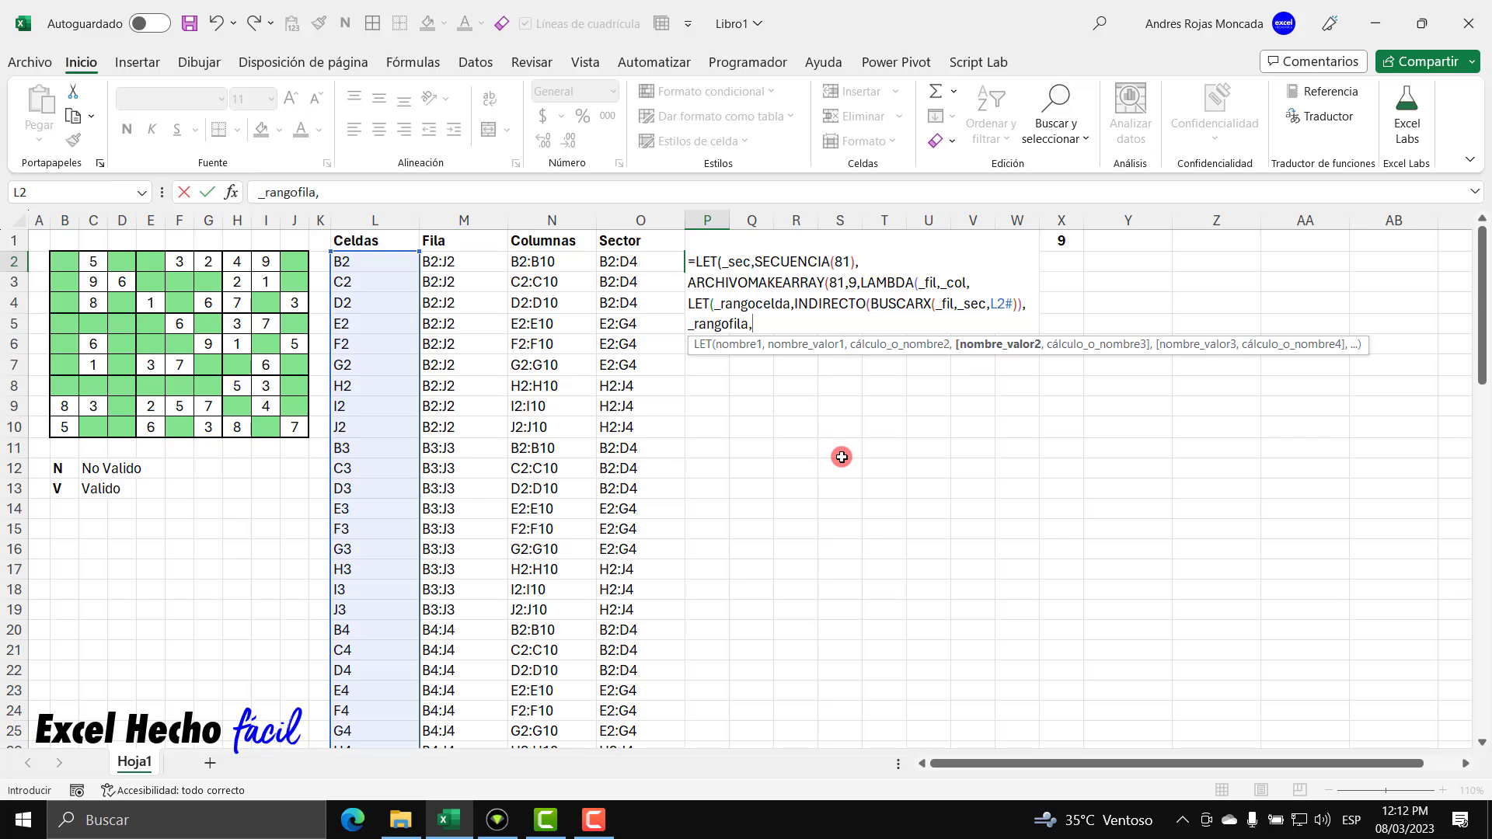
{"action": "left_click_drag", "start_coordinate": [795, 303], "coordinate": [1026, 302]}
{"action": "key", "text": "ctrl+c"}
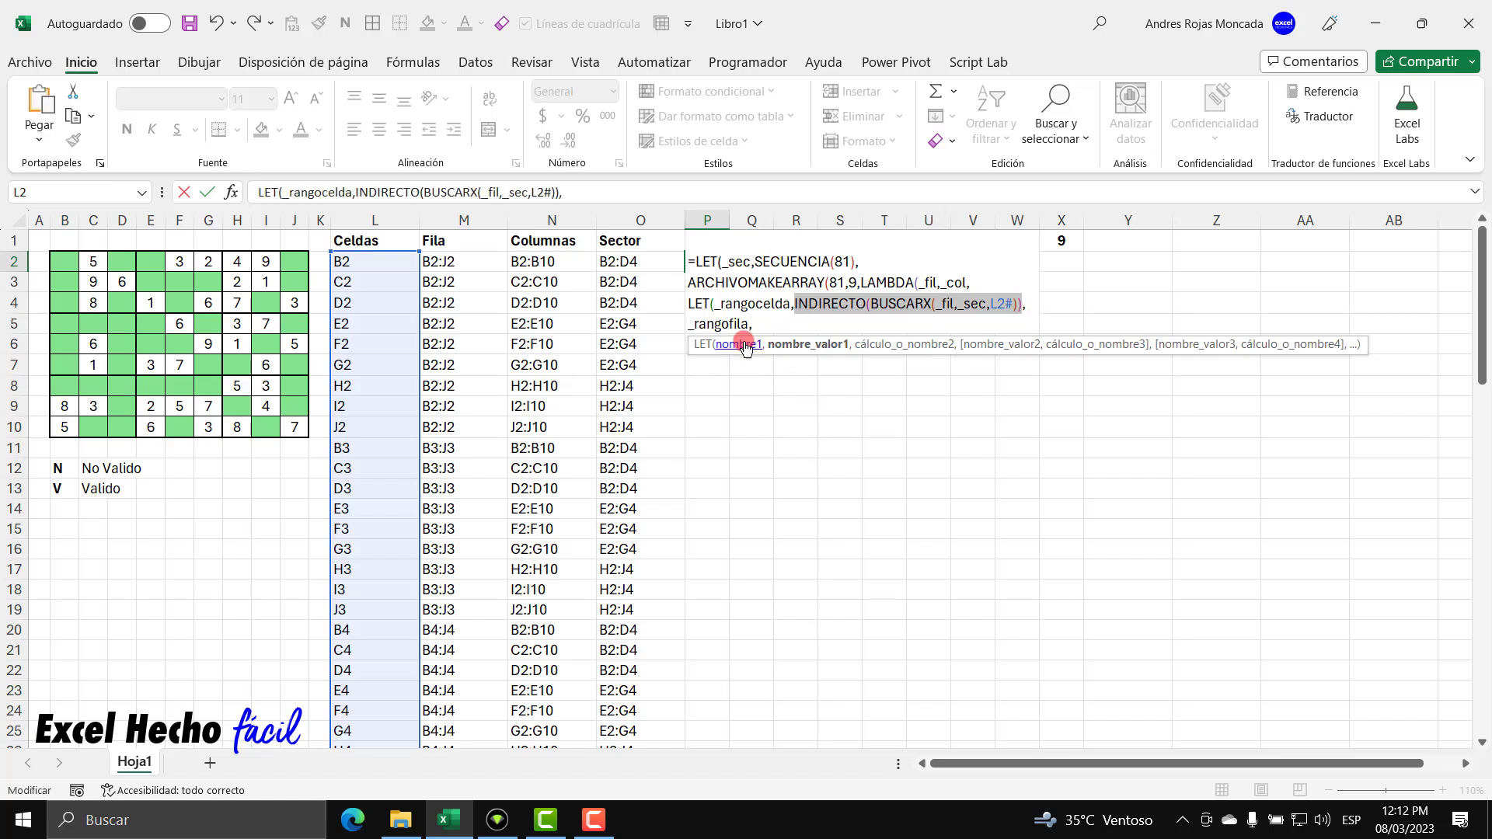
{"action": "left_click", "coordinate": [757, 323]}
{"action": "key", "text": "ctrl+v"}
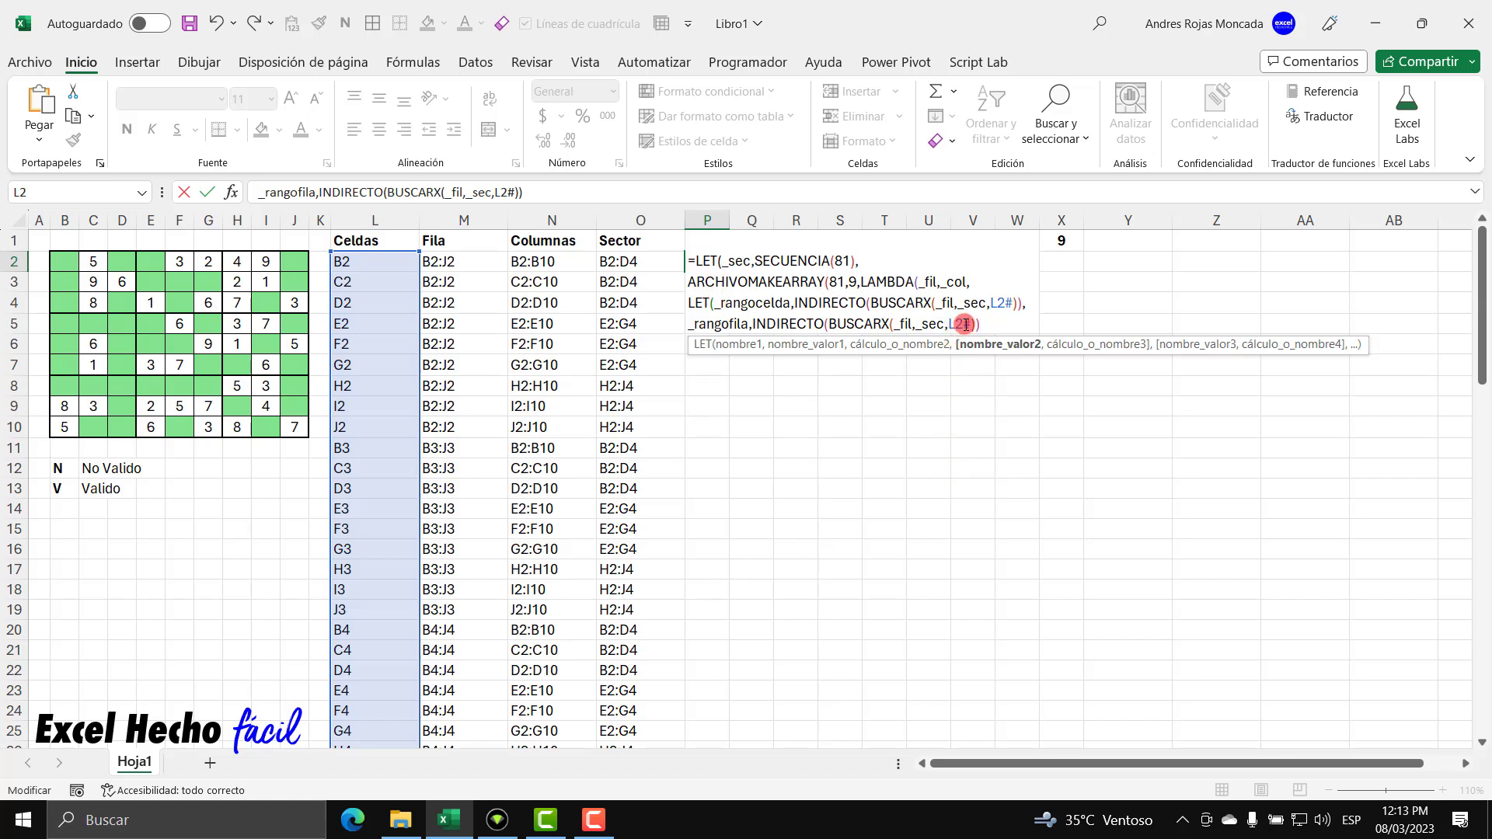
{"action": "type", "text": ")"}
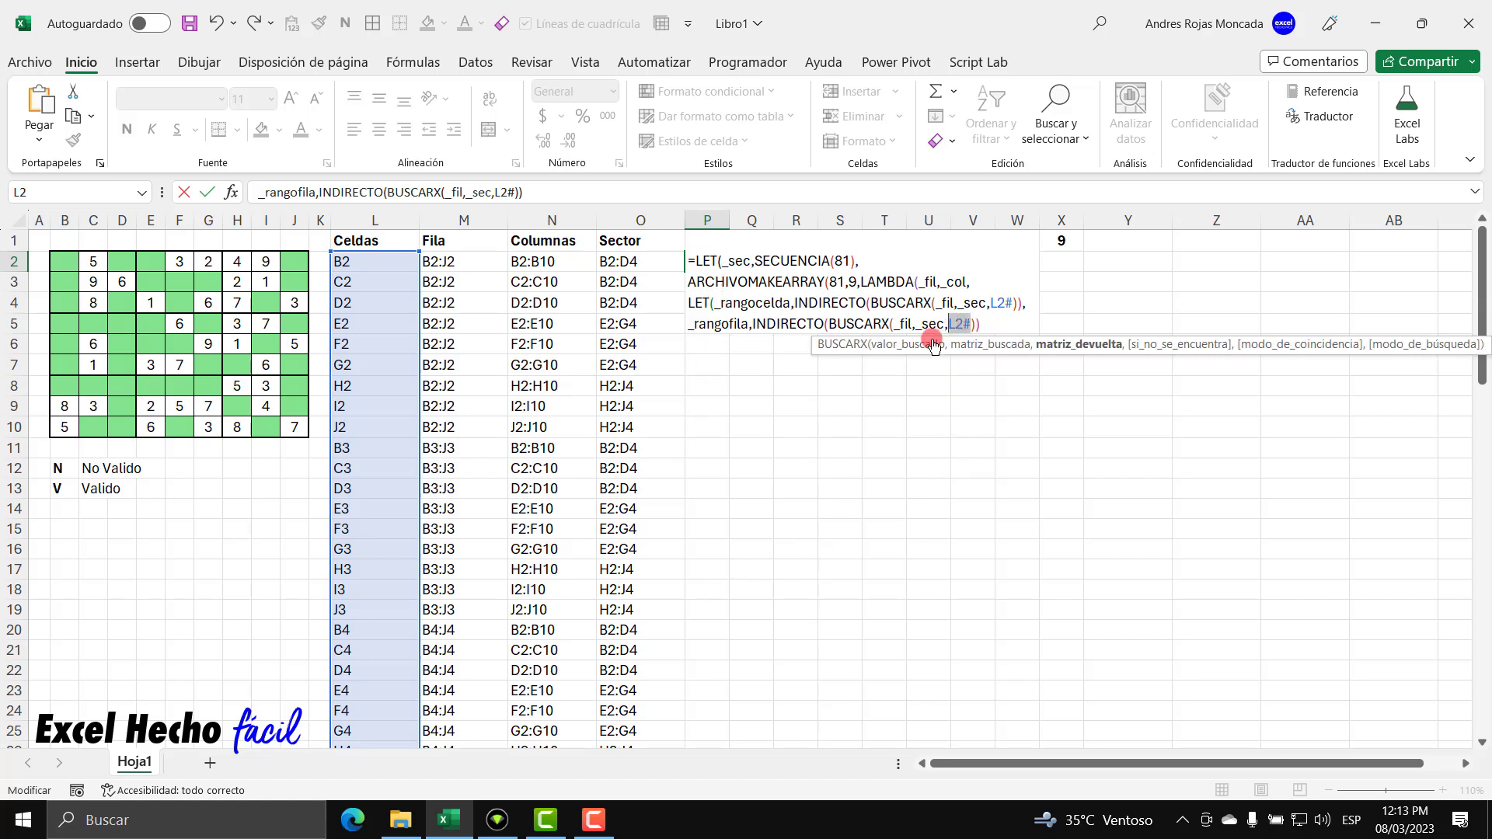
Set the return array of _rangofila to the Fila spill range M2#, and continue the formula on a new line
{"action": "double_click", "coordinate": [958, 324]}
{"action": "left_click", "coordinate": [445, 263]}
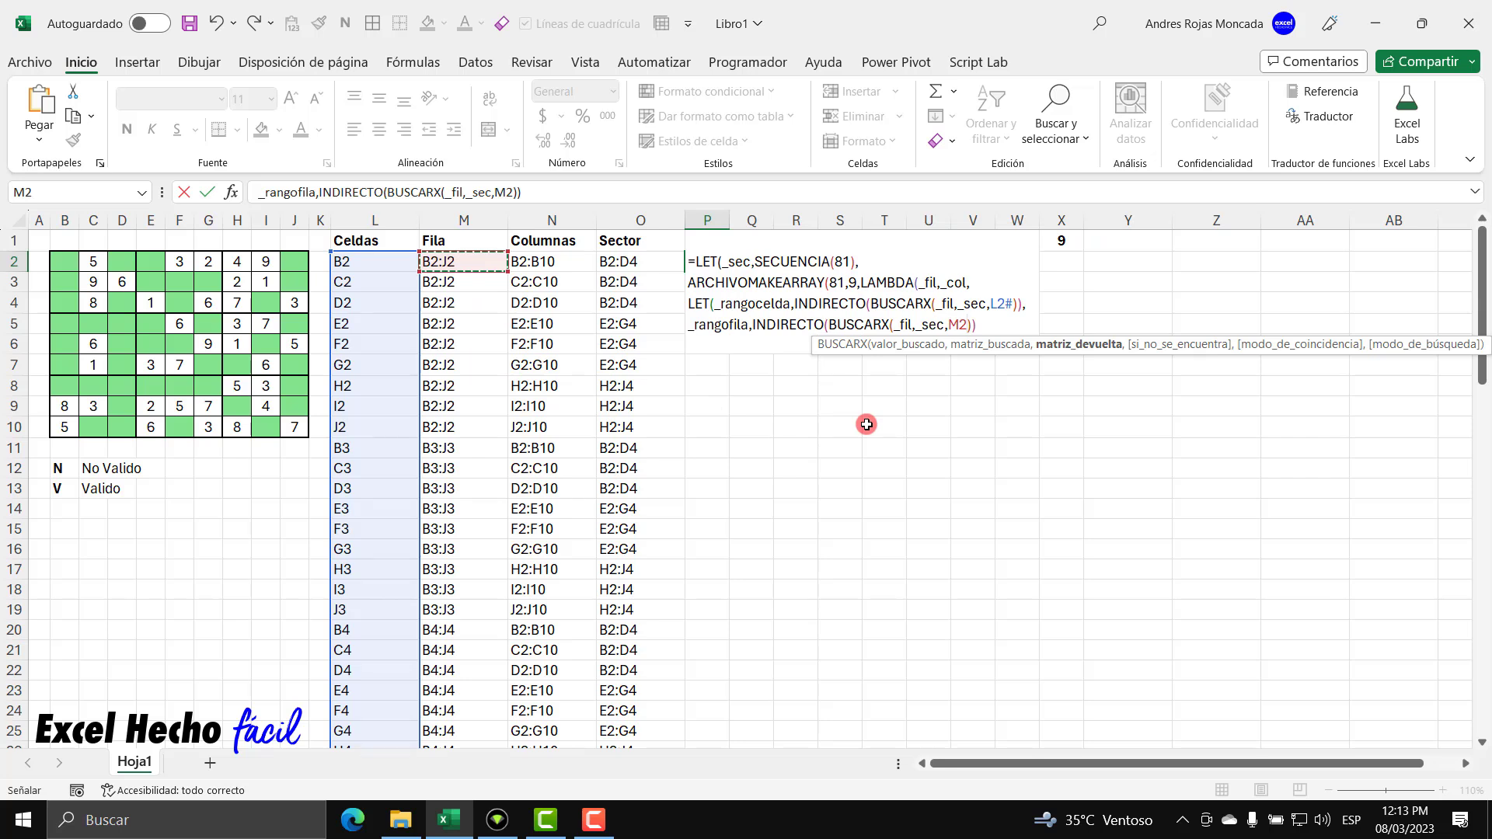
{"action": "type", "text": "#"}
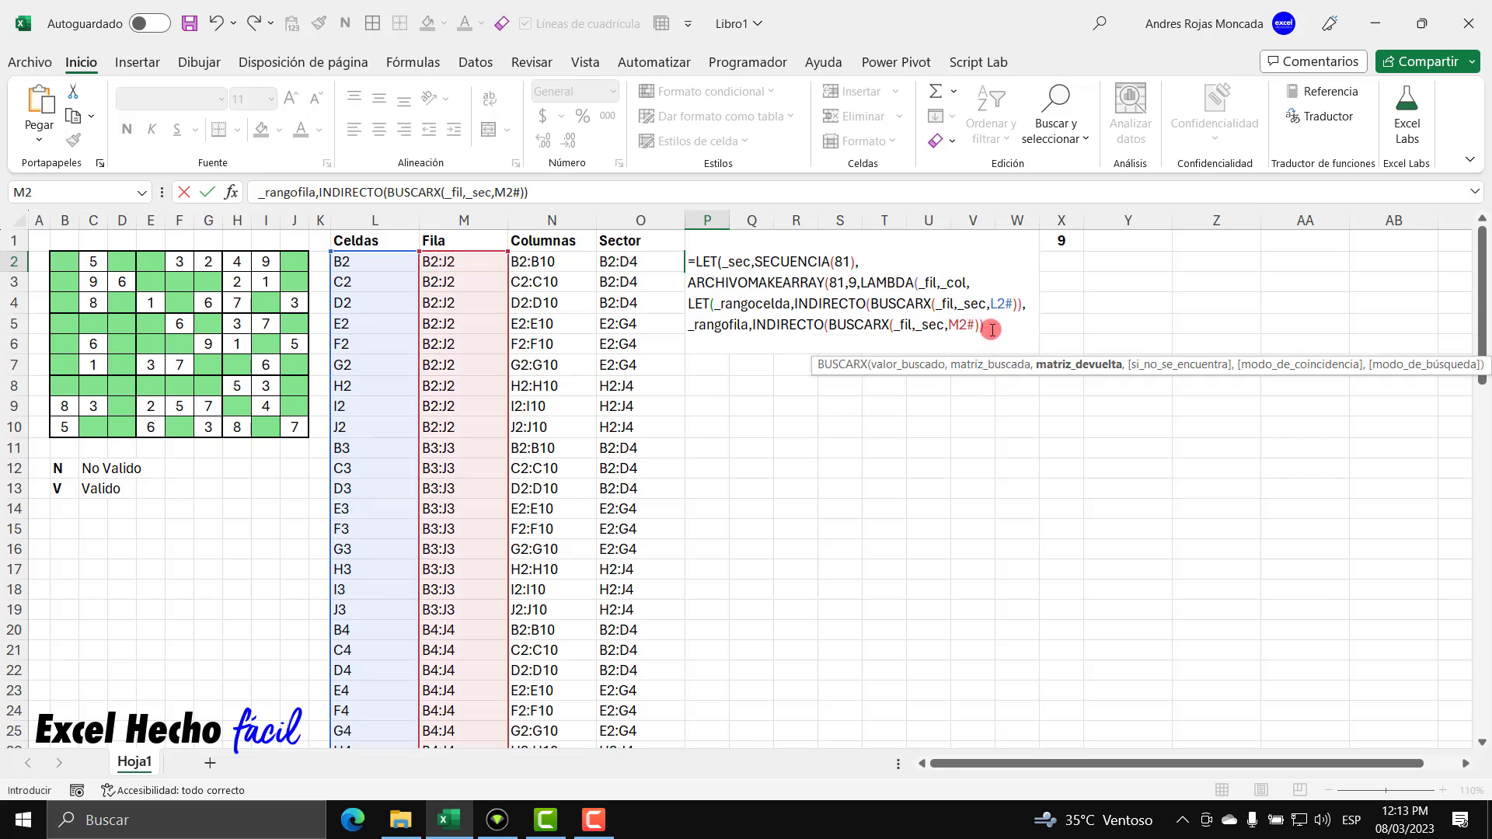
{"action": "key", "text": "End"}
{"action": "type", "text": ","}
{"action": "key", "text": "alt+Return"}
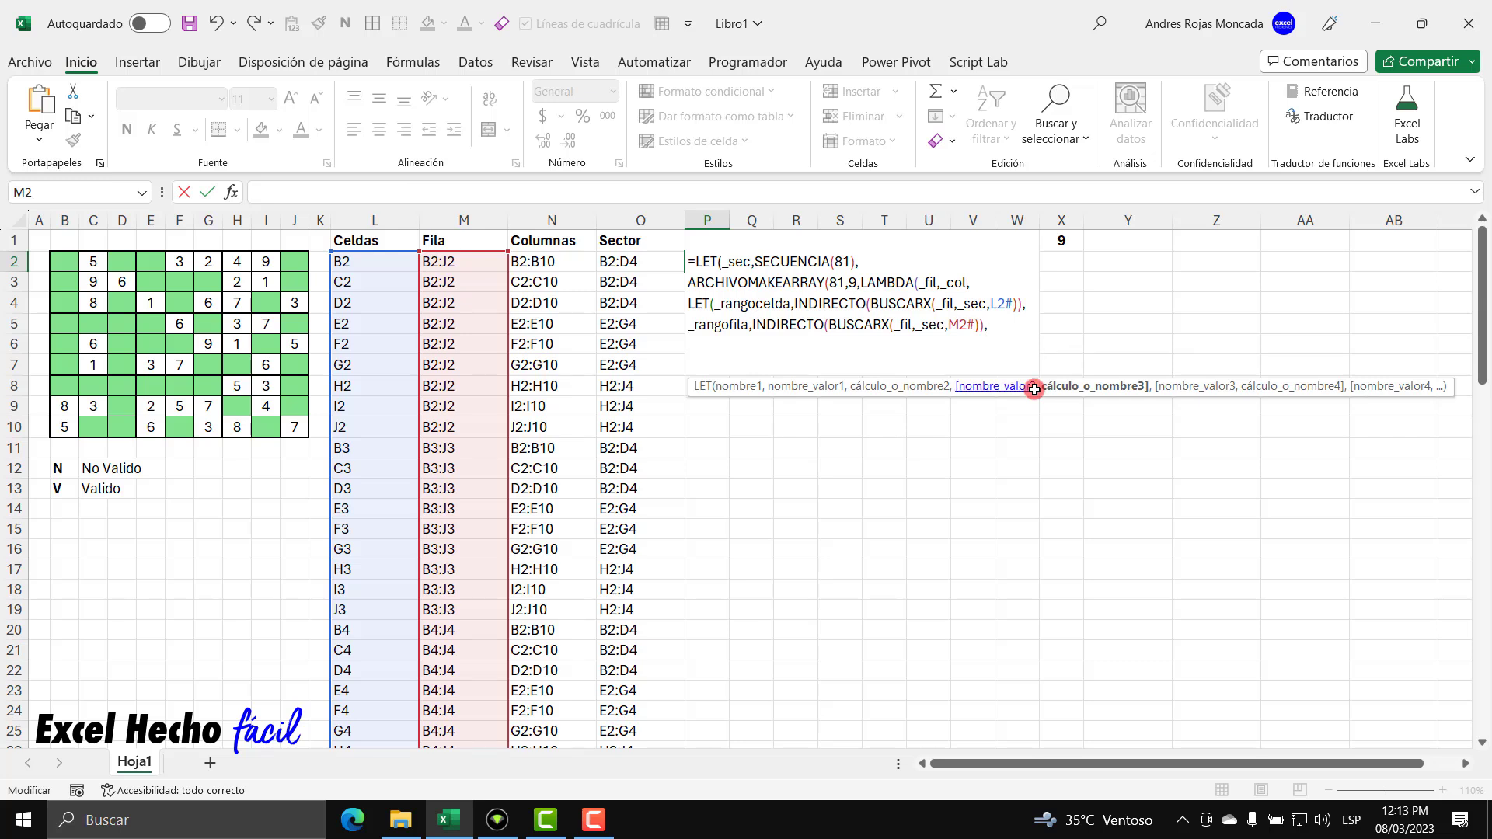
Define _rangocolumna with the copied INDIRECTO(BUSCARX()) expression returning from N2#, followed by a new line
{"action": "type", "text": "_rangocolumna,"}
{"action": "key", "text": "ctrl+v"}
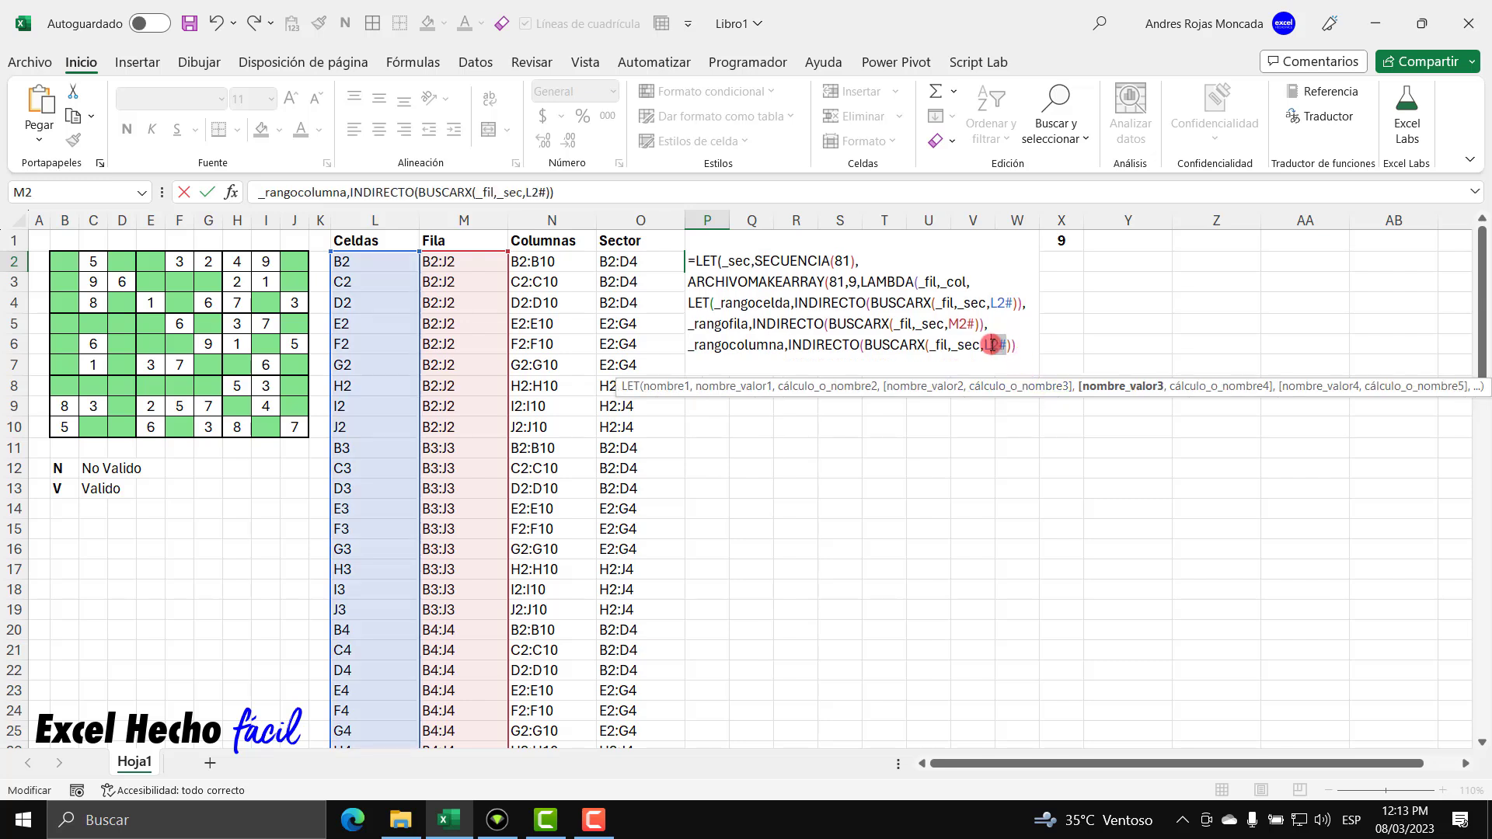
{"action": "left_click_drag", "start_coordinate": [985, 344], "coordinate": [1006, 343]}
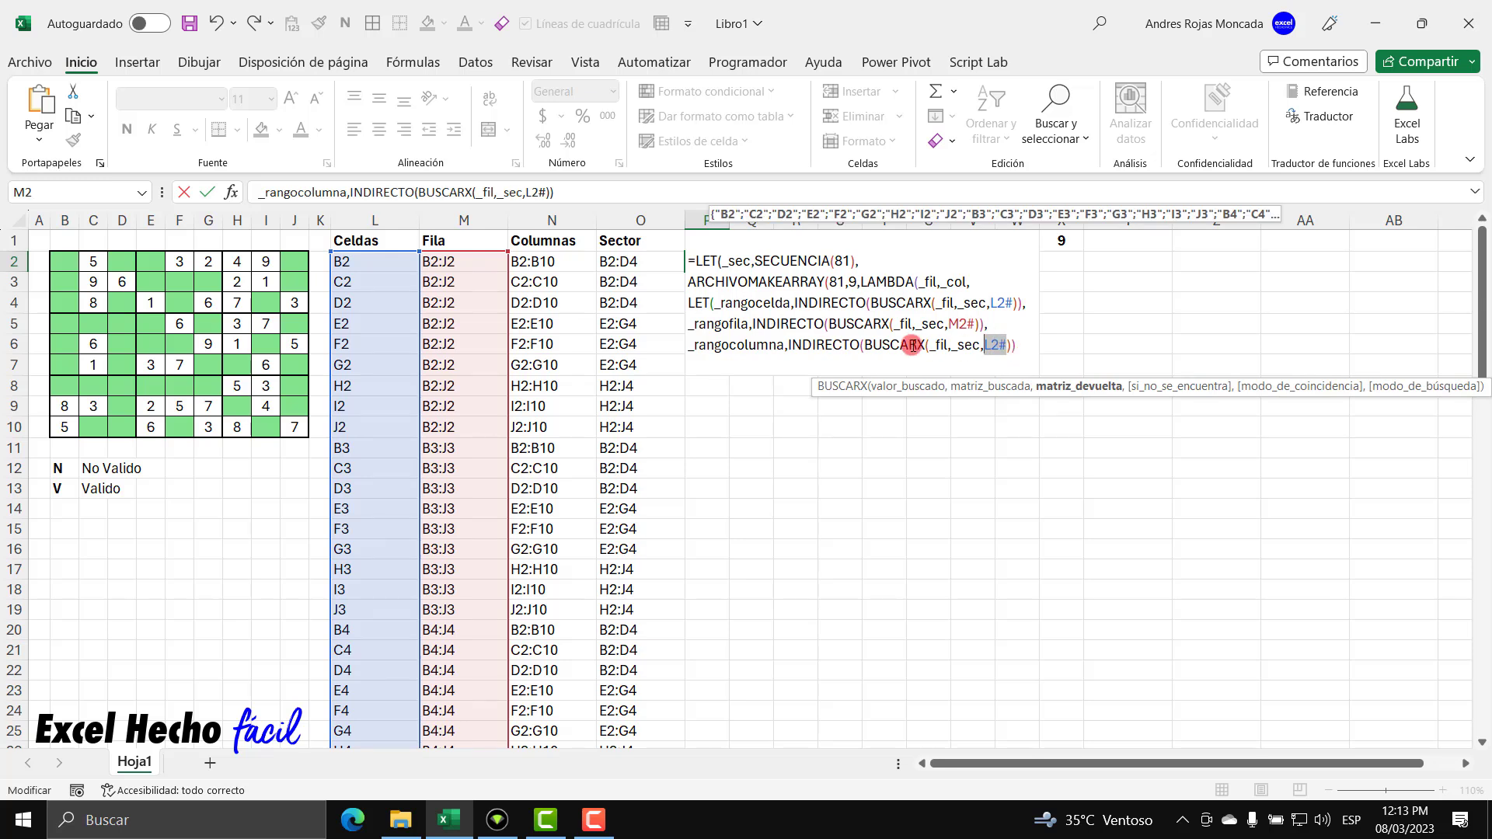
{"action": "left_click", "coordinate": [550, 265]}
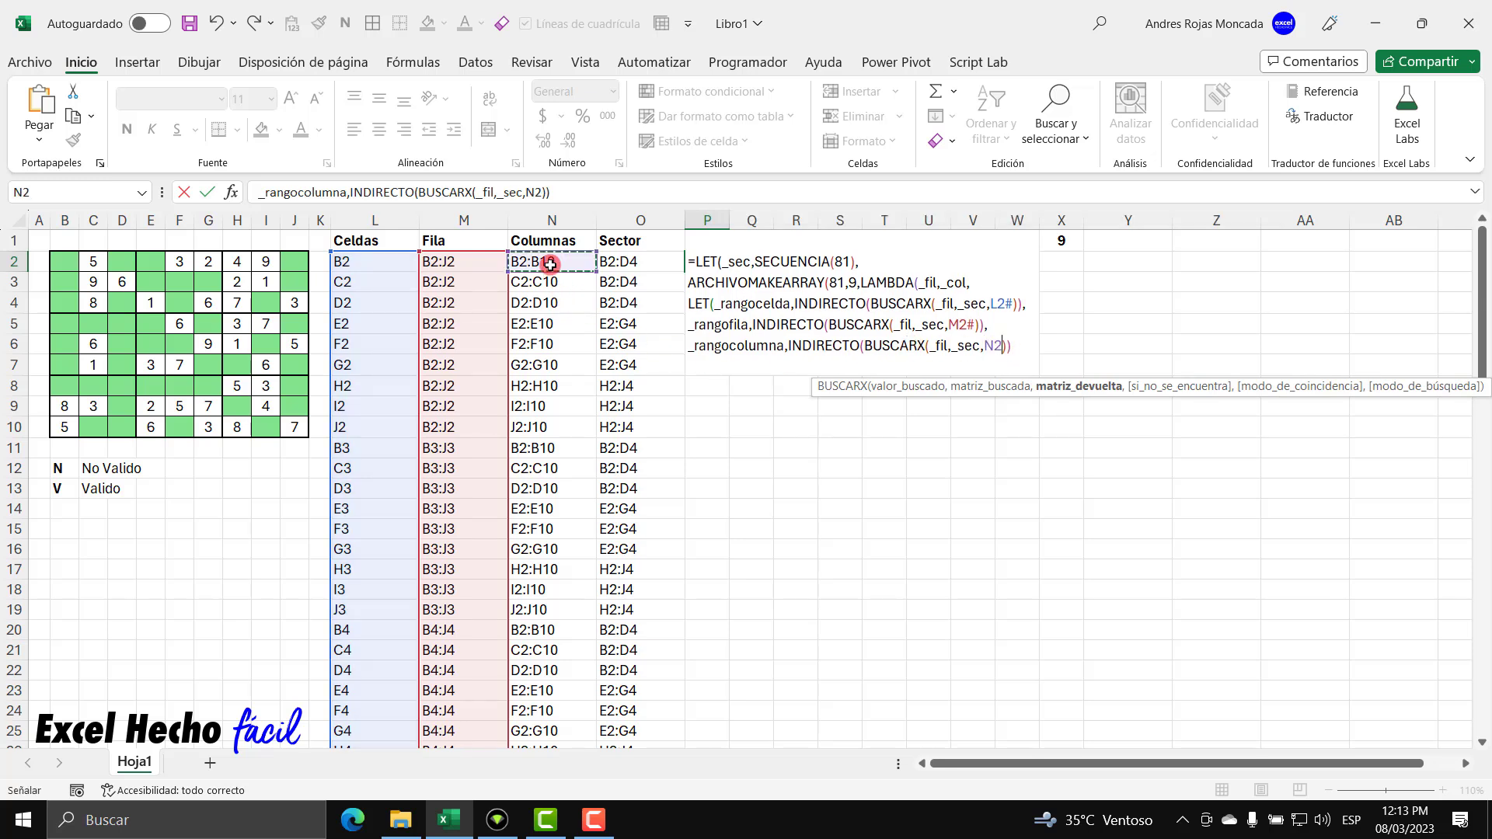
{"action": "type", "text": "#"}
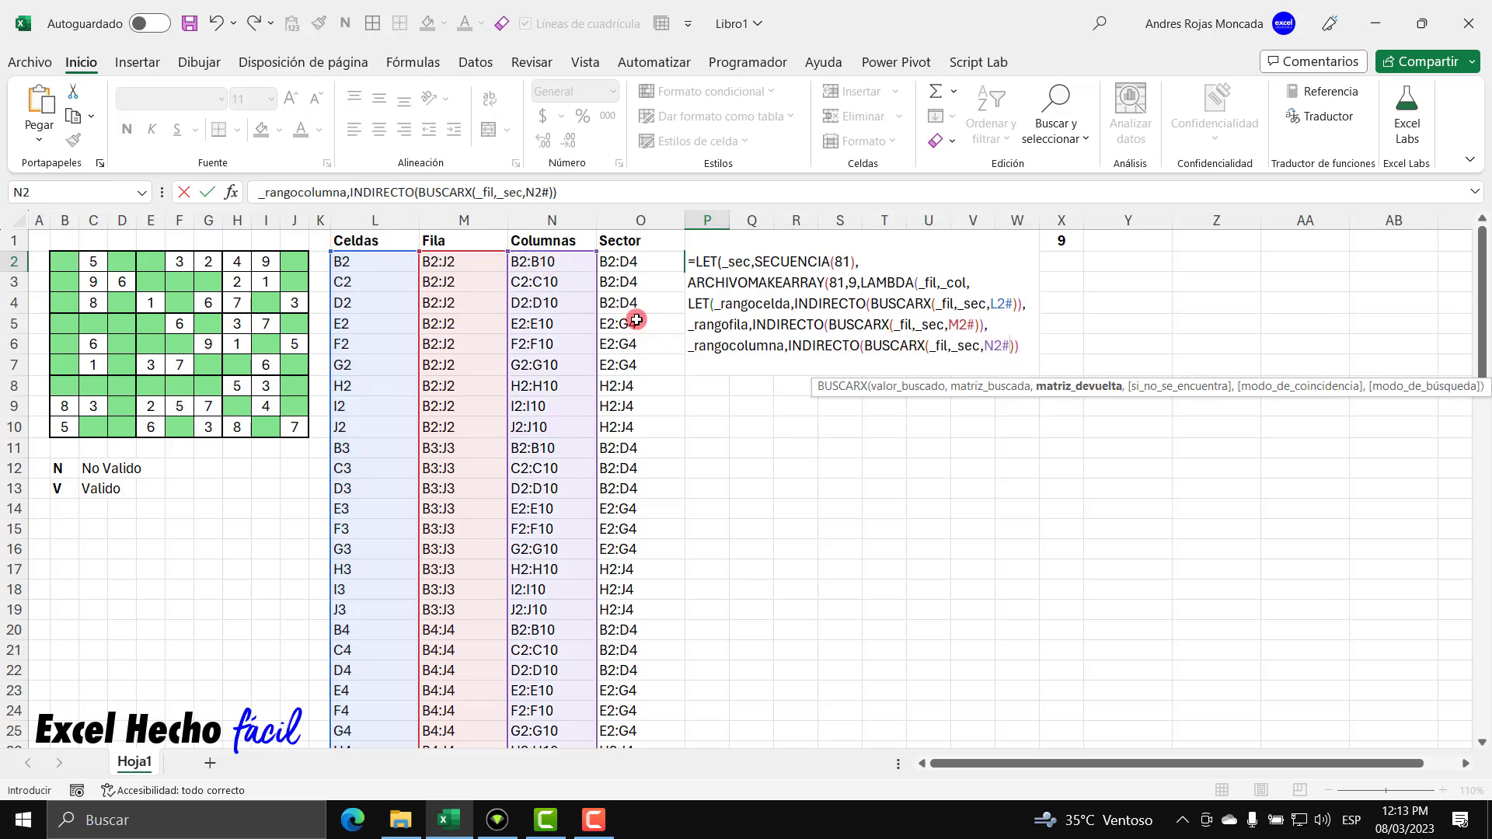
{"action": "left_click", "coordinate": [1021, 346]}
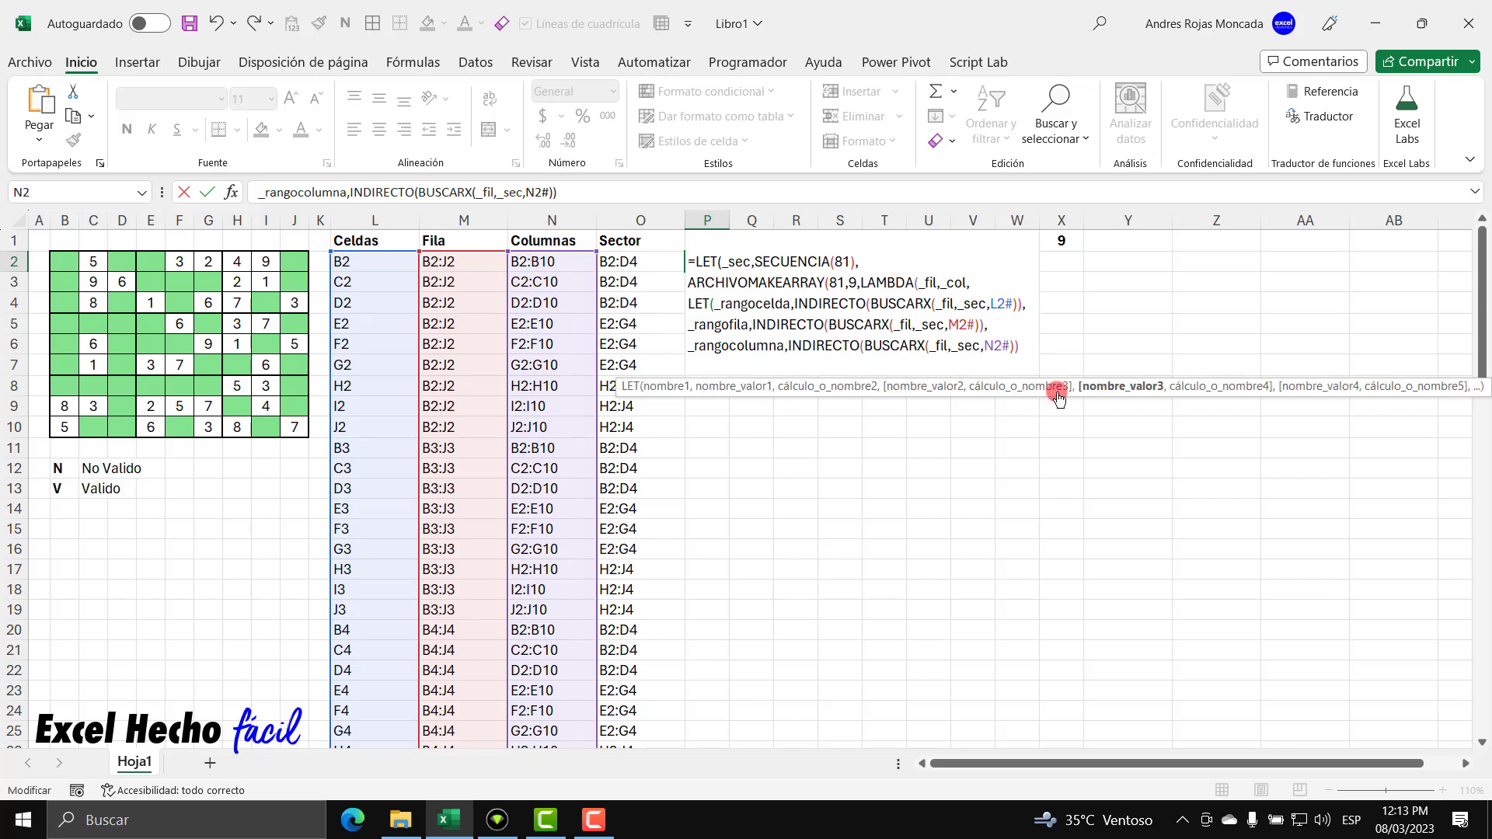
{"action": "type", "text": ","}
{"action": "key", "text": "alt+Return"}
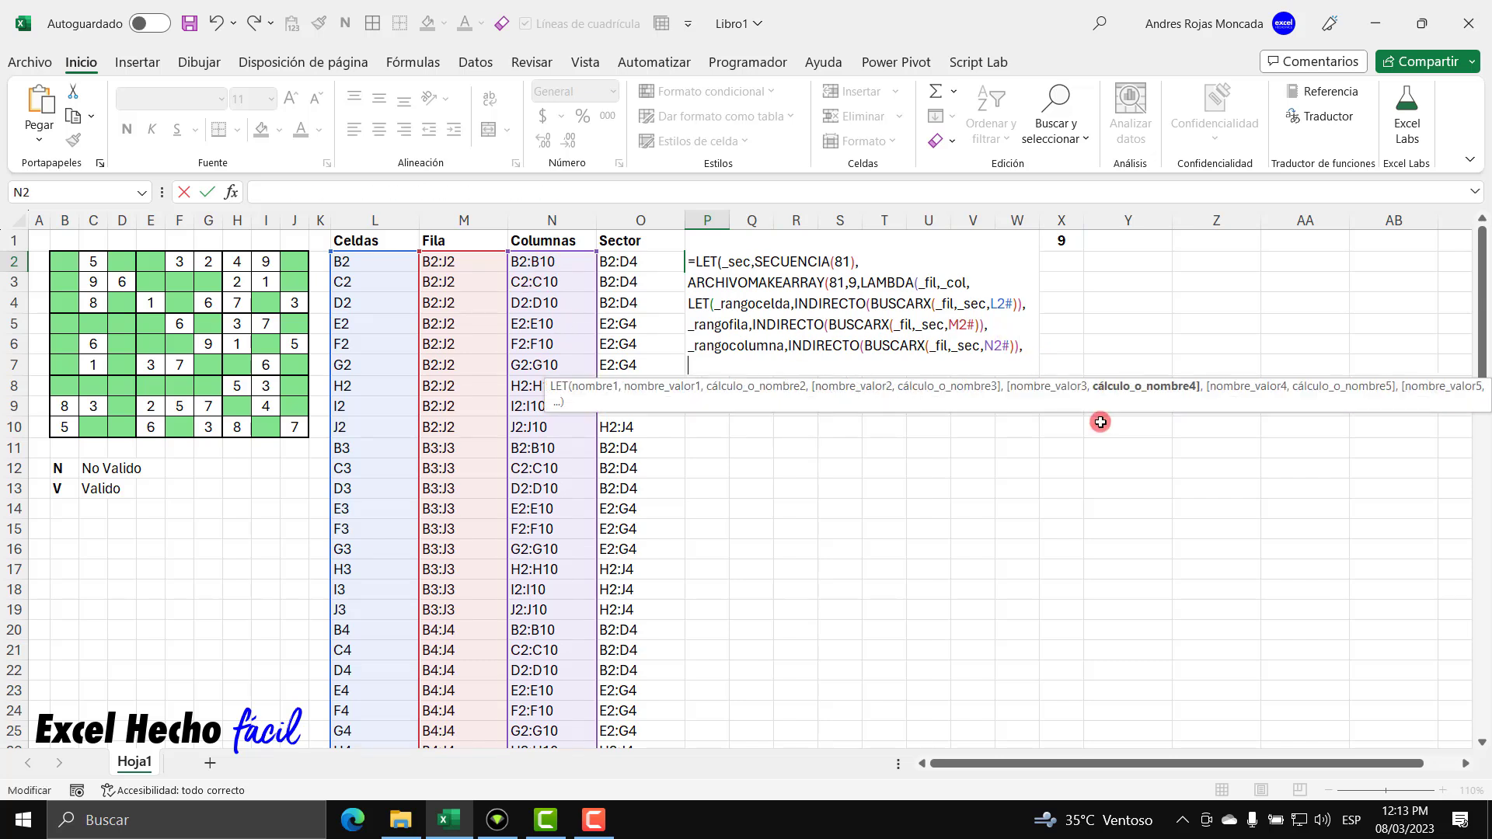
Define _rangosector with the copied INDIRECTO(BUSCARX()) expression, returning from the Sector spill range O2#
{"action": "type", "text": ":"}
{"action": "type", "text": "_"}
{"action": "type", "text": "ran"}
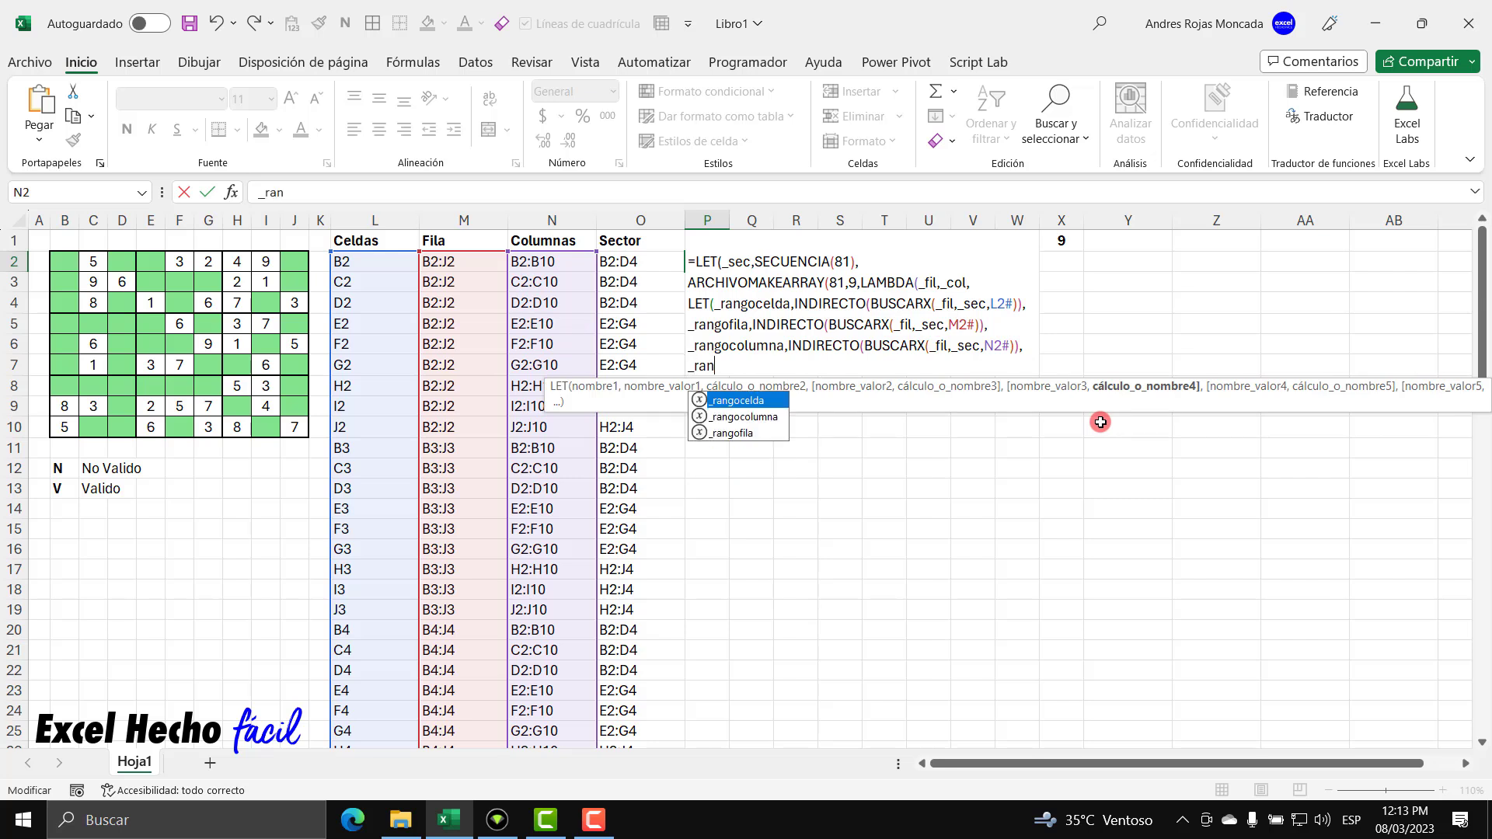
{"action": "type", "text": "gosector,"}
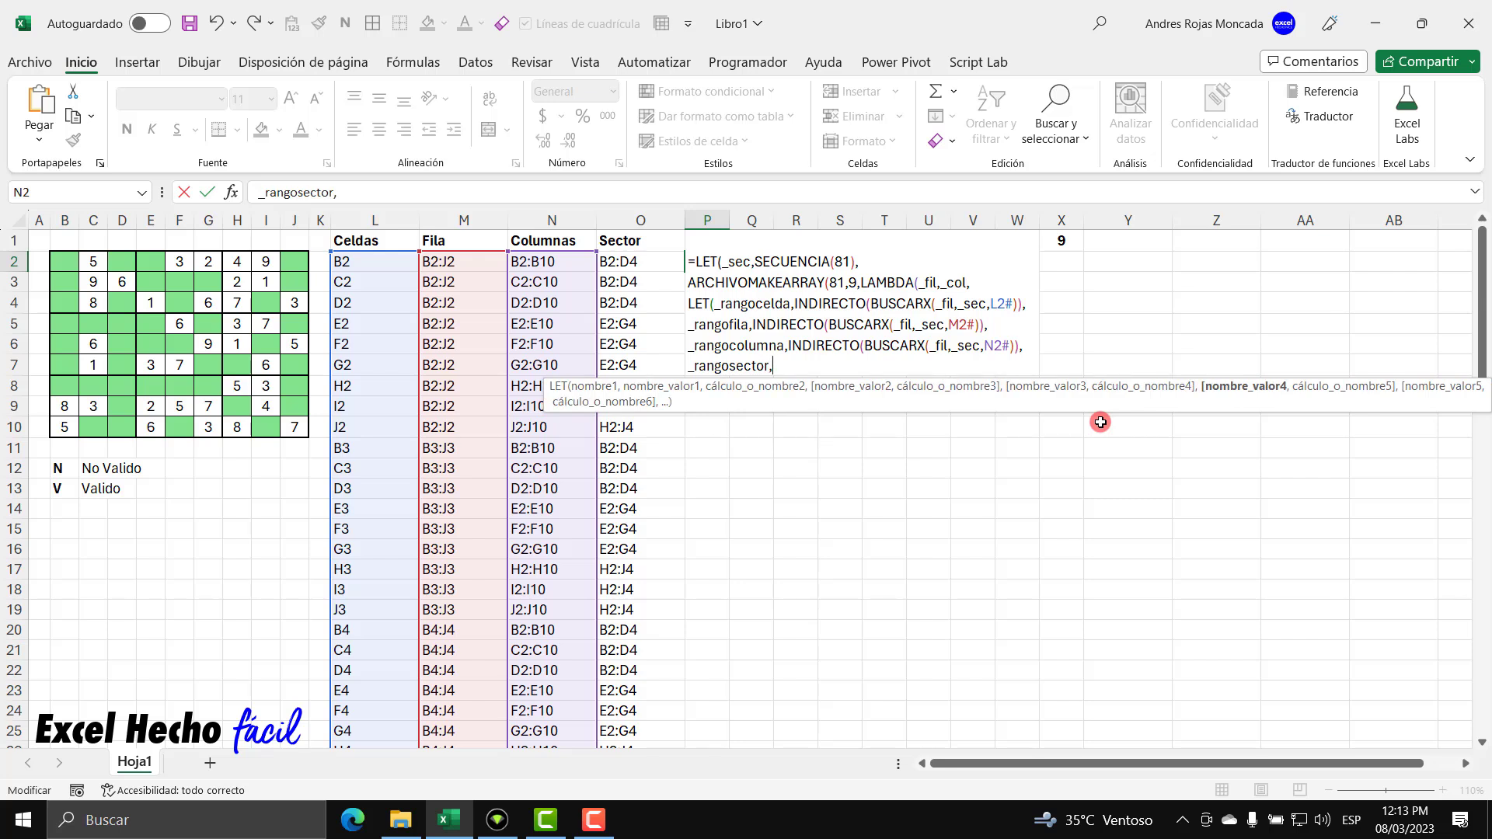
{"action": "key", "text": "ctrl+v"}
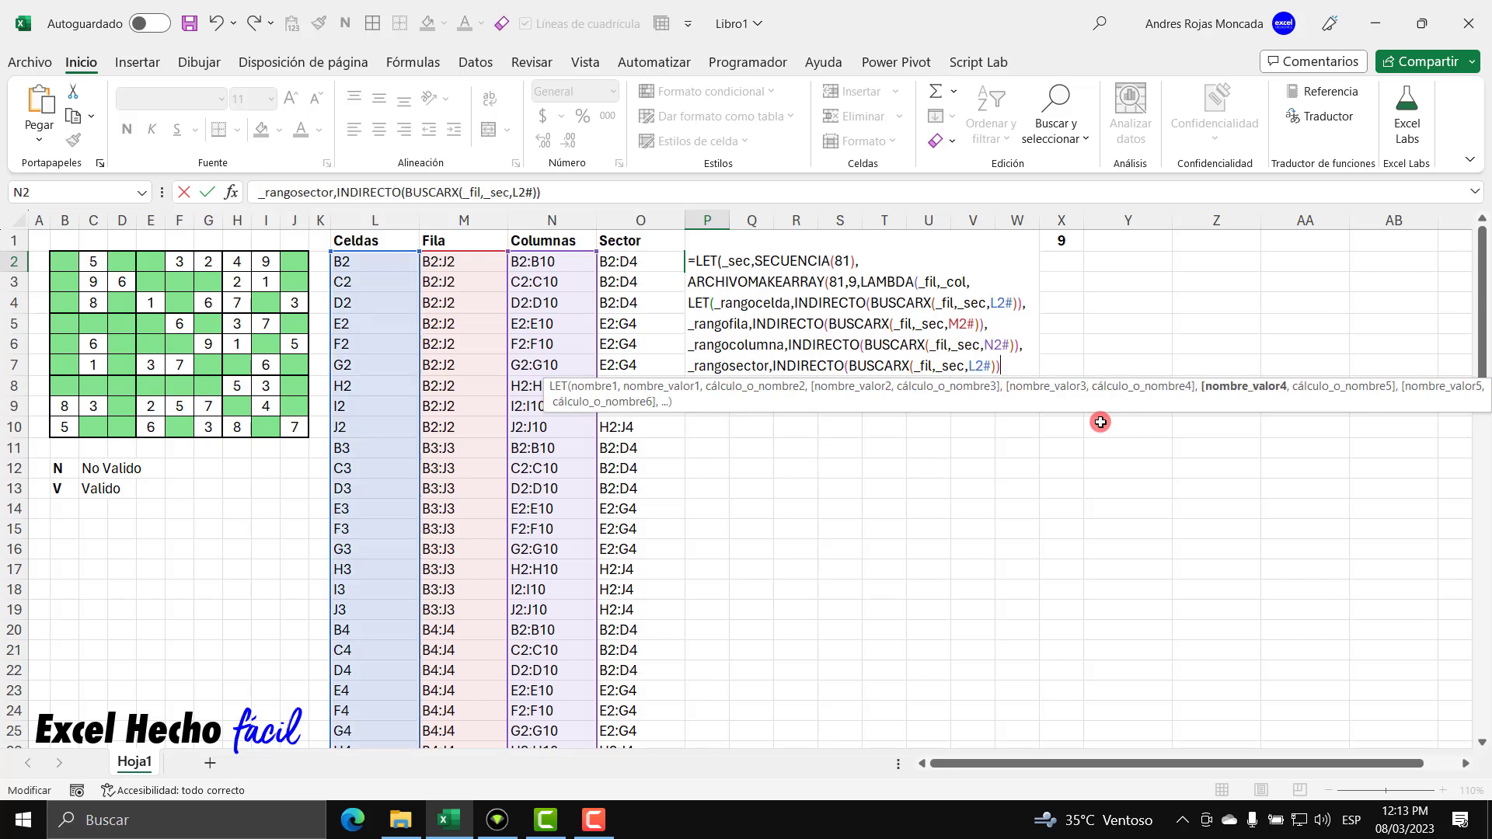
{"action": "left_click_drag", "start_coordinate": [994, 365], "coordinate": [970, 366]}
{"action": "left_click", "coordinate": [644, 264]}
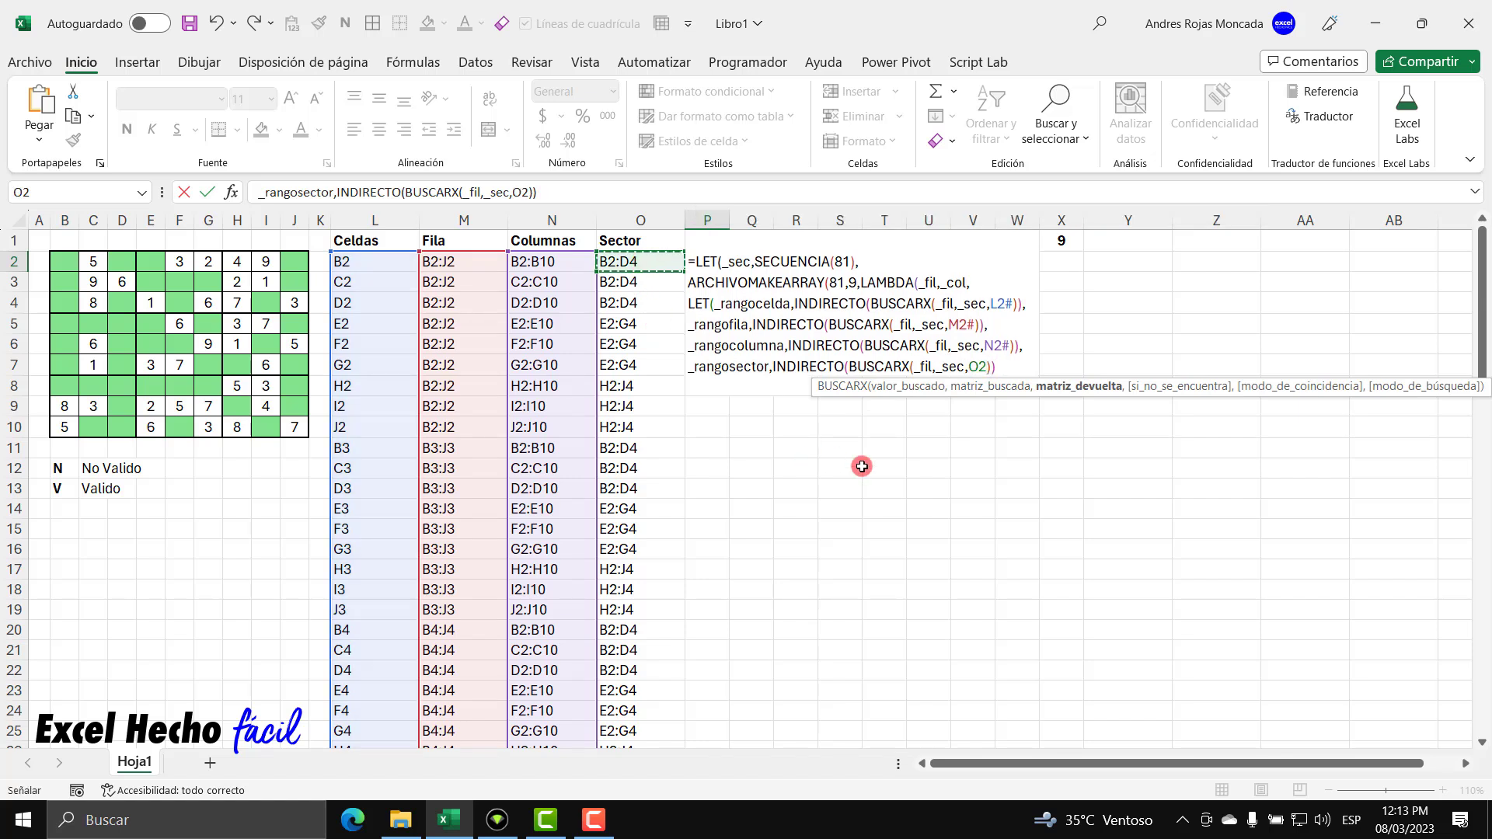
{"action": "type", "text": "#"}
{"action": "key", "text": "End"}
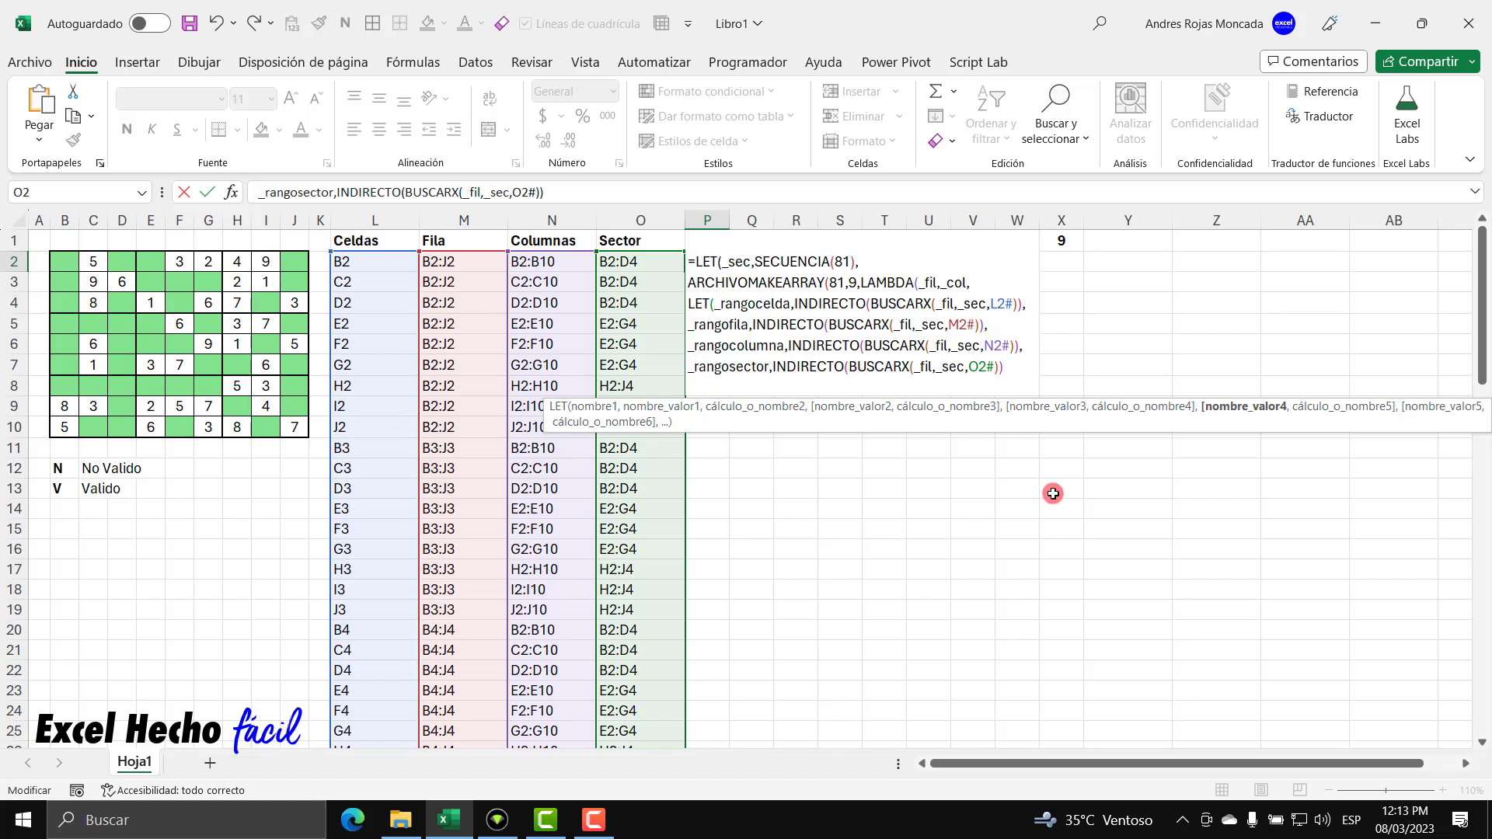
Insert the sheet reference Hoja50! before BUSCARX inside the INDIRECTO of _rangosector
{"action": "left_click", "coordinate": [849, 368]}
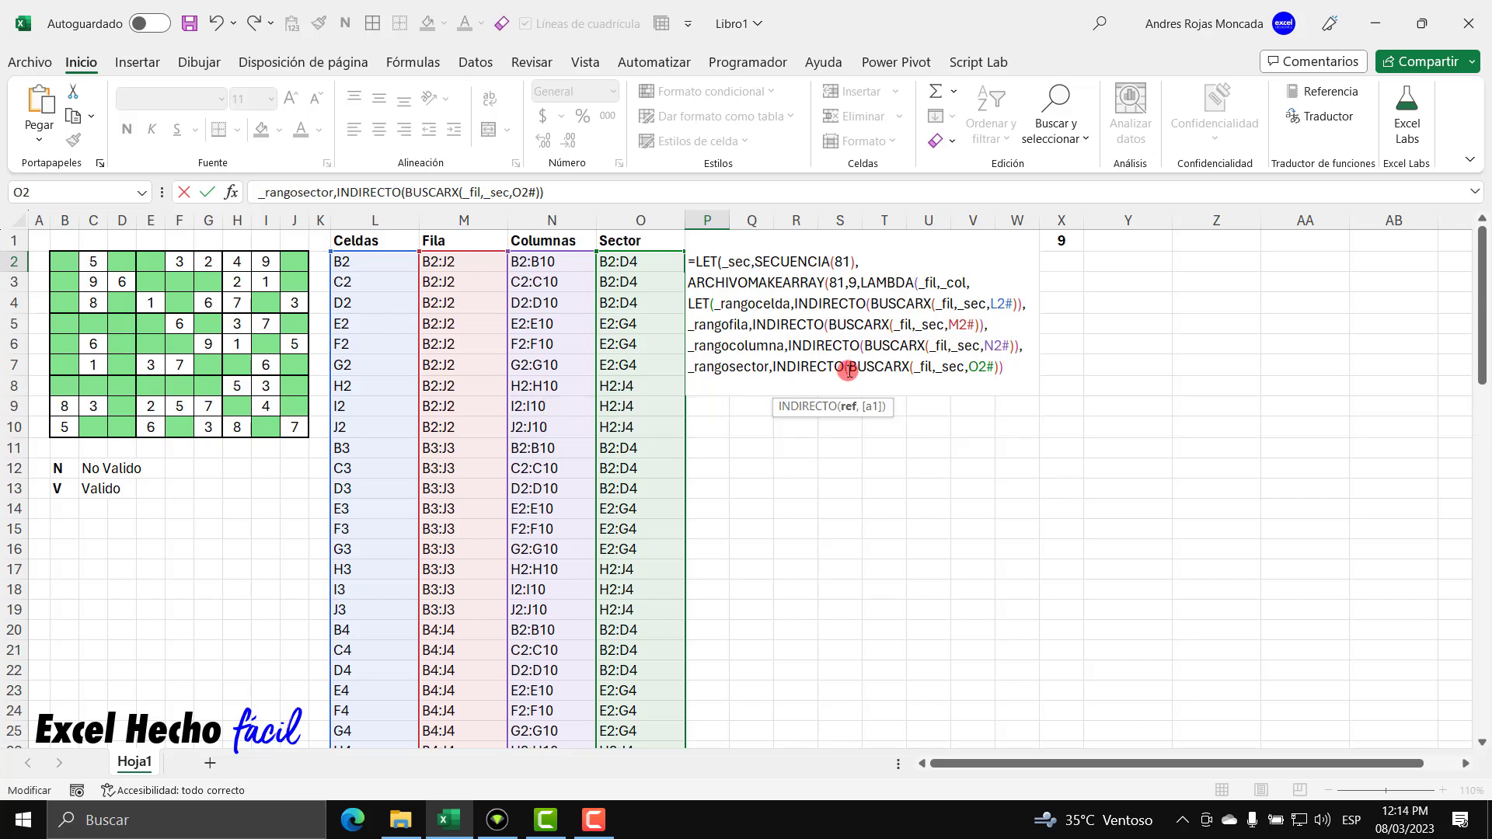
{"action": "type", "text": "Hoja"}
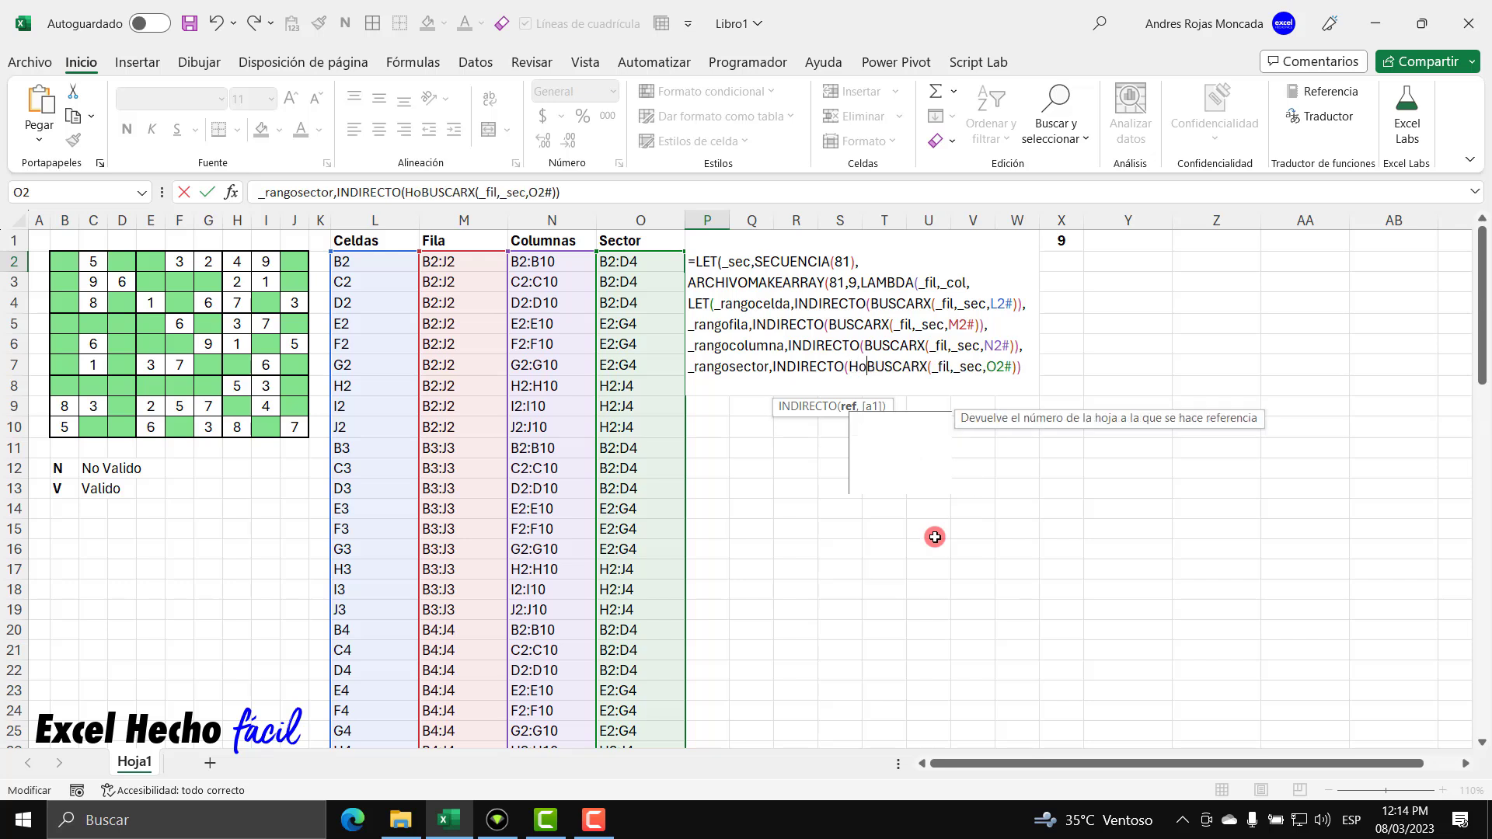
{"action": "type", "text": "50"}
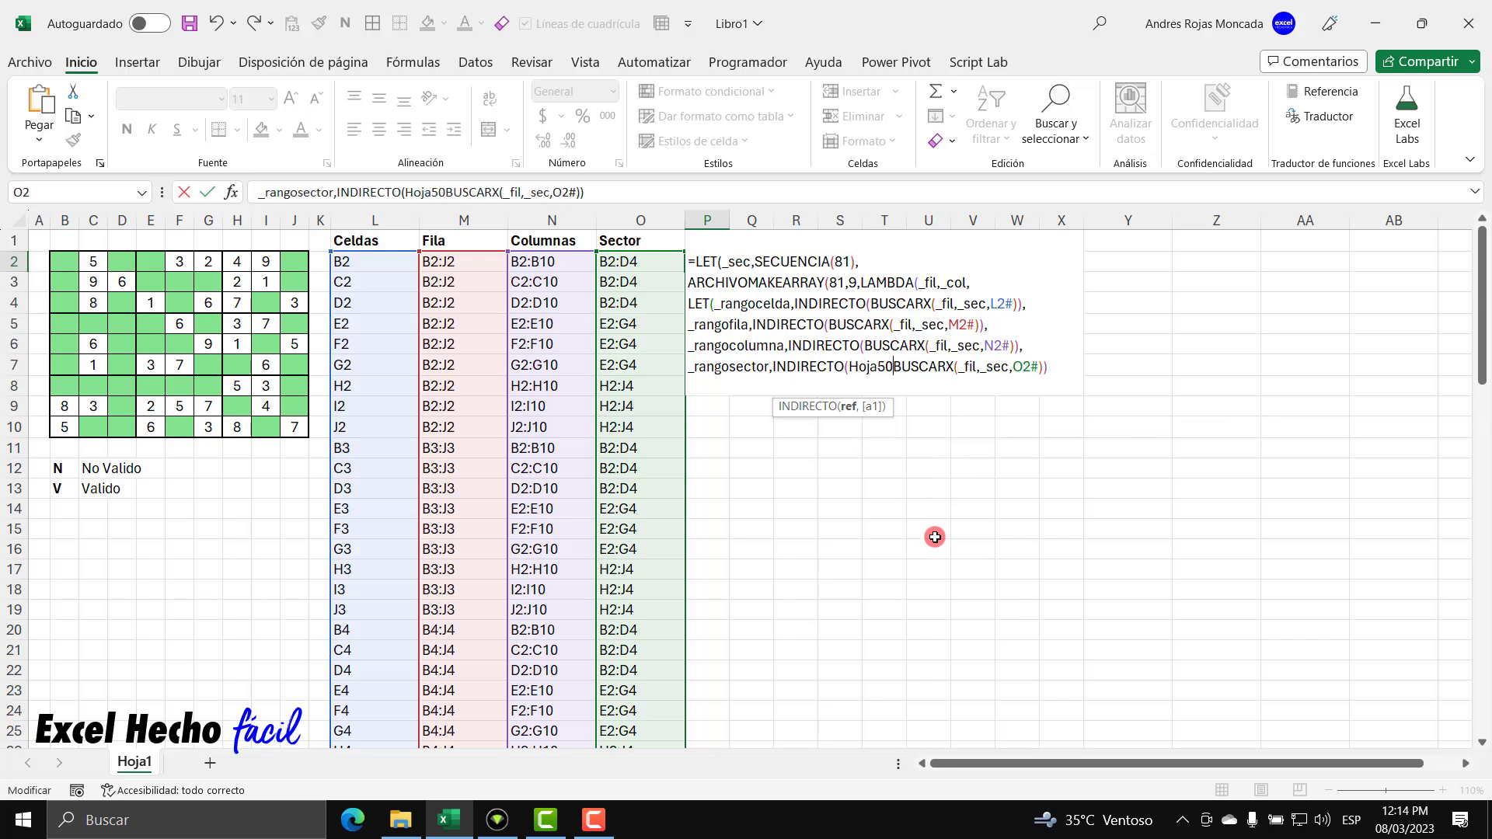
{"action": "type", "text": "!"}
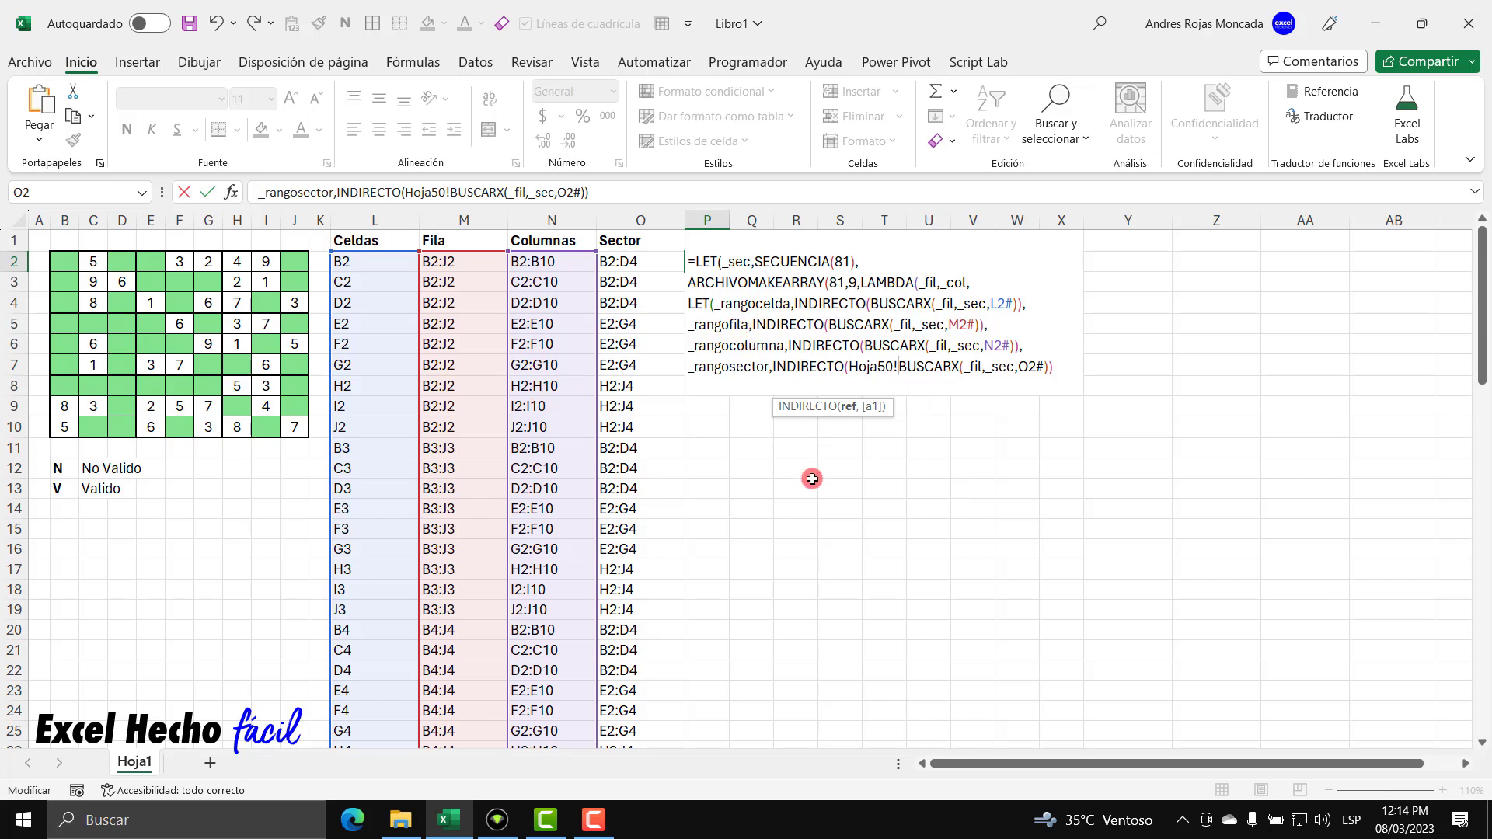
Remove the Hoja50! reference before BUSCARX in _rangosector, and end the definition with a comma and a new line
{"action": "key", "text": "BackSpace"}
{"action": "key", "text": "BackSpace"}
{"action": "key", "text": "BackSpace"}
{"action": "key", "text": "BackSpace"}
{"action": "key", "text": "BackSpace"}
{"action": "key", "text": "BackSpace"}
{"action": "key", "text": "BackSpace"}
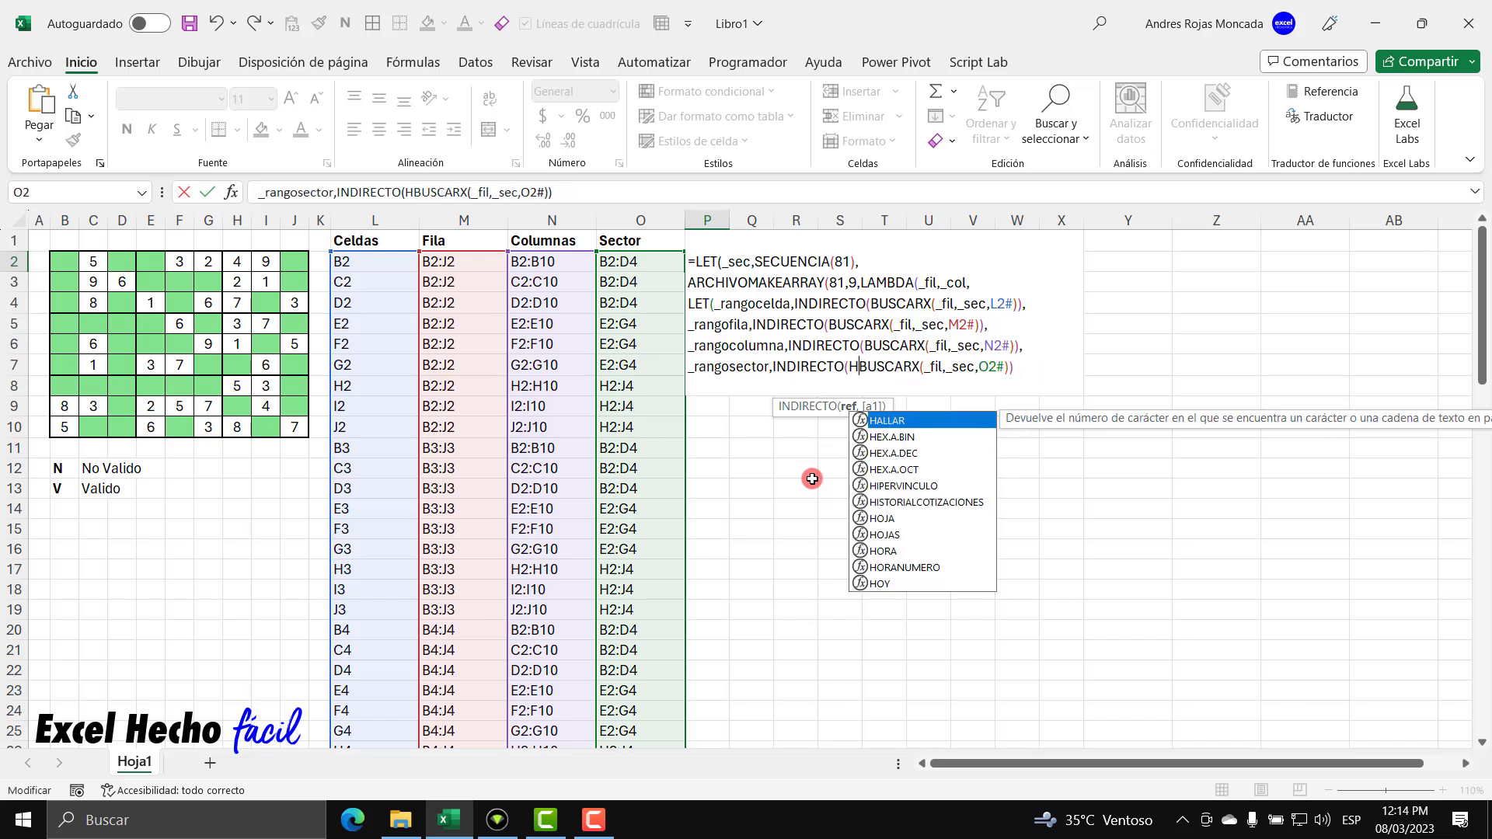
{"action": "left_click", "coordinate": [1036, 370]}
{"action": "type", "text": ","}
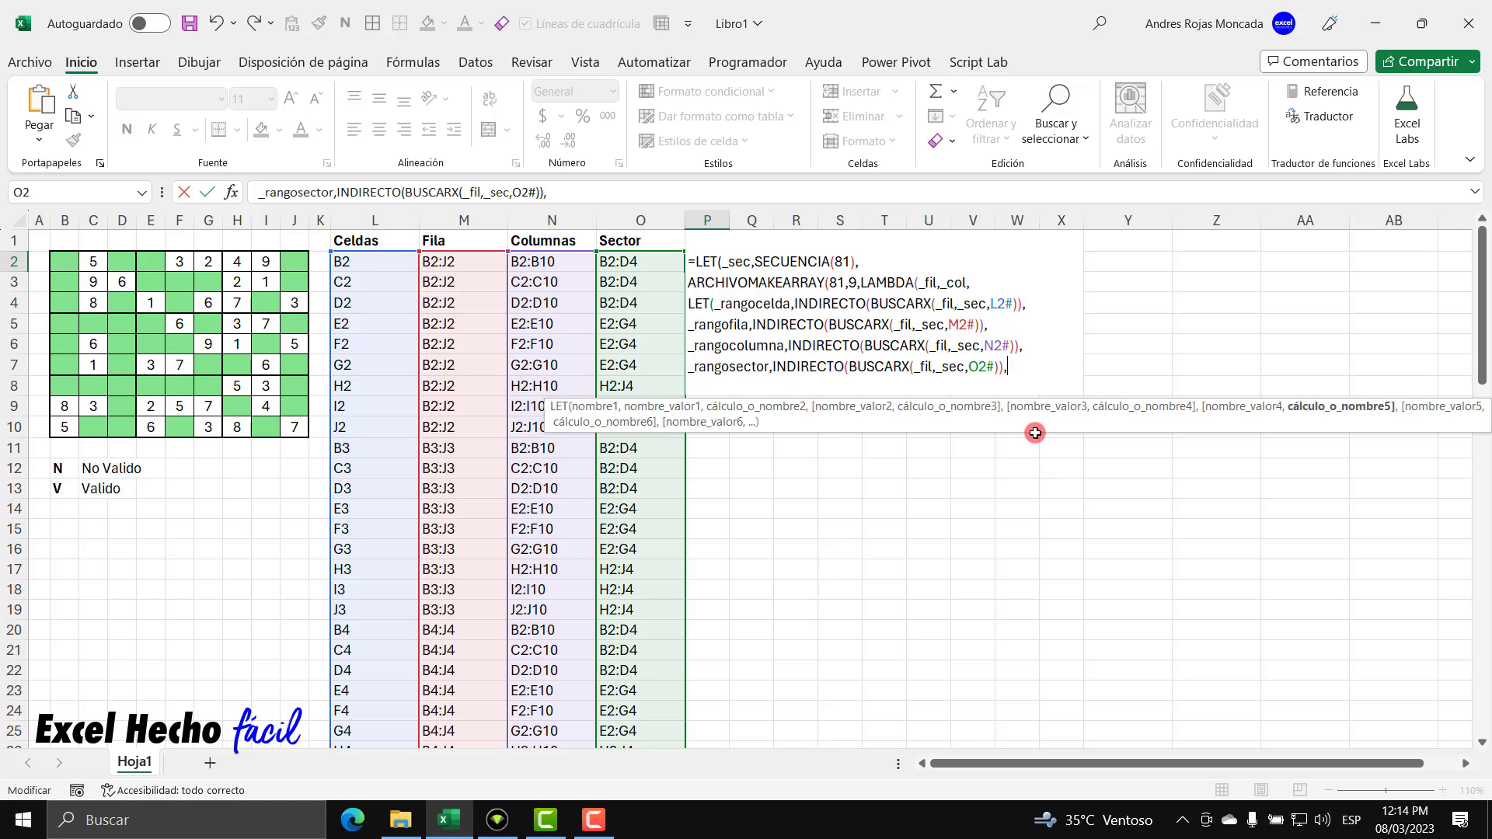
{"action": "key", "text": "alt+Return"}
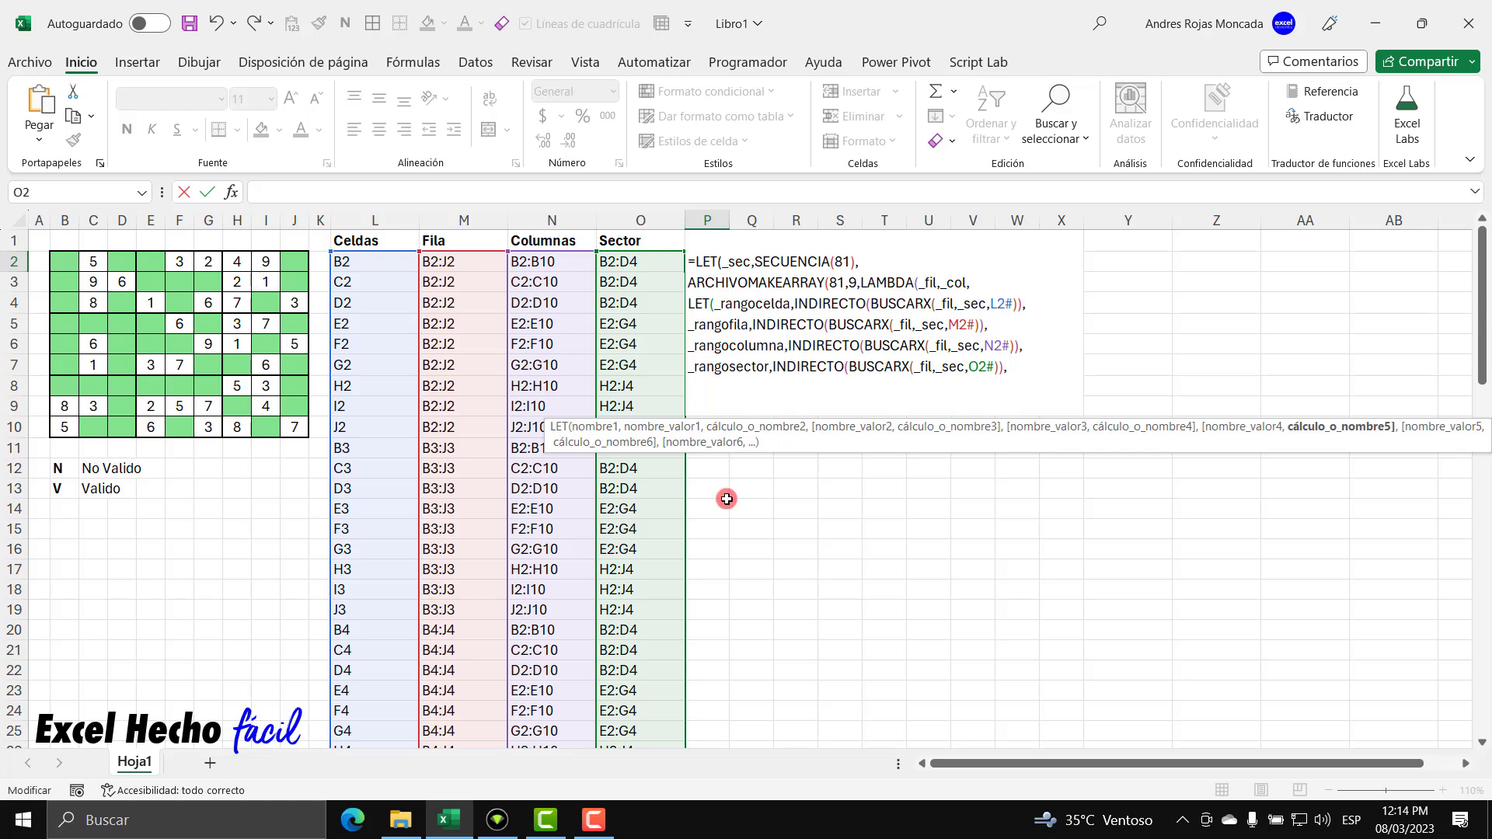
Begin the inner LET's calculation with an SI function that tests whether _rangocelda=""
{"action": "type", "text": "SI("}
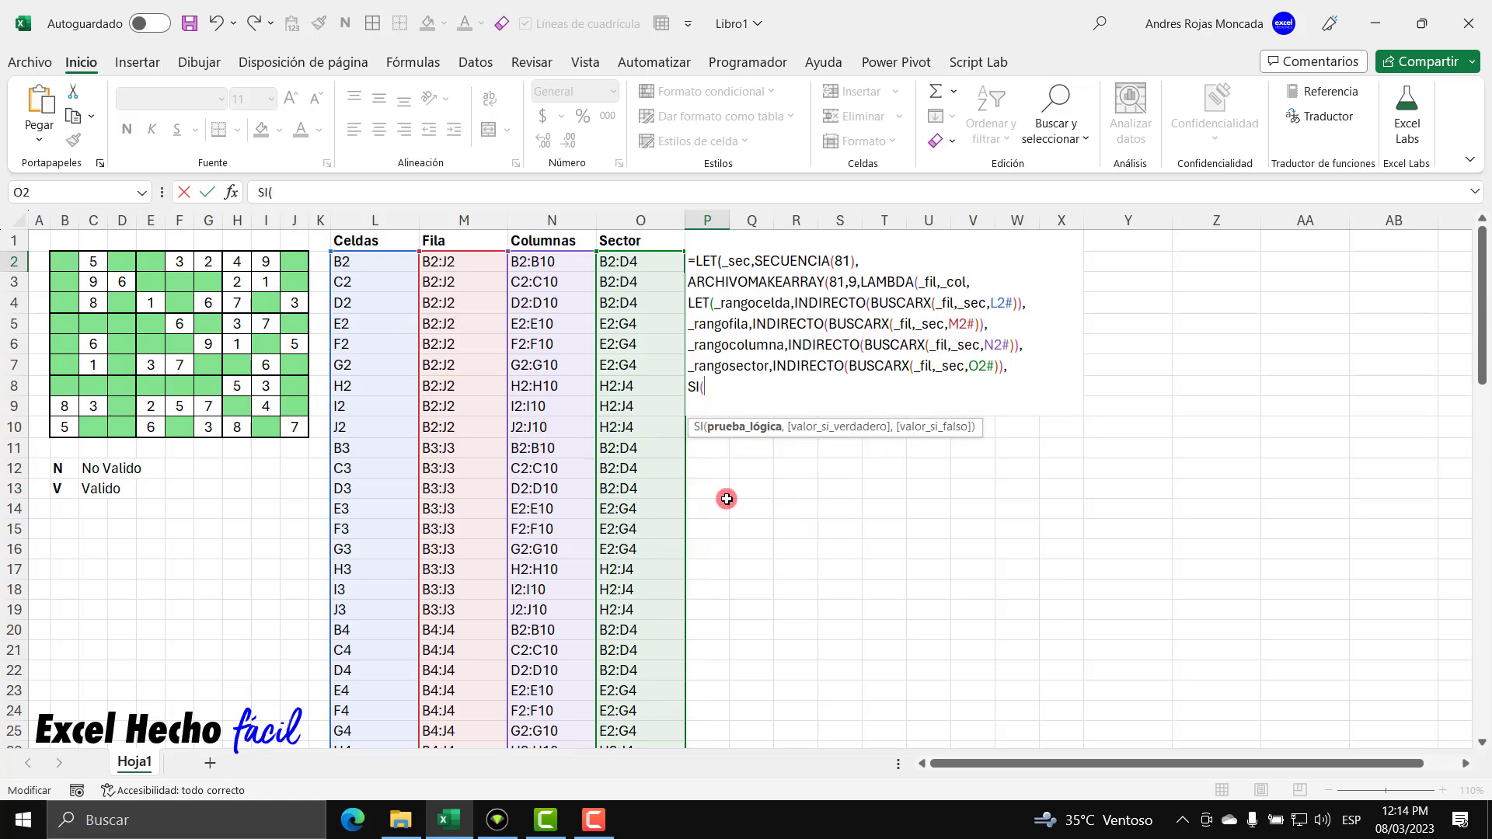
{"action": "type", "text": "_"}
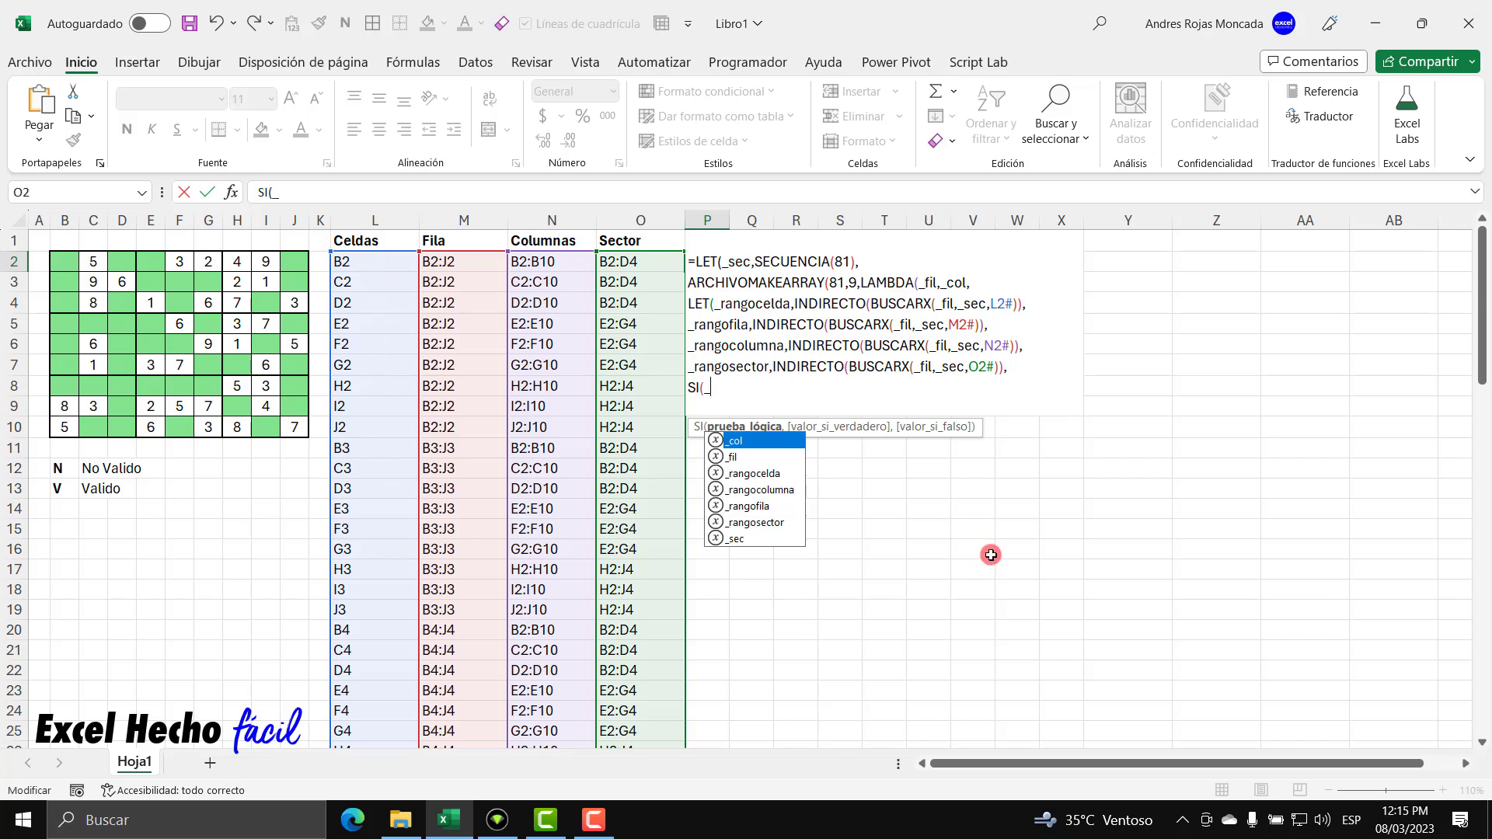
{"action": "key", "text": "Down"}
{"action": "key", "text": "Down"}
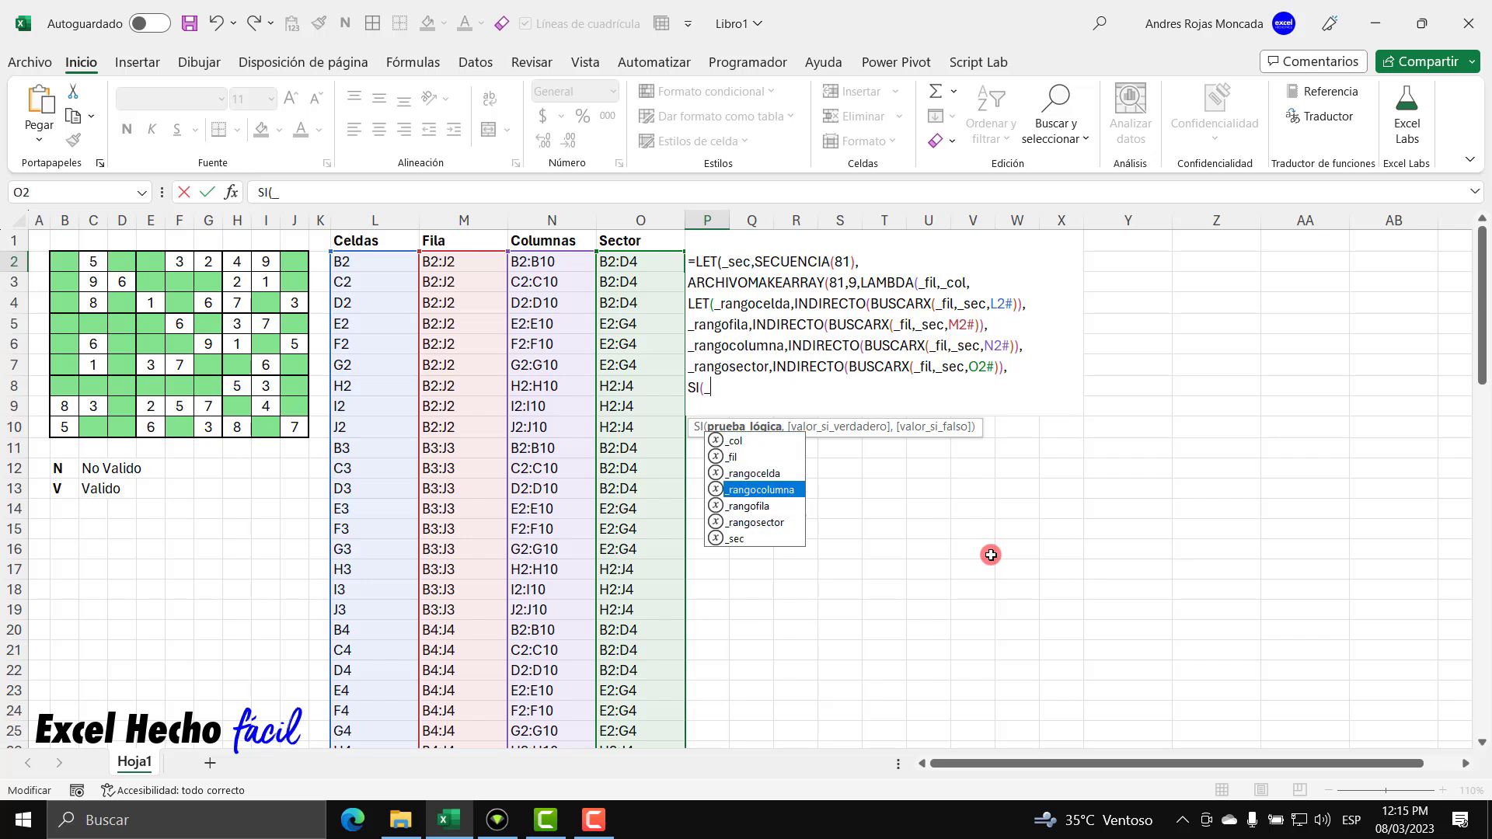
{"action": "key", "text": "Tab"}
{"action": "type", "text": "=\"\","}
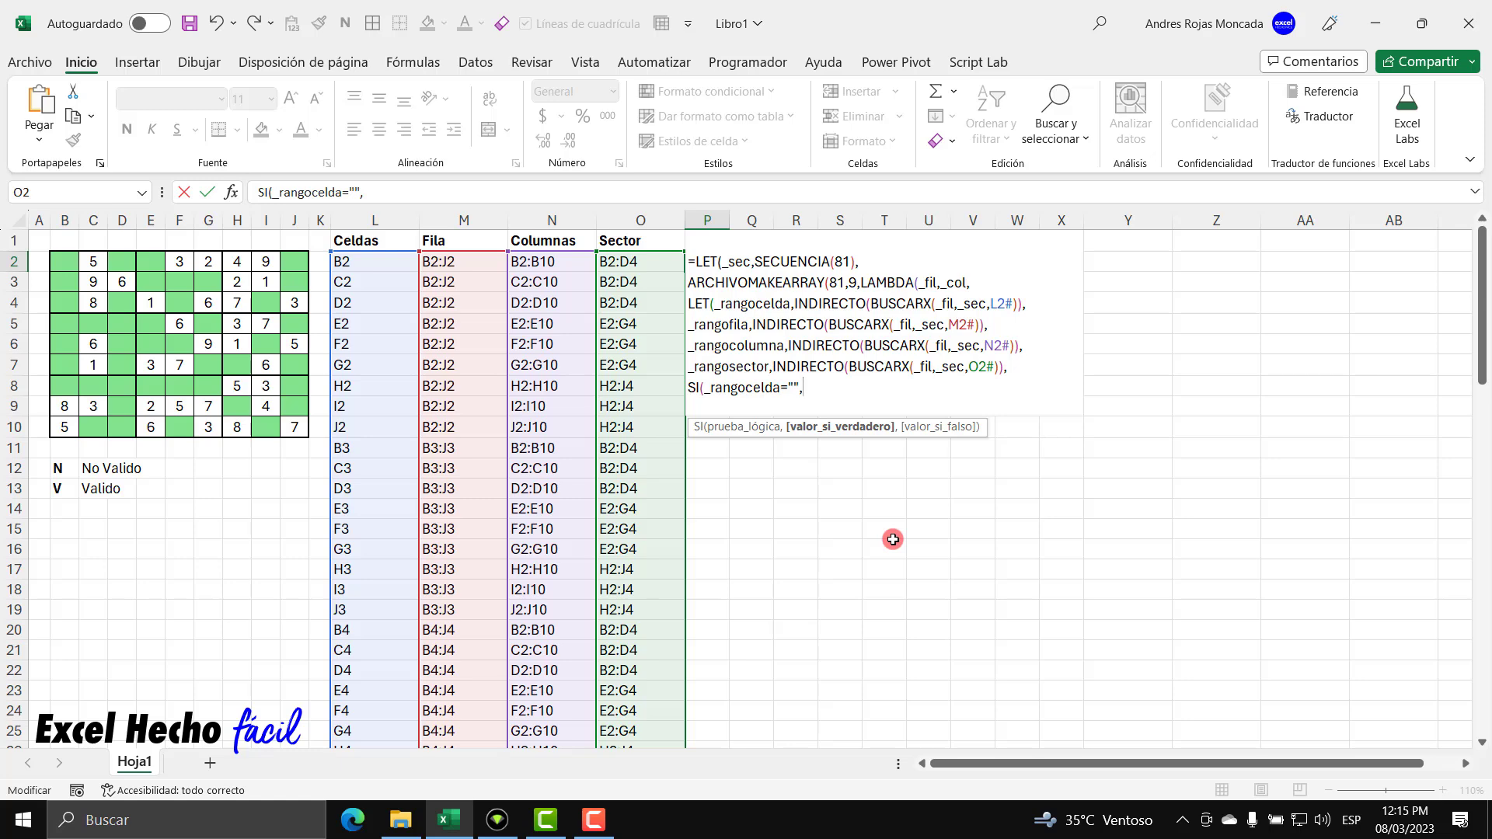
Nest a second SI as the value-if-true, opening its logical test with an O function that contains another O
{"action": "type", "text": "i"}
{"action": "key", "text": "Tab"}
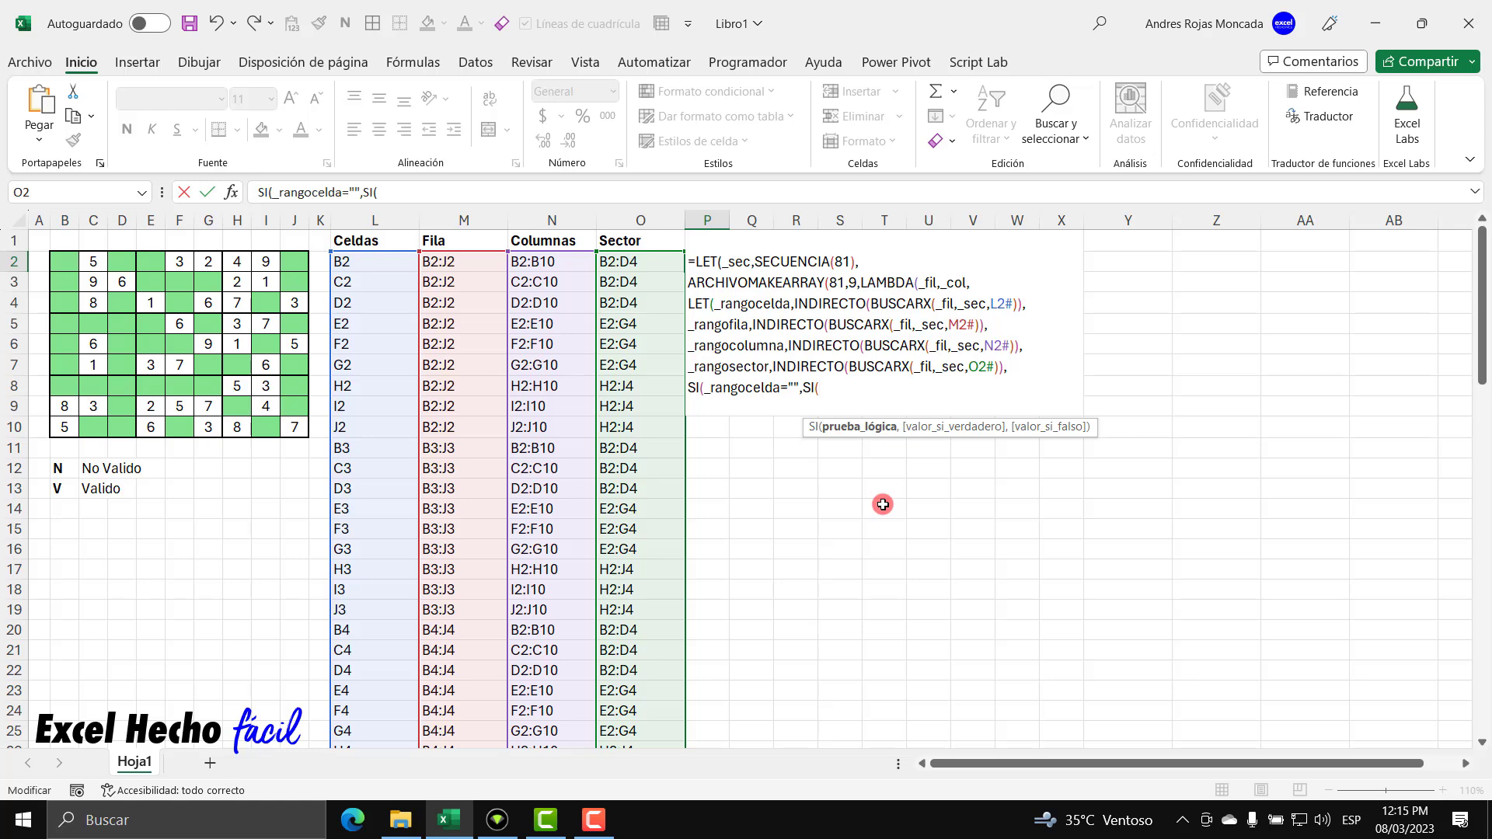
{"action": "type", "text": "o"}
{"action": "key", "text": "Tab"}
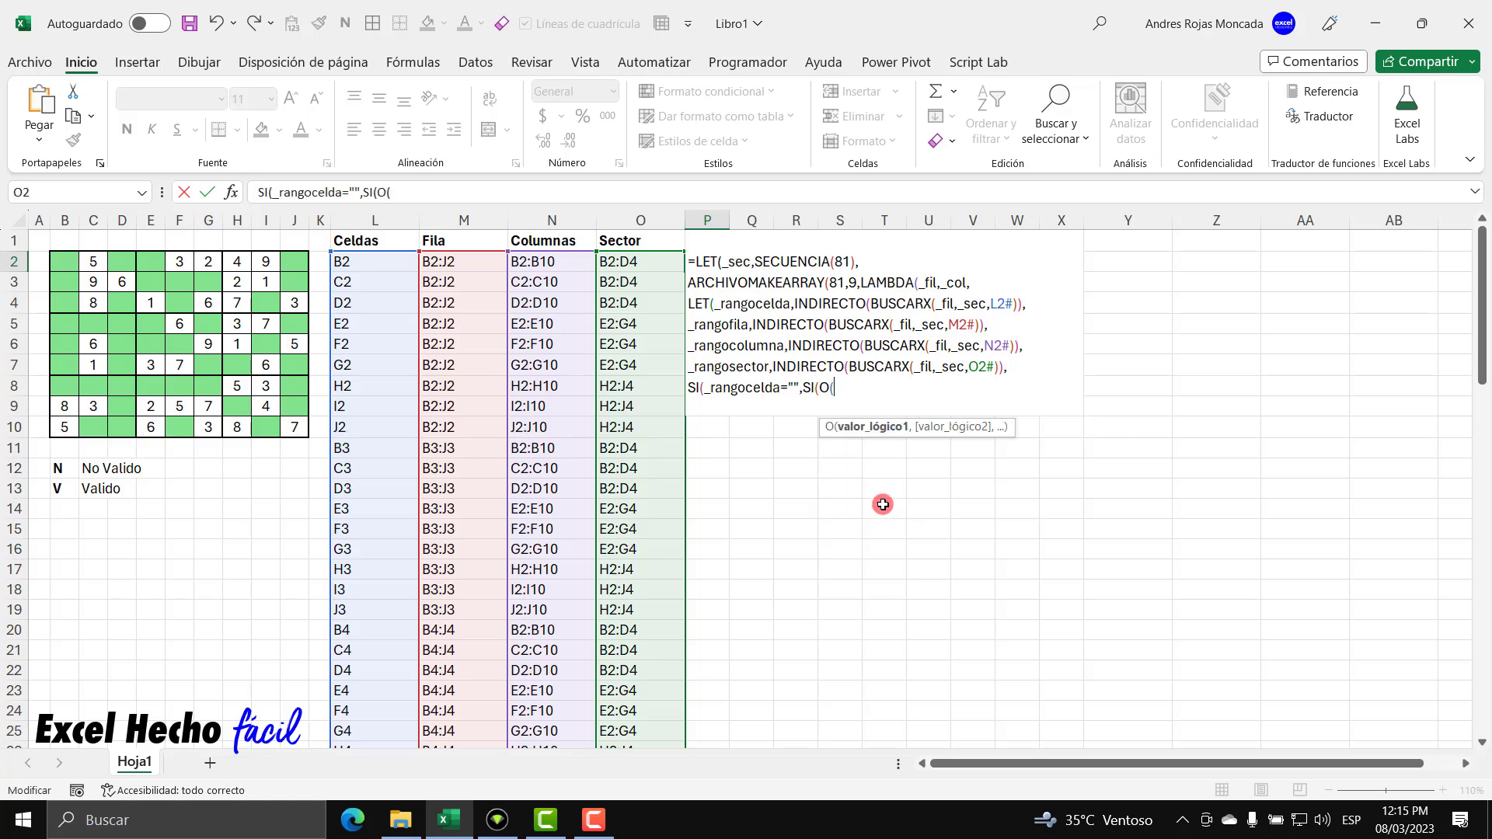
{"action": "type", "text": "o"}
{"action": "key", "text": "Tab"}
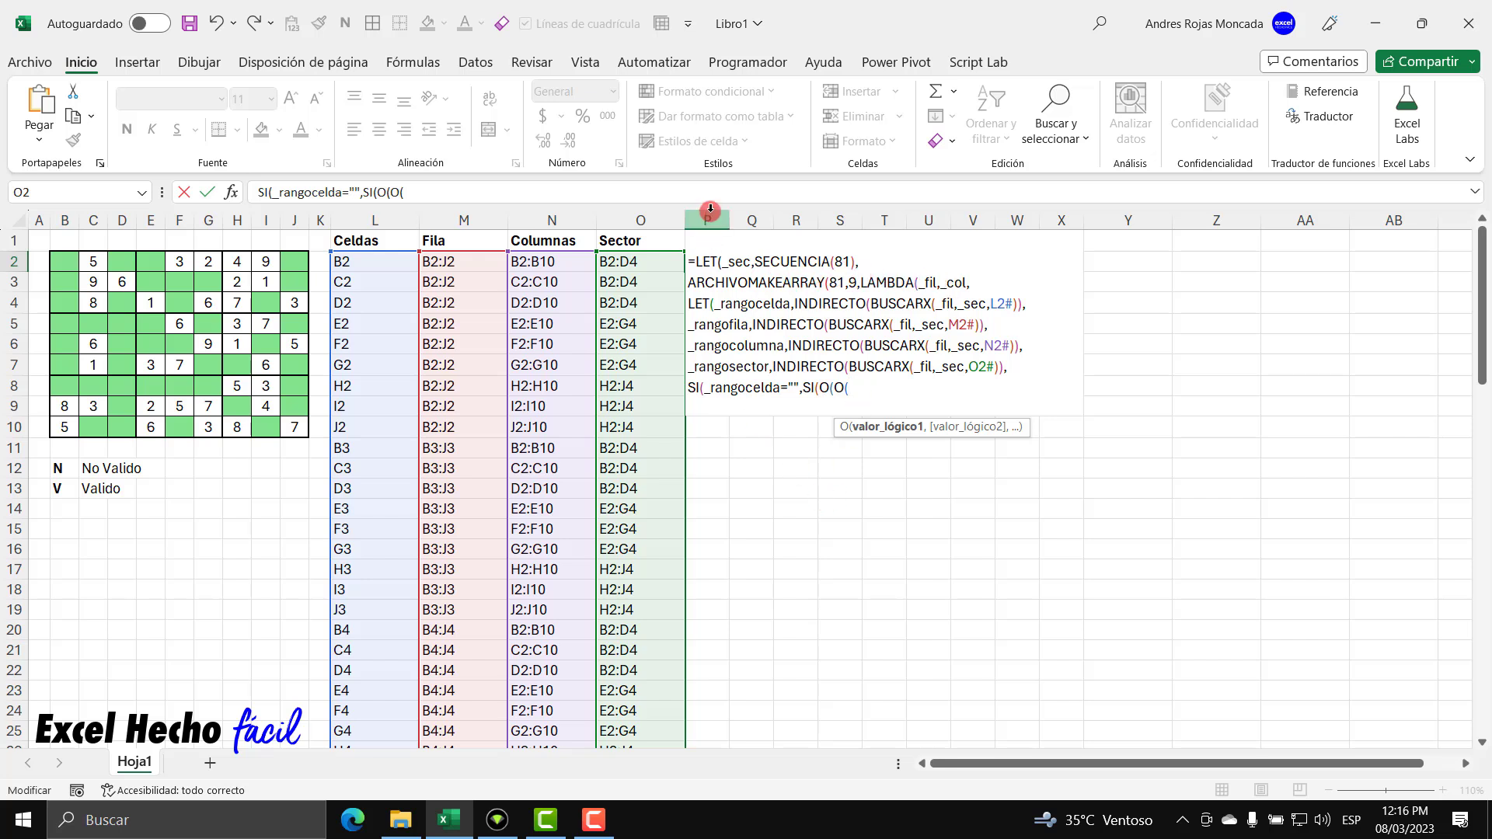
Complete the first inner O condition as _col=_rangofila, followed by a comma
{"action": "type", "text": "_col"}
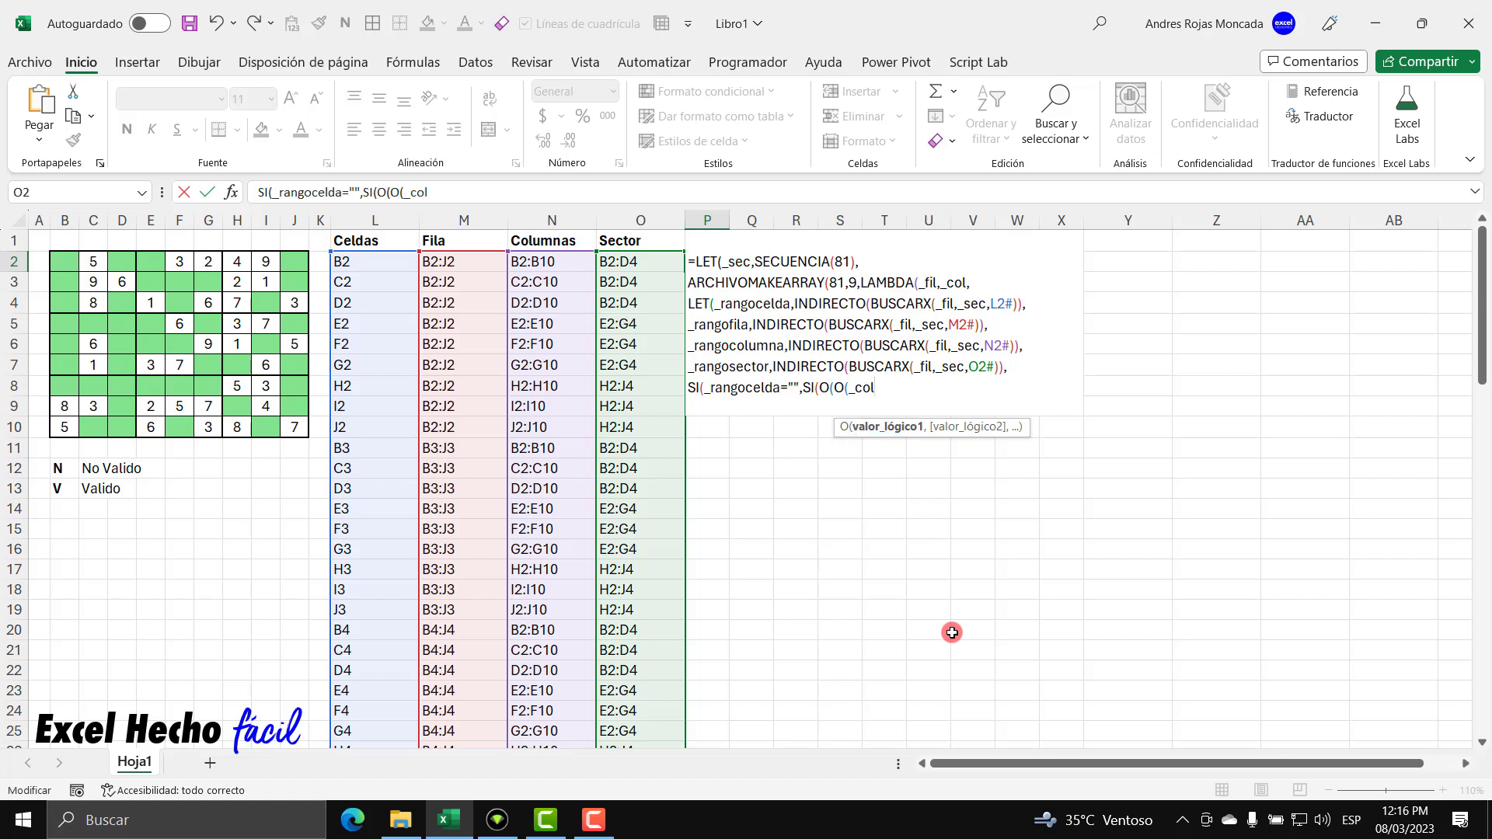
{"action": "type", "text": "=_"}
{"action": "key", "text": "Down"}
{"action": "key", "text": "Down"}
{"action": "key", "text": "Down"}
{"action": "key", "text": "Down"}
{"action": "key", "text": "Tab"}
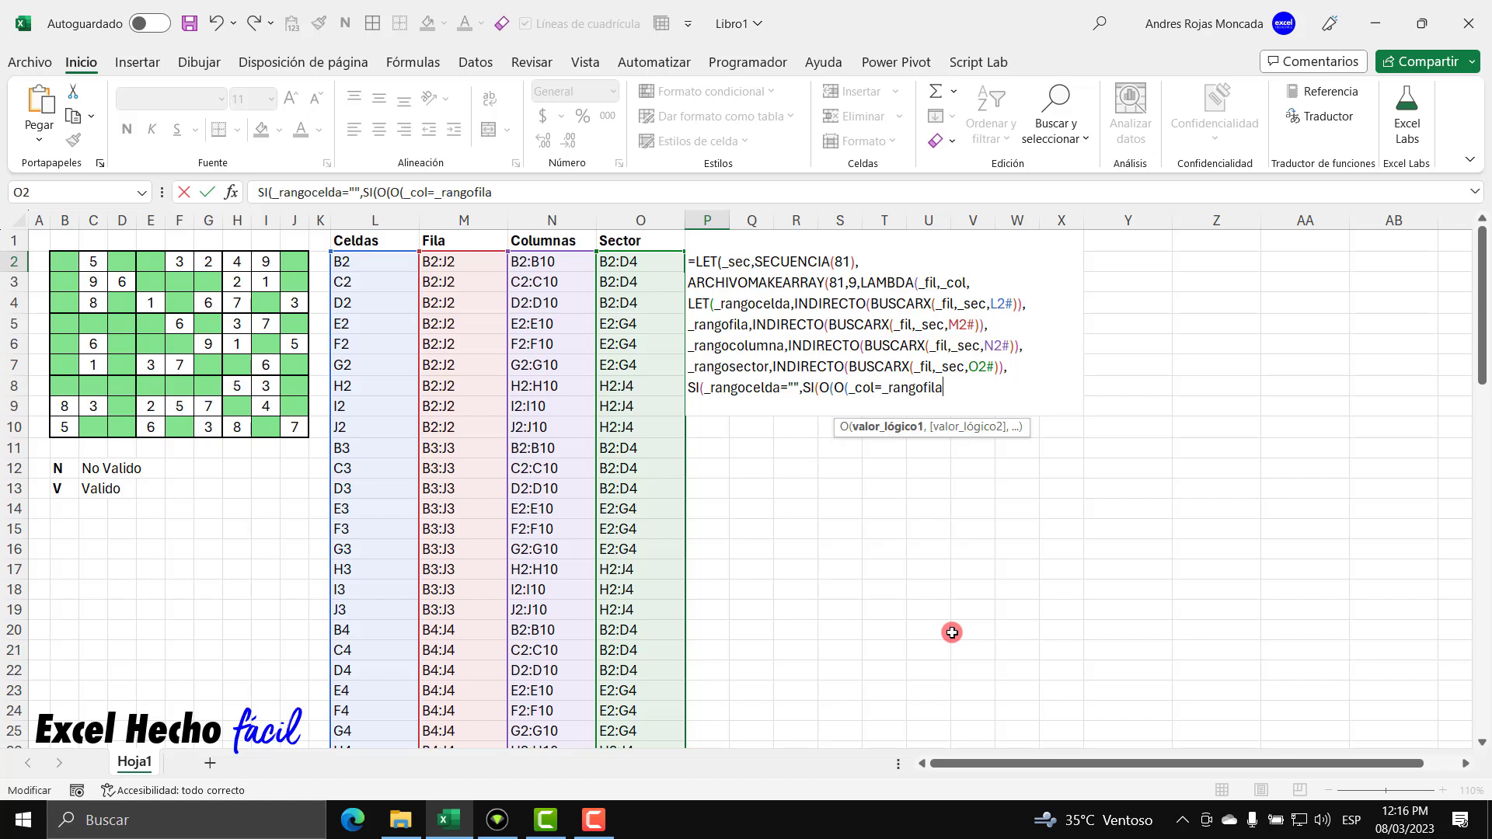
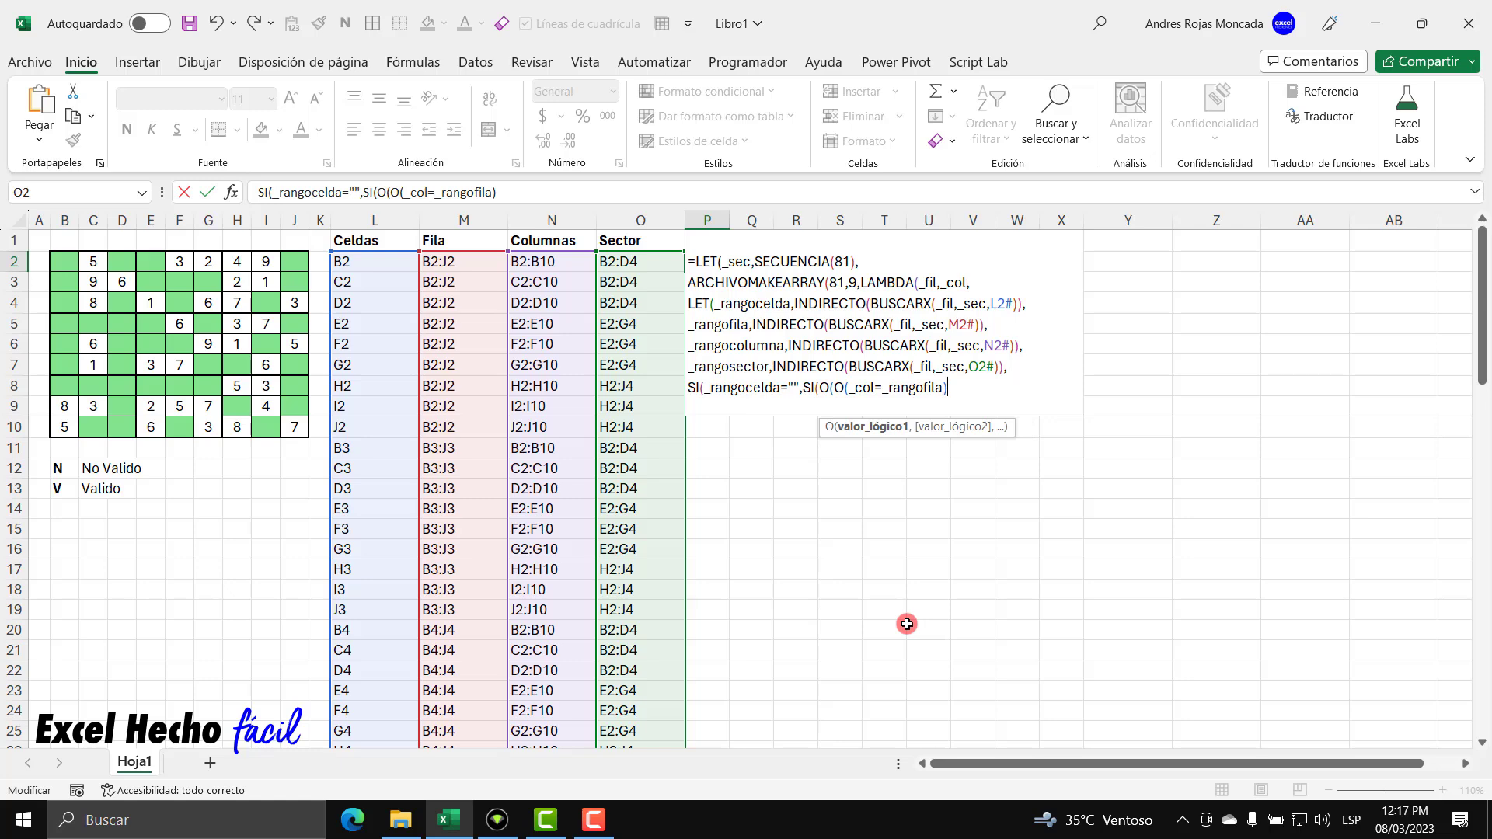
{"action": "type", "text": ","}
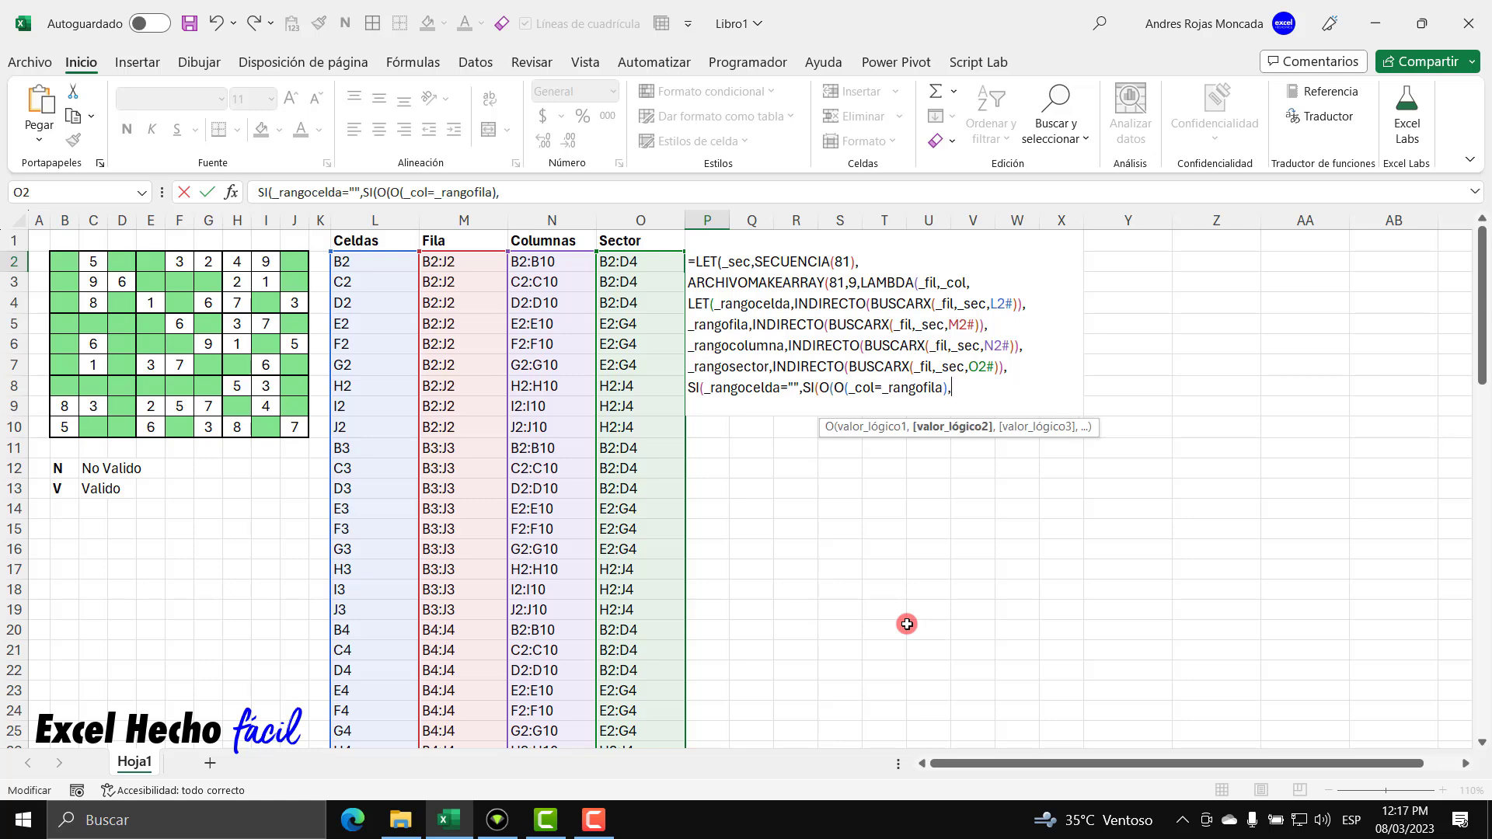
Add a second inner condition O(_col=_rangocolumna) to the outer O function, followed by a comma
{"action": "type", "text": "O("}
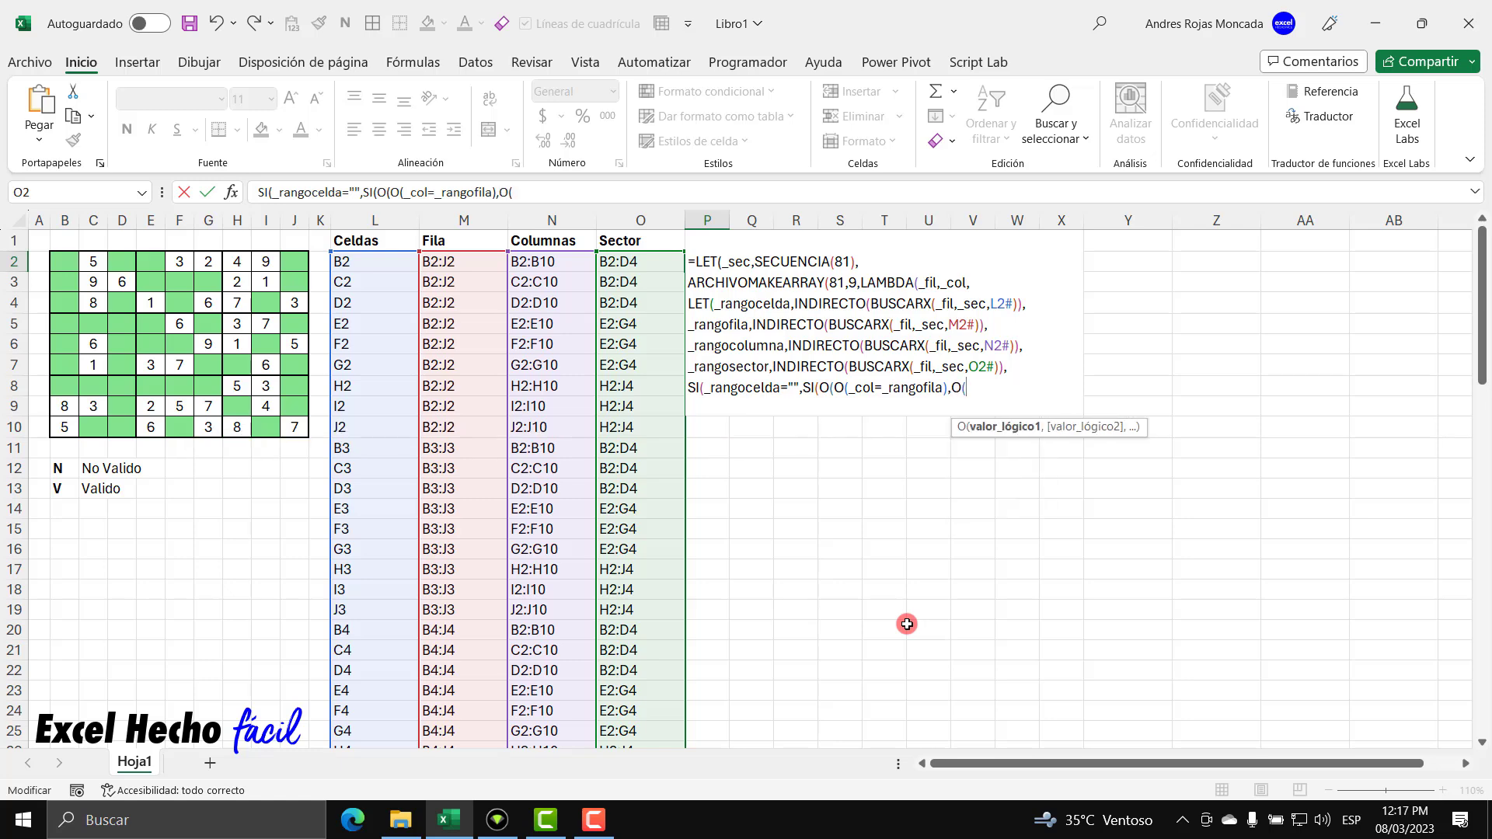
{"action": "type", "text": "_"}
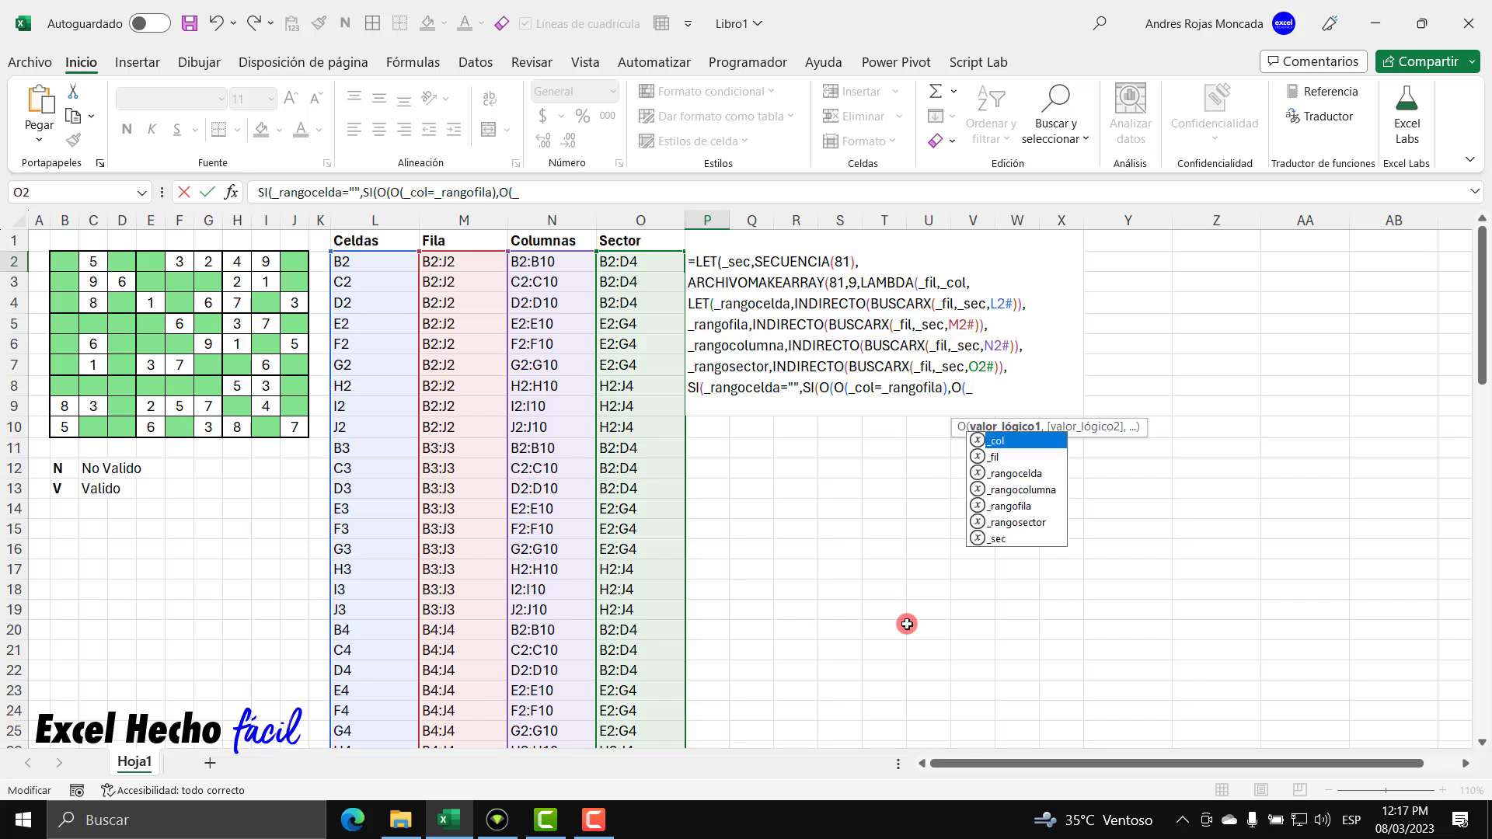
{"action": "type", "text": "col="}
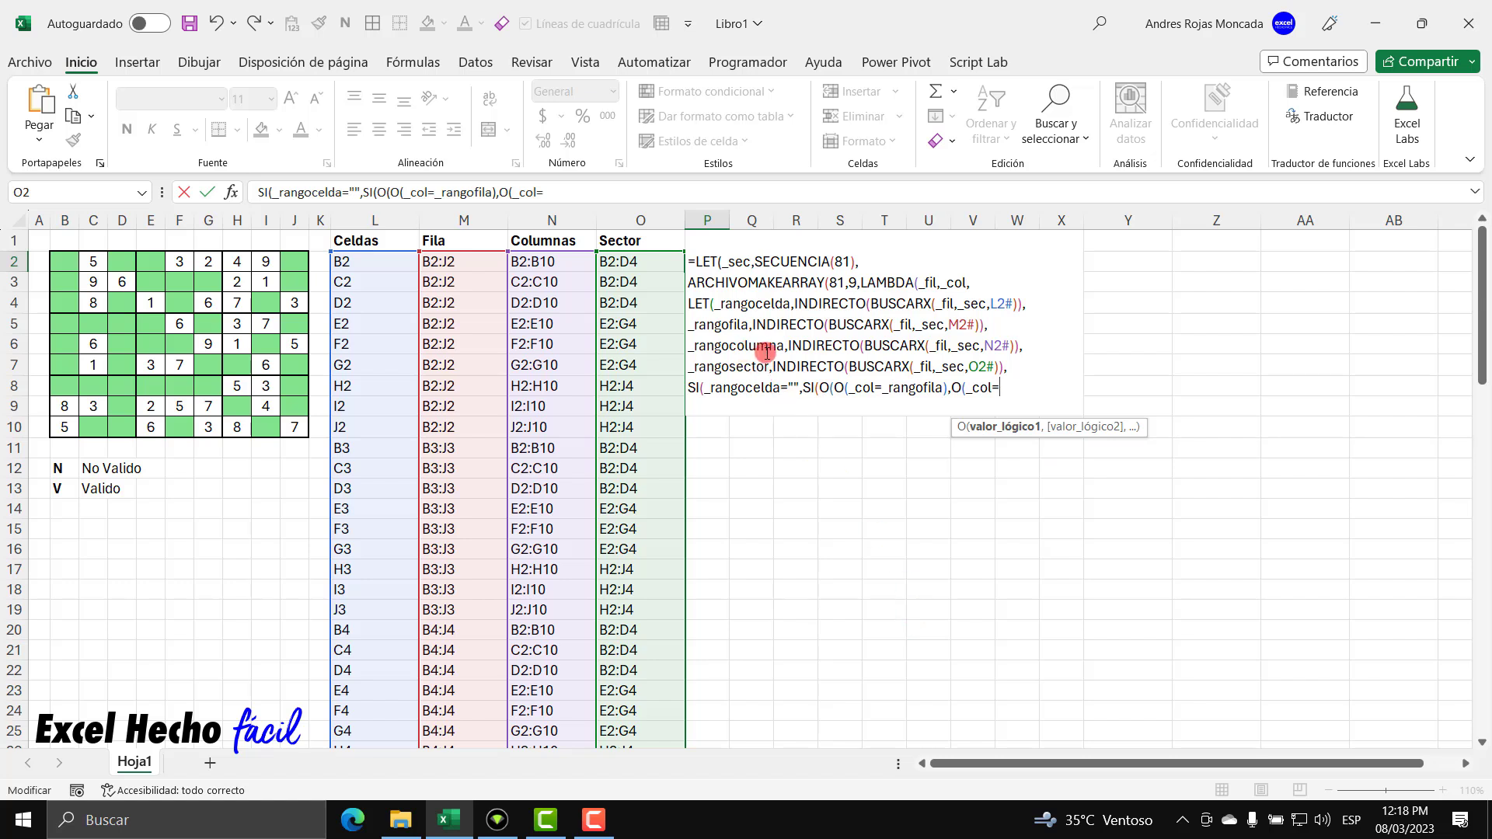
{"action": "type", "text": "_"}
{"action": "key", "text": "Down"}
{"action": "key", "text": "Down"}
{"action": "key", "text": "Down"}
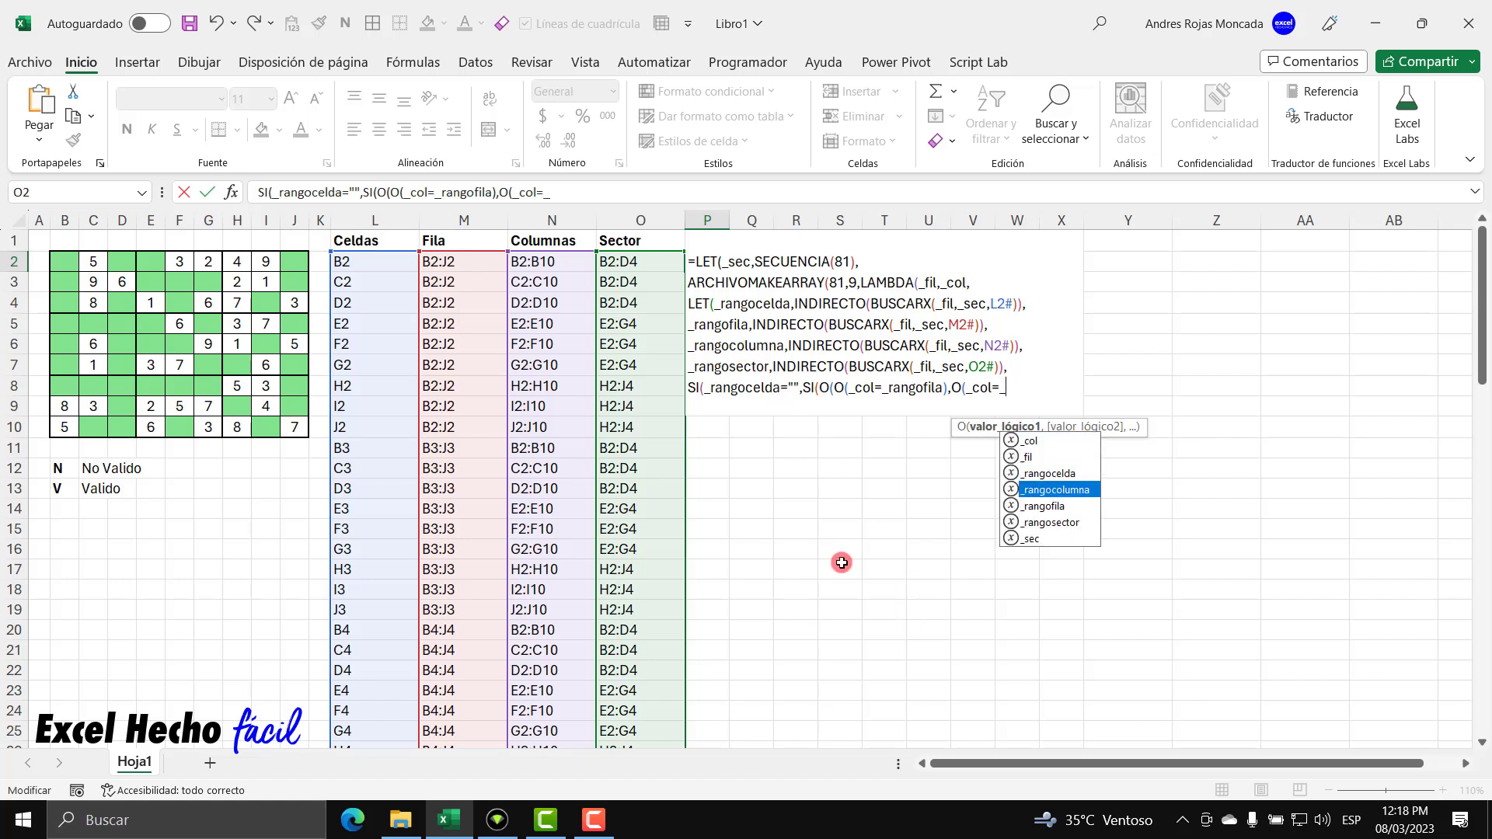
{"action": "key", "text": "Tab"}
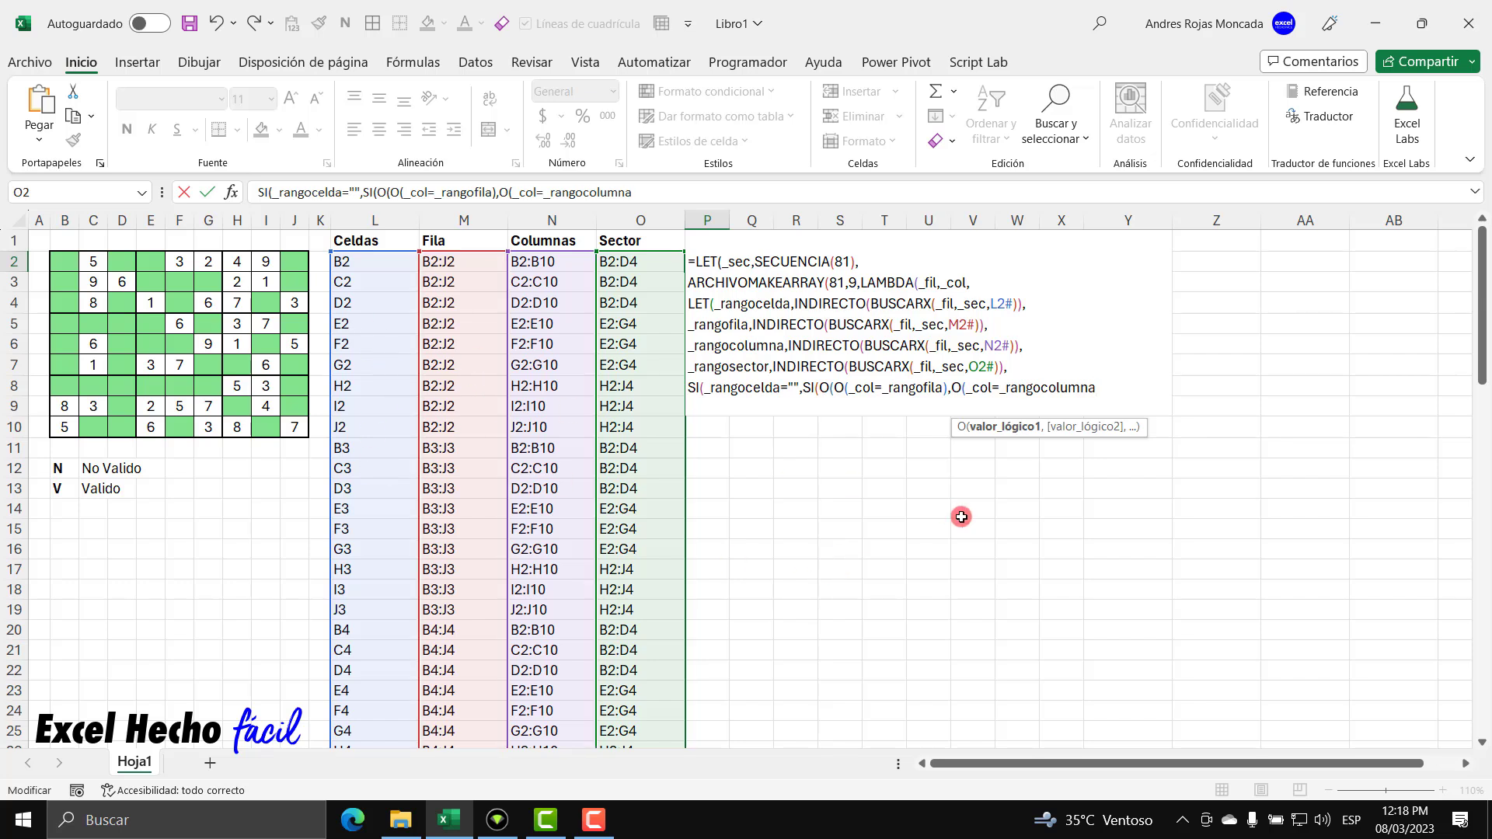
{"action": "type", "text": "),"}
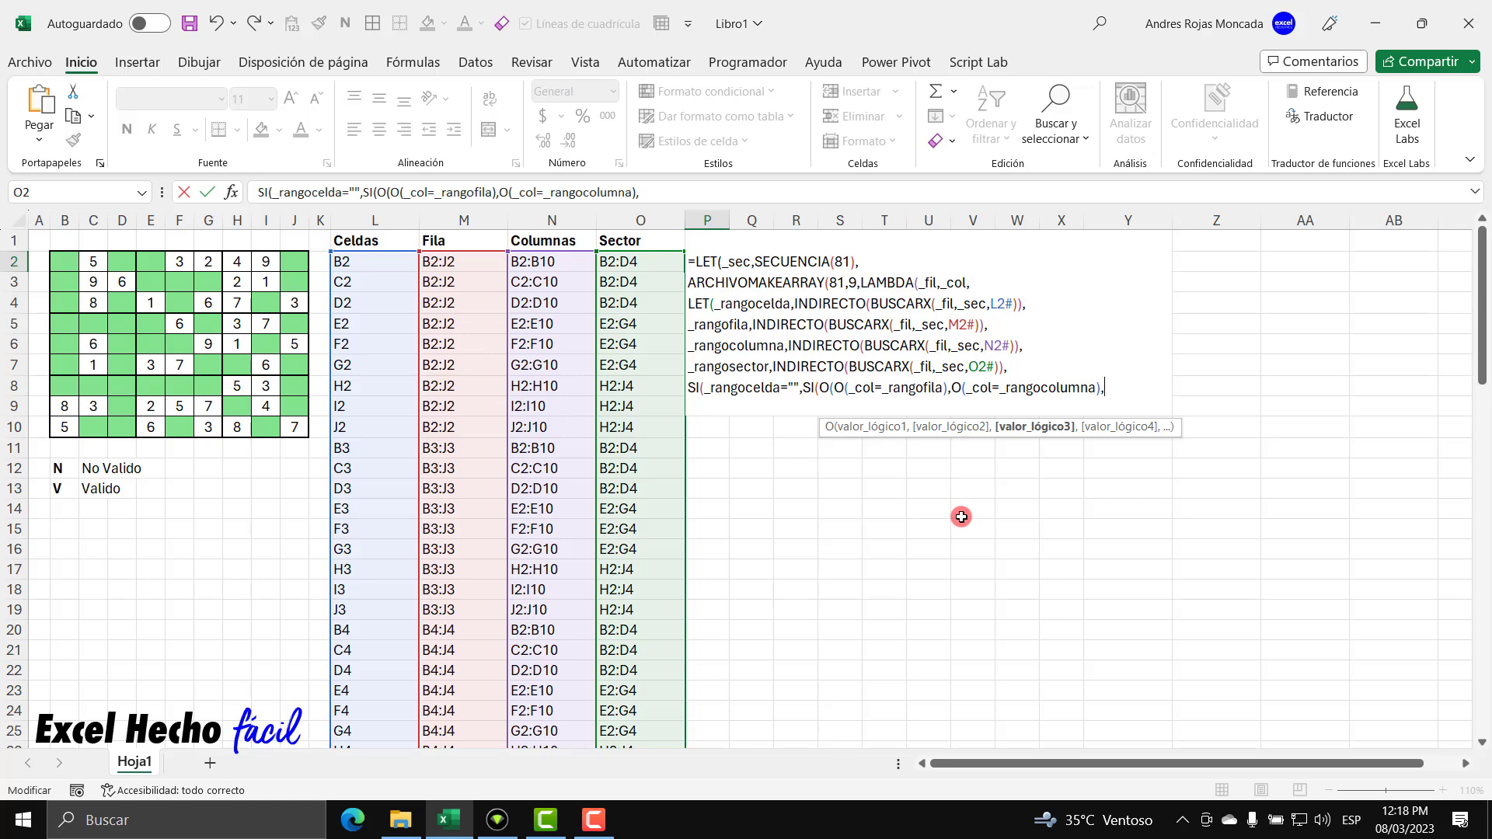
Add the third inner condition O(_col=_rangosector) and close the outer O function
{"action": "type", "text": "O("}
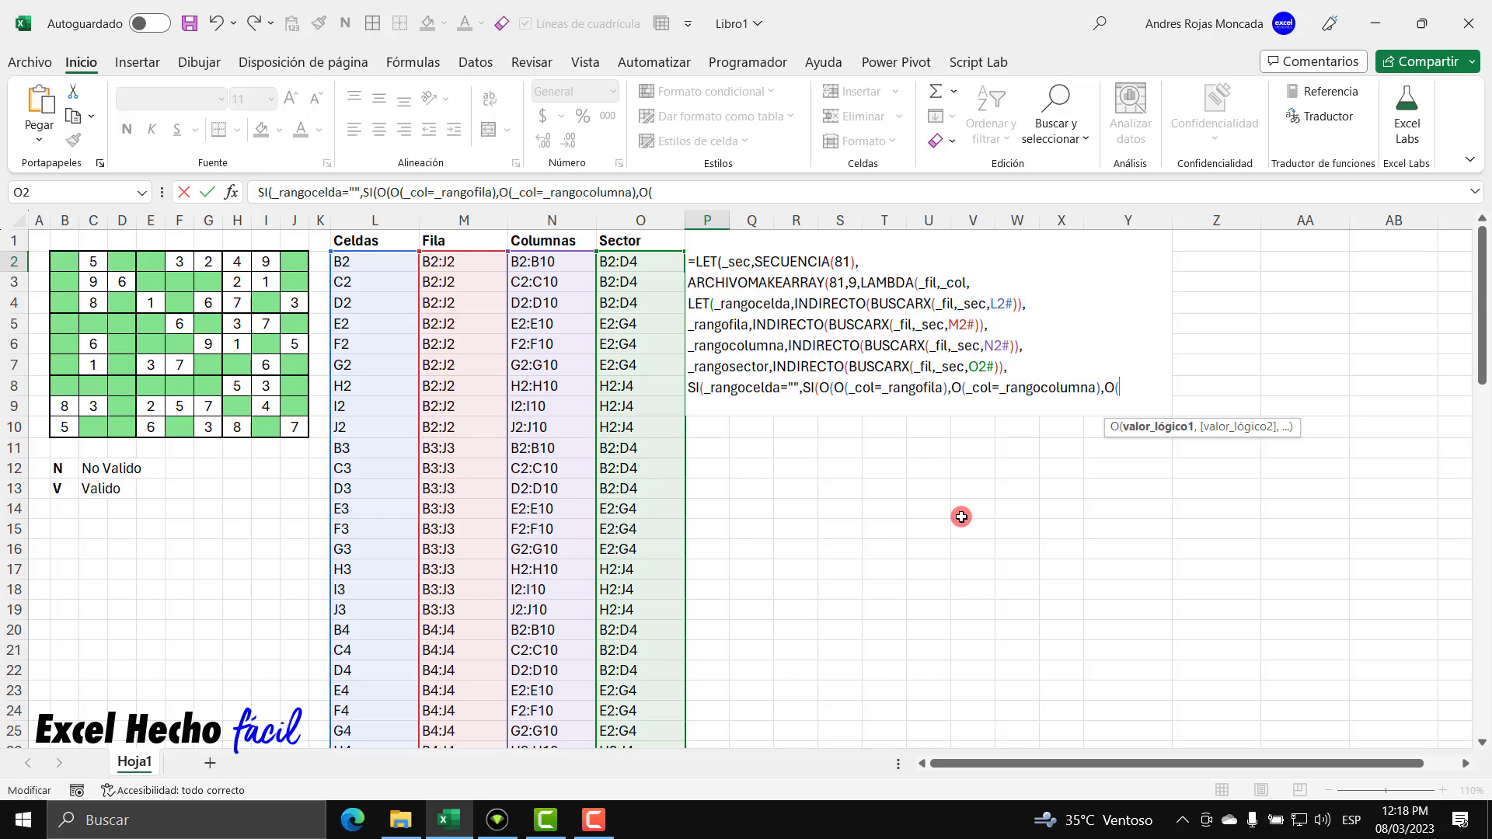
{"action": "type", "text": "_col=_rangosector"}
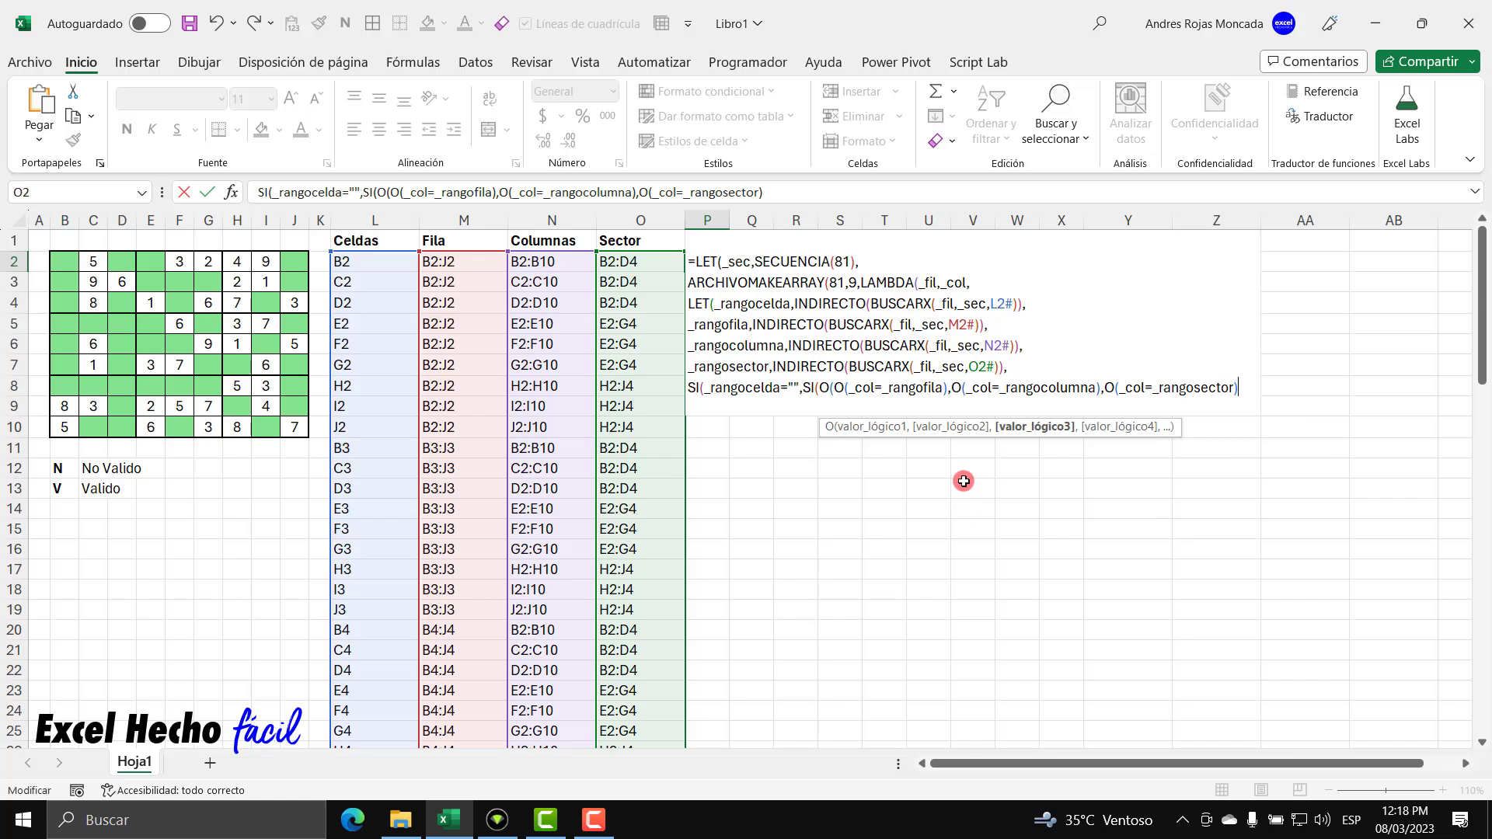
{"action": "left_click_drag", "start_coordinate": [947, 392], "coordinate": [837, 394]}
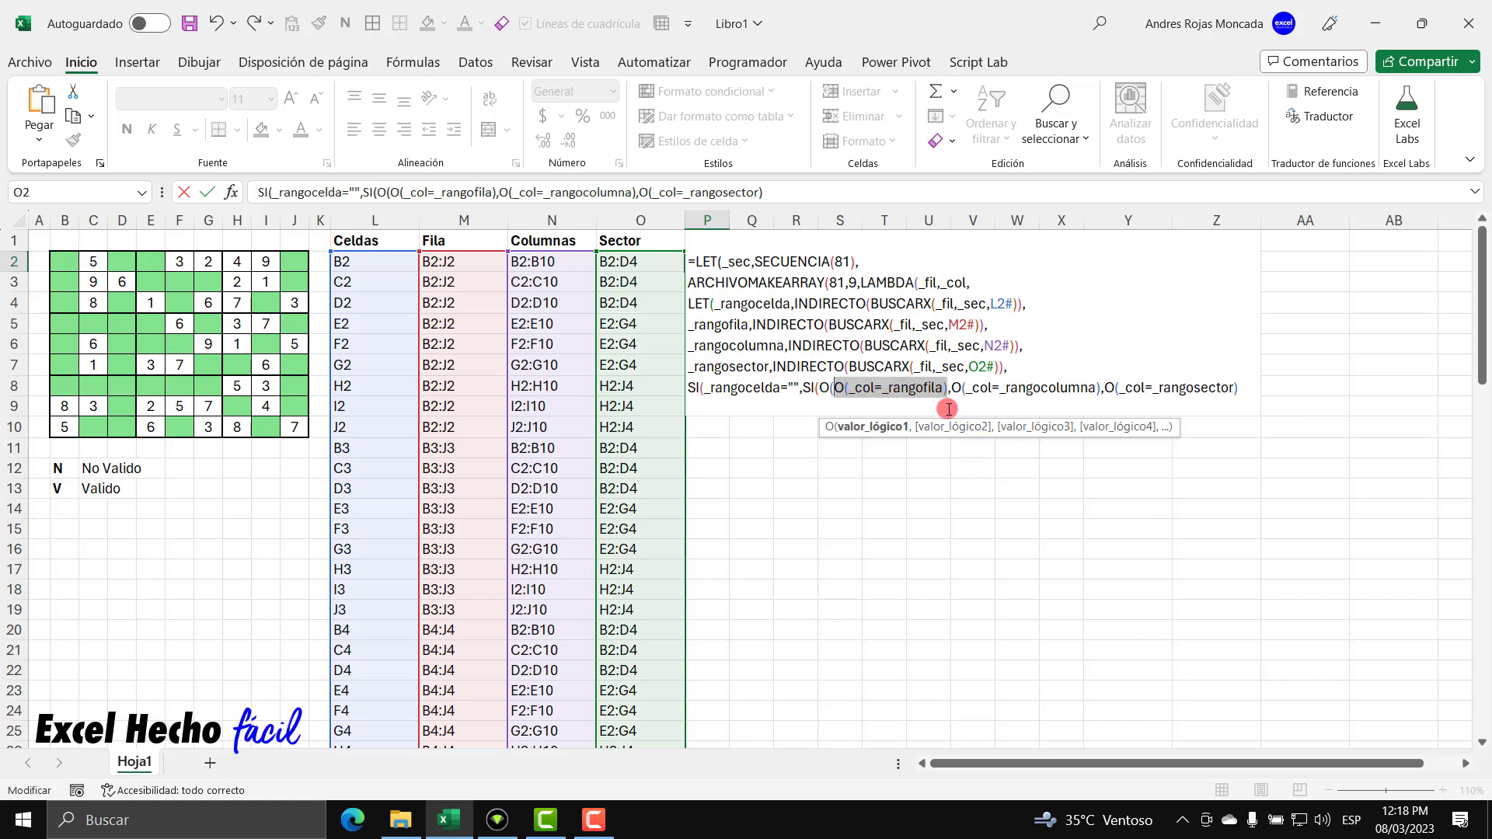
{"action": "left_click_drag", "start_coordinate": [950, 388], "coordinate": [1233, 388]}
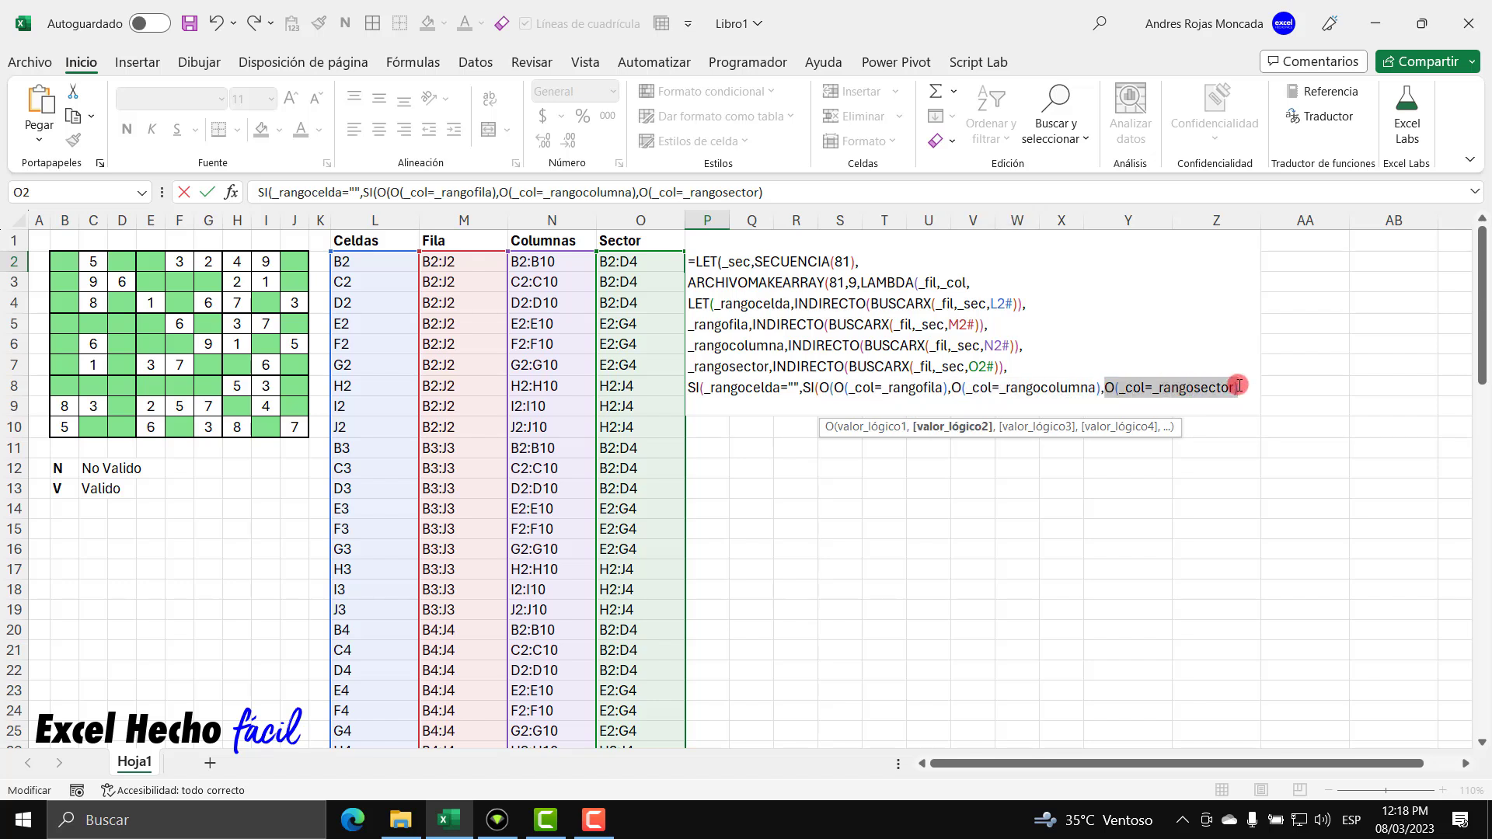
{"action": "left_click", "coordinate": [1237, 388]}
{"action": "type", "text": ")"}
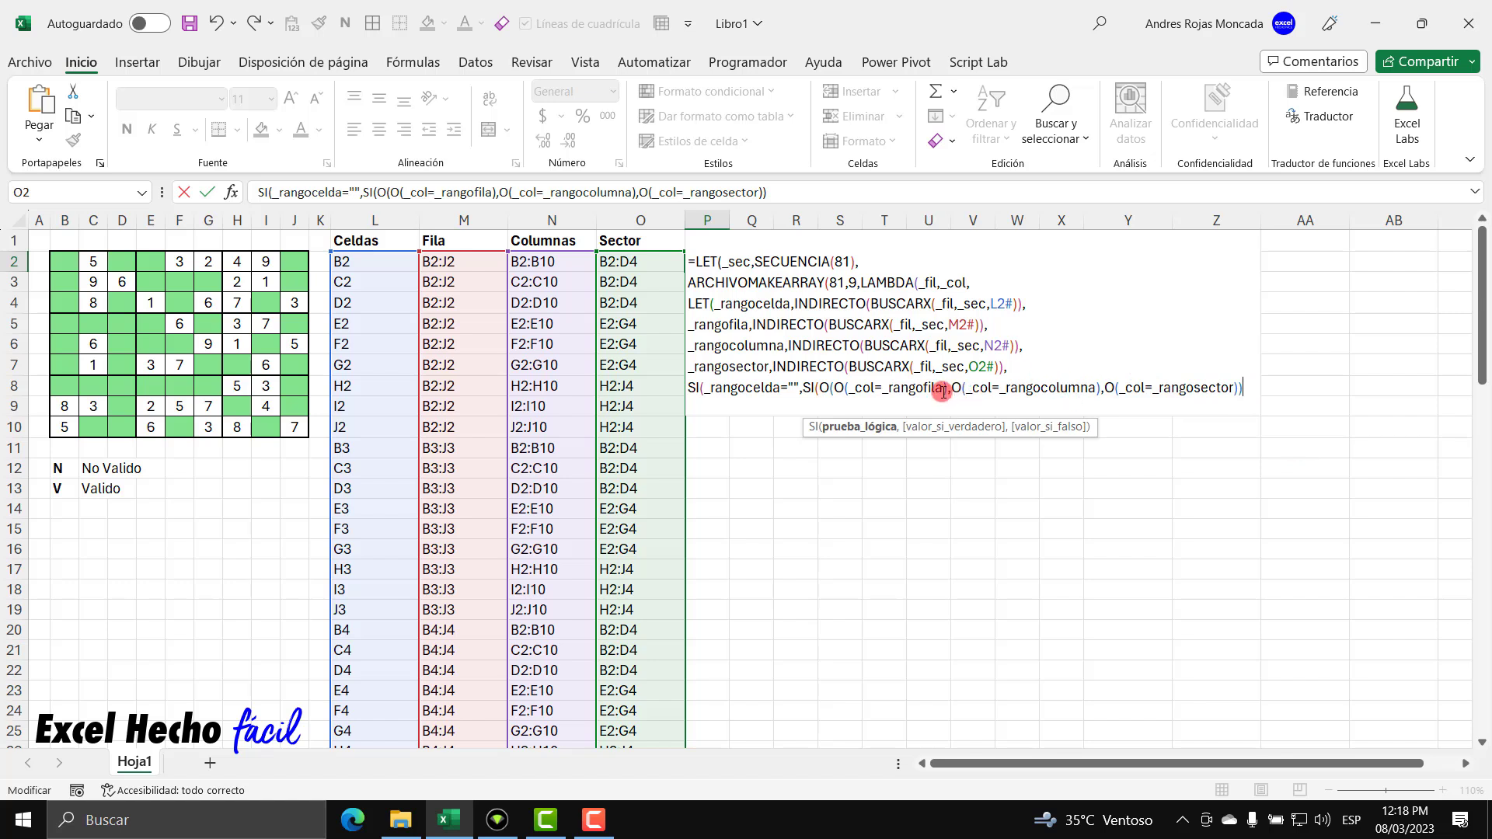
Make the nested SI return "N" when the O test is true and "V" when it is false, and close it
{"action": "double_click", "coordinate": [823, 388]}
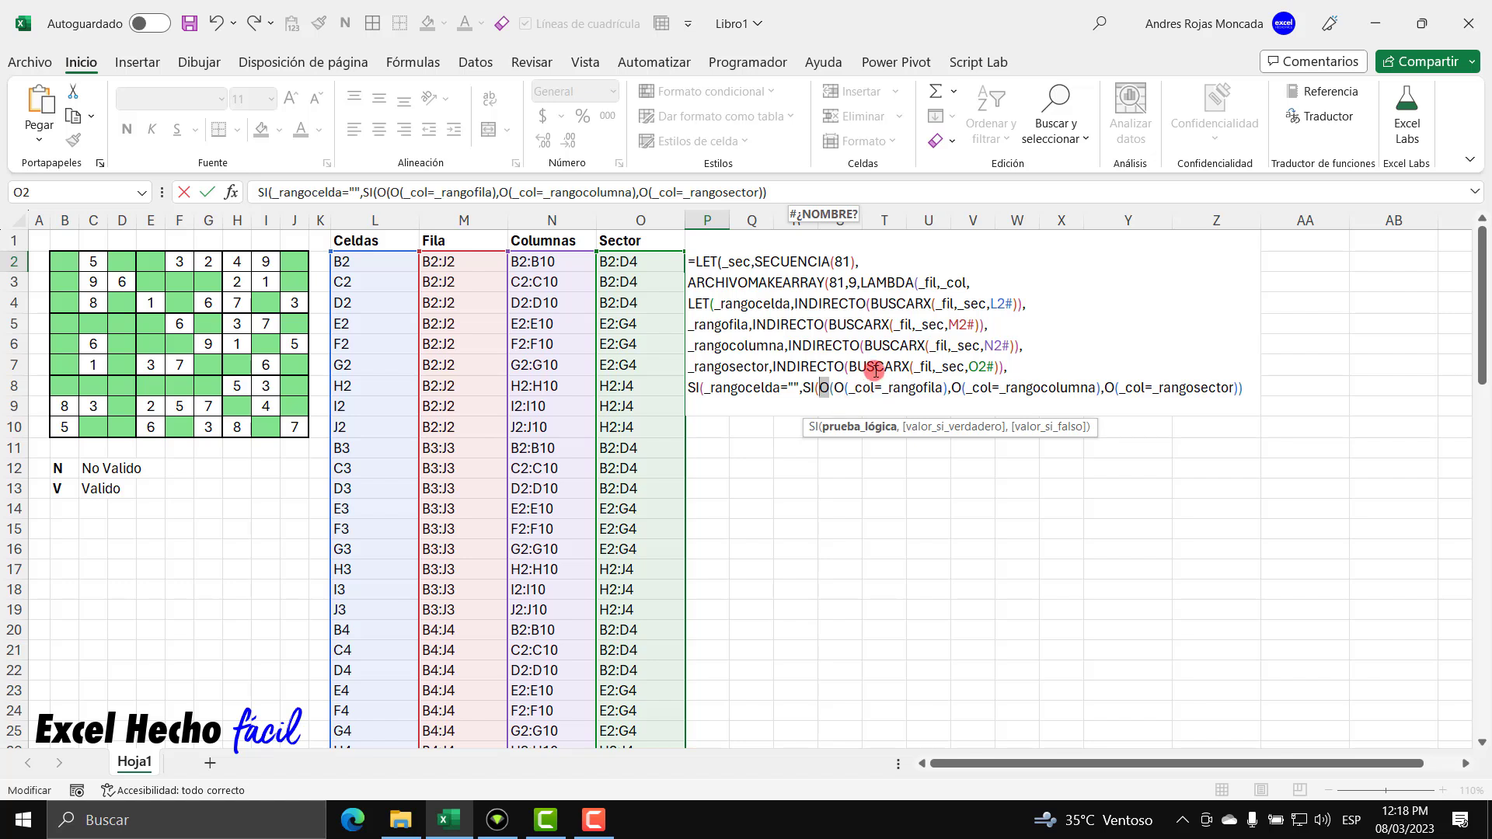
{"action": "left_click", "coordinate": [1258, 395]}
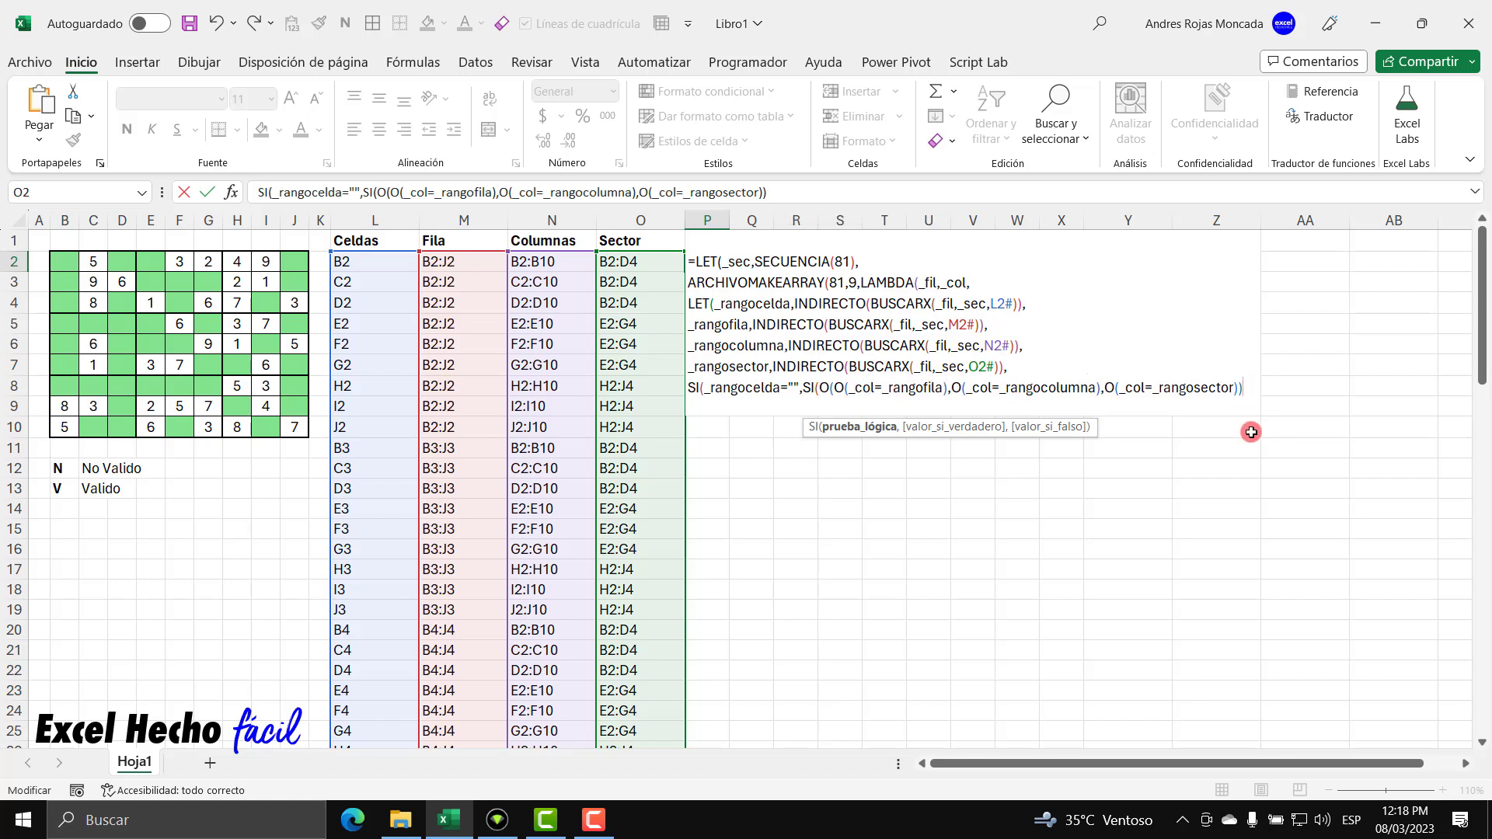
{"action": "type", "text": ","}
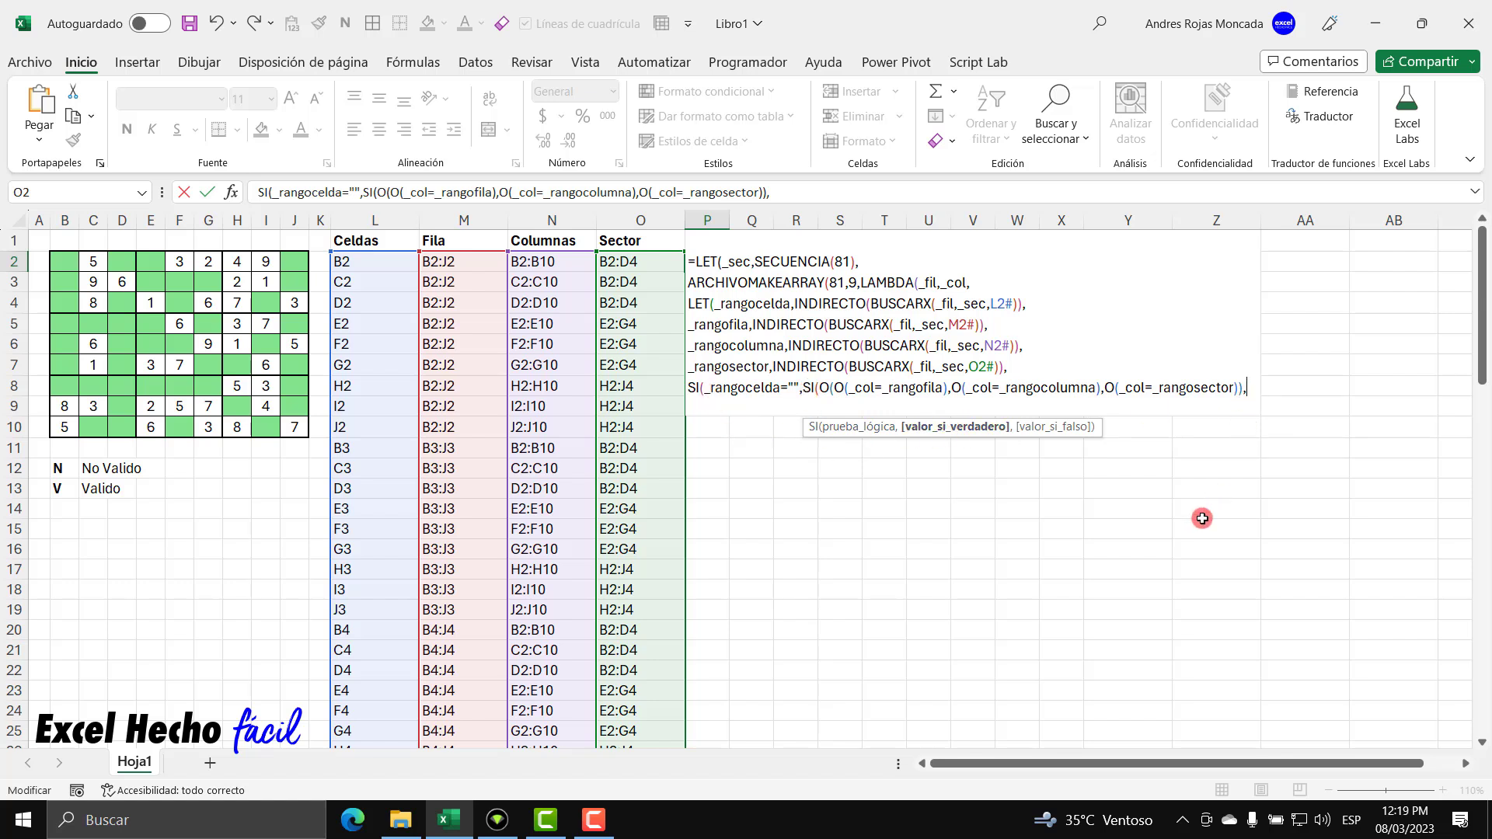
{"action": "type", "text": "\"N"}
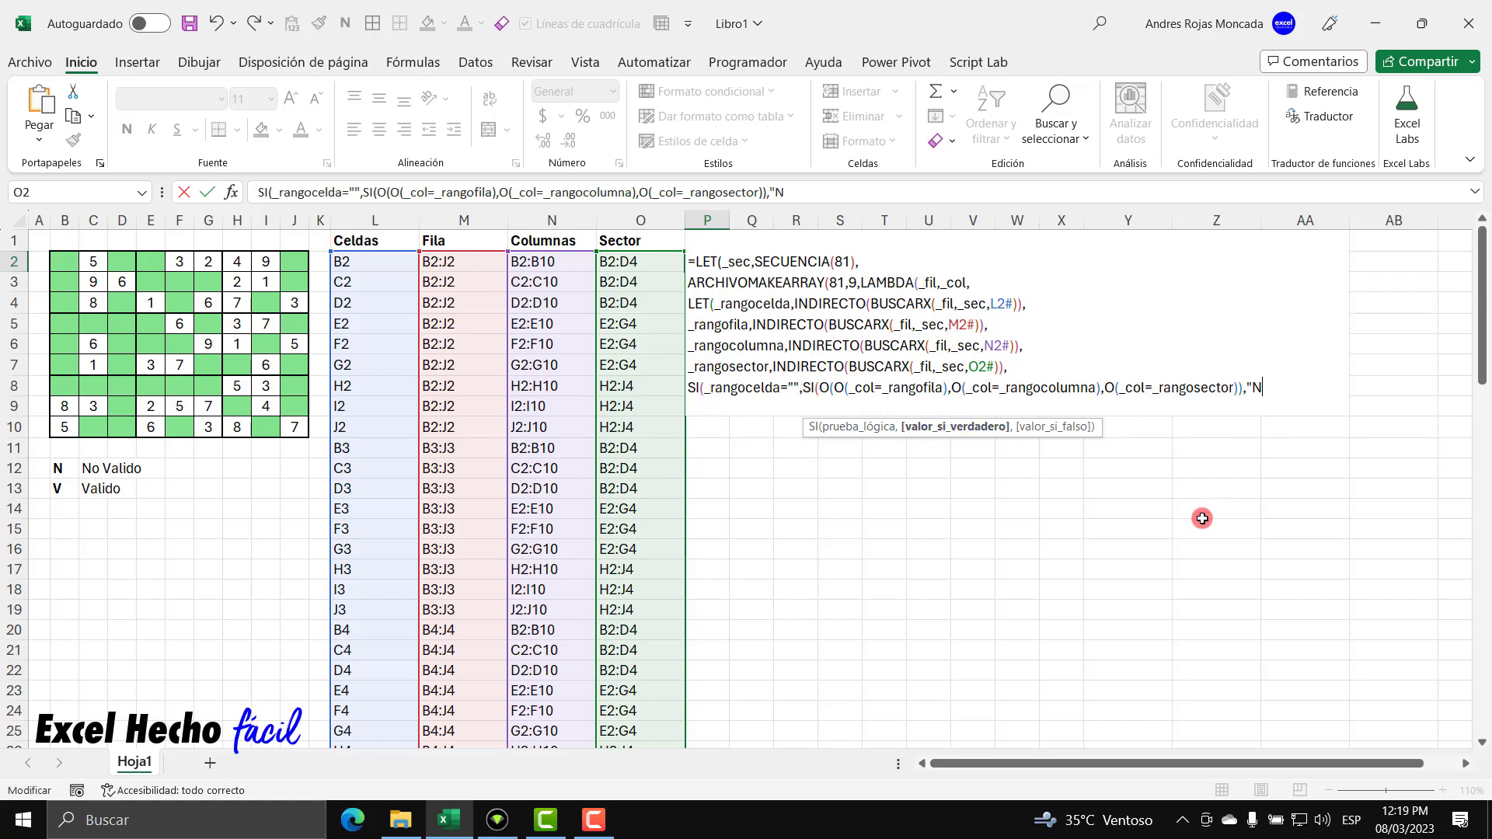
{"action": "type", "text": "\""}
{"action": "type", "text": ","}
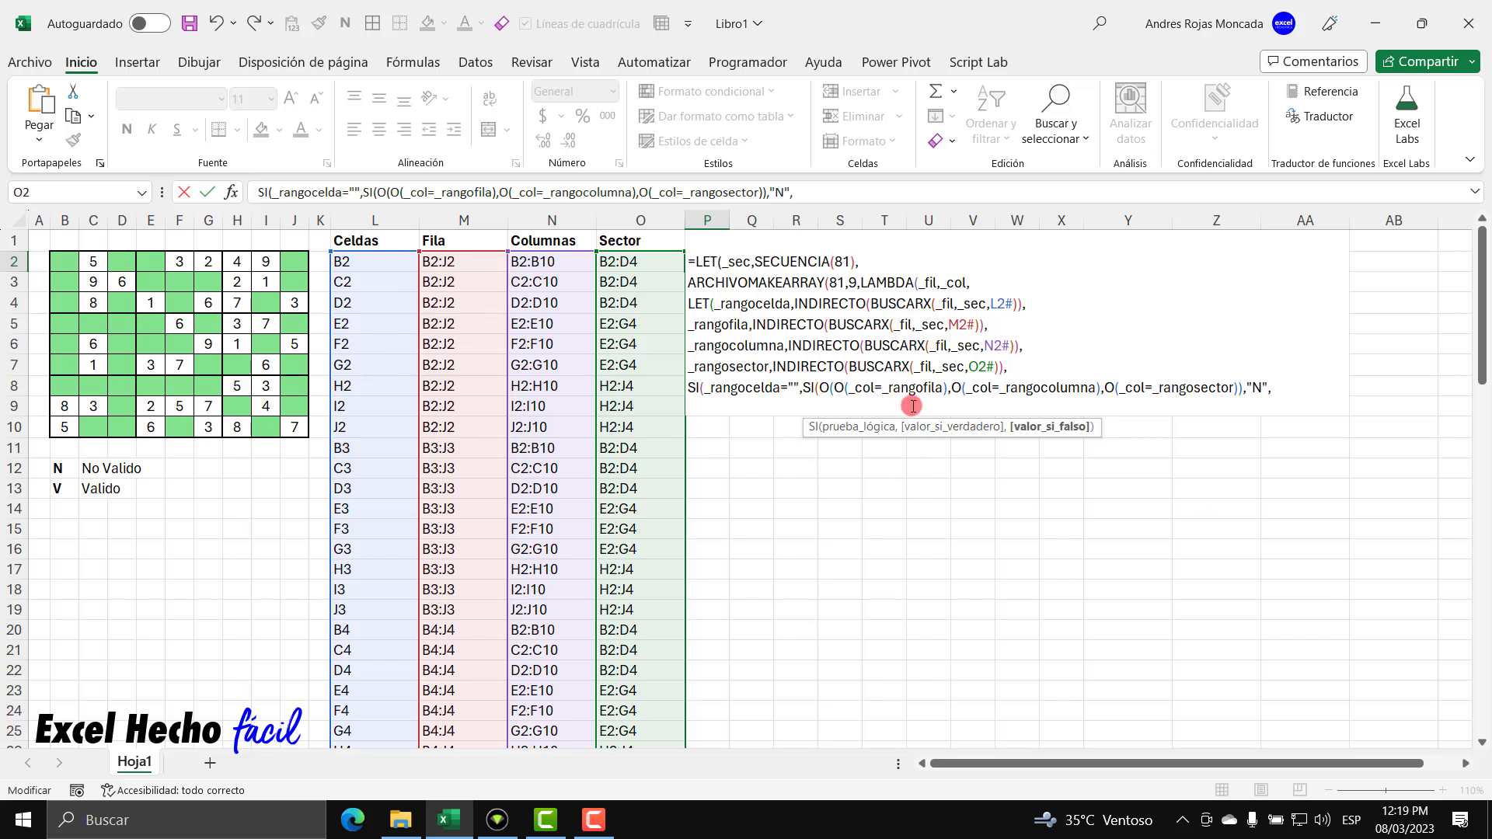
{"action": "type", "text": "\"V\")"}
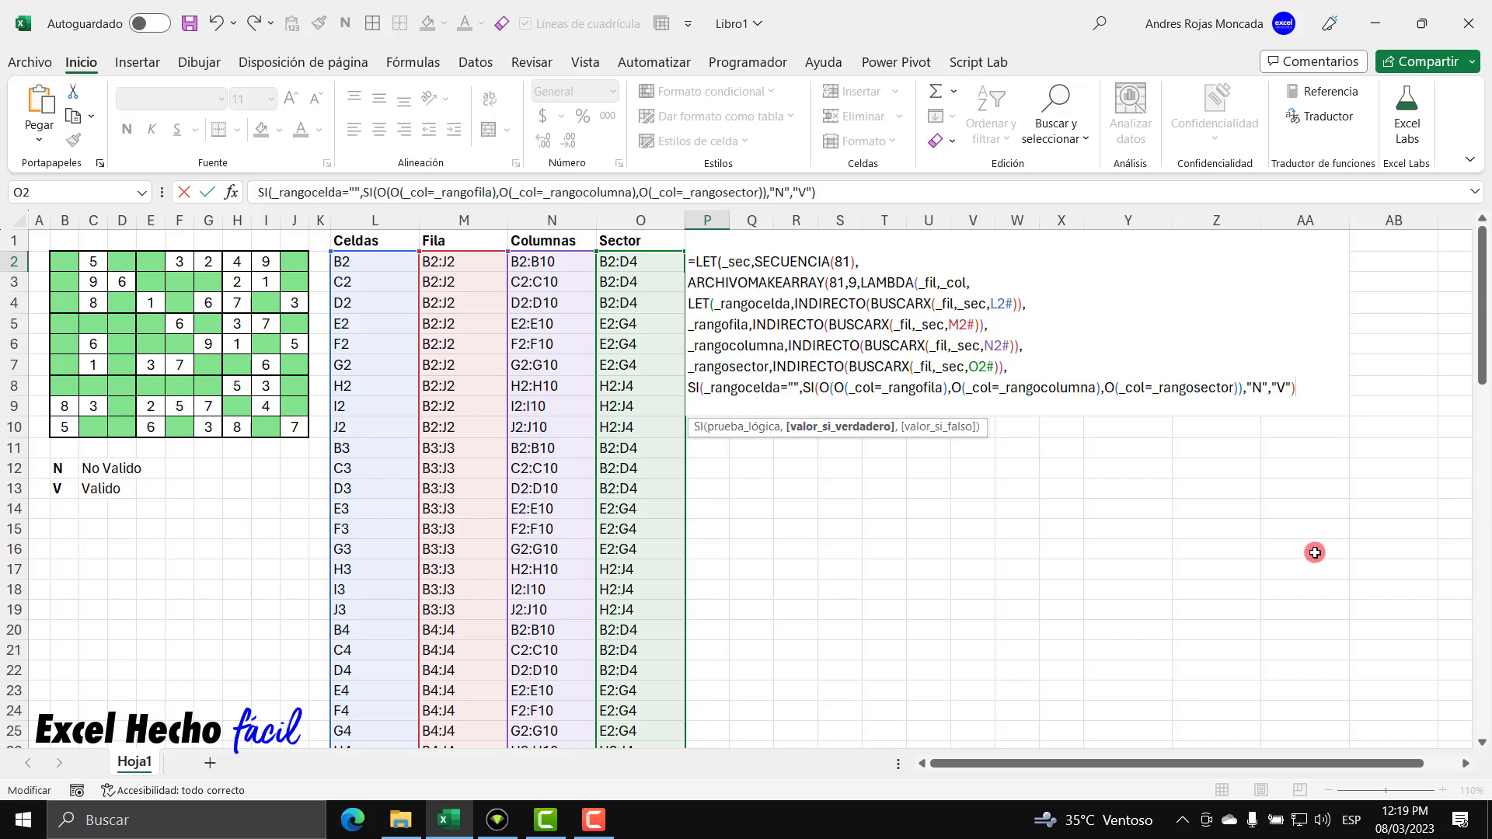
Set the outer SI's value-if-false to "N" and close the SI, inner LET, LAMBDA, ARCHIVOMAKEARRAY and outer LET functions
{"action": "type", "text": ",\"N\")"}
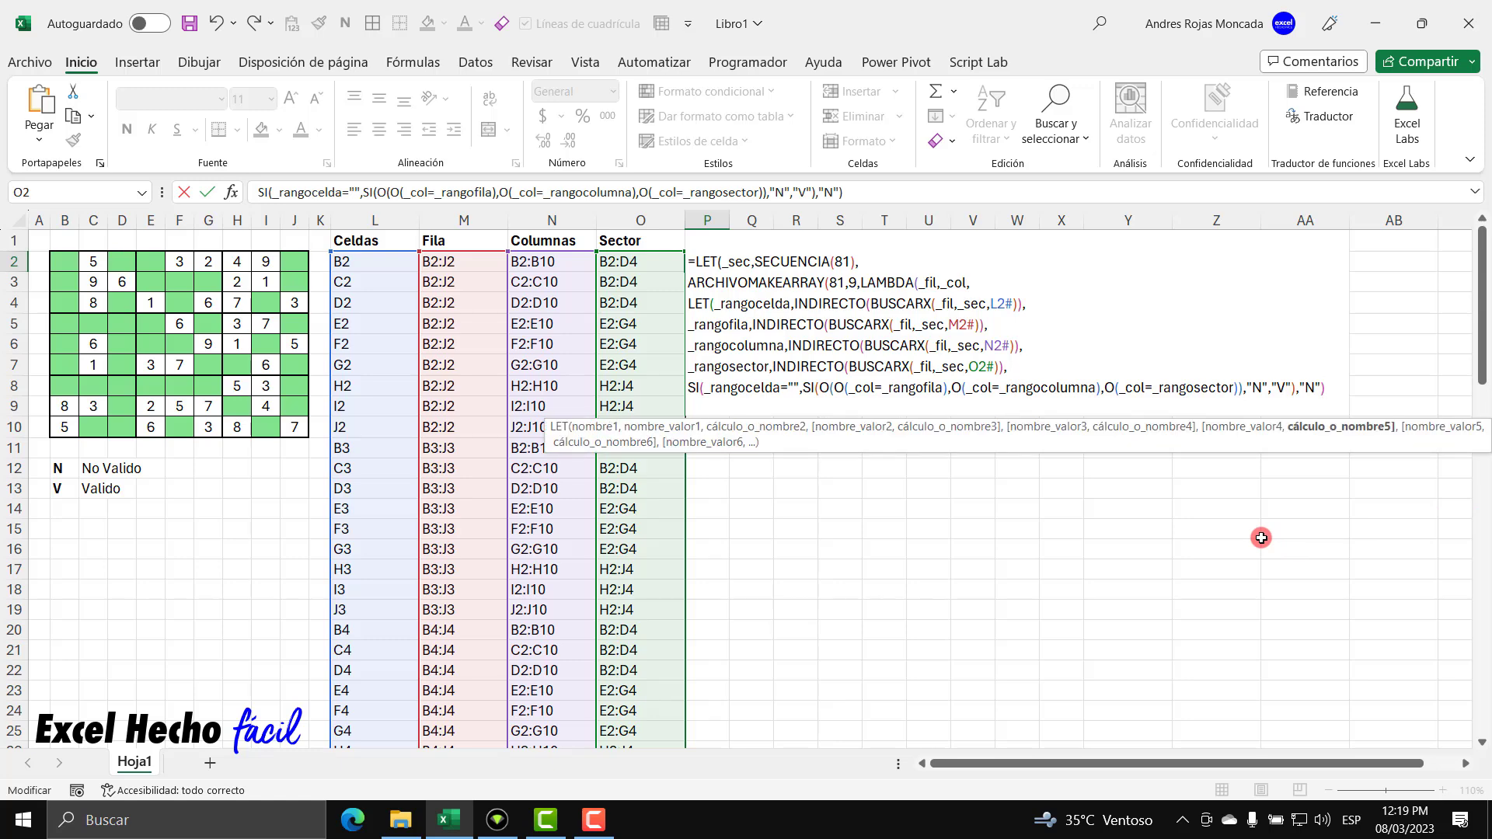
{"action": "type", "text": ")"}
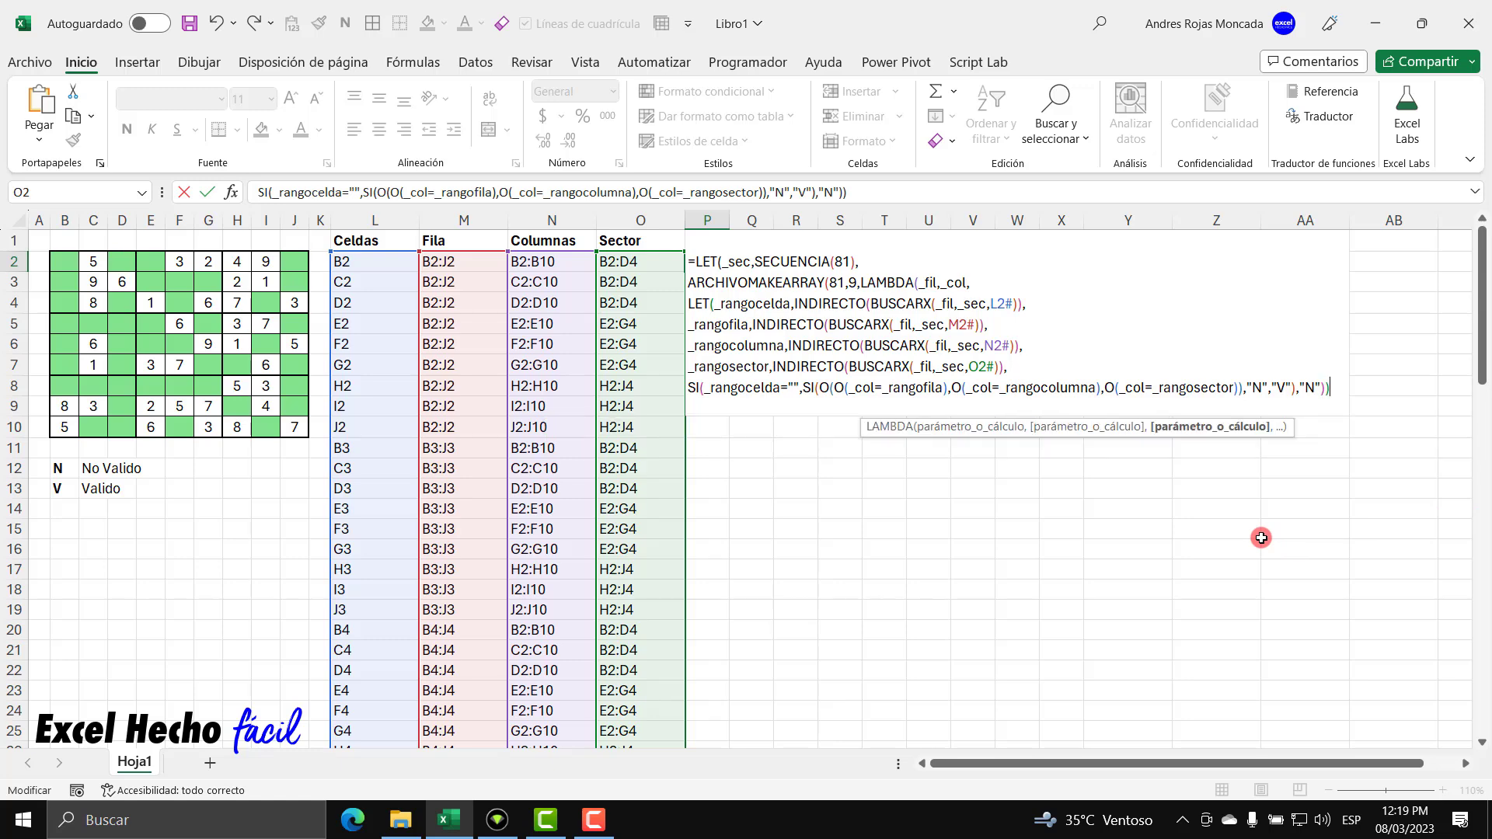
{"action": "type", "text": ")"}
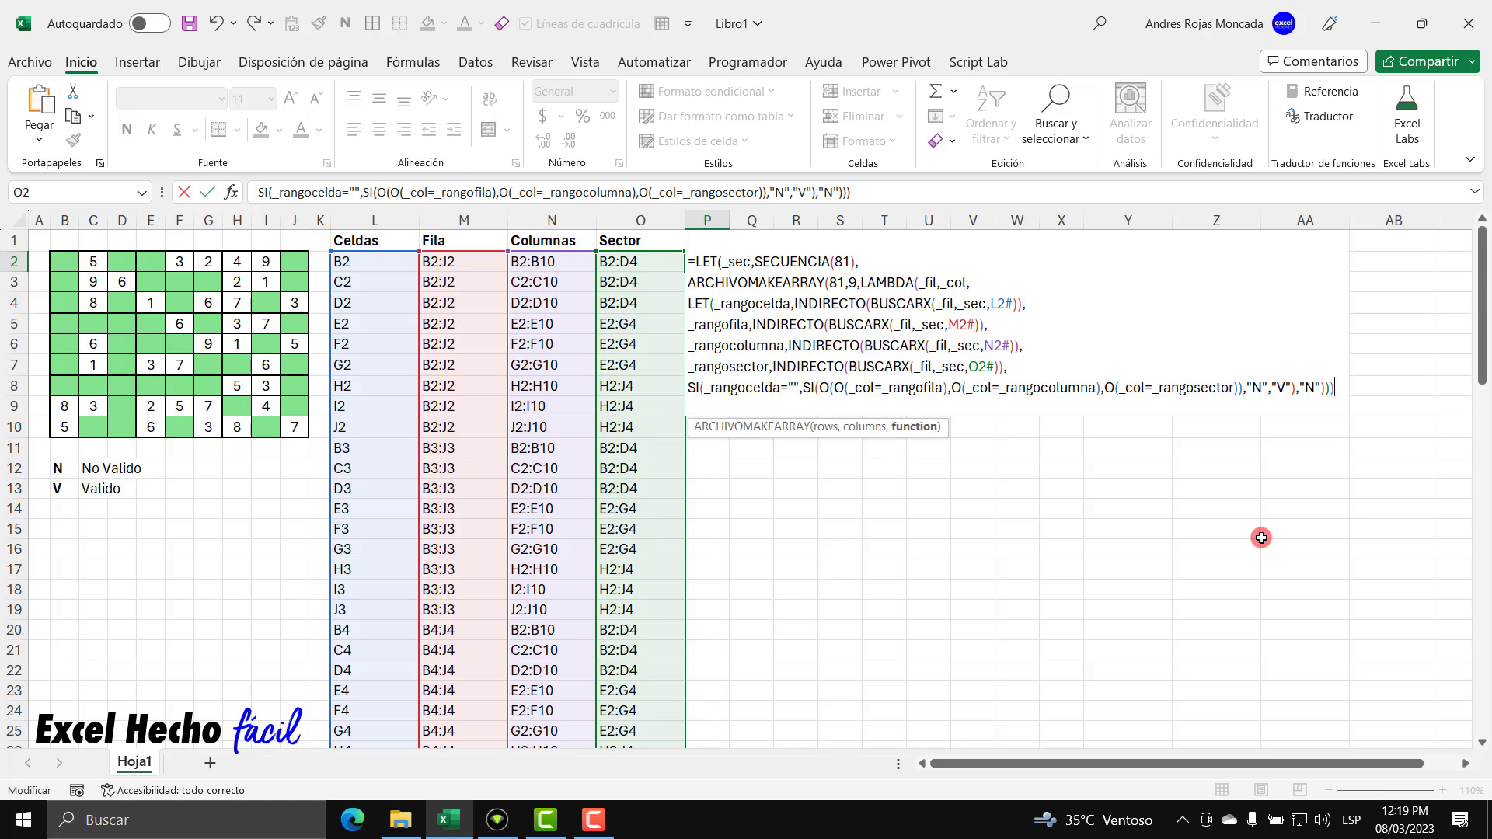
{"action": "type", "text": ")"}
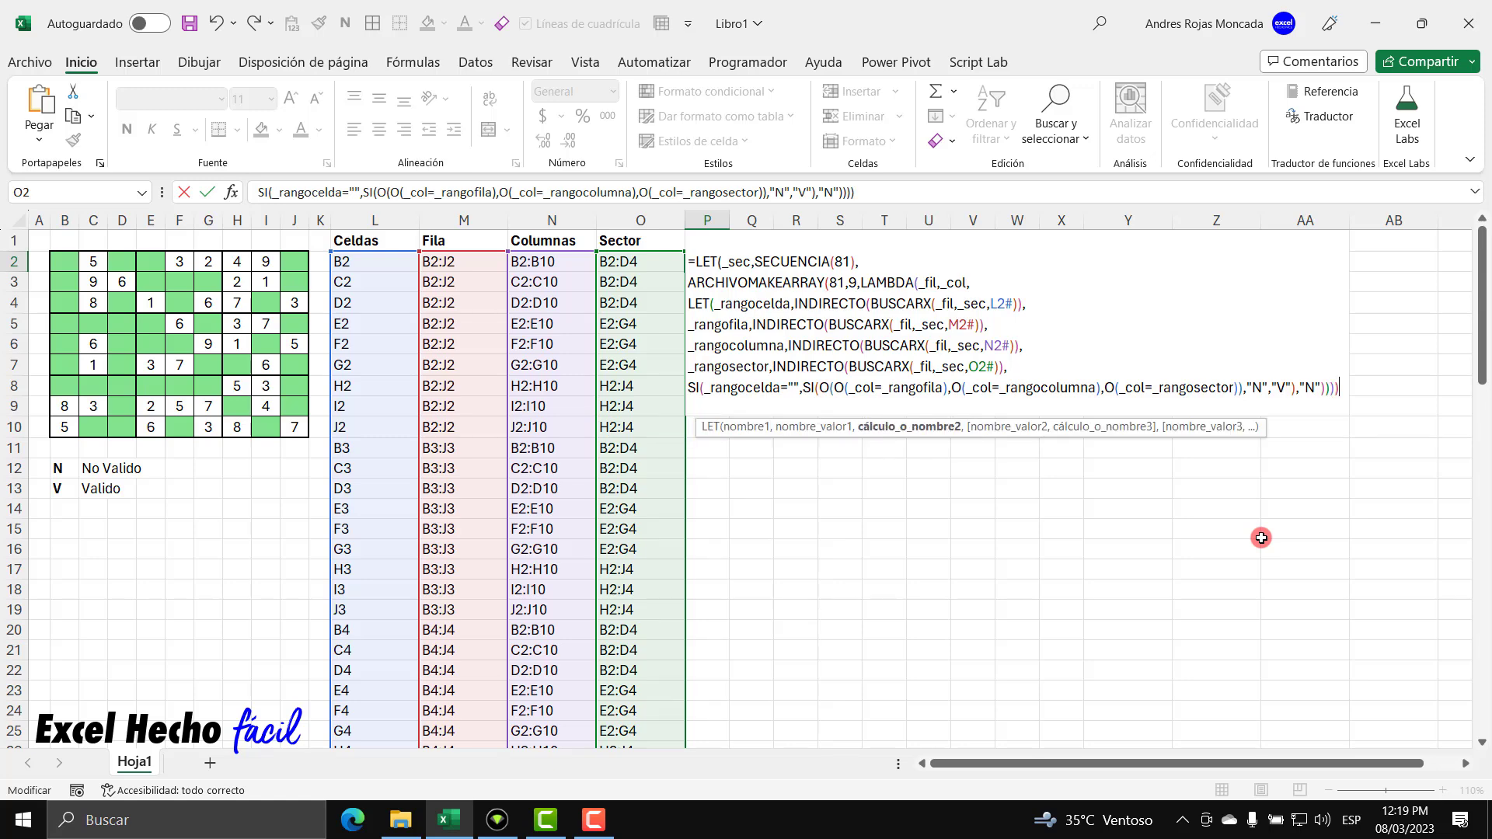
Finish closing the LET formula and enter it in cell P2
{"action": "type", "text": ")"}
{"action": "key", "text": "Return"}
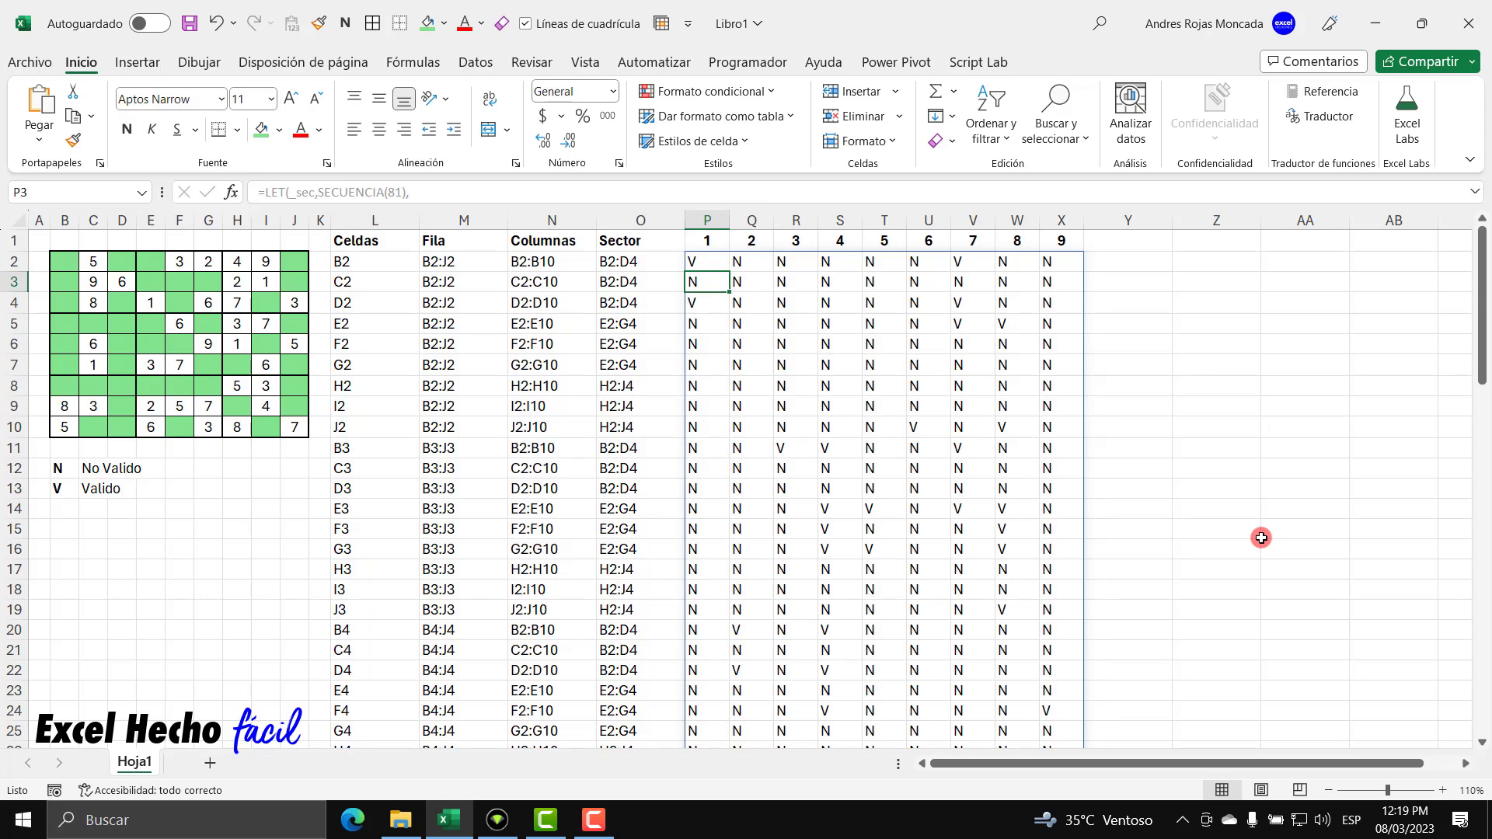
{"action": "left_click", "coordinate": [707, 262]}
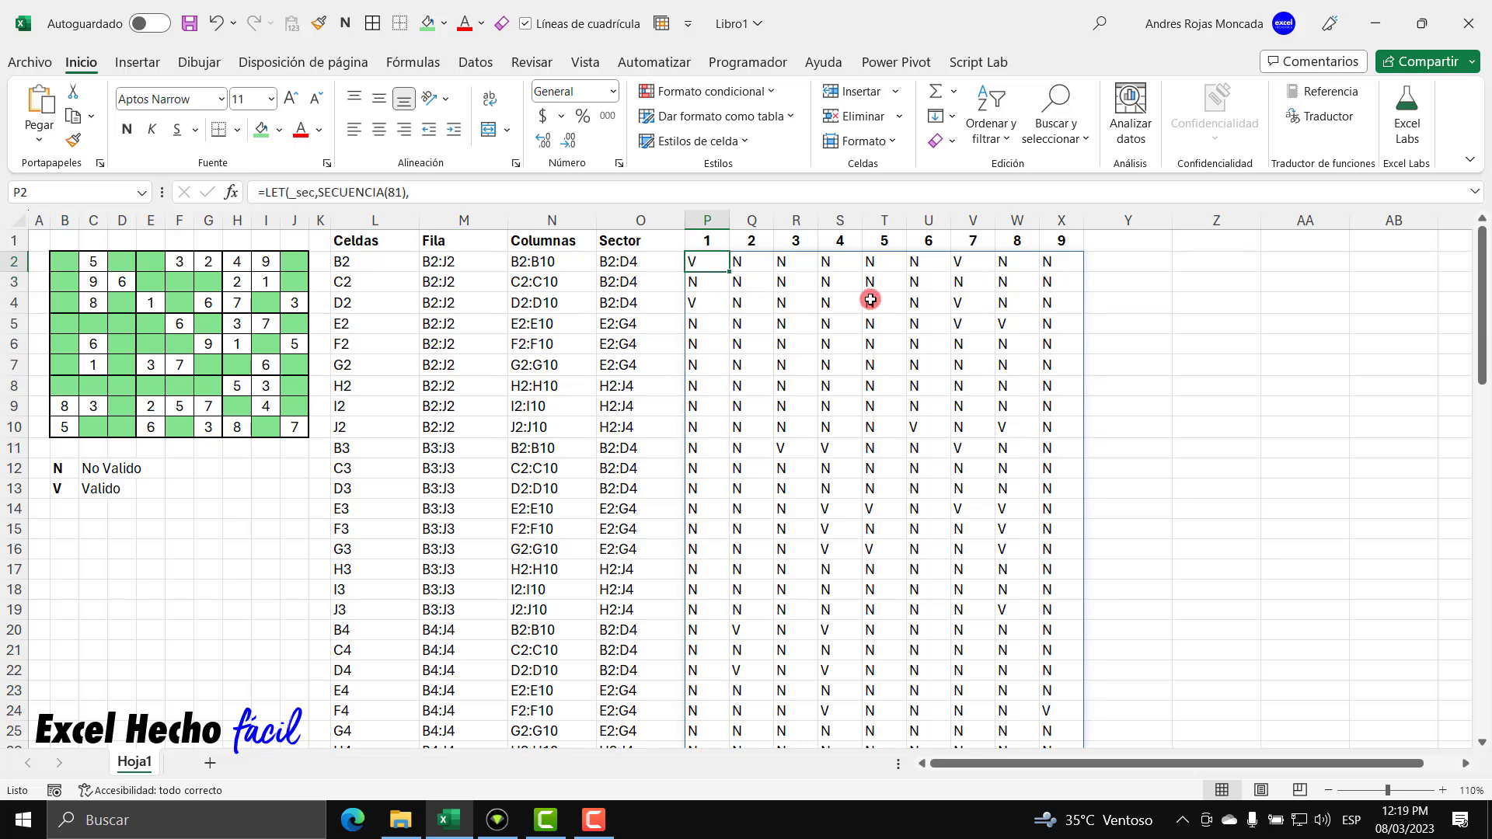
Centre the V and N results horizontally across the whole spilled range P2#
{"action": "key", "text": "ctrl+e"}
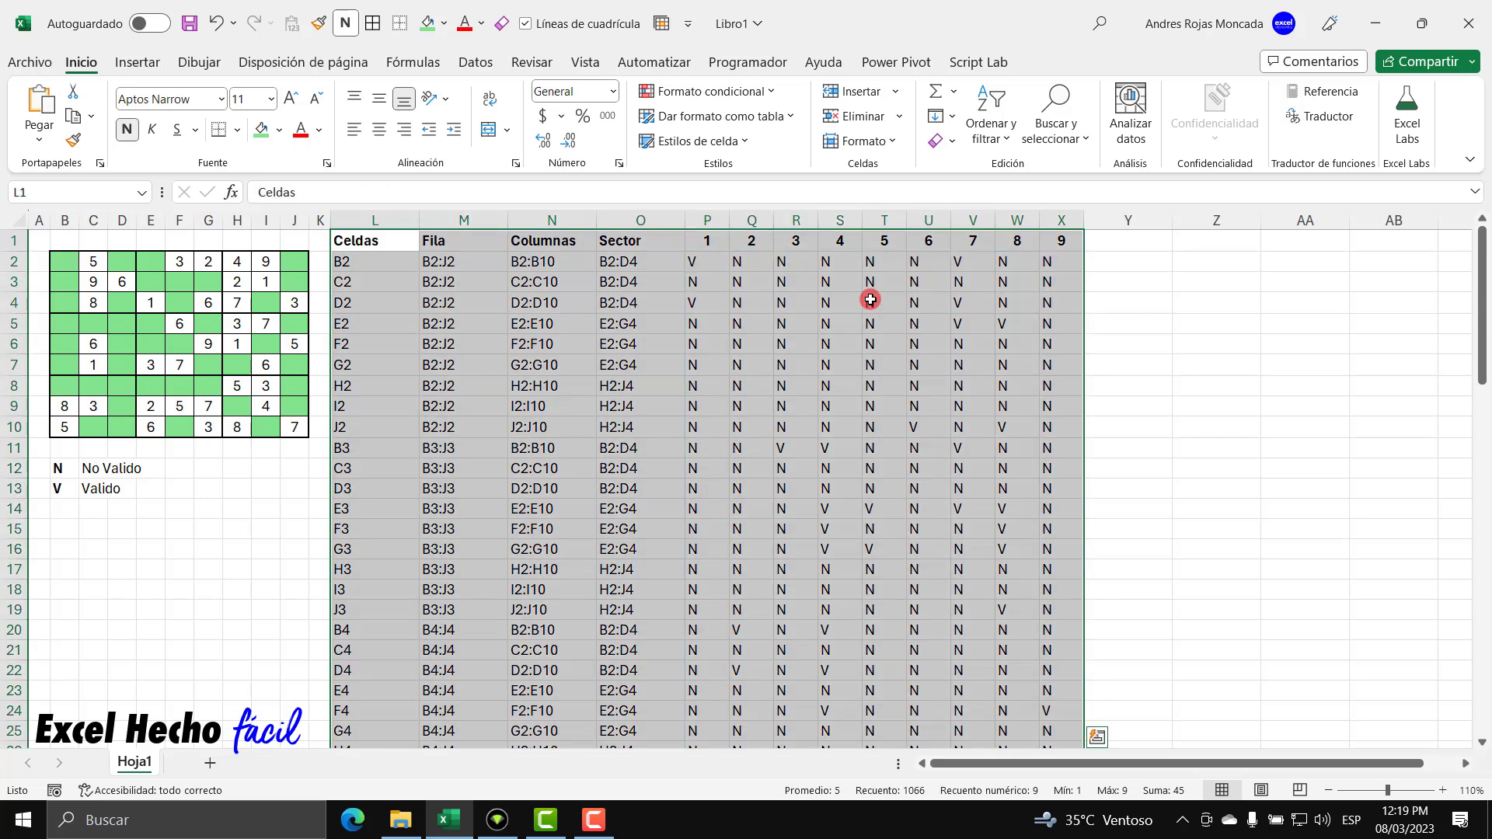
{"action": "left_click", "coordinate": [706, 259]}
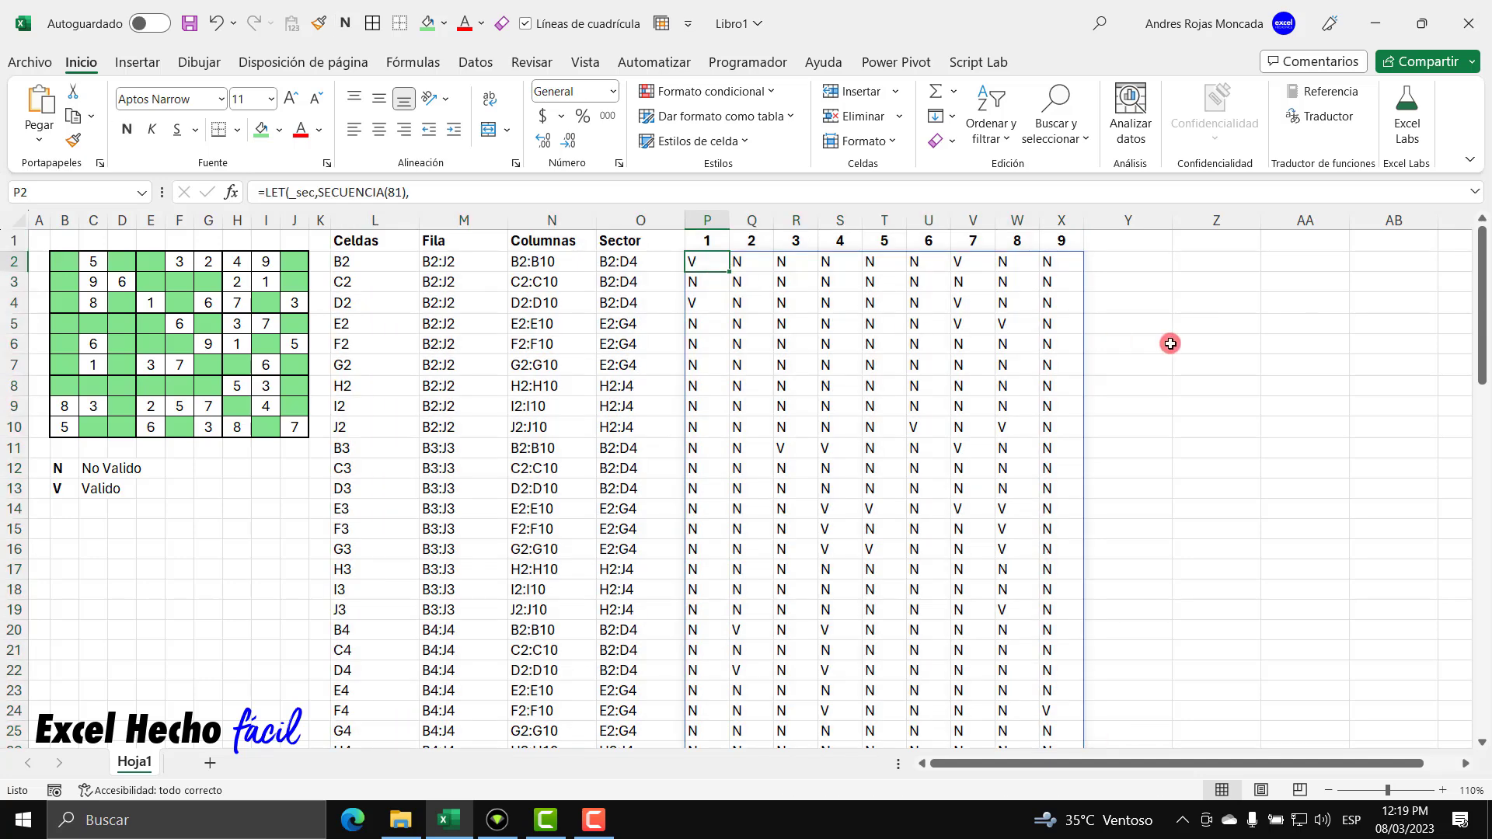
{"action": "key", "text": "ctrl+shift+Right"}
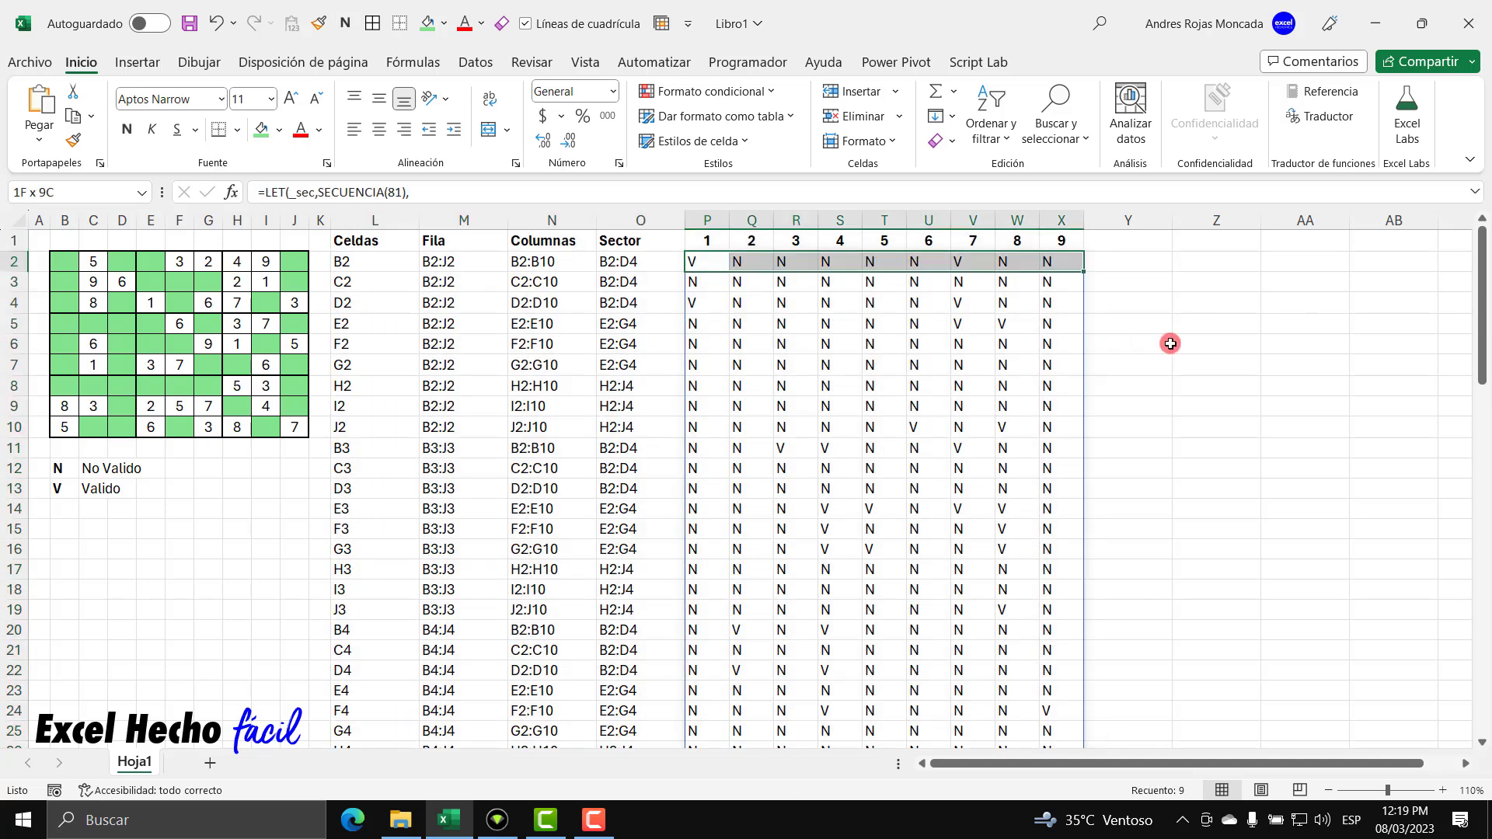
{"action": "key", "text": "ctrl+shift+Down"}
{"action": "key", "text": "ctrl+BackSpace"}
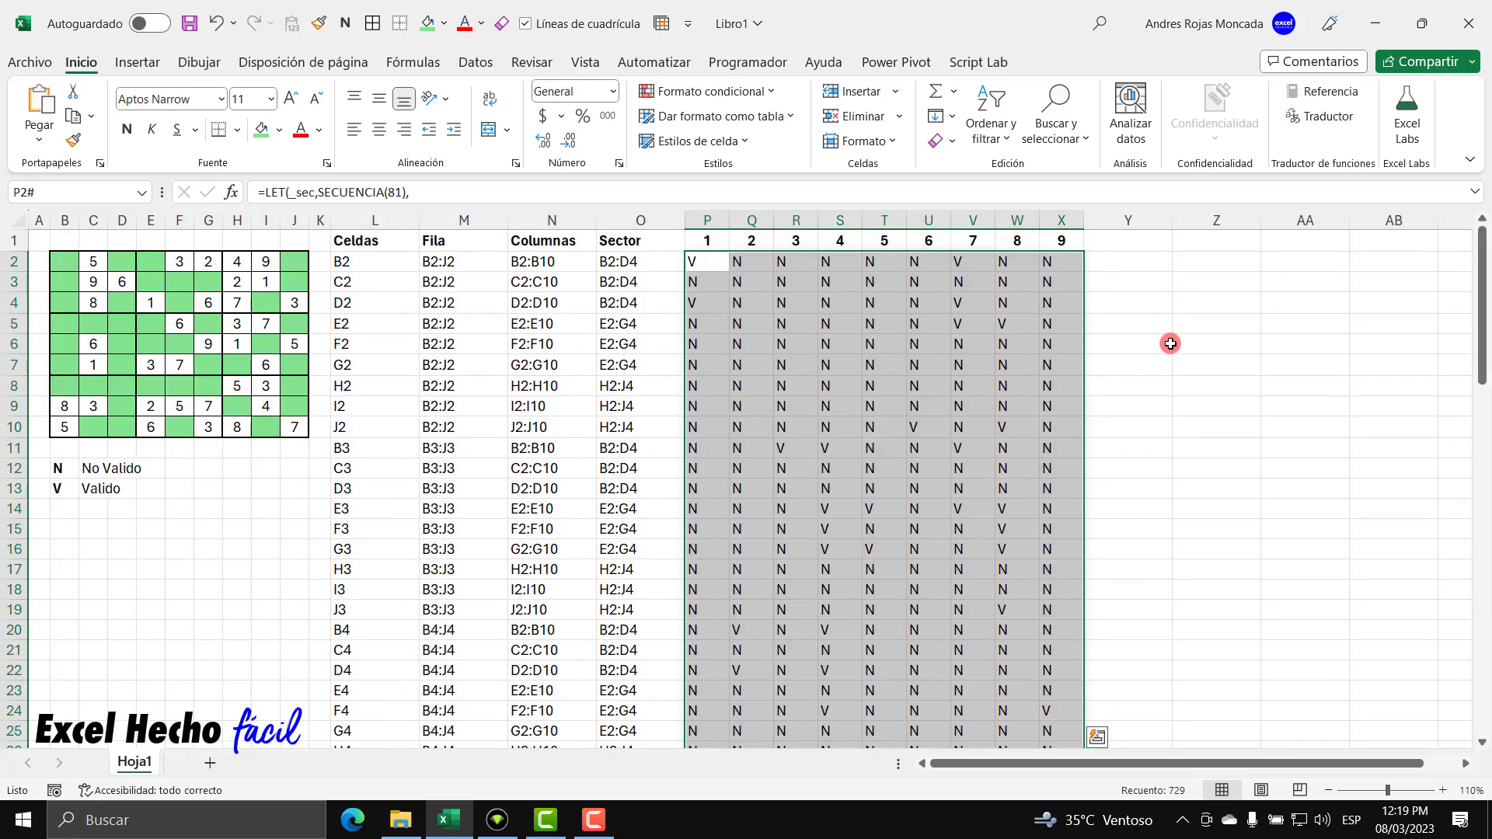
{"action": "left_click", "coordinate": [379, 129]}
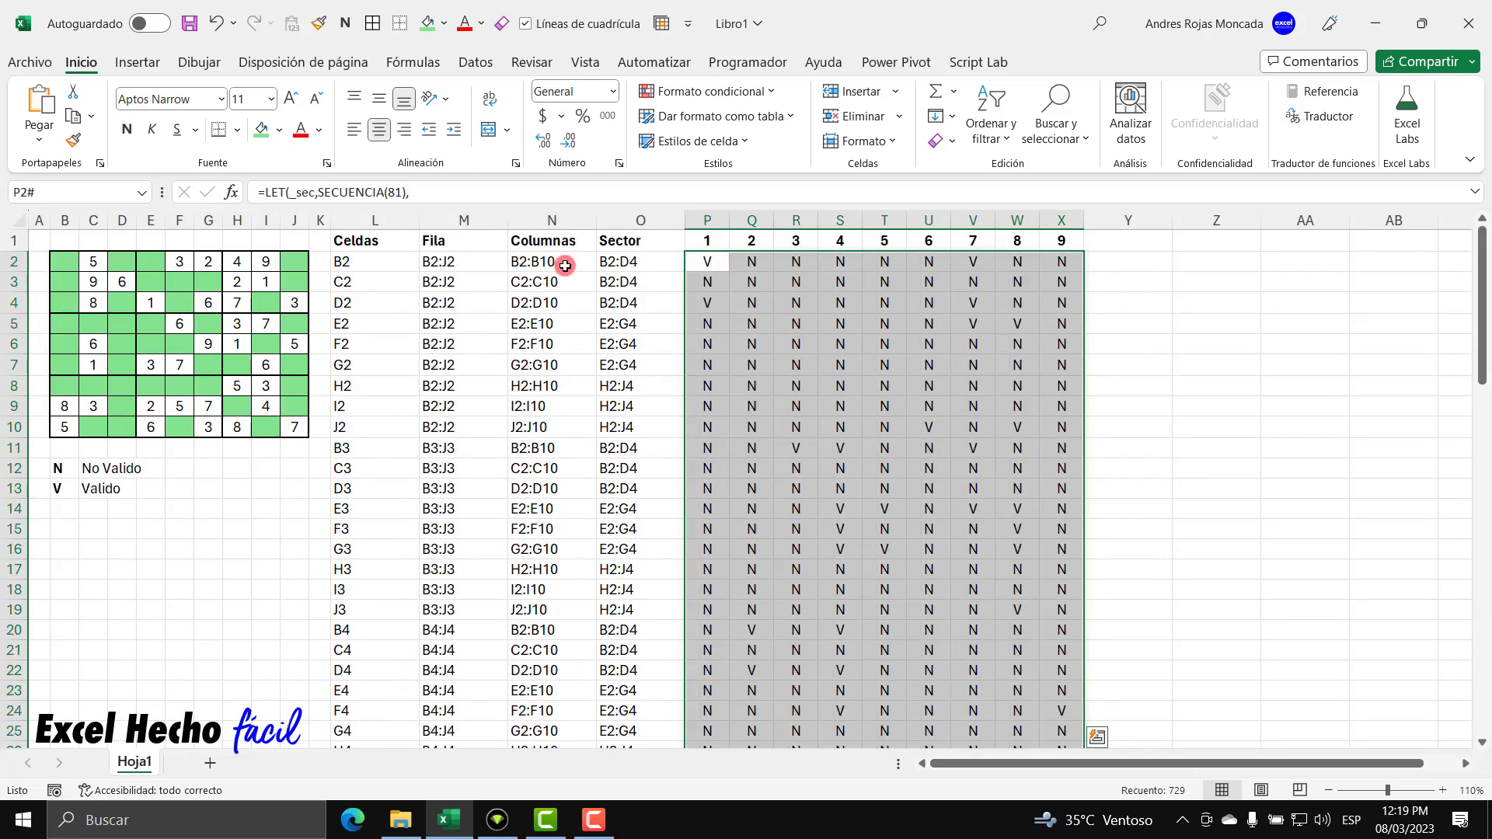
Create a formula-based conditional formatting rule for the spilled results with the condition =P2="V"
{"action": "left_click", "coordinate": [703, 91]}
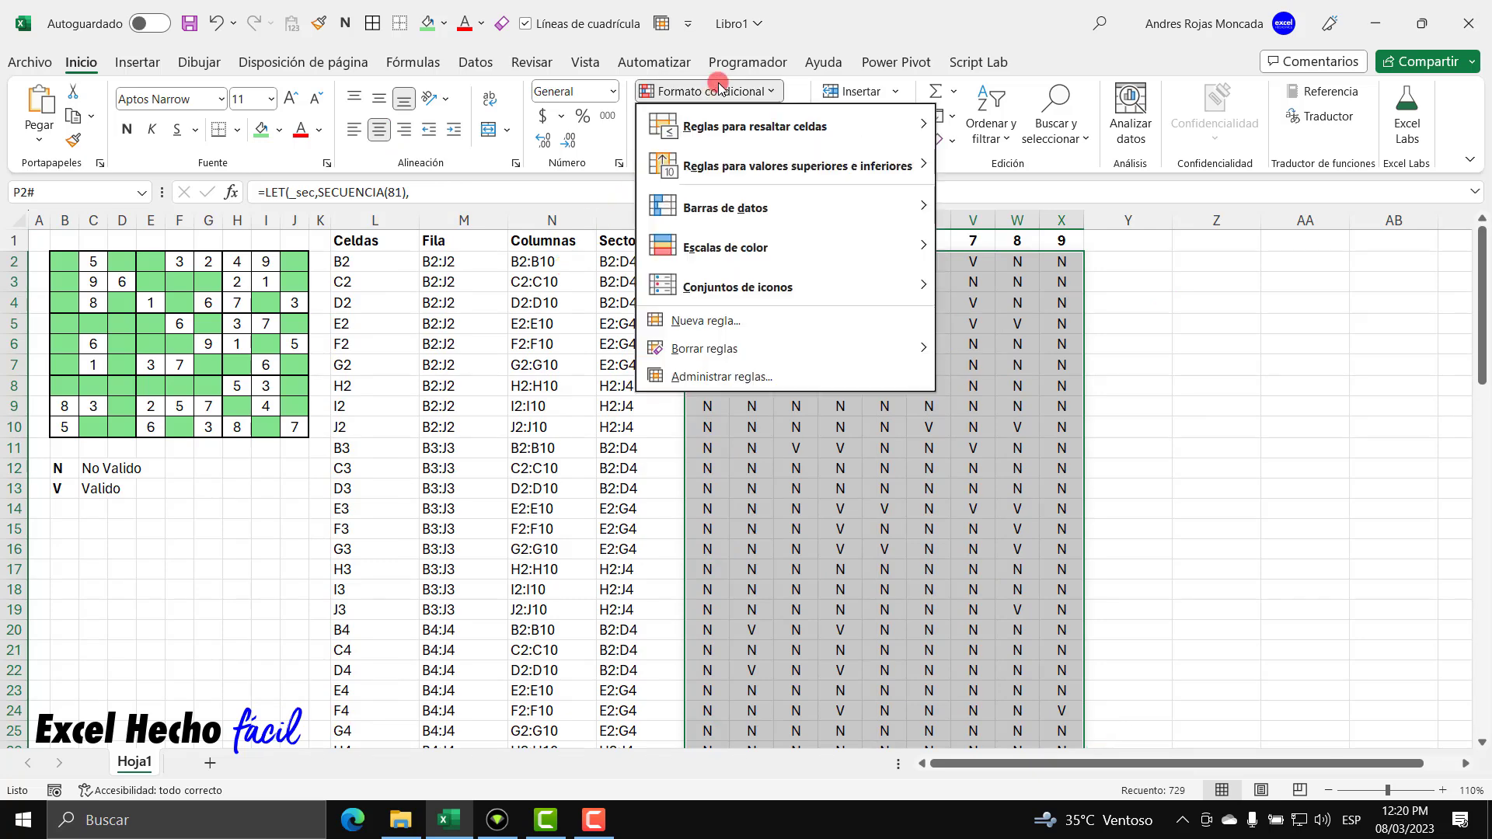
{"action": "left_click", "coordinate": [706, 319]}
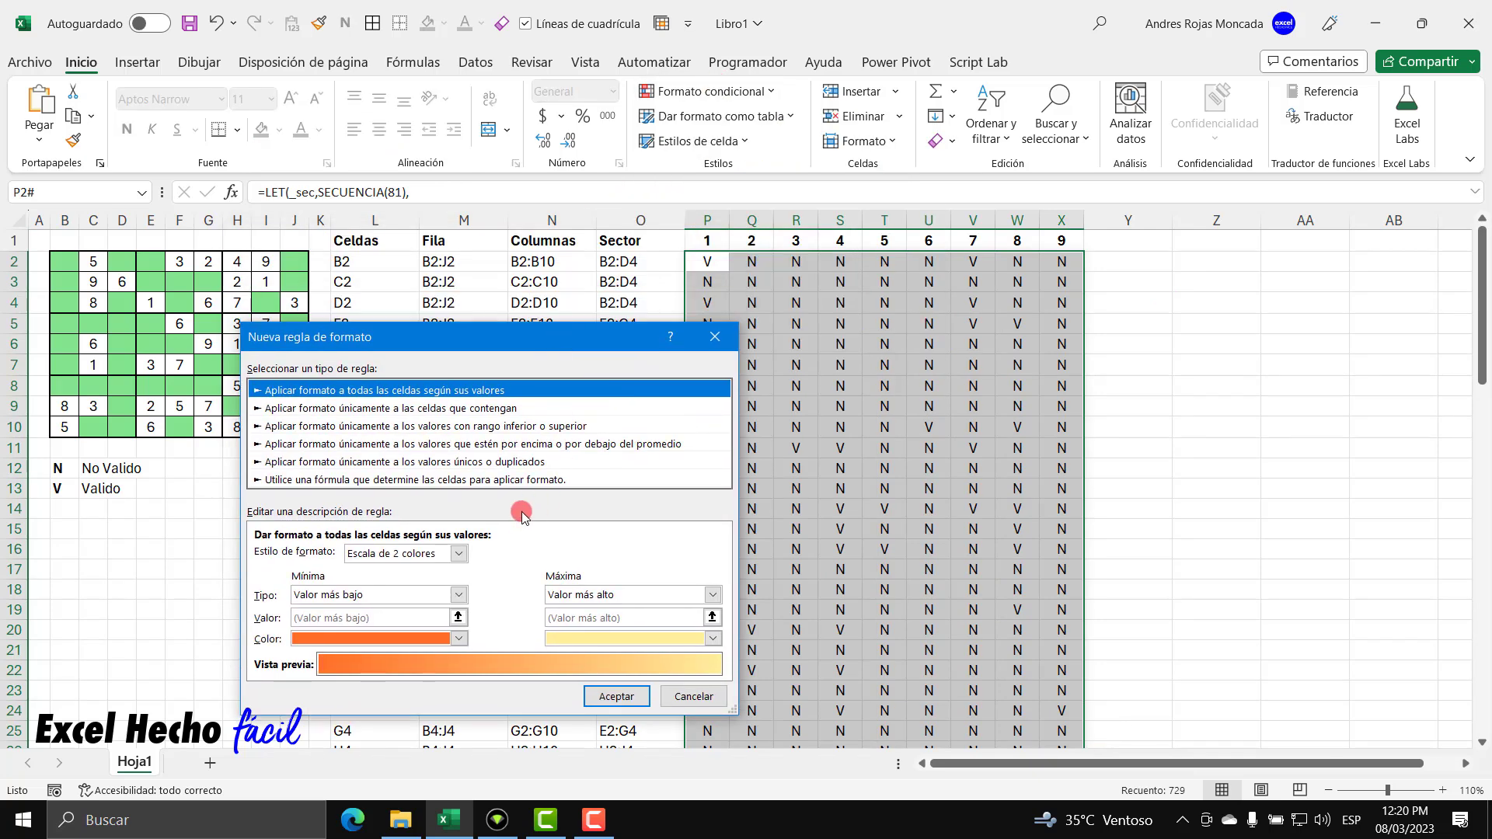
{"action": "left_click", "coordinate": [502, 479]}
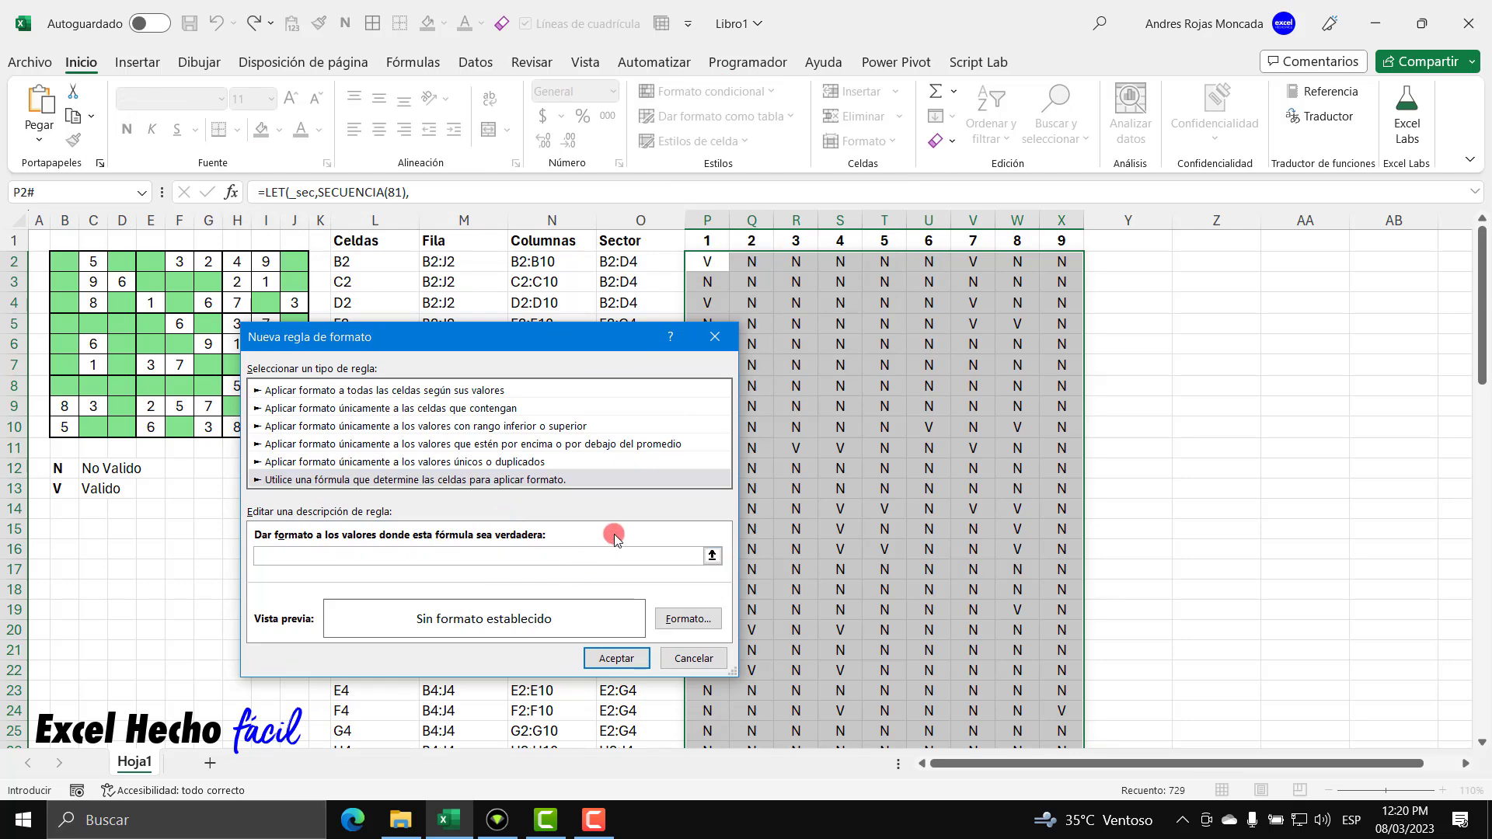
{"action": "left_click", "coordinate": [704, 261]}
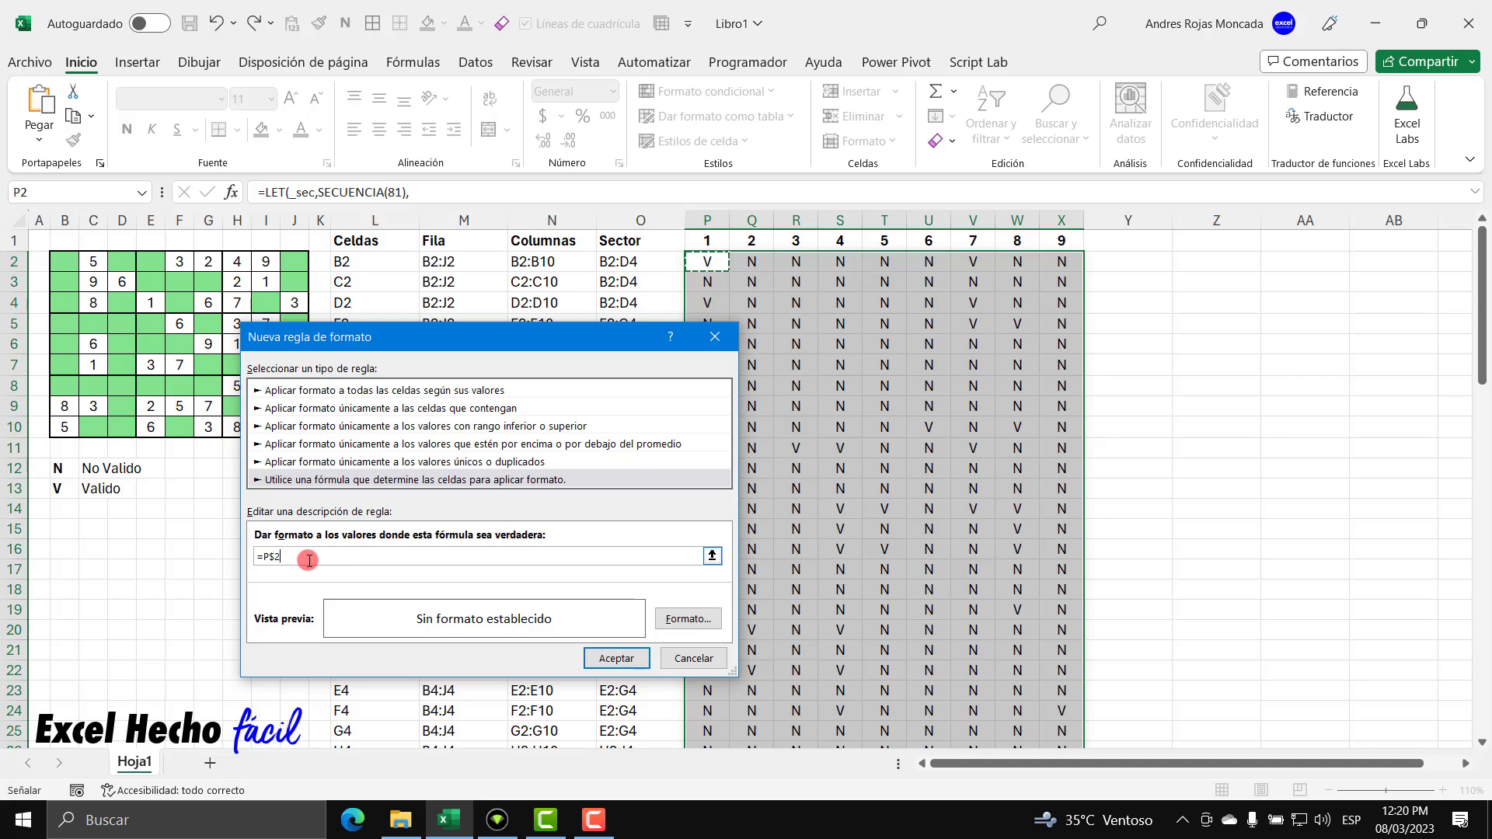
{"action": "type", "text": "=\"V"}
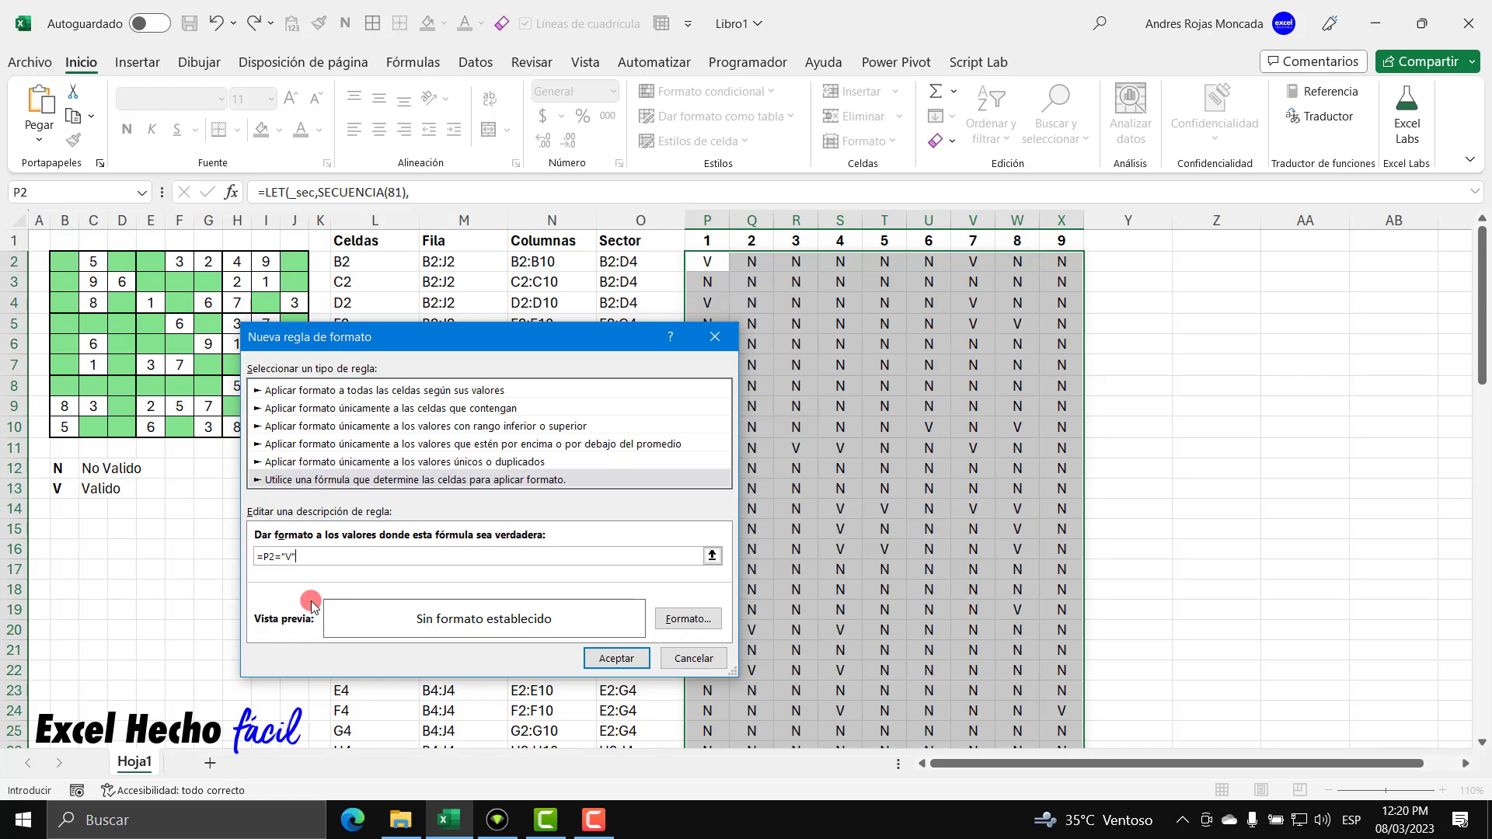
{"action": "type", "text": "\""}
Give the conditional formatting rule a light green fill and apply it to the results
{"action": "left_click", "coordinate": [684, 618]}
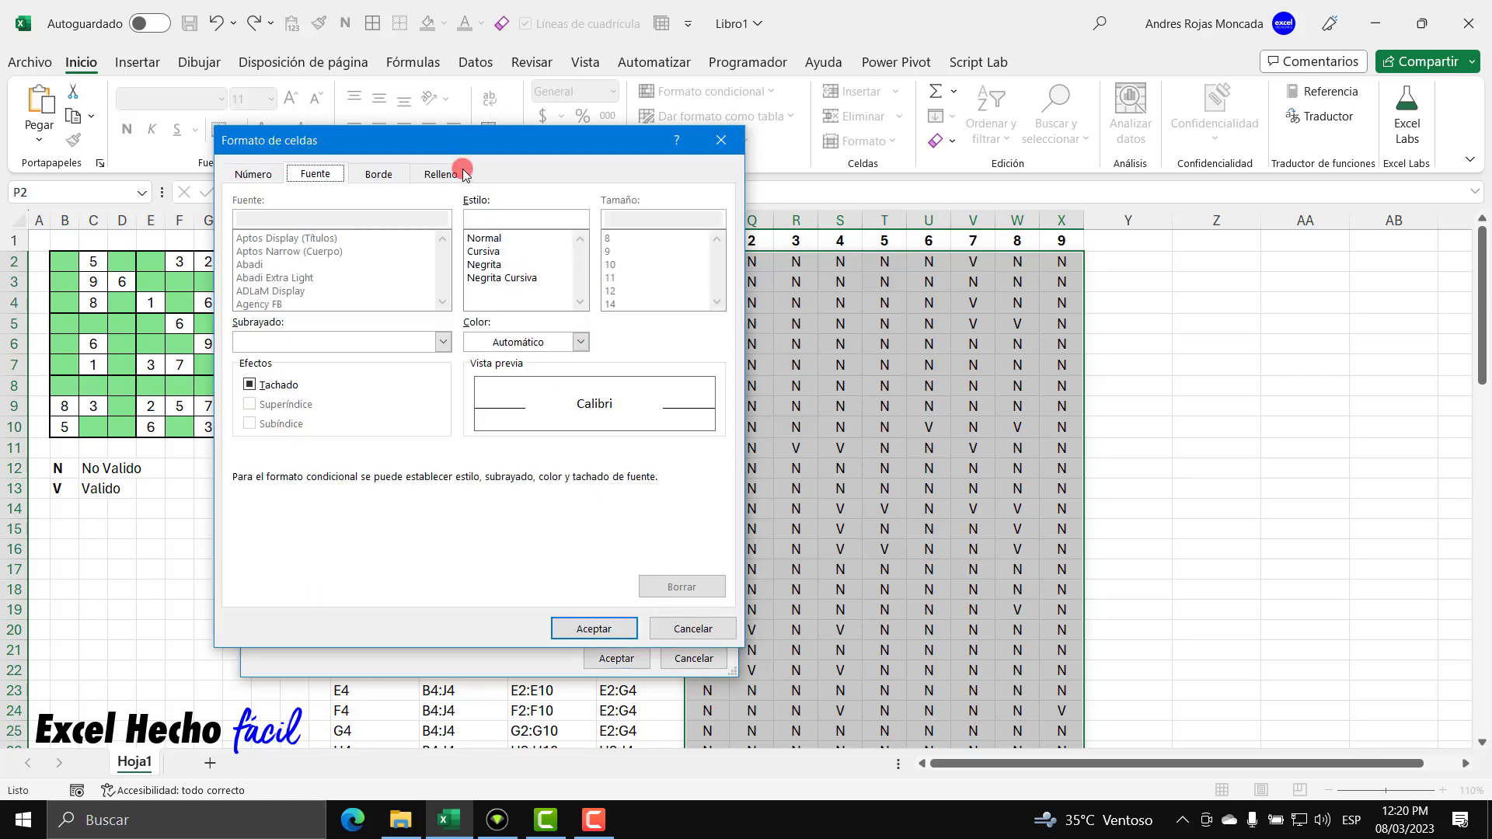
{"action": "left_click", "coordinate": [466, 174]}
{"action": "left_click", "coordinate": [353, 285]}
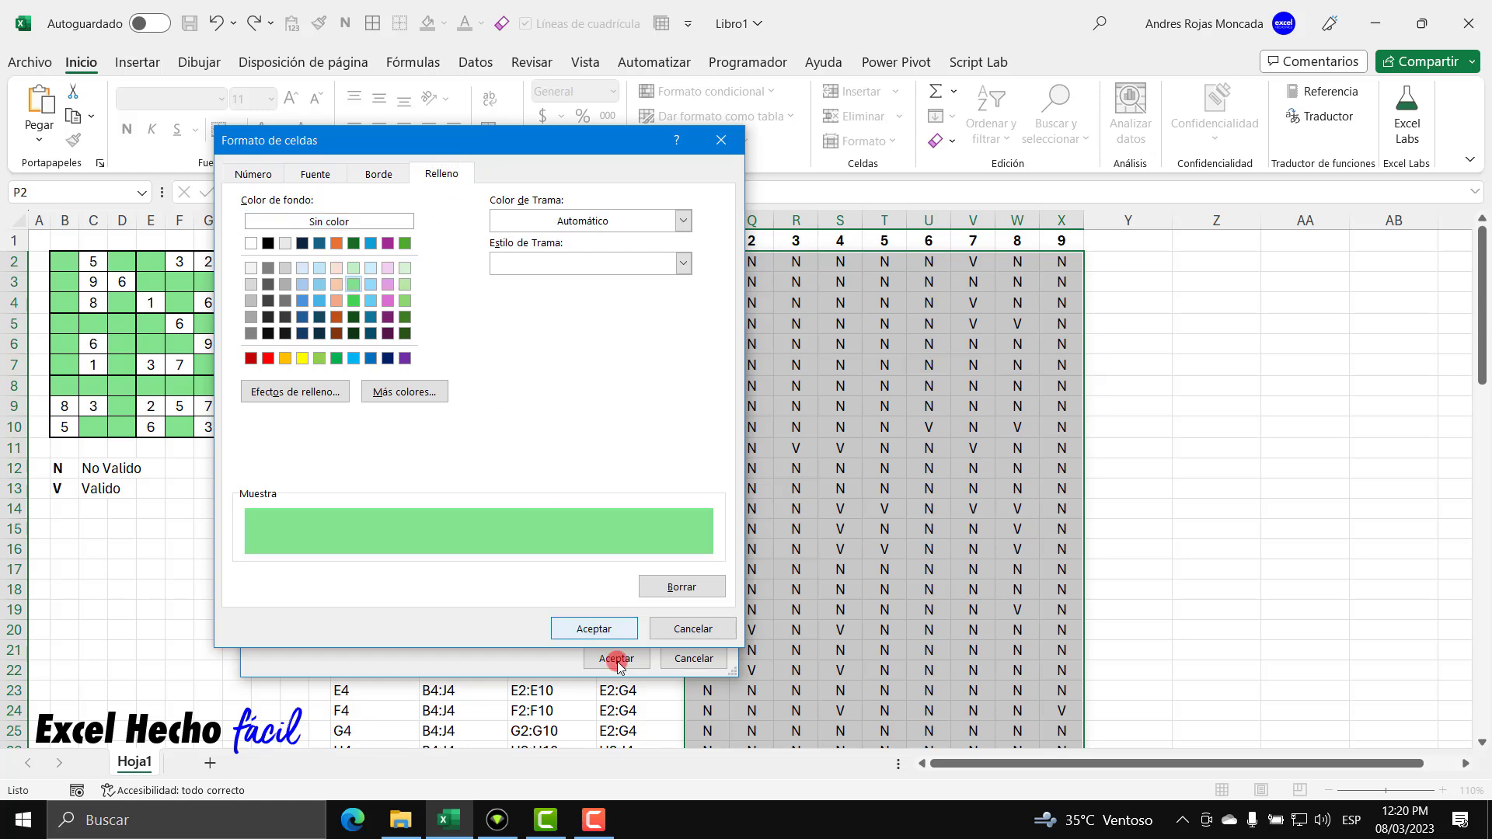
{"action": "left_click", "coordinate": [609, 629]}
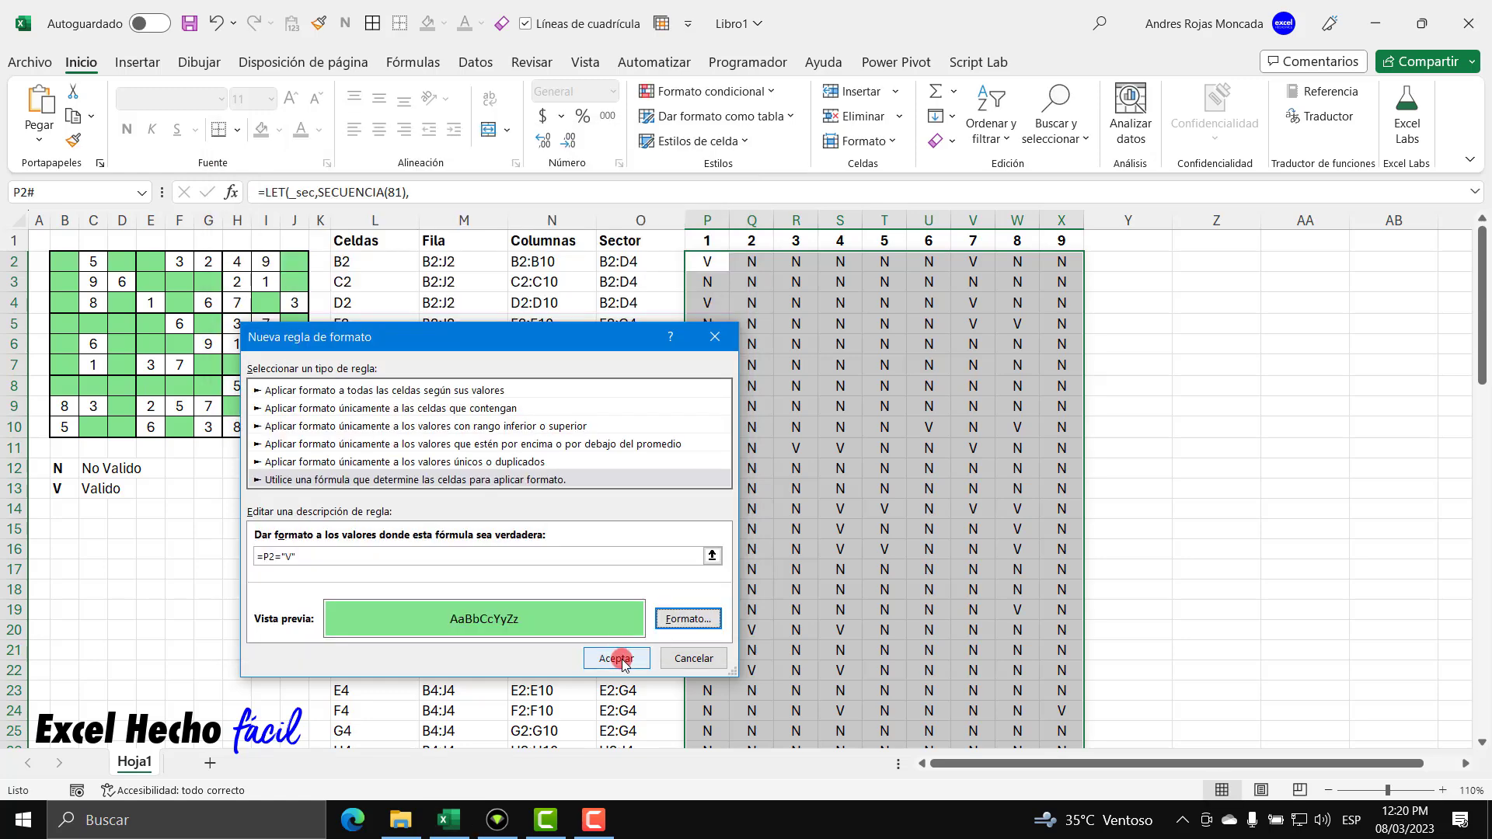
{"action": "left_click", "coordinate": [616, 659]}
{"action": "left_click", "coordinate": [809, 387]}
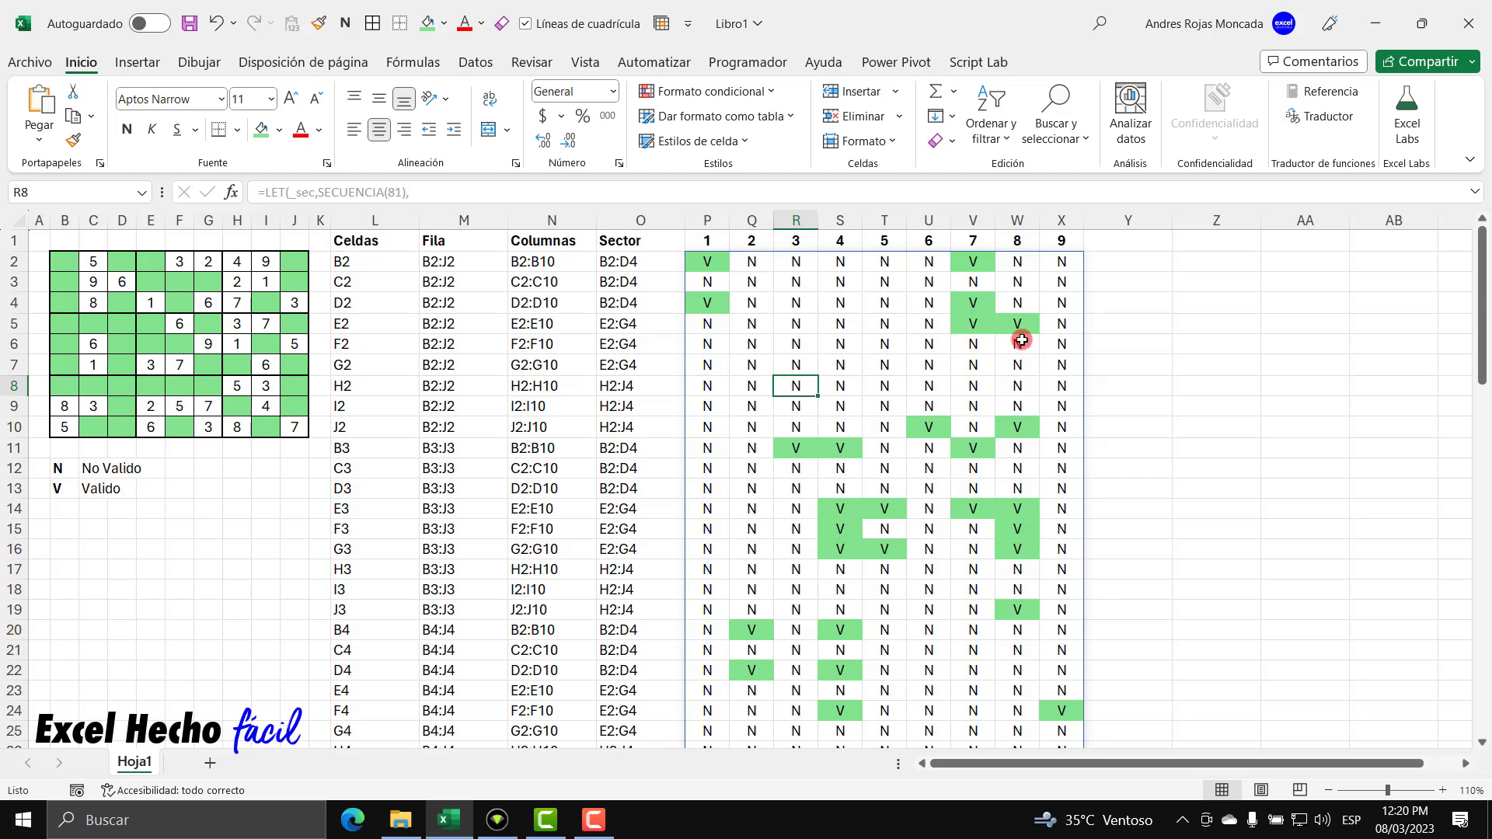
Set the width of column Y to 3
{"action": "right_click", "coordinate": [1137, 213]}
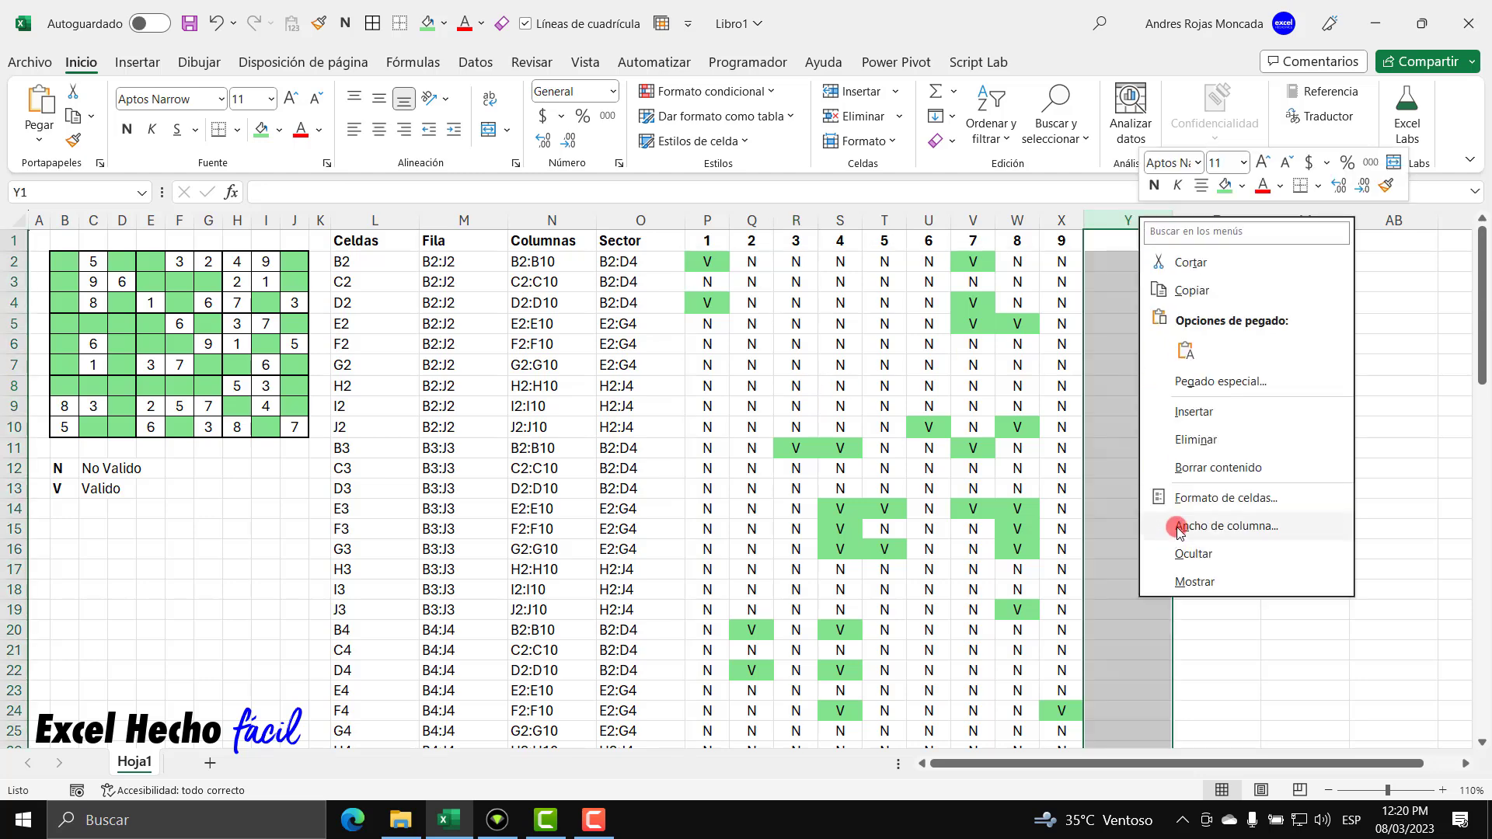
{"action": "left_click", "coordinate": [1174, 527]}
{"action": "type", "text": "3"}
{"action": "key", "text": "Return"}
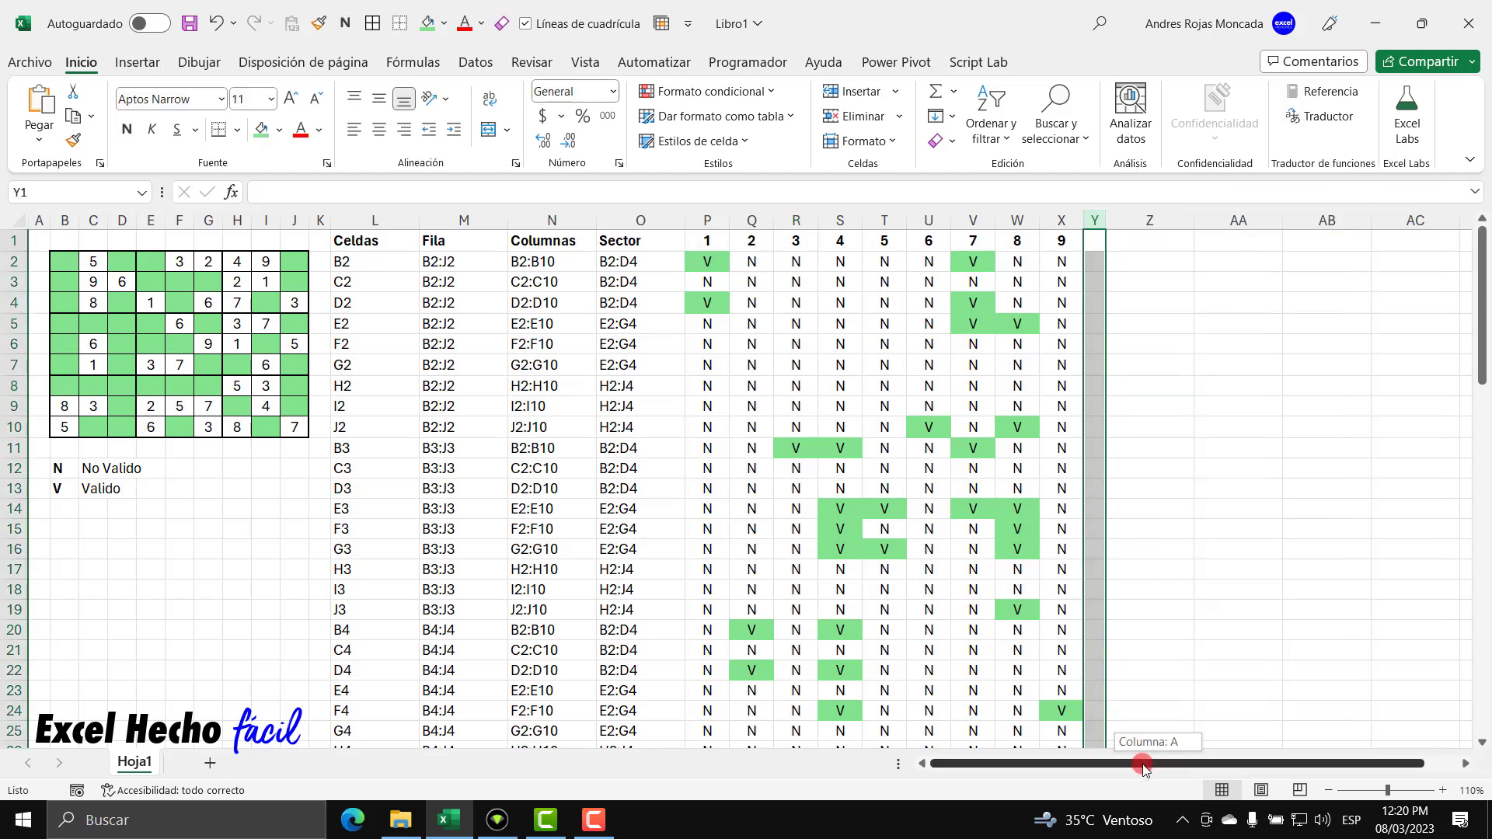
Enter the valid number 1 in the empty Sudoku cell B2
{"action": "left_click", "coordinate": [80, 512]}
{"action": "left_click", "coordinate": [62, 532]}
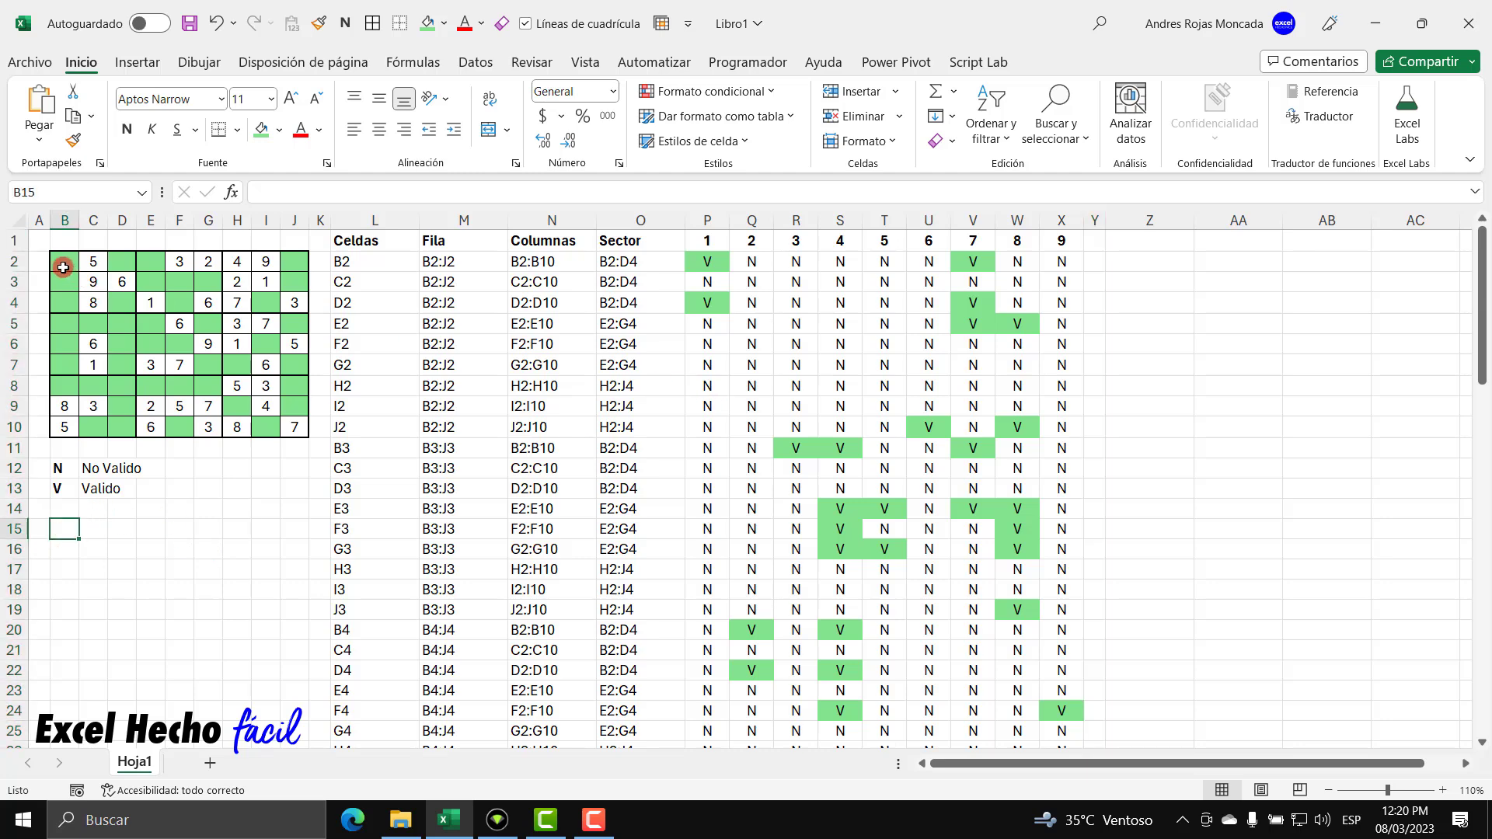
{"action": "left_click", "coordinate": [63, 263]}
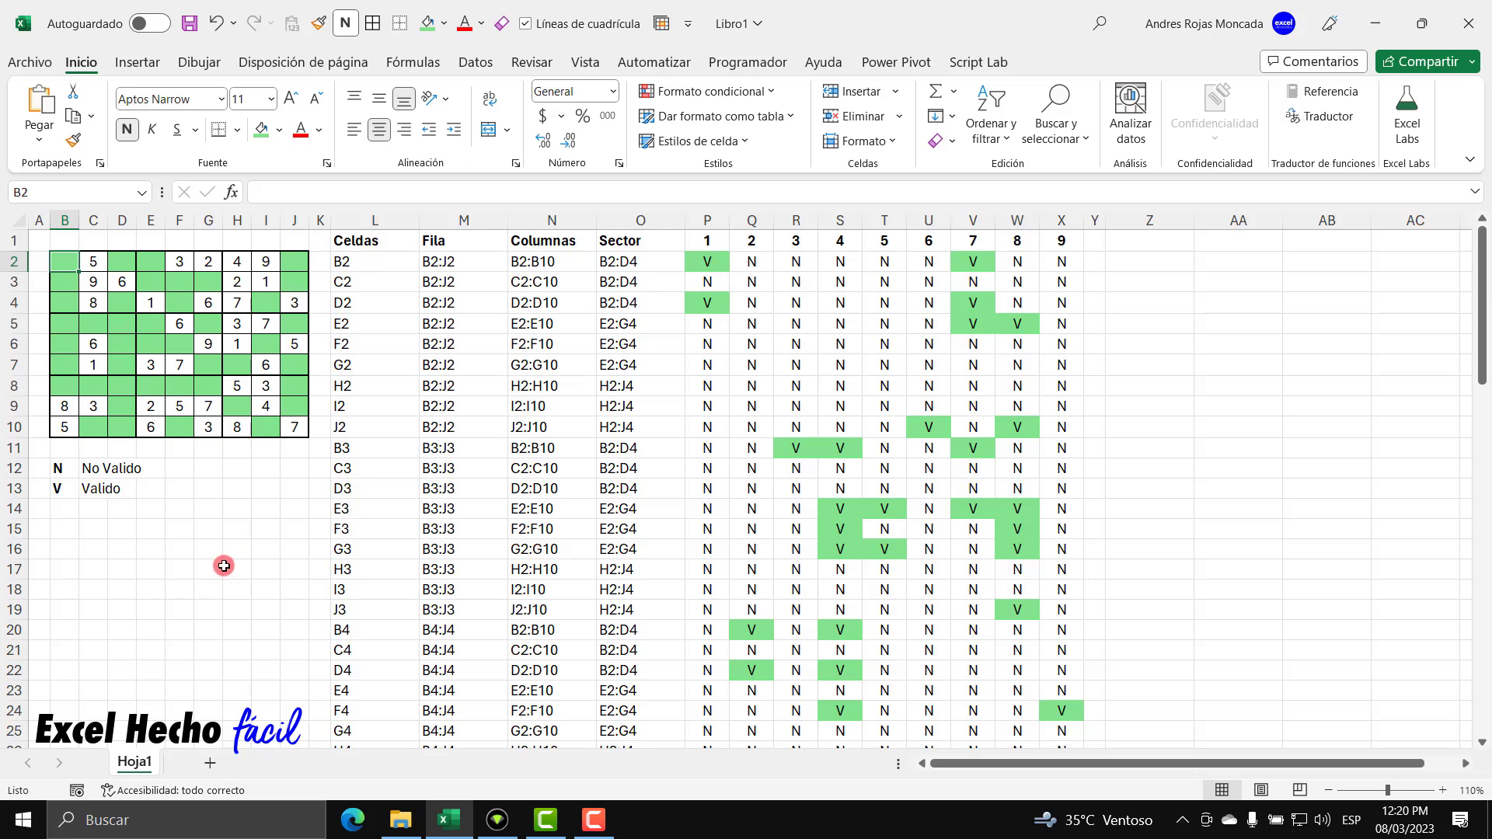
{"action": "type", "text": "1"}
{"action": "key", "text": "Return"}
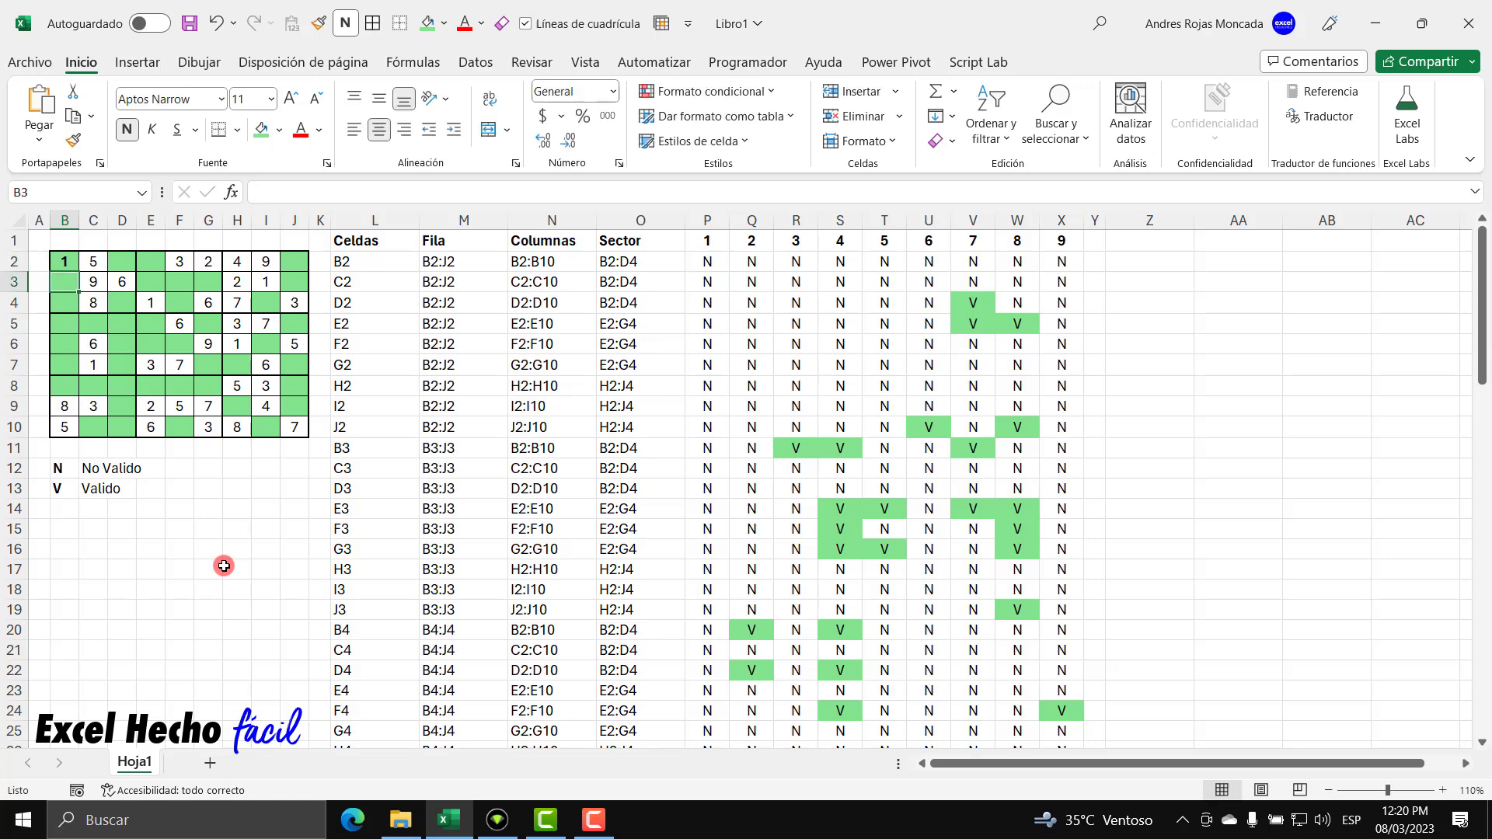
{"action": "key", "text": "Up"}
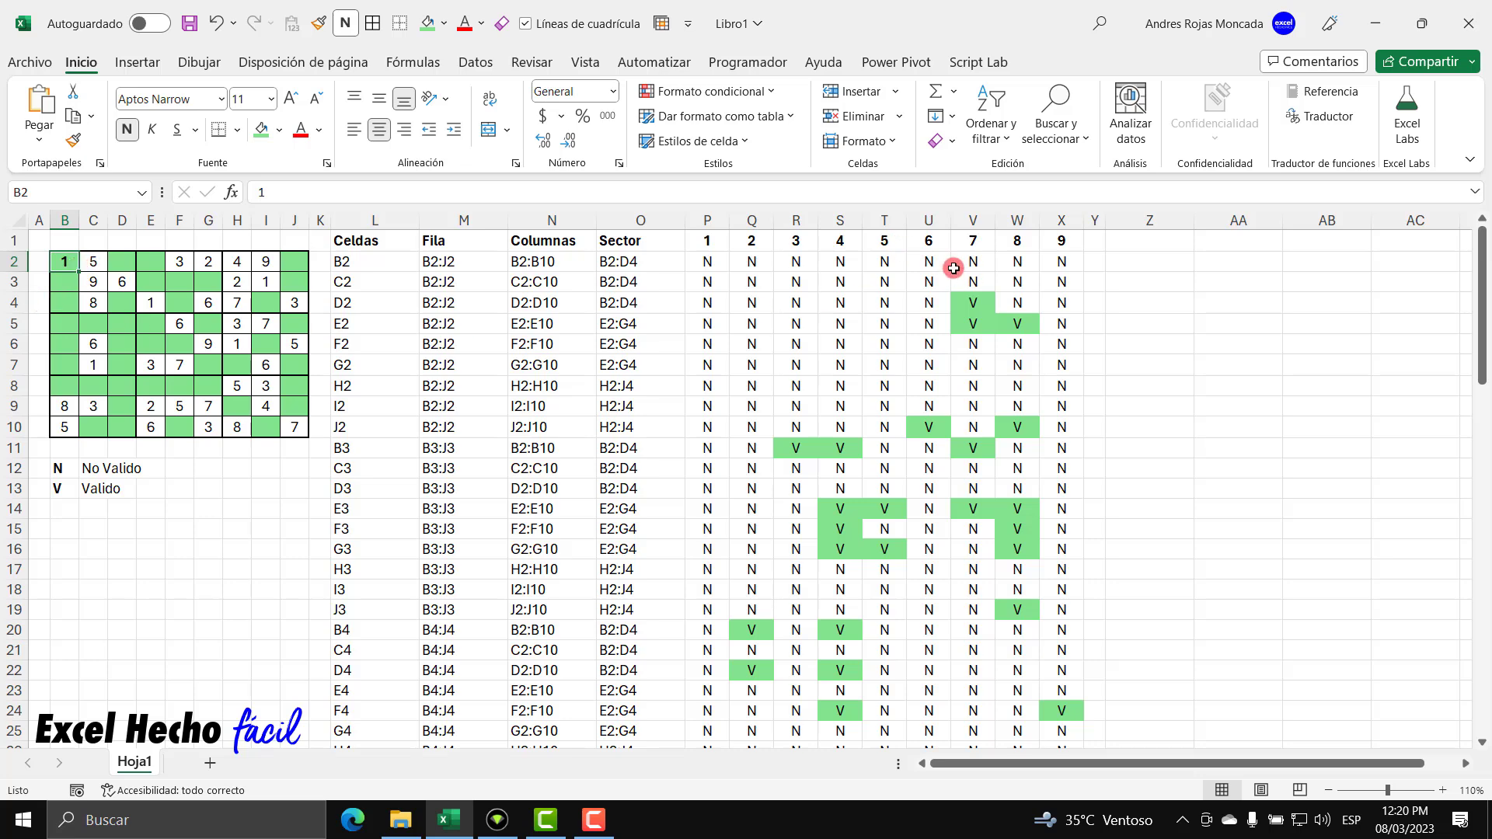
Fill Sudoku cell D2 with 7 and cell B3 with 3
{"action": "left_click", "coordinate": [125, 259]}
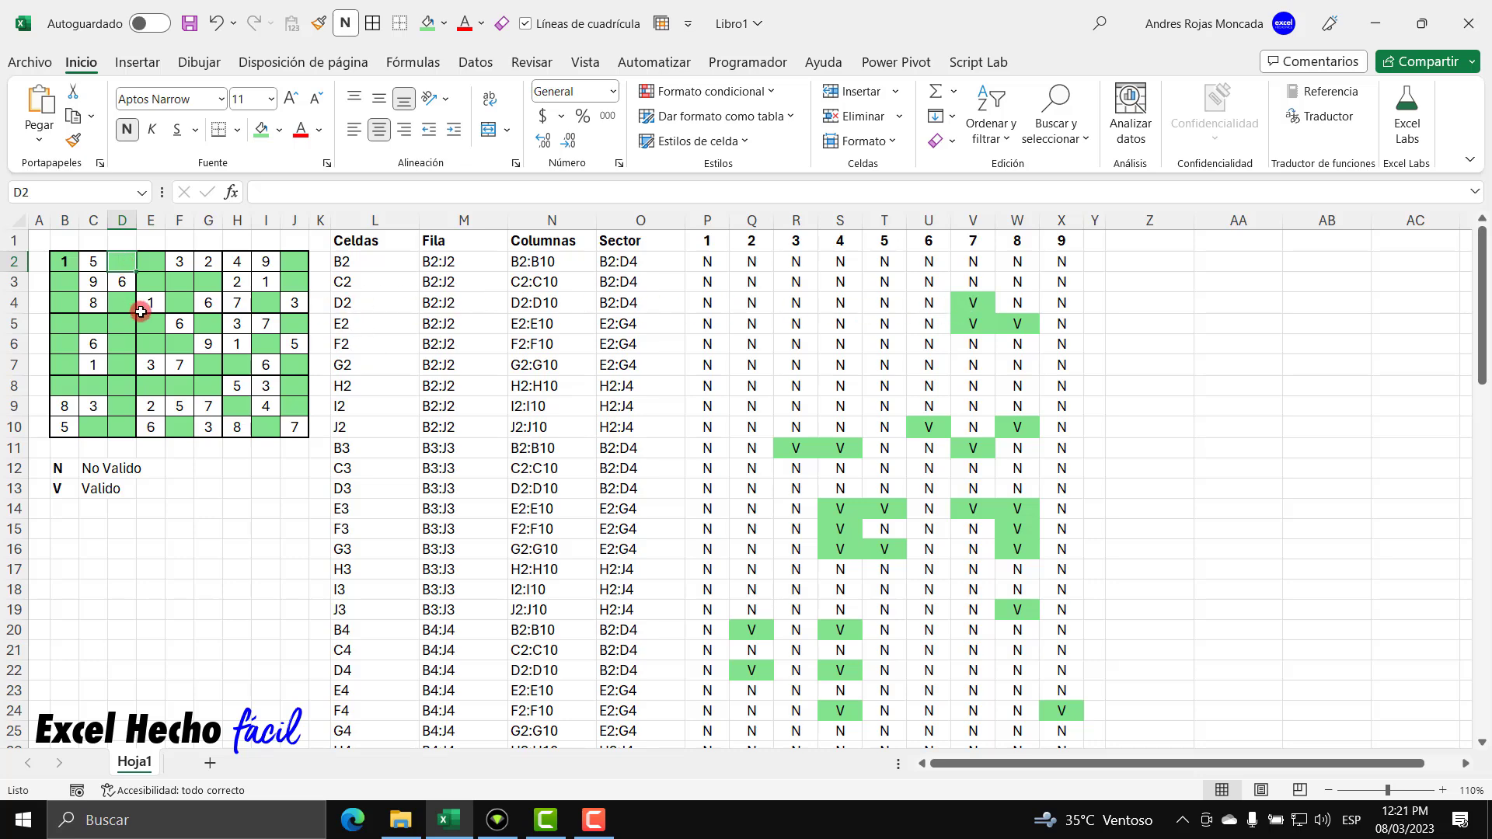
{"action": "type", "text": "7"}
{"action": "key", "text": "Return"}
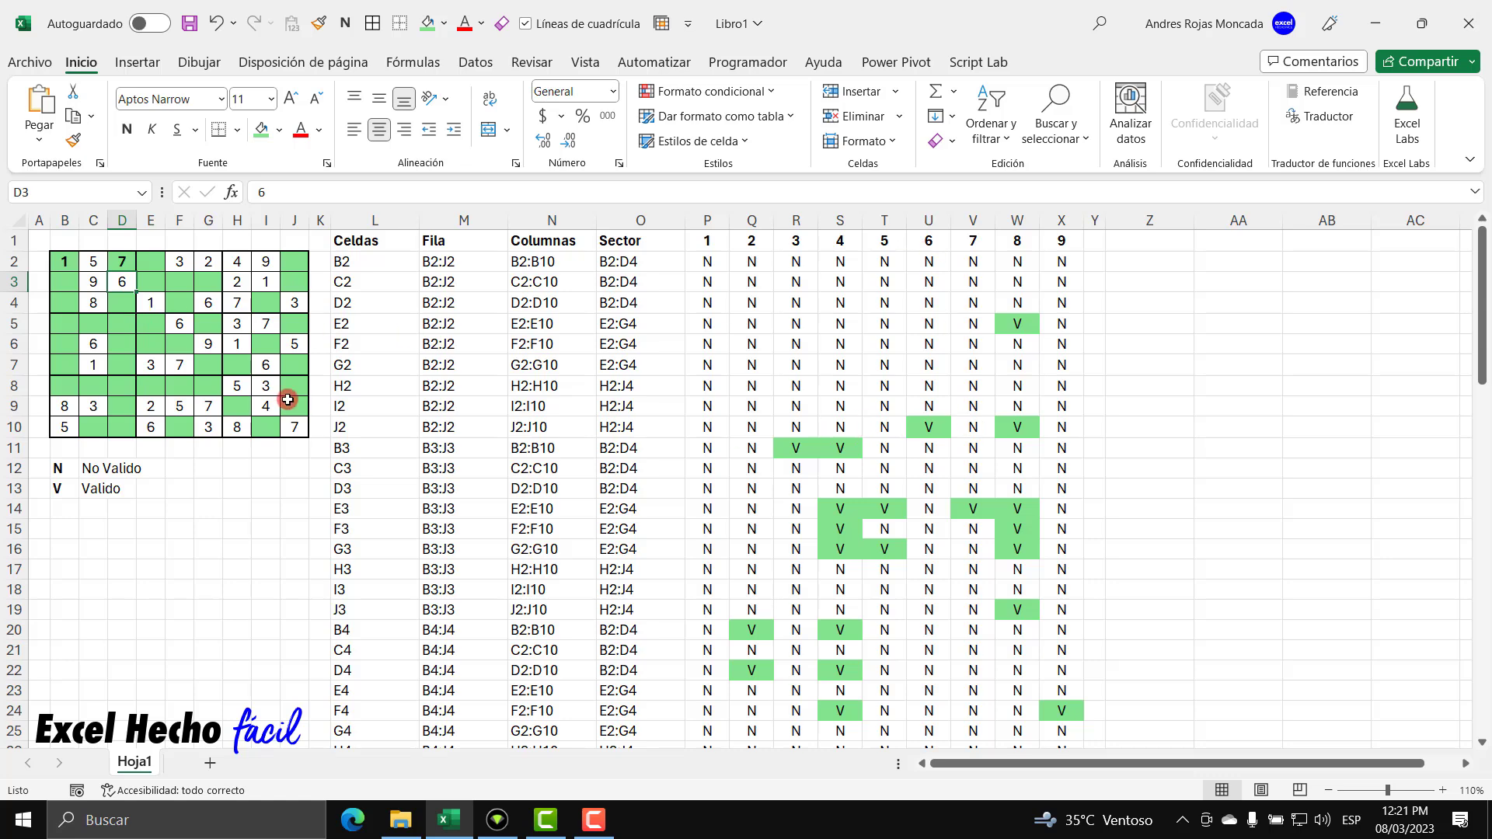
{"action": "left_click", "coordinate": [67, 283]}
{"action": "key", "text": "ctrl+n"}
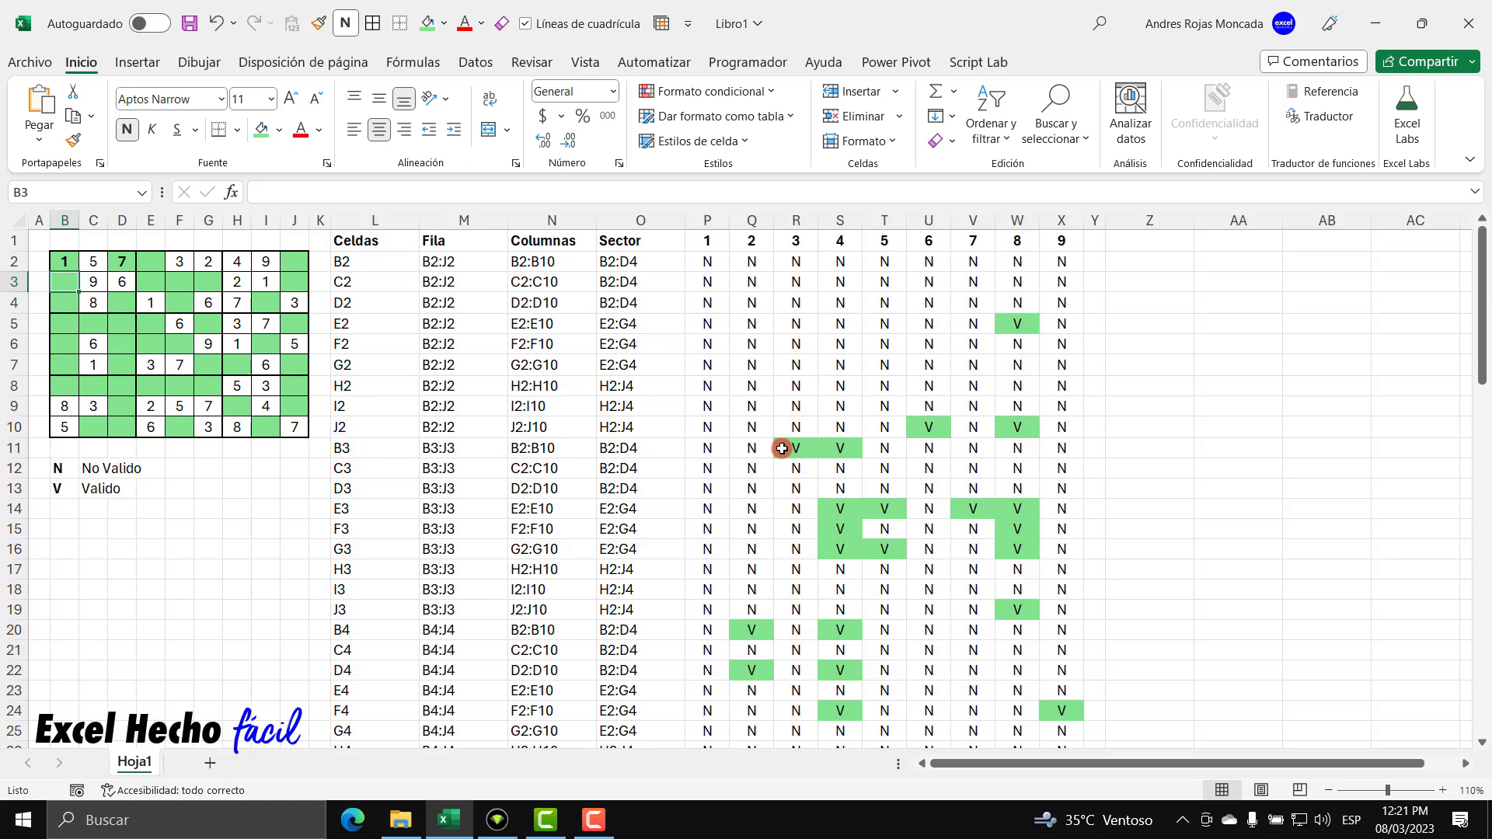
{"action": "type", "text": "3"}
{"action": "key", "text": "ctrl+Return"}
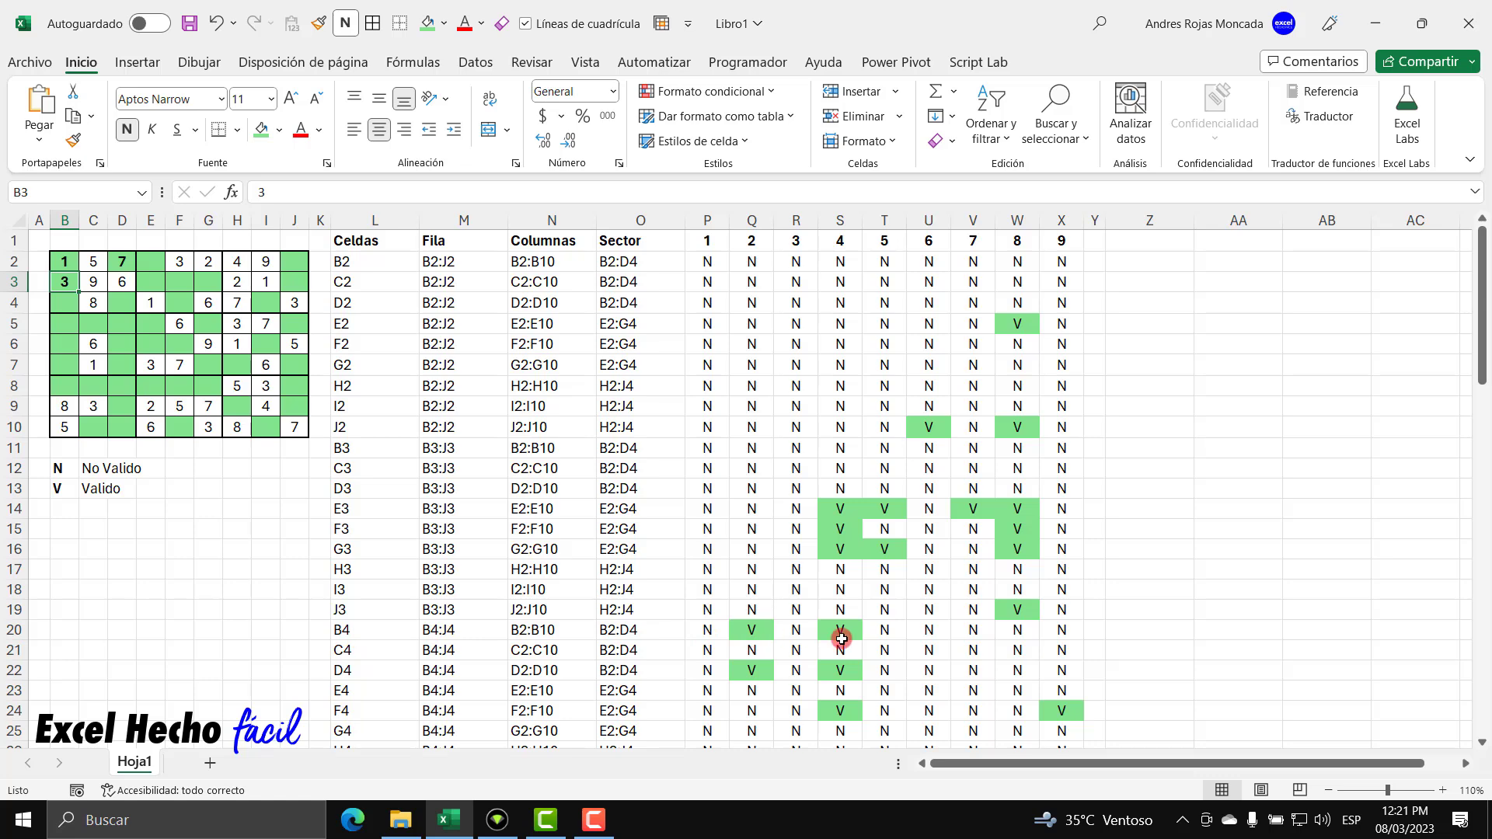
Complete the first sector by entering 2 in cell B4 and 4 in cell D4
{"action": "left_click", "coordinate": [65, 306]}
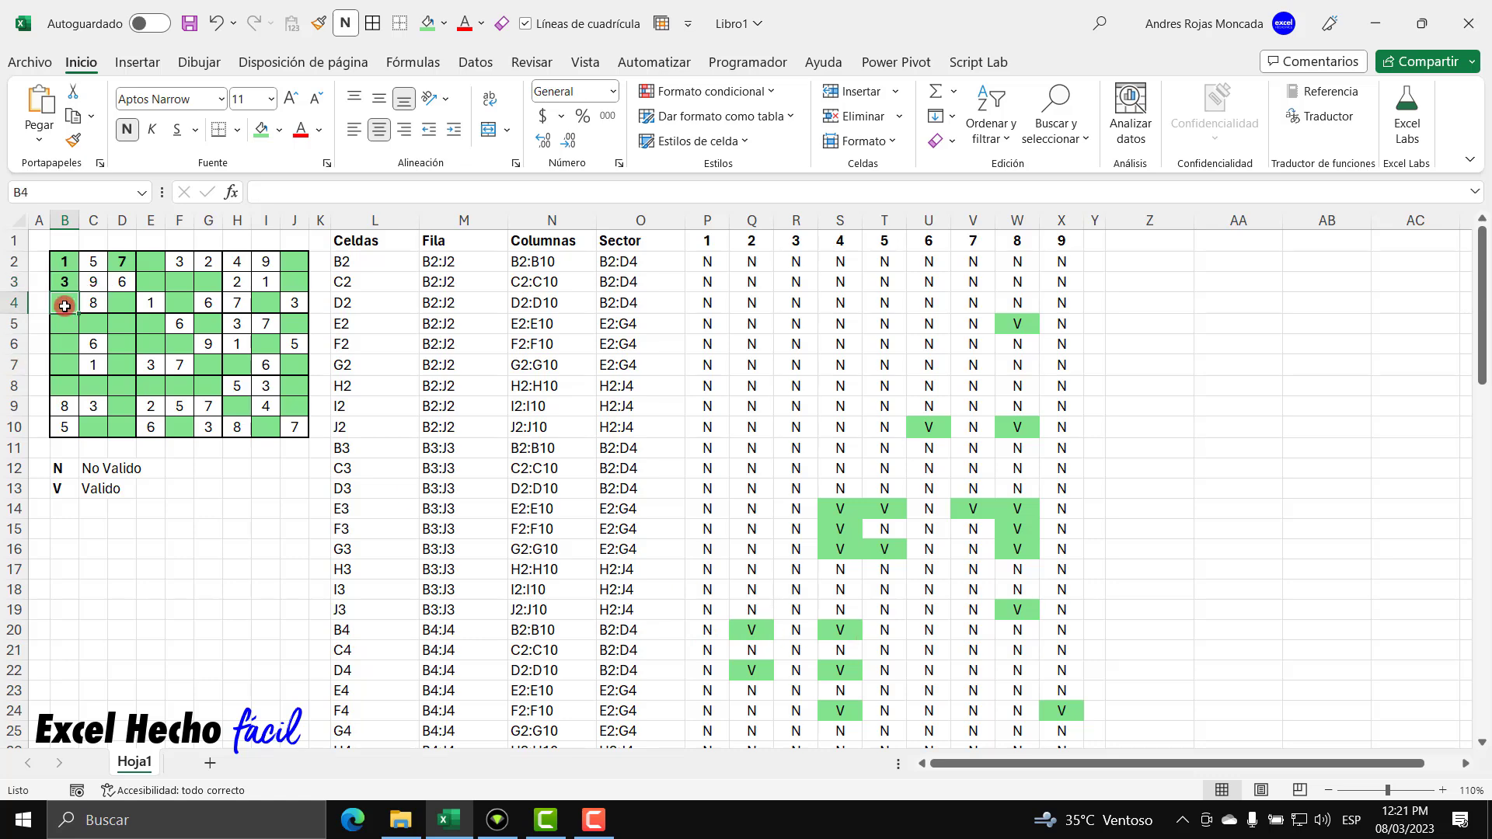
{"action": "type", "text": "2"}
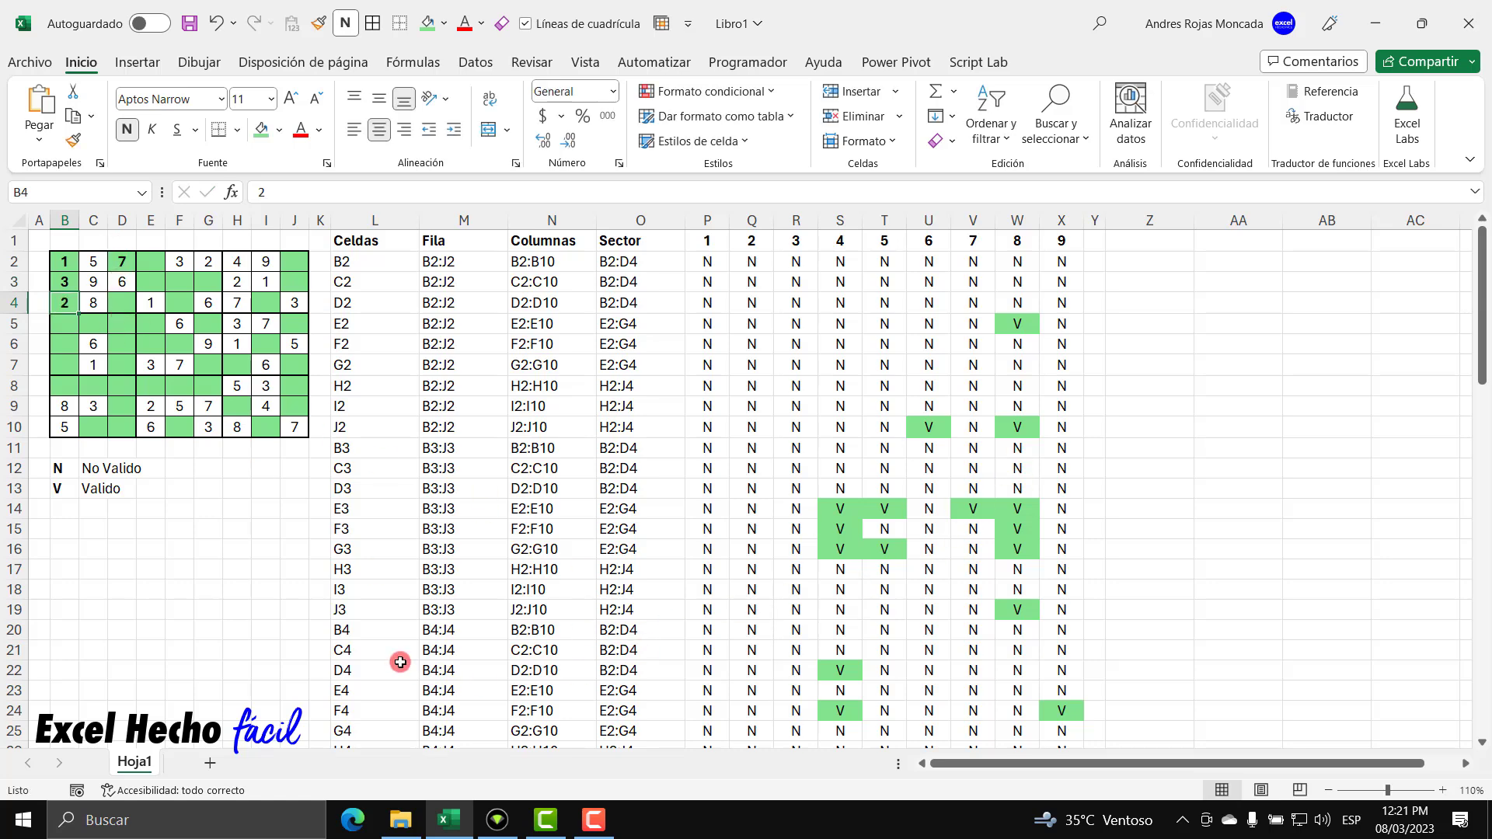
{"action": "left_click", "coordinate": [833, 670]}
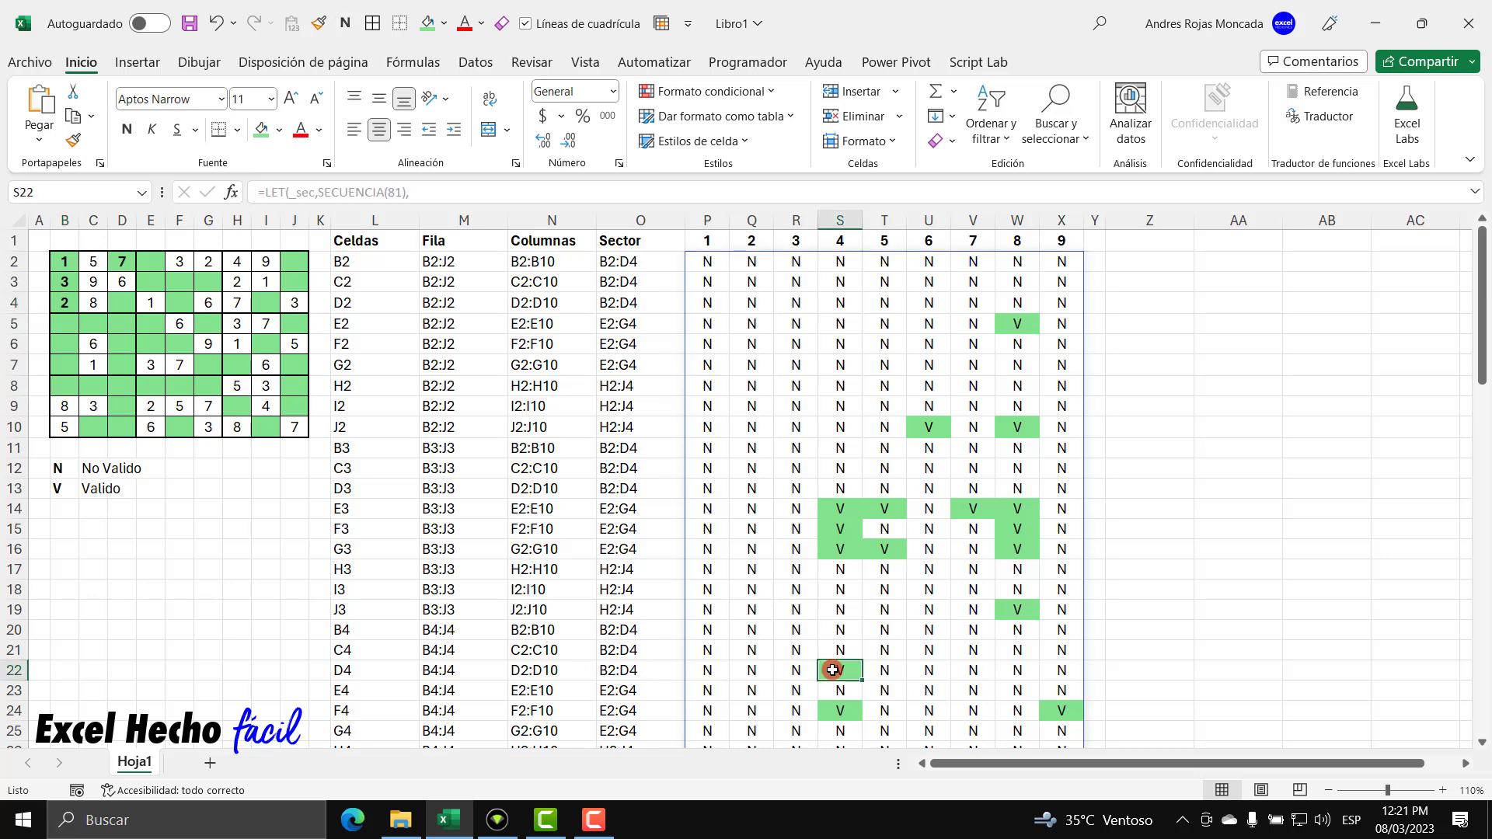
{"action": "left_click", "coordinate": [117, 304]}
{"action": "type", "text": "4"}
{"action": "key", "text": "ctrl+Return"}
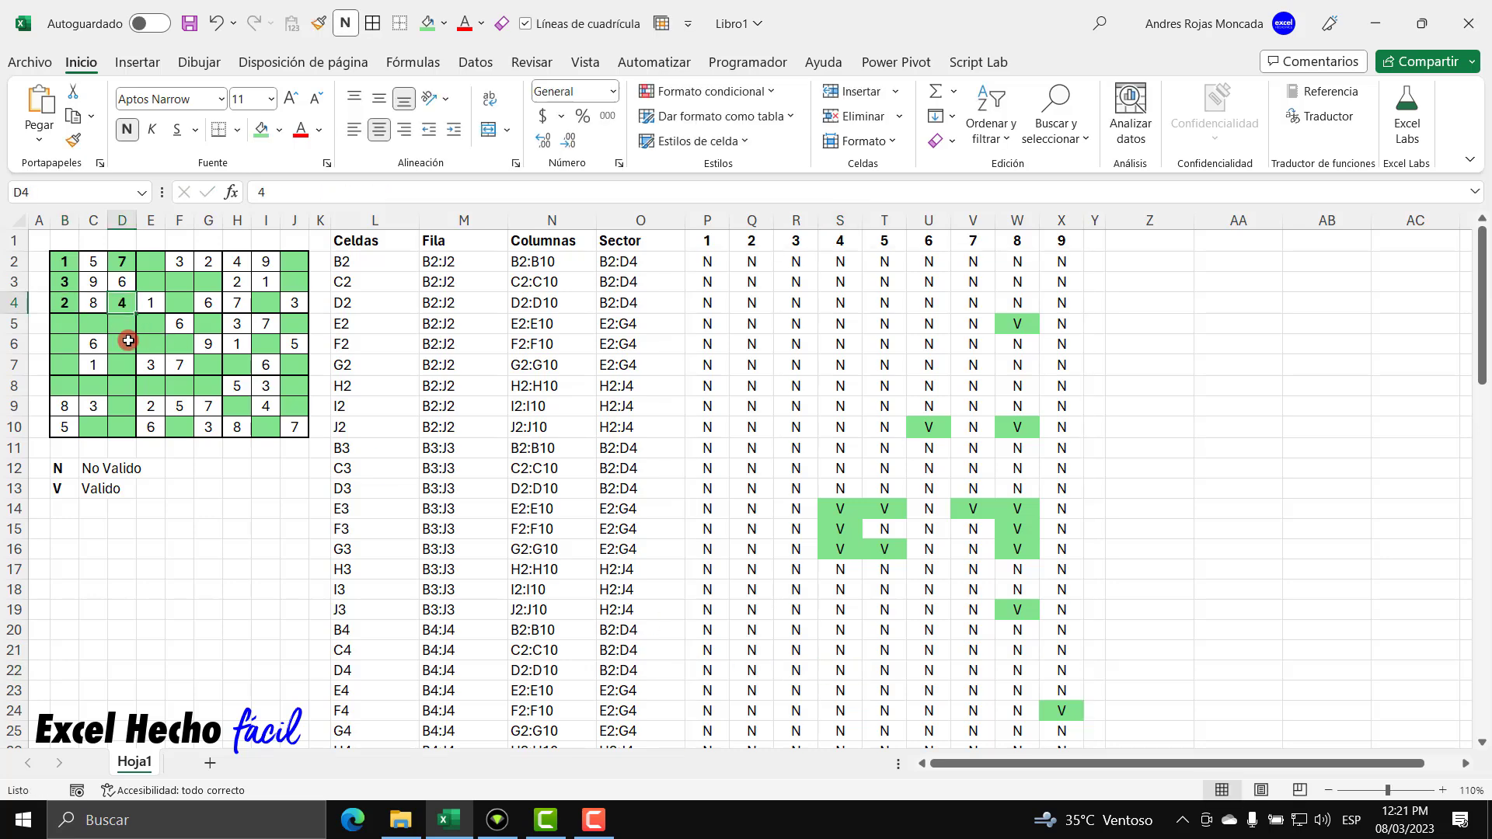
Check the sector B2:D4, column B2:B10 and row B2:J2 of the Sudoku for repeated numbers
{"action": "left_click_drag", "start_coordinate": [61, 262], "coordinate": [121, 303]}
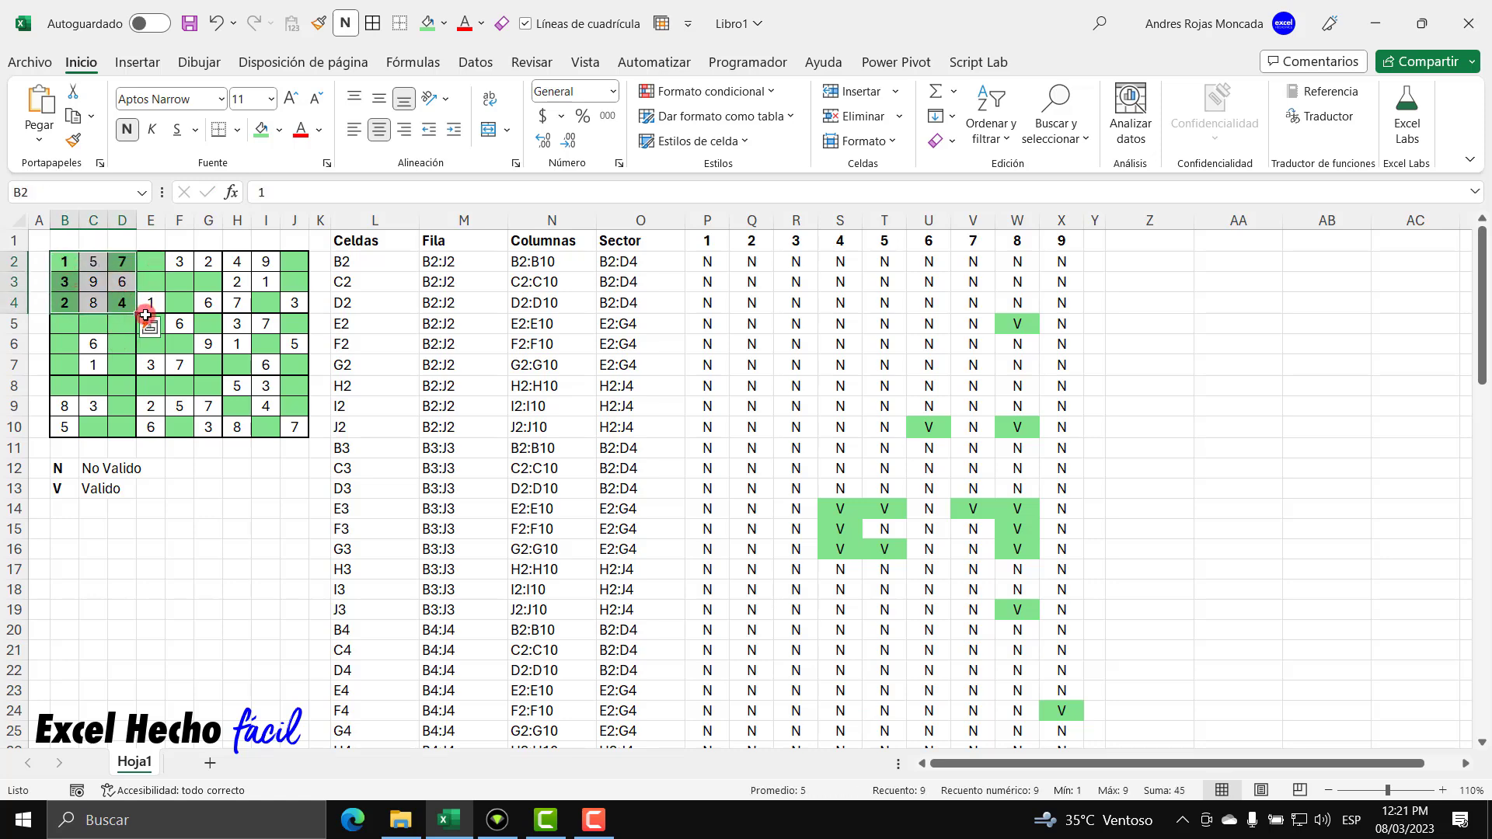
{"action": "left_click_drag", "start_coordinate": [65, 265], "coordinate": [64, 427]}
{"action": "left_click_drag", "start_coordinate": [71, 262], "coordinate": [300, 264]}
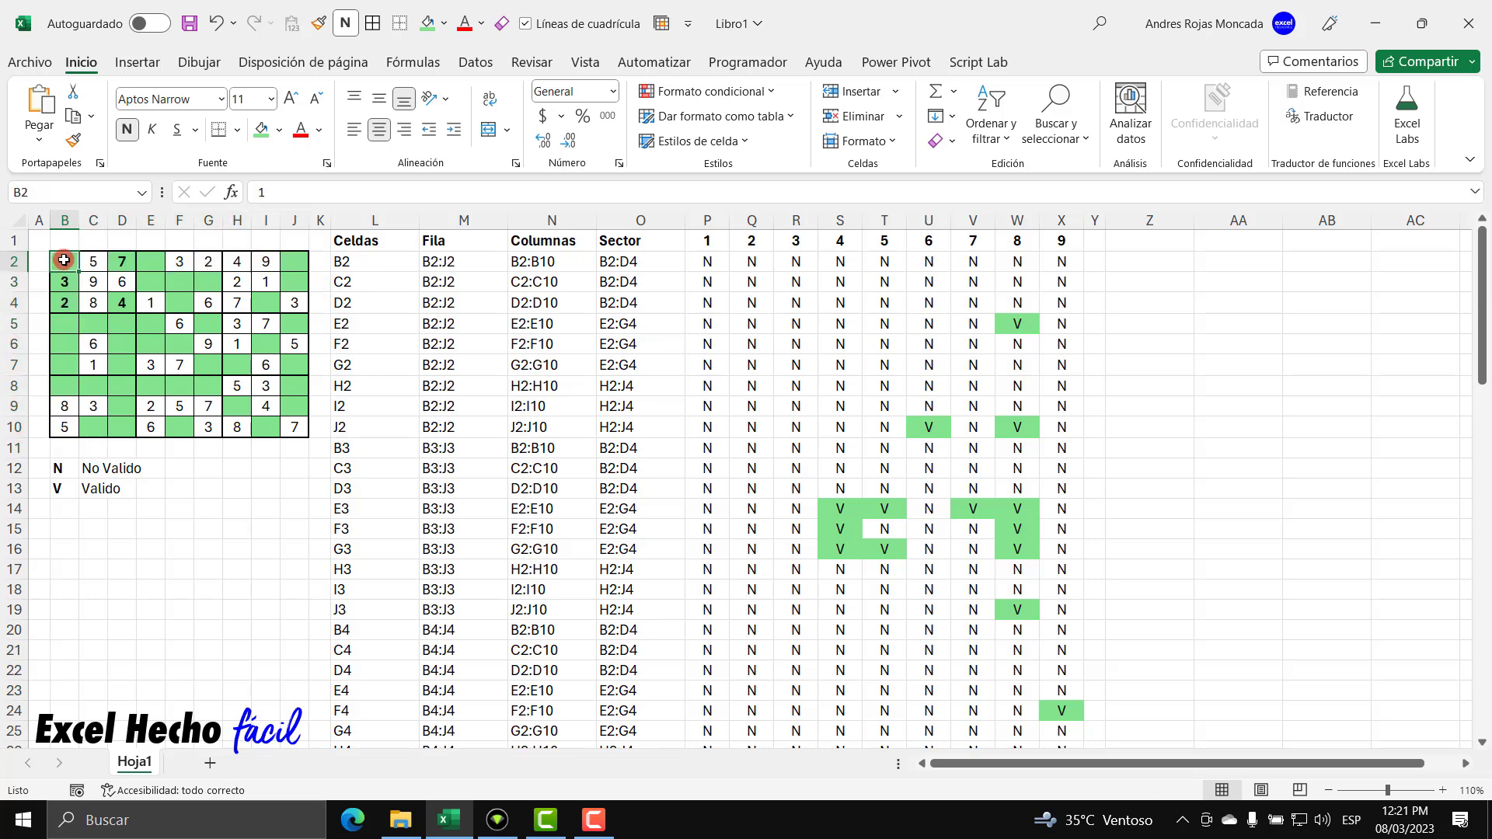
{"action": "left_click_drag", "start_coordinate": [63, 264], "coordinate": [64, 428]}
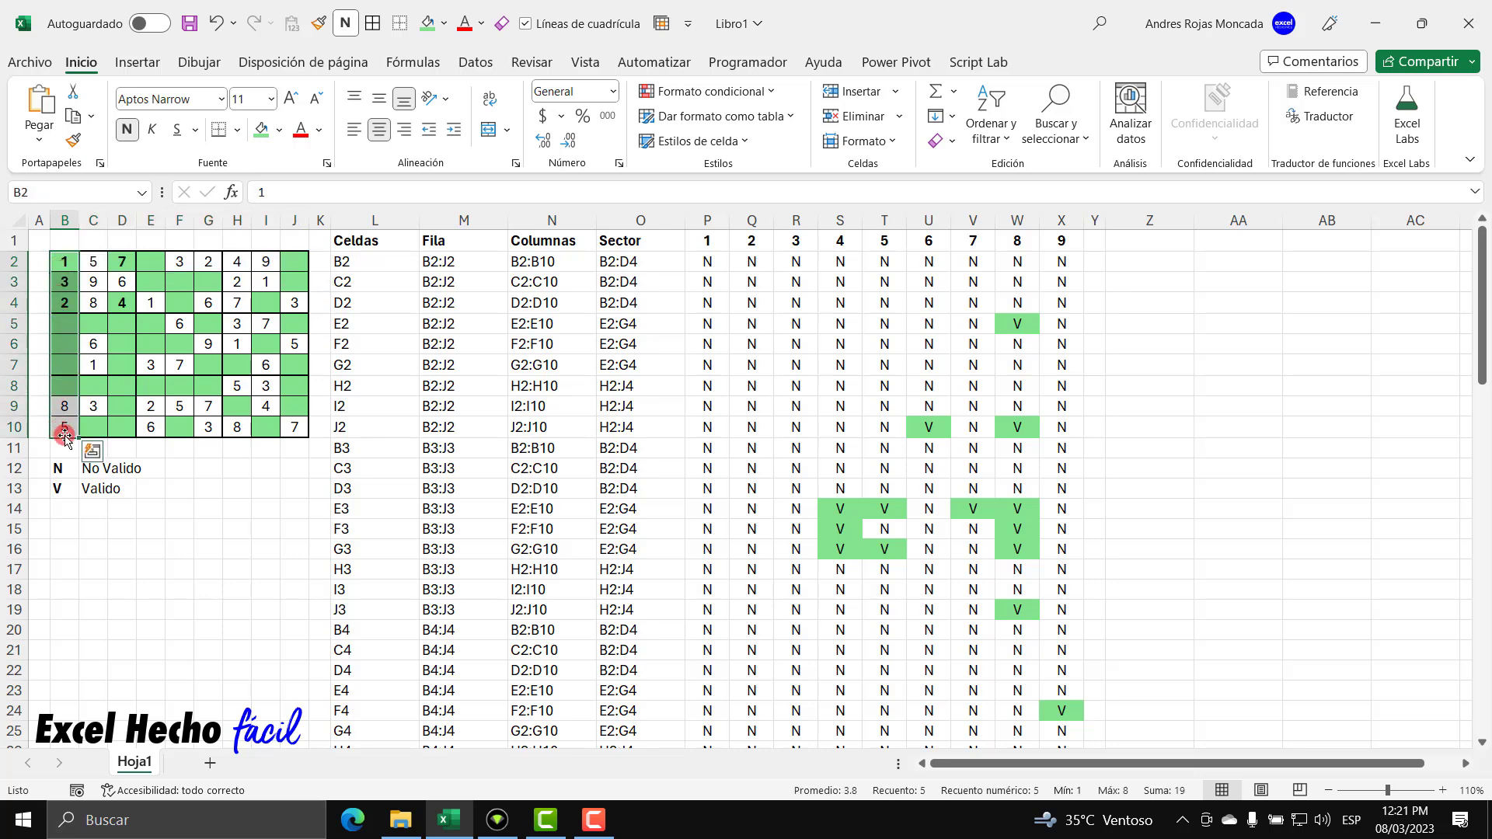
{"action": "left_click_drag", "start_coordinate": [65, 257], "coordinate": [120, 301]}
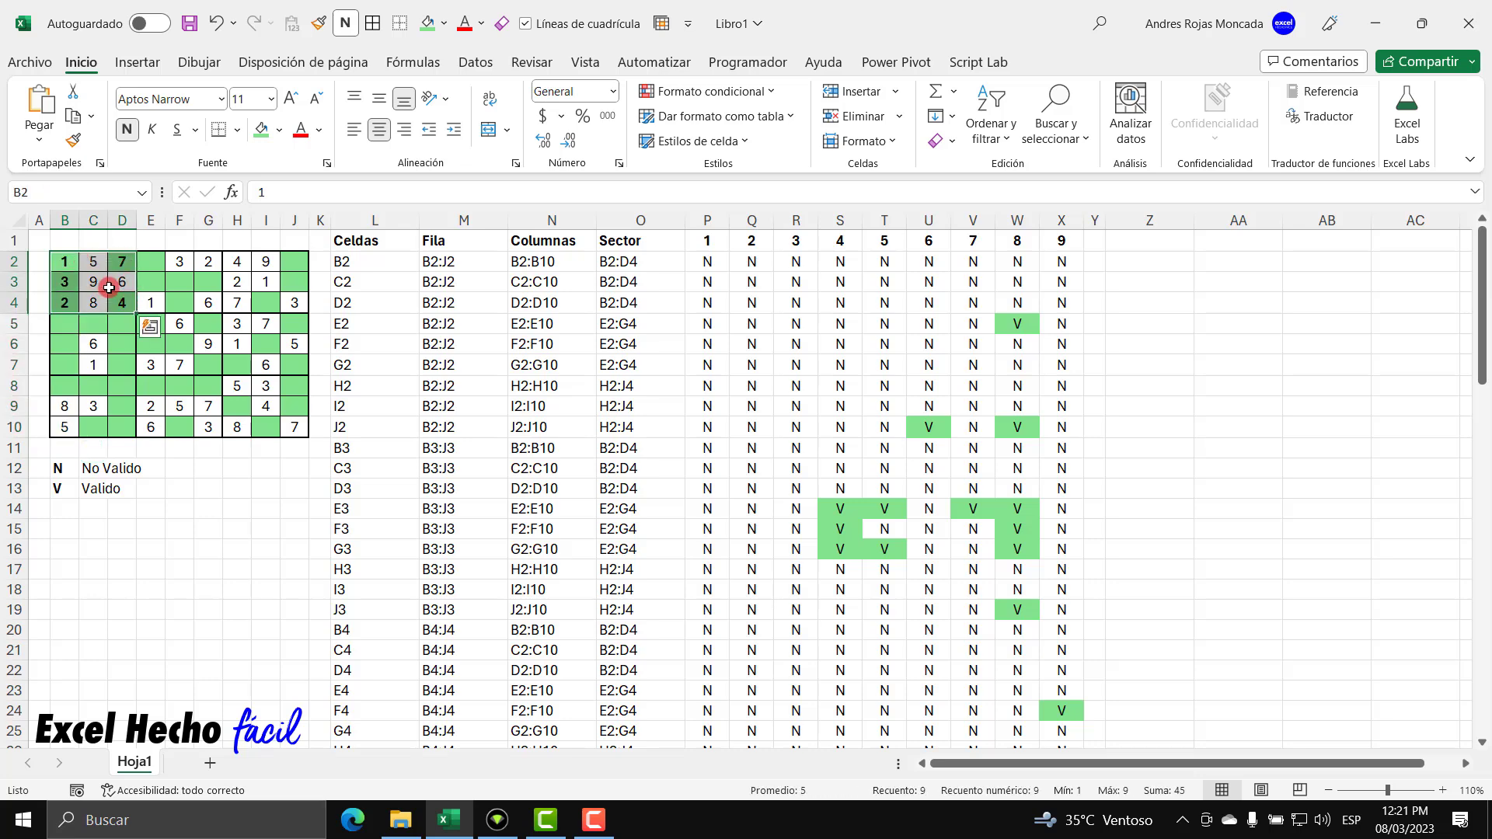
{"action": "left_click", "coordinate": [70, 265]}
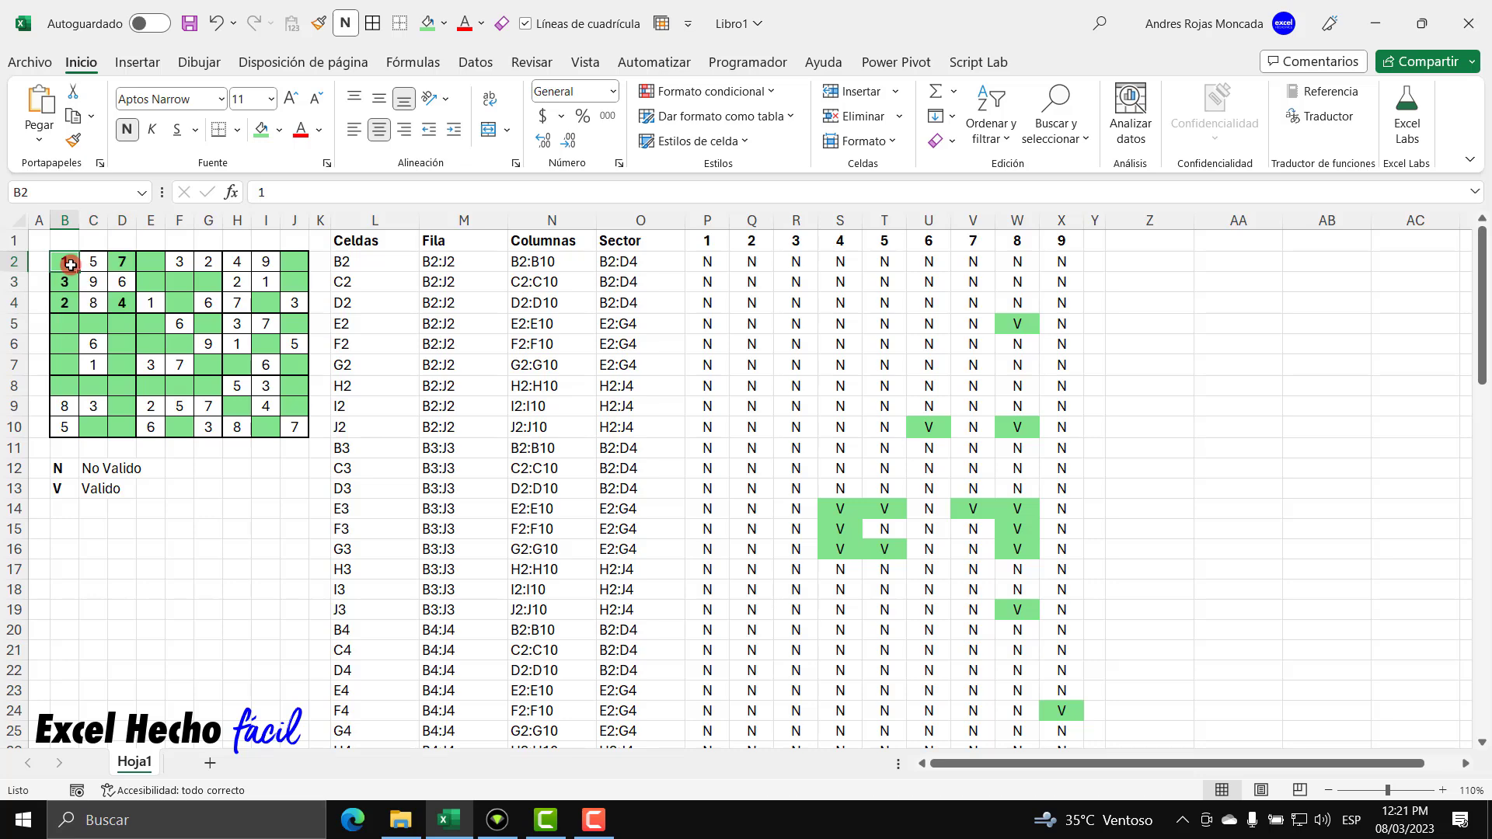
Clear the numbers entered in the first Sudoku sector, emptying cells B2:B4, D2 and D4
{"action": "left_click", "coordinate": [68, 528]}
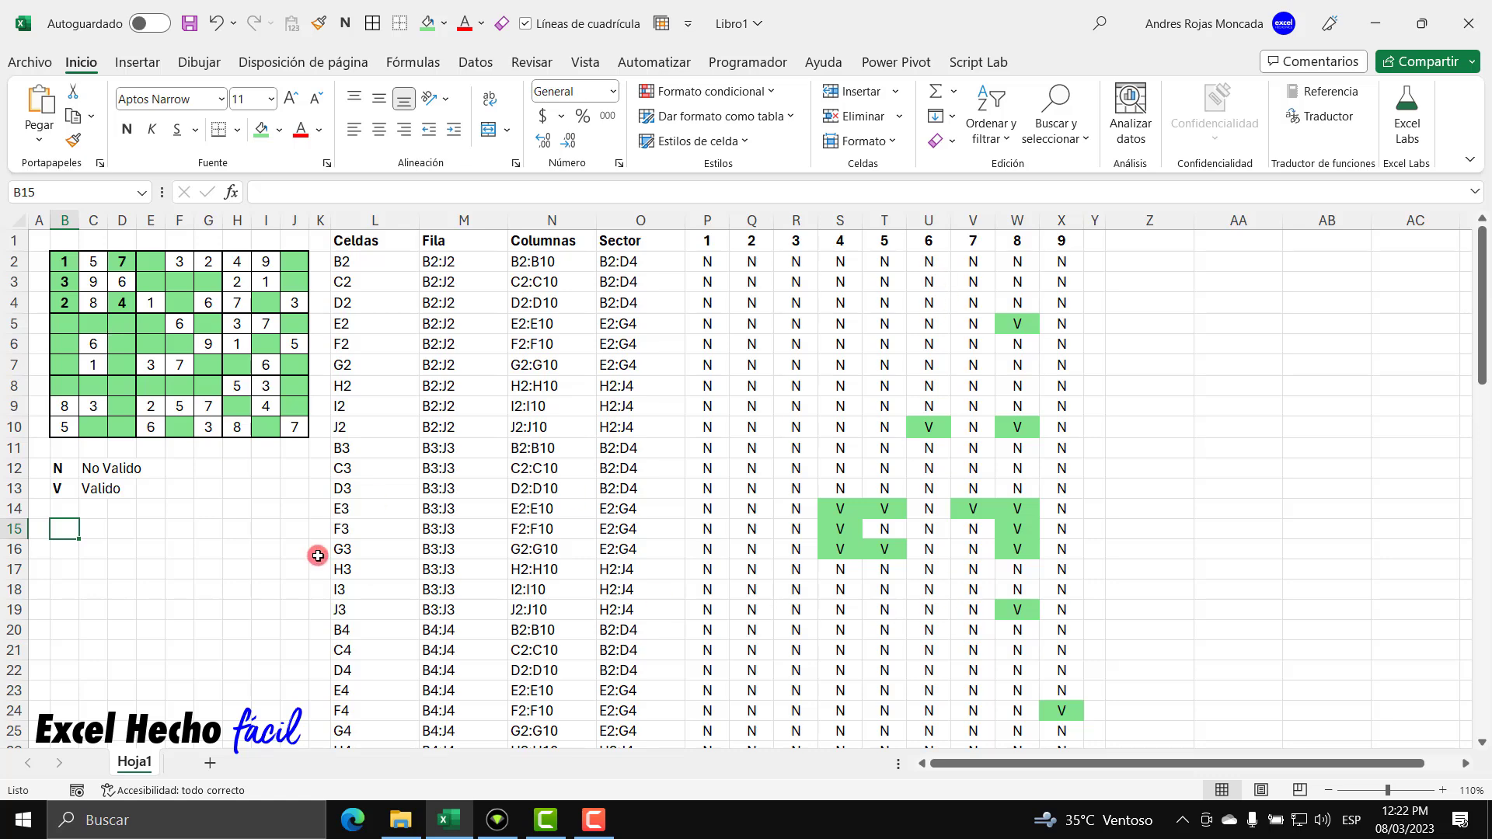
{"action": "left_click_drag", "start_coordinate": [62, 262], "coordinate": [295, 427]}
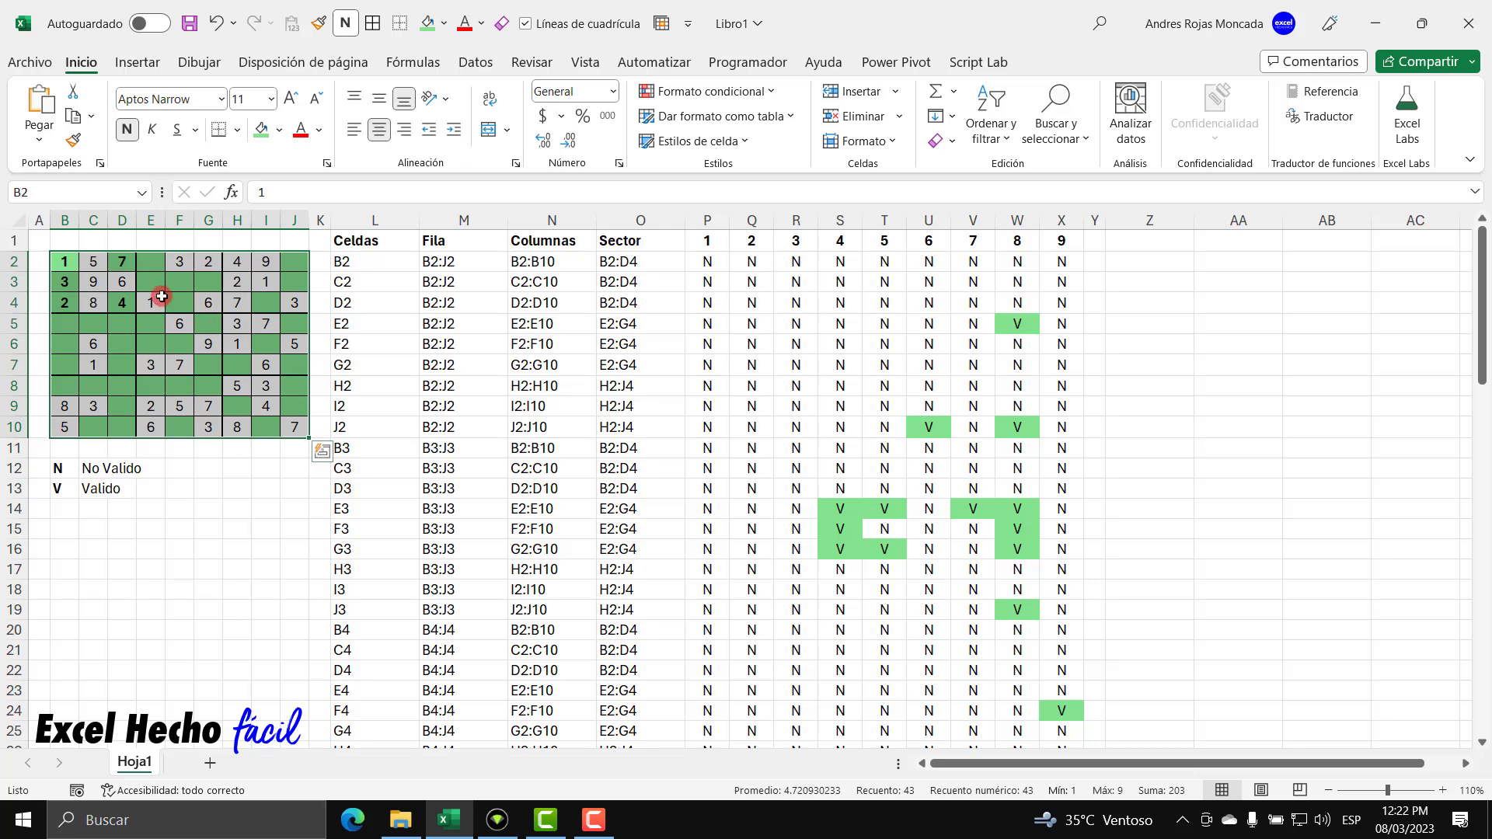
{"action": "left_click_drag", "start_coordinate": [64, 262], "coordinate": [66, 308]}
{"action": "key", "text": "Delete"}
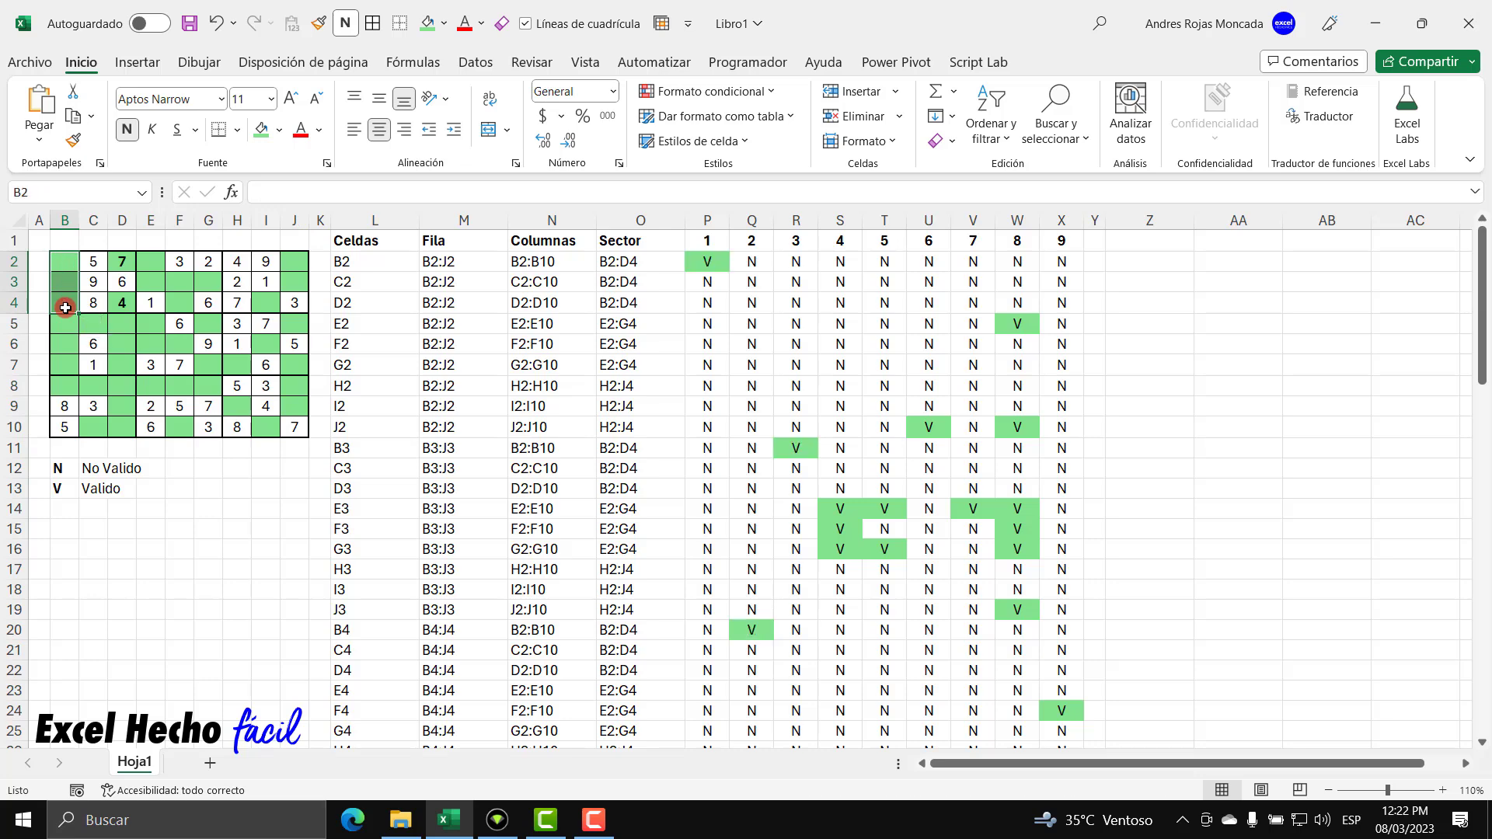
{"action": "left_click", "coordinate": [122, 261]}
{"action": "key", "text": "Delete"}
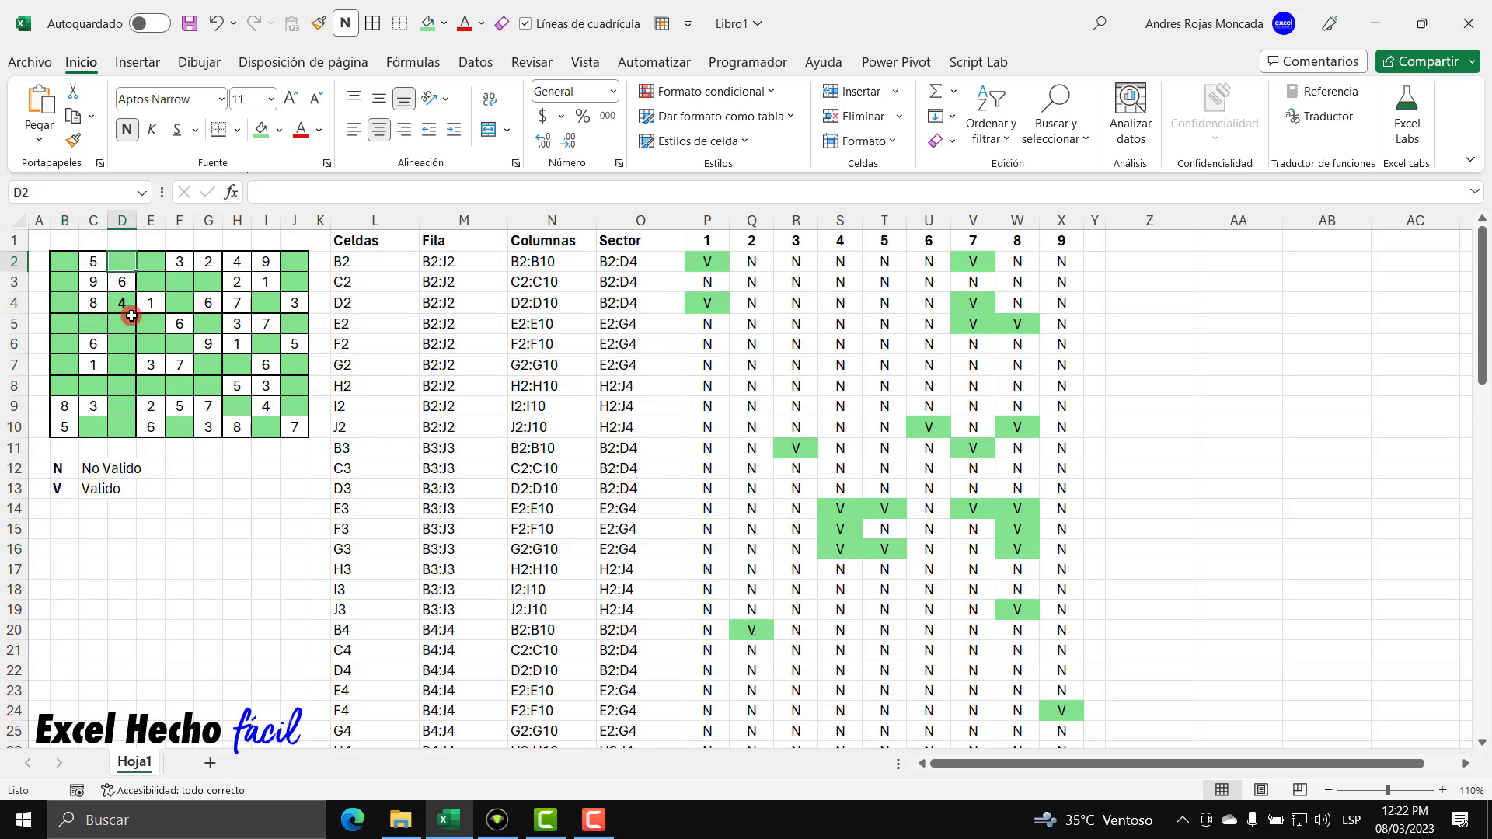
{"action": "left_click", "coordinate": [128, 305]}
{"action": "key", "text": "Delete"}
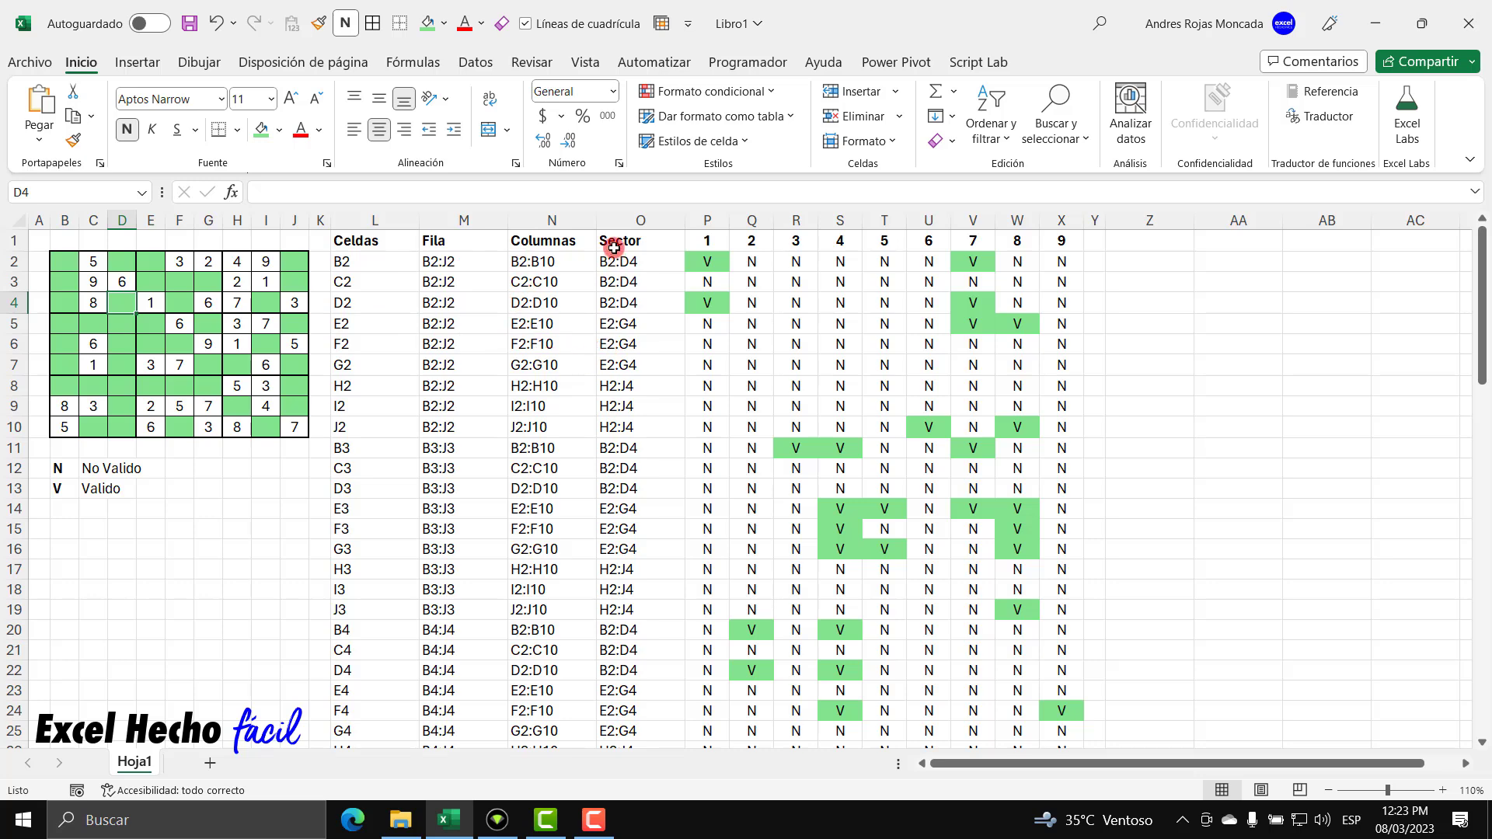
{"action": "left_click_drag", "start_coordinate": [707, 261], "coordinate": [1057, 689]}
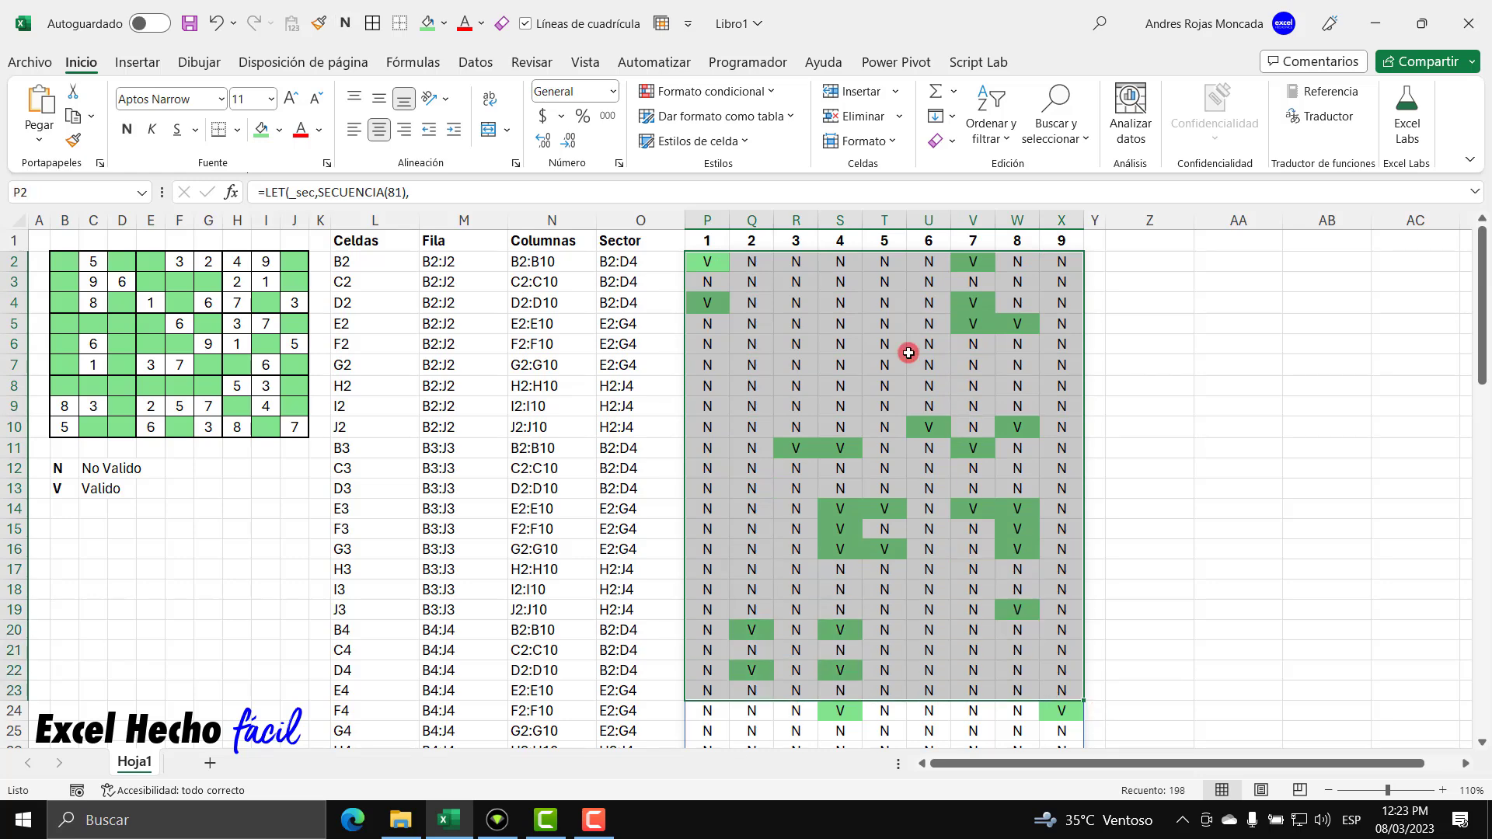
{"action": "left_click", "coordinate": [721, 264]}
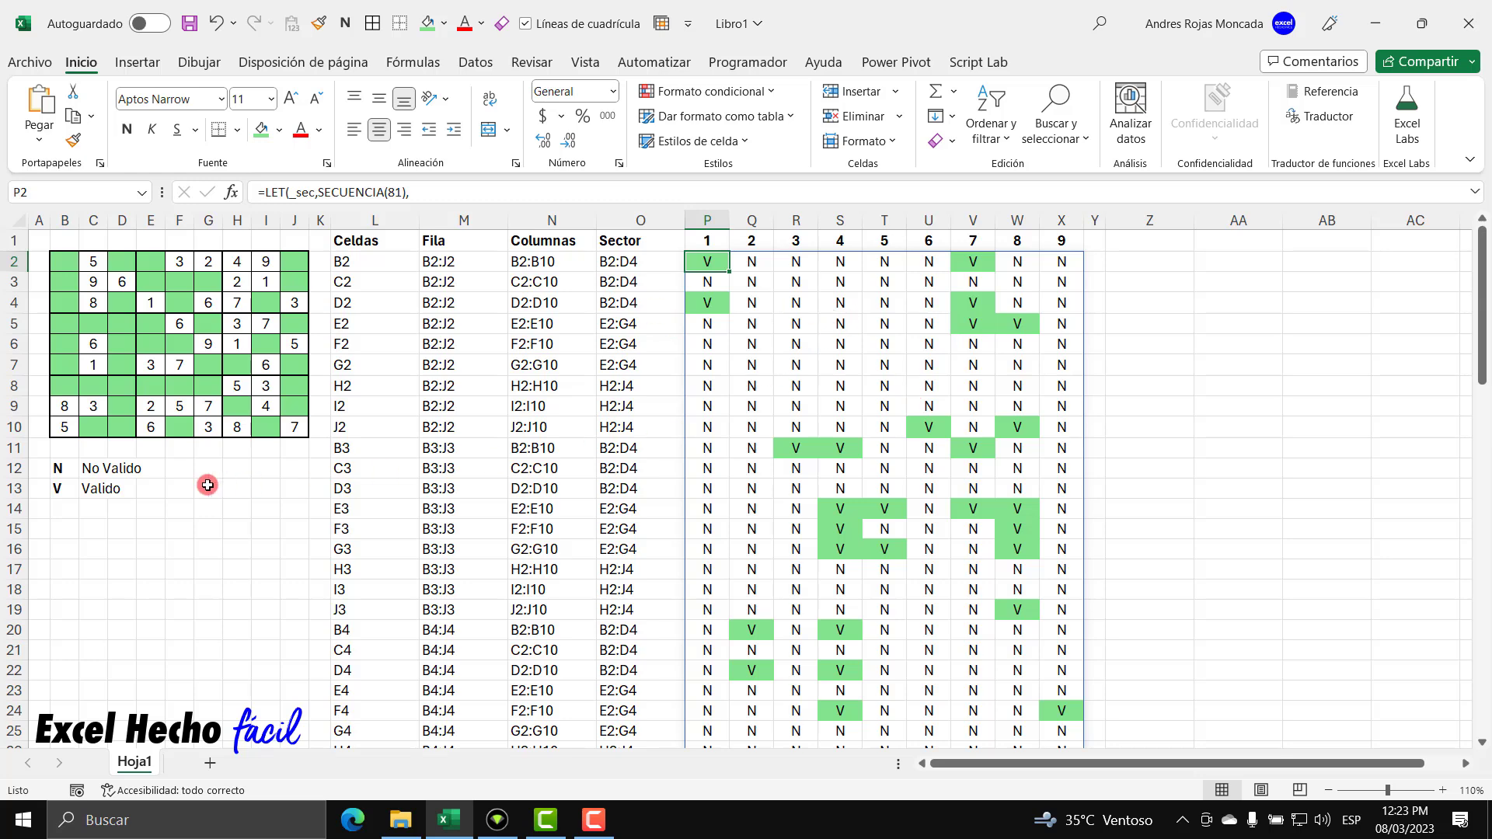
{"action": "left_click", "coordinate": [62, 527]}
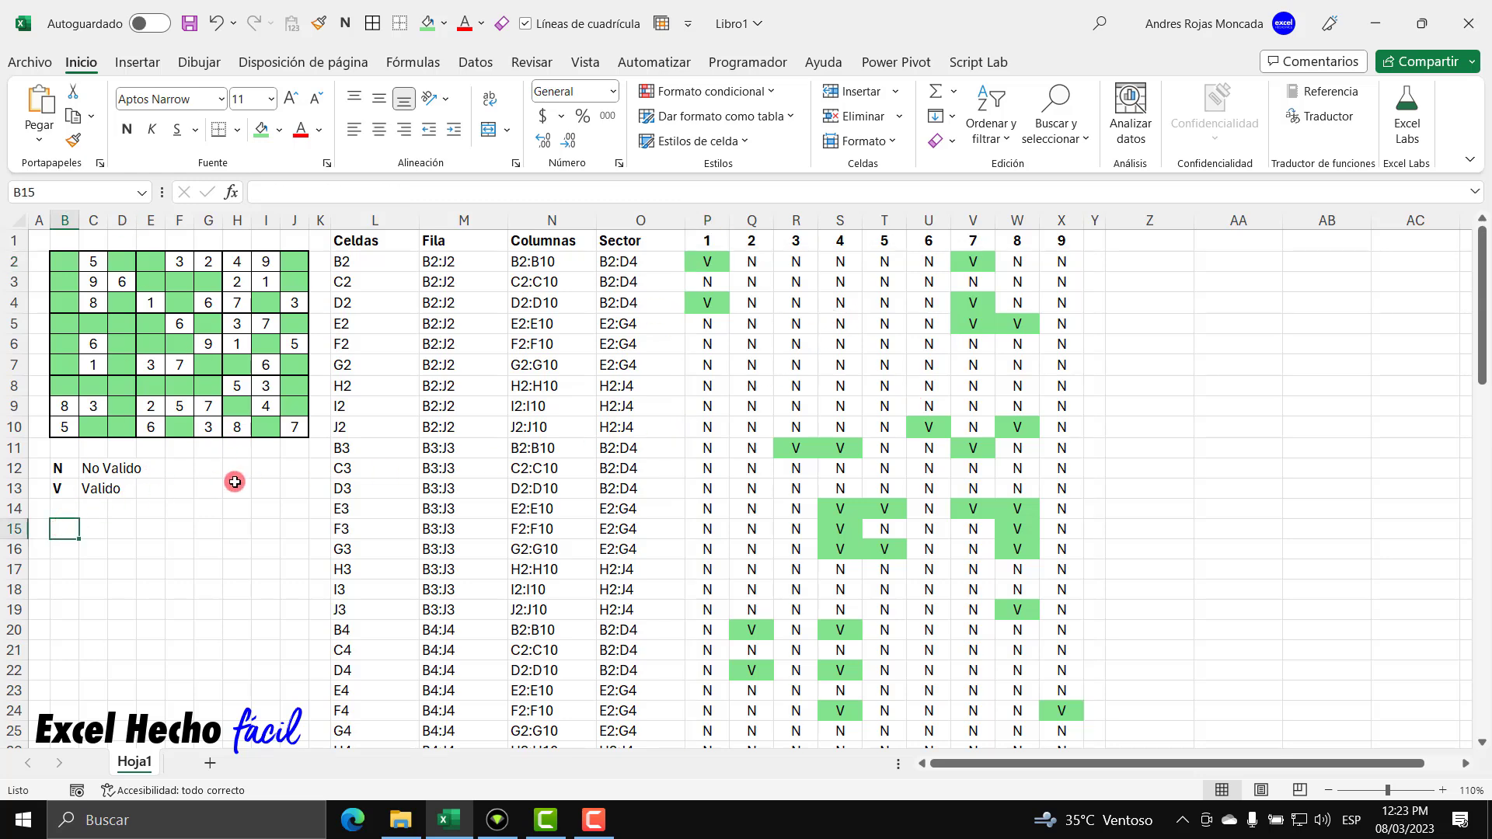